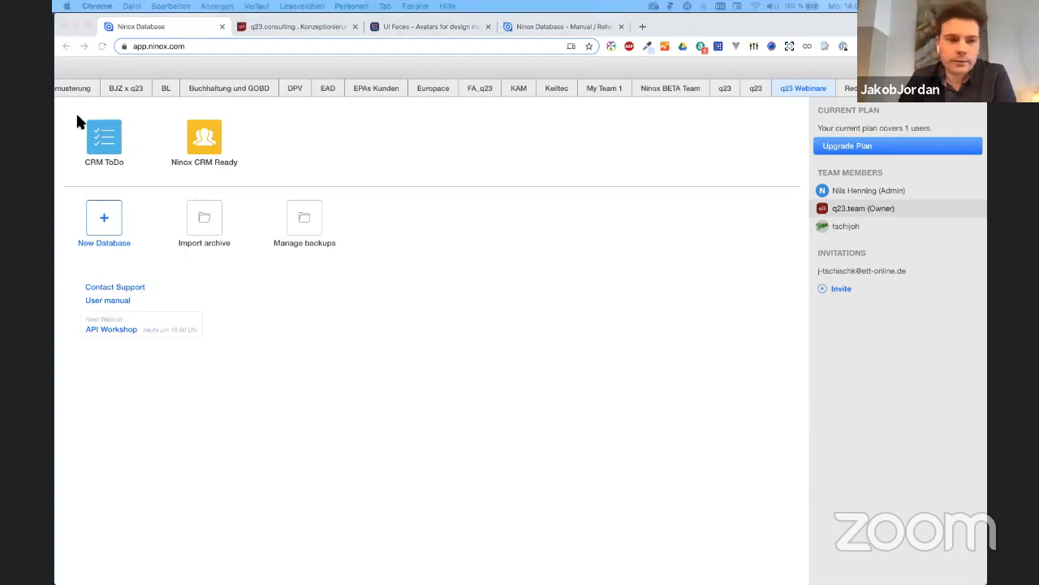
# Create a new empty database named "Ninox CRM"
pyautogui.click(99, 217)
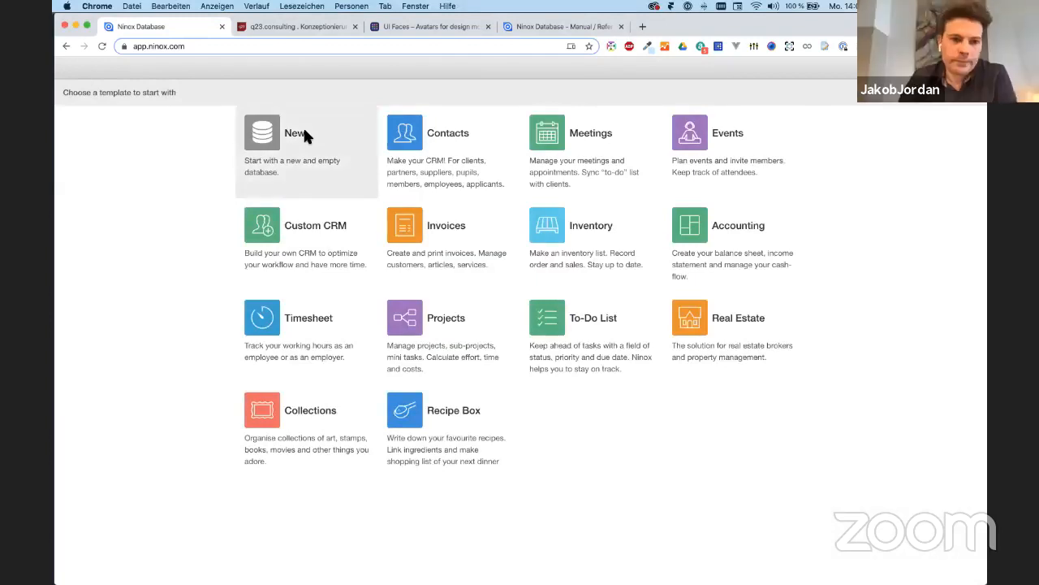
pyautogui.click(303, 131)
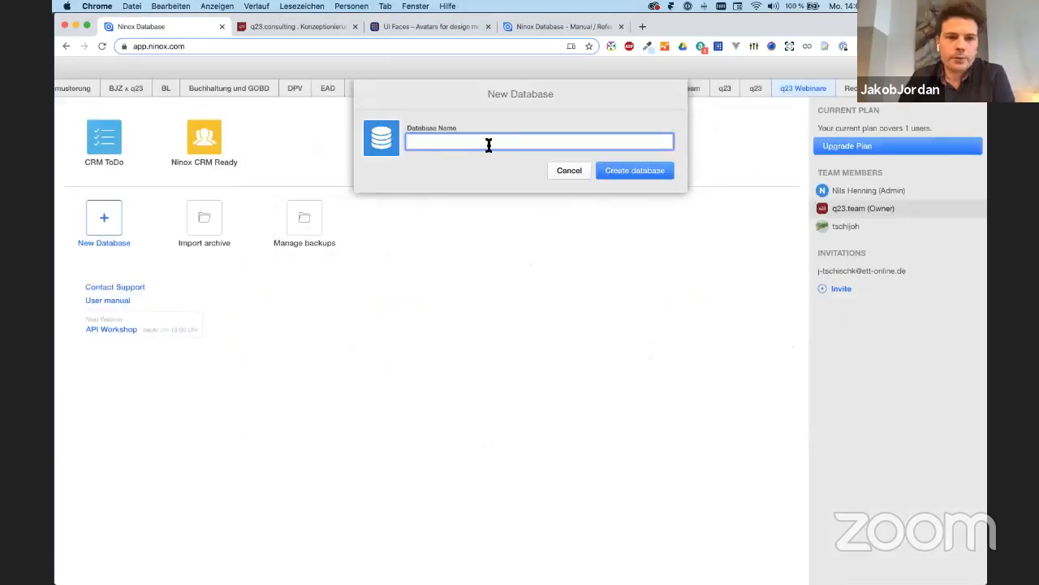
pyautogui.write('Ninox CRM')
pyautogui.click(633, 171)
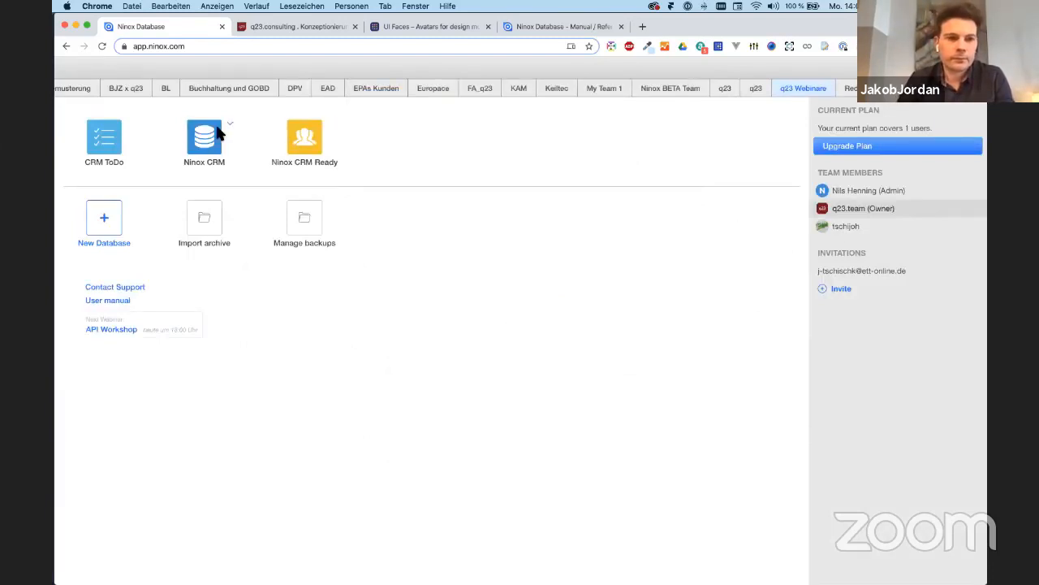
# Open the Ninox CRM database and start a new table in it
pyautogui.click(230, 125)
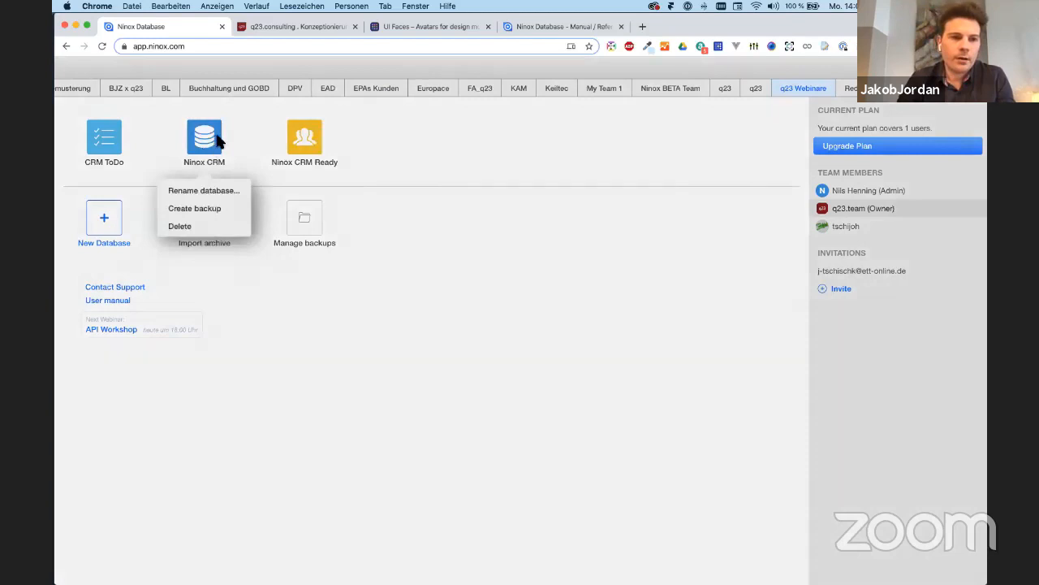
pyautogui.click(213, 142)
pyautogui.click(210, 142)
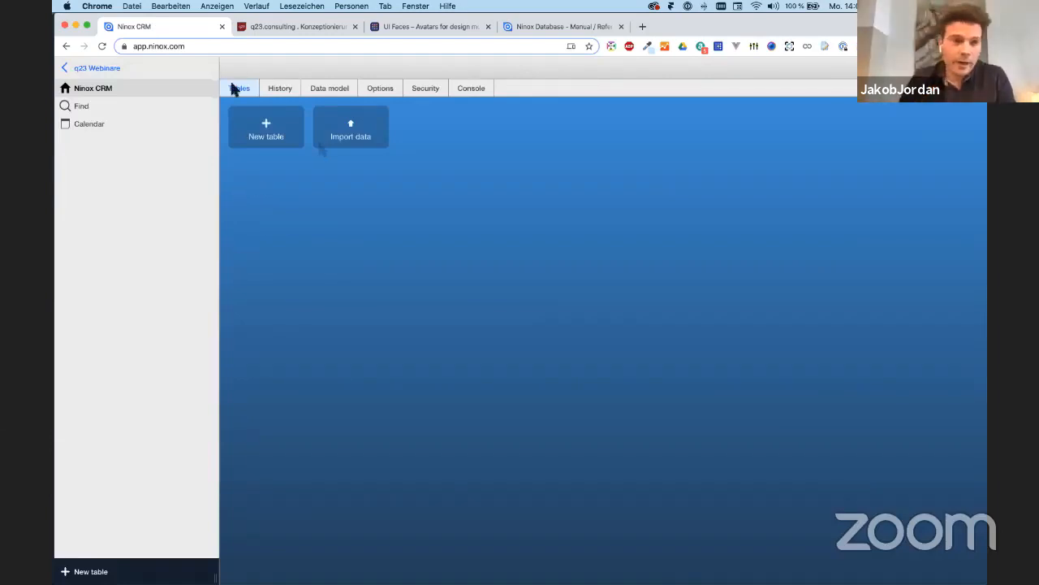
pyautogui.click(265, 131)
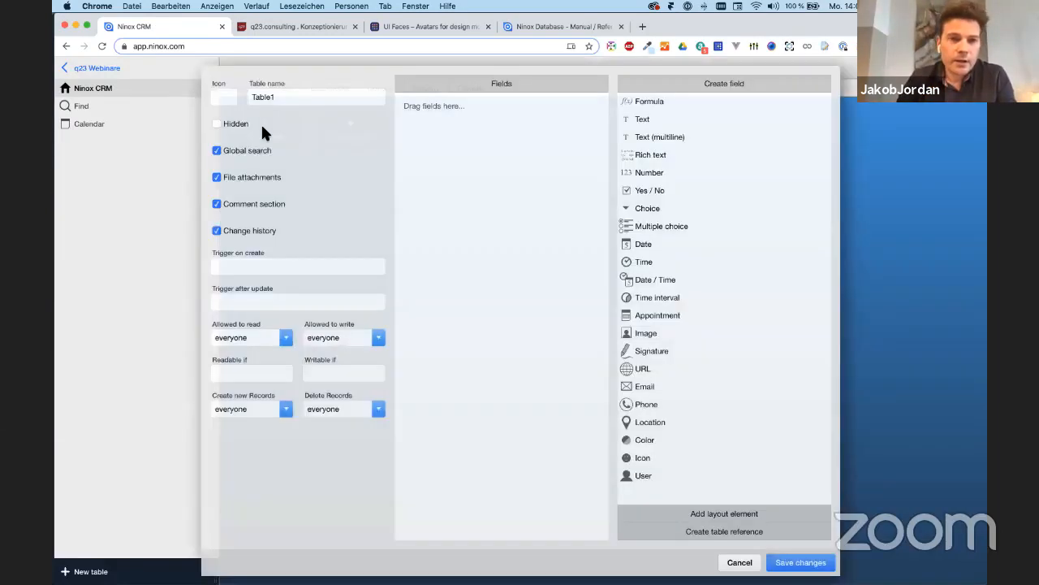
pyautogui.click(292, 96)
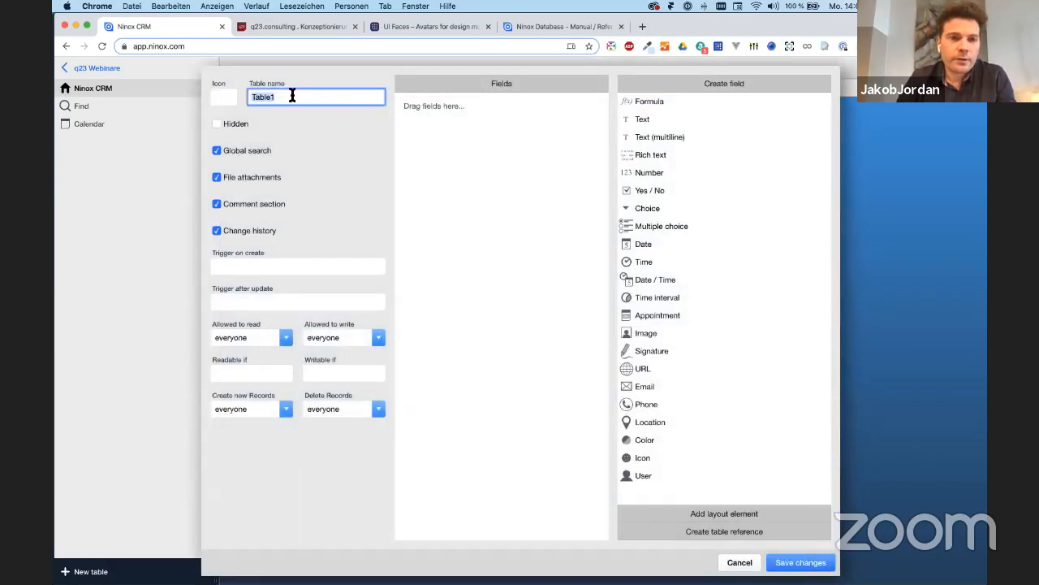
# Switch to Adobe Acrobat, review the CRM module slides back to Core Structure, and return to the table setup in Chrome
pyautogui.press('super+Tab')
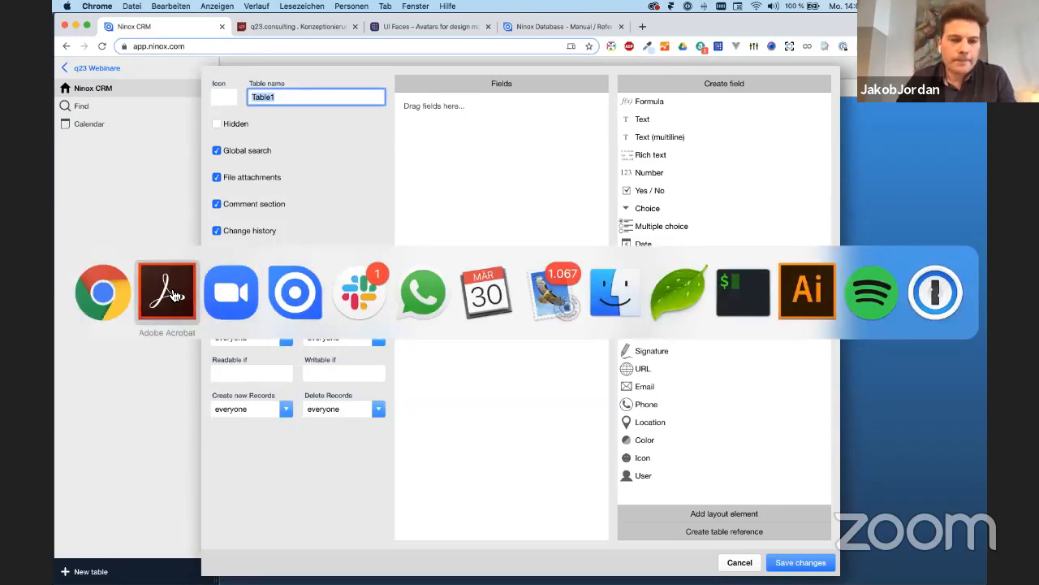
pyautogui.click(174, 296)
pyautogui.press('Left')
pyautogui.press('Left')
pyautogui.press('Left')
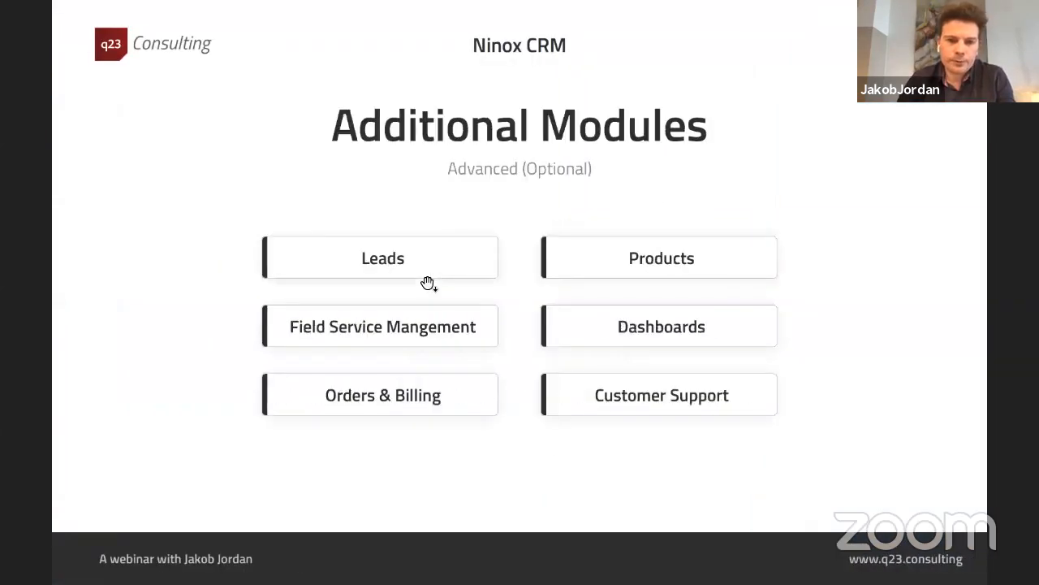
pyautogui.press('Left')
pyautogui.press('Right')
pyautogui.press('Right')
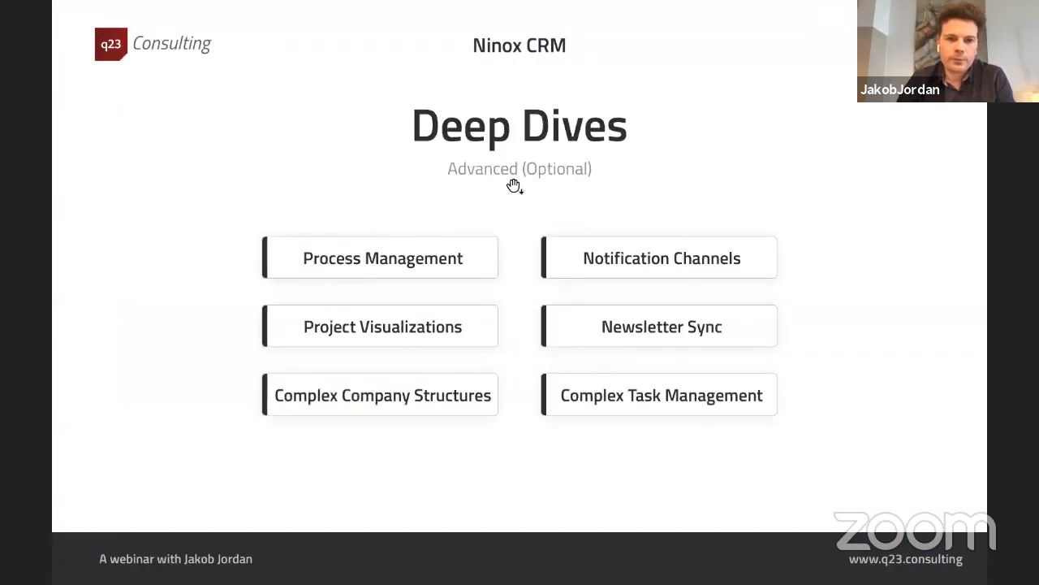
pyautogui.press('Left')
pyautogui.press('Left')
pyautogui.moveTo(93, 8)
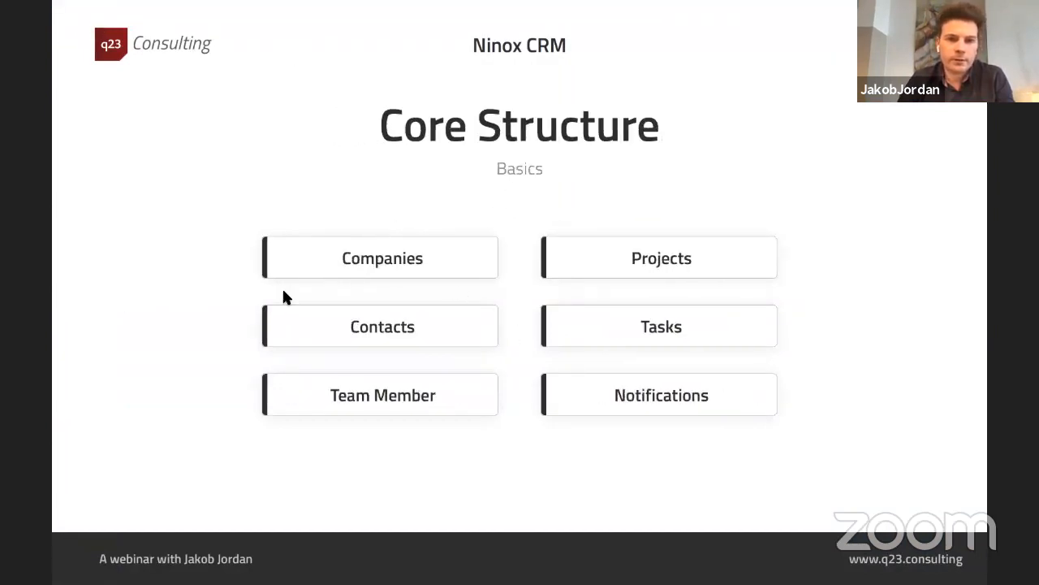
pyautogui.hotkey('ctrl', 'Up')
pyautogui.click(469, 34)
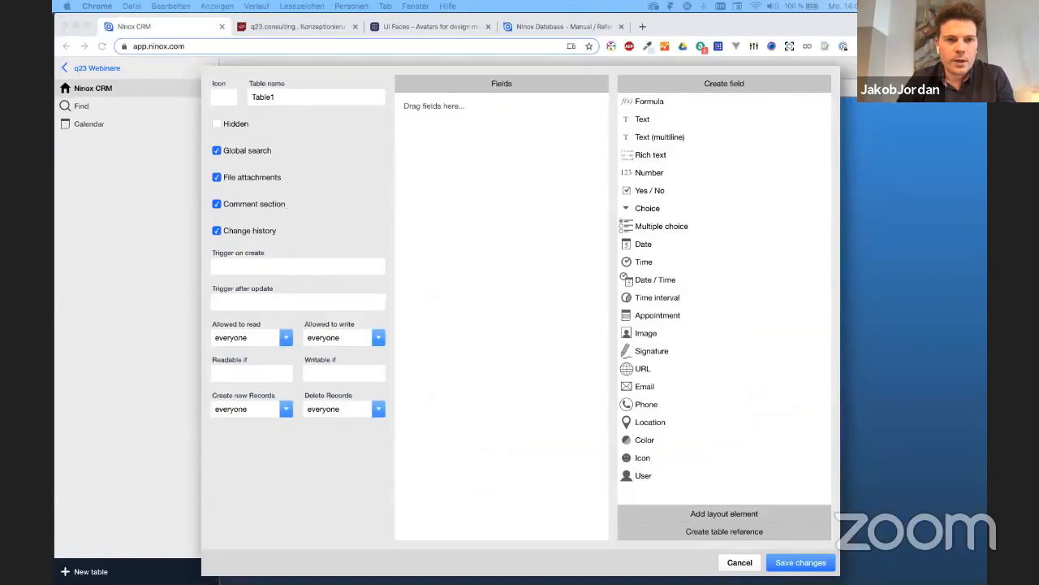
# Name the new table "Companies", give it the red factory icon, and save it
pyautogui.doubleClick(278, 96)
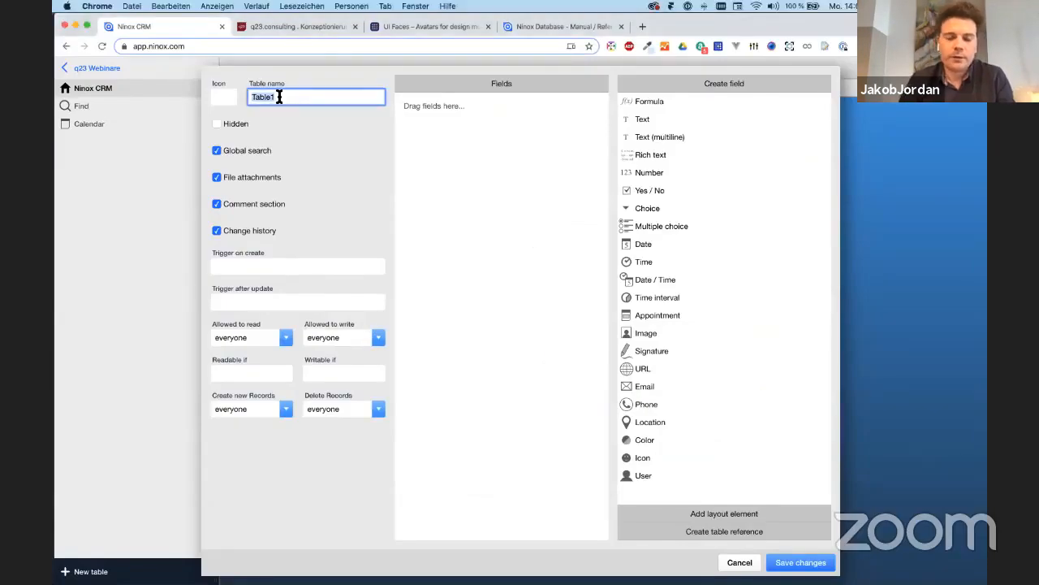
pyautogui.write('Companies')
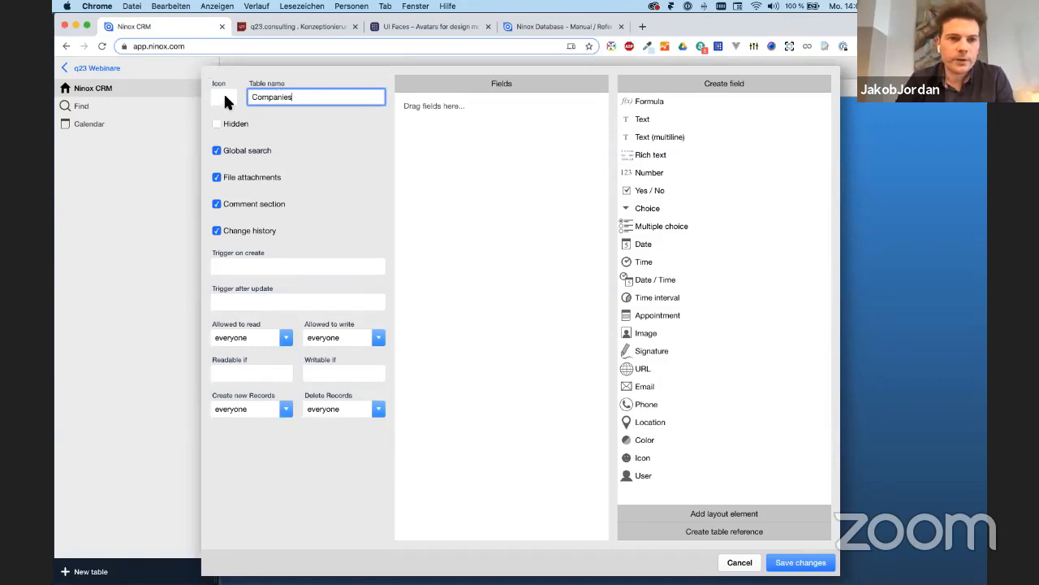
pyautogui.click(225, 98)
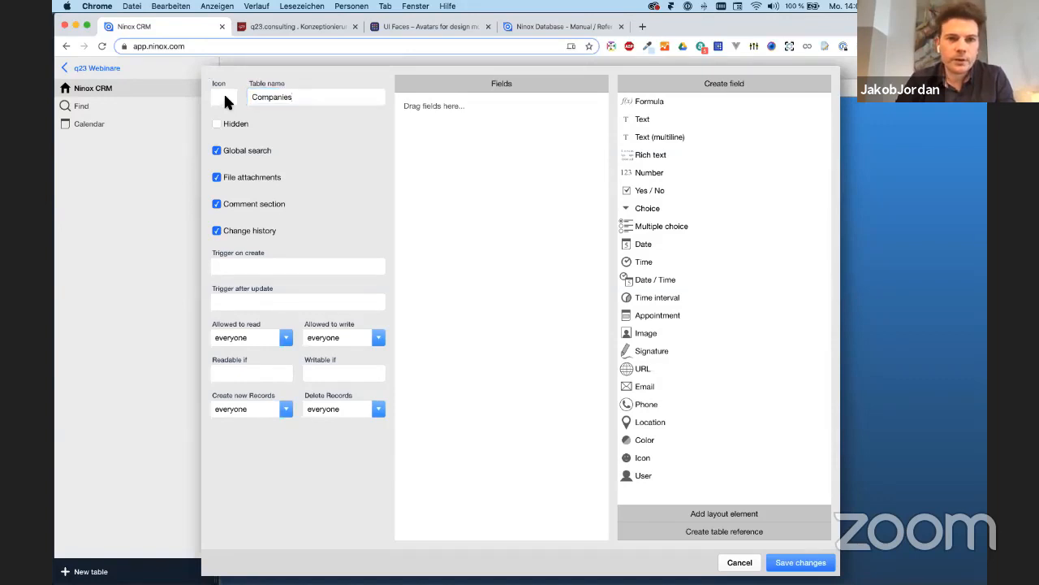
pyautogui.click(243, 332)
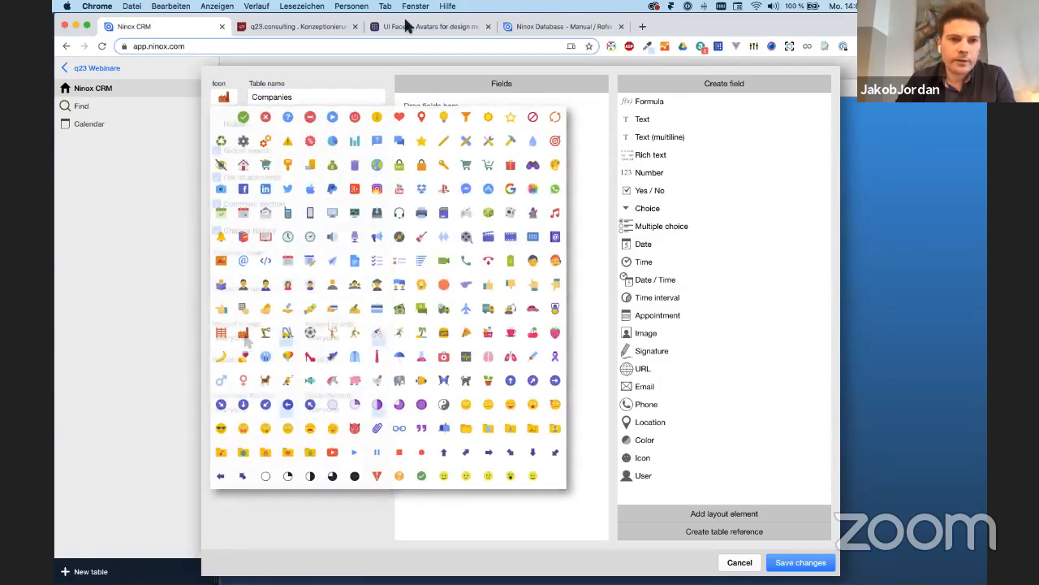
pyautogui.click(802, 563)
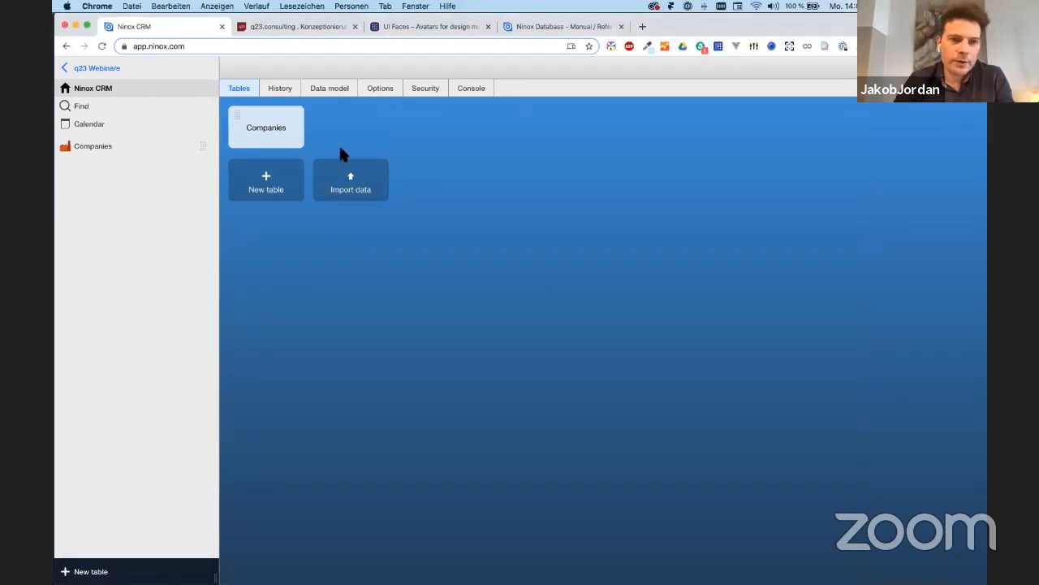
# Create and save a table named "Contacts" with the group-of-people icon
pyautogui.click(86, 572)
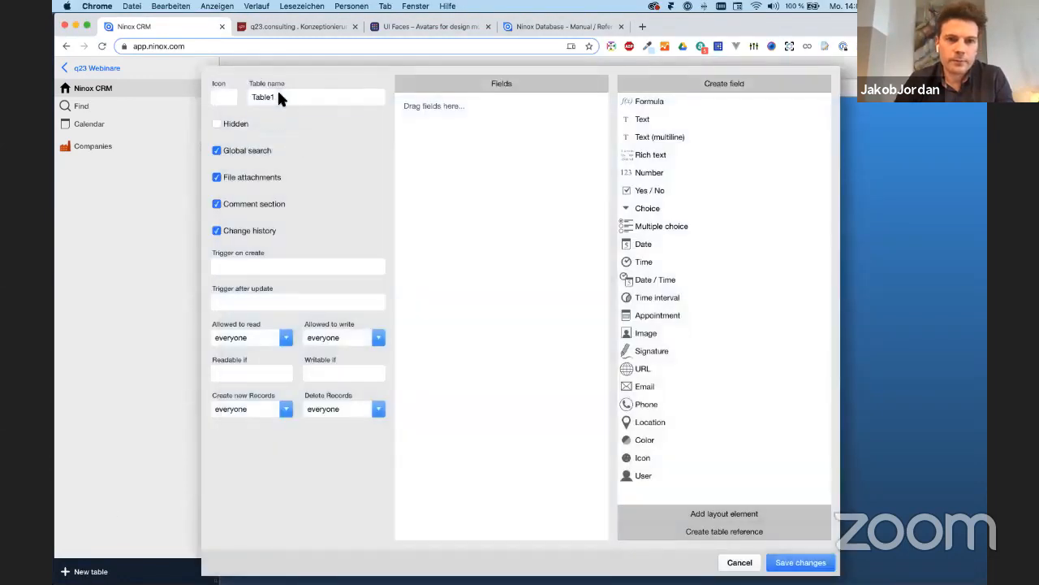
pyautogui.doubleClick(278, 97)
pyautogui.write('Contac')
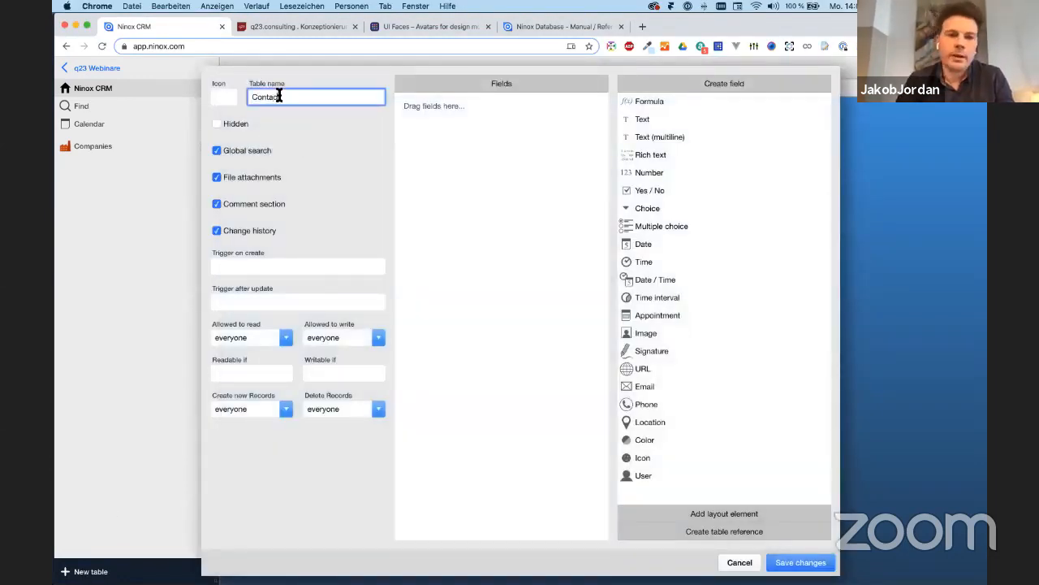
pyautogui.write('ts')
pyautogui.click(223, 92)
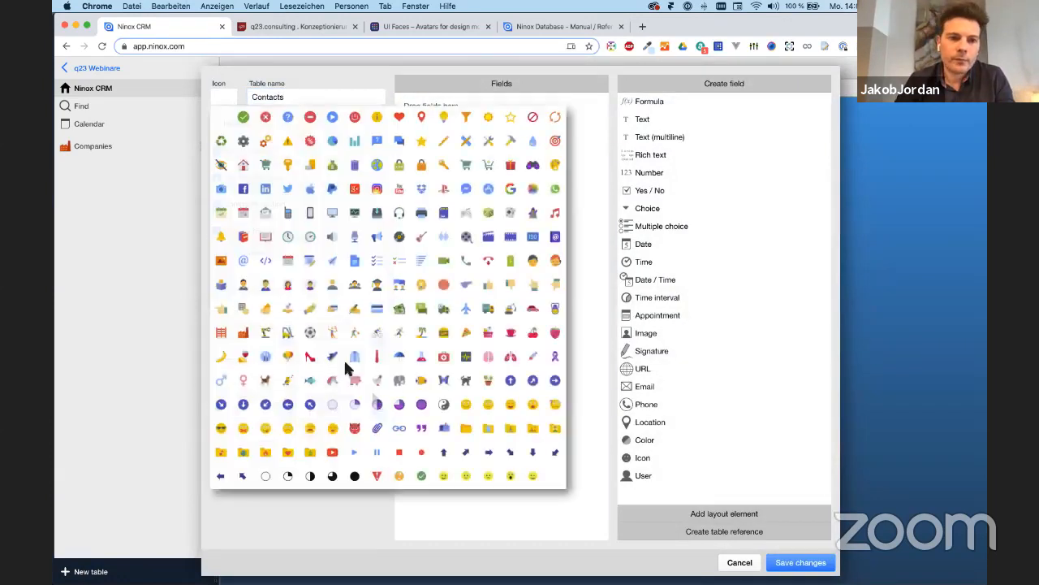
pyautogui.click(355, 287)
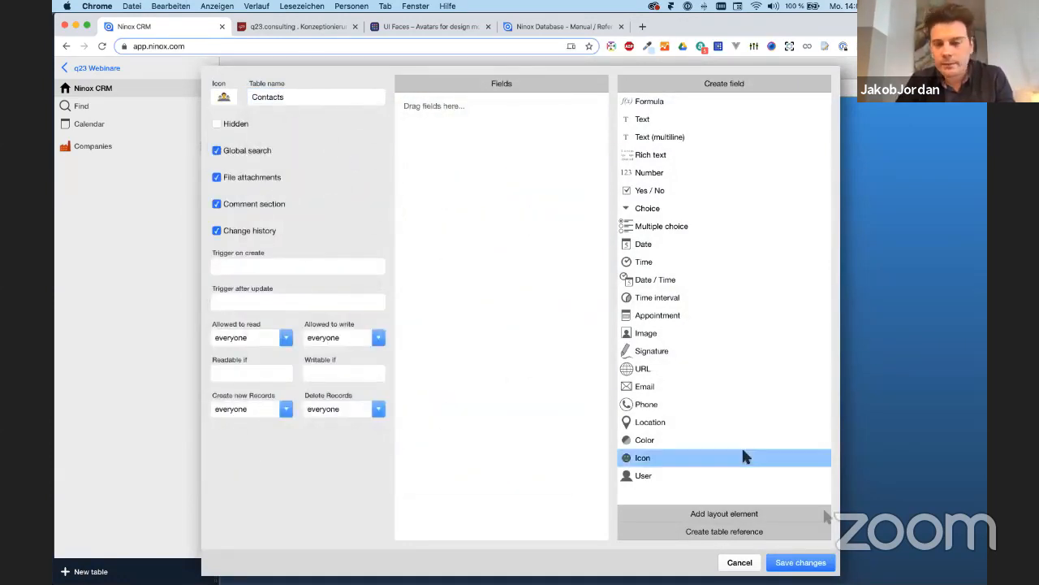
pyautogui.click(792, 562)
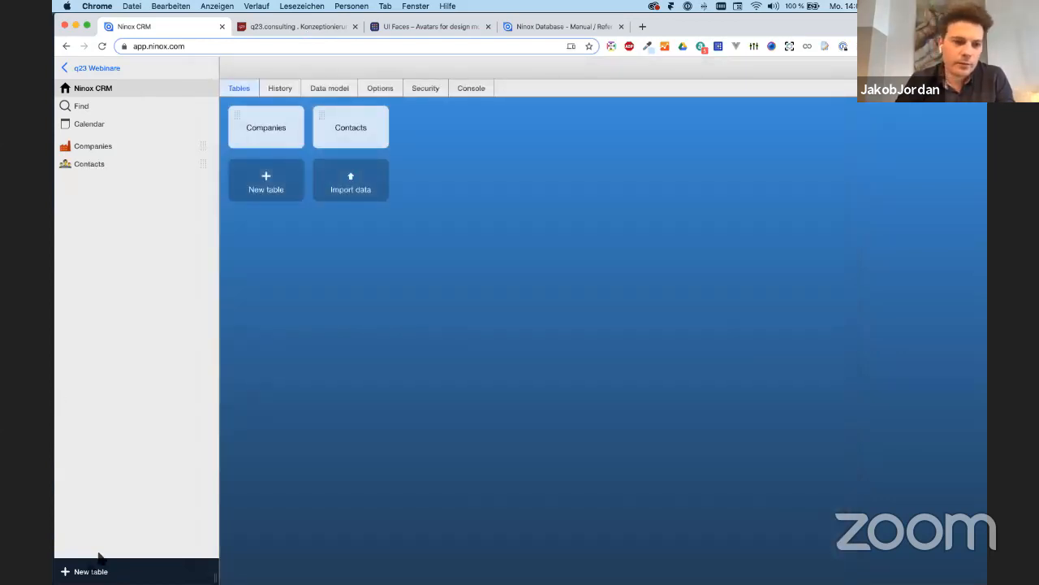
# Create and save a table named "Projects" with the blue stacked-lines icon
pyautogui.click(88, 571)
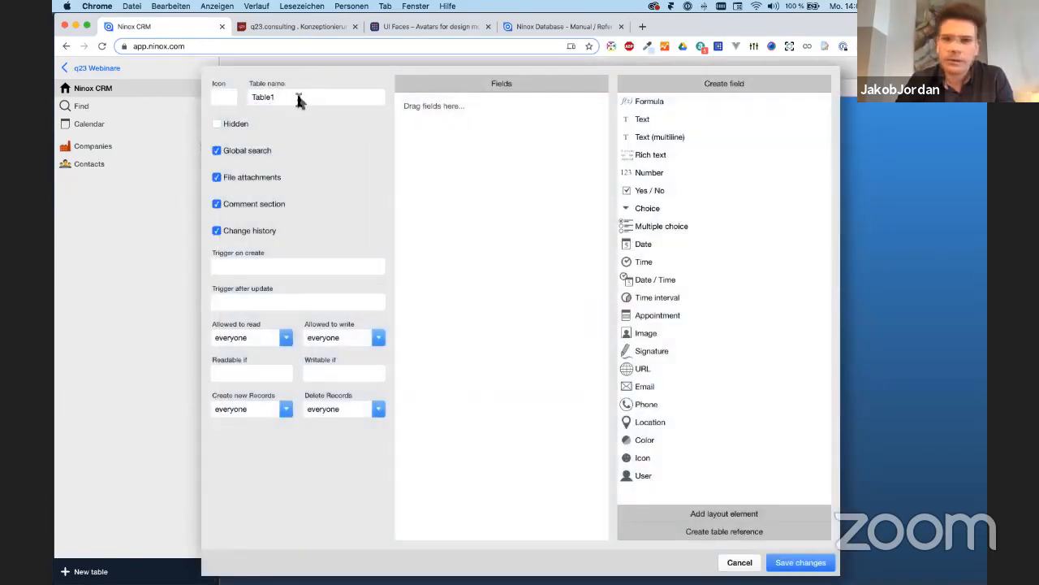
pyautogui.doubleClick(298, 98)
pyautogui.write('Projects')
pyautogui.click(223, 95)
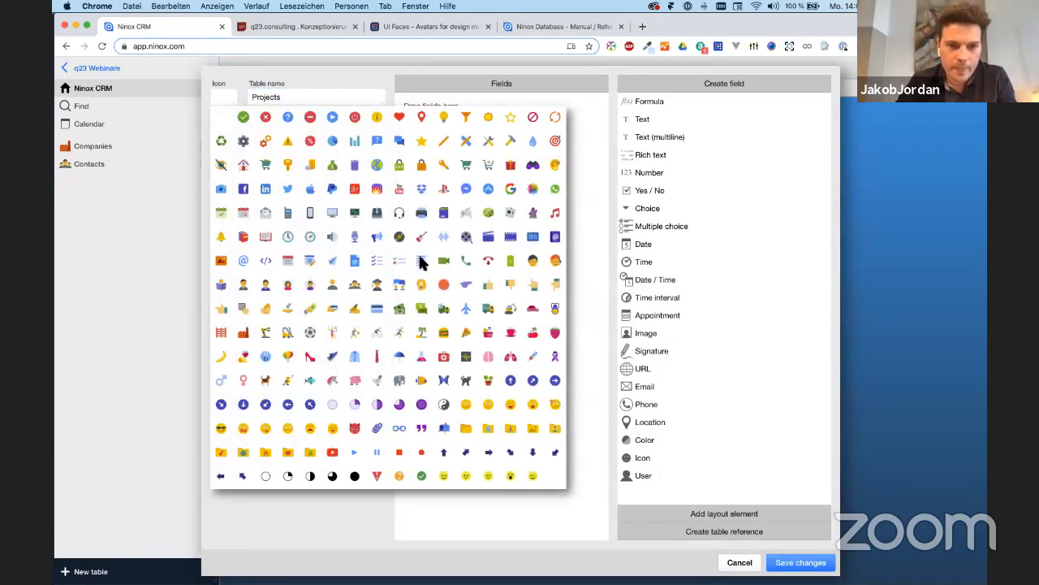
pyautogui.click(420, 260)
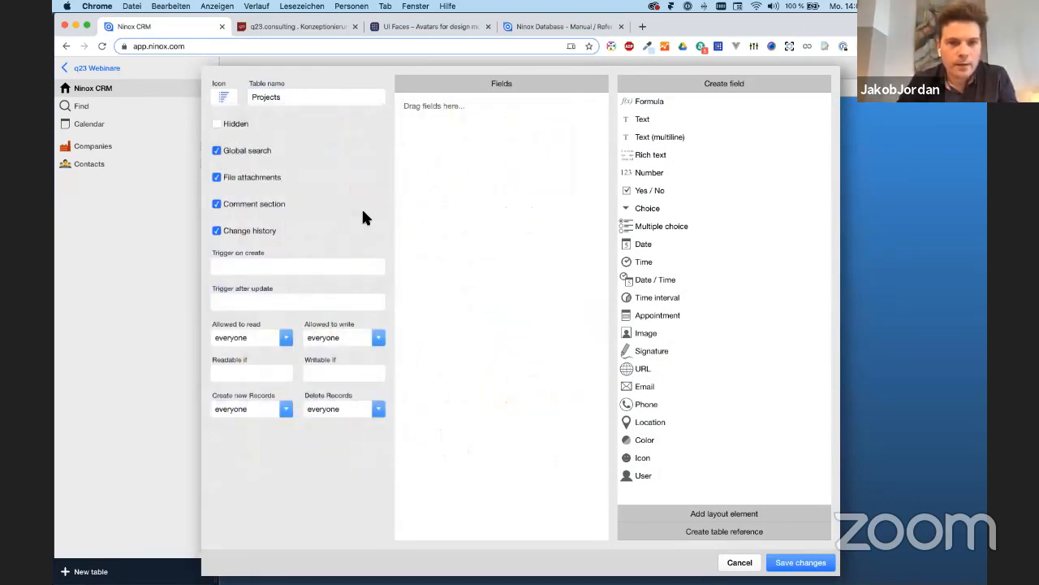
pyautogui.click(800, 562)
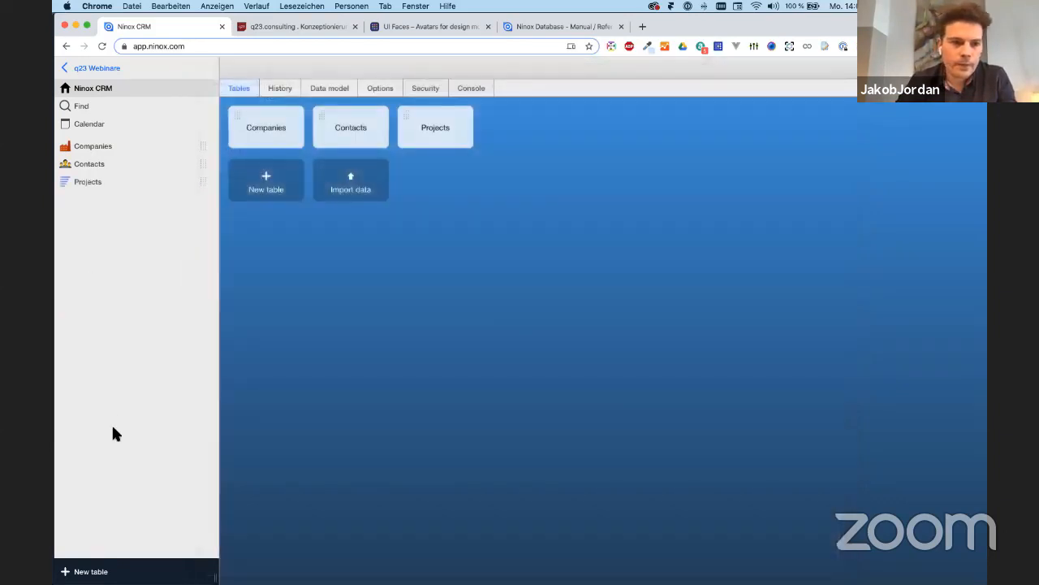
# Create and save a table named "Tasks" with the blue checklist icon
pyautogui.click(104, 573)
pyautogui.doubleClick(270, 97)
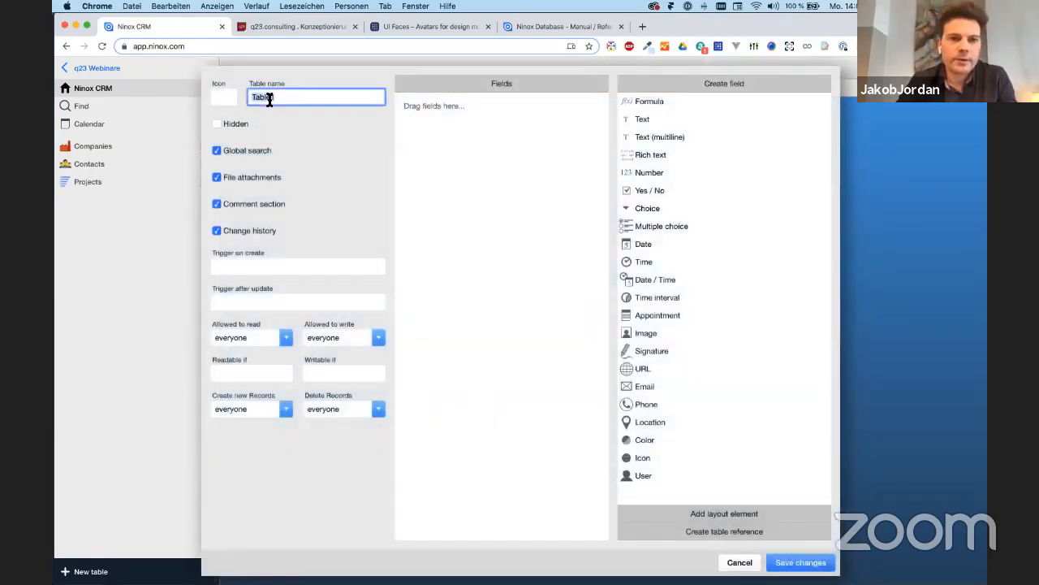
pyautogui.write('Tasks')
pyautogui.click(225, 93)
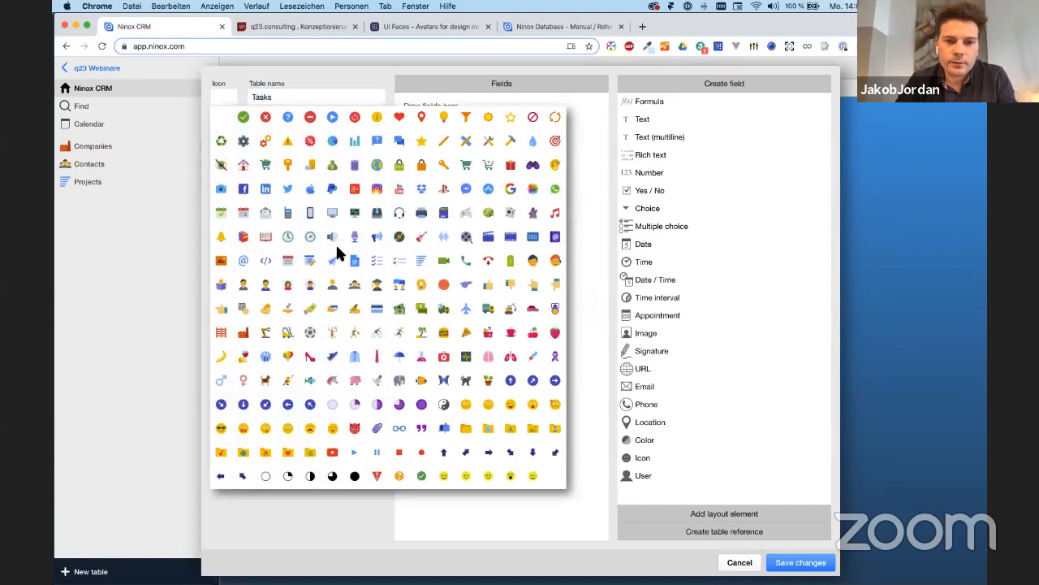
pyautogui.click(377, 259)
pyautogui.click(788, 562)
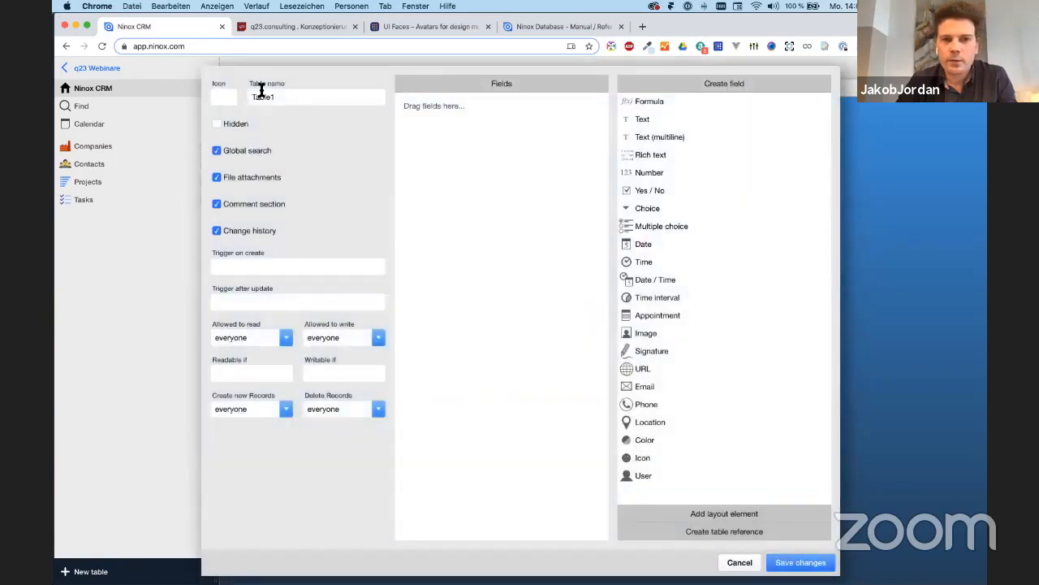
# Create and save a table named "Teammember" with the blue icon directly after the graduate icon
pyautogui.doubleClick(260, 95)
pyautogui.write('Teammember')
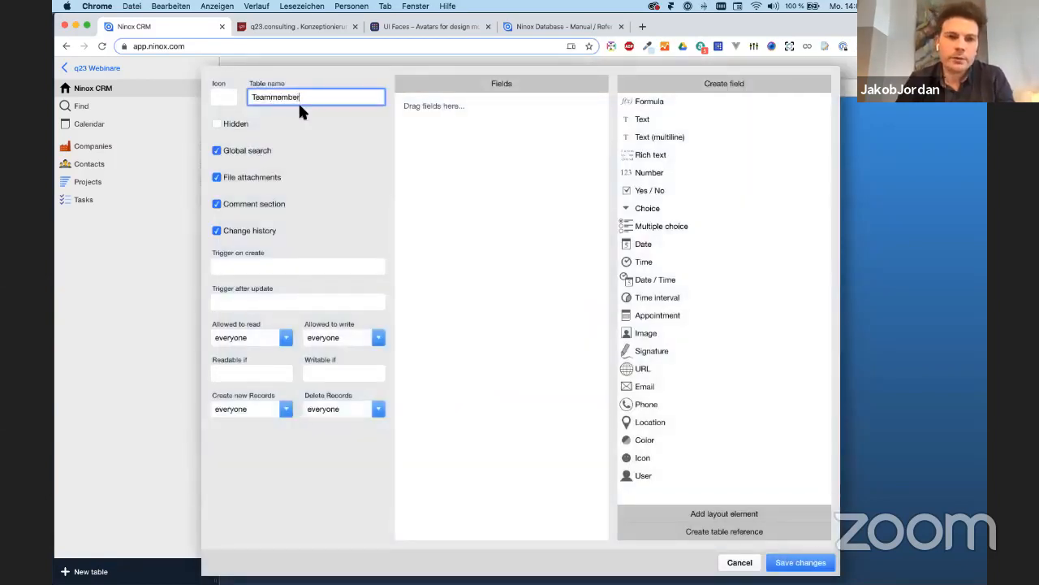
pyautogui.click(235, 97)
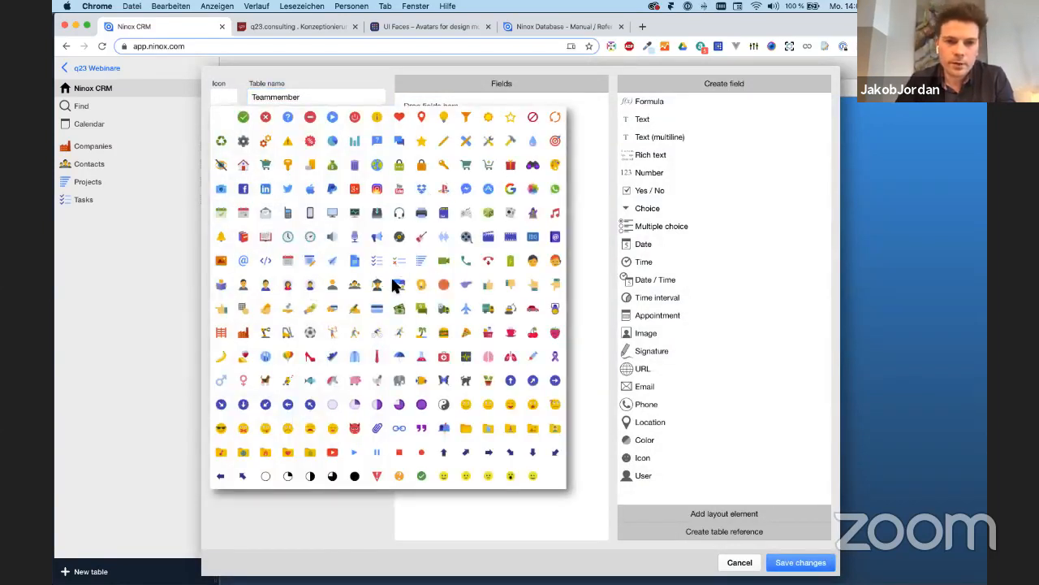
pyautogui.click(398, 286)
pyautogui.click(819, 562)
# Create and save a table named "Notifications" with the yellow bell icon
pyautogui.click(92, 572)
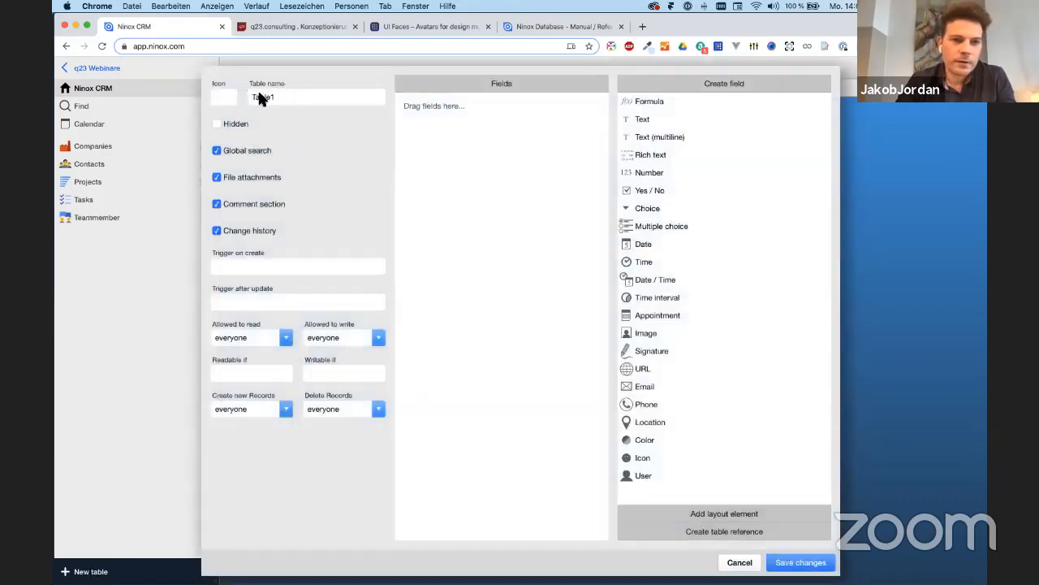
pyautogui.doubleClick(273, 97)
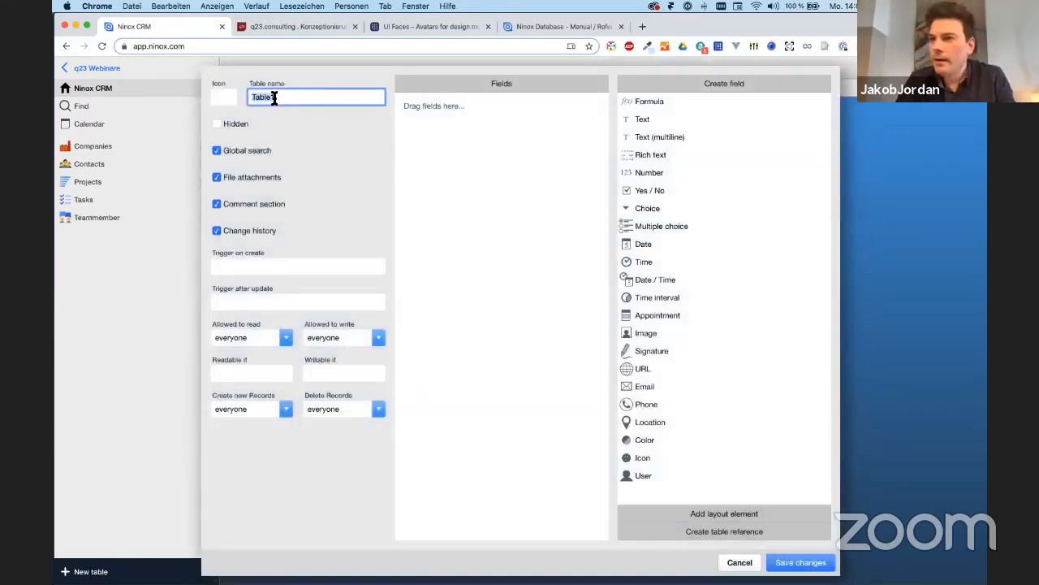
pyautogui.write('Notifications')
pyautogui.click(223, 92)
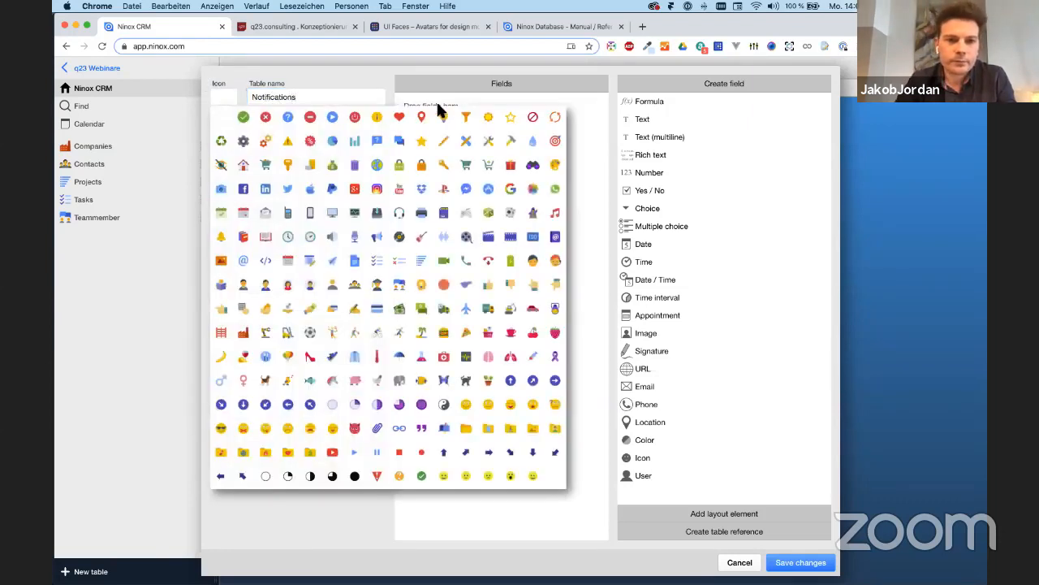
pyautogui.click(220, 235)
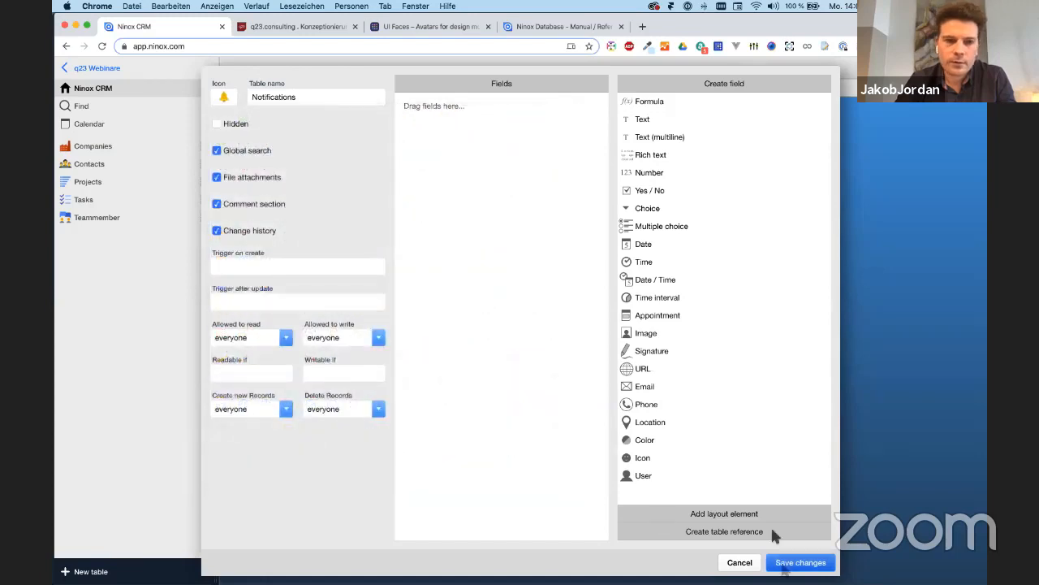
pyautogui.click(784, 568)
pyautogui.click(267, 181)
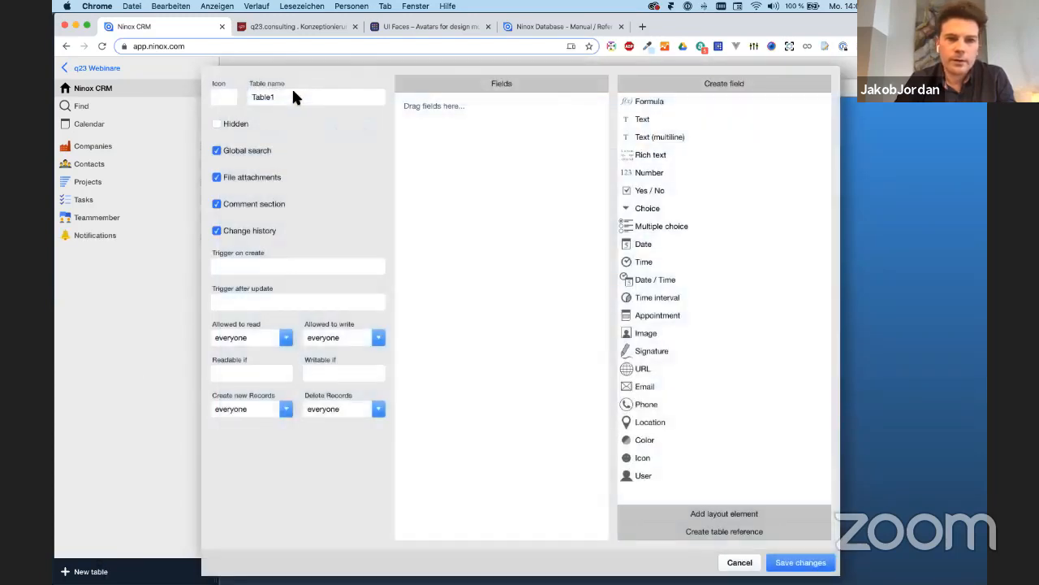
pyautogui.doubleClick(294, 96)
pyautogui.click(738, 560)
# Check the table list on the Core Structure presentation slide, and return to the Ninox CRM database in Chrome
pyautogui.hotkey('ctrl', 'Up')
pyautogui.click(554, 44)
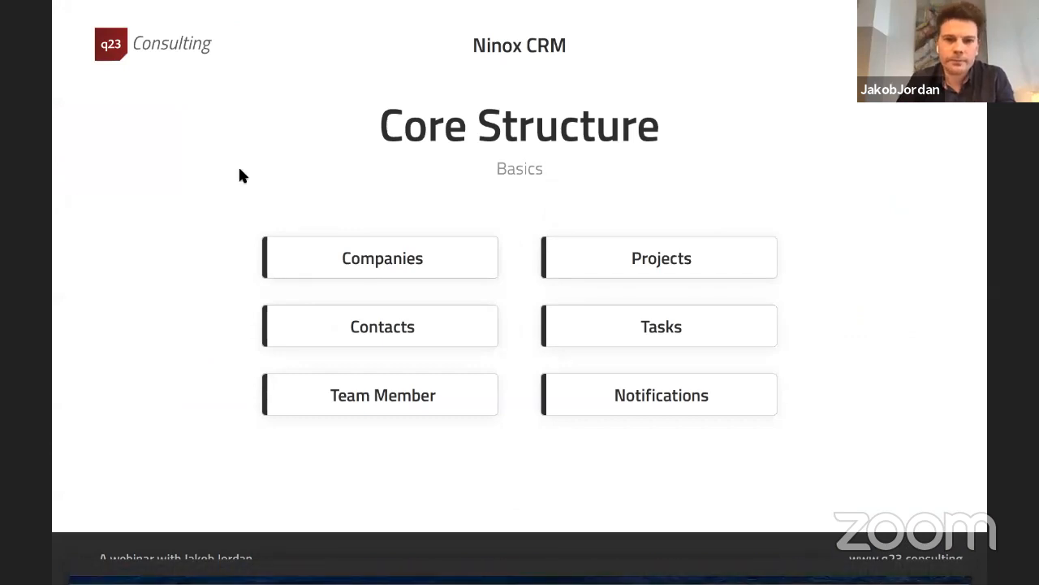
pyautogui.hotkey('ctrl', 'Up')
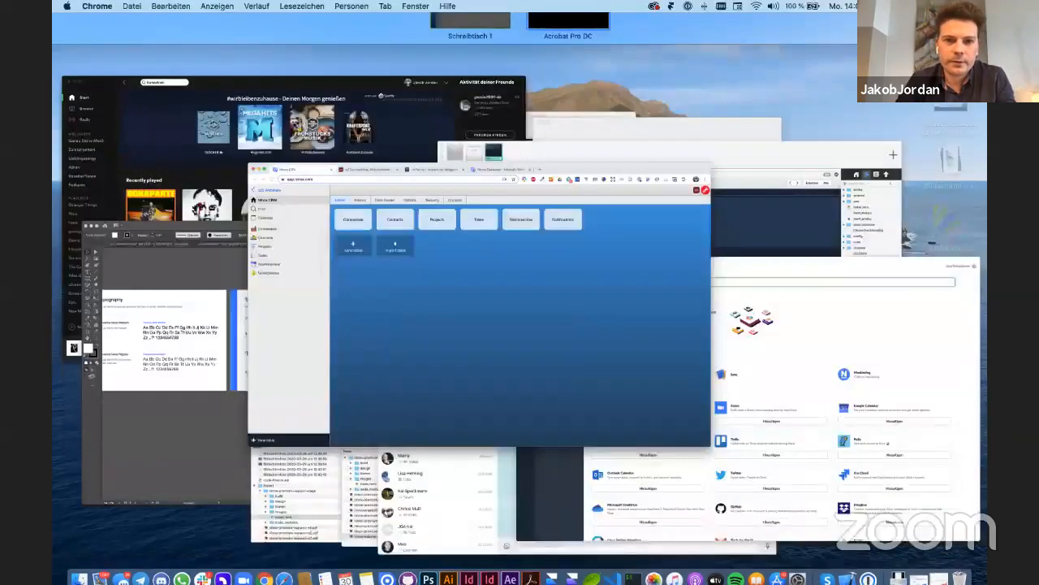
pyautogui.click(357, 244)
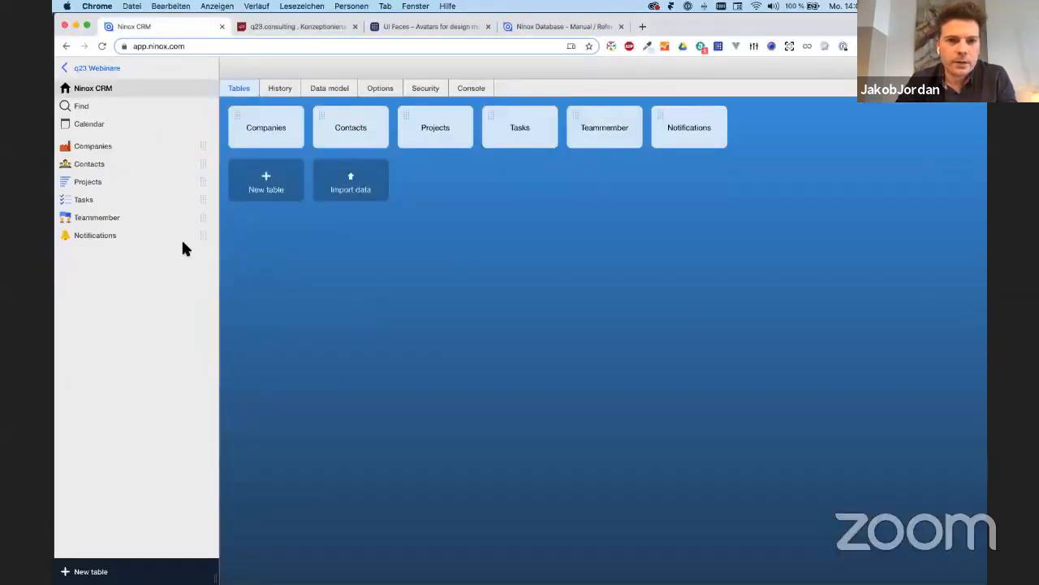
# Open the Companies table and create its first record
pyautogui.click(98, 147)
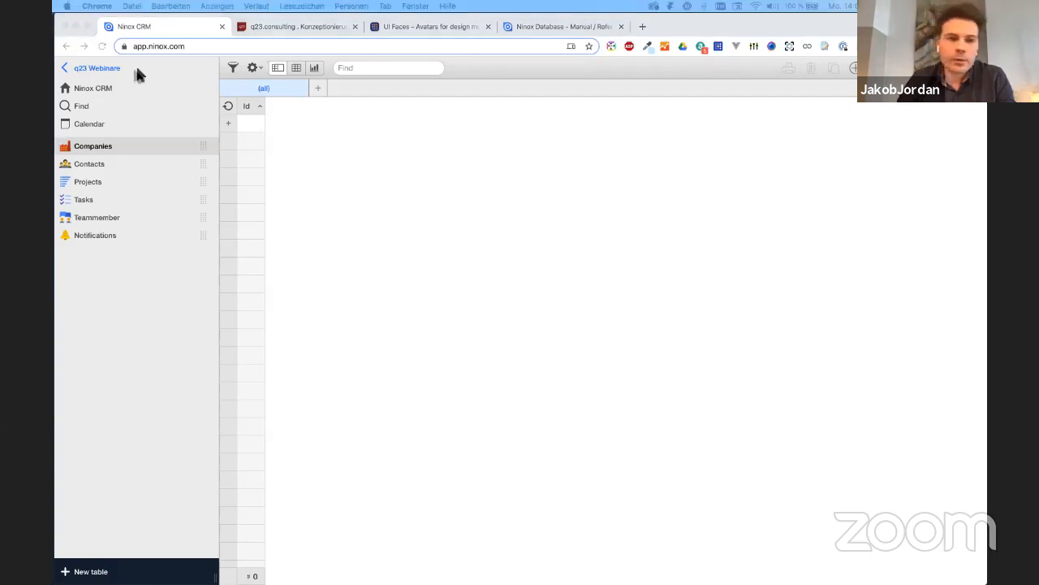
pyautogui.click(245, 124)
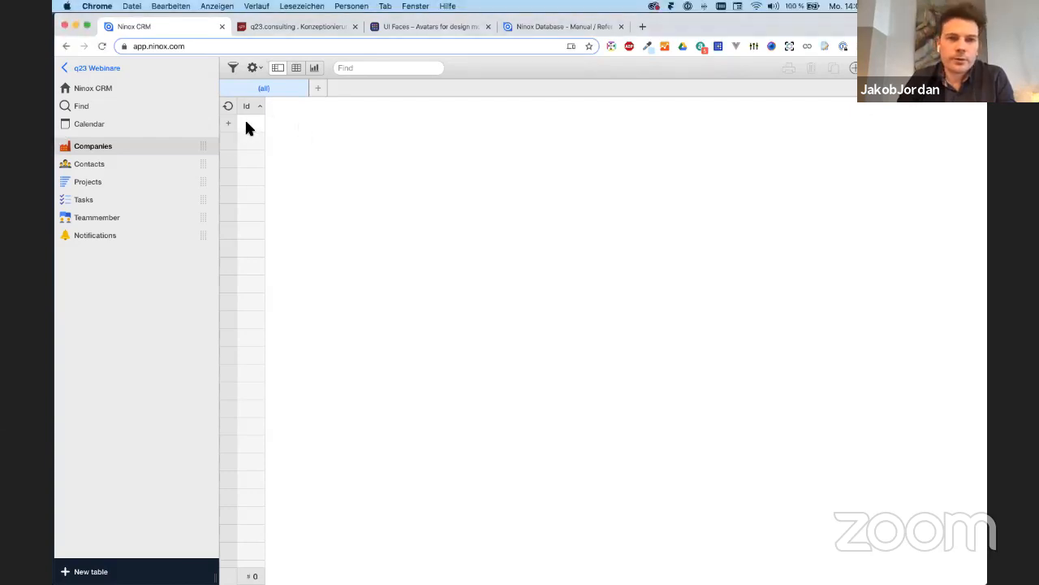
pyautogui.click(246, 123)
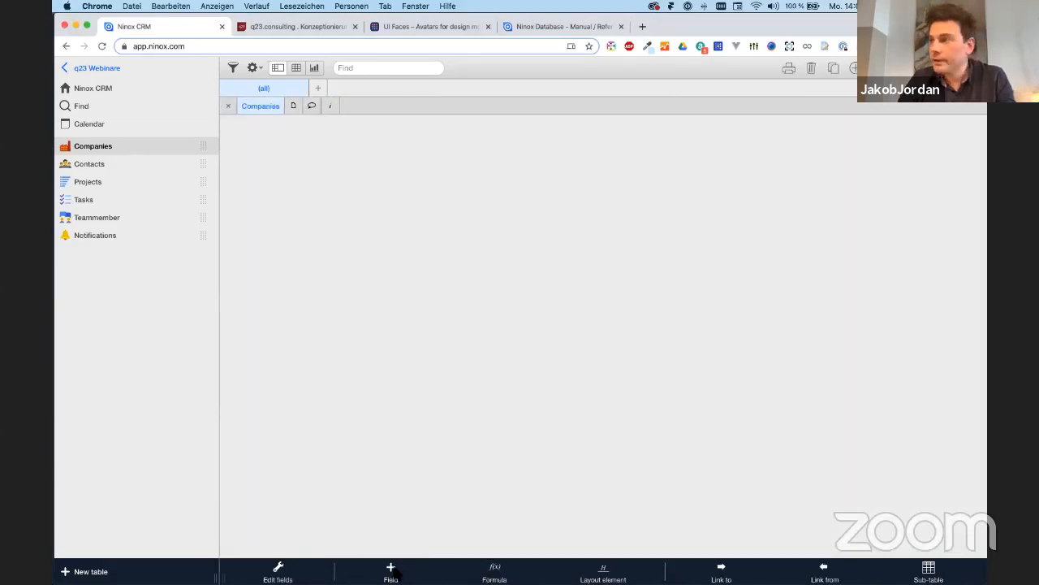
# Add a Text field named "Company Name" to the Companies form and save the changes
pyautogui.click(391, 570)
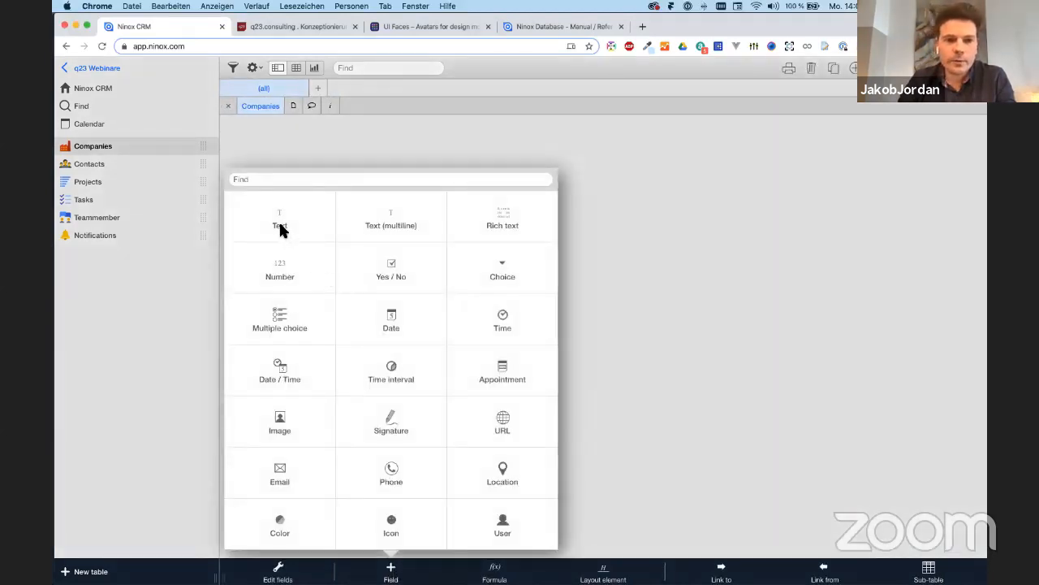
pyautogui.click(280, 226)
pyautogui.write('Company Name')
pyautogui.press('Return')
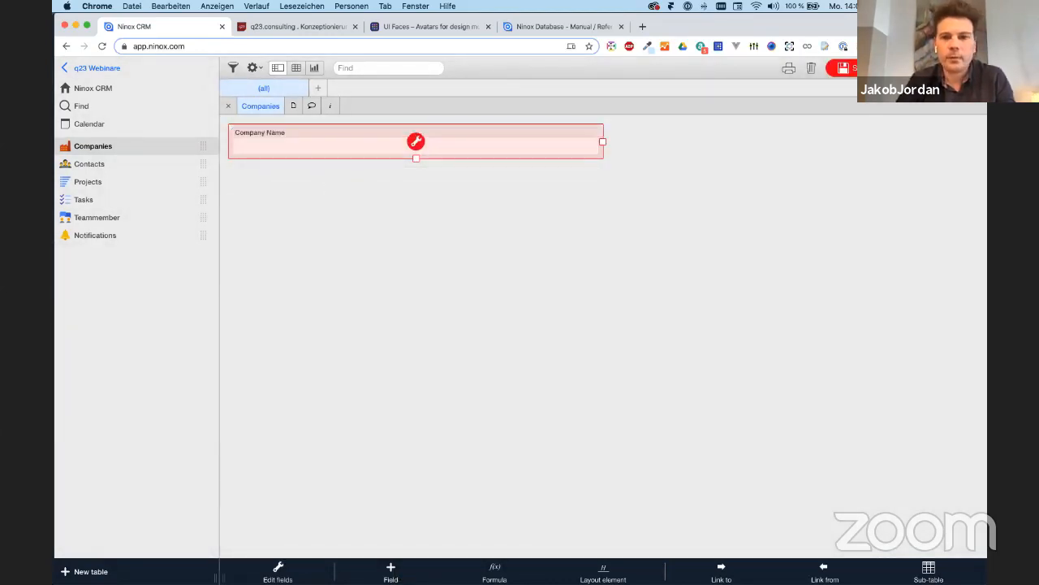
pyautogui.click(862, 68)
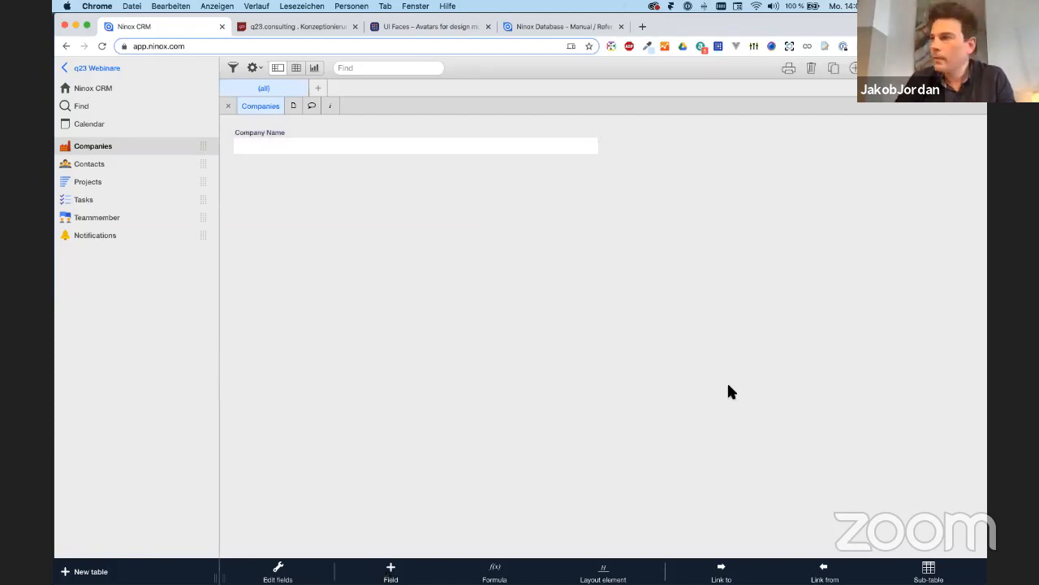
# Add a Choice field named "Company Size" beside Company Name in the Companies form and save the changes
pyautogui.click(390, 571)
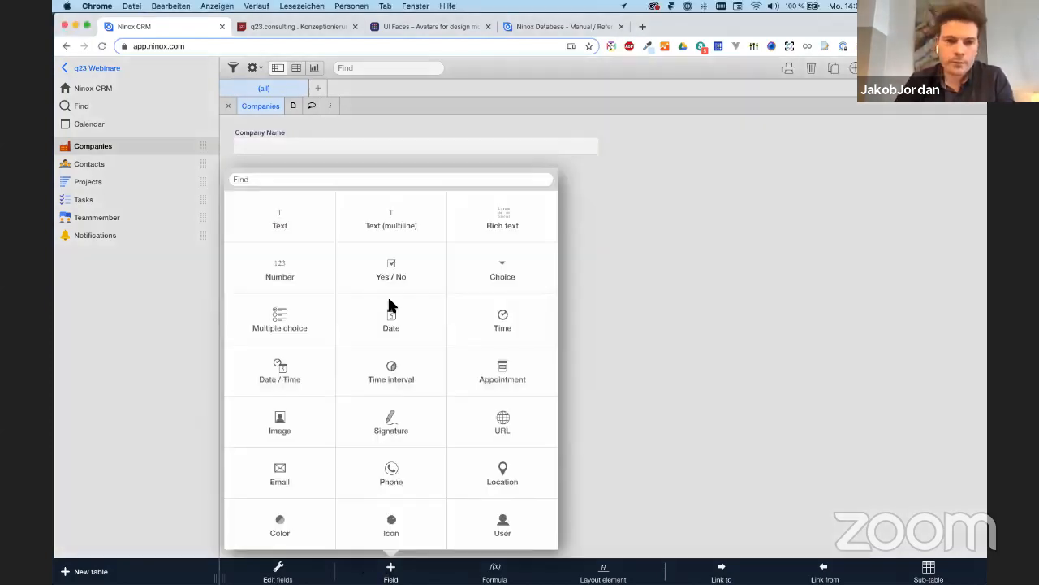
pyautogui.click(498, 268)
pyautogui.write('Company')
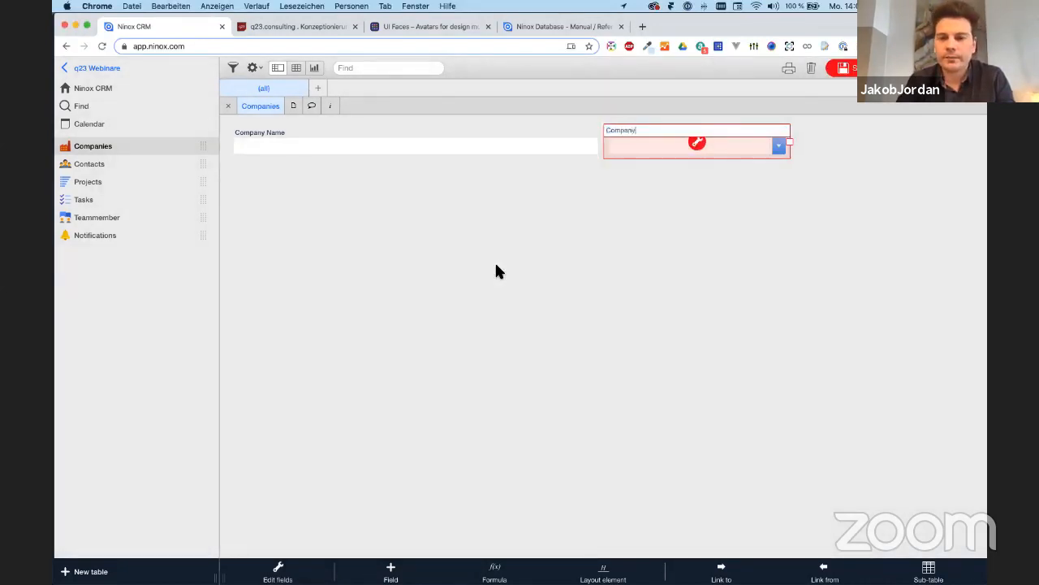
pyautogui.write('ze')
pyautogui.press('Return')
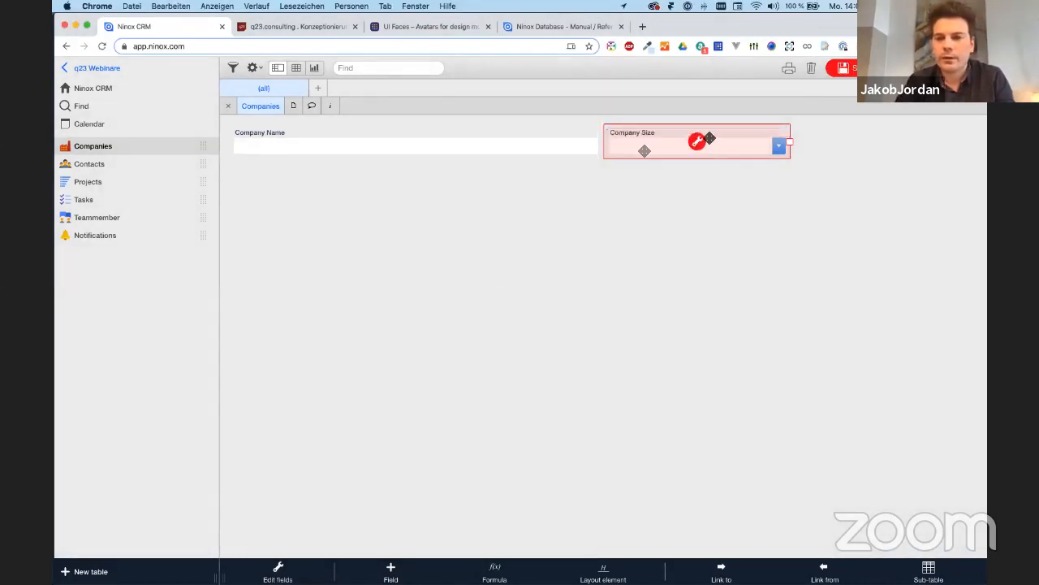
pyautogui.click(391, 571)
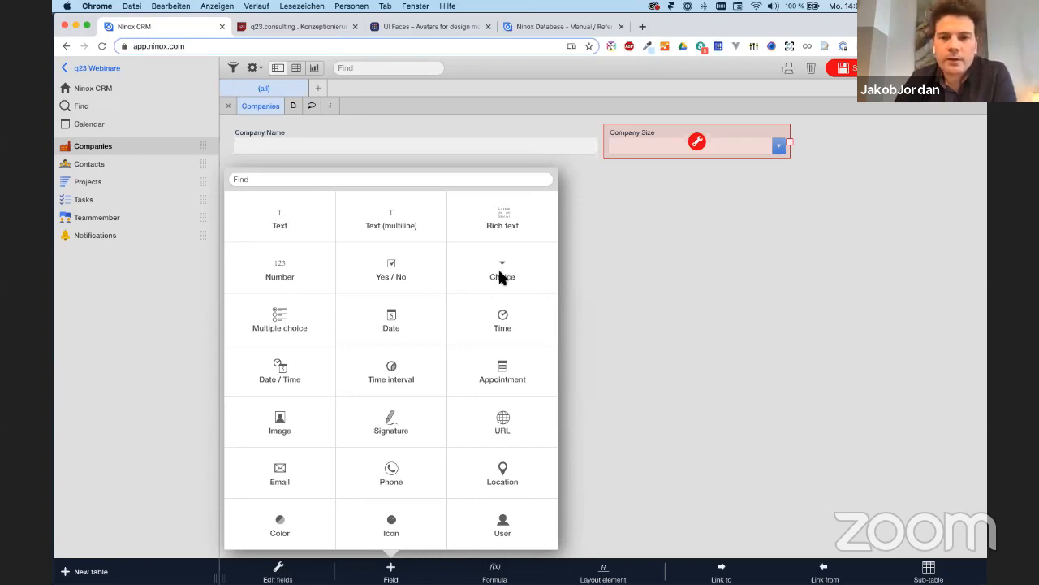
pyautogui.click(699, 166)
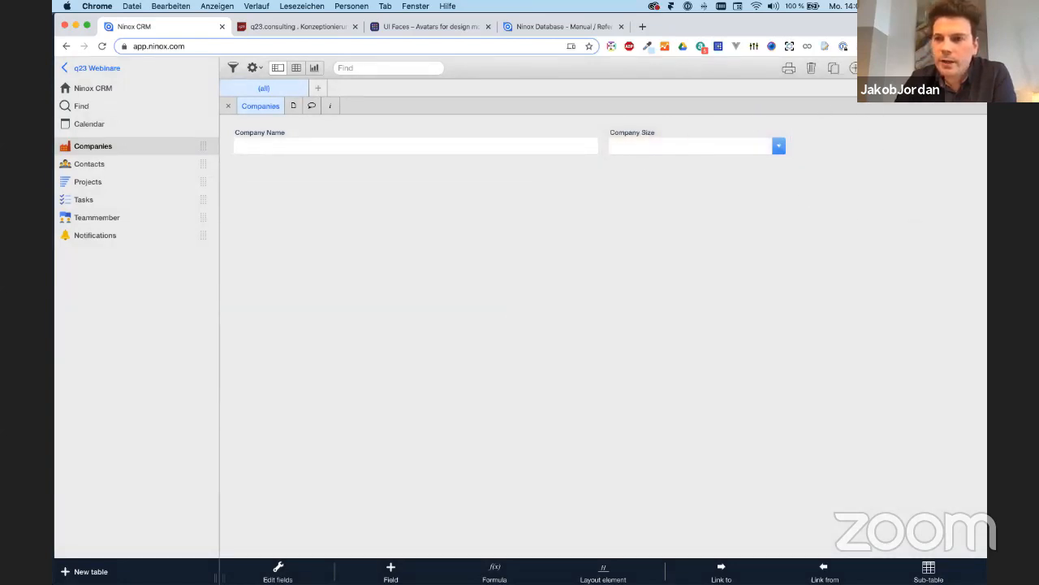
# Turn the form's edit mode off and back on
pyautogui.click(928, 69)
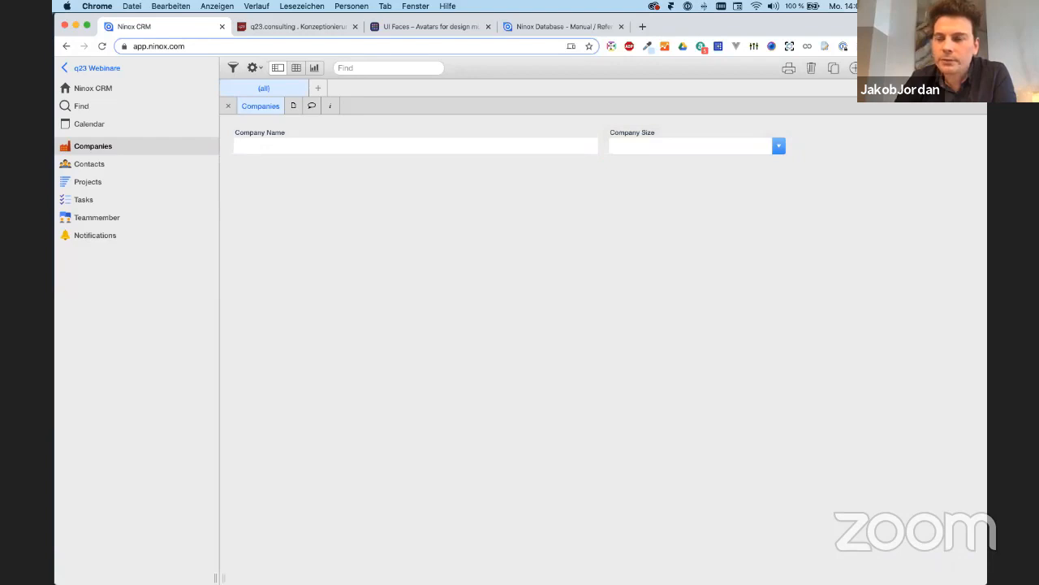
pyautogui.click(946, 68)
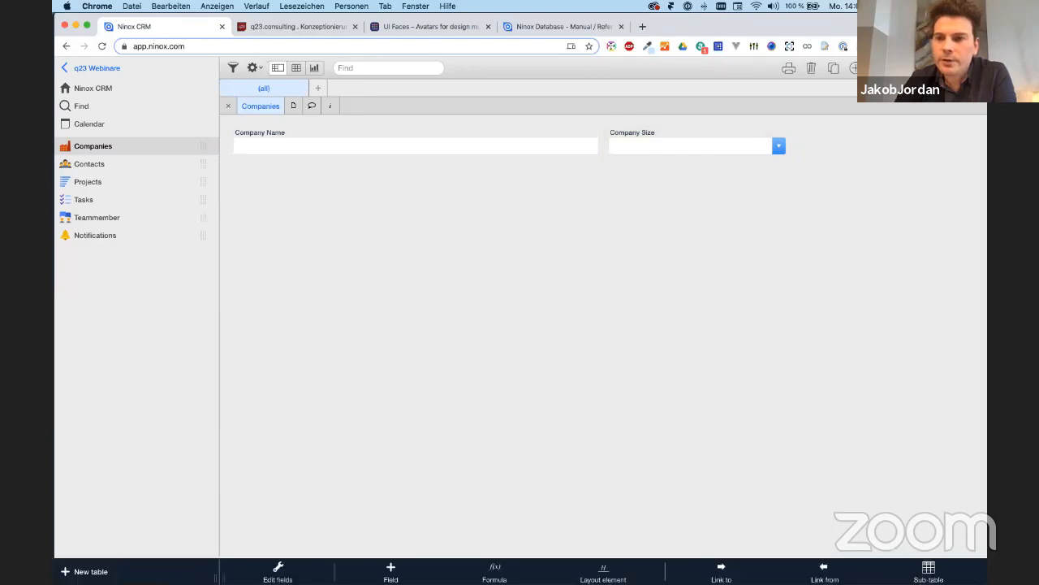
# Open the Company Size field's settings and add the choice values 1-10, 11-50 and 51-100
pyautogui.click(680, 133)
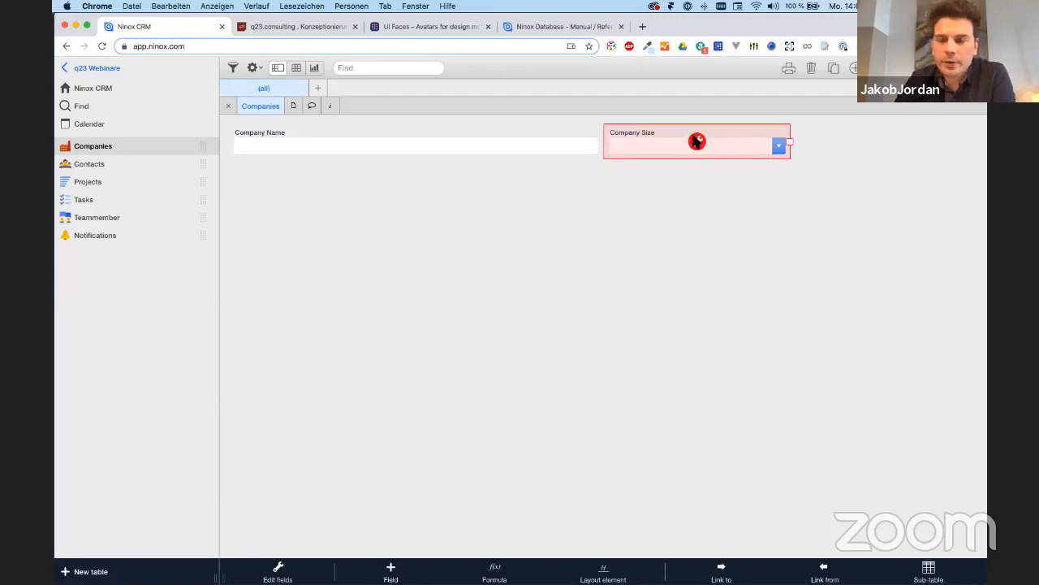
pyautogui.click(539, 135)
pyautogui.click(671, 134)
pyautogui.click(696, 143)
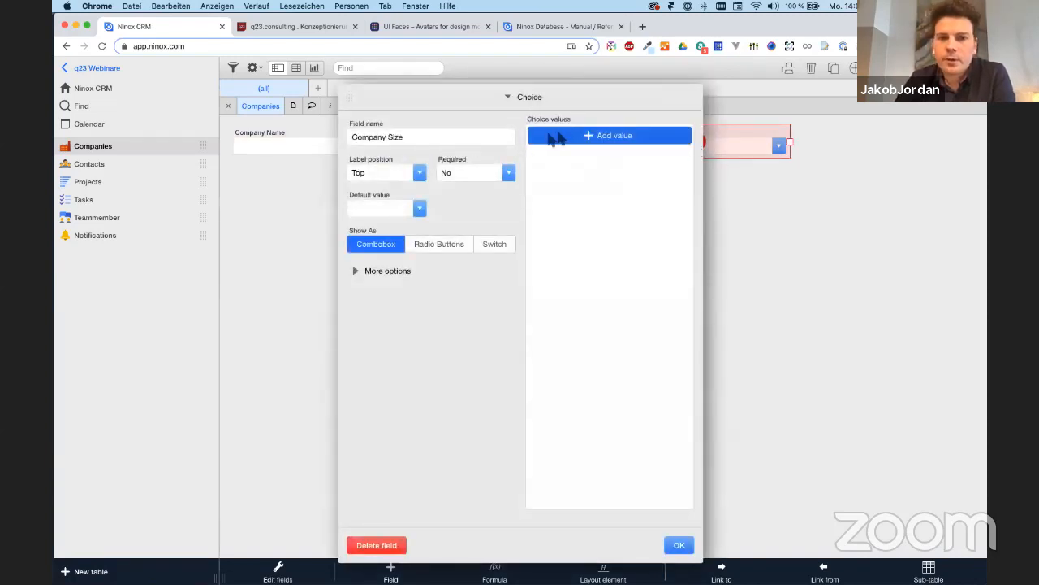
pyautogui.click(607, 140)
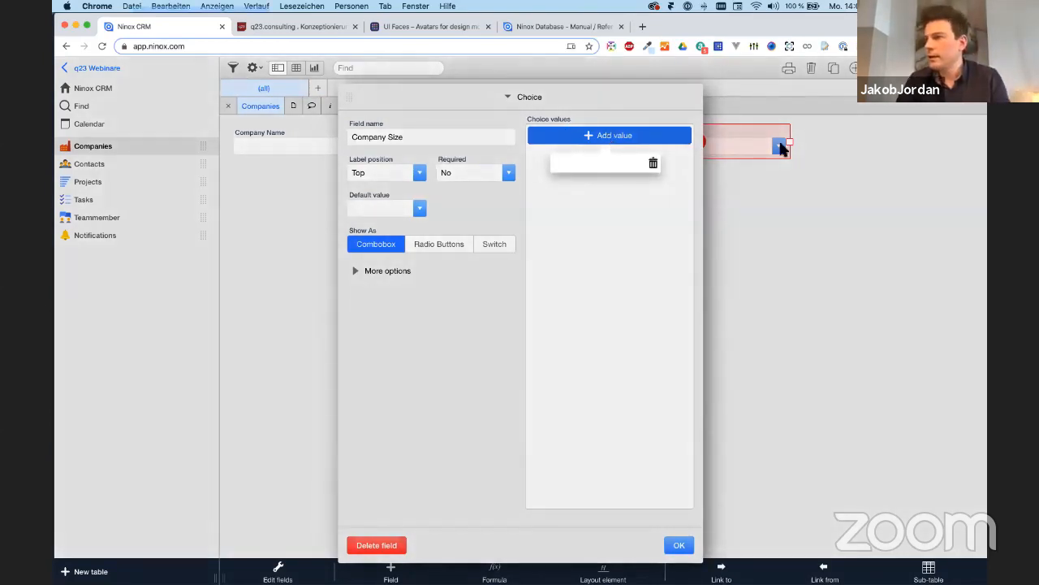
pyautogui.click(597, 138)
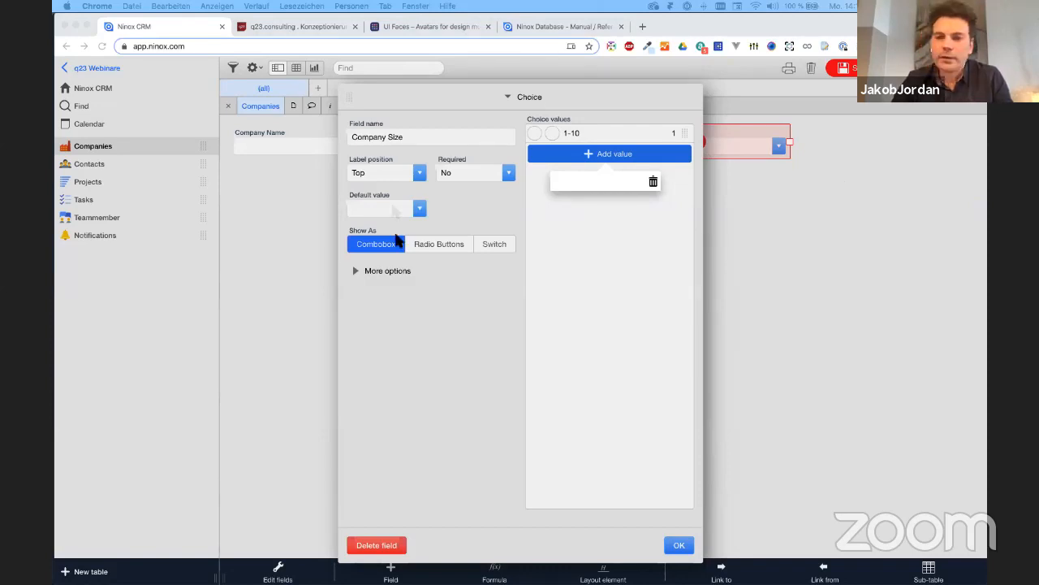
pyautogui.click(587, 181)
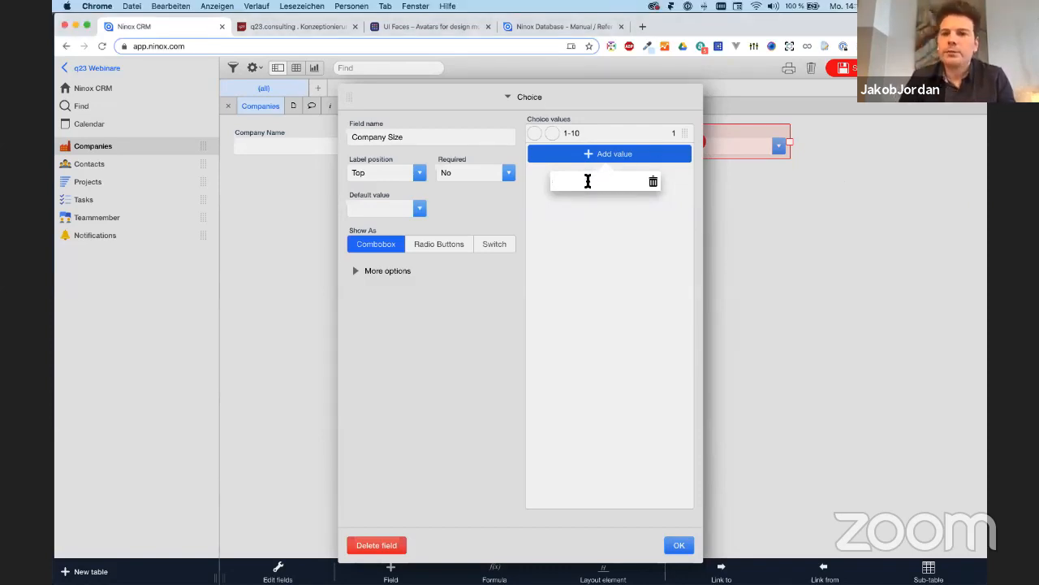
pyautogui.write('11-50')
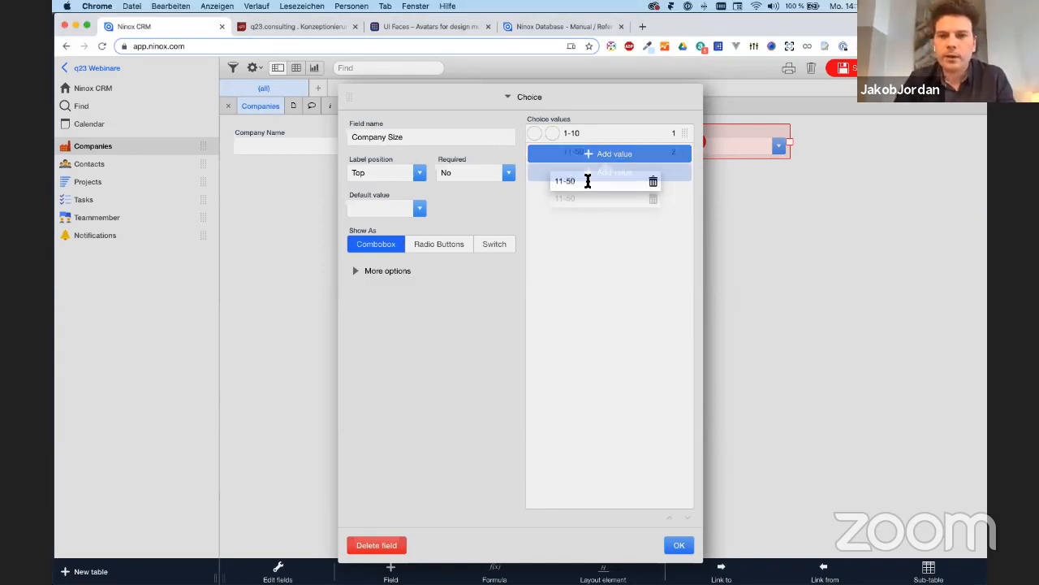
pyautogui.press('Return')
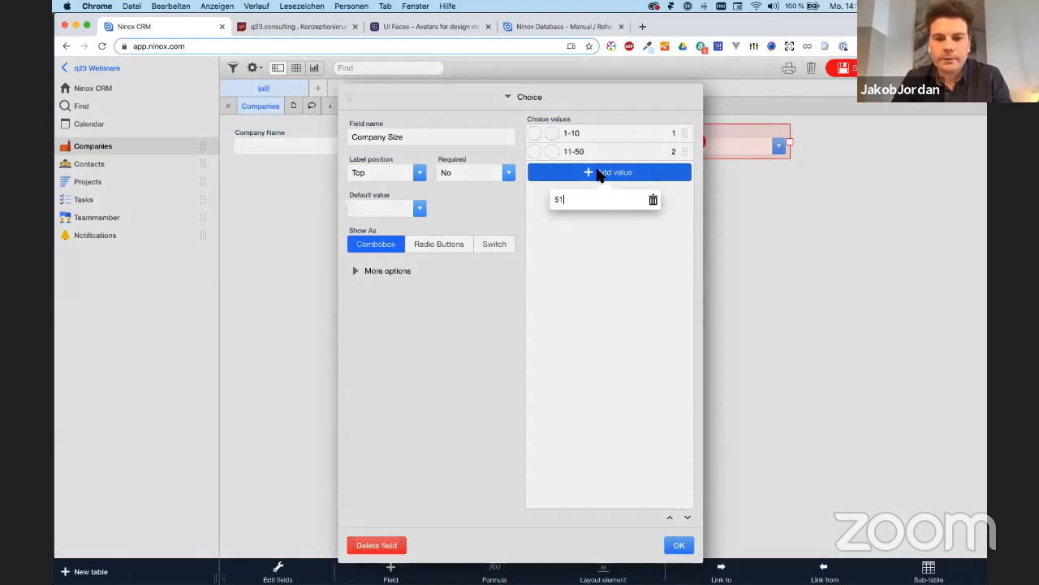
pyautogui.write('51-100')
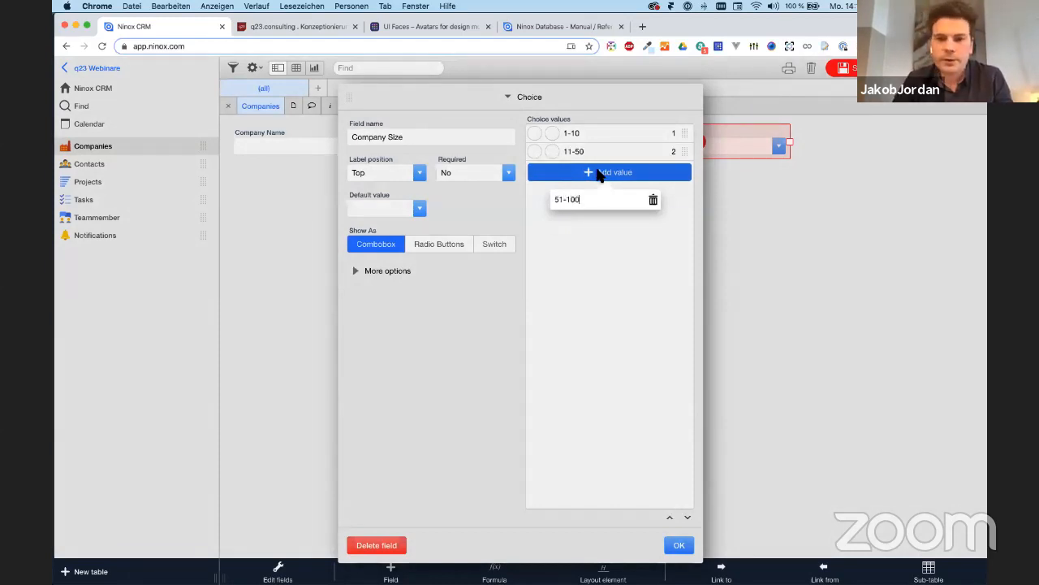
pyautogui.press('Return')
# Add the choice values 101-250, 251-1000 and >1000 to the Company Size field and accept its settings
pyautogui.write('101')
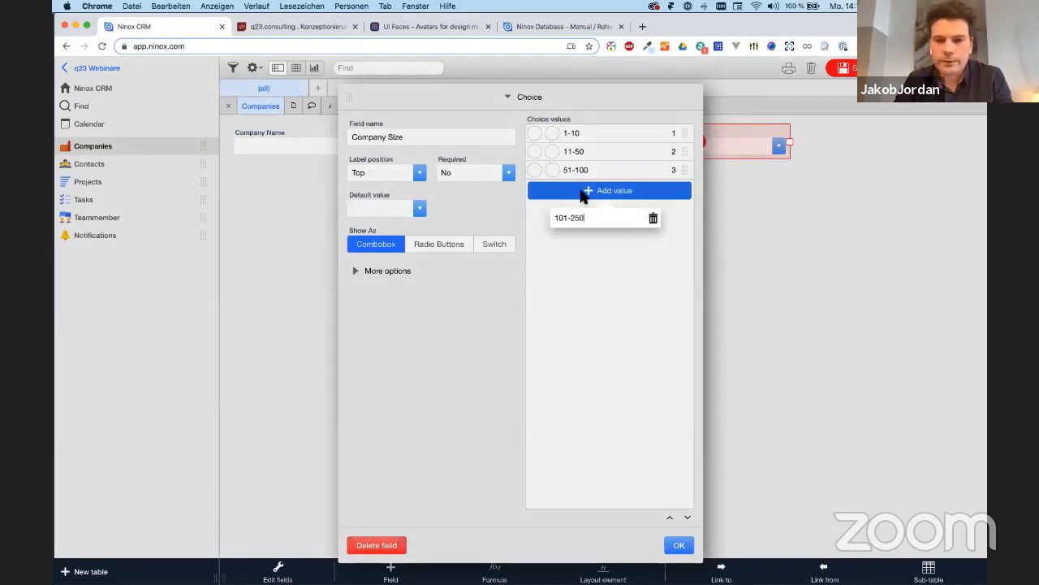
pyautogui.write('-250')
pyautogui.press('Return')
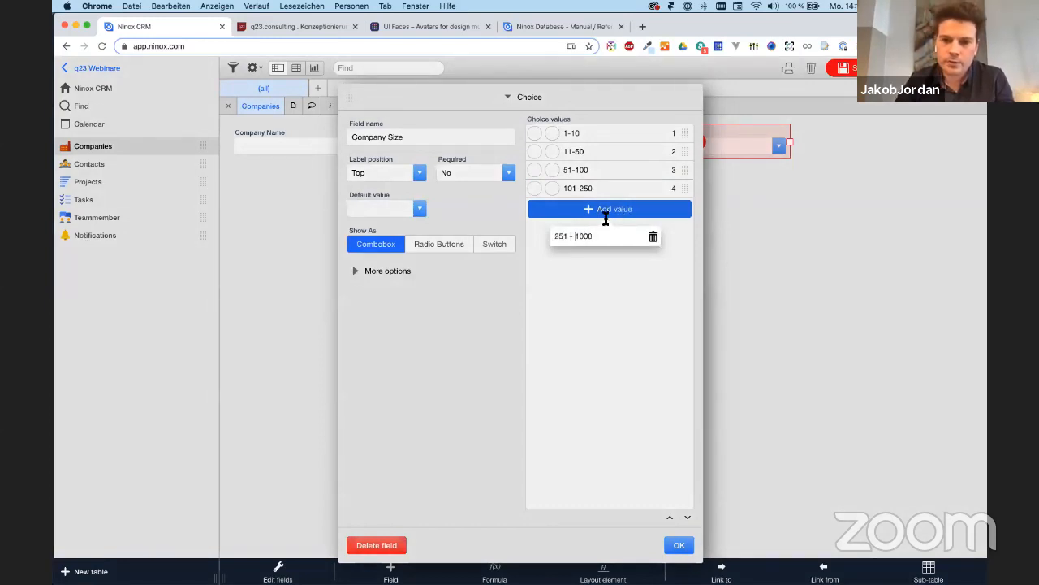
pyautogui.press('Return')
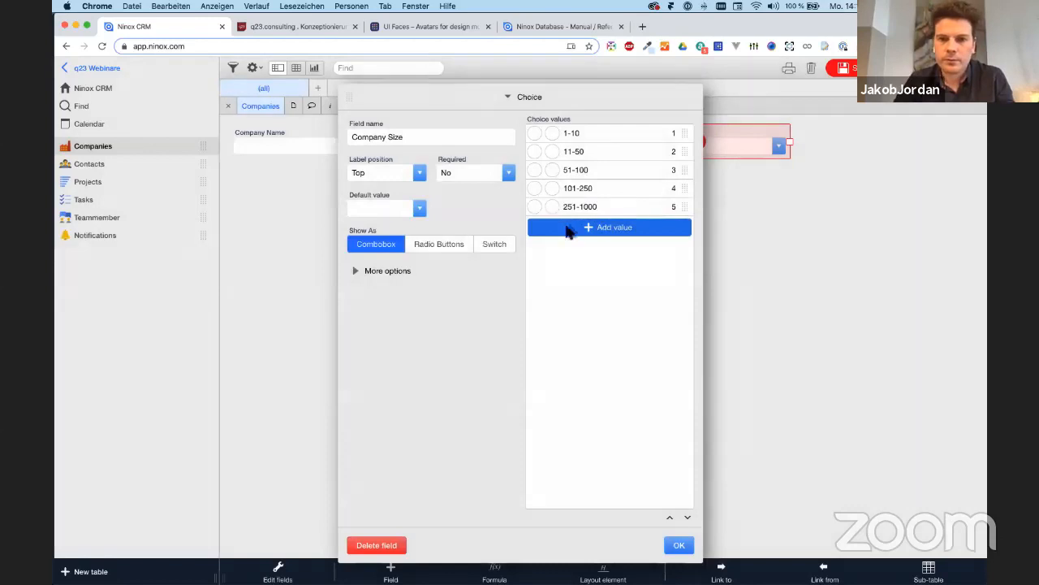
pyautogui.click(589, 234)
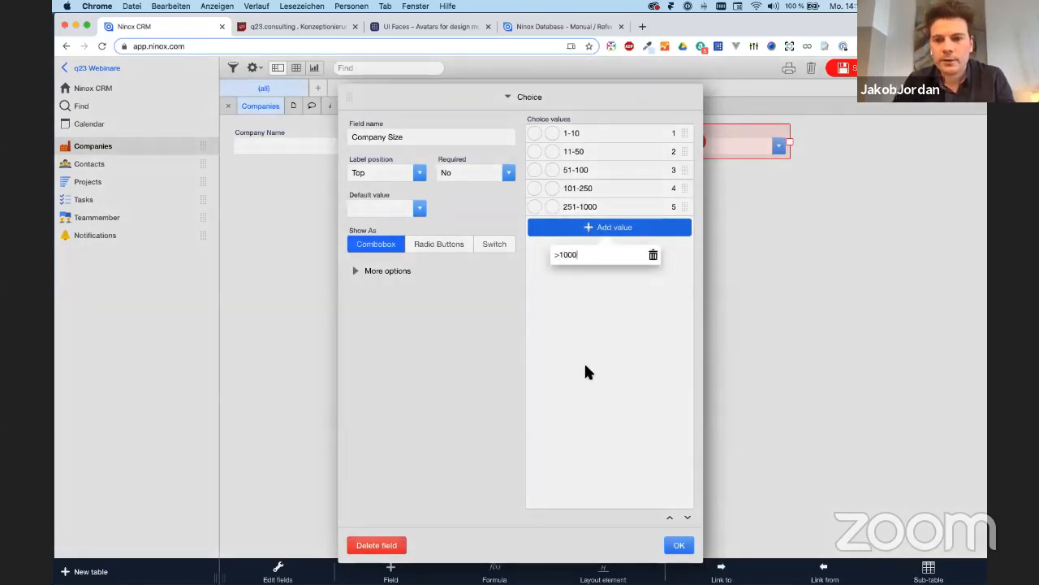
pyautogui.press('Return')
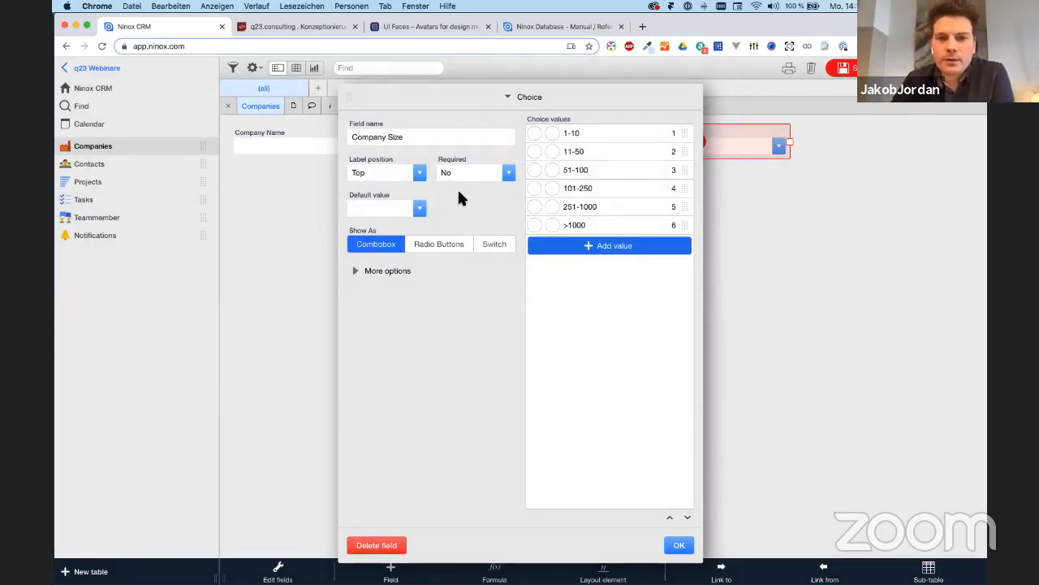
pyautogui.click(678, 546)
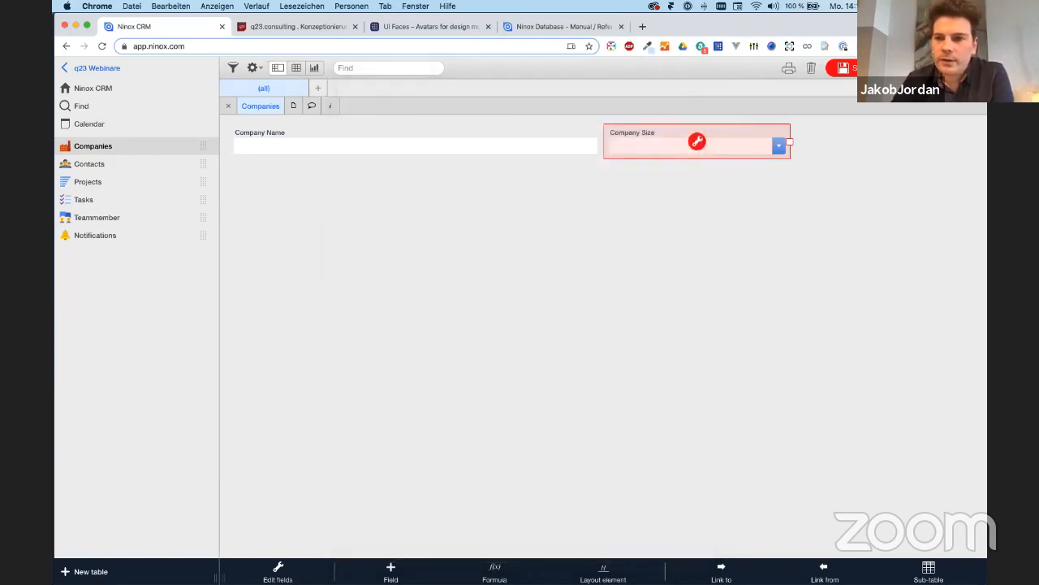
# Save the Companies form changes and set the record's Company Size to 11-50
pyautogui.click(803, 231)
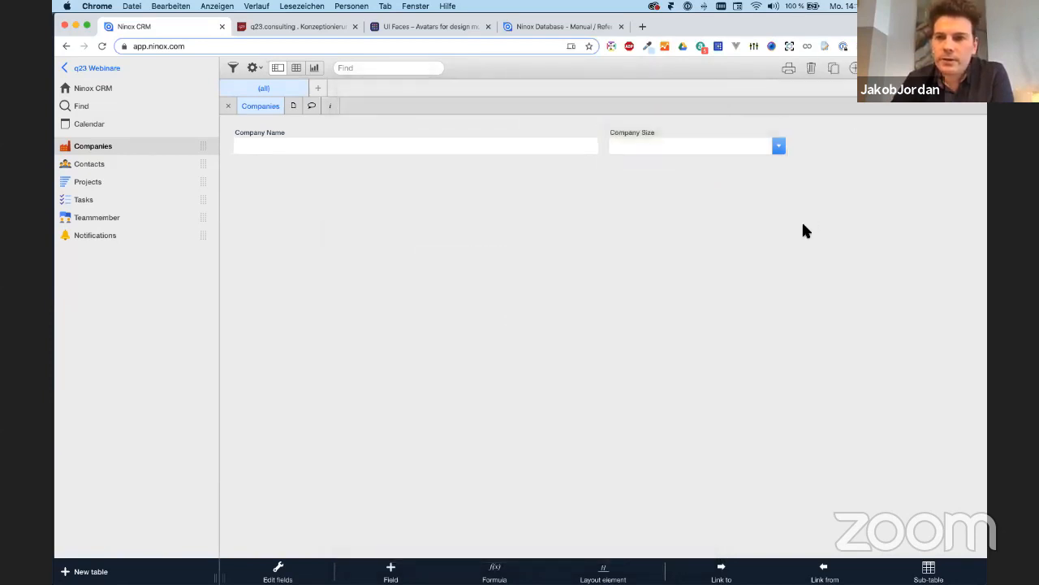
pyautogui.click(778, 146)
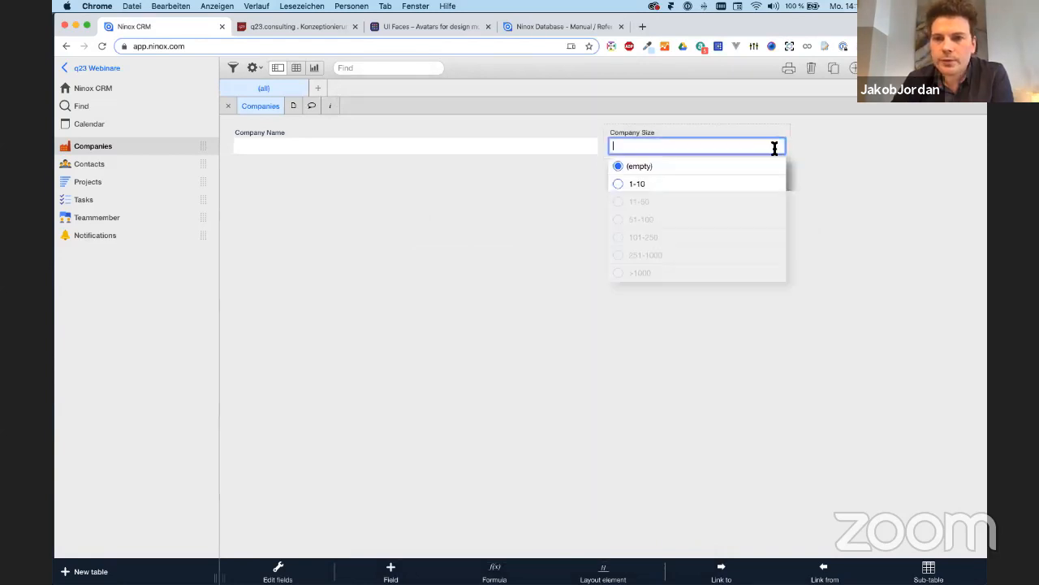
pyautogui.click(660, 183)
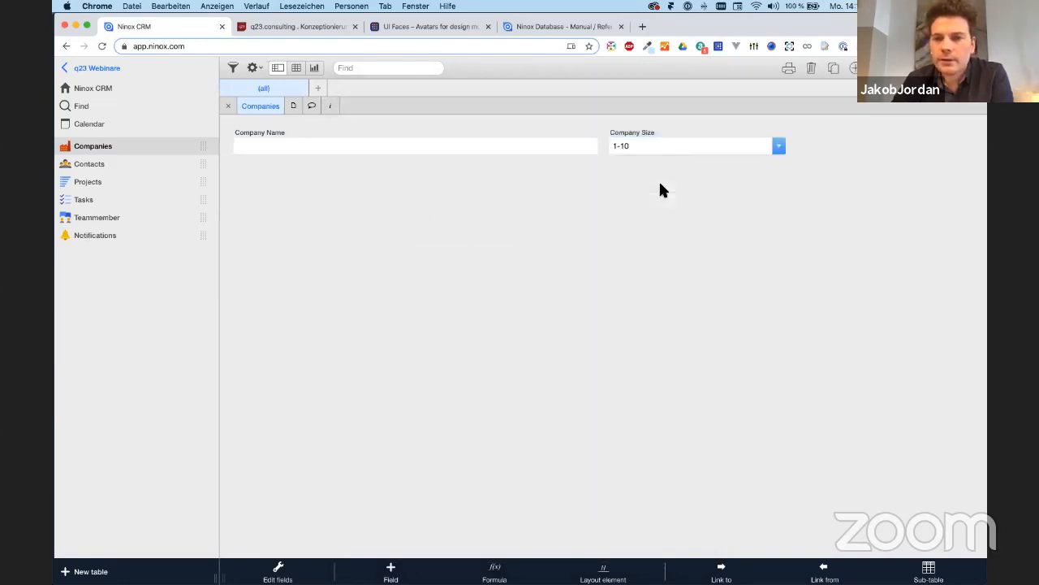
pyautogui.click(709, 145)
pyautogui.click(659, 201)
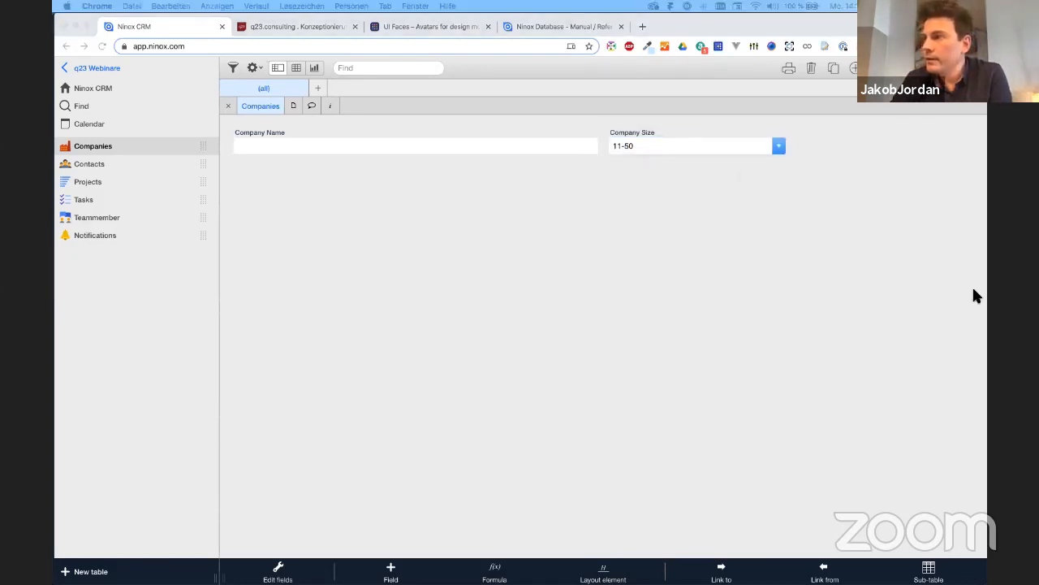
pyautogui.click(422, 485)
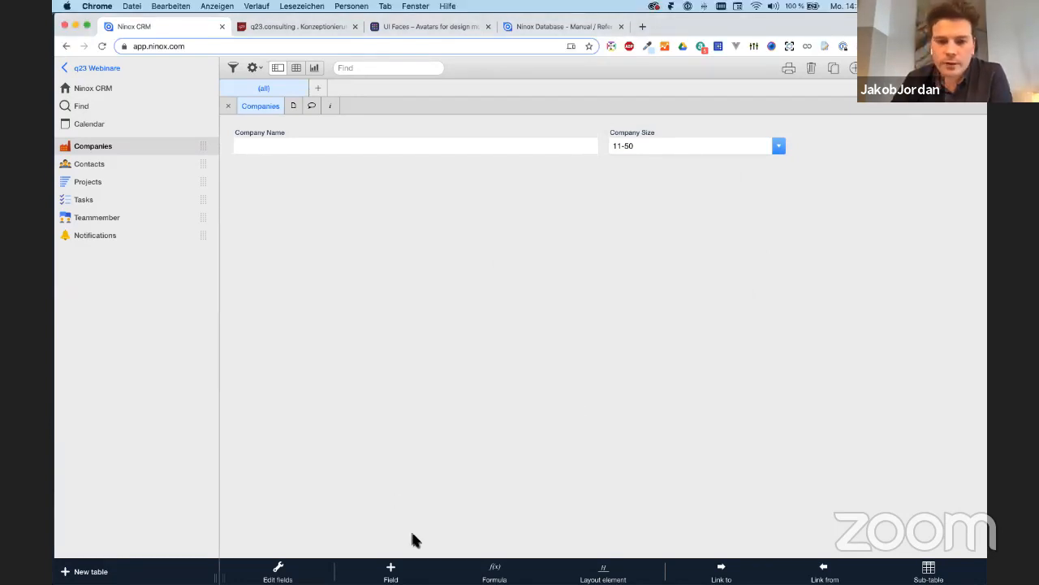
# Add a Choice field named "Rating" to the Companies form and open its settings
pyautogui.click(398, 570)
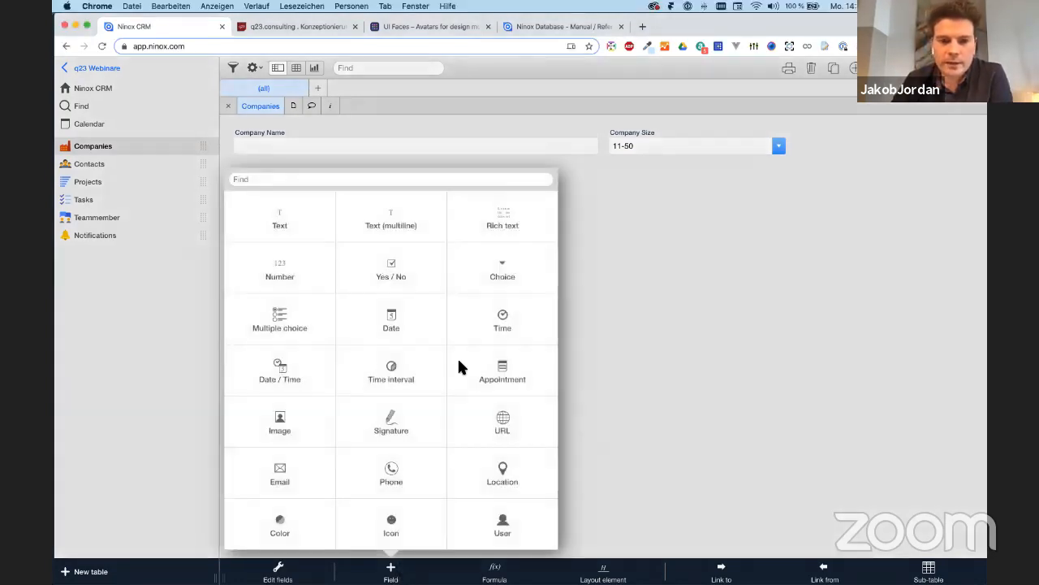
pyautogui.click(501, 277)
pyautogui.write('Rating')
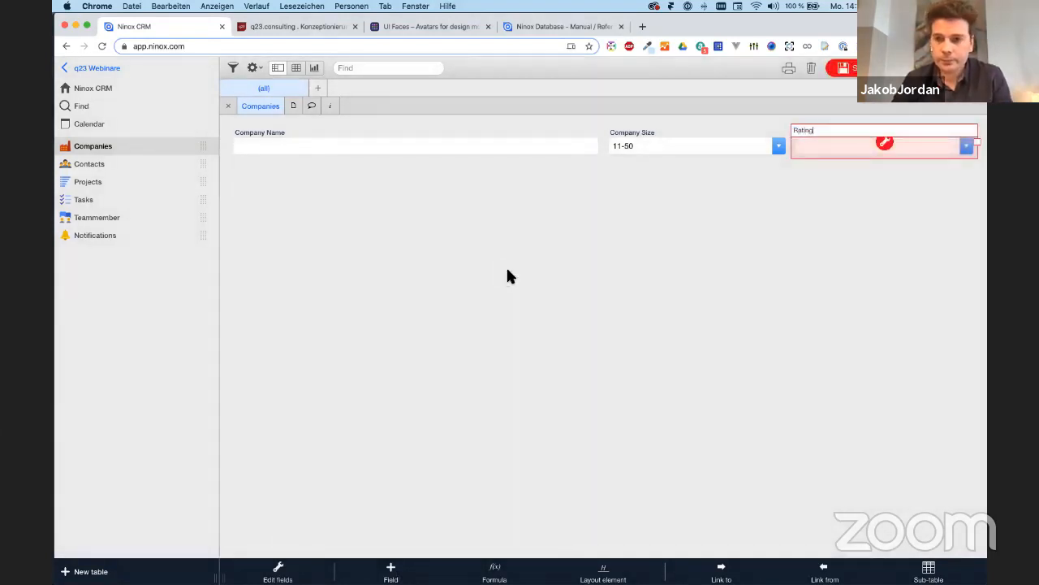
pyautogui.click(884, 142)
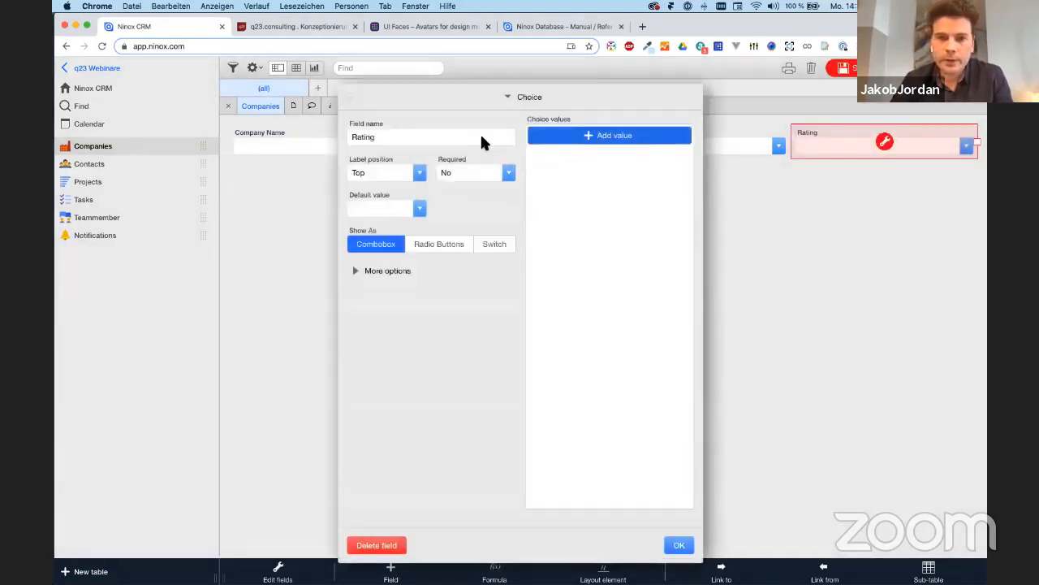
# Add a single star emoji from the system's emoji viewer as the Rating field's first choice value, and close the viewer
pyautogui.click(738, 6)
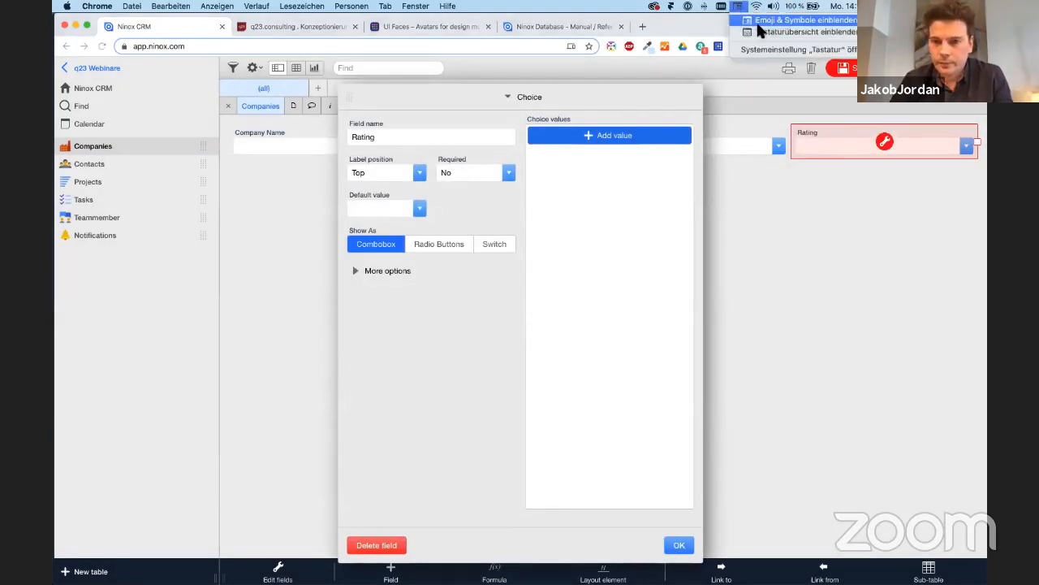
pyautogui.click(756, 21)
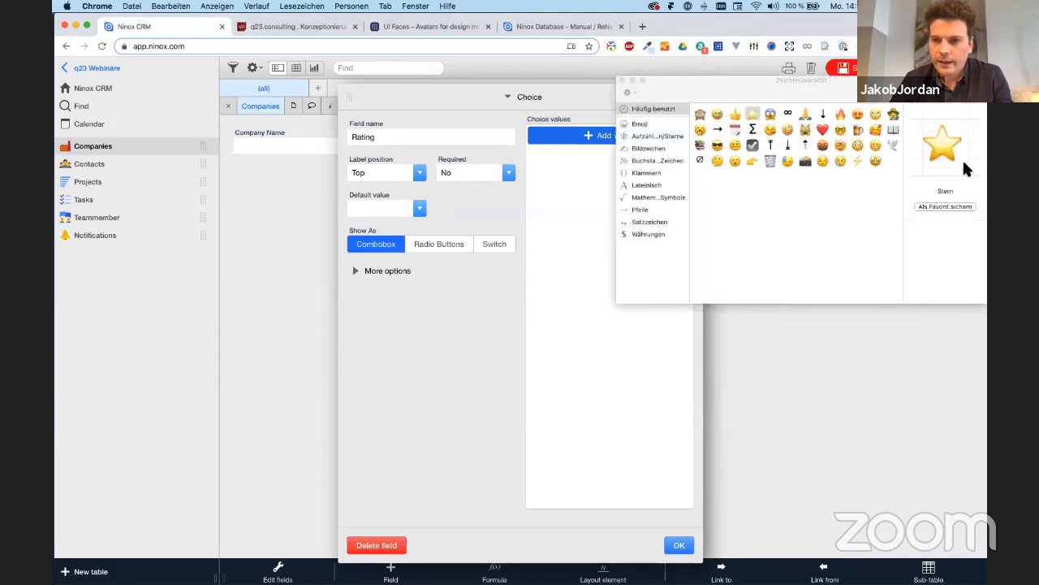
pyautogui.click(585, 135)
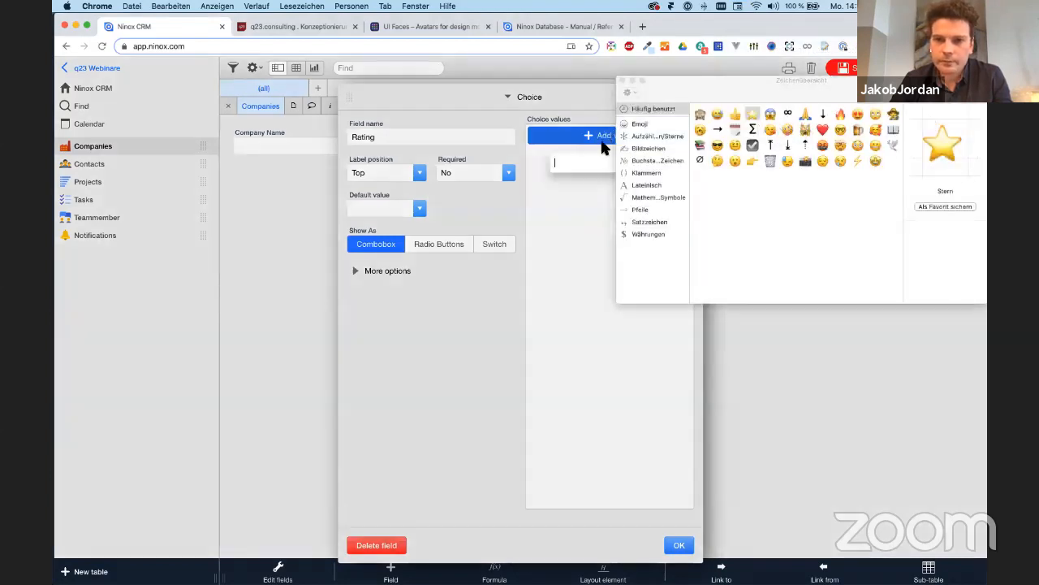
pyautogui.doubleClick(752, 116)
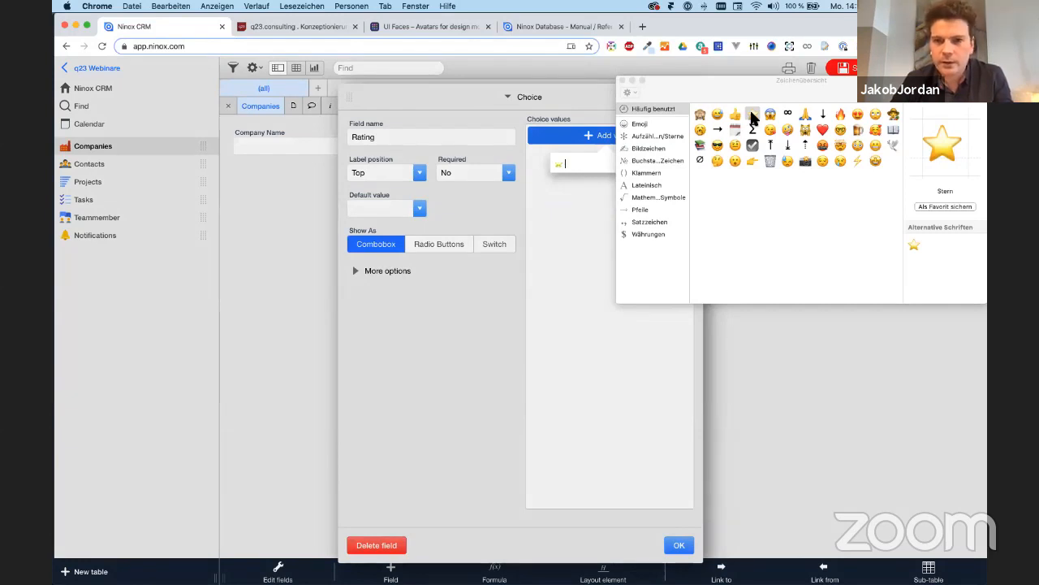
pyautogui.click(582, 184)
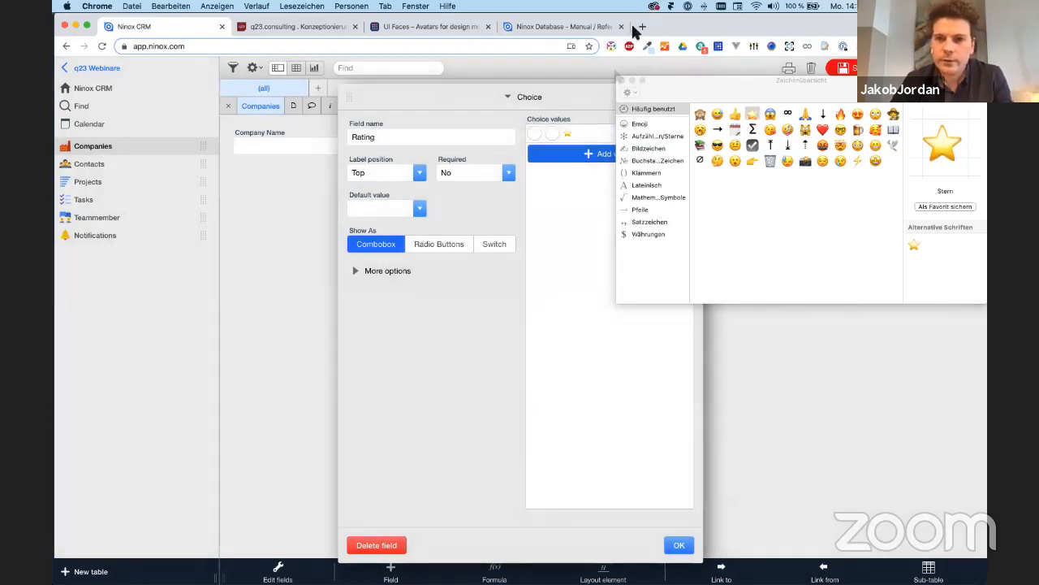
pyautogui.click(623, 81)
# Extend the Rating field's first choice value to three star emojis
pyautogui.click(580, 135)
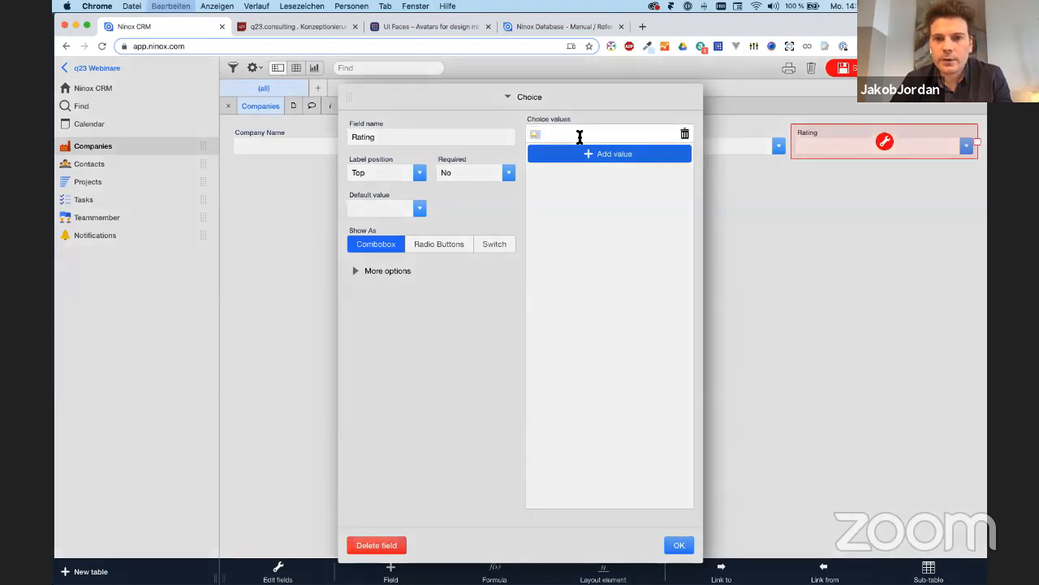
pyautogui.press('super+v')
pyautogui.press('super+v')
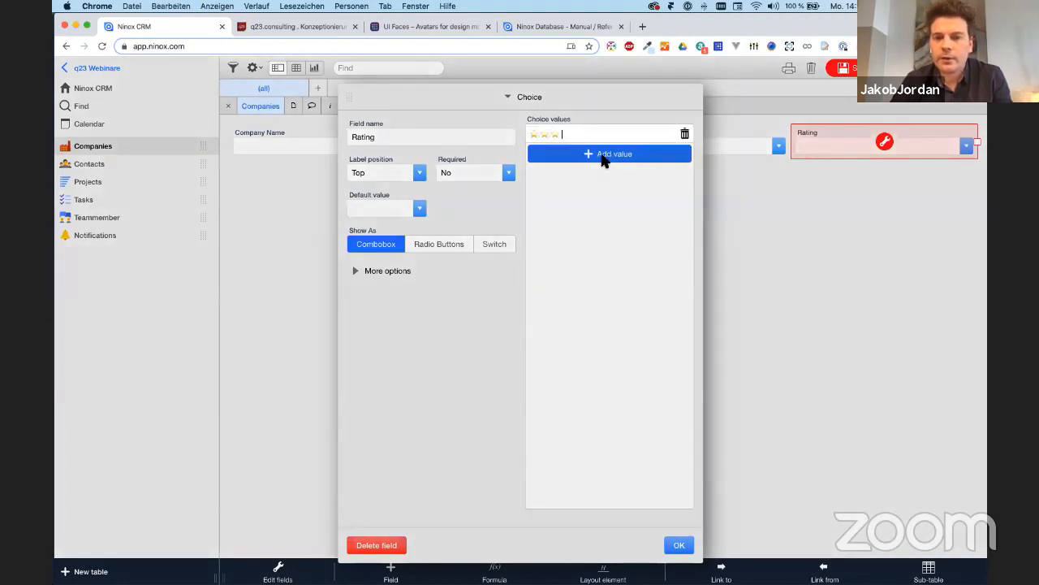
pyautogui.click(601, 159)
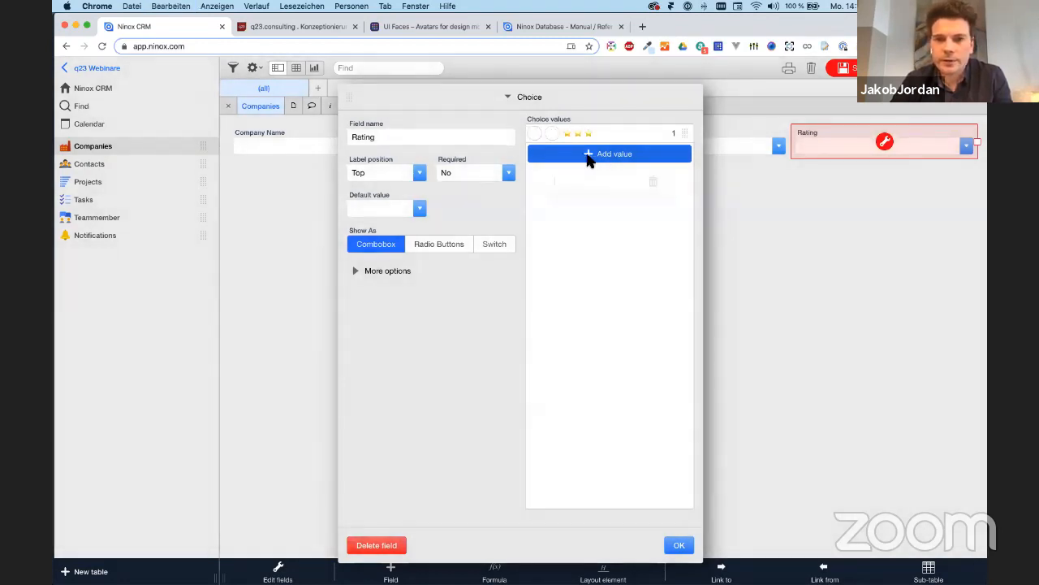
# Add a two-star and a one-star emoji choice value to the Rating field and accept its settings
pyautogui.click(590, 157)
pyautogui.press('super+v')
pyautogui.press('super+v')
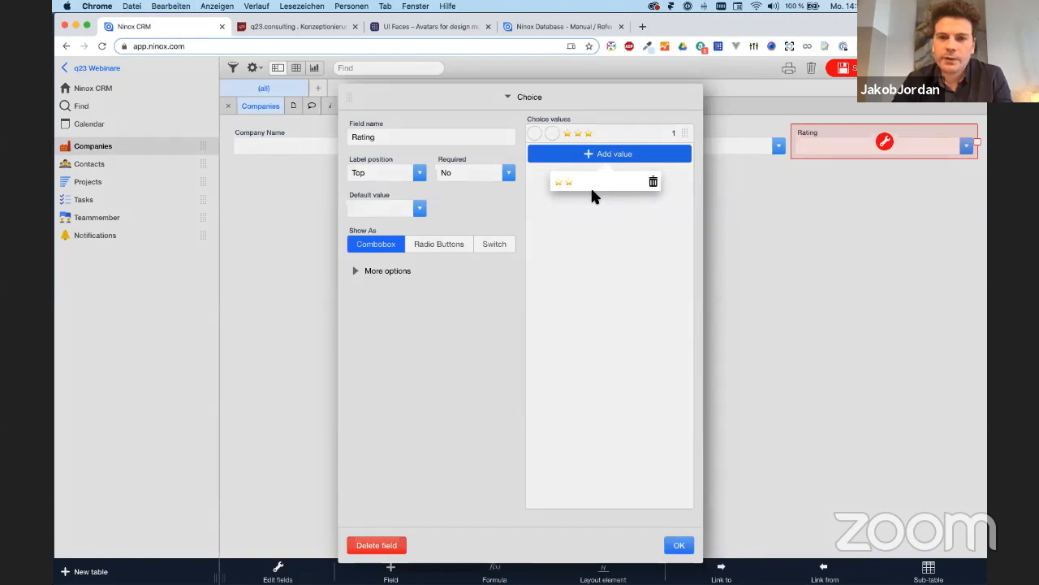
pyautogui.click(604, 172)
pyautogui.click(606, 177)
pyautogui.write('⭐')
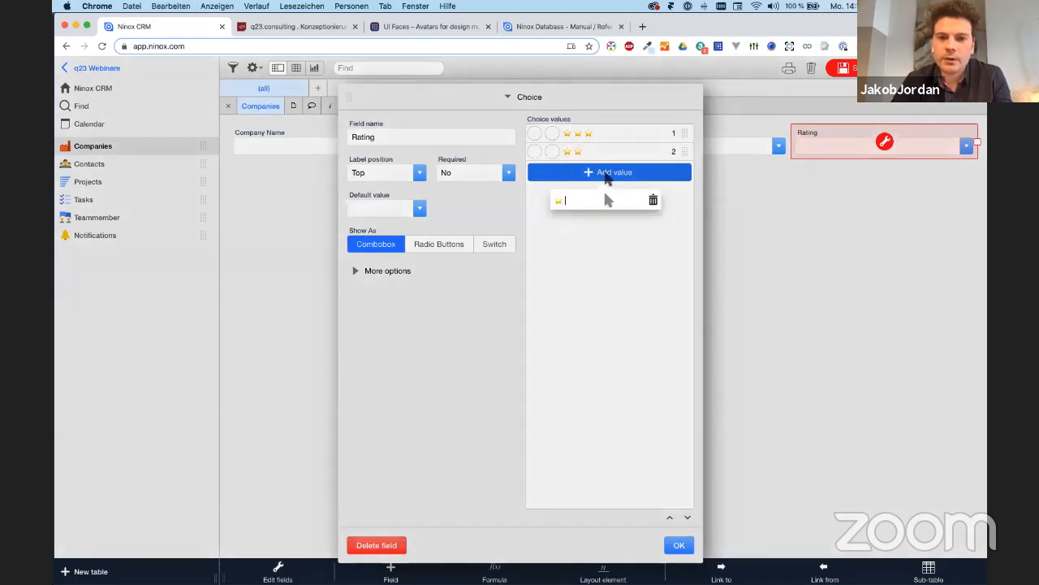
pyautogui.click(656, 316)
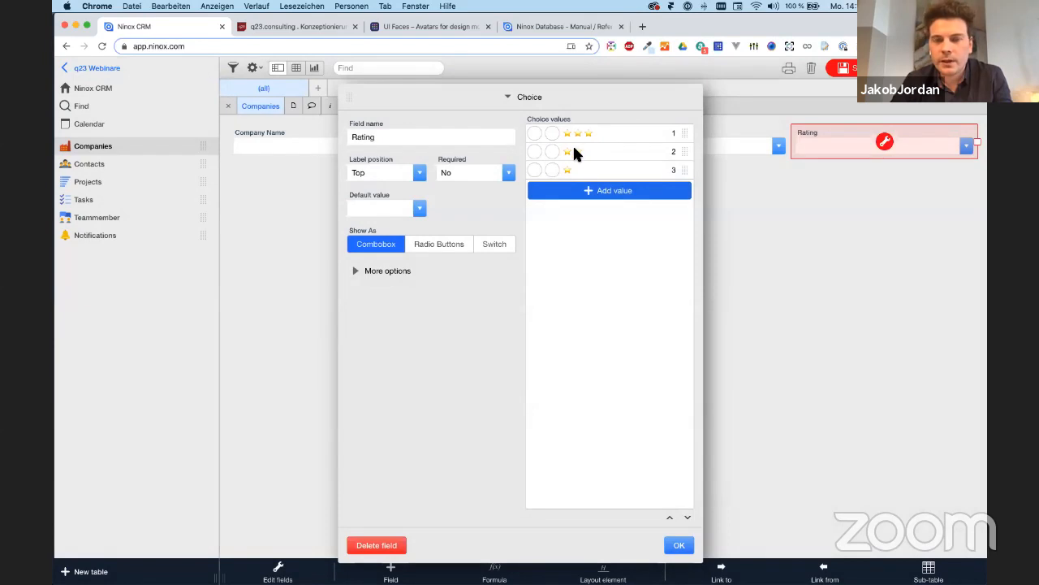
pyautogui.click(681, 544)
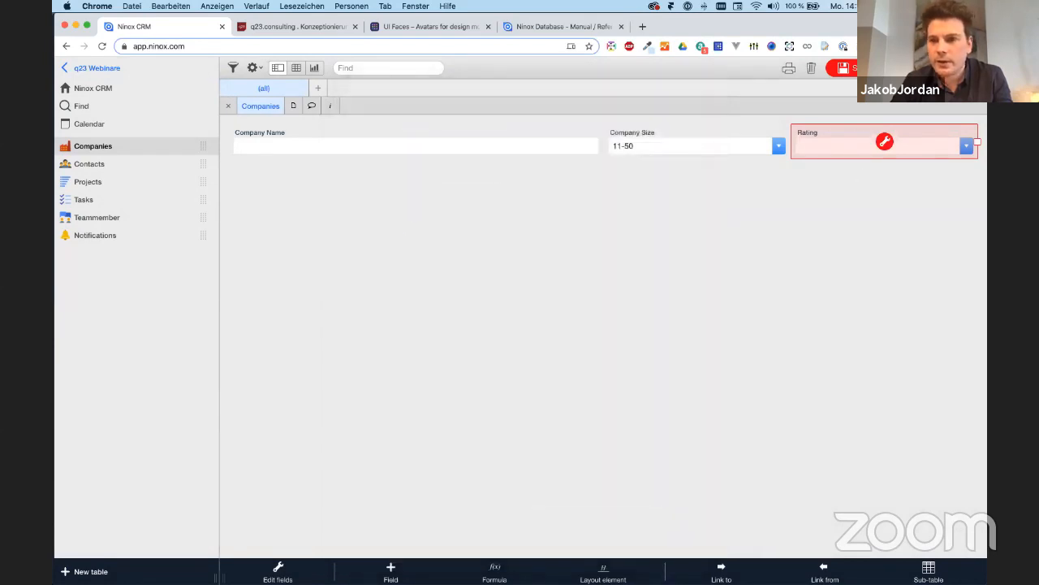
# Save the Companies form changes and check the Rating field's list of star choices without selecting one
pyautogui.click(849, 67)
pyautogui.click(966, 146)
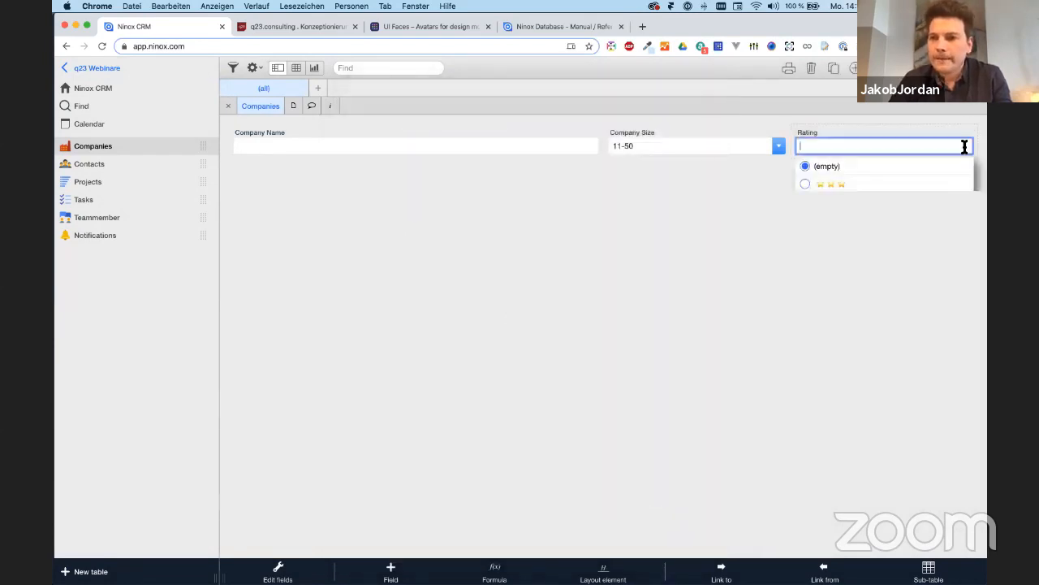
pyautogui.click(857, 331)
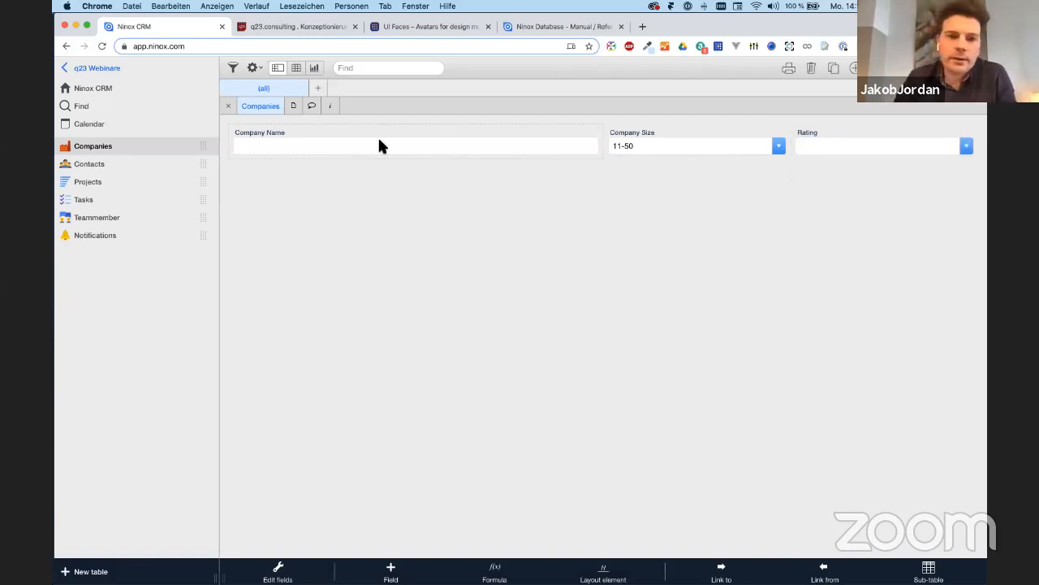
# Add an Image field to the Companies form, place it before Company Name and save the changes
pyautogui.click(391, 571)
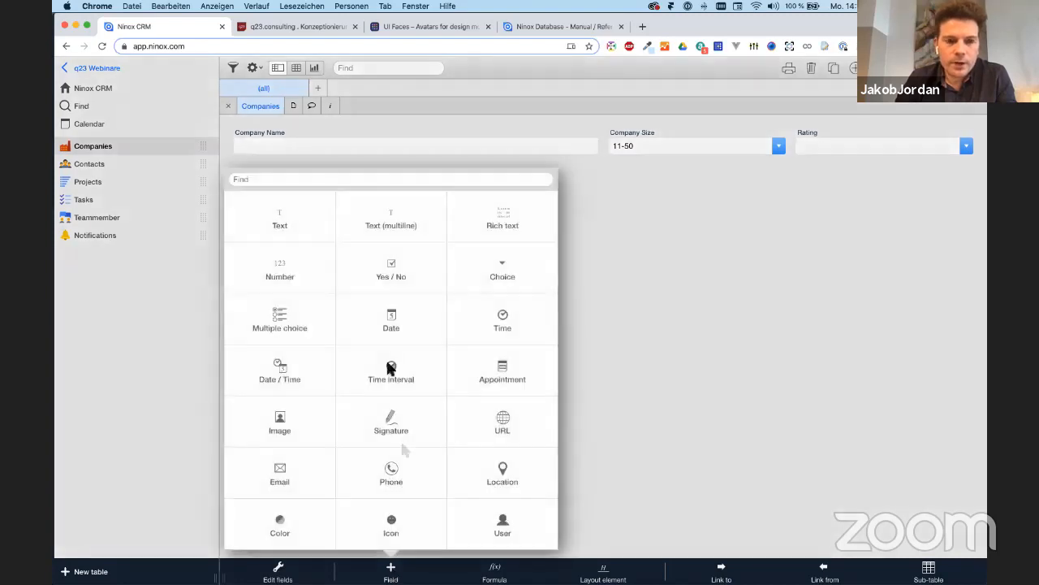
pyautogui.click(291, 430)
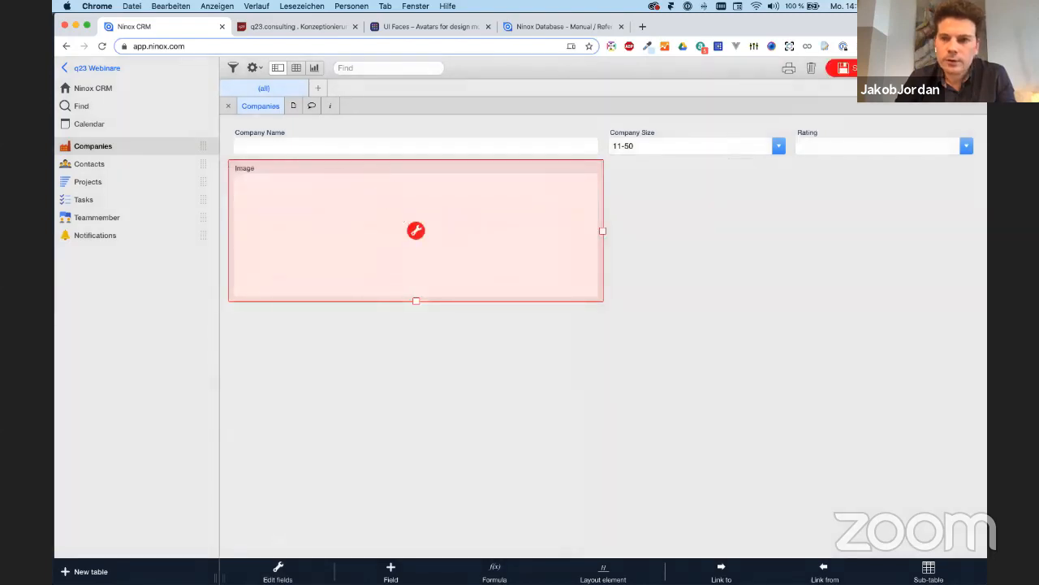
pyautogui.moveTo(322, 170); pyautogui.dragTo(279, 137)
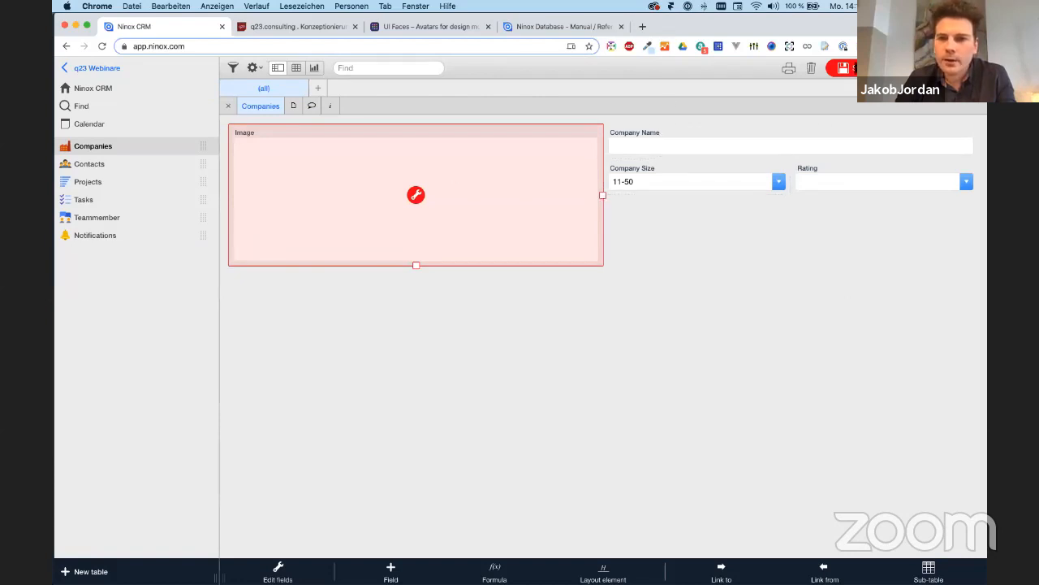
pyautogui.click(871, 69)
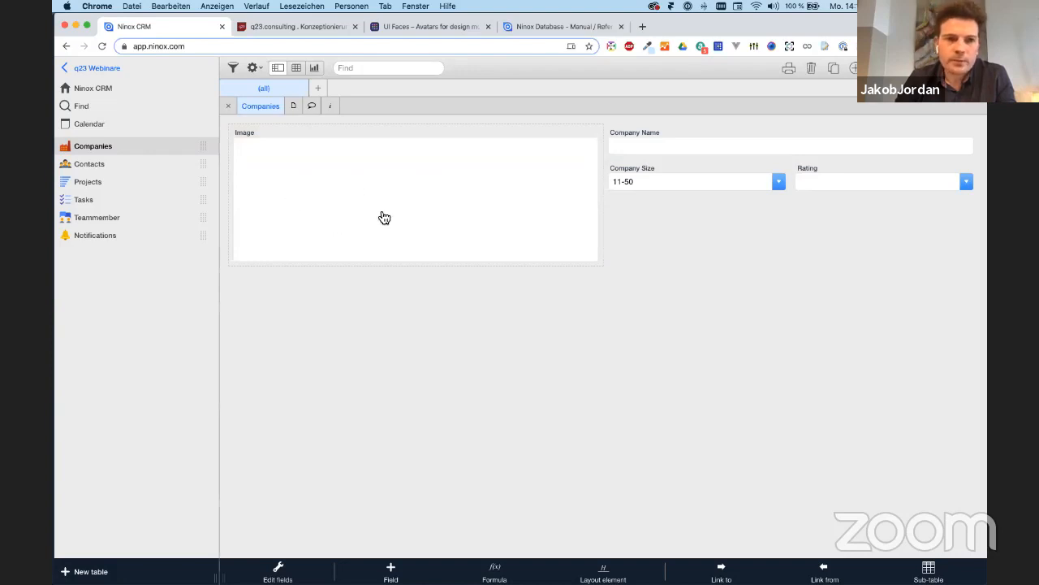
# Rename the Image field as "Logo" in its settings and save the form changes
pyautogui.click(371, 133)
pyautogui.click(416, 195)
pyautogui.doubleClick(369, 139)
pyautogui.write('Logo')
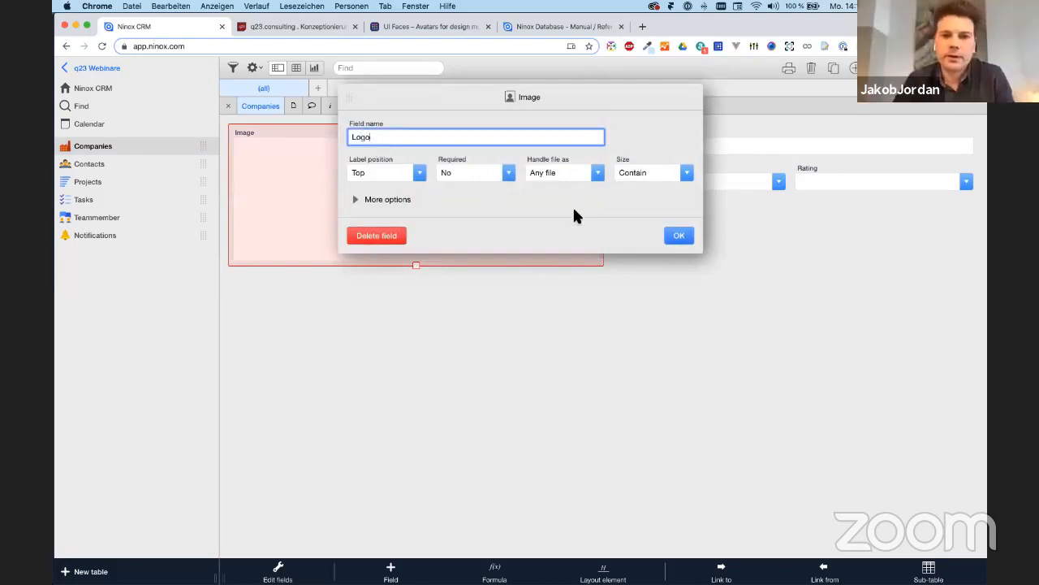
pyautogui.press('Return')
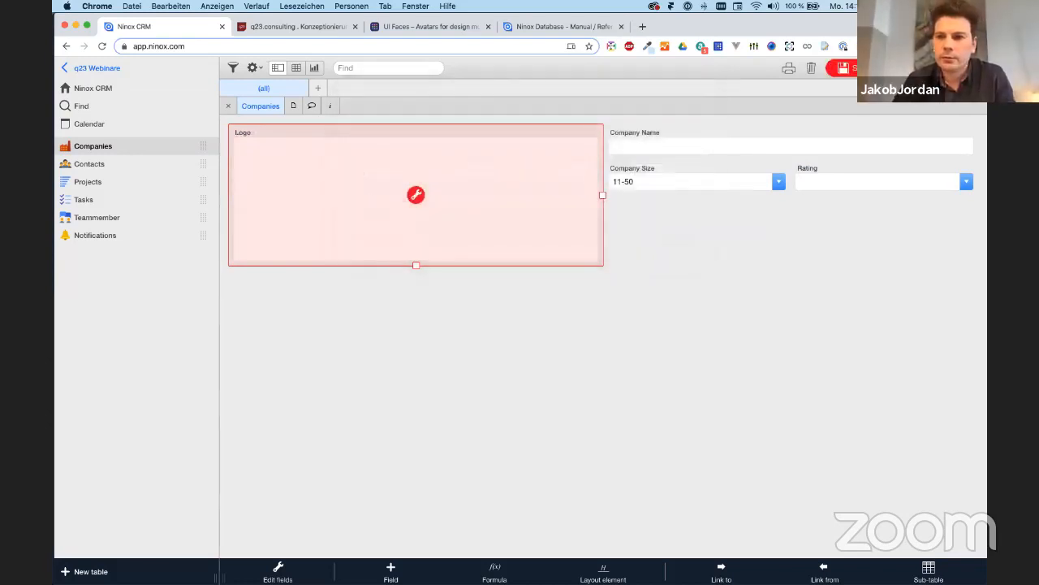
pyautogui.click(871, 68)
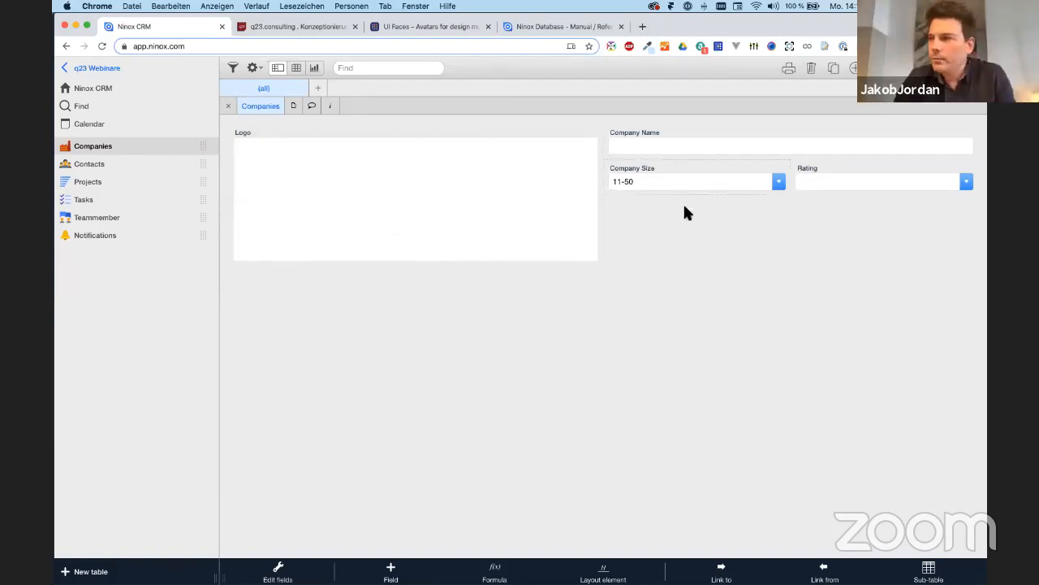
# Upload "Bildschirmfoto 2020-03-29 um 12.39.44" from the Webinar folder inside Ninox as the company's Logo
pyautogui.click(399, 195)
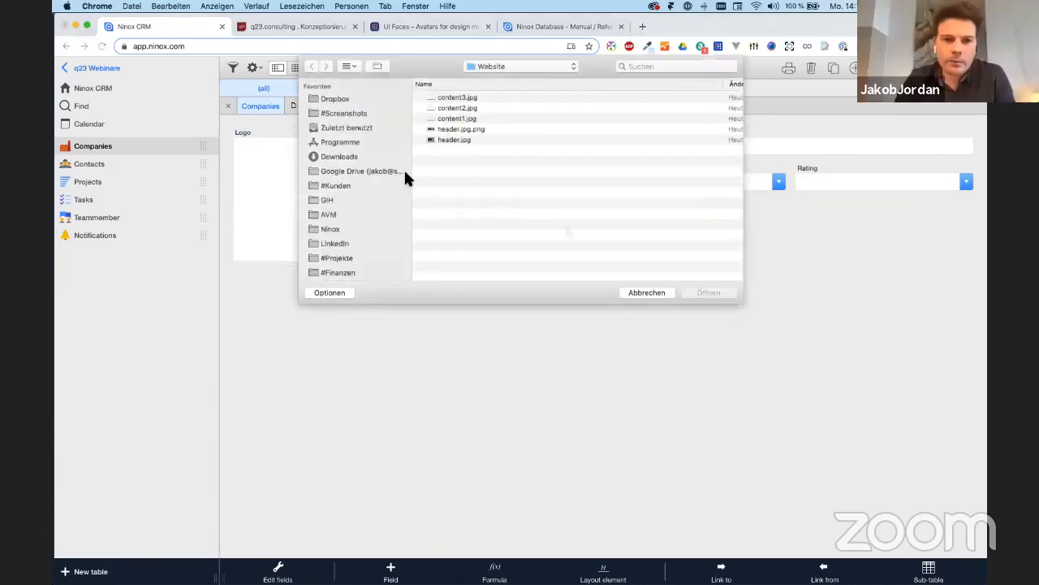
pyautogui.click(369, 228)
pyautogui.doubleClick(499, 99)
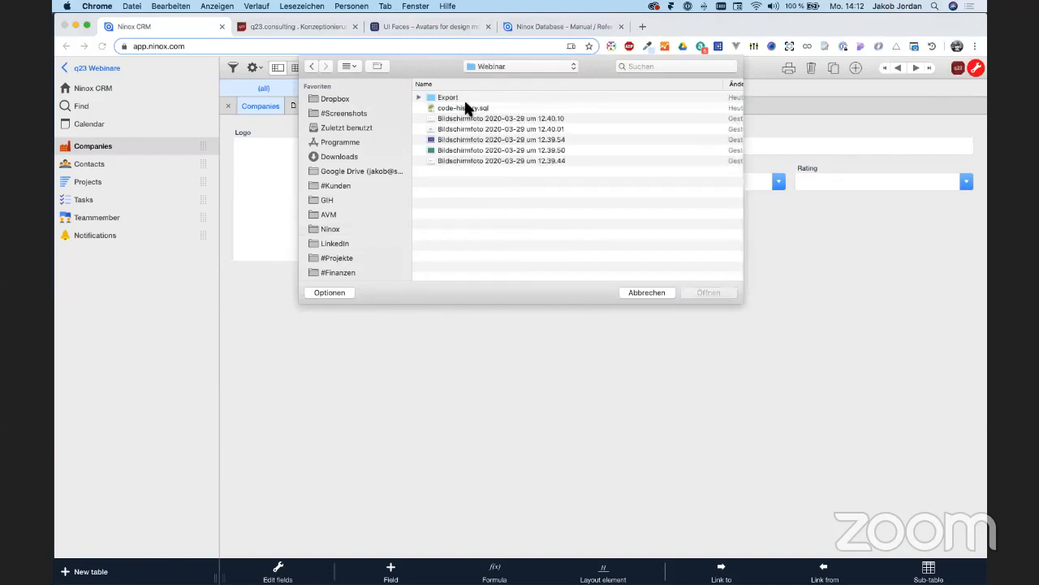
pyautogui.click(476, 160)
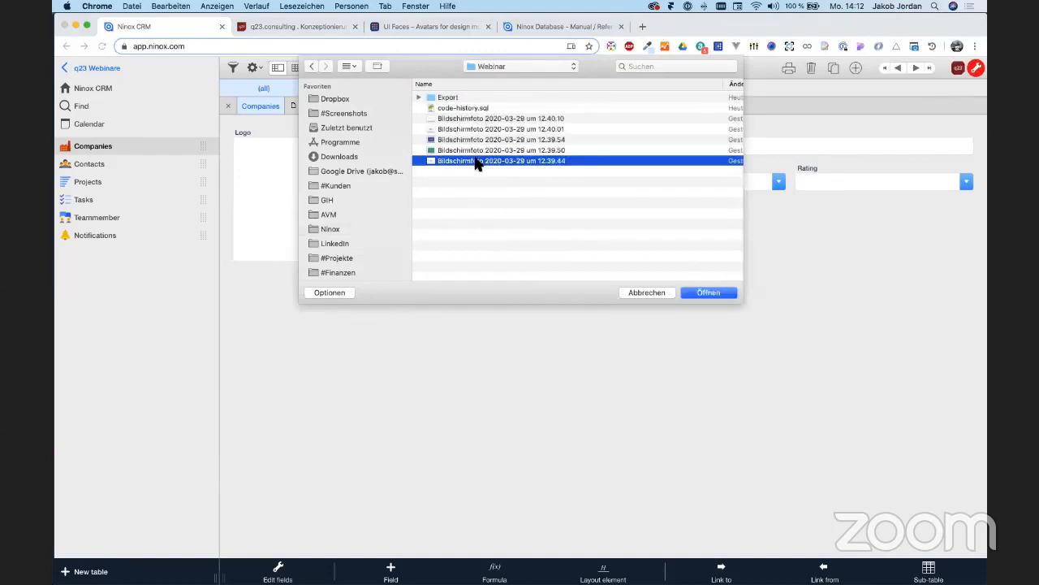
pyautogui.doubleClick(476, 161)
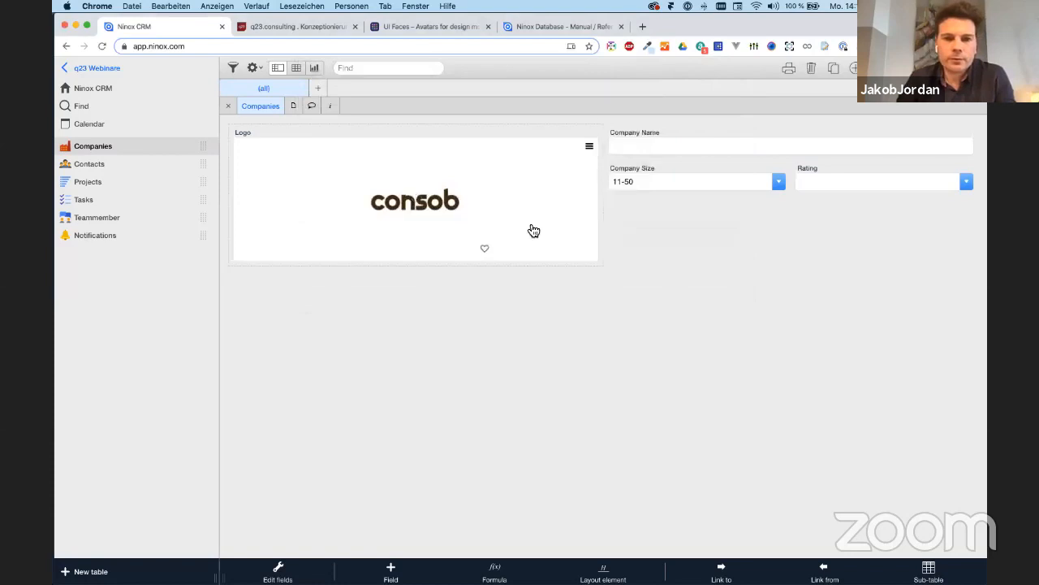
# Enter "consob" as the record's Company Name
pyautogui.click(698, 147)
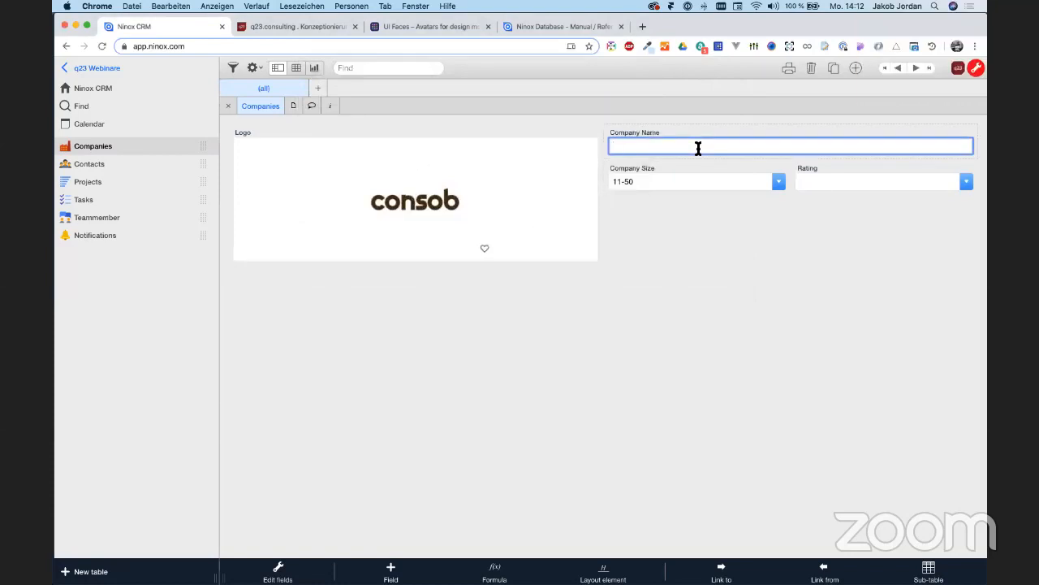
pyautogui.write('consob')
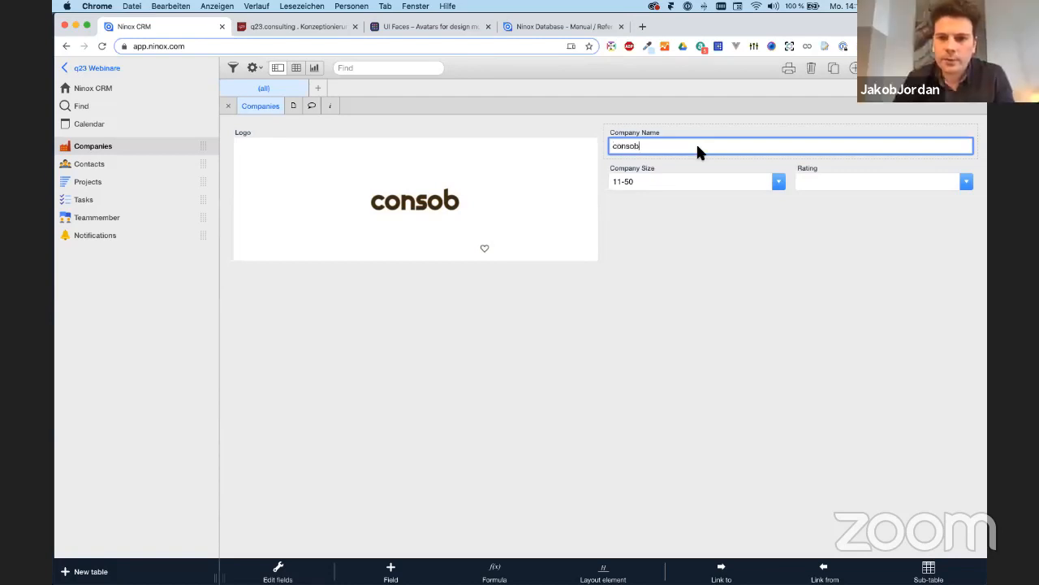
# Set the consob record's Company Size to 51-100 and its Rating to two stars
pyautogui.click(703, 179)
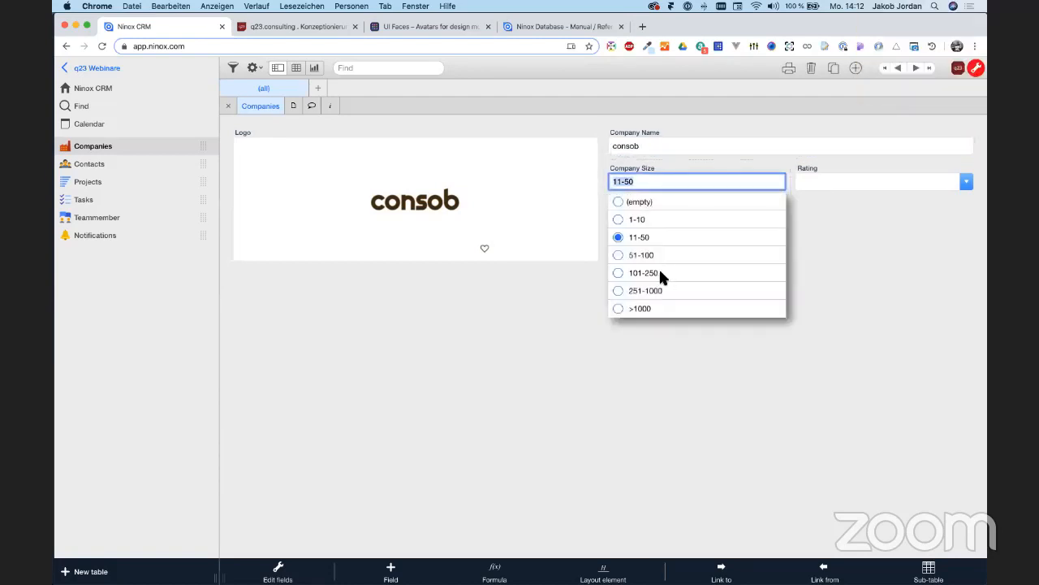
pyautogui.click(642, 255)
pyautogui.click(830, 186)
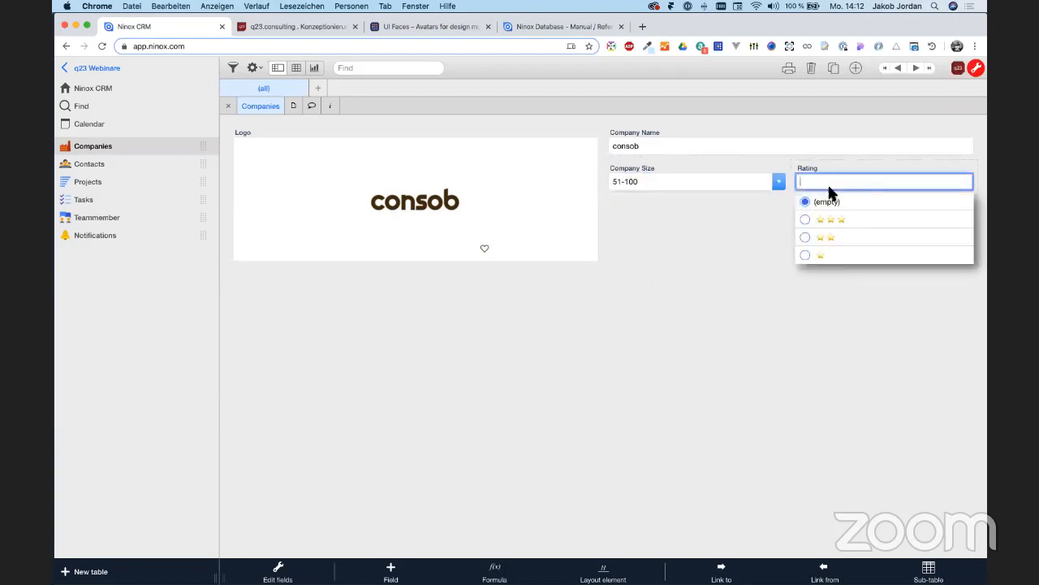
pyautogui.click(823, 229)
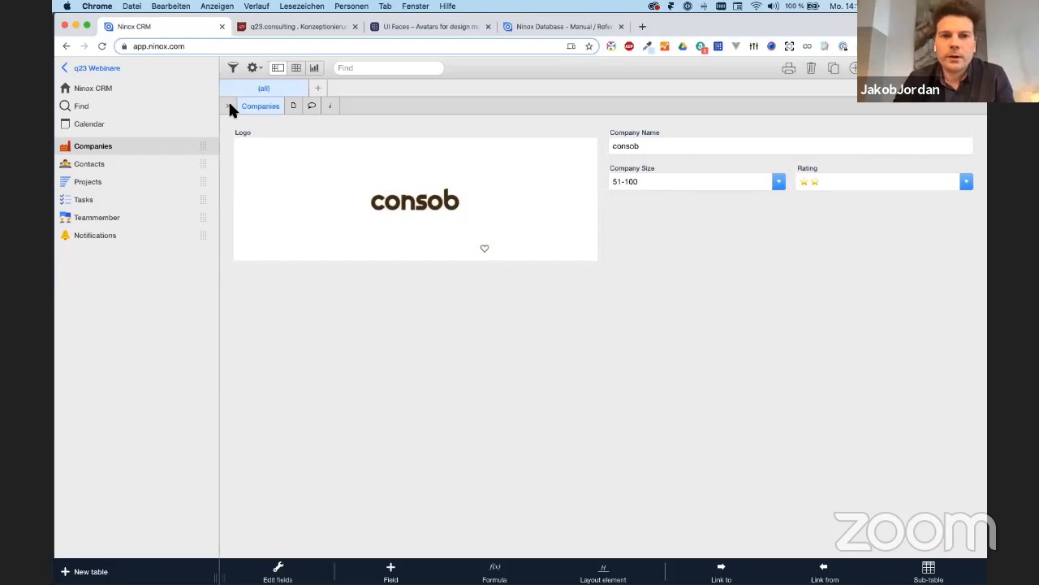
# Create a second company record and upload the purple DELEGA screenshot from the Webinar folder as its Logo
pyautogui.click(852, 69)
pyautogui.click(352, 157)
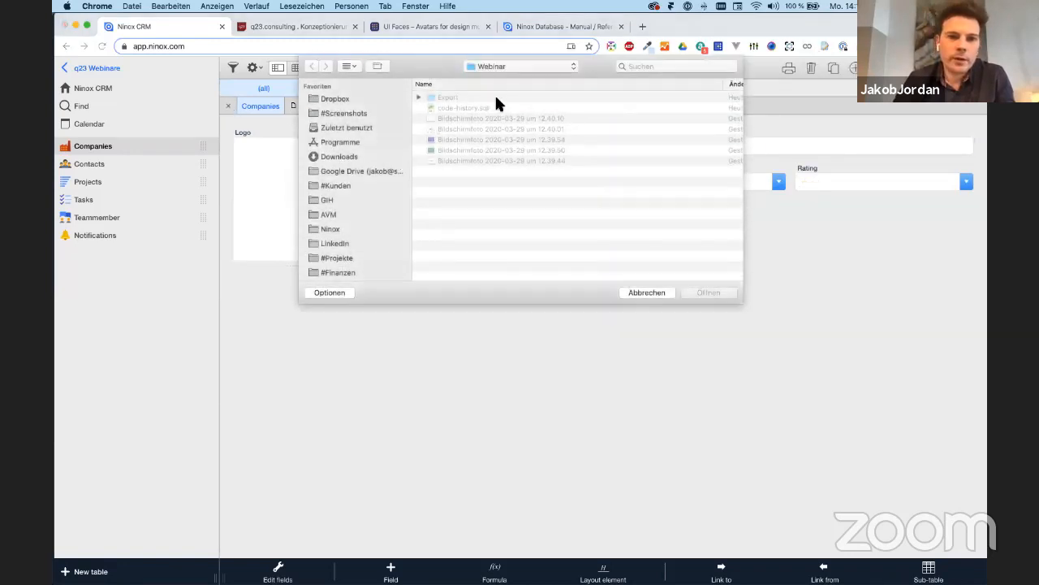
pyautogui.doubleClick(455, 143)
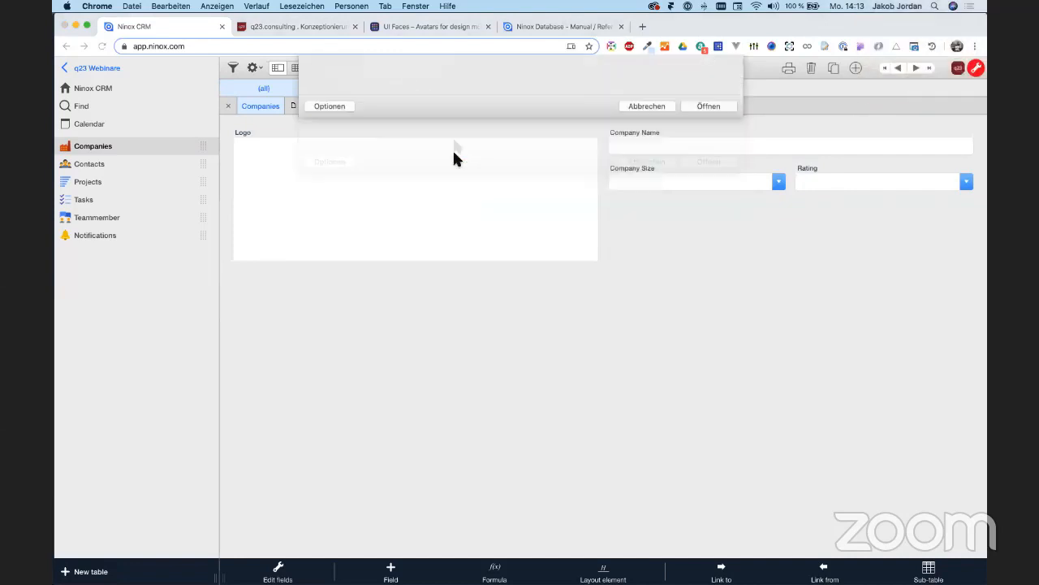
# Enter "Delega" as the new record's Company Name
pyautogui.click(674, 145)
pyautogui.write('Delege')
pyautogui.press('BackSpace')
pyautogui.write('a')
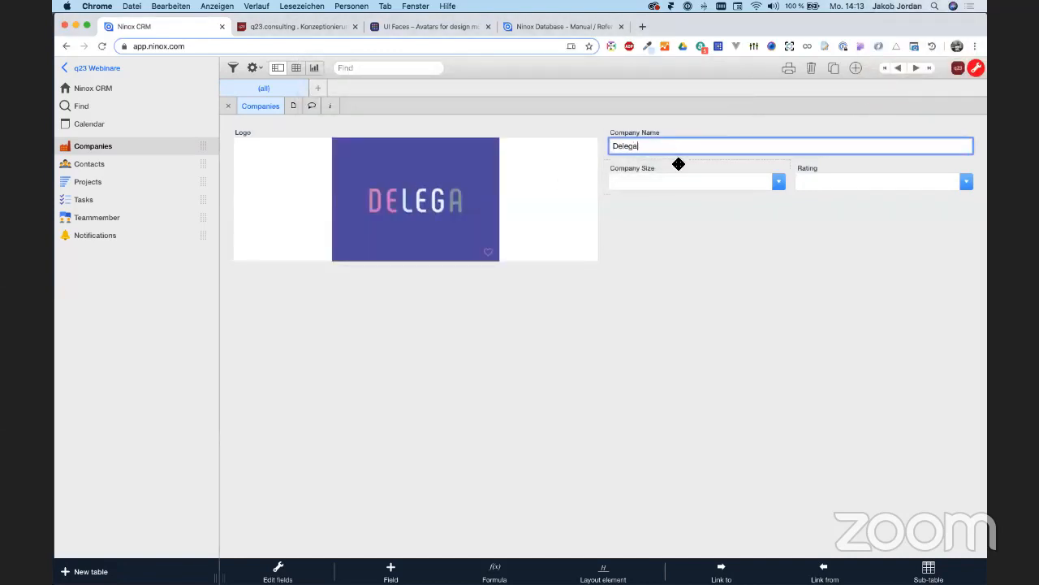
# Set Delega's Company Size to 251-1000 and its Rating to three stars, and close the record
pyautogui.click(619, 179)
pyautogui.click(641, 291)
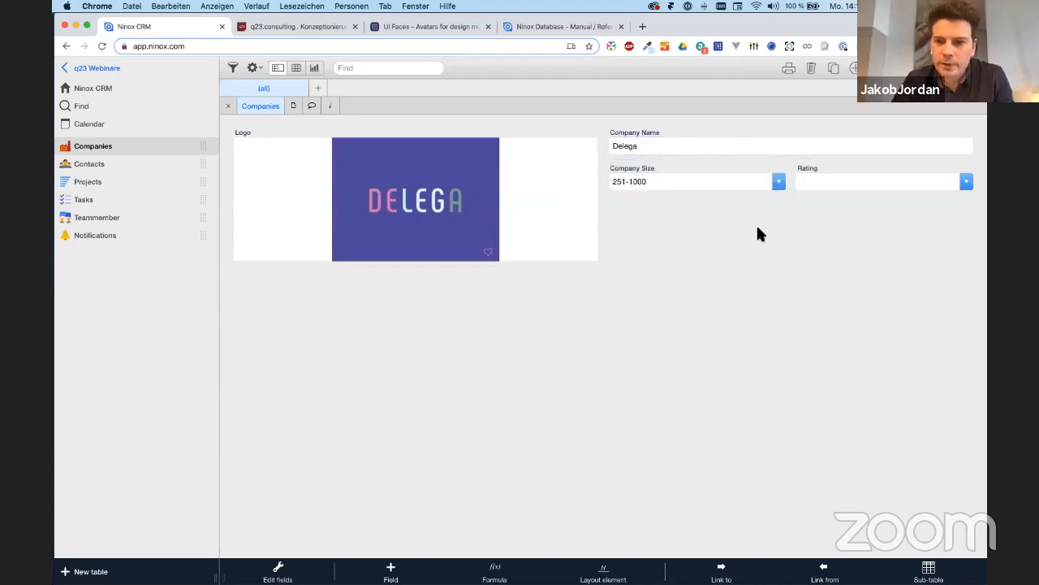
pyautogui.click(830, 181)
pyautogui.click(835, 216)
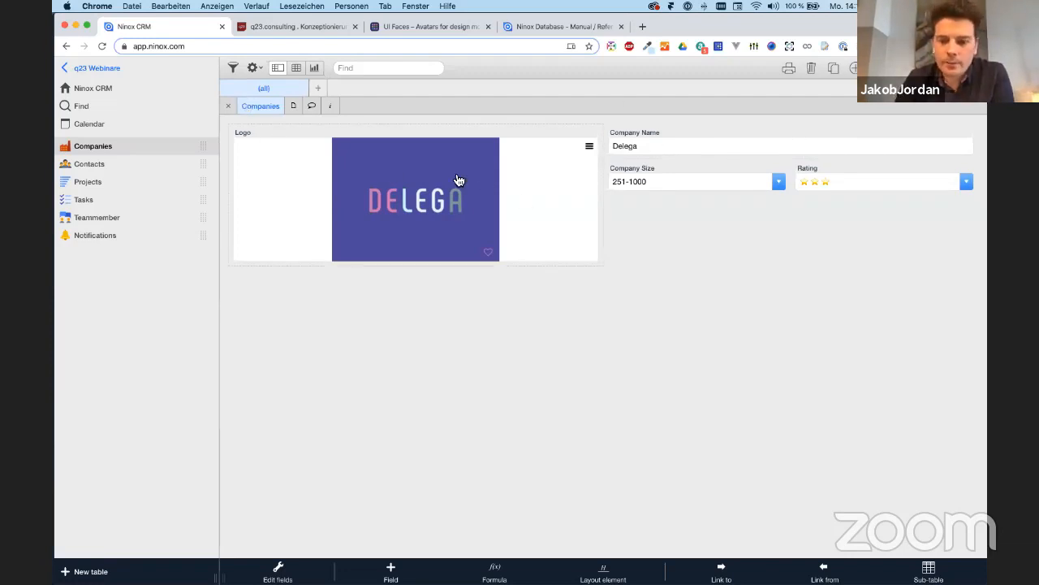
pyautogui.click(228, 103)
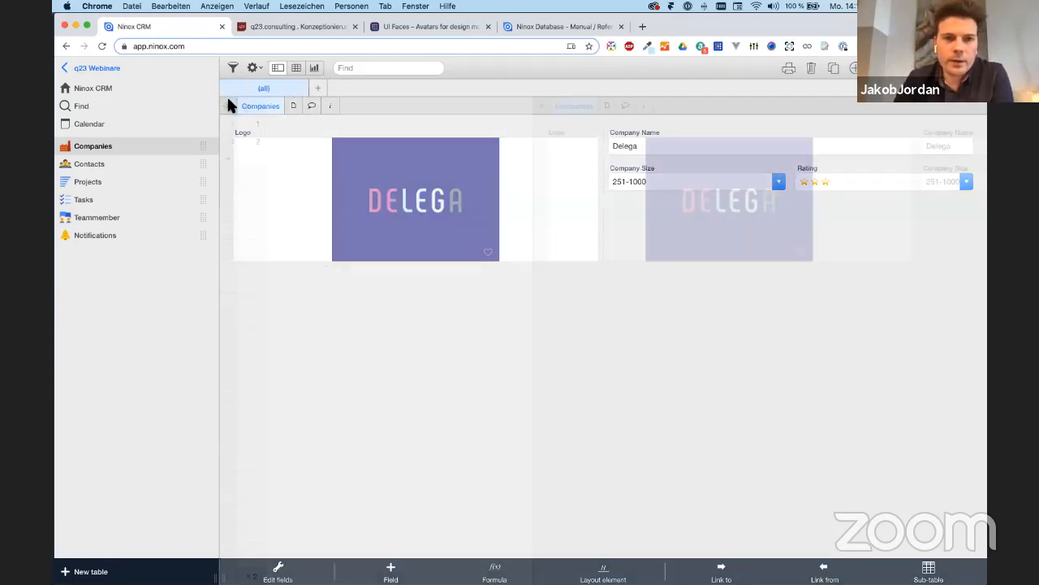
# Show the Company Name column after the Id column in the Companies table view
pyautogui.click(247, 106)
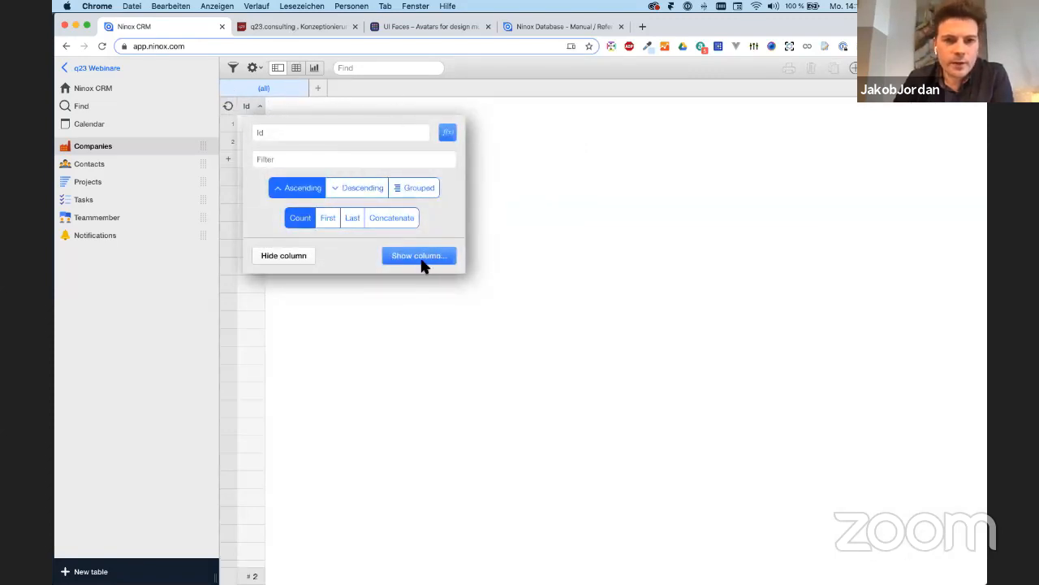
pyautogui.click(256, 105)
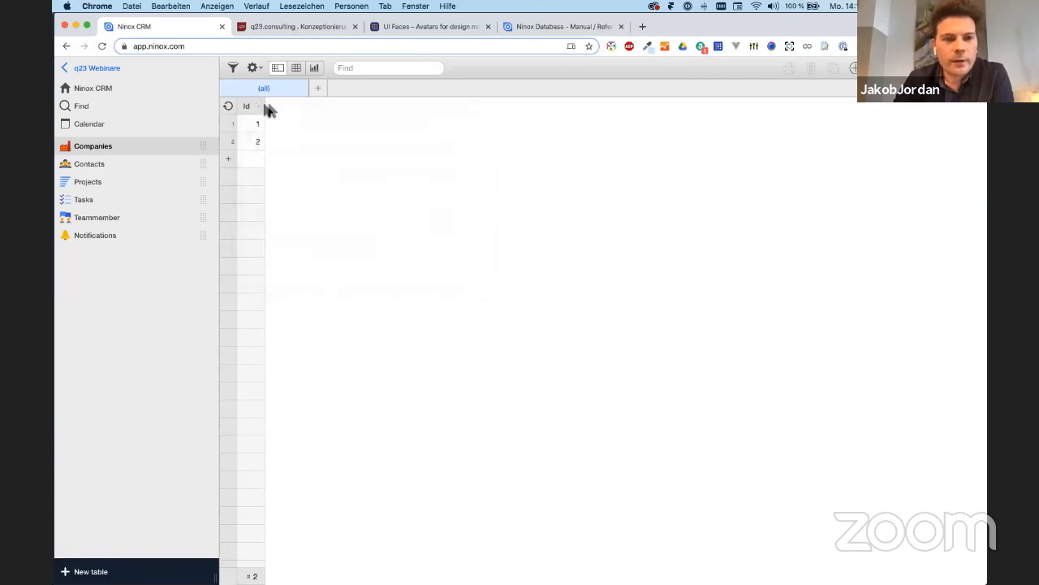
pyautogui.click(253, 106)
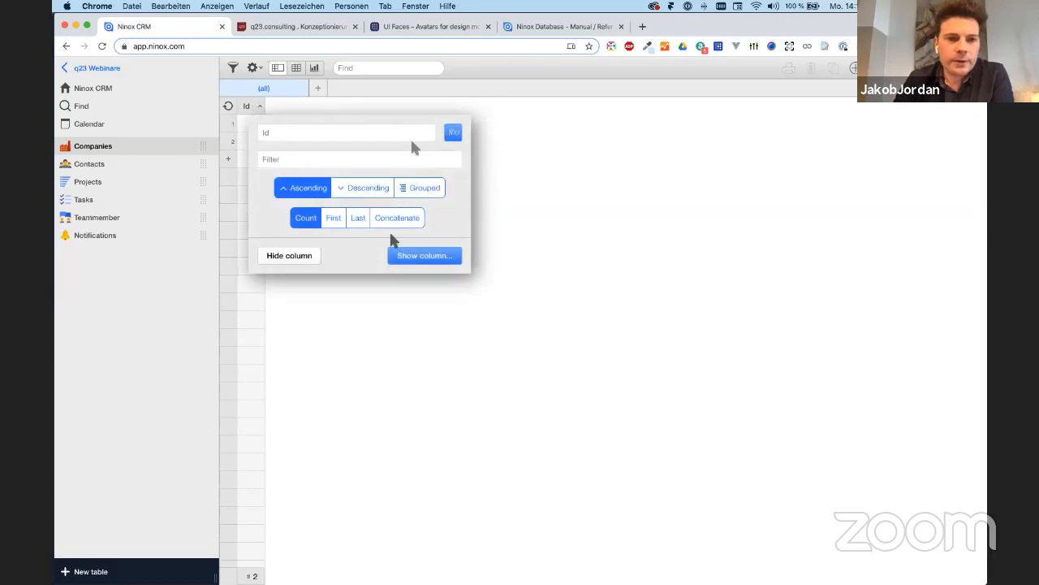
pyautogui.click(412, 258)
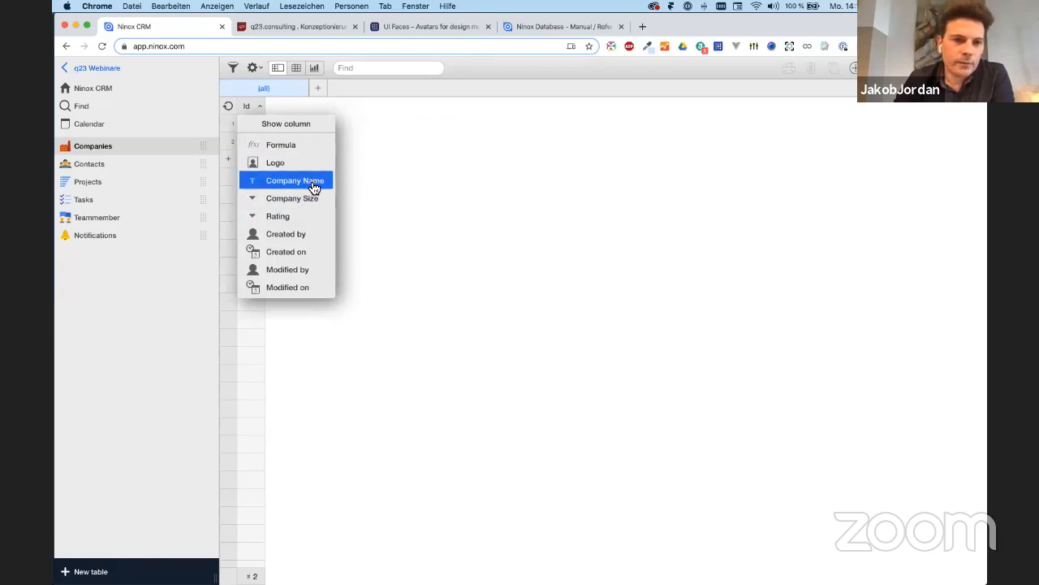
pyautogui.click(313, 181)
# Show the Company Size and Rating columns after Company Name in the Companies table view
pyautogui.click(342, 103)
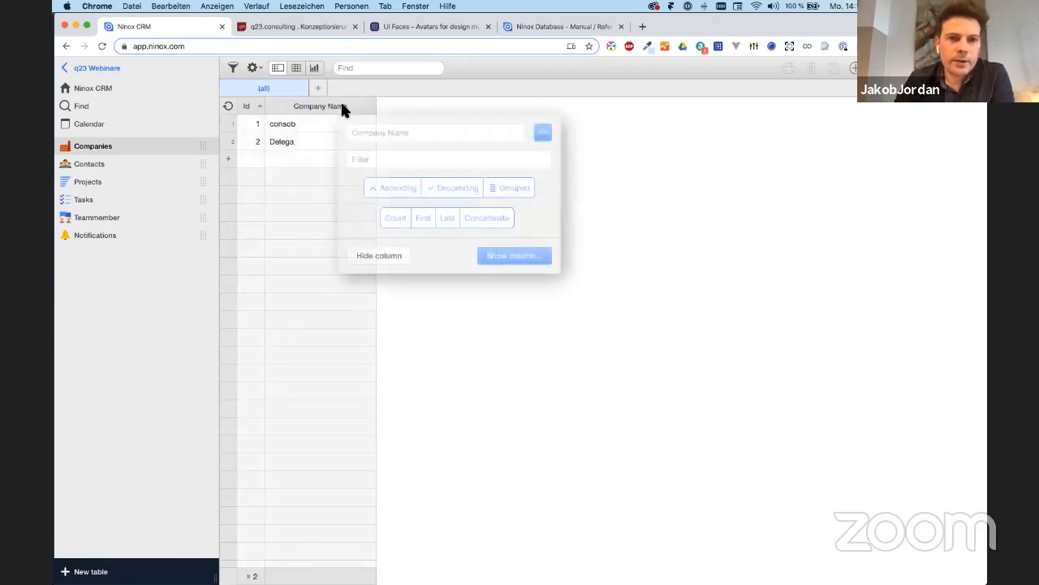
pyautogui.click(531, 256)
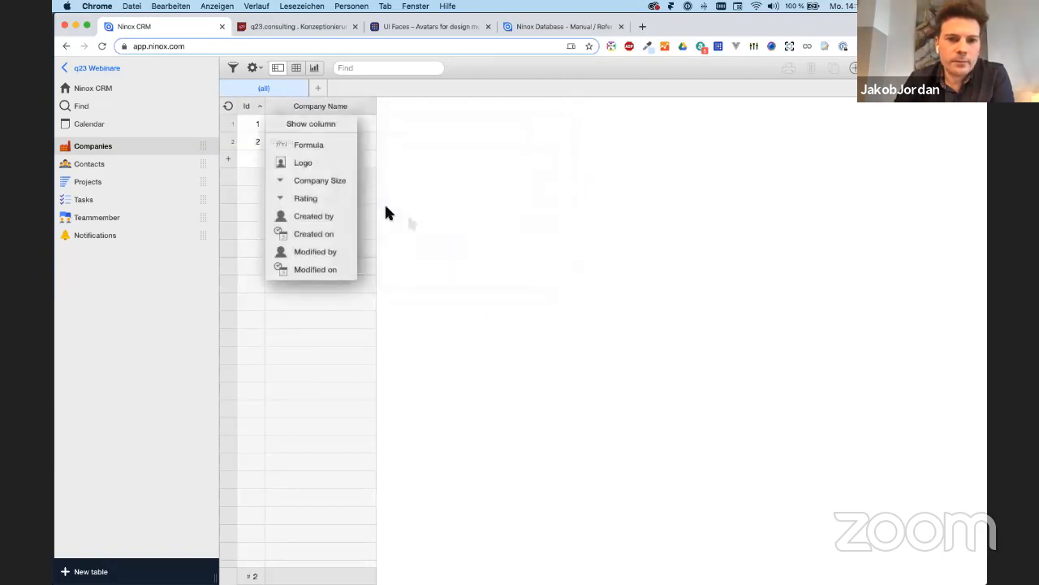
pyautogui.click(345, 182)
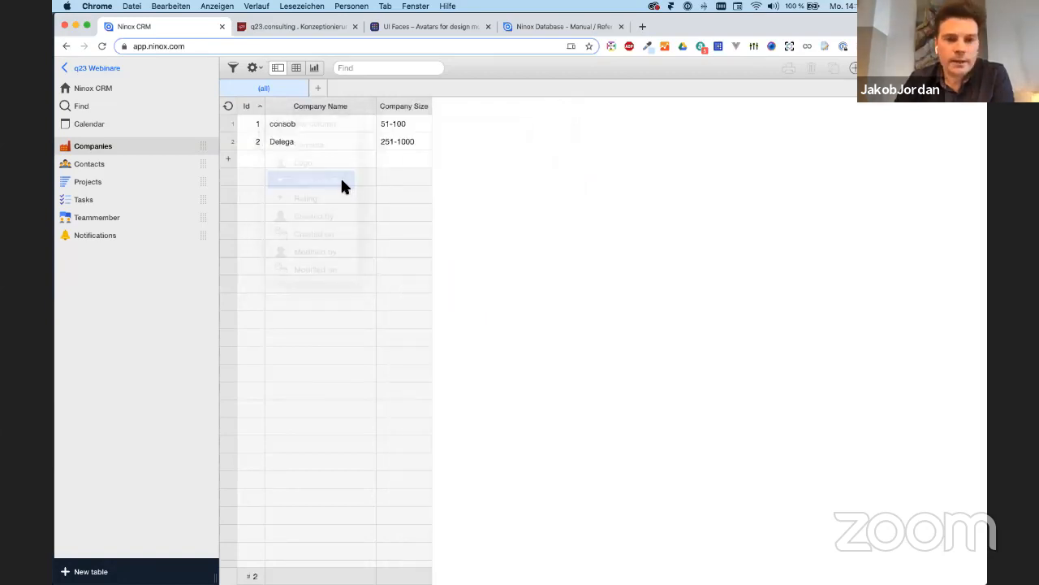
pyautogui.click(415, 110)
pyautogui.click(568, 255)
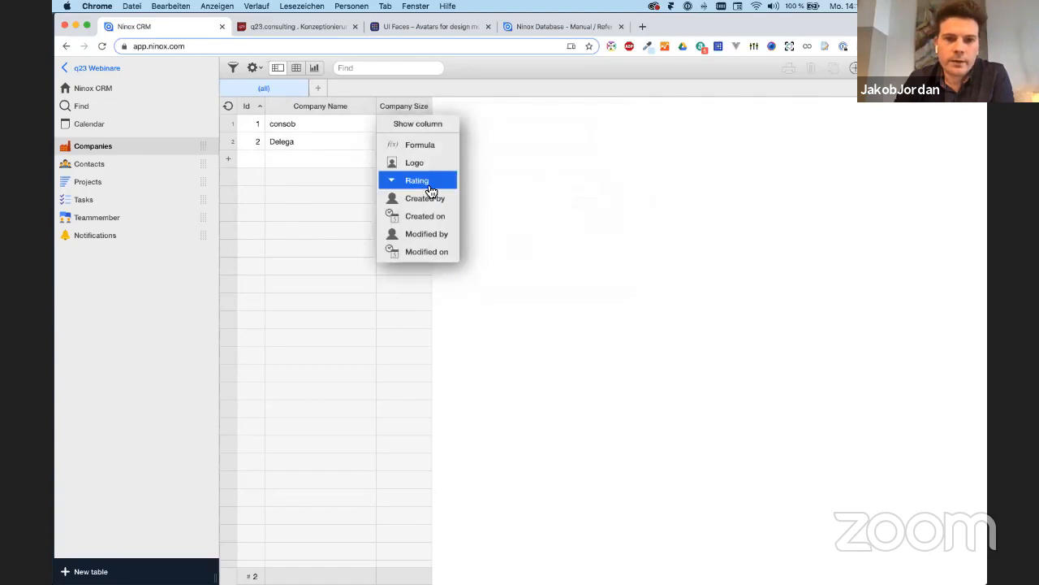
pyautogui.click(430, 186)
# Show the Logo column in the Companies table view and move it between Id and Company Name
pyautogui.click(476, 111)
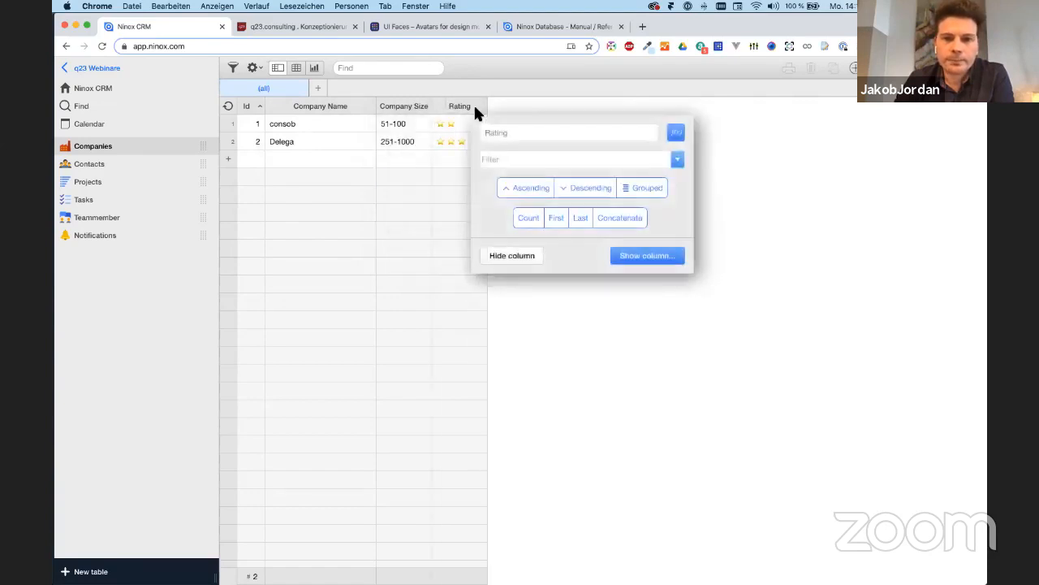
pyautogui.click(647, 257)
pyautogui.click(488, 162)
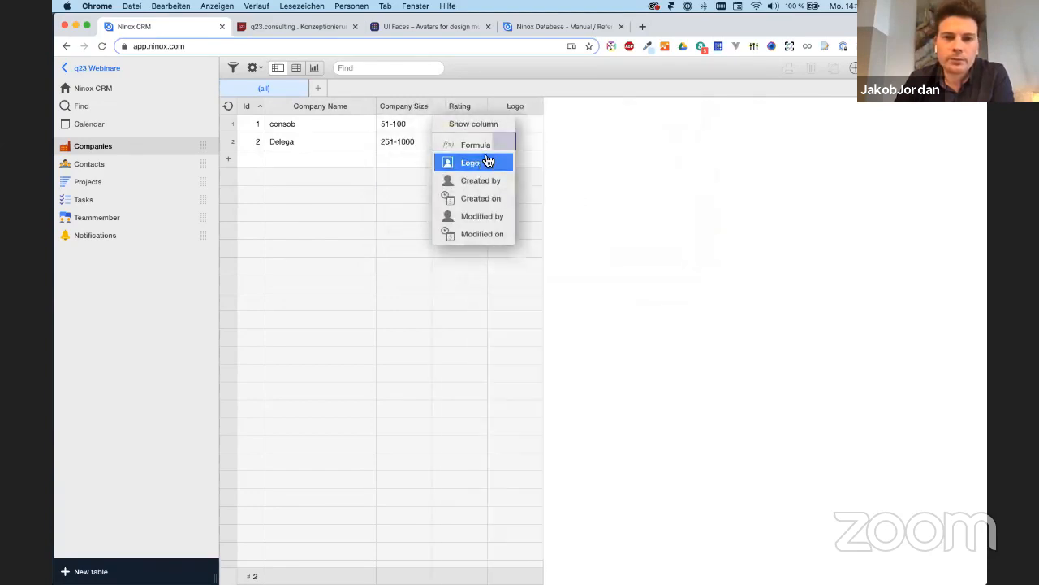
pyautogui.moveTo(521, 106); pyautogui.dragTo(290, 109)
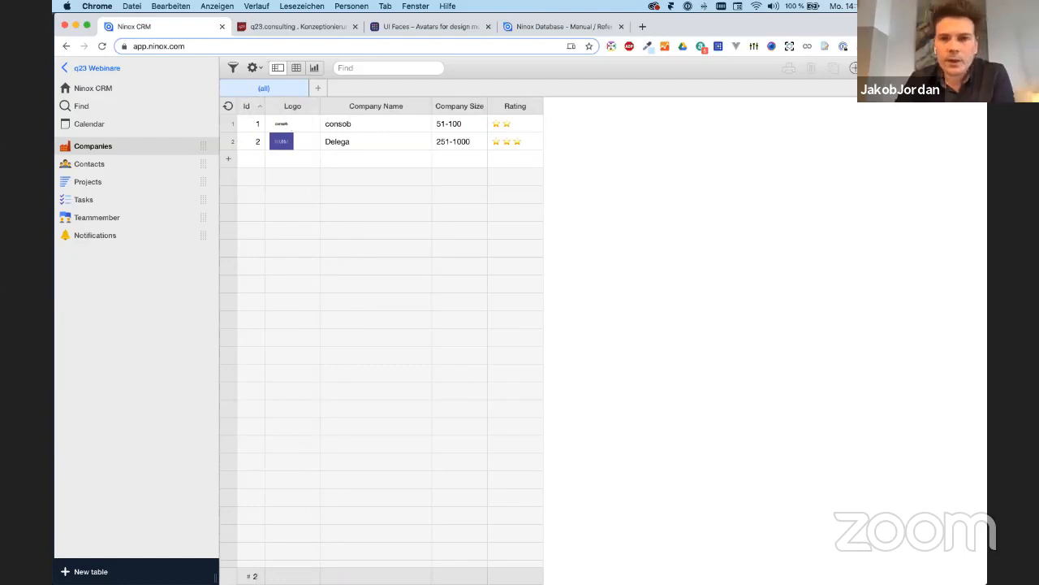
# Review the consob company record and start a new record in the Contacts table
pyautogui.click(353, 131)
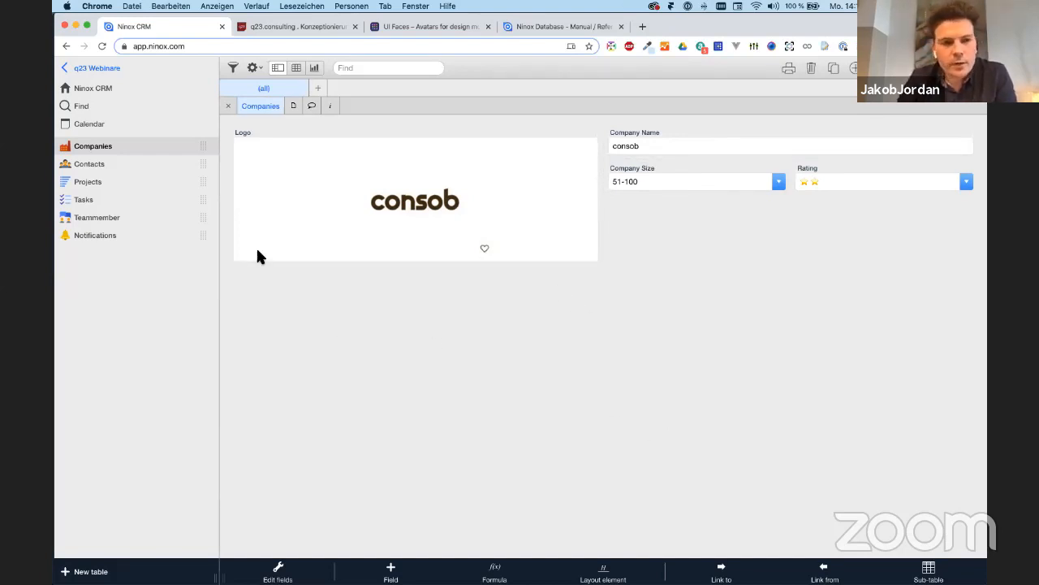
pyautogui.click(120, 164)
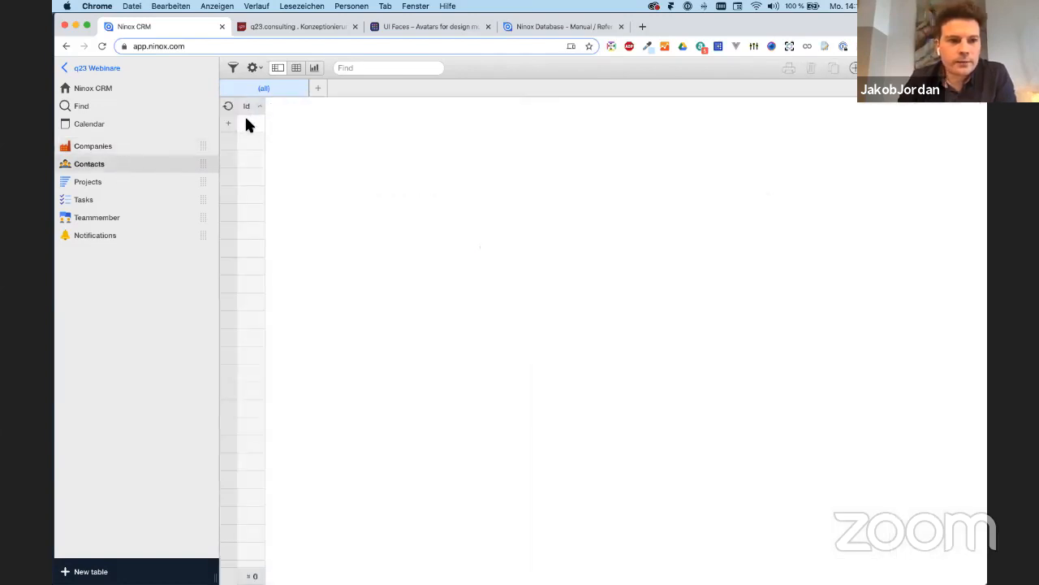
pyautogui.click(246, 120)
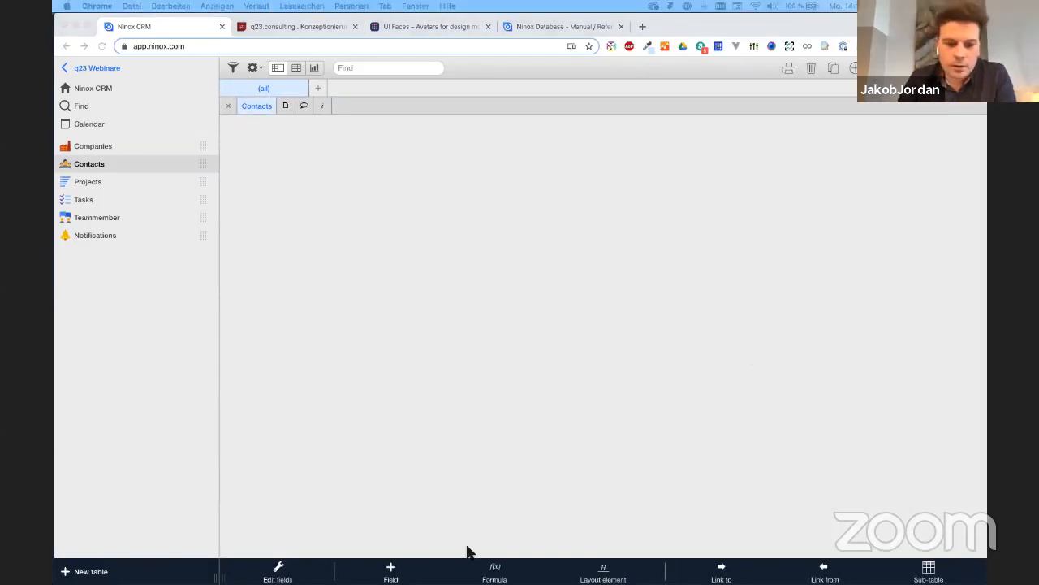
# Add a Text field named "First Name" to the Contacts form
pyautogui.click(391, 573)
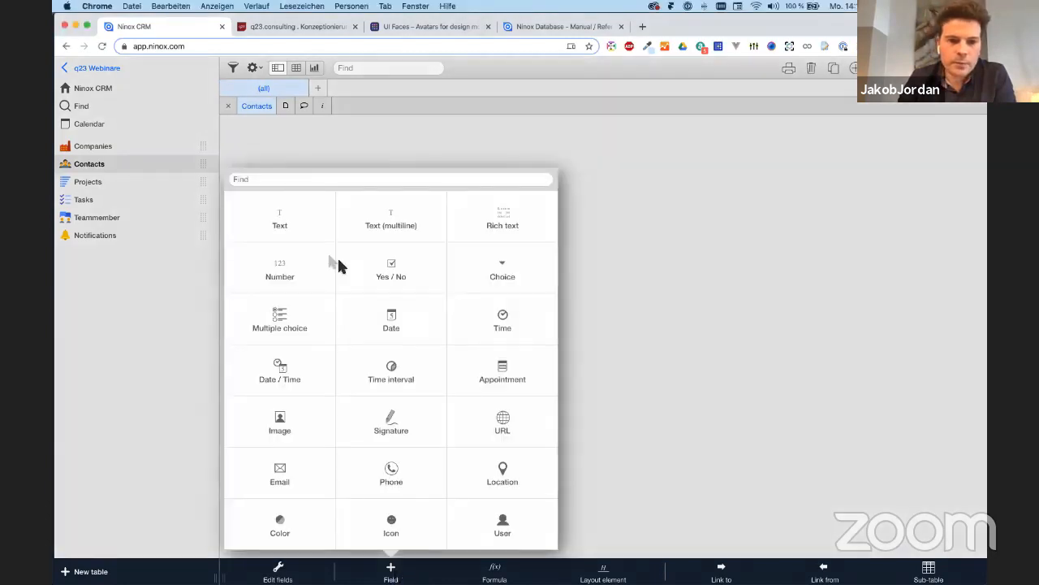
pyautogui.click(299, 229)
pyautogui.write('First Name')
pyautogui.press('Return')
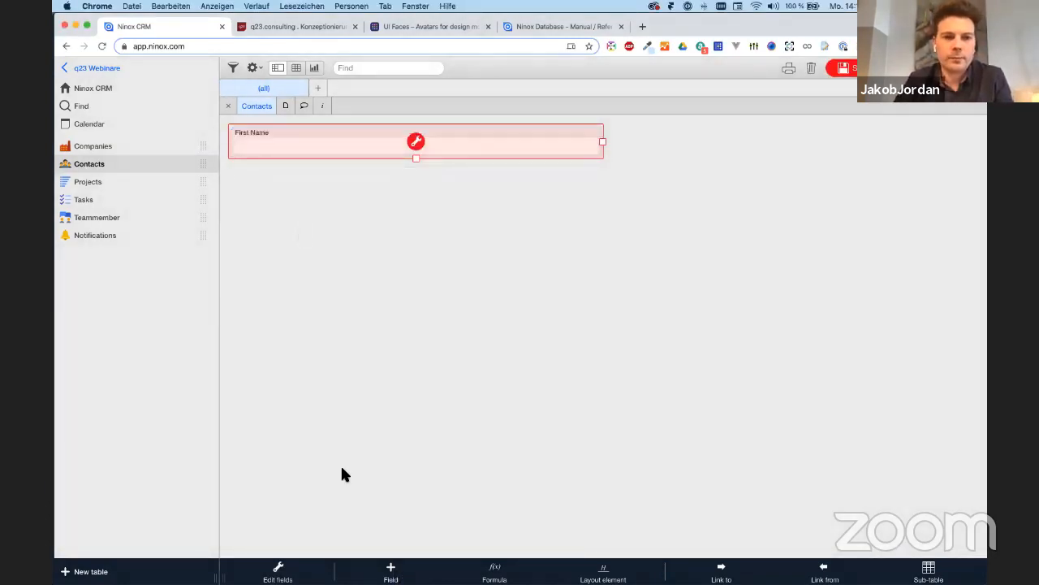
# Add a Text field named "Last Name" to the Contacts form
pyautogui.click(404, 577)
pyautogui.click(402, 471)
pyautogui.click(395, 567)
pyautogui.click(395, 567)
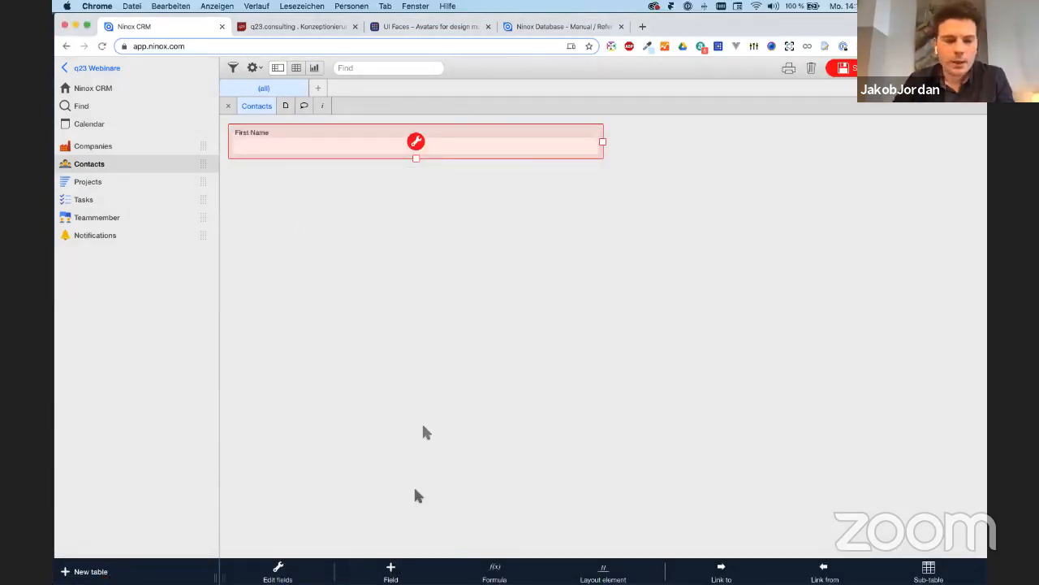
pyautogui.click(391, 573)
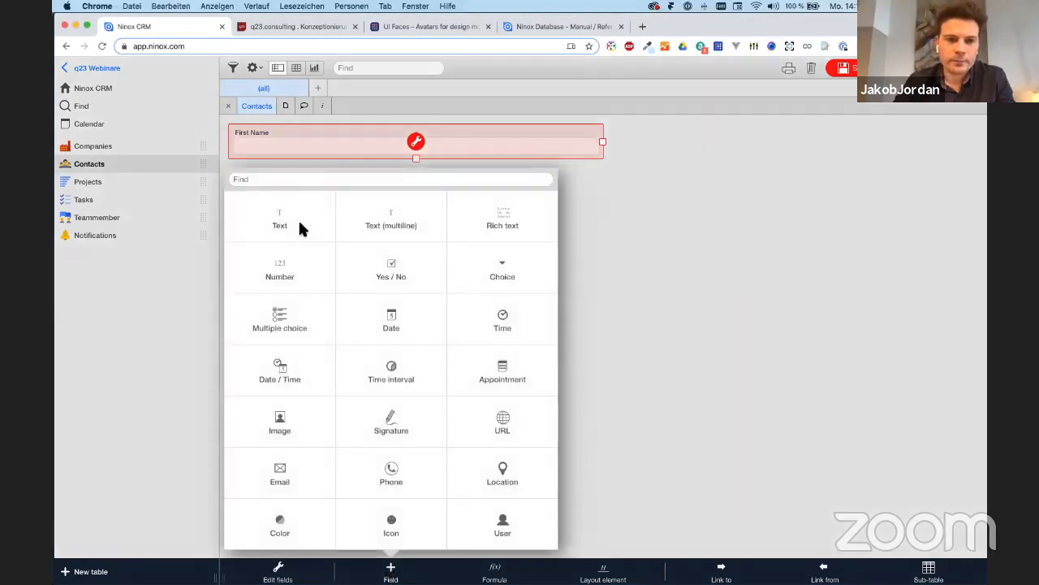
pyautogui.click(295, 225)
pyautogui.write('Last Name')
pyautogui.press('Return')
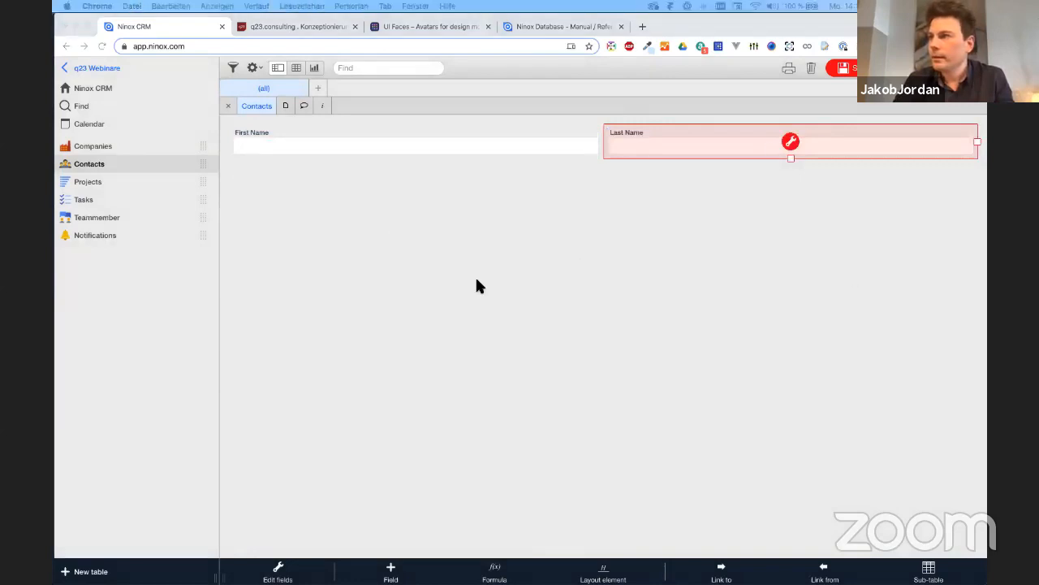
# Add a Choice field named "Salutation" to the Contacts form
pyautogui.click(397, 291)
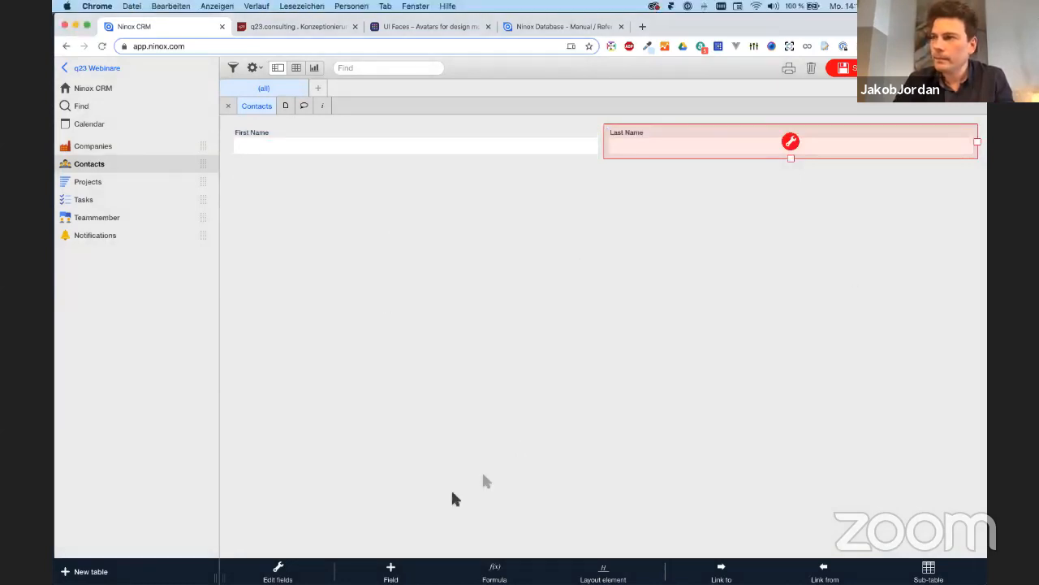
pyautogui.click(392, 572)
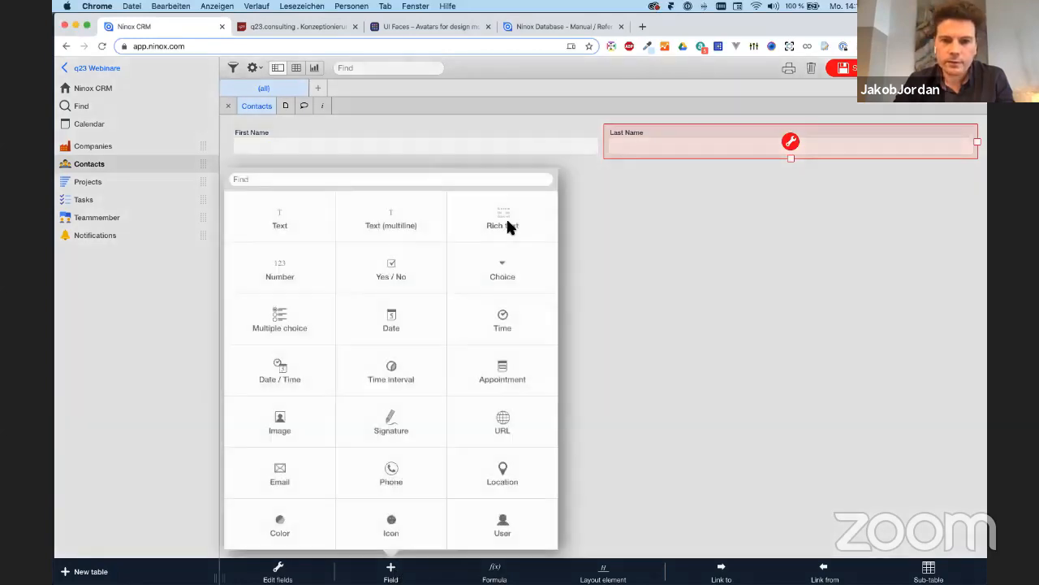
pyautogui.click(501, 268)
pyautogui.write('Salu')
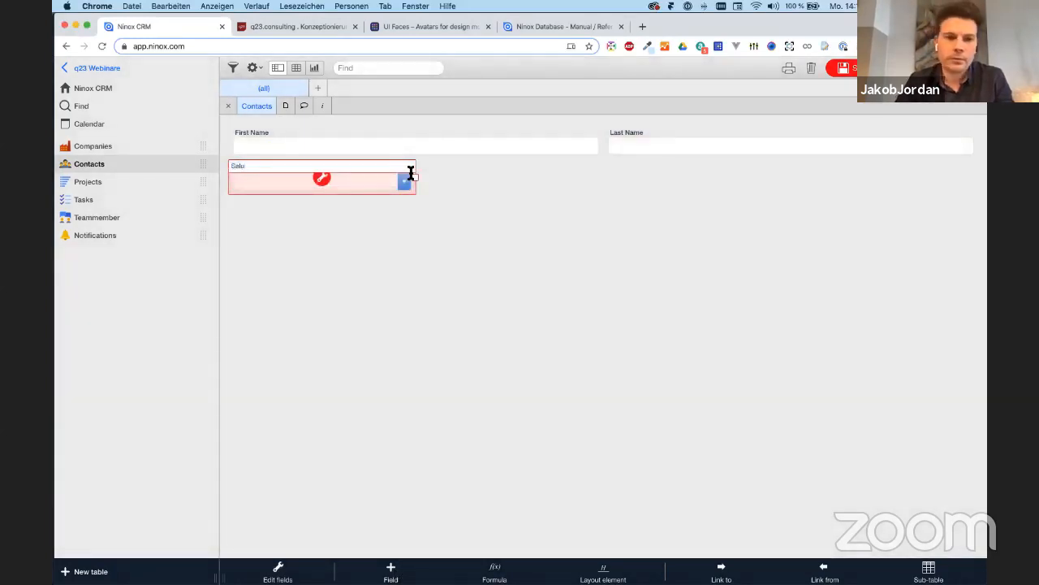
pyautogui.write('tation')
pyautogui.press('Return')
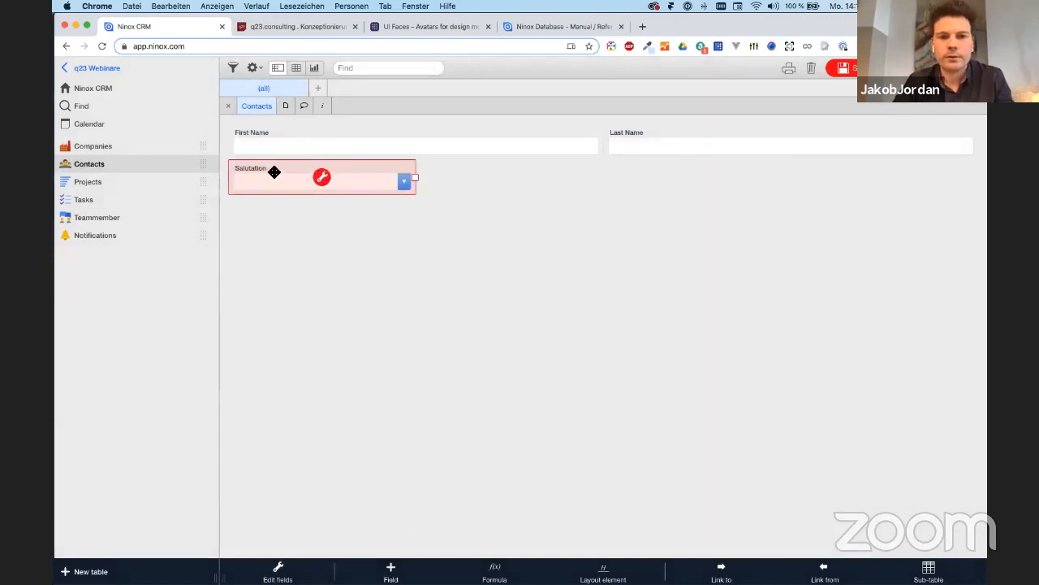
# Place Salutation before First Name and narrow First Name and Last Name so all three fields share one row
pyautogui.moveTo(262, 168); pyautogui.dragTo(255, 154)
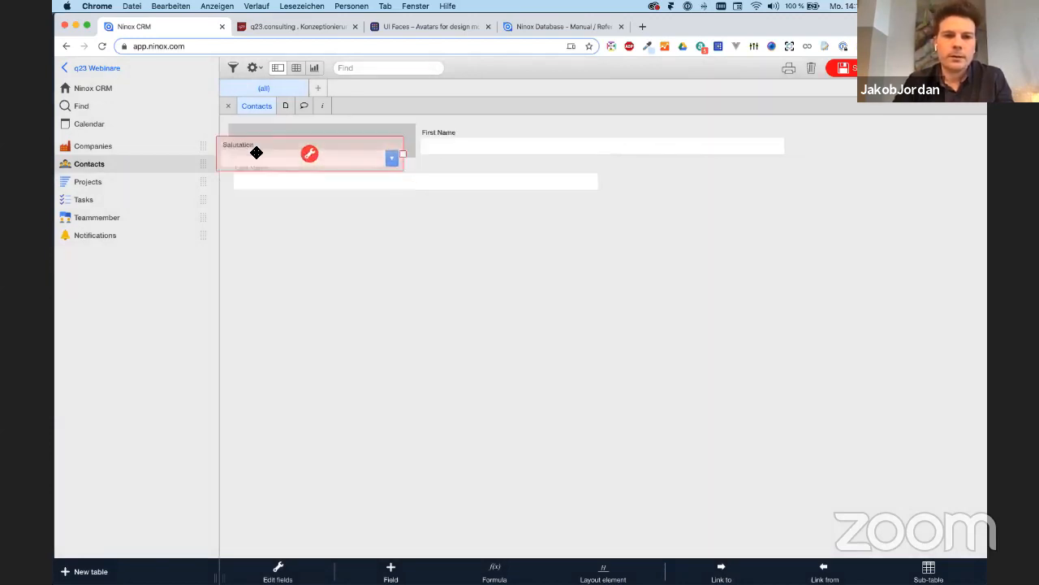
pyautogui.click(720, 137)
pyautogui.moveTo(788, 142); pyautogui.dragTo(647, 144)
pyautogui.click(595, 173)
pyautogui.moveTo(606, 179); pyautogui.dragTo(439, 169)
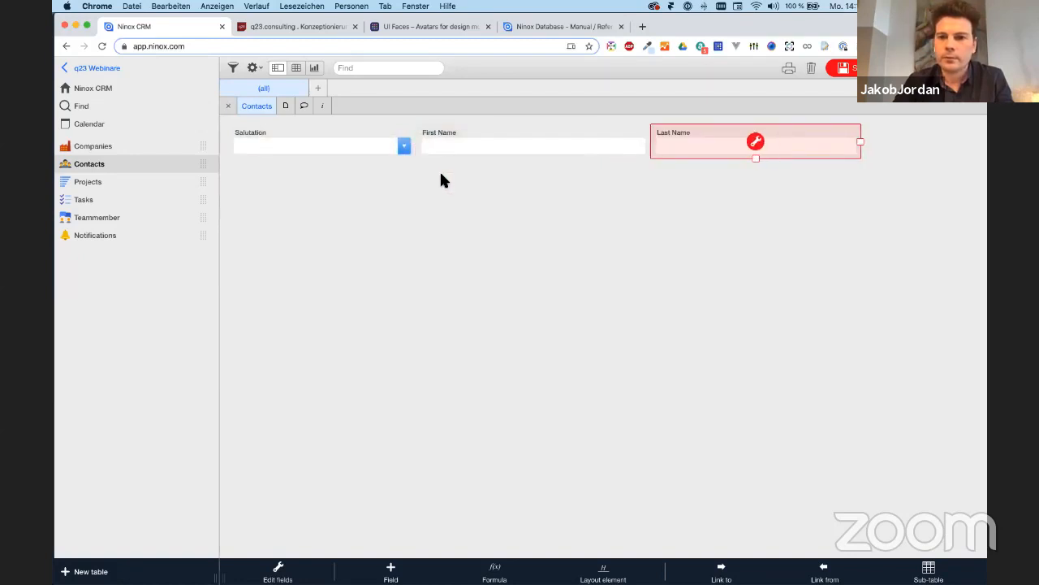
# Add the choice values Mrs., Ms. and Mr. to the Salutation field
pyautogui.click(323, 144)
pyautogui.click(322, 143)
pyautogui.click(593, 135)
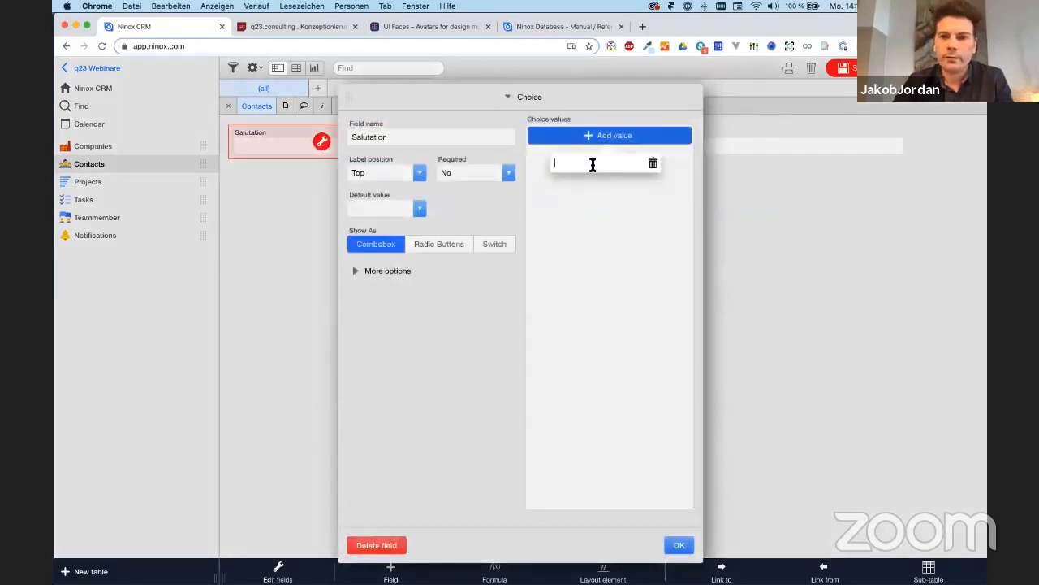
pyautogui.write('Mrs.')
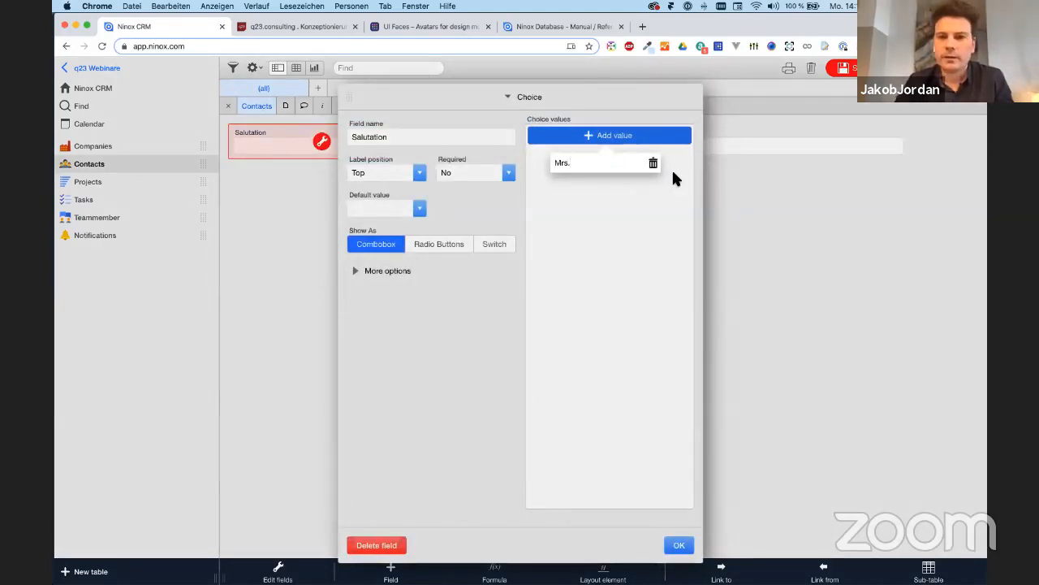
pyautogui.click(671, 178)
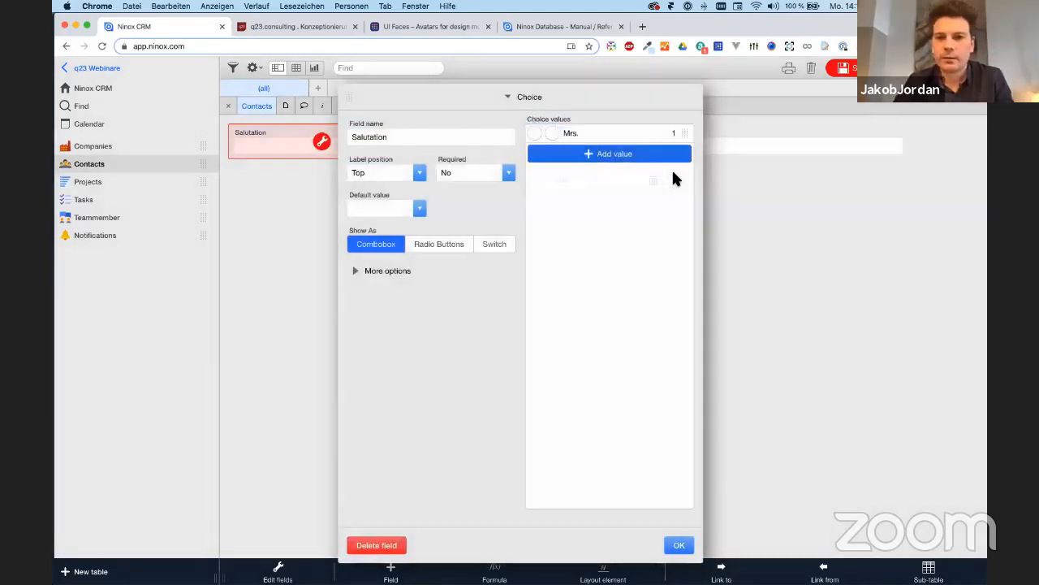
pyautogui.click(599, 154)
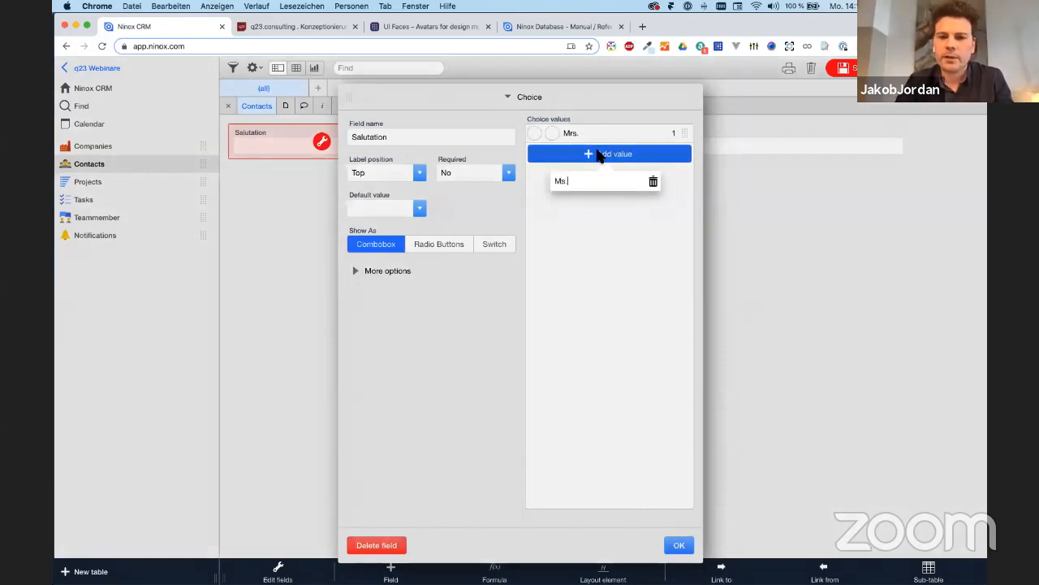
pyautogui.press('Return')
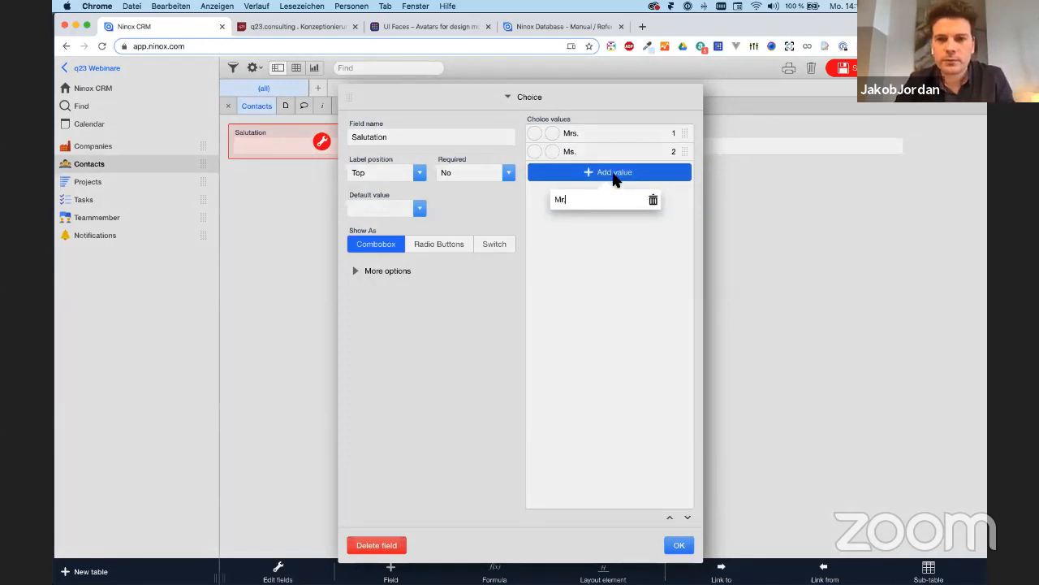
pyautogui.write('Mr.')
pyautogui.press('Return')
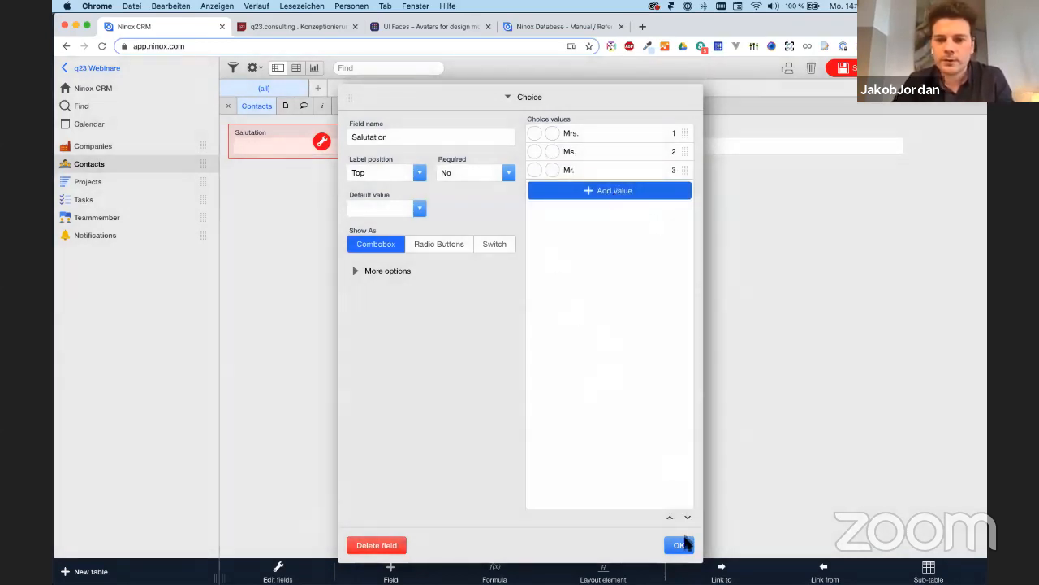
pyautogui.click(679, 545)
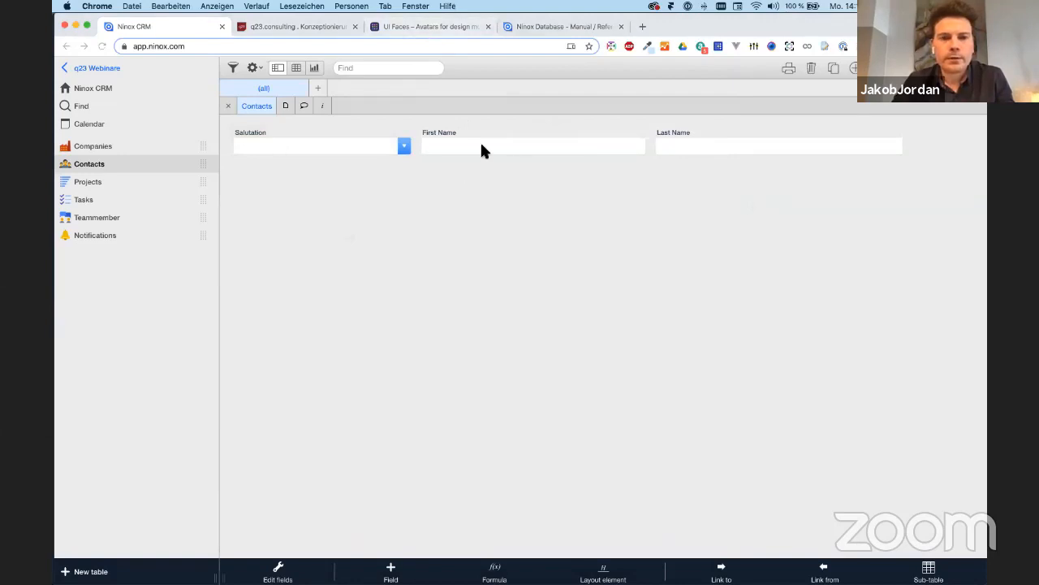
# Switch to the UI Faces site and copy a sample first name from its Names list
pyautogui.click(419, 27)
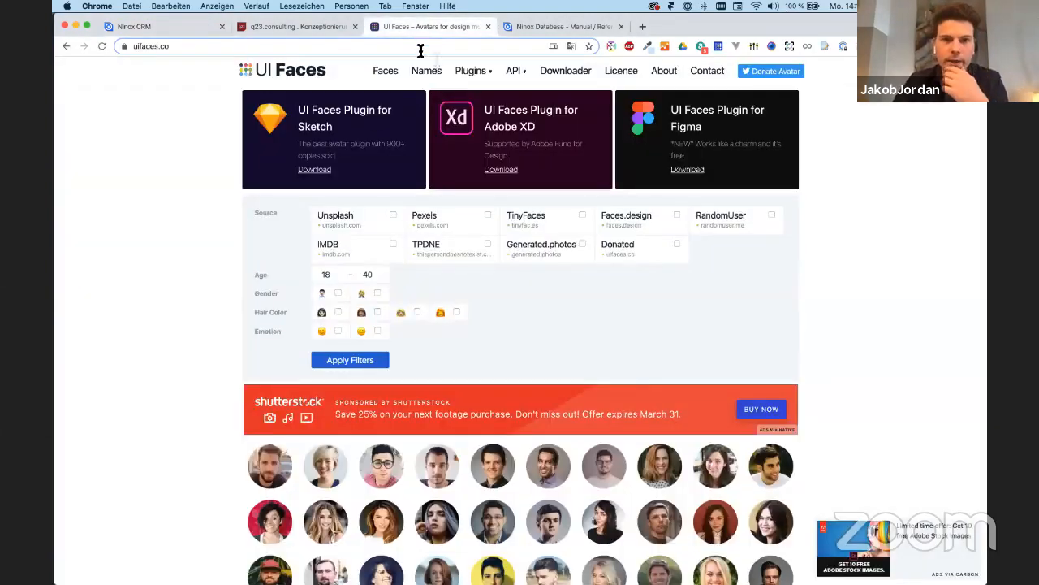
pyautogui.click(426, 73)
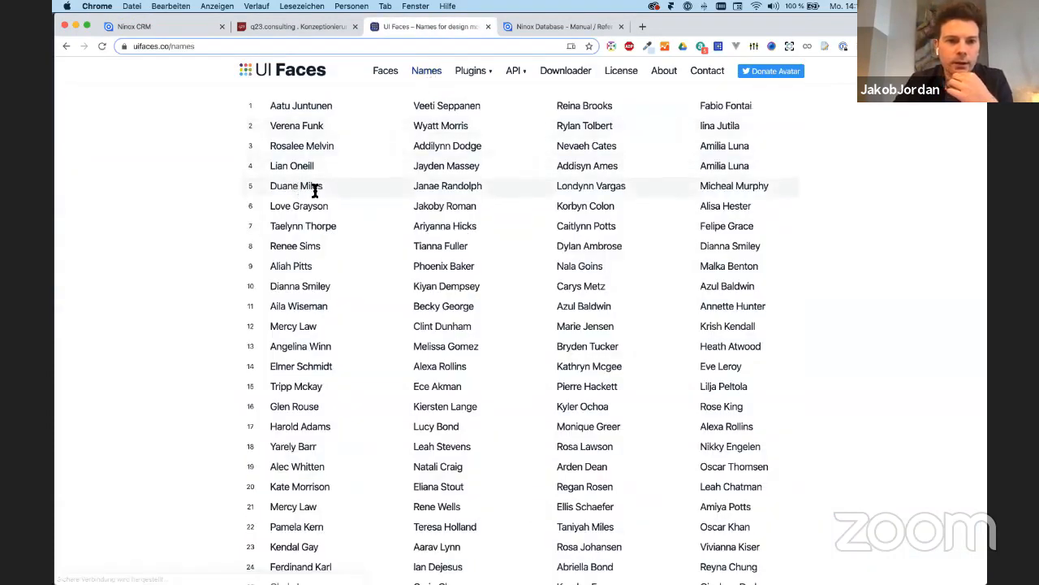
pyautogui.doubleClick(430, 127)
pyautogui.press('super+c')
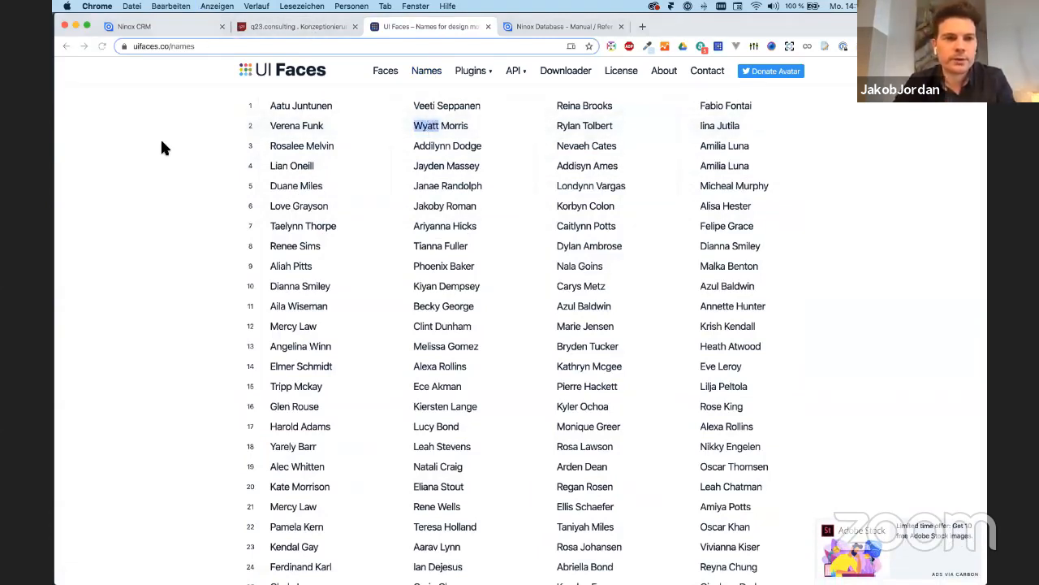
# Fill in the sample contact's first and last name in Ninox and set Salutation to Mr
pyautogui.click(154, 24)
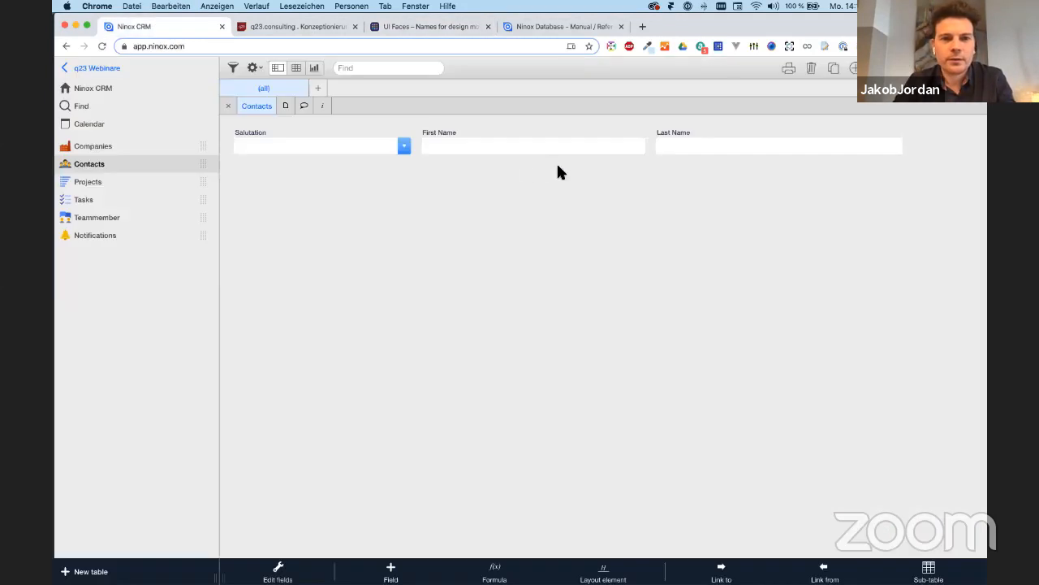
pyautogui.click(479, 145)
pyautogui.press('Tab')
pyautogui.write('Morris')
pyautogui.click(381, 156)
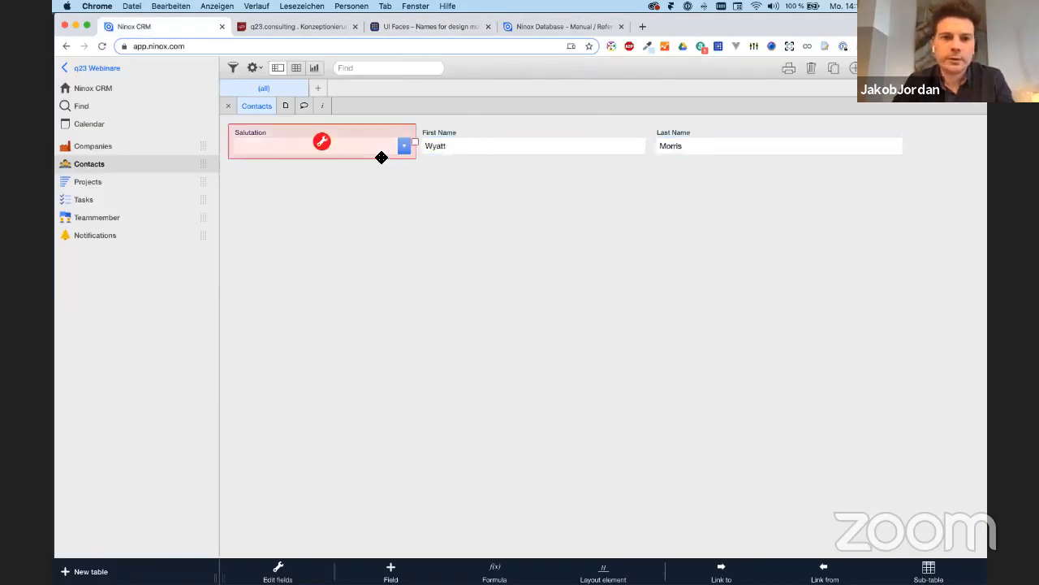
pyautogui.click(386, 154)
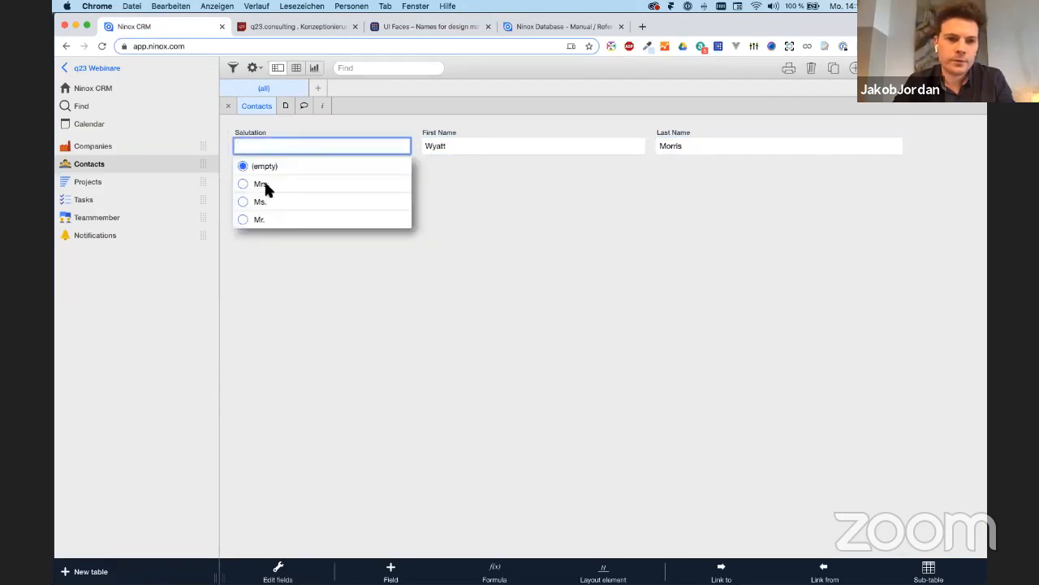
pyautogui.click(269, 220)
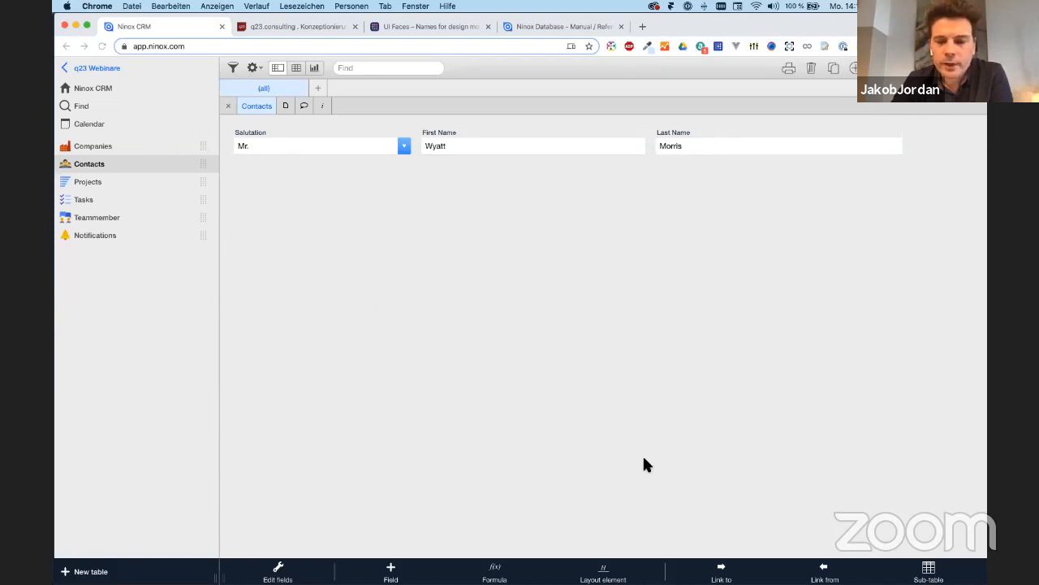
# Link the Contacts table to Companies and name the link field "Company"
pyautogui.click(721, 566)
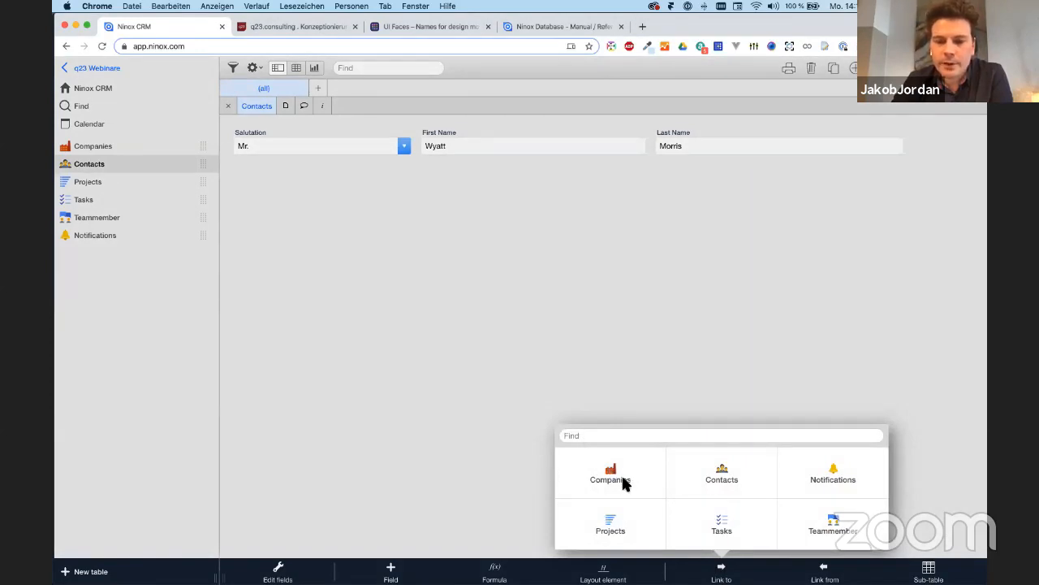
pyautogui.click(625, 482)
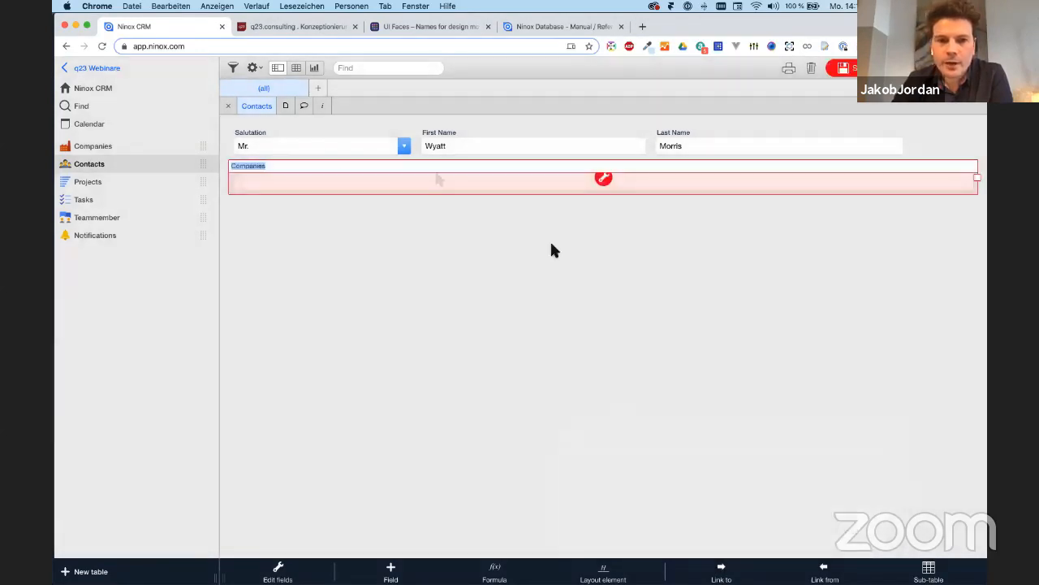
pyautogui.click(317, 168)
pyautogui.press('BackSpace')
pyautogui.press('BackSpace')
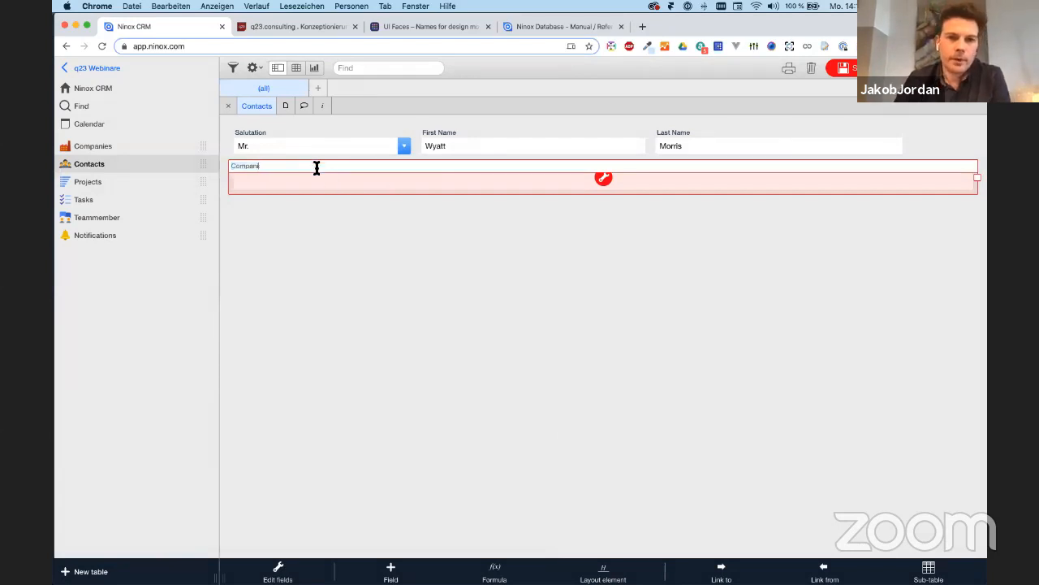
pyautogui.write('y')
pyautogui.press('Return')
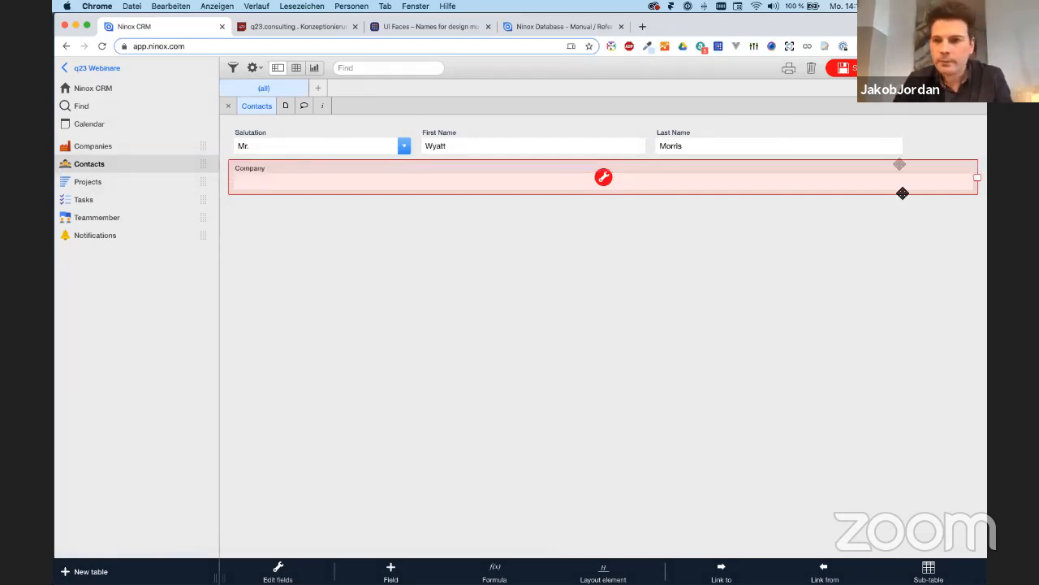
# Narrow the Company field to the width of Salutation and link the contact to the company Delega
pyautogui.moveTo(979, 178); pyautogui.dragTo(407, 176)
pyautogui.click(477, 250)
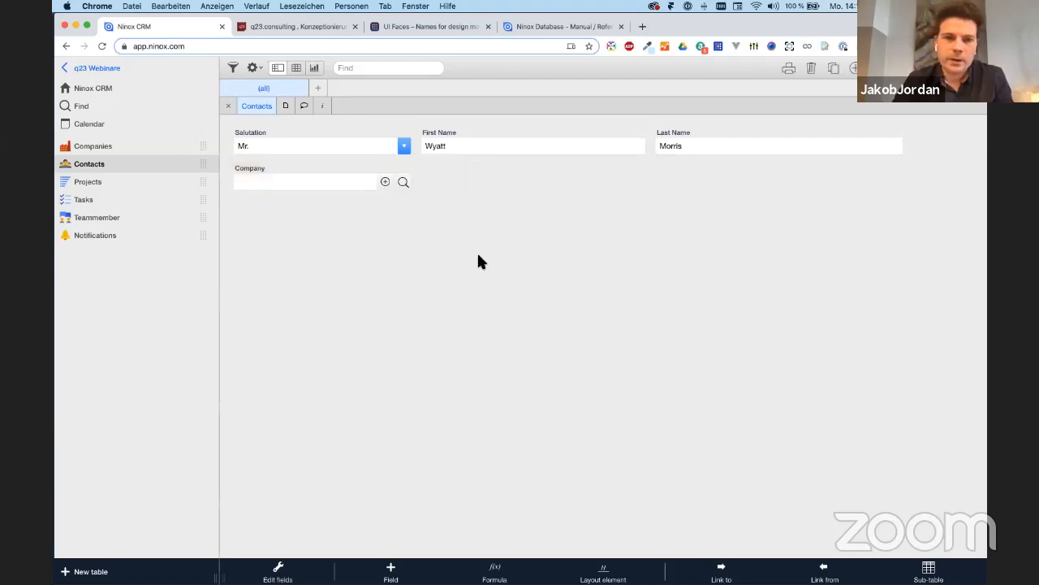
pyautogui.click(403, 180)
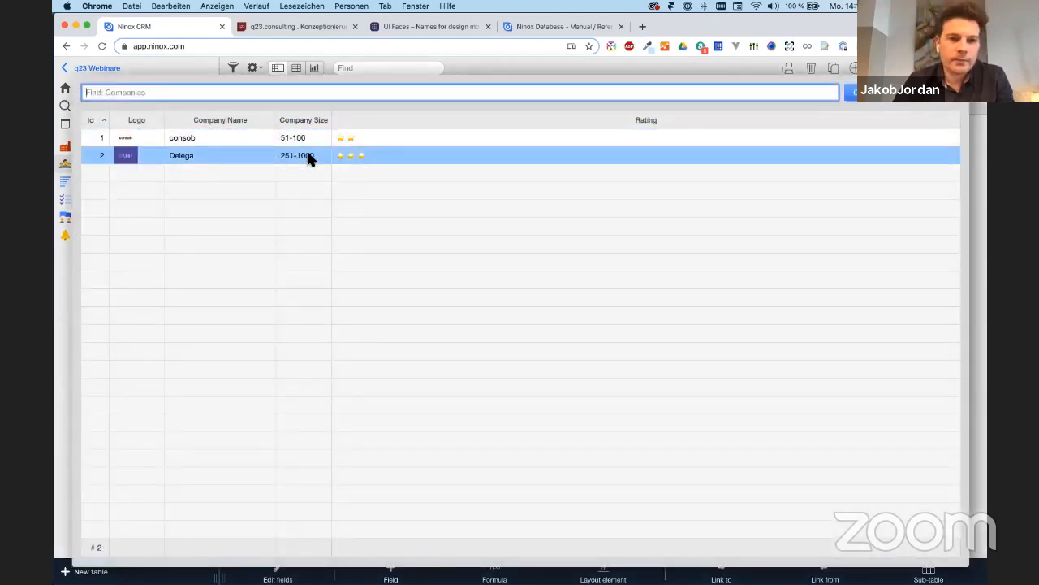
pyautogui.click(309, 157)
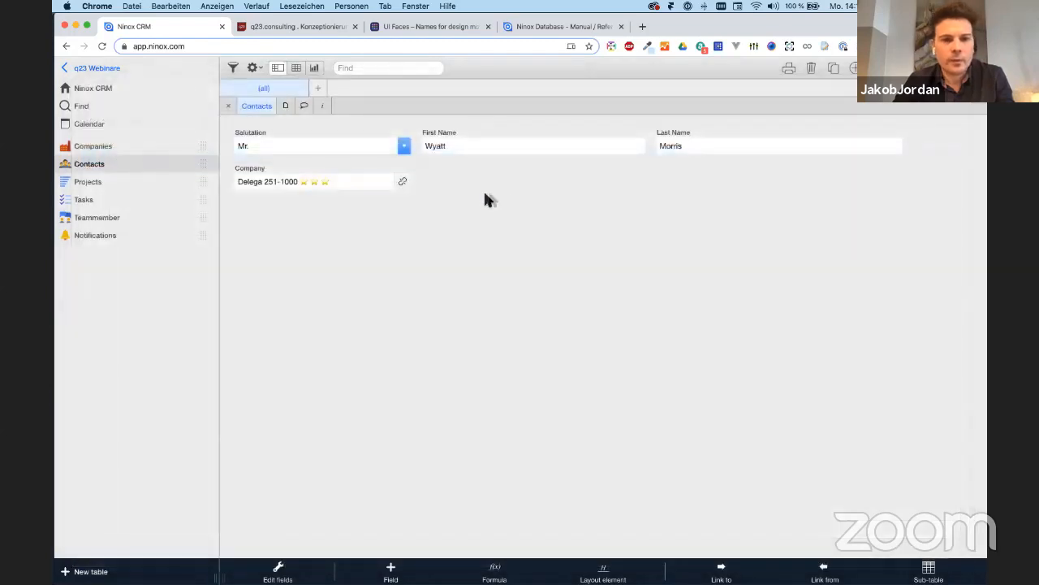
# Examine the table link in the database's data model and the linked contacts in the Delega company record
pyautogui.click(102, 89)
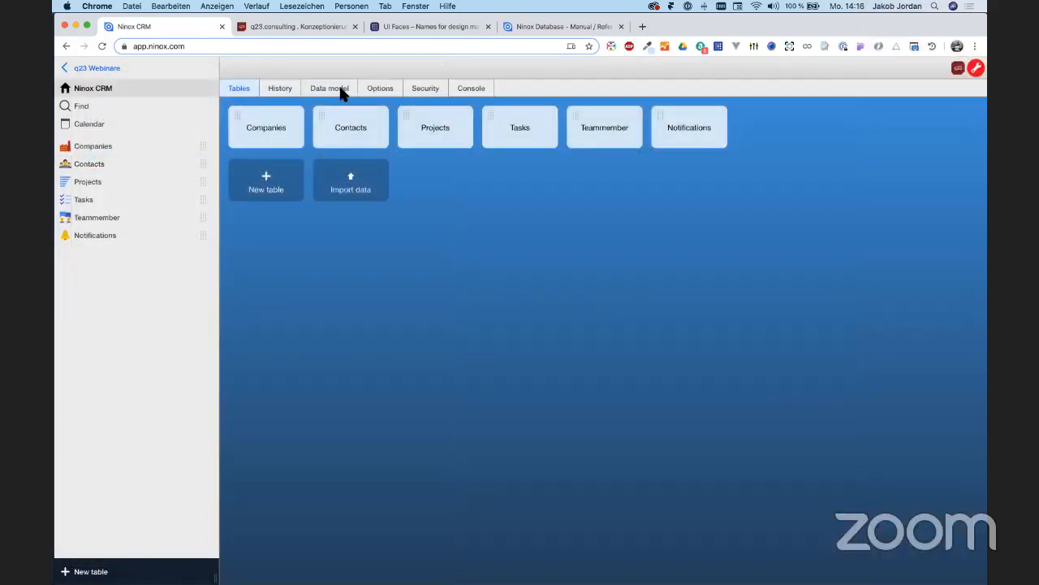
pyautogui.click(339, 91)
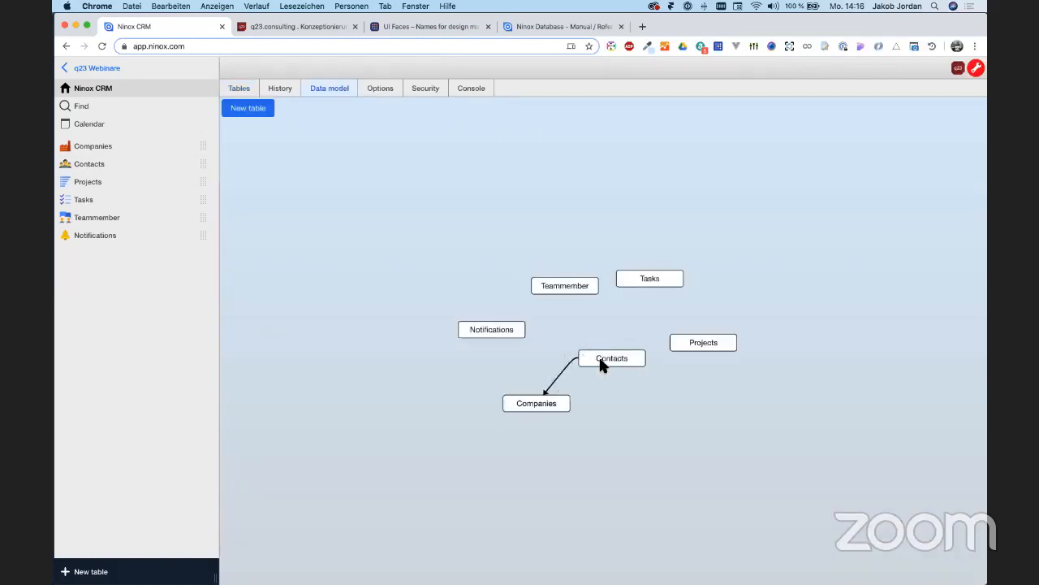
pyautogui.click(101, 148)
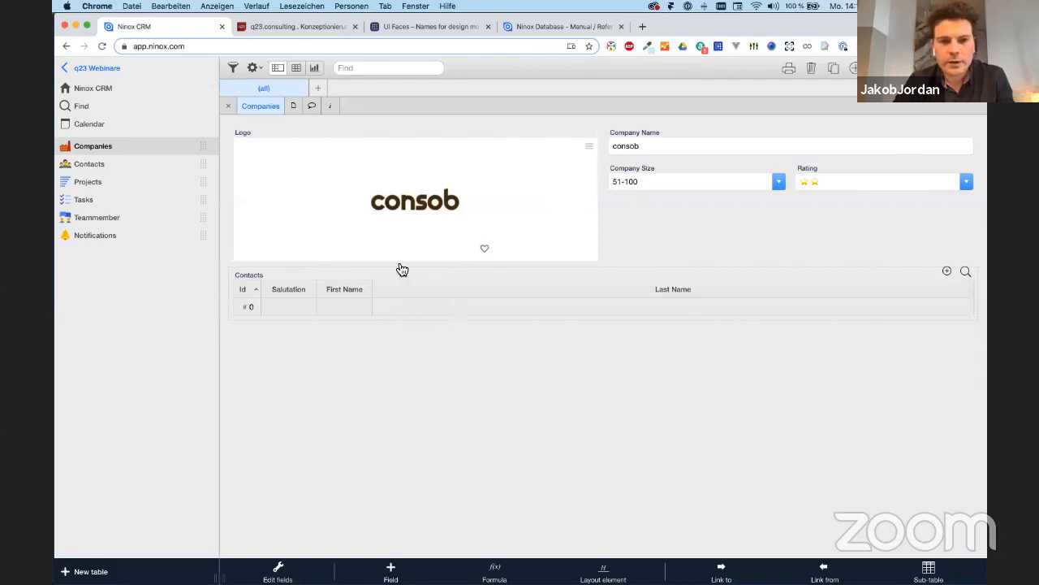
pyautogui.press('Down')
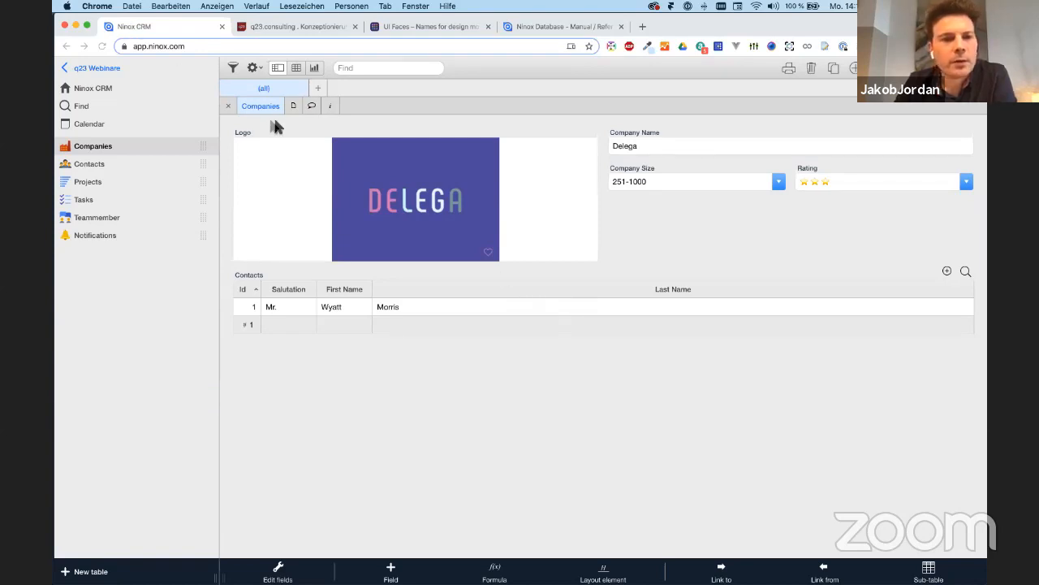
pyautogui.click(254, 69)
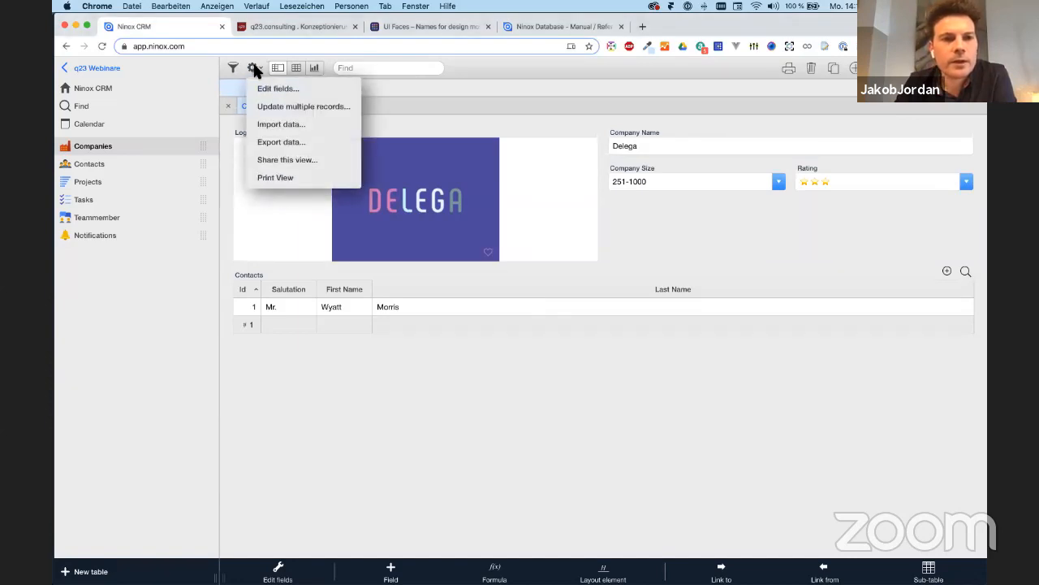
pyautogui.click(254, 69)
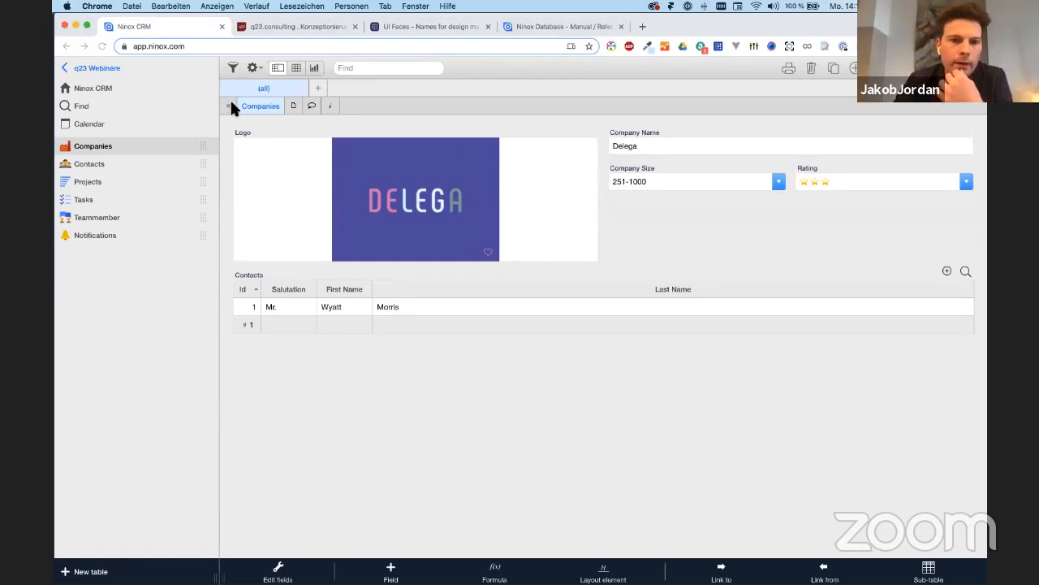
pyautogui.click(137, 163)
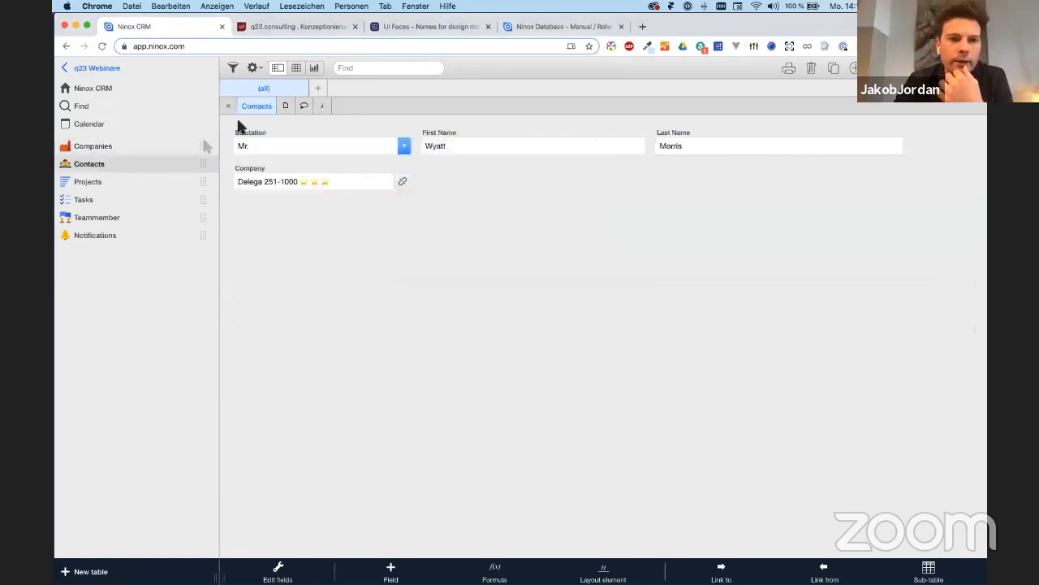
pyautogui.click(228, 106)
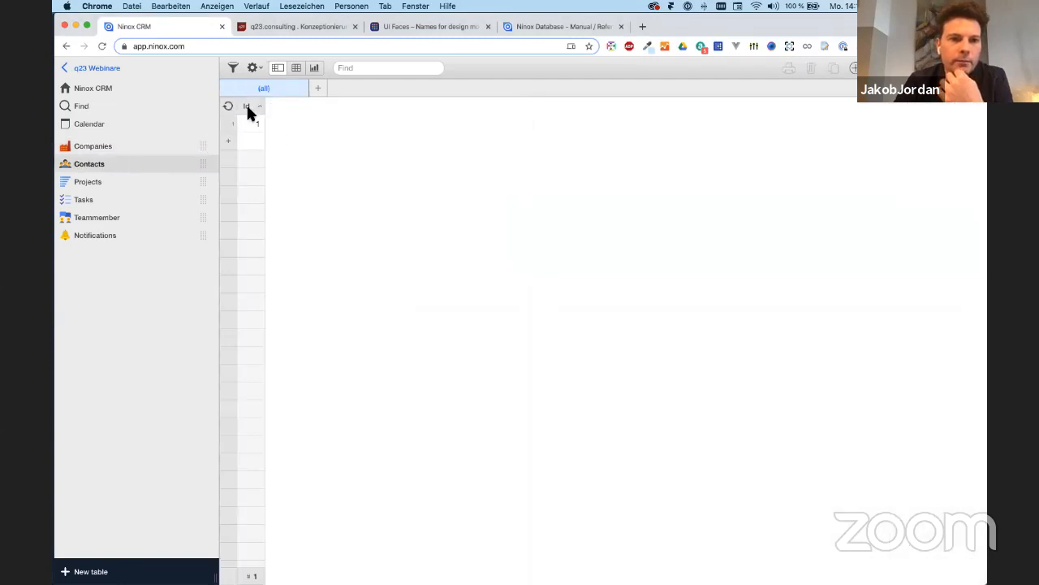
pyautogui.click(246, 105)
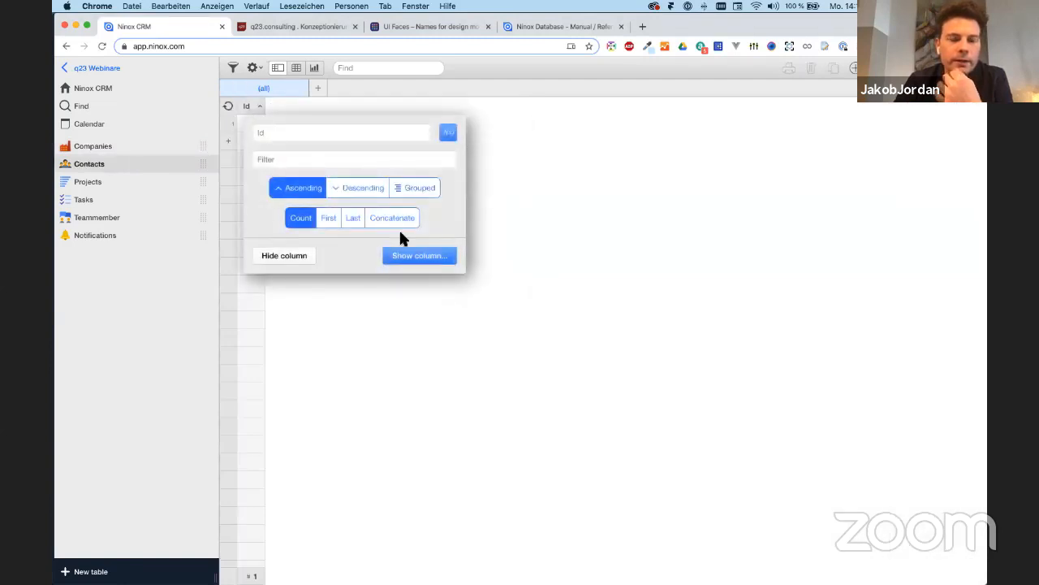
# Check the data import options for the Companies table without importing a file
pyautogui.click(109, 146)
pyautogui.click(229, 106)
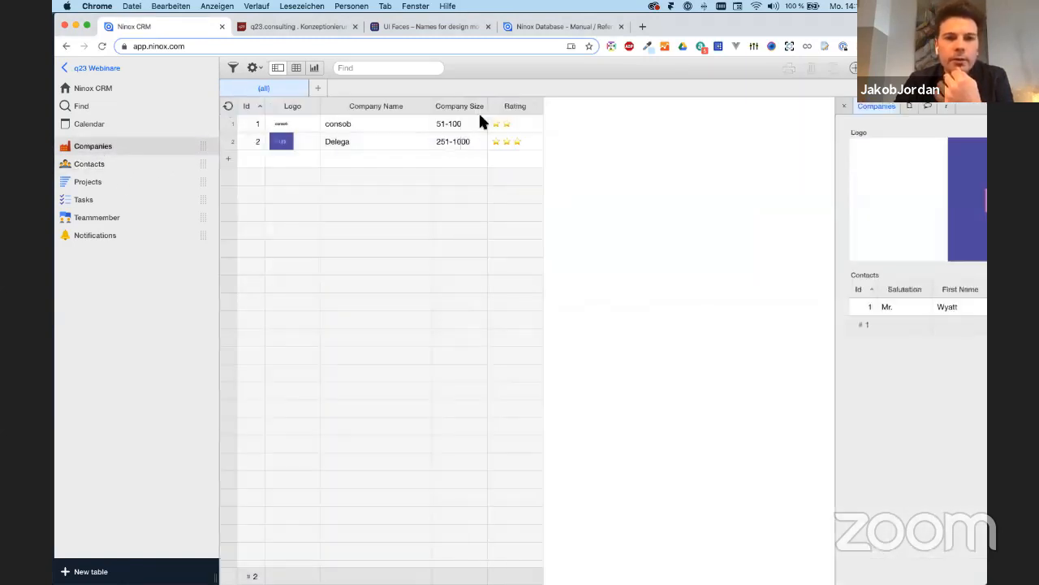
pyautogui.click(253, 68)
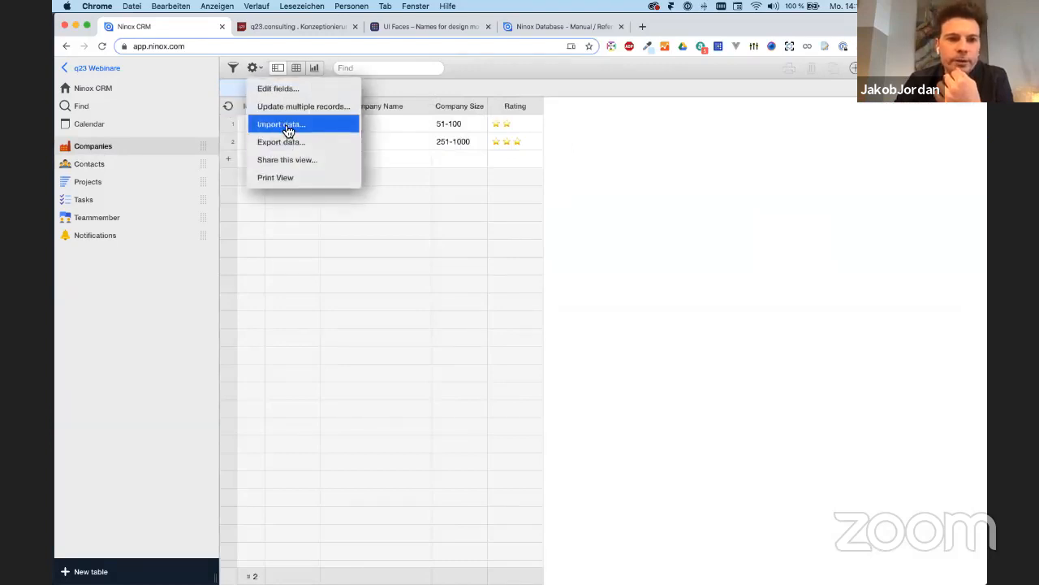
pyautogui.click(286, 127)
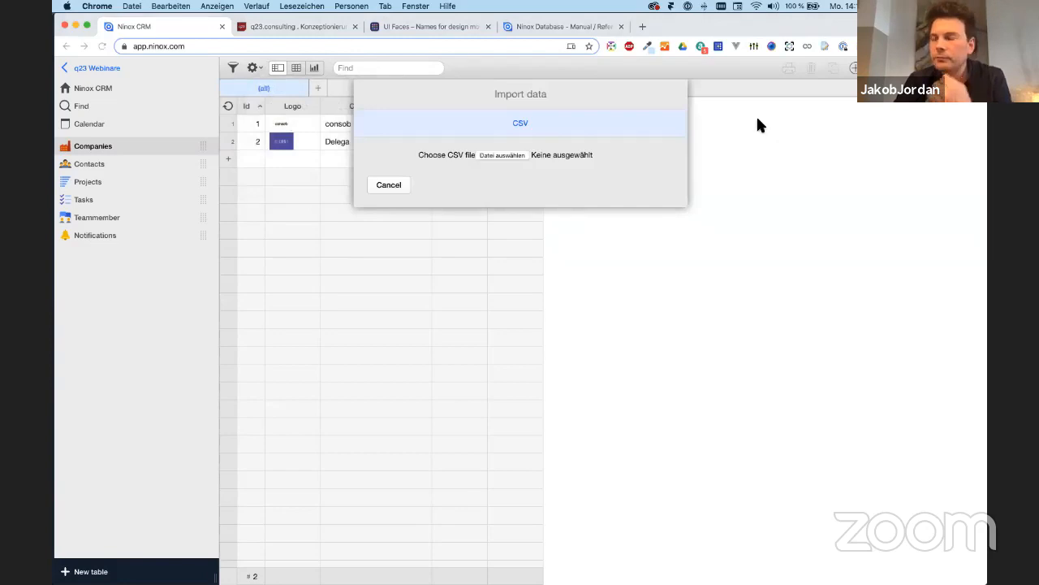
pyautogui.click(393, 188)
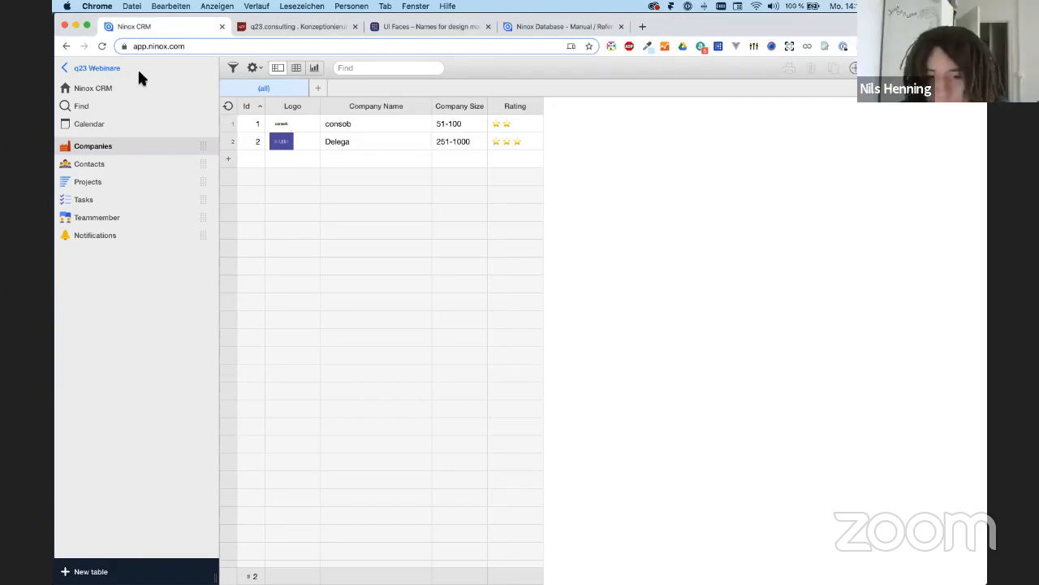
# Show the Salutation, First Name and Last Name columns in the Contacts table
pyautogui.click(116, 165)
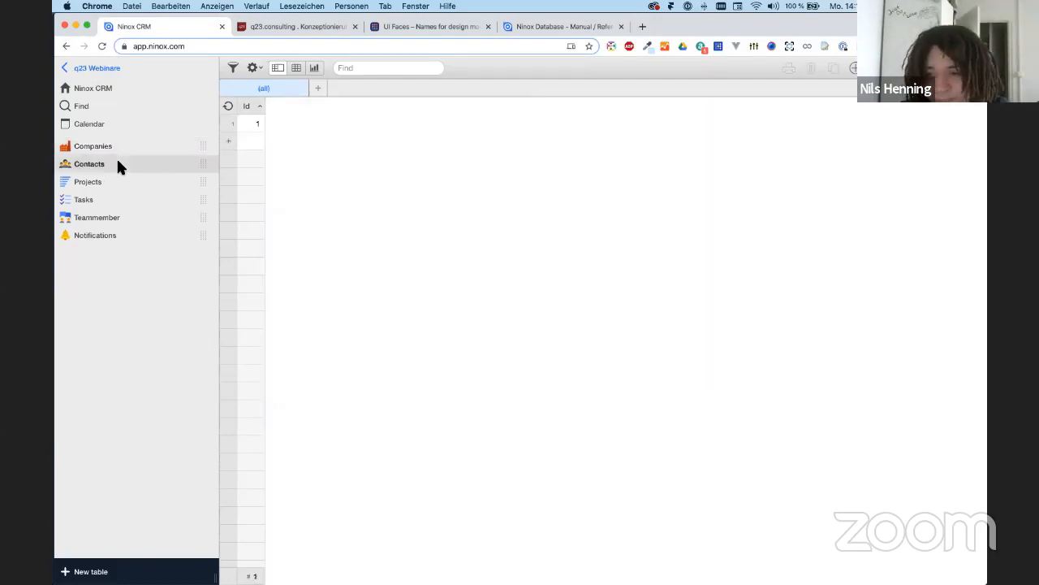
pyautogui.click(246, 107)
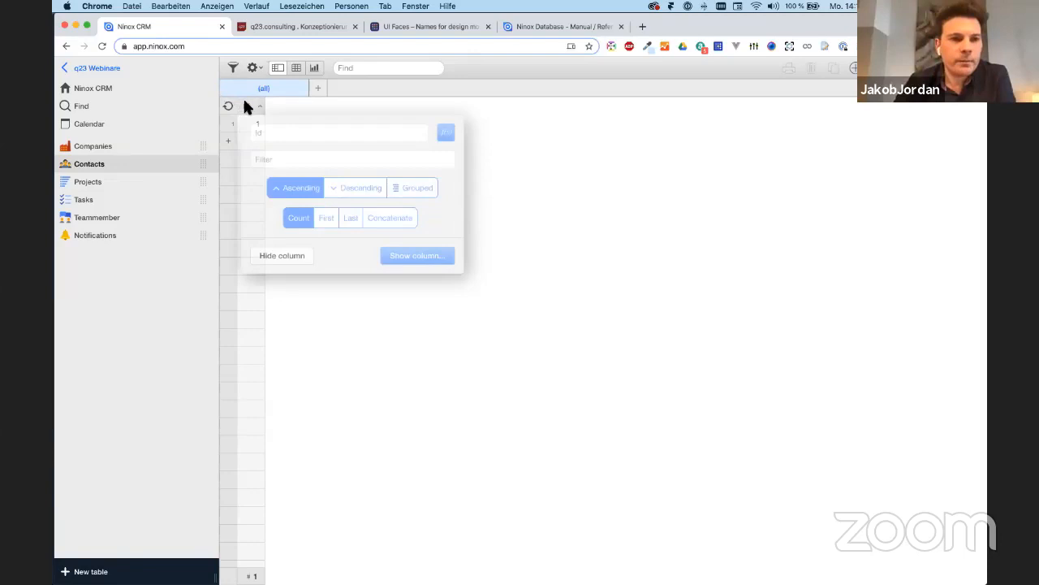
pyautogui.click(413, 256)
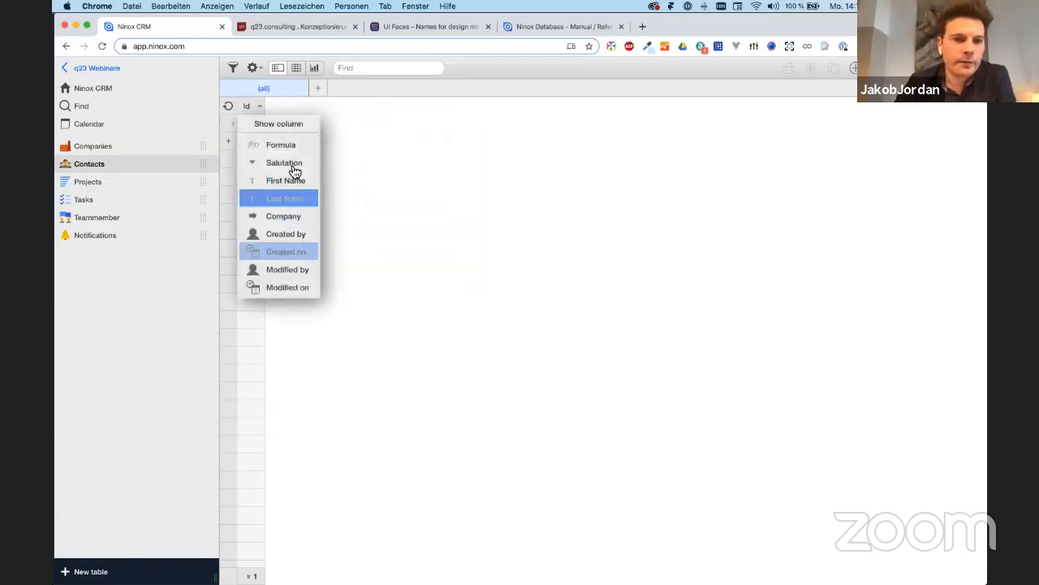
pyautogui.click(293, 165)
pyautogui.click(304, 106)
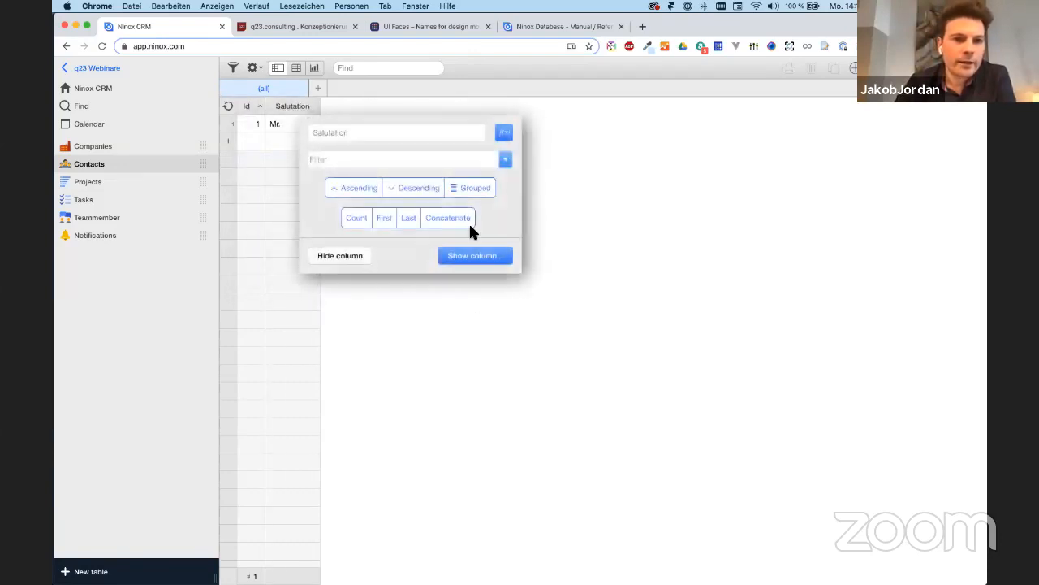
pyautogui.click(466, 255)
pyautogui.click(323, 164)
pyautogui.click(354, 107)
pyautogui.click(520, 256)
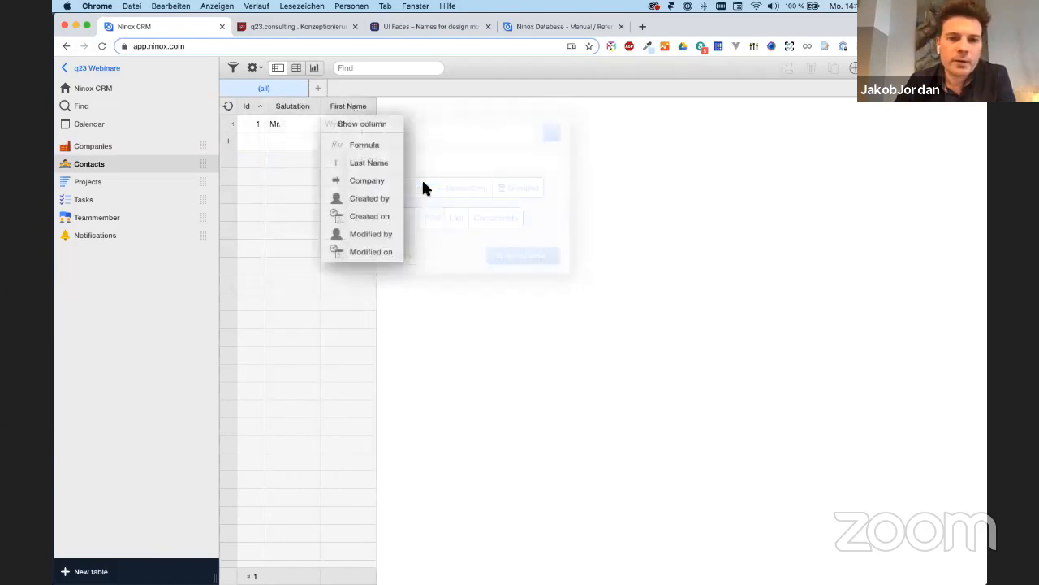
pyautogui.click(375, 163)
# Add the linked company's Company Name and Company Size as columns after Last Name in the Contacts table
pyautogui.click(412, 105)
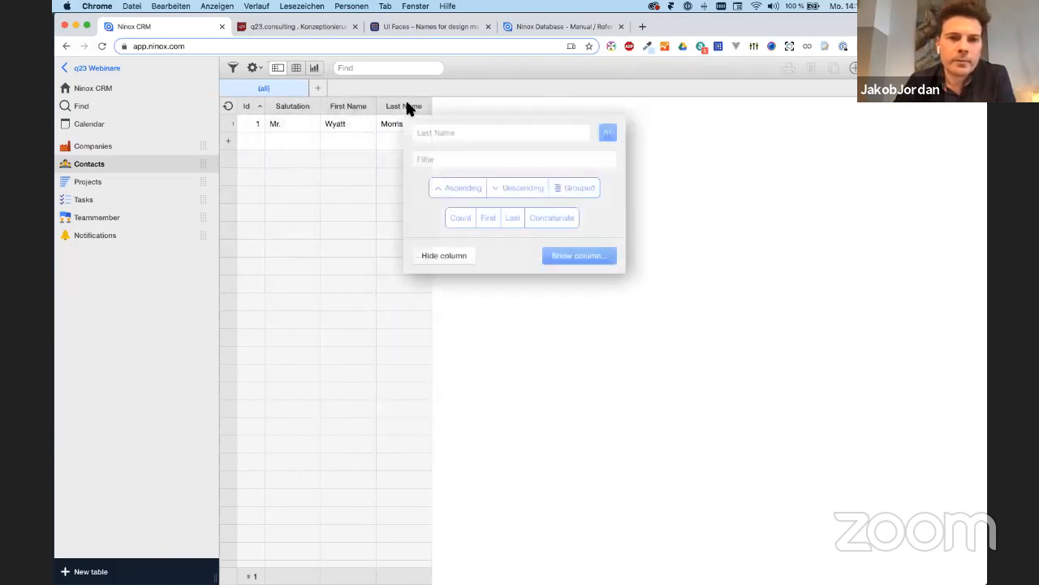
pyautogui.click(580, 257)
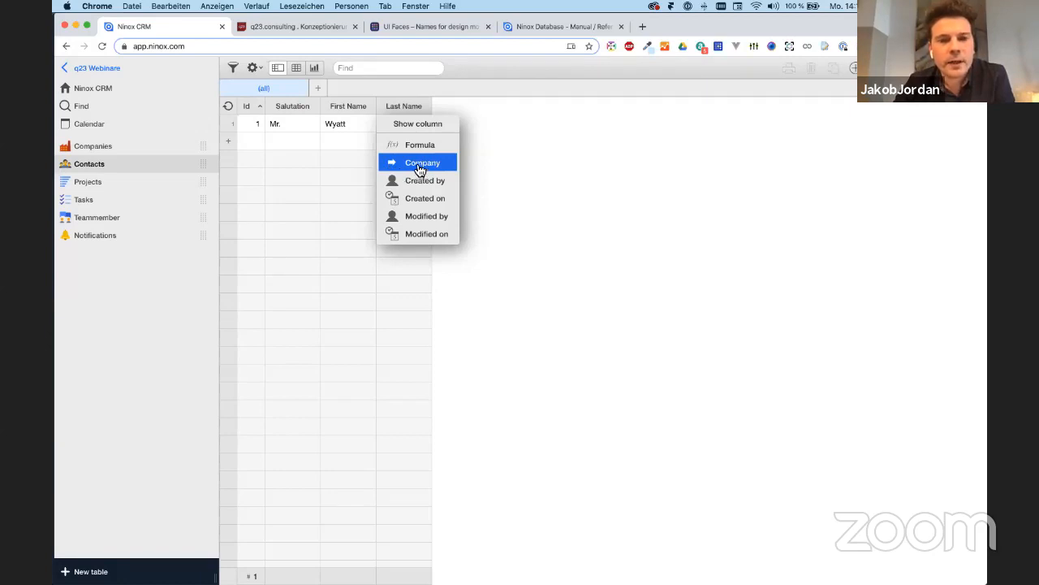
pyautogui.click(420, 165)
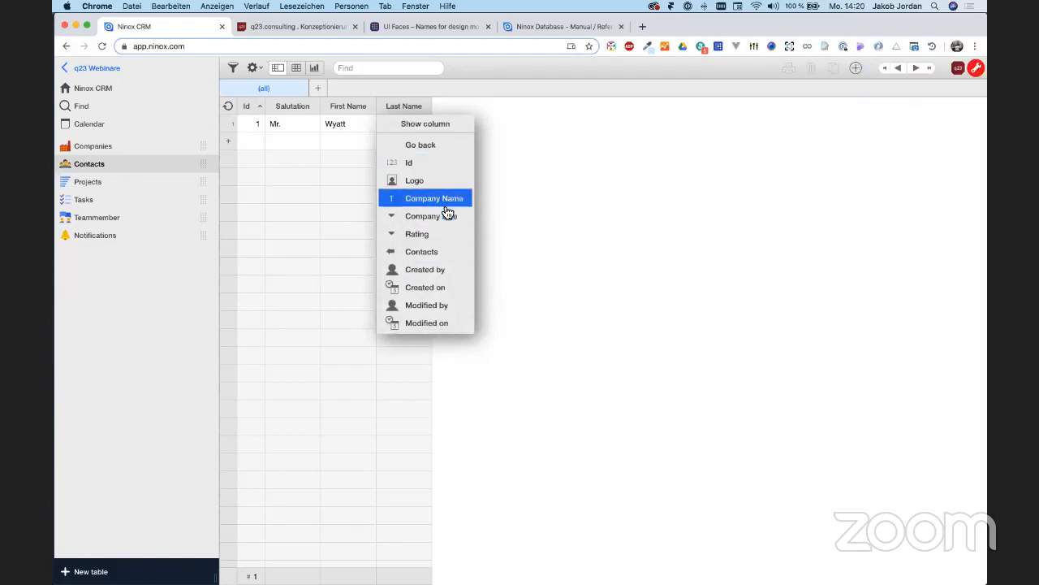
pyautogui.click(446, 151)
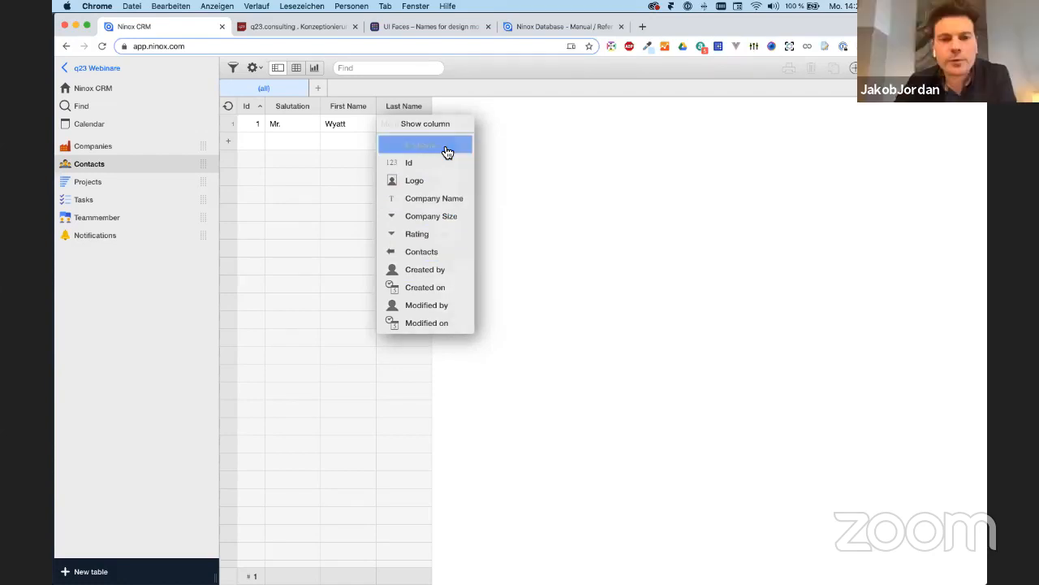
pyautogui.click(428, 162)
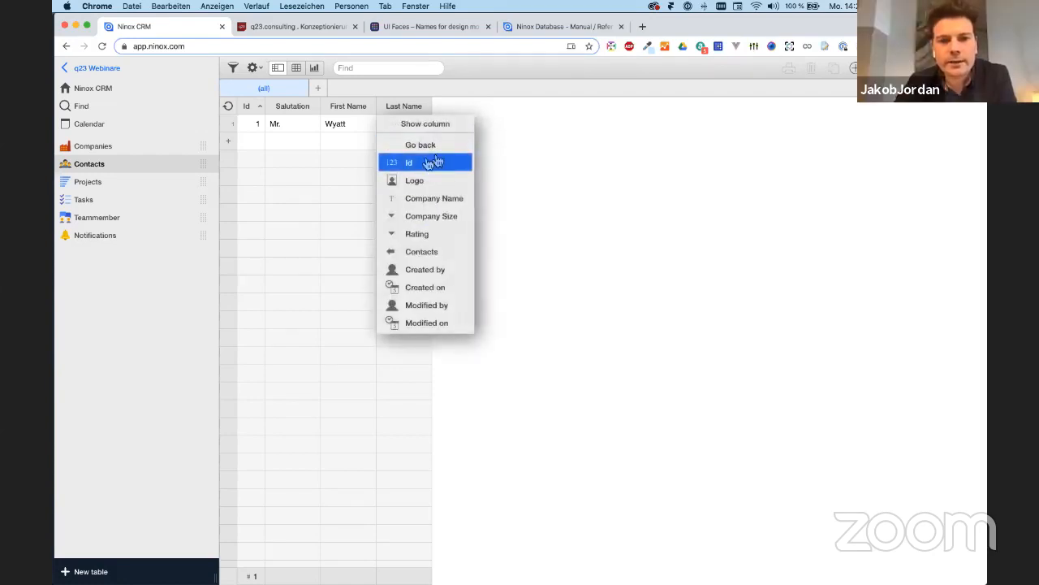
pyautogui.click(453, 208)
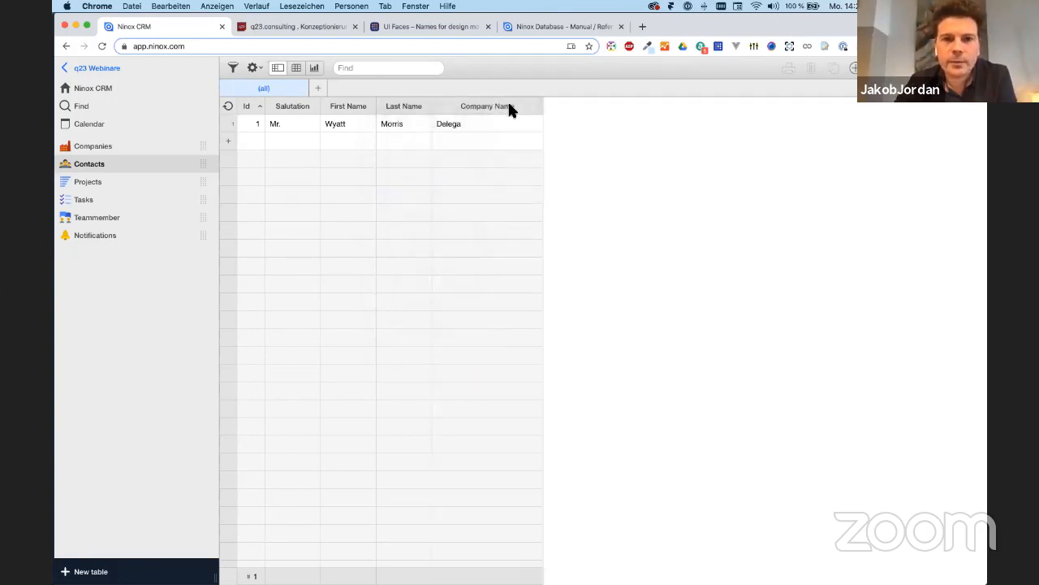
pyautogui.click(508, 106)
pyautogui.click(691, 258)
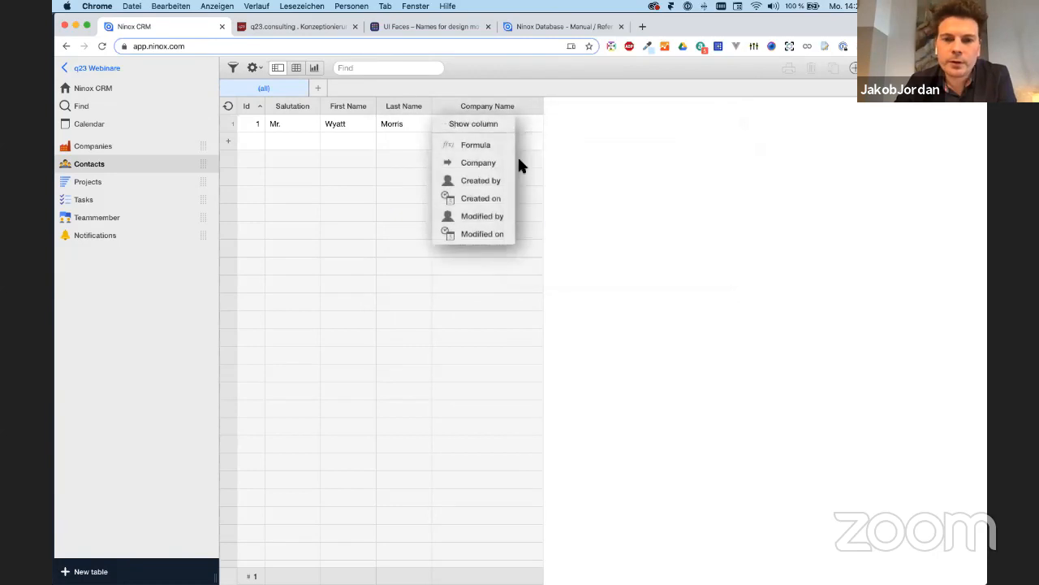
pyautogui.click(486, 167)
pyautogui.click(490, 200)
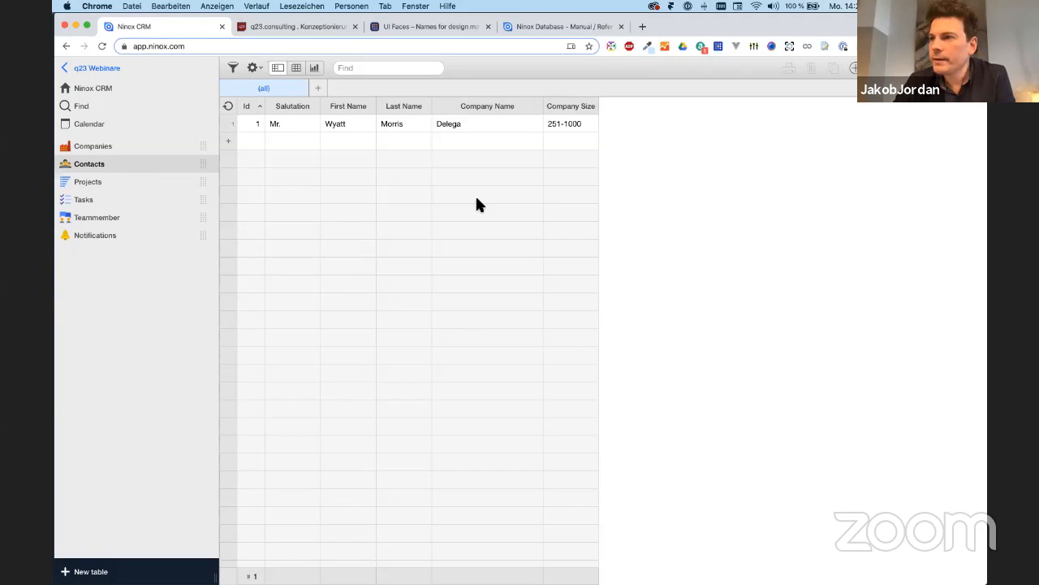
# Create a record in the Projects table and add a text field named "Project Name" to its form
pyautogui.press('super+Tab')
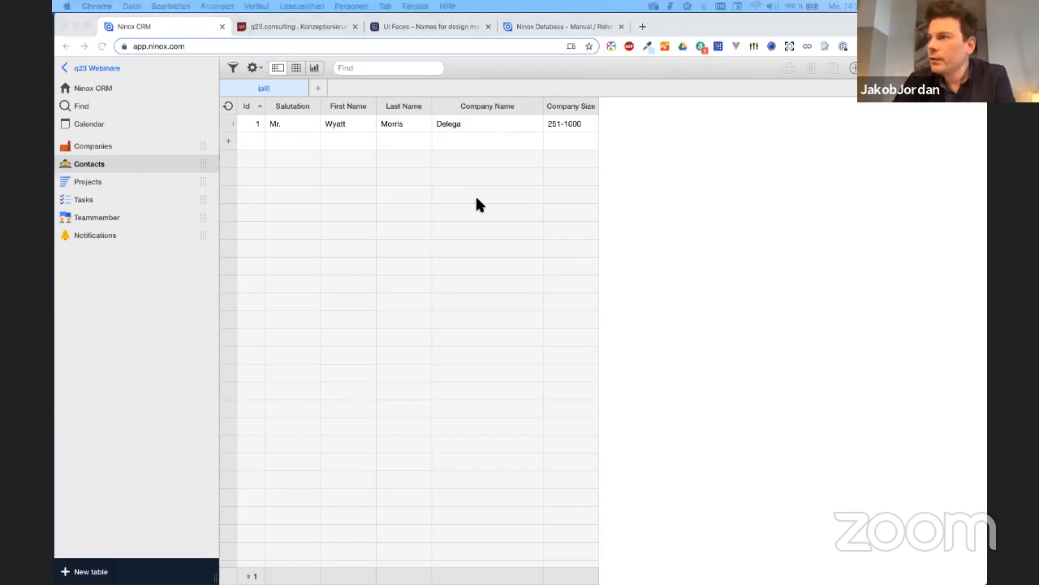
pyautogui.click(108, 179)
pyautogui.click(108, 181)
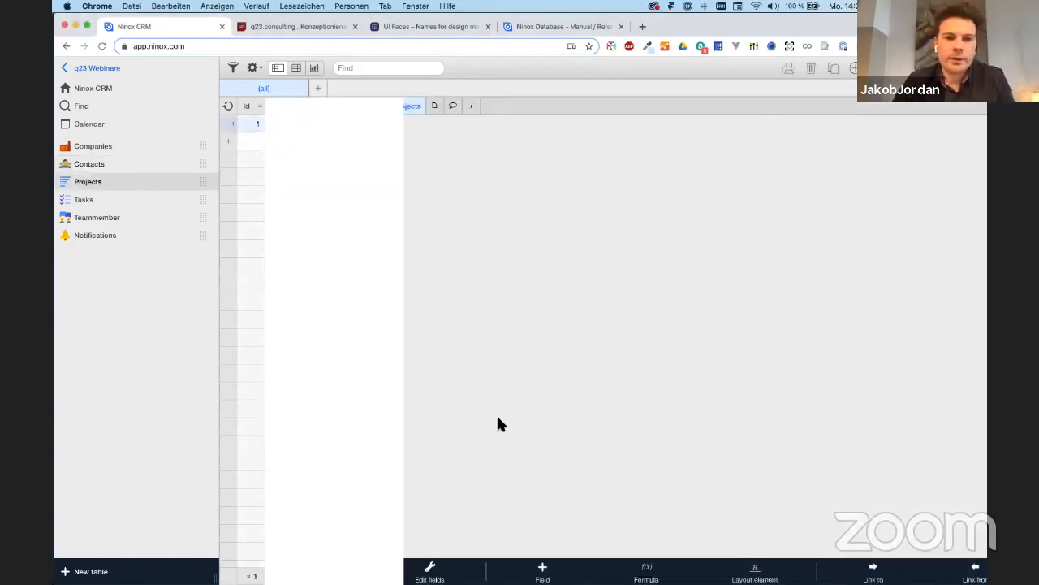
pyautogui.click(390, 570)
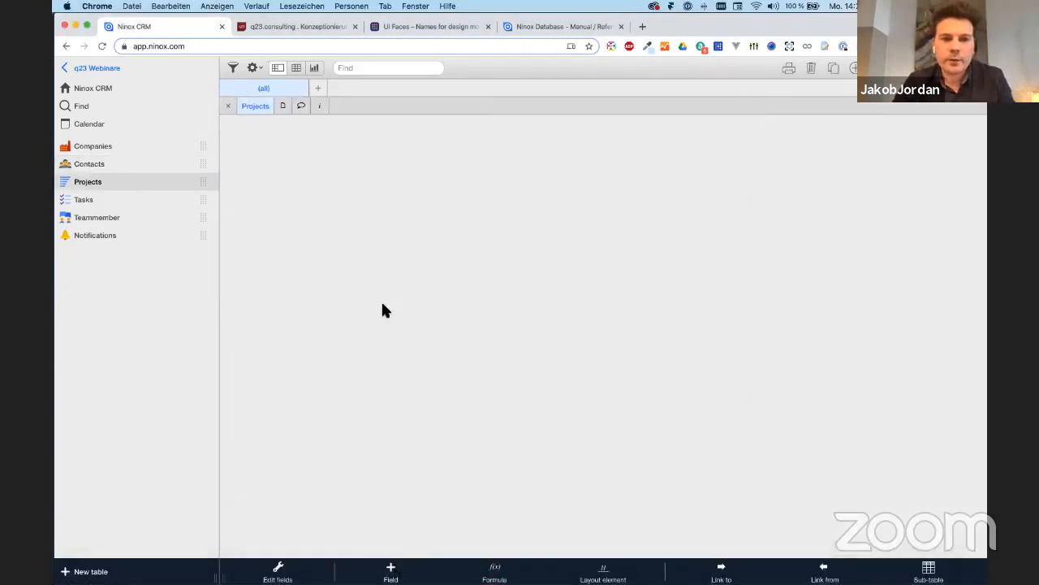
pyautogui.click(295, 225)
pyautogui.write('Project Name')
pyautogui.press('Return')
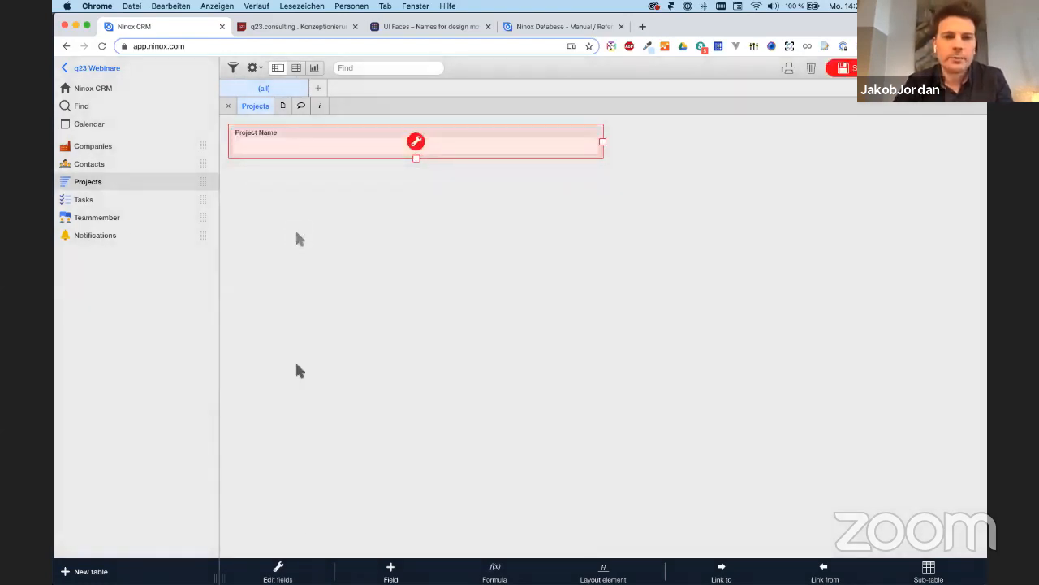
# Add a date field named "Date from" to the Projects form
pyautogui.click(390, 570)
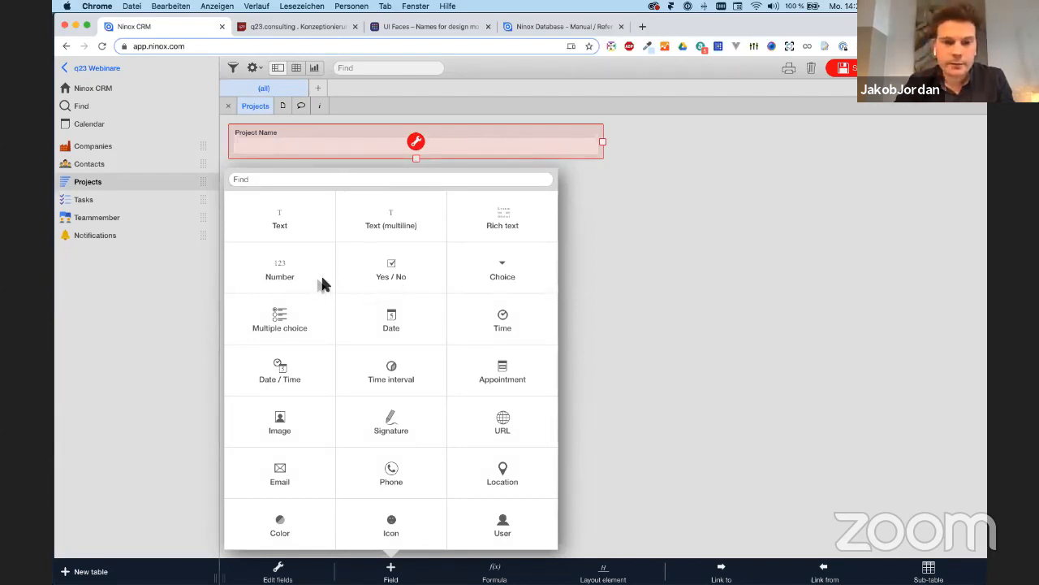
pyautogui.click(379, 318)
pyautogui.write('From')
pyautogui.press('super+a')
pyautogui.write('Date from')
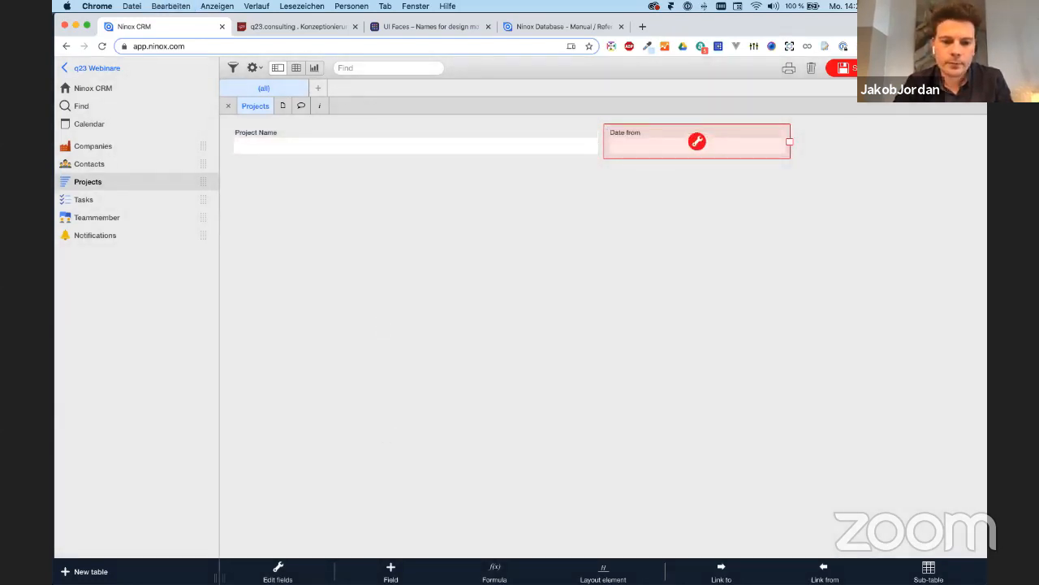
# Add a second date field named "Date to" and save the Projects form changes
pyautogui.click(377, 572)
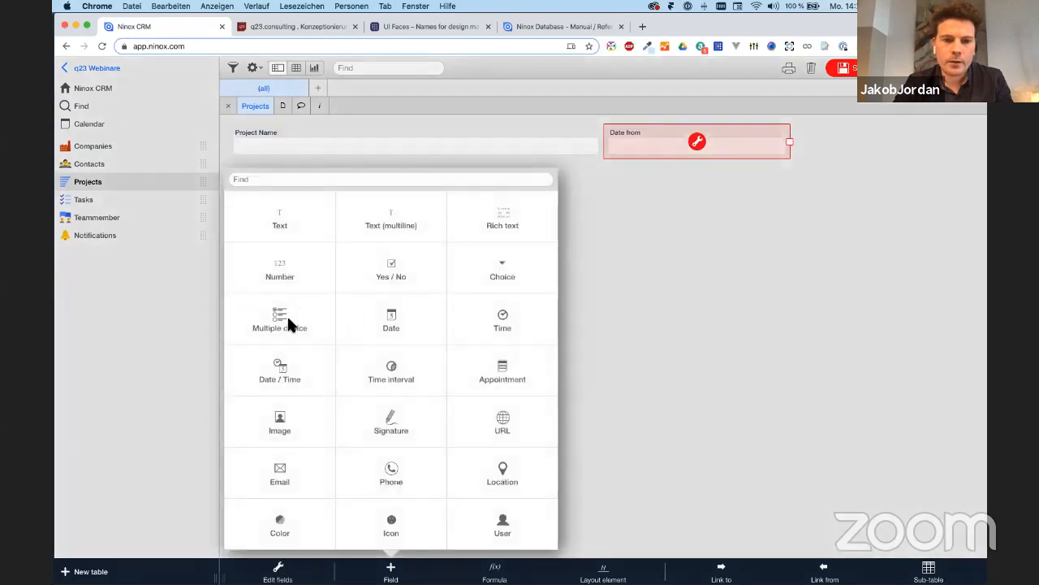
pyautogui.click(396, 320)
pyautogui.write('to')
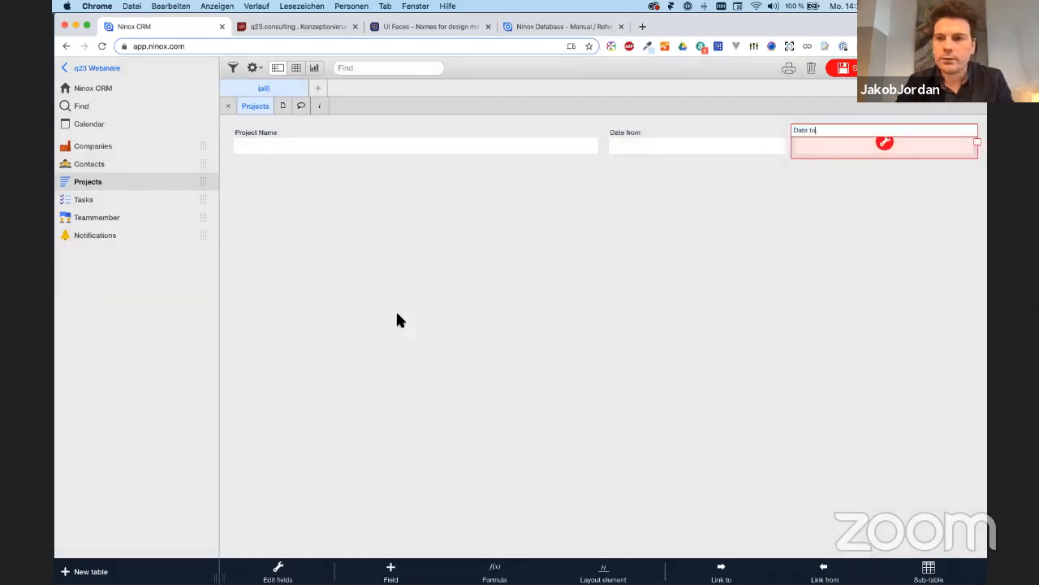
pyautogui.press('Return')
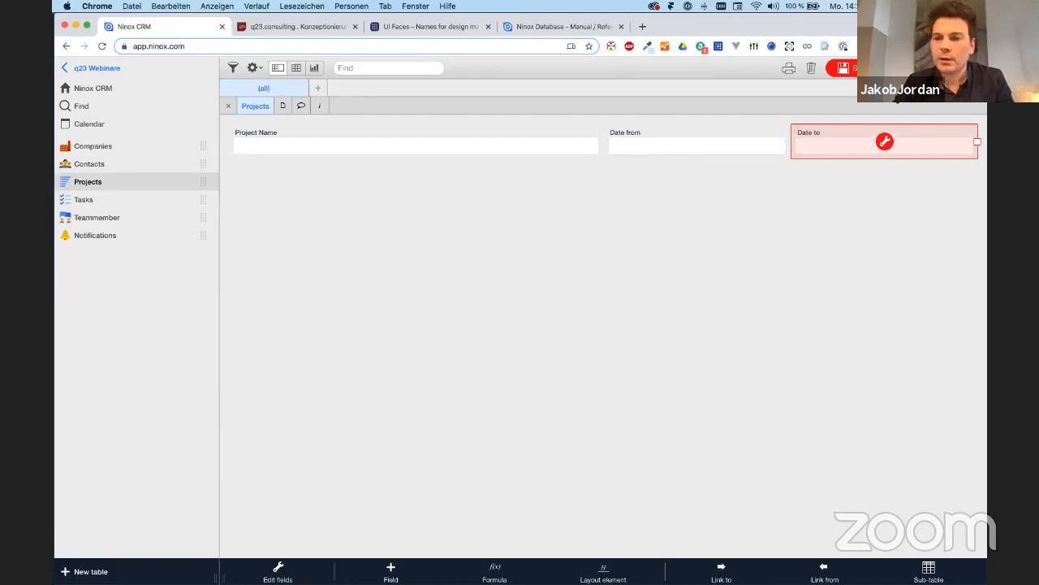
pyautogui.click(873, 68)
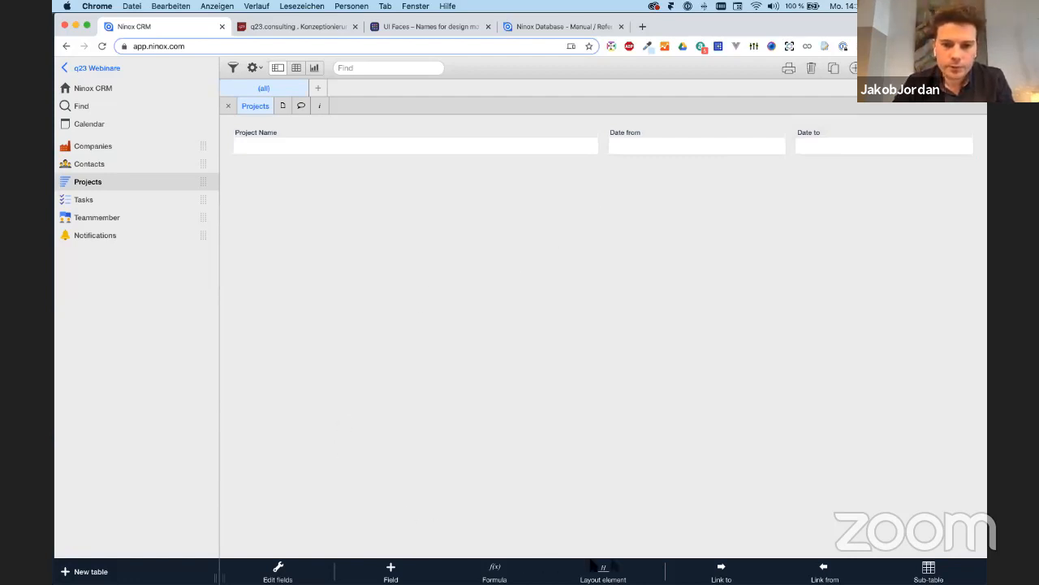
# Link the Projects table to Companies through a Company field, save the form, and assign consob to the project
pyautogui.click(721, 566)
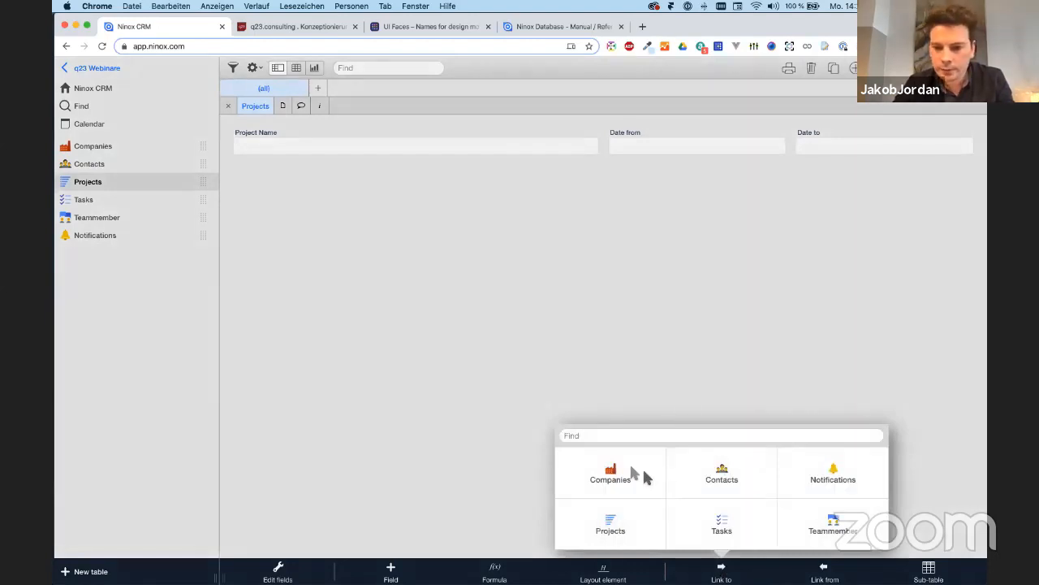
pyautogui.click(631, 474)
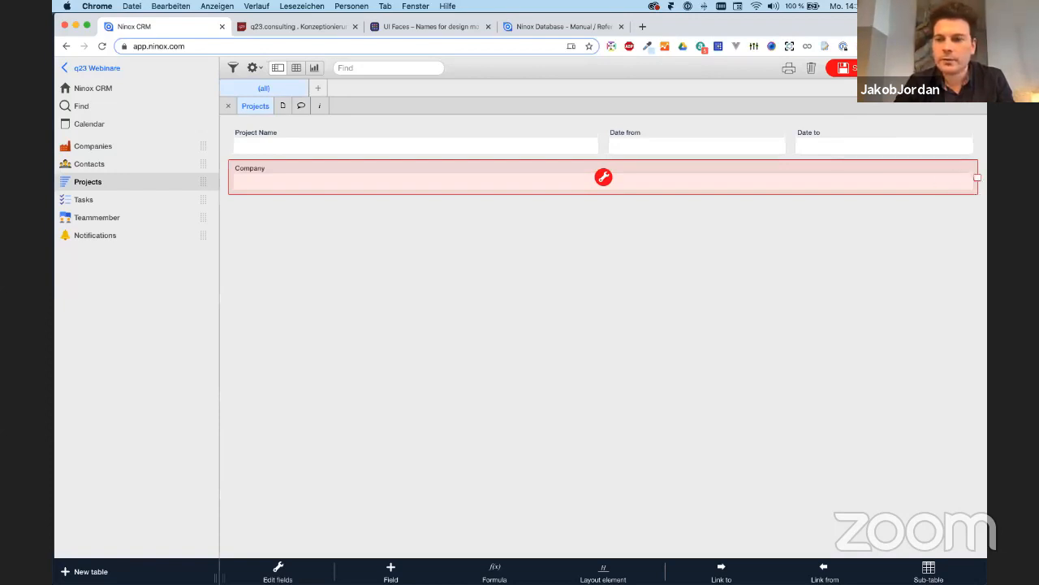
pyautogui.click(861, 68)
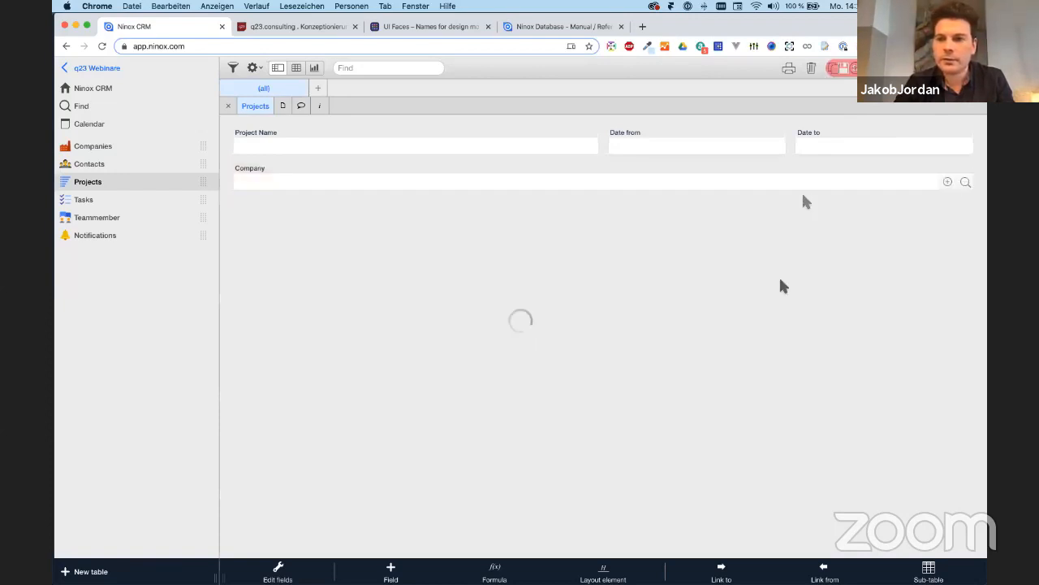
pyautogui.click(965, 182)
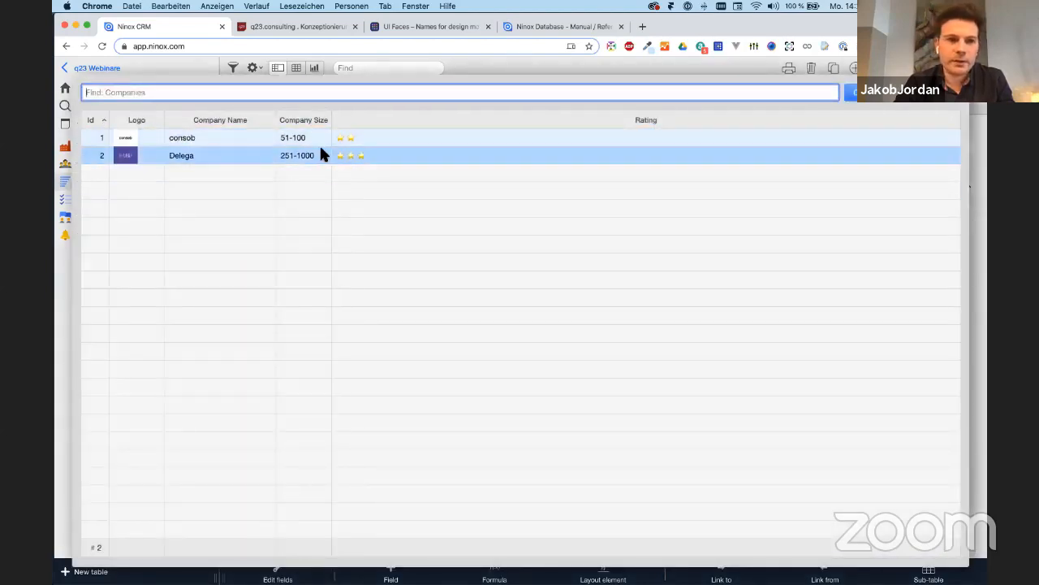
pyautogui.click(317, 136)
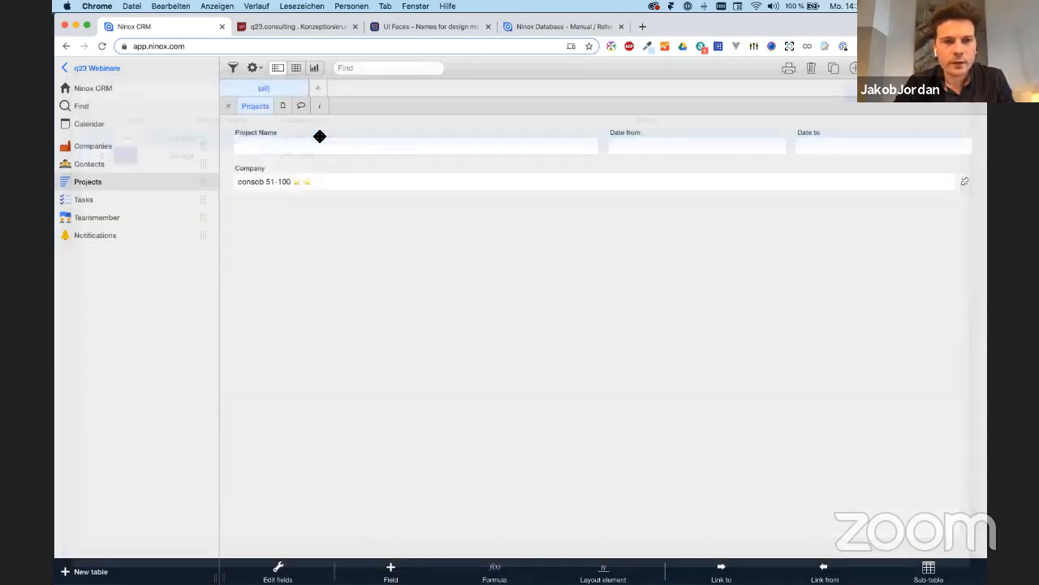
# Name the project "Project 1" and set its dates from 30.03.2020 to 05.04.2020
pyautogui.click(286, 145)
pyautogui.write('Project 1')
pyautogui.press('Tab')
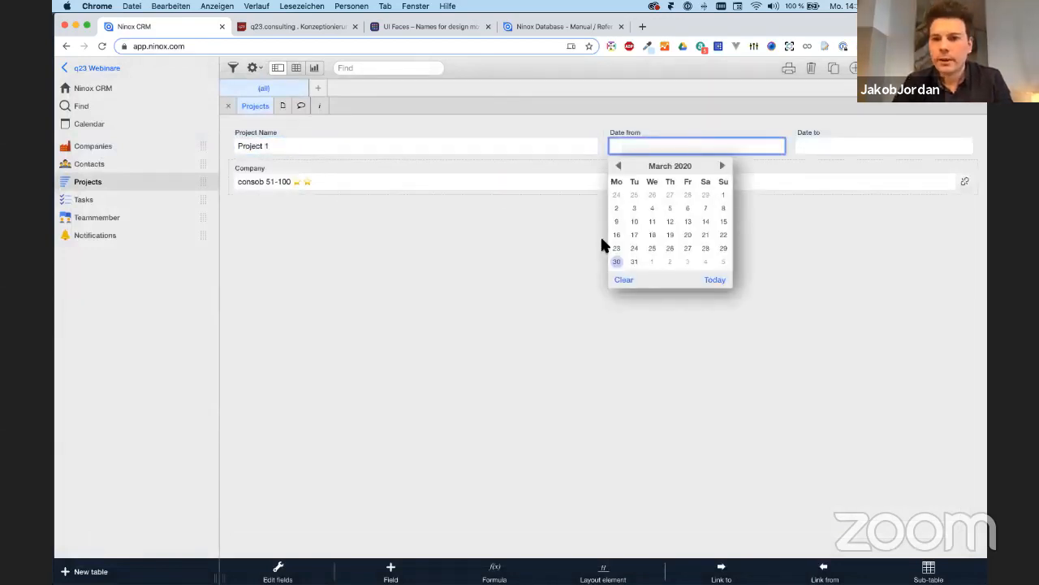
pyautogui.click(617, 261)
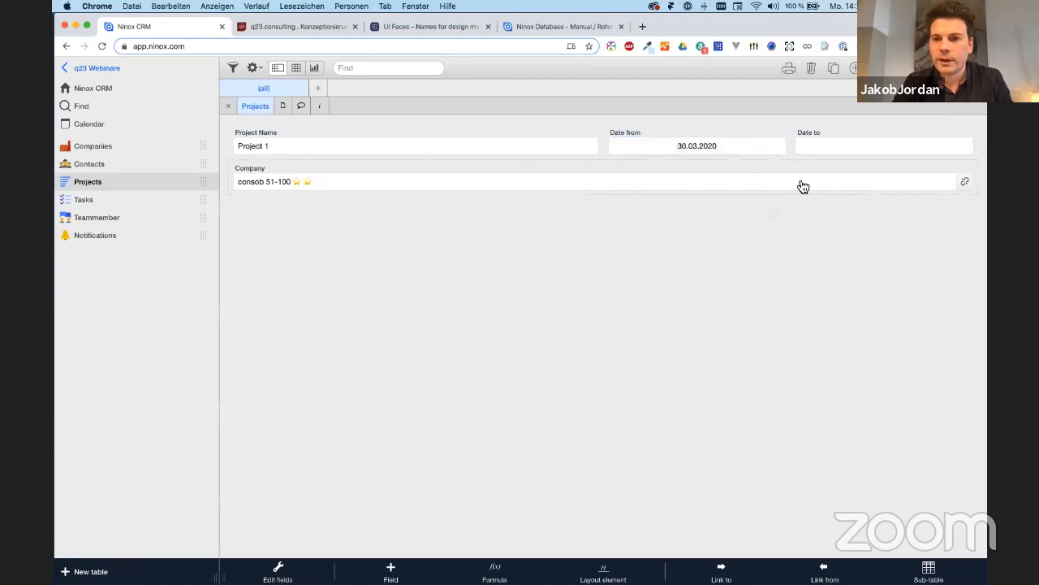
pyautogui.click(834, 147)
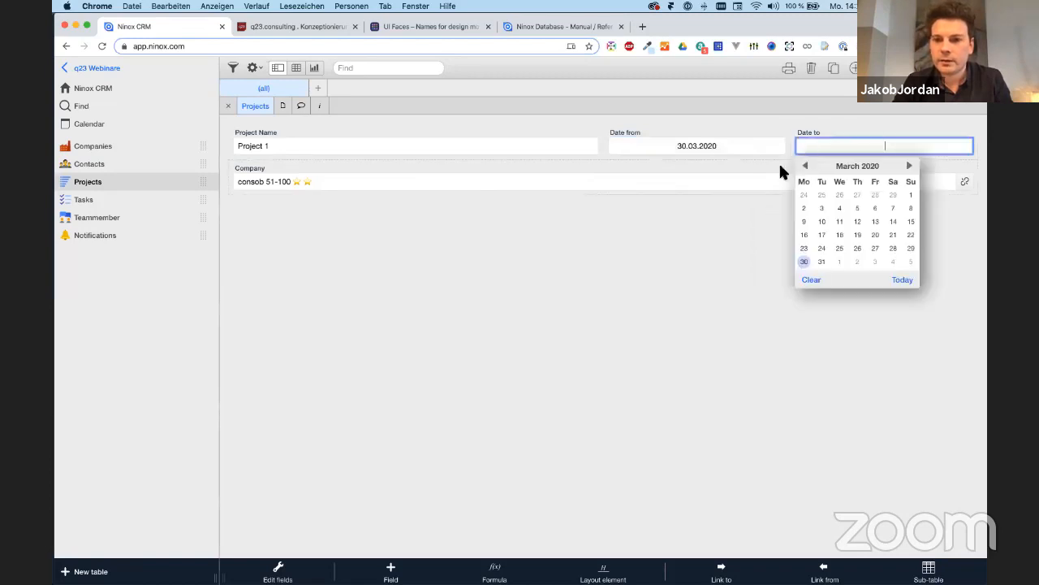
pyautogui.click(910, 261)
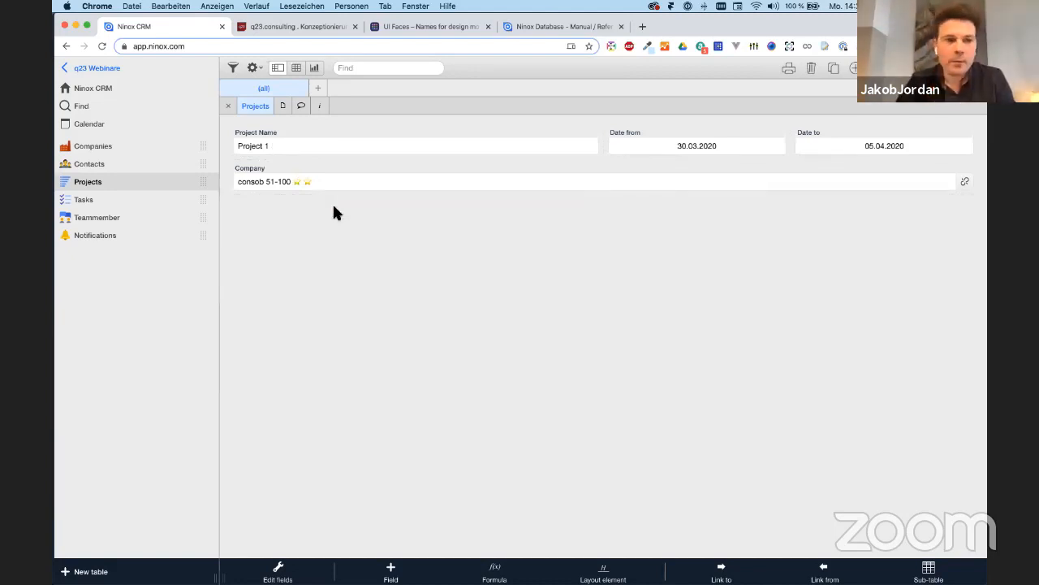
# Open the Teammember table, create a record and add a text field named "First Name" to its form
pyautogui.click(149, 217)
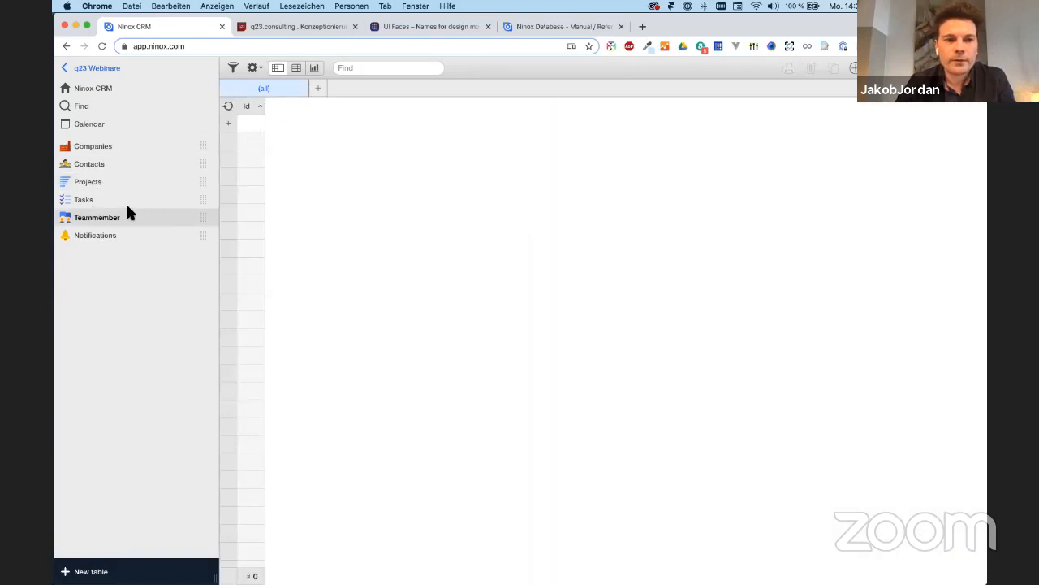
pyautogui.press('super+Tab')
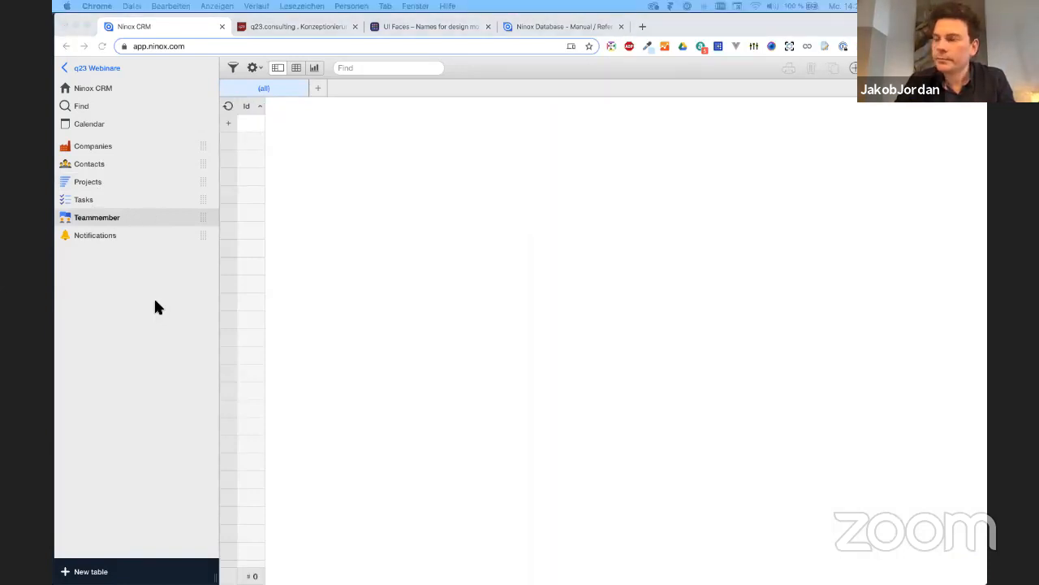
pyautogui.click(249, 116)
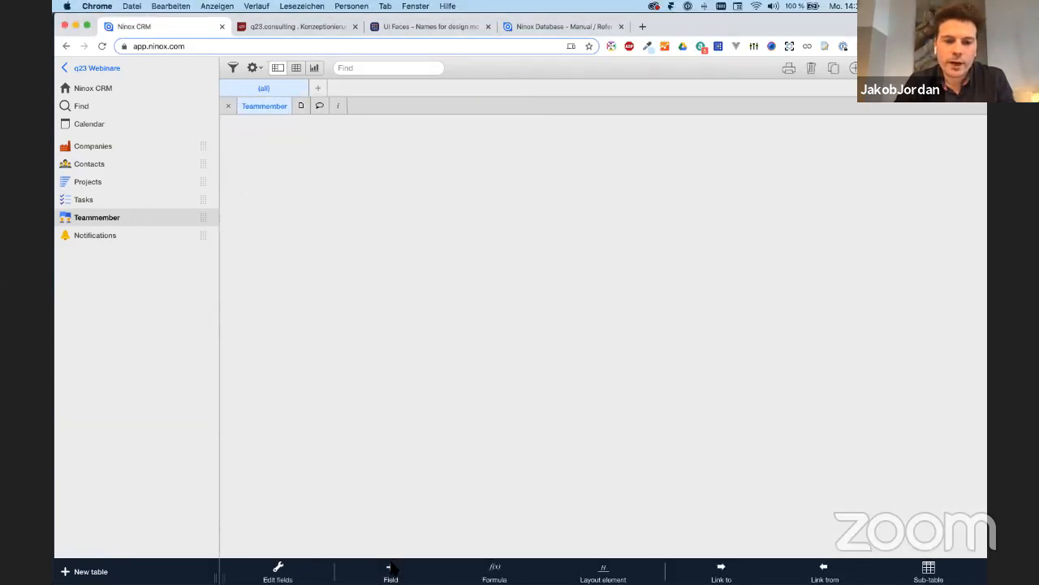
pyautogui.click(392, 570)
pyautogui.click(297, 223)
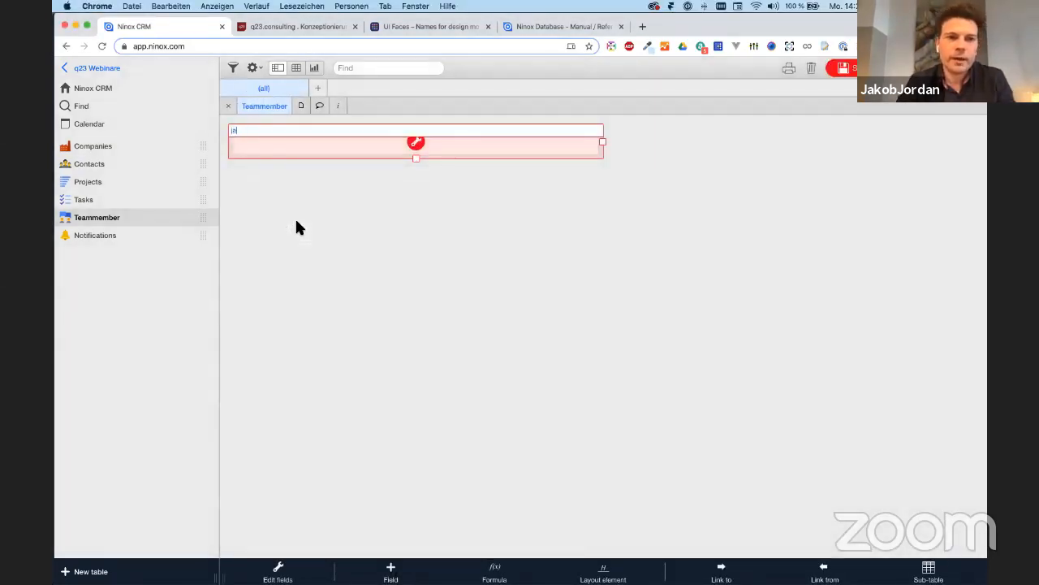
pyautogui.write('First Name')
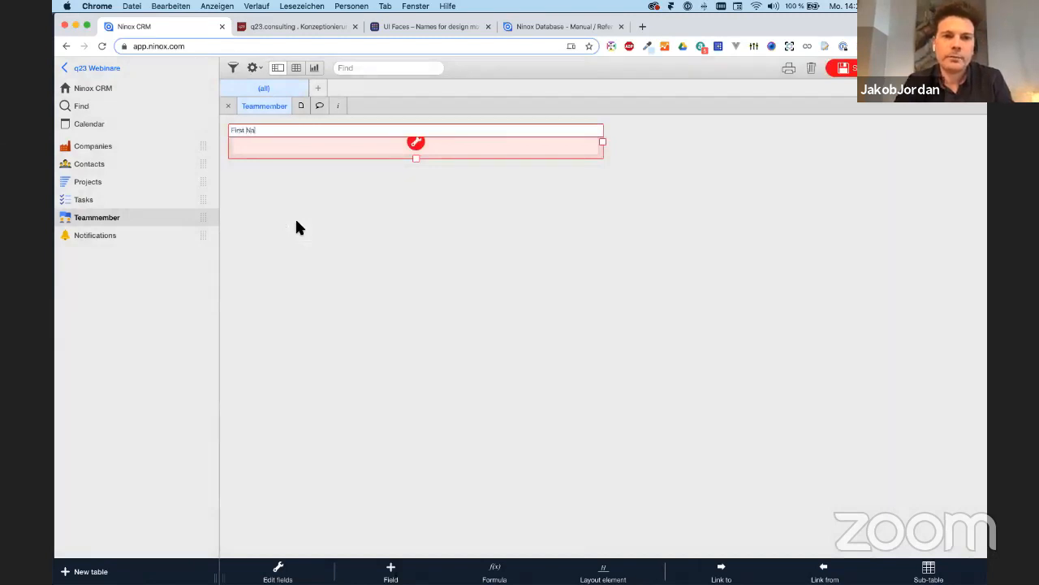
pyautogui.press('Return')
# Add a second text field named "Last Name" to the Teammember form
pyautogui.click(394, 570)
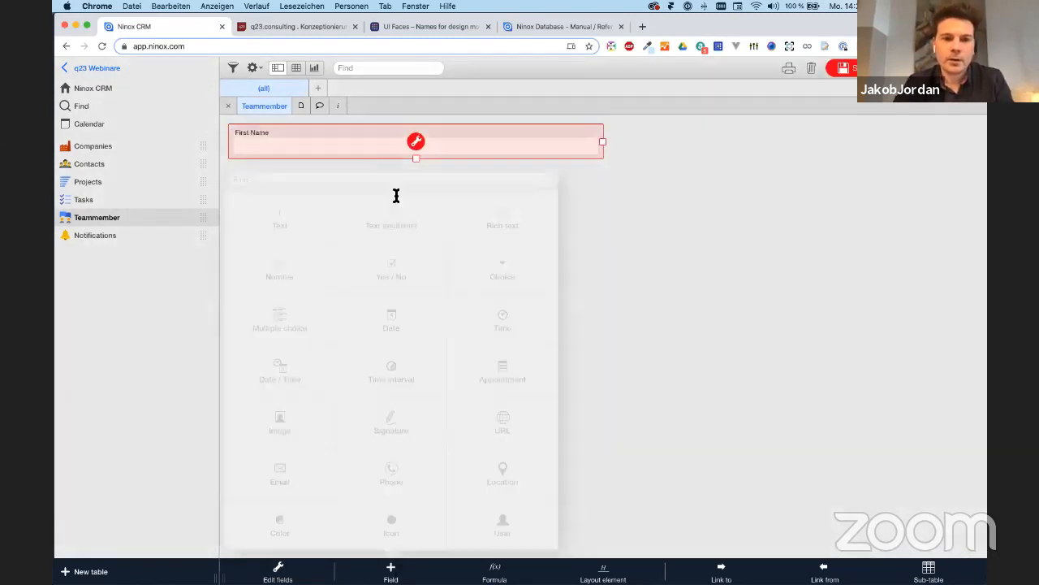
pyautogui.click(281, 216)
pyautogui.write('Last Name')
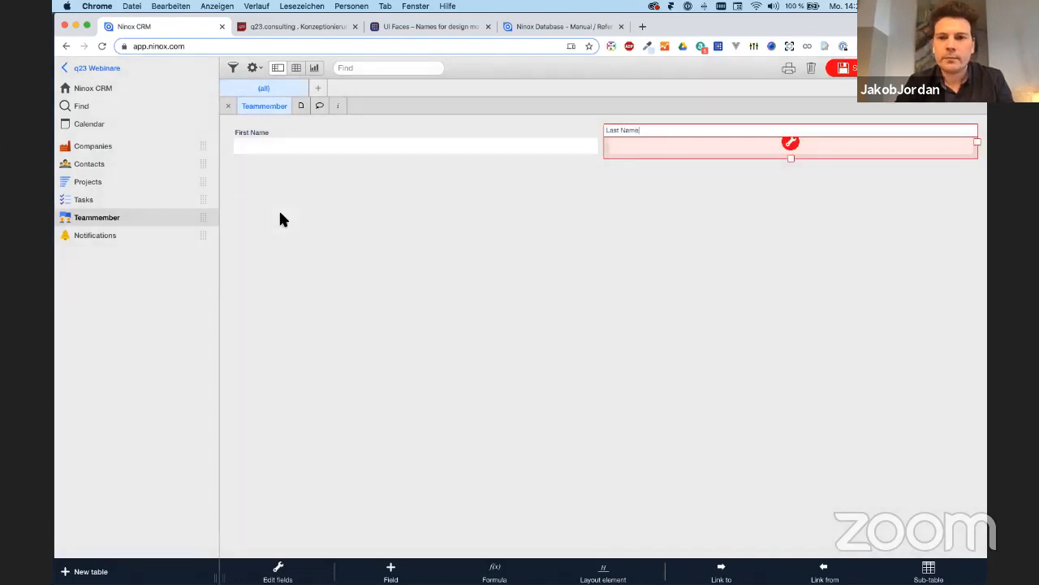
pyautogui.press('Return')
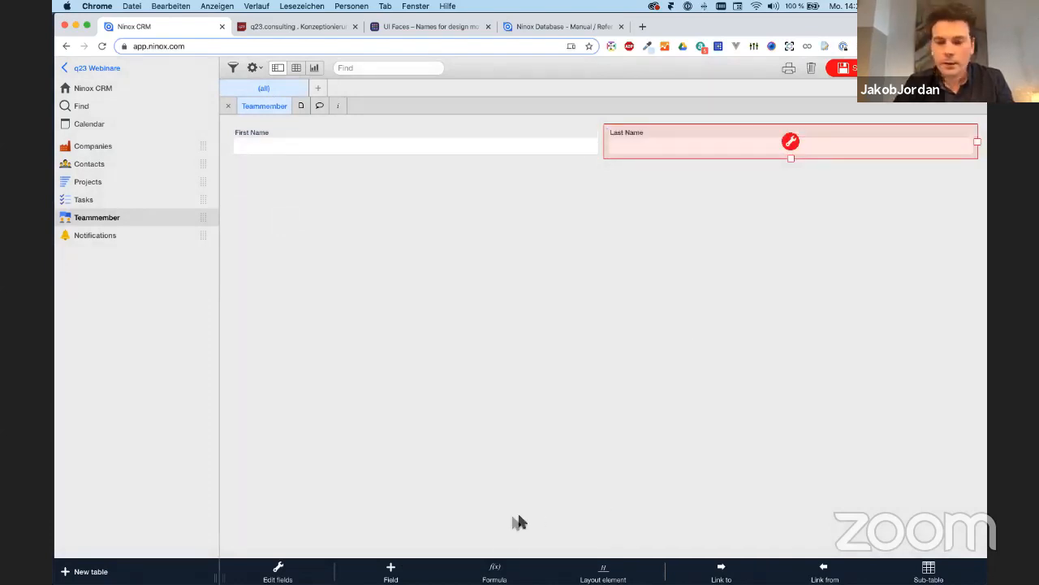
# Add a choice field named "Department" to the Teammember form
pyautogui.click(393, 573)
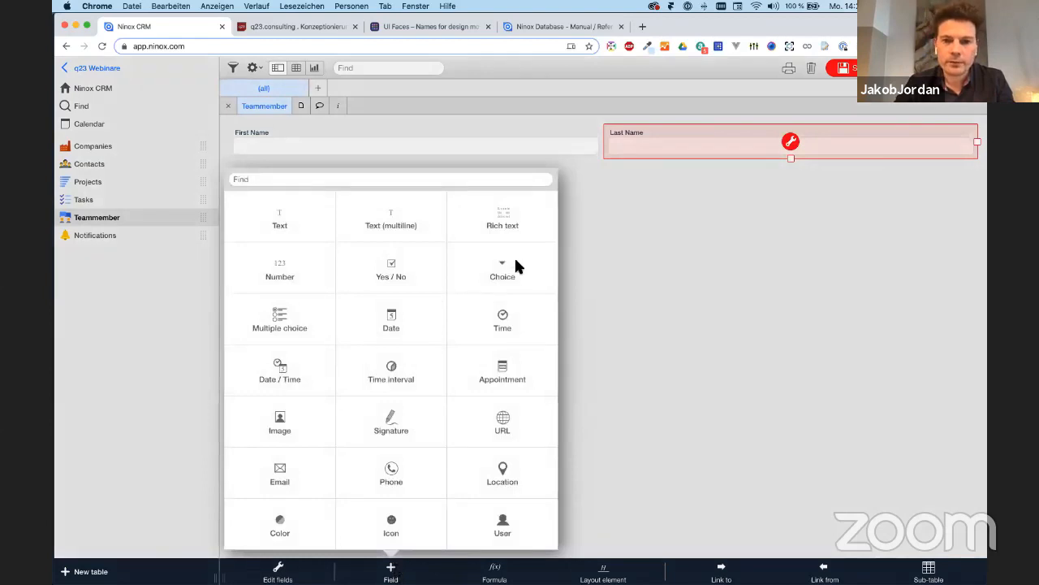
pyautogui.click(516, 266)
pyautogui.write('Deapr')
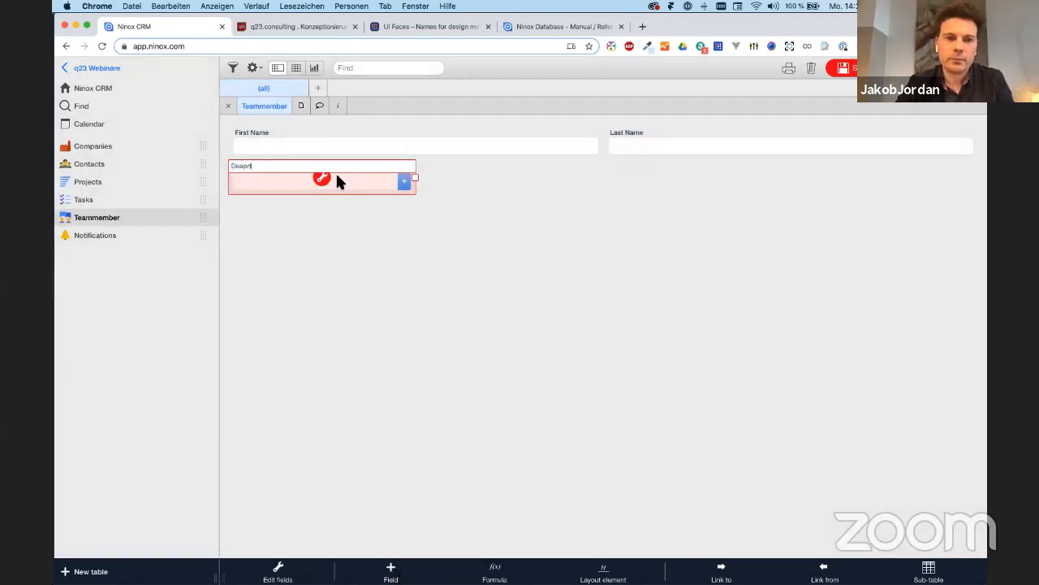
pyautogui.press('BackSpace')
pyautogui.press('BackSpace')
pyautogui.write('partmen')
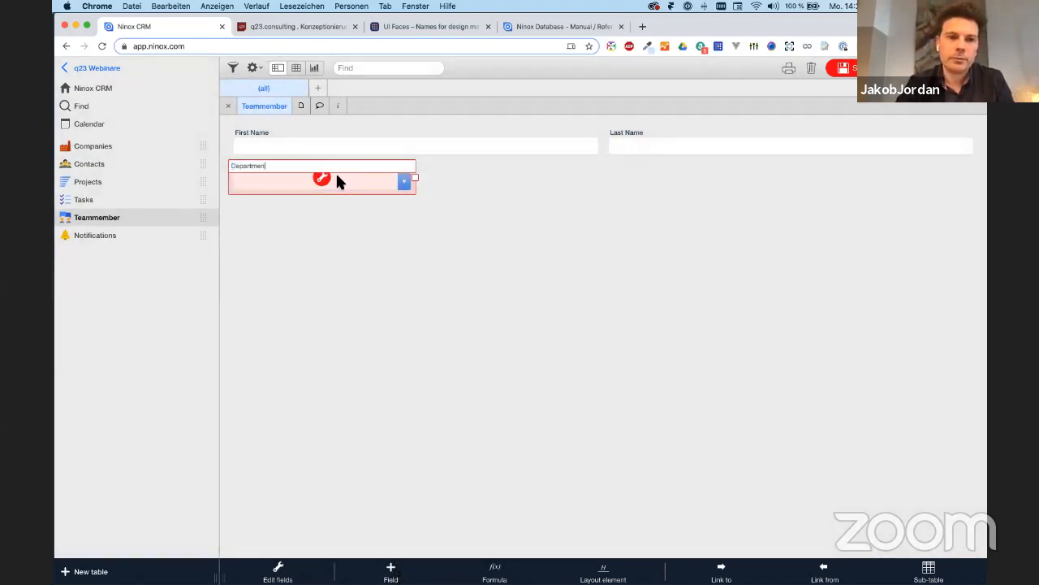
pyautogui.write('t')
pyautogui.press('Return')
pyautogui.press('super+Tab')
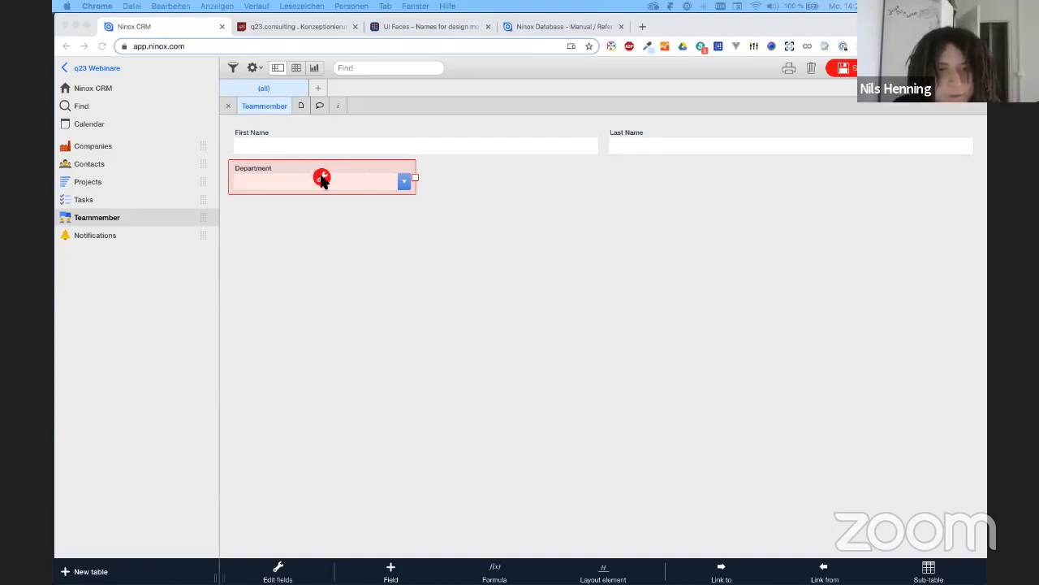
# Add the choice values Finance, HR and Projektmanagement to the Department field
pyautogui.click(321, 179)
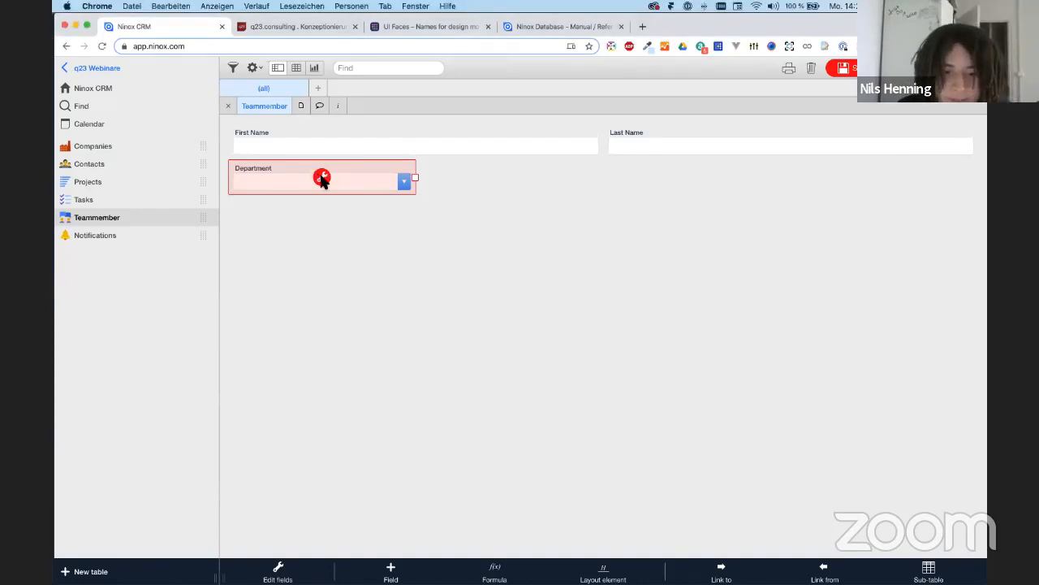
pyautogui.click(321, 179)
pyautogui.click(615, 134)
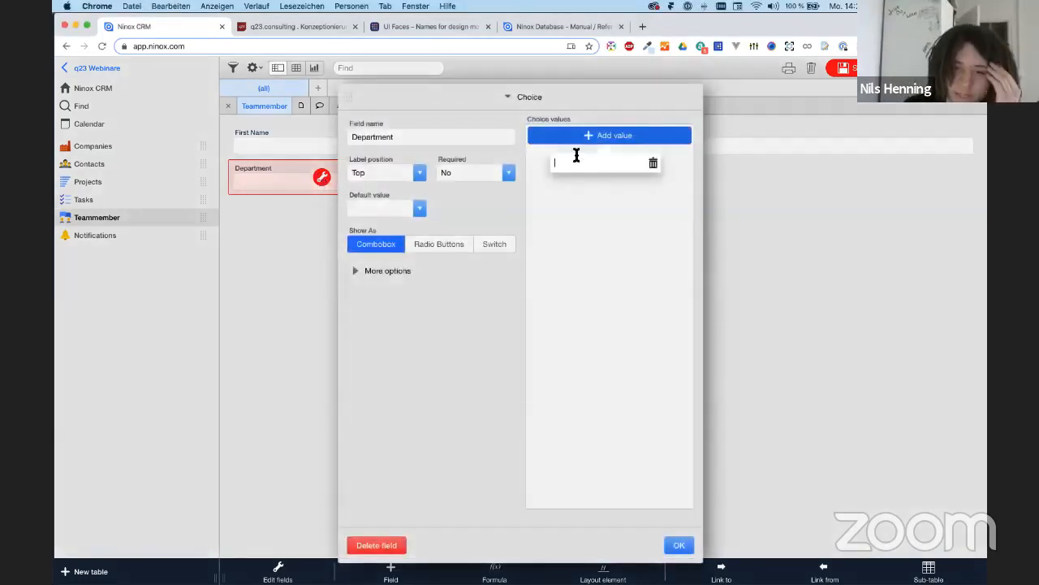
pyautogui.write('Financ')
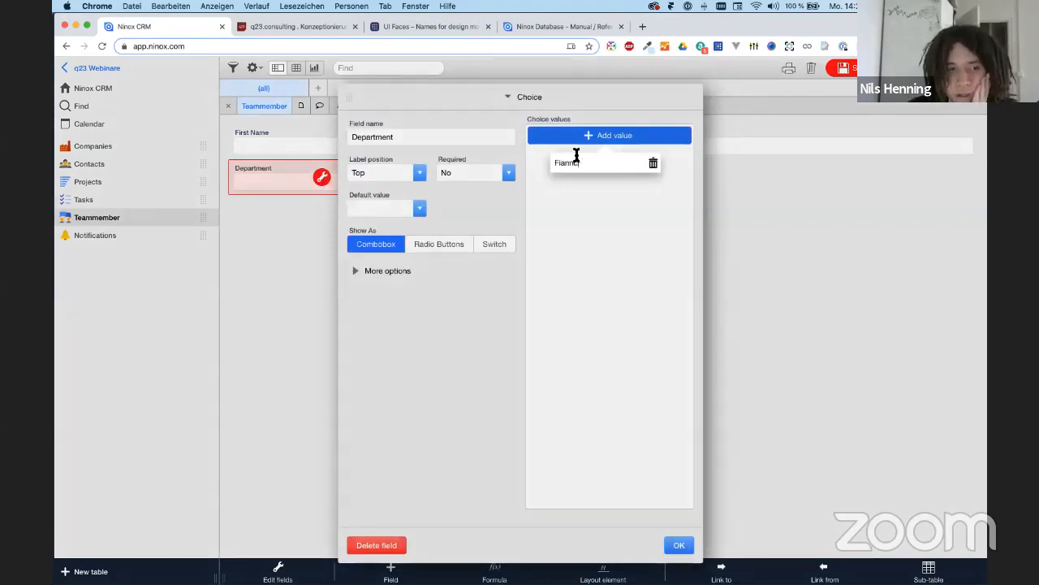
pyautogui.write('e')
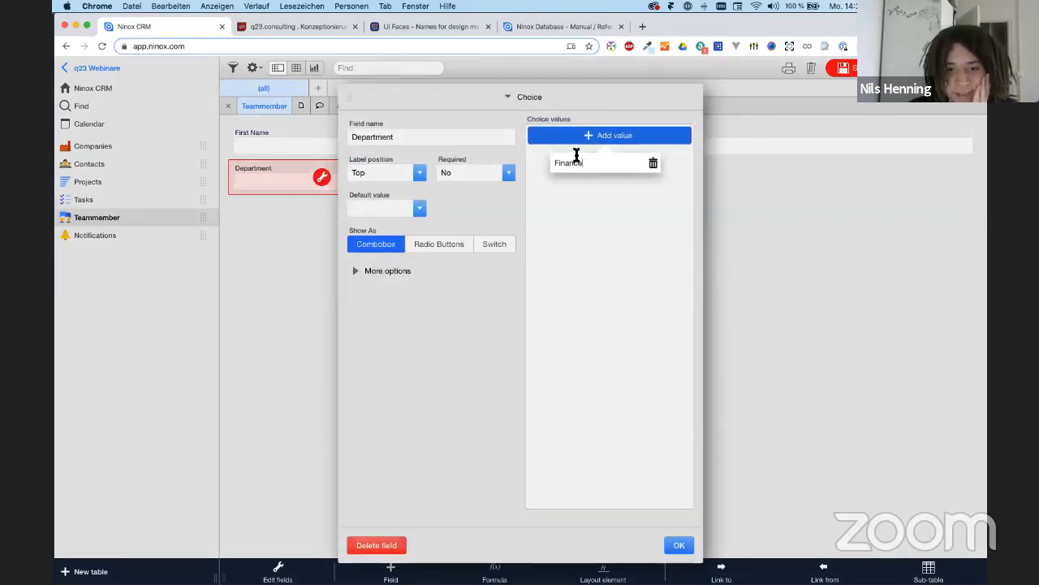
pyautogui.press('Return')
pyautogui.click(594, 157)
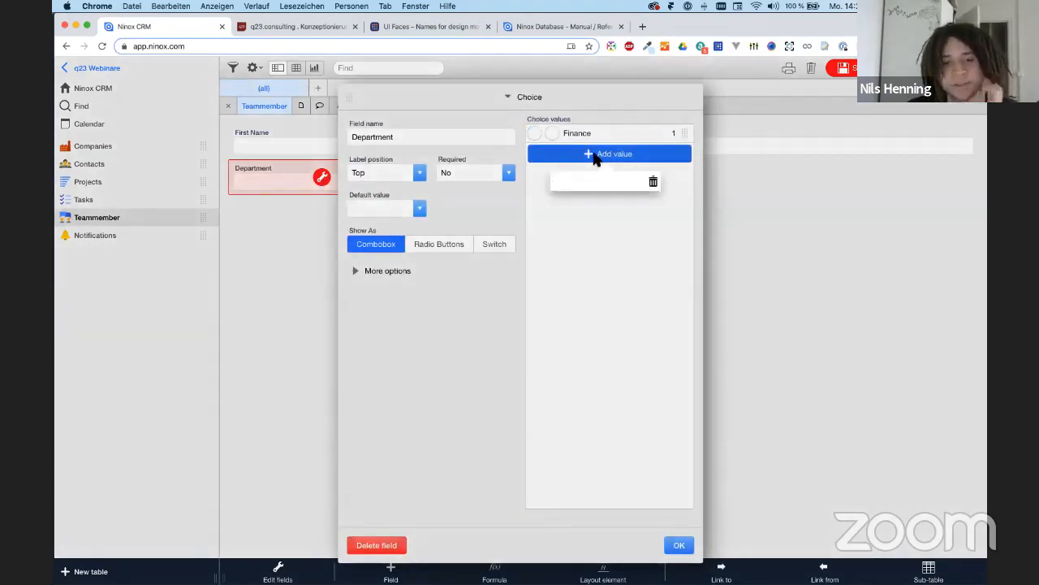
pyautogui.write('HR')
pyautogui.press('Return')
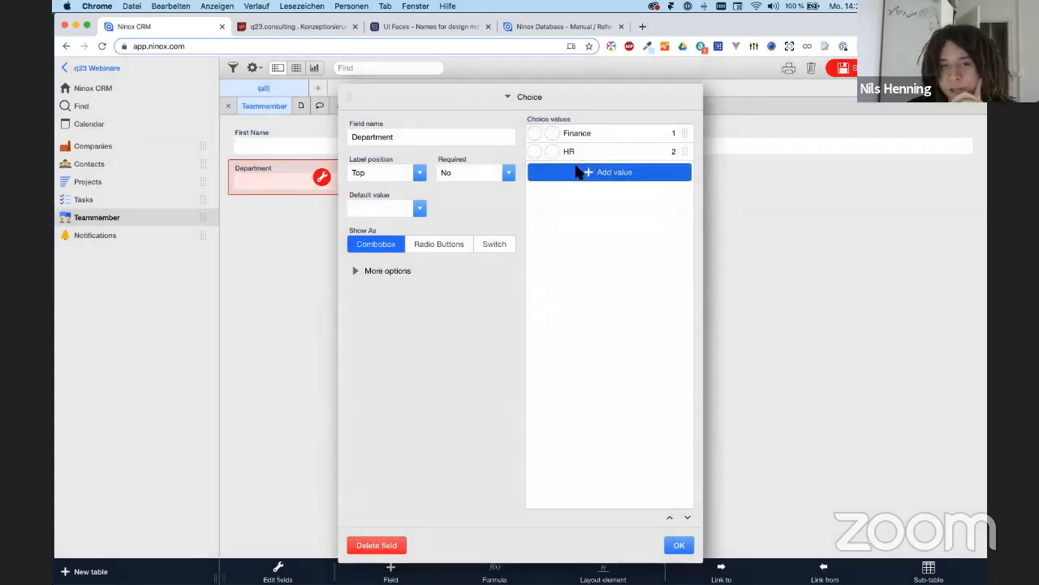
pyautogui.click(579, 172)
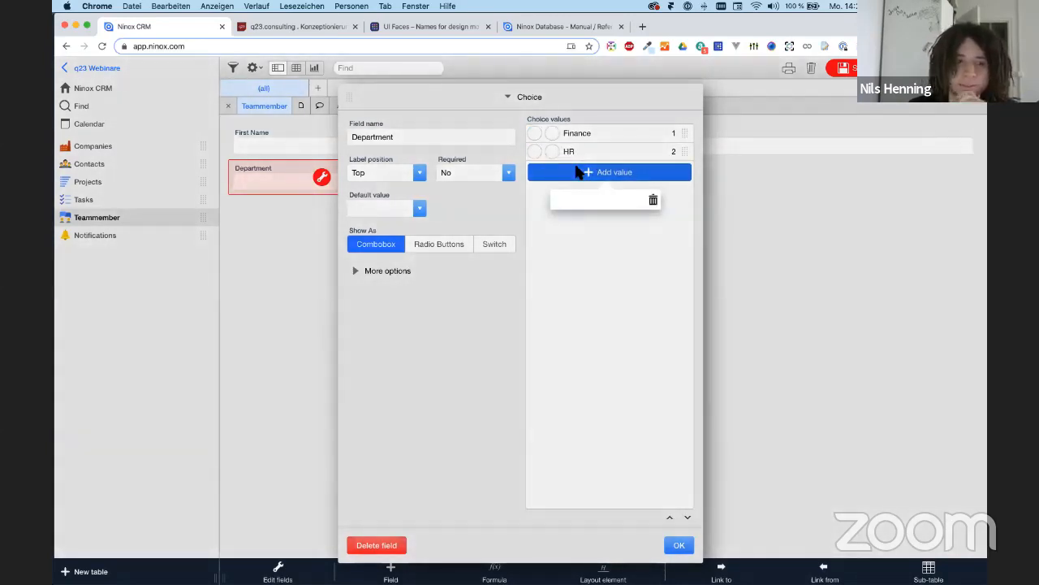
pyautogui.write('Projektmanage')
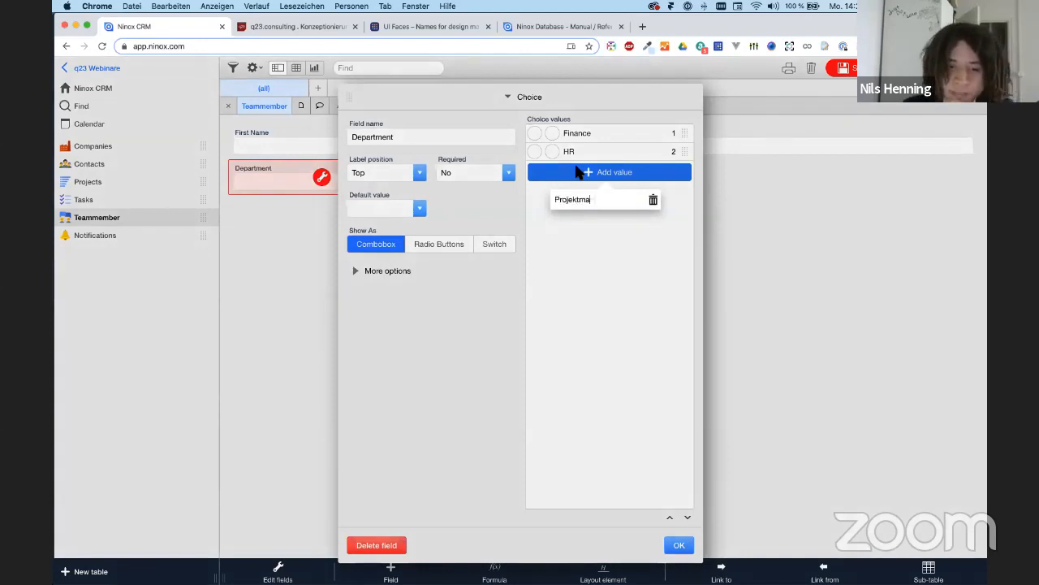
pyautogui.press('Return')
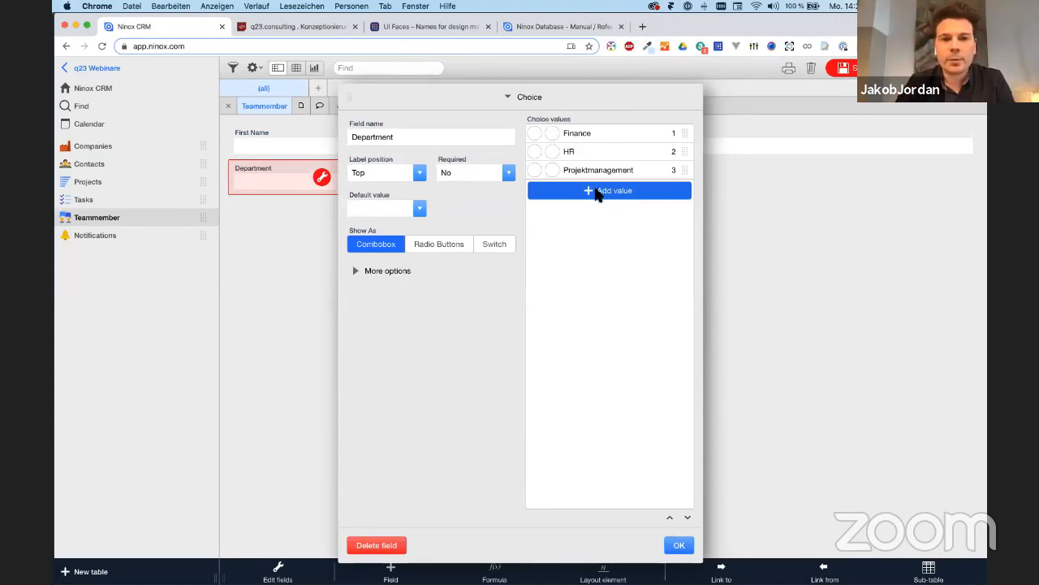
# Add the choice values Marketing and Sales to the Department field and save the Teammember form changes
pyautogui.click(595, 190)
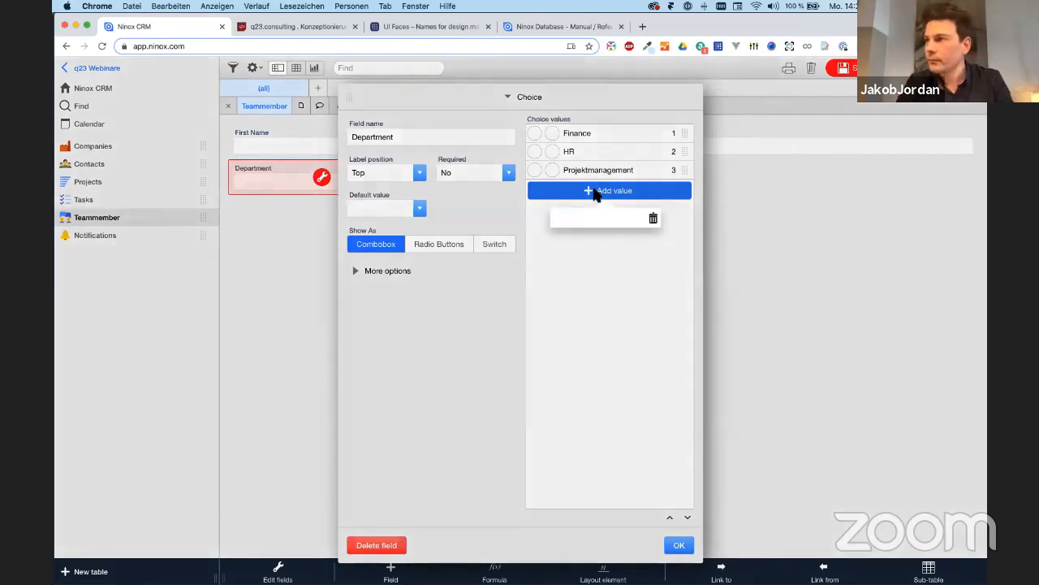
pyautogui.write('Marketing')
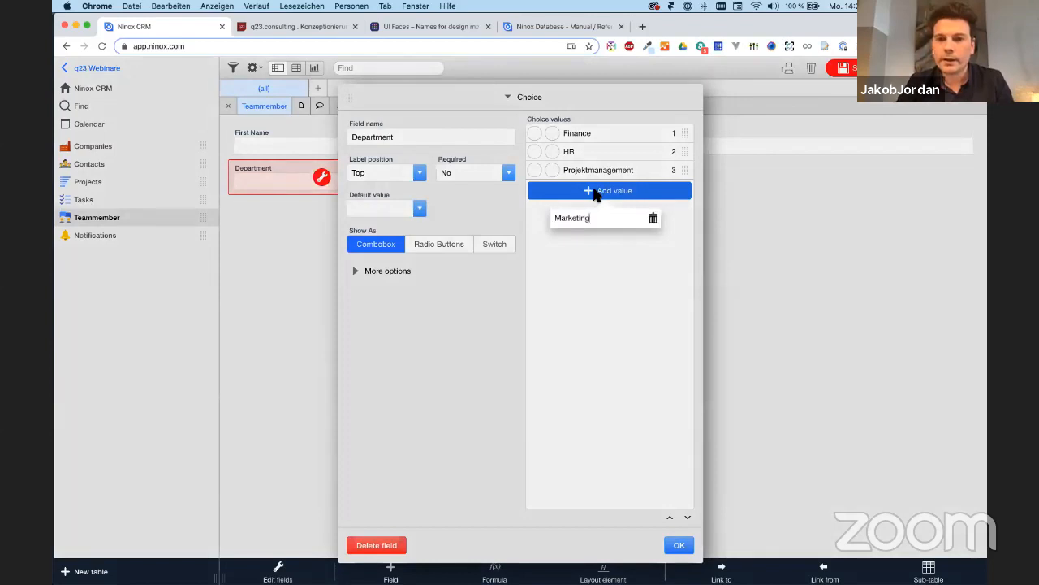
pyautogui.press('Return')
pyautogui.click(597, 210)
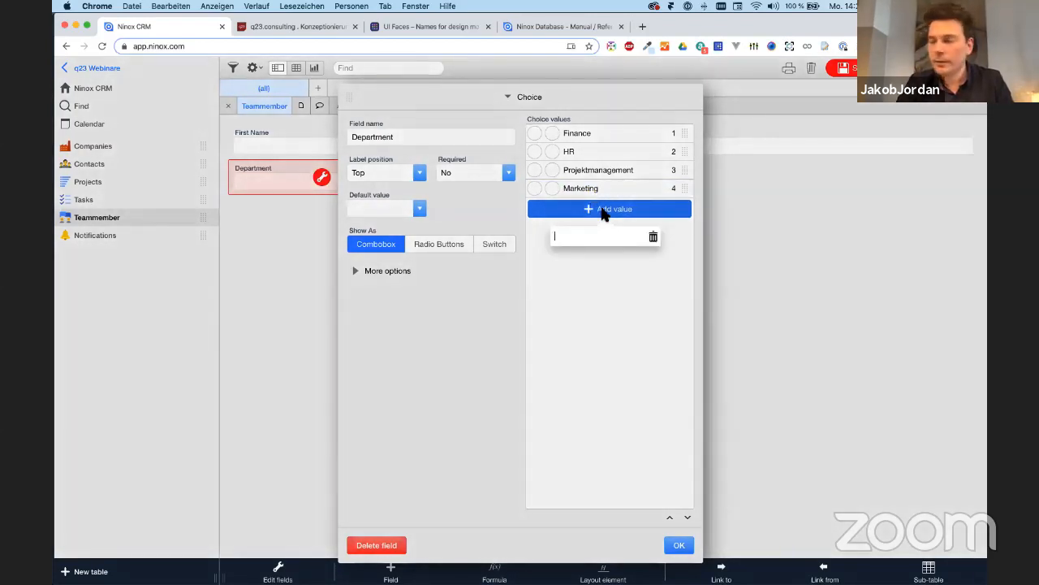
pyautogui.write('Sales')
pyautogui.press('Return')
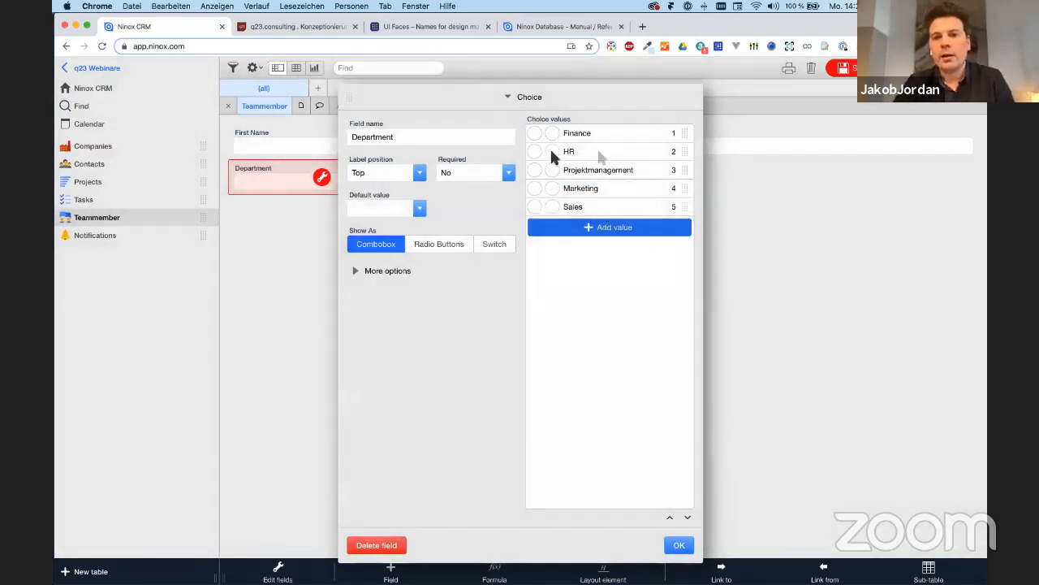
pyautogui.click(679, 546)
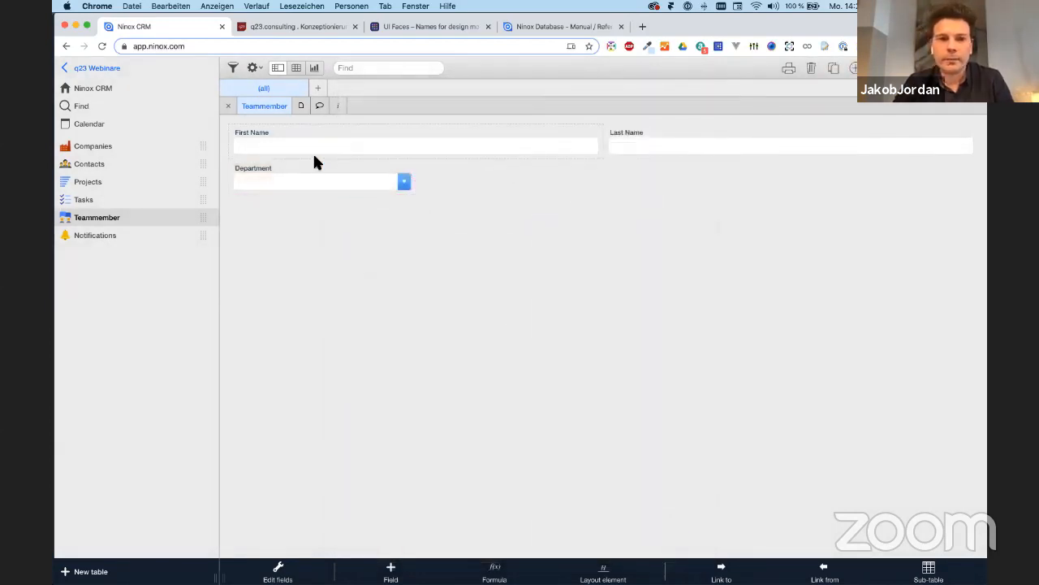
pyautogui.click(322, 176)
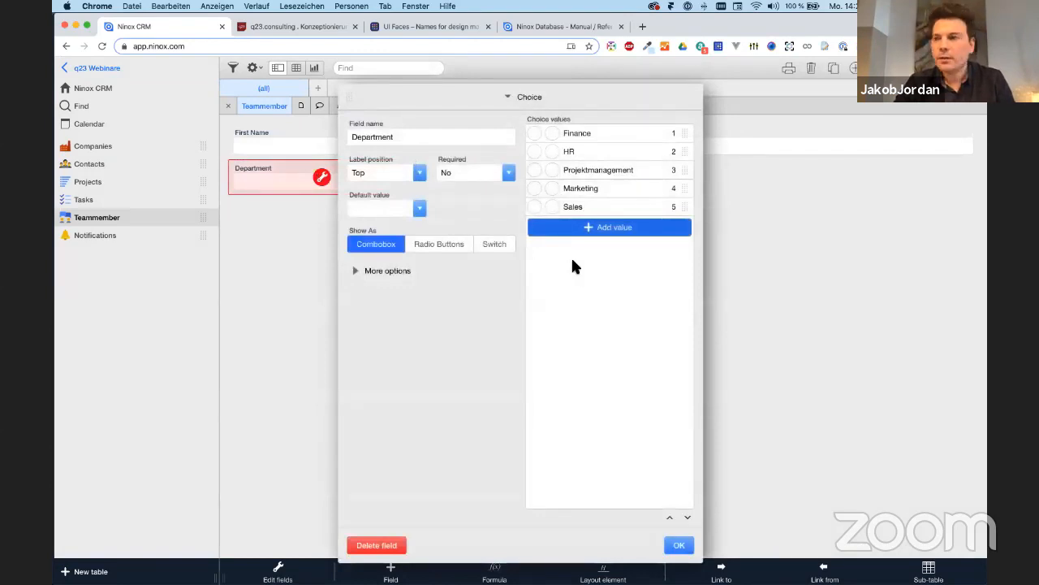
pyautogui.click(680, 547)
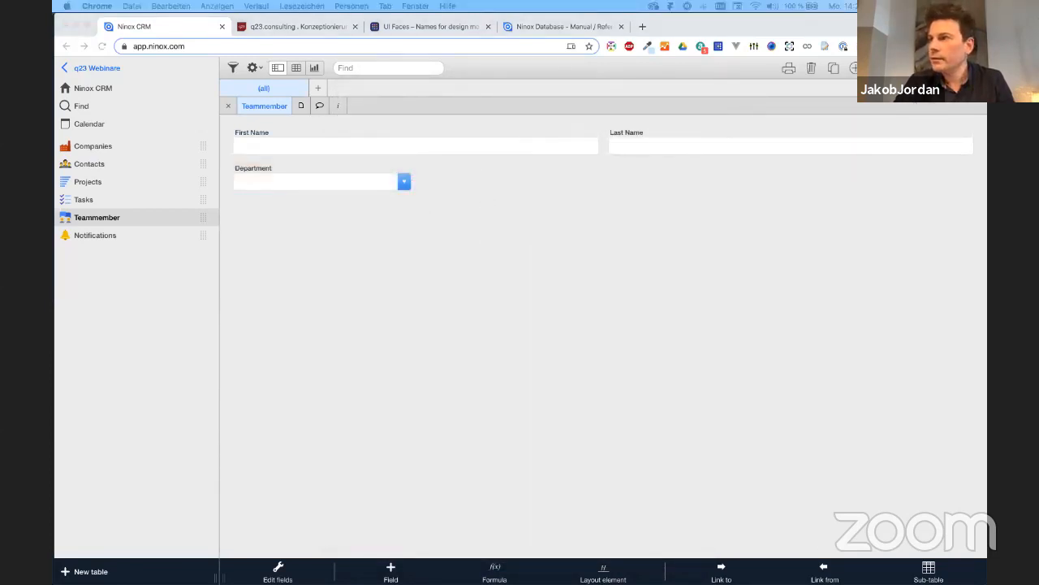
# Fill in the team member's first and last name and set the department to Marketing
pyautogui.click(357, 147)
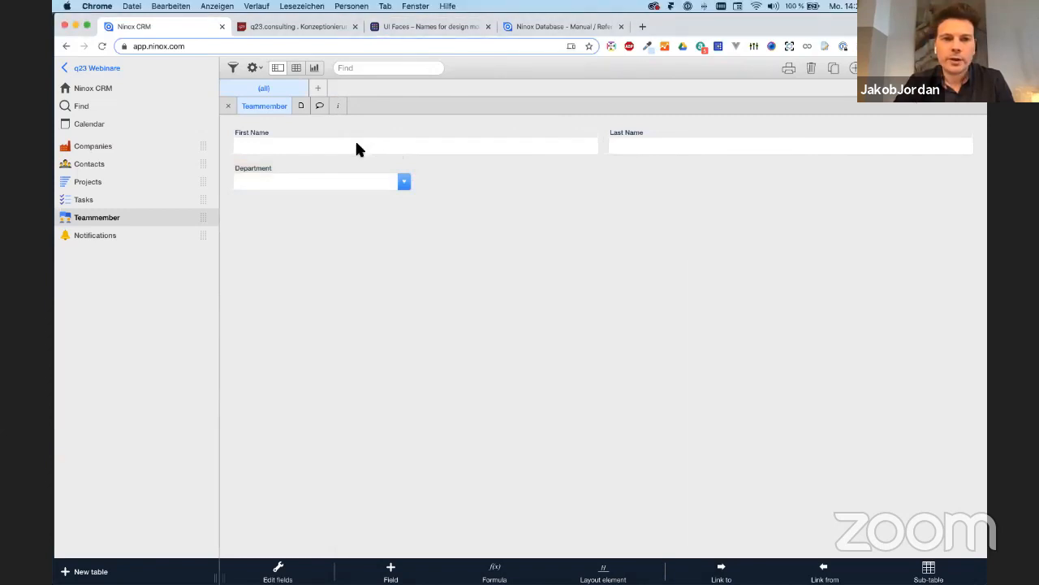
pyautogui.click(357, 147)
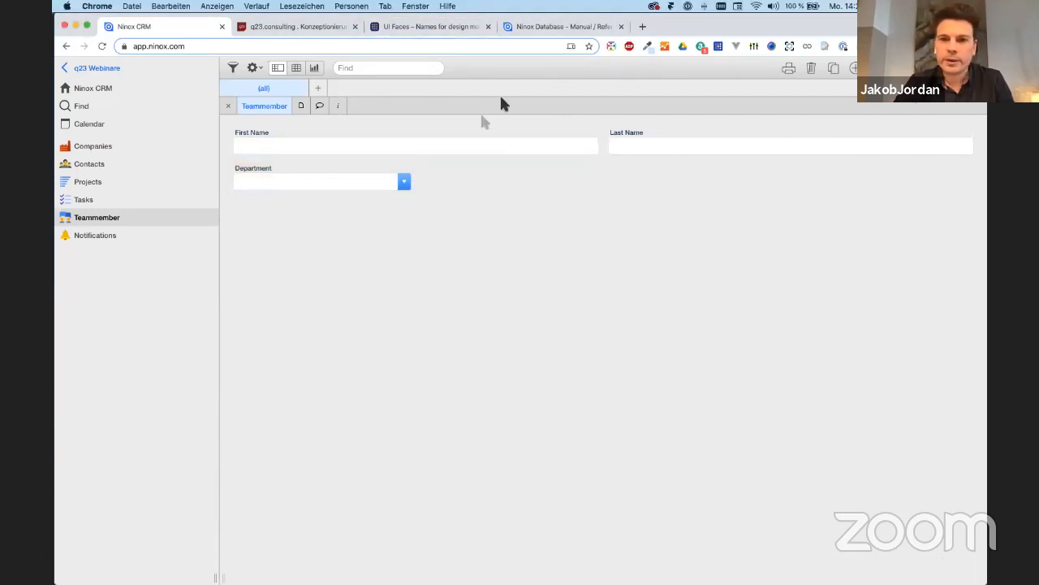
pyautogui.click(460, 145)
pyautogui.write('J')
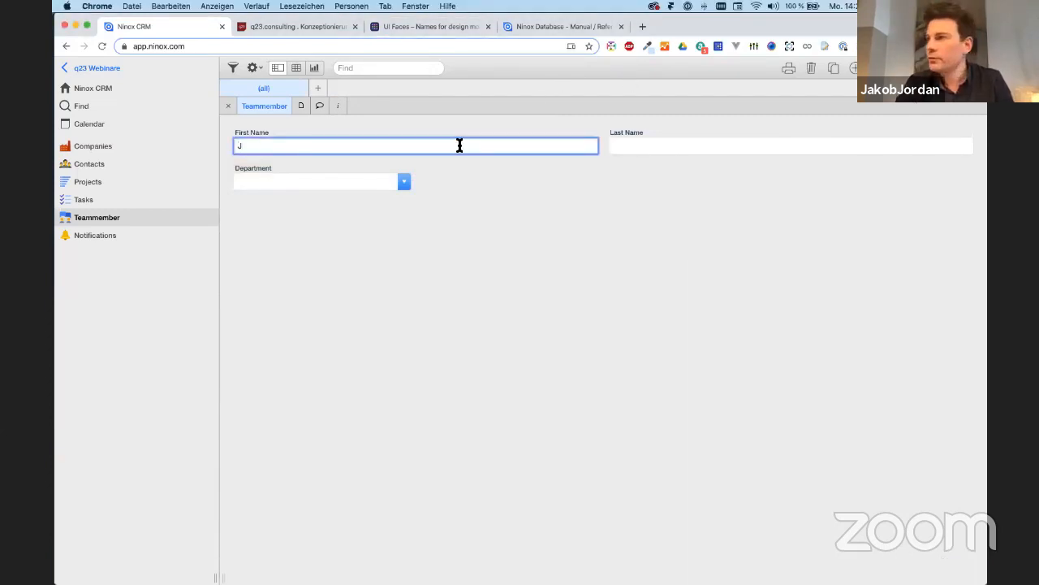
pyautogui.write('oshua')
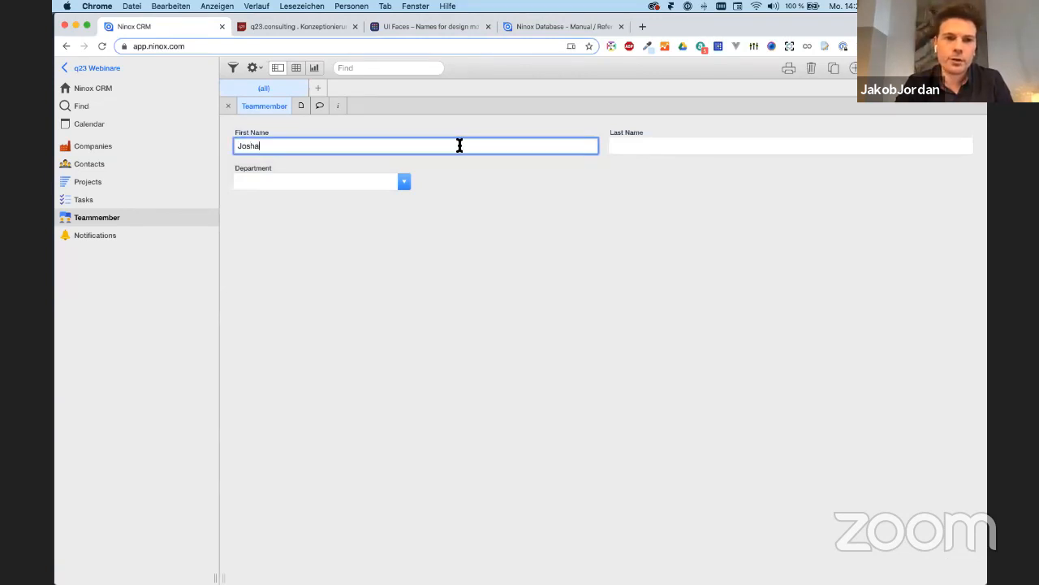
pyautogui.press('Tab')
pyautogui.write('Wilson')
pyautogui.click(348, 178)
pyautogui.click(285, 274)
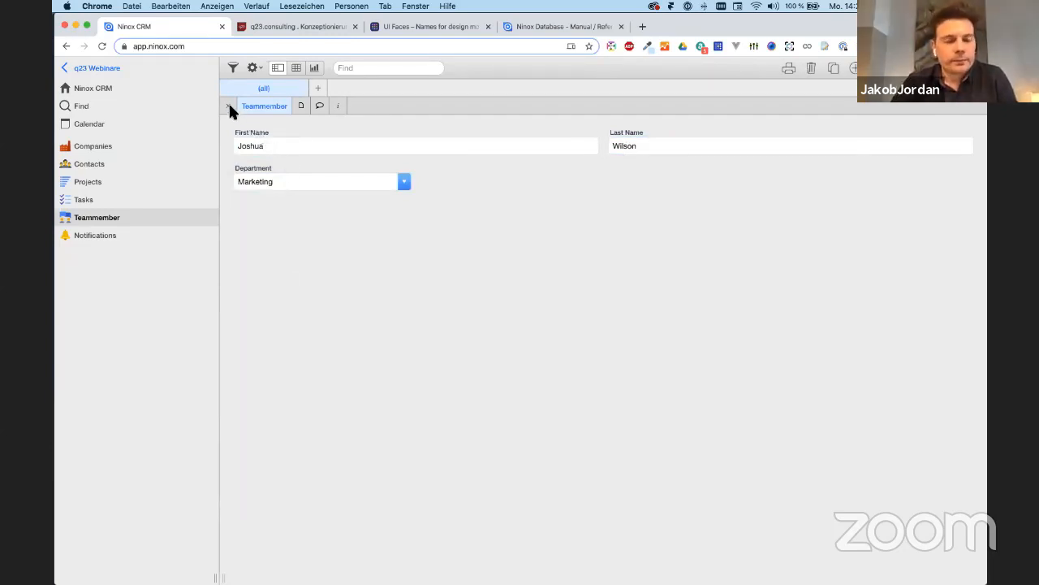
# Link the Projects form to the Teammember table, save the form, and assign the existing team member record to Project 1
pyautogui.click(102, 179)
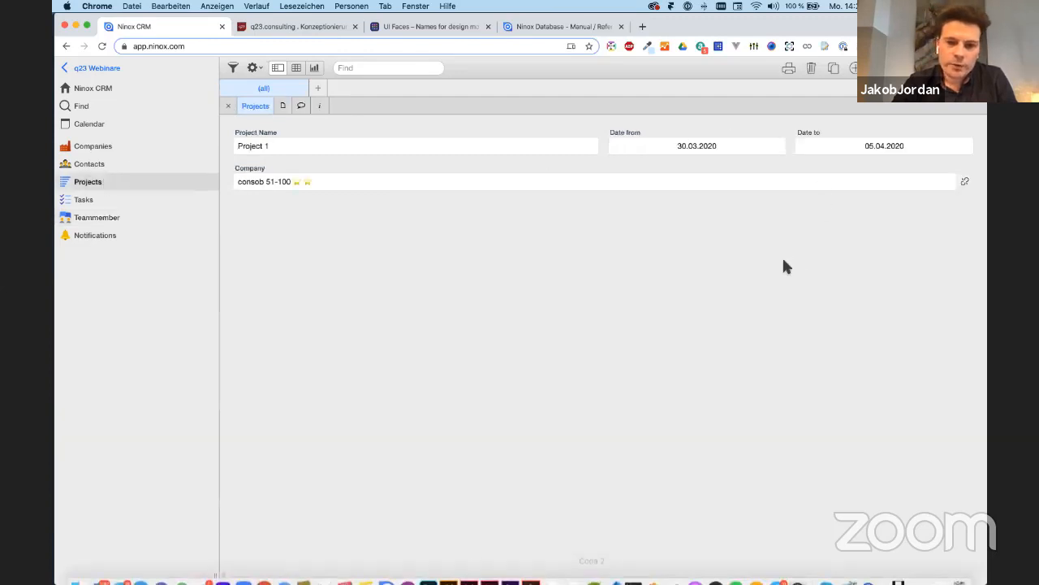
pyautogui.click(973, 68)
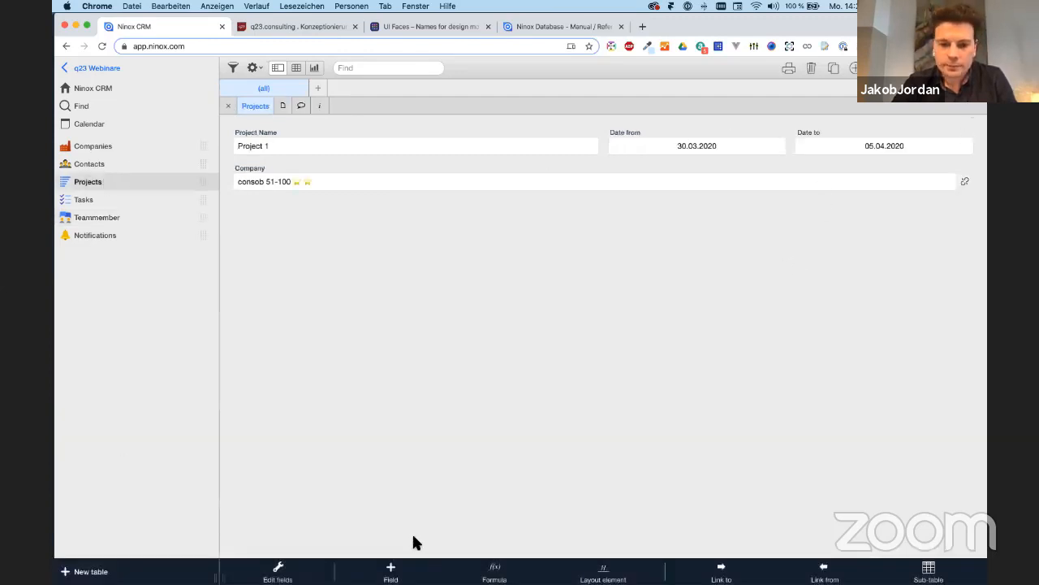
pyautogui.click(722, 570)
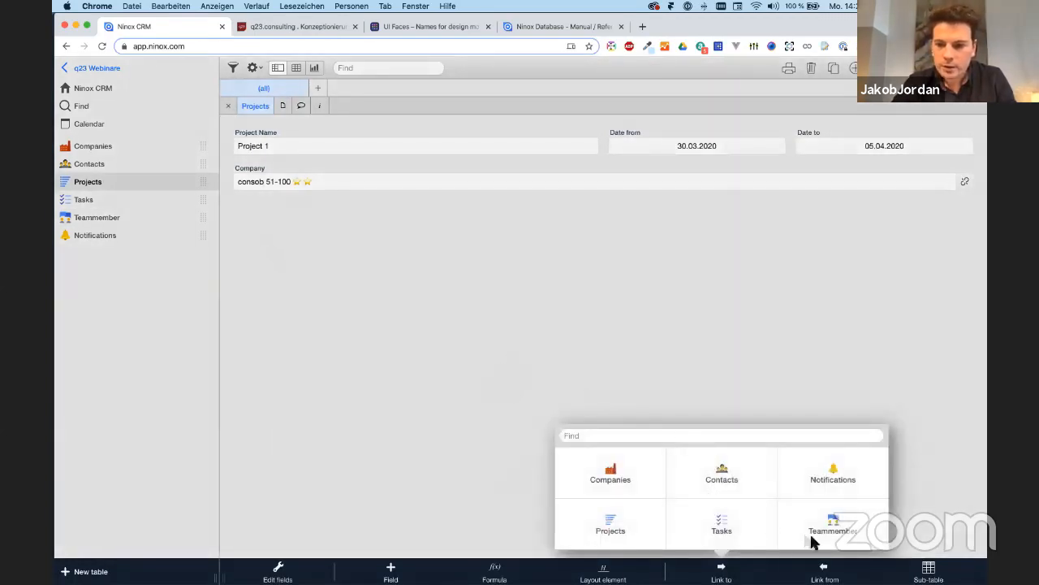
pyautogui.click(836, 527)
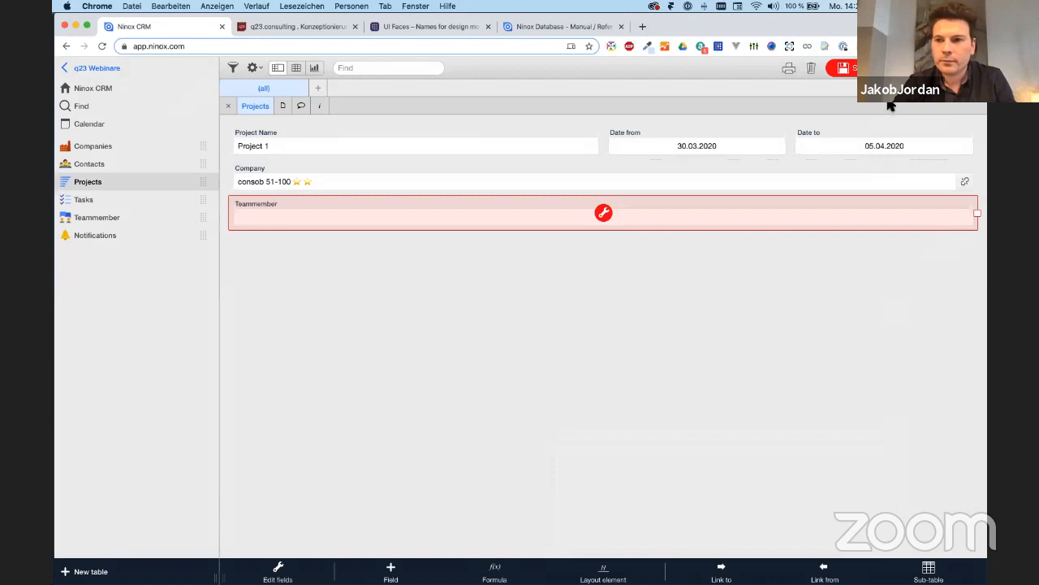
pyautogui.click(849, 68)
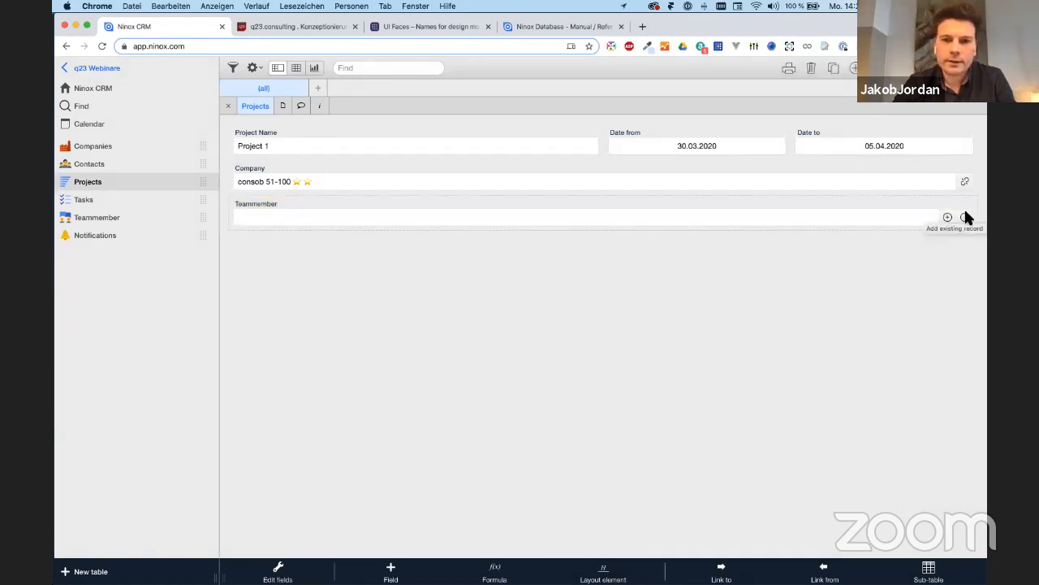
pyautogui.click(966, 217)
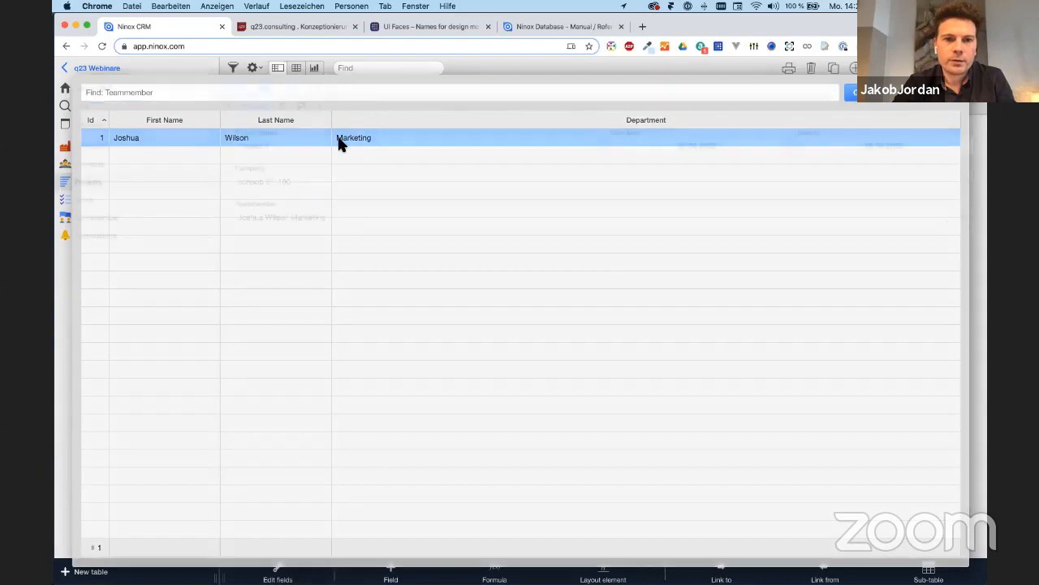
pyautogui.click(340, 139)
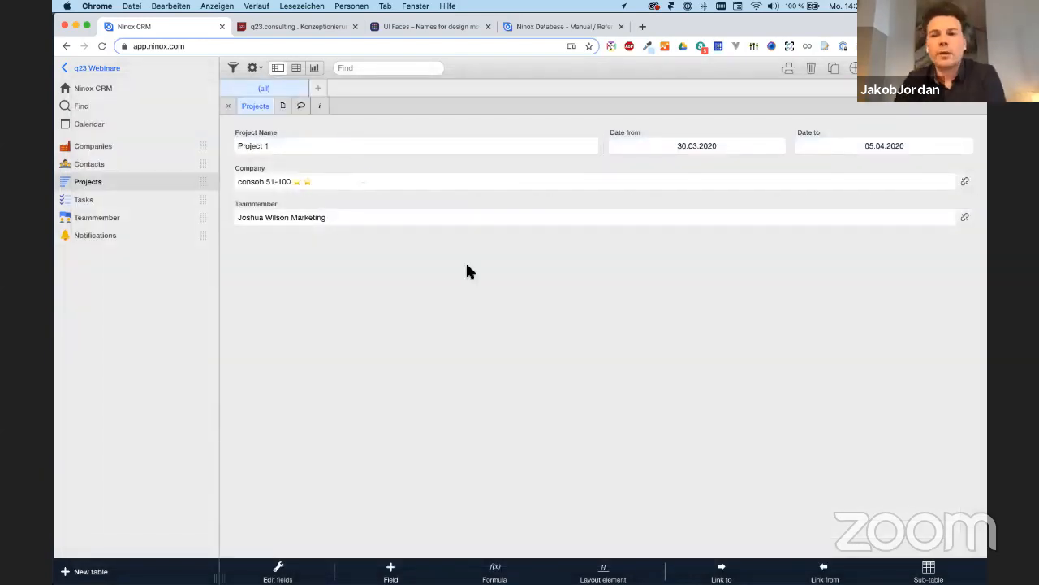
# Rename the Teammember link field on the Projects form to "Project Owner" and save the form changes
pyautogui.click(279, 204)
pyautogui.write('Project:')
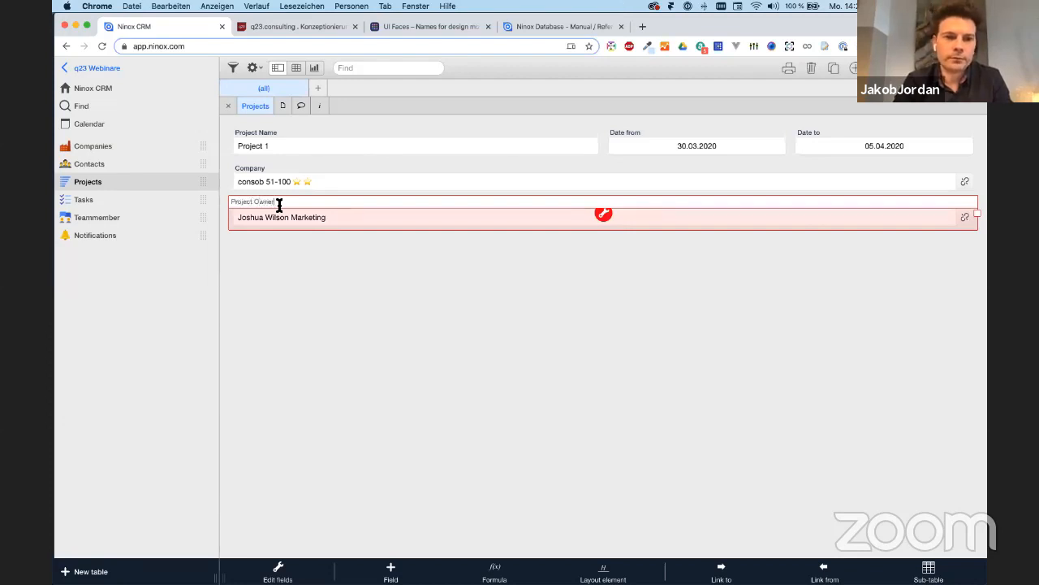
pyautogui.press('Return')
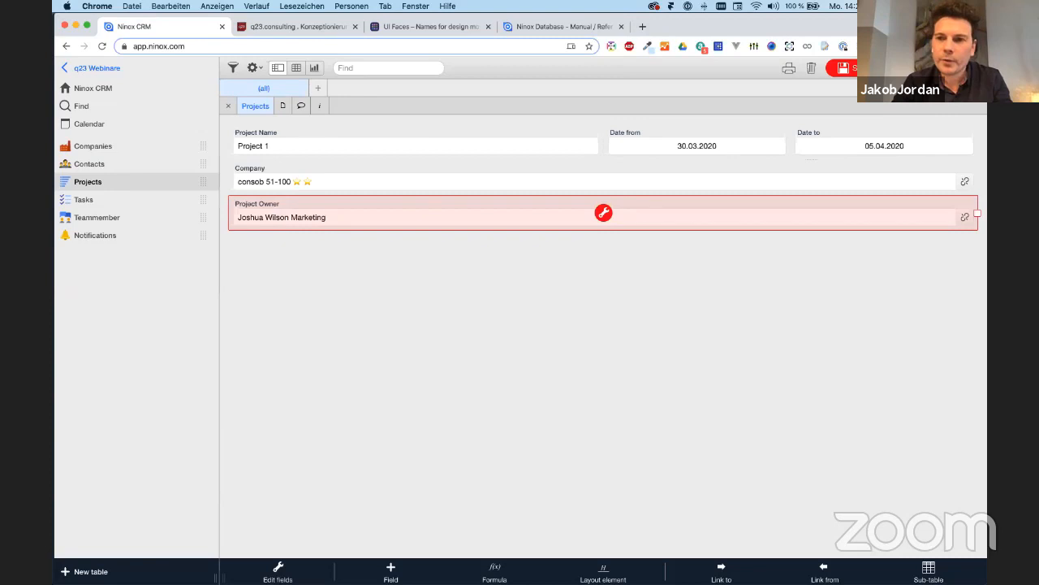
pyautogui.click(875, 68)
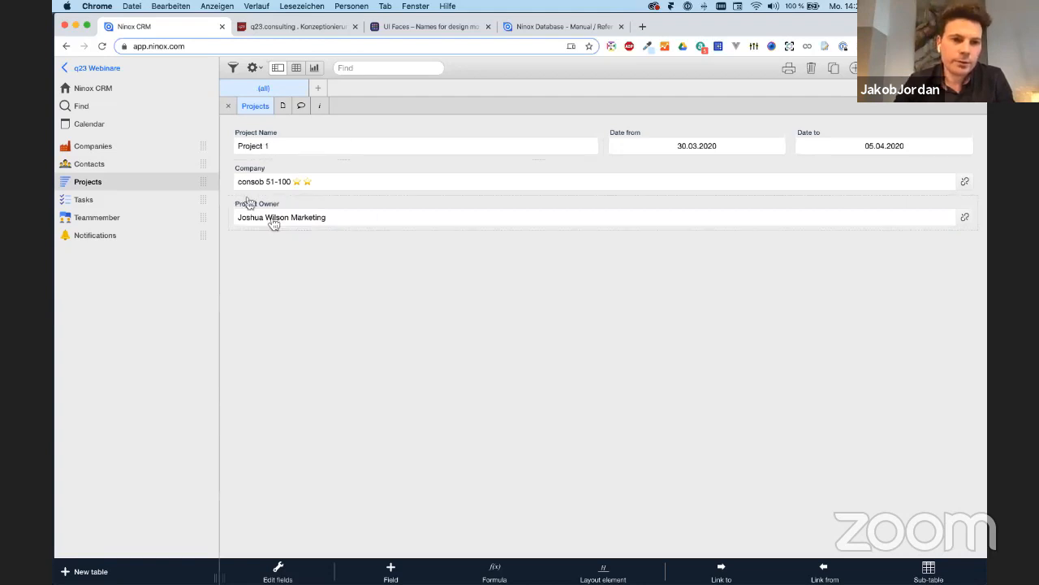
# Narrow the Company field to half the form width, place the Project Owner field beside it, and save the Projects layout
pyautogui.click(273, 204)
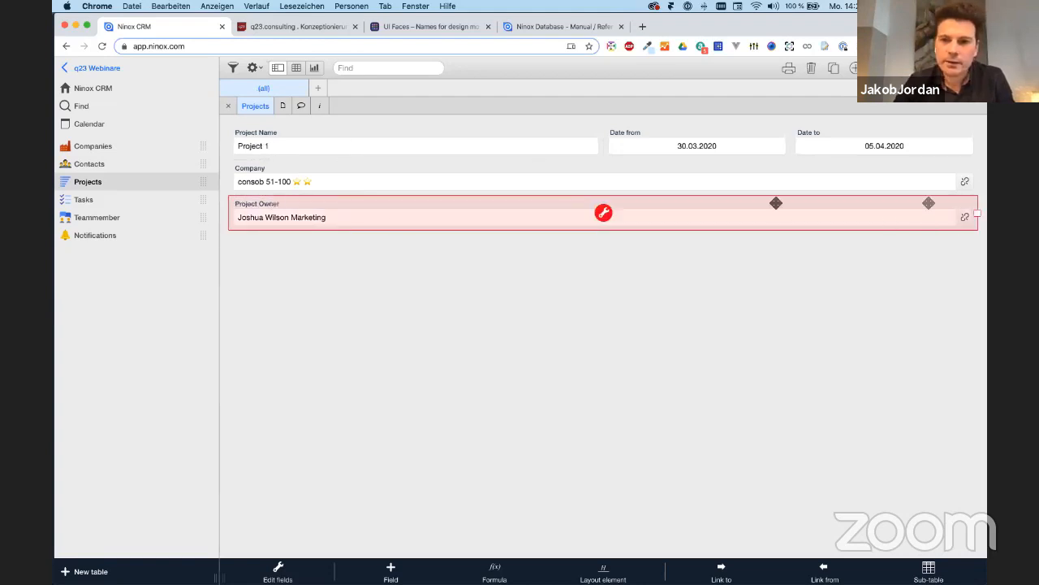
pyautogui.click(518, 168)
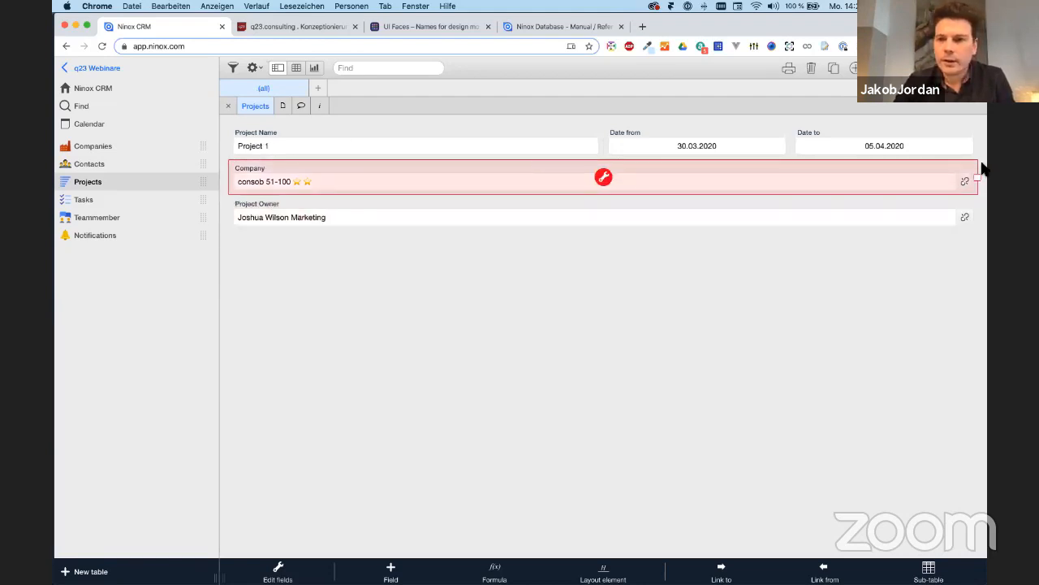
pyautogui.moveTo(980, 176); pyautogui.dragTo(590, 177)
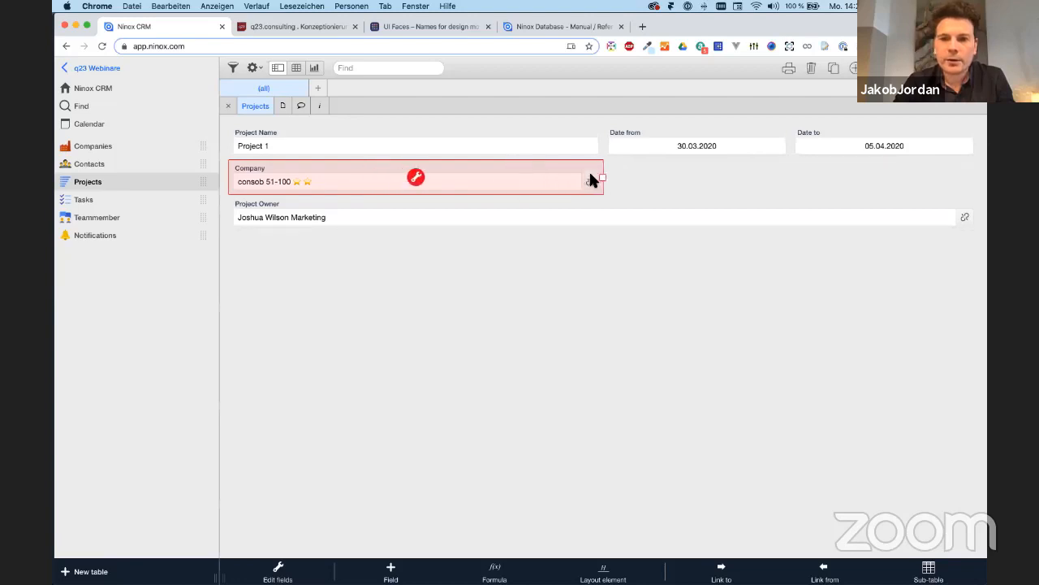
pyautogui.click(656, 200)
pyautogui.moveTo(970, 221); pyautogui.dragTo(601, 147)
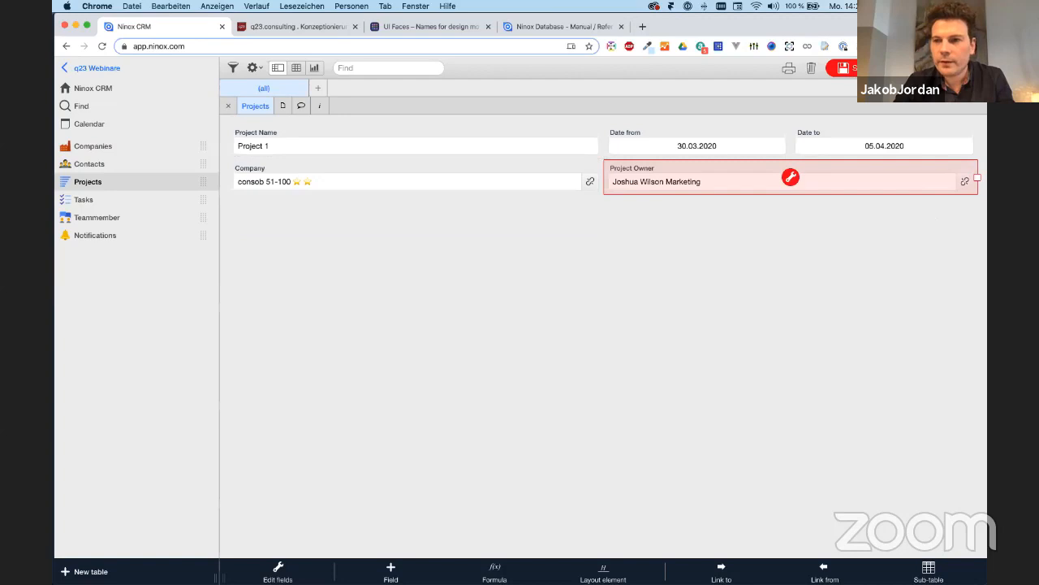
pyautogui.click(844, 68)
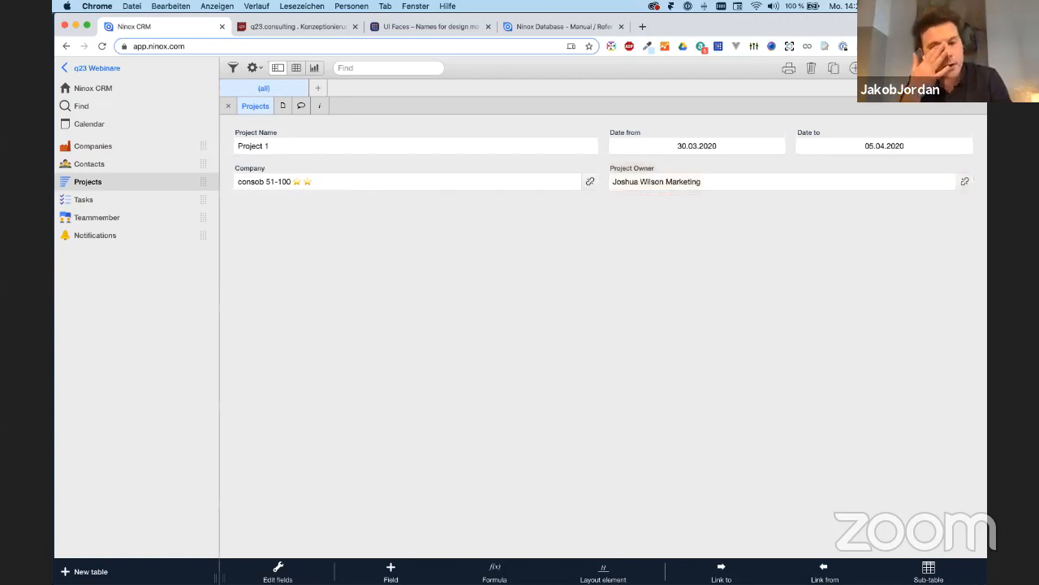
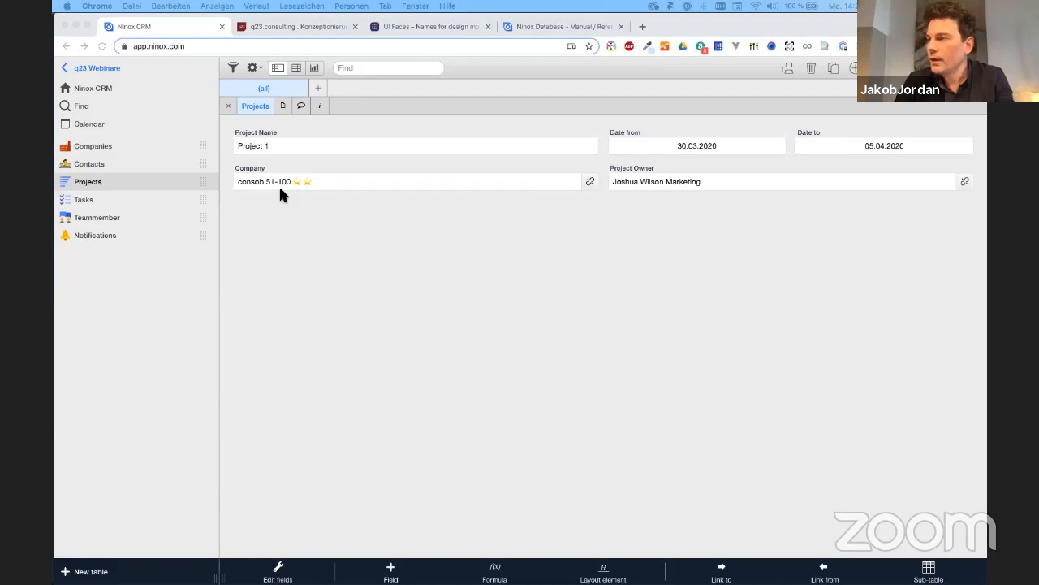
# Create a new record in the Tasks table and add a text field named "Task Name" to its form
pyautogui.click(104, 199)
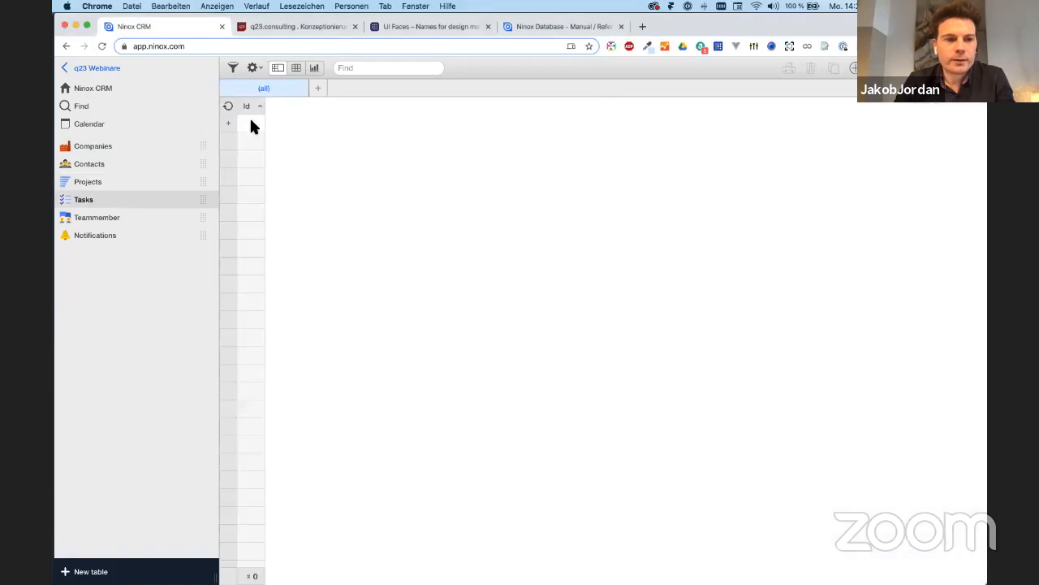
pyautogui.click(251, 122)
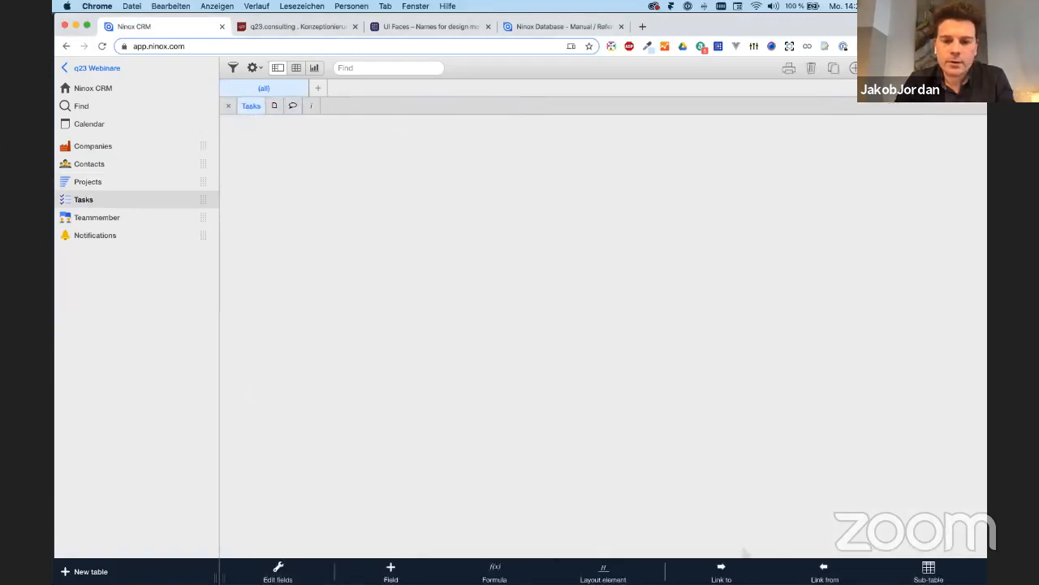
pyautogui.click(390, 572)
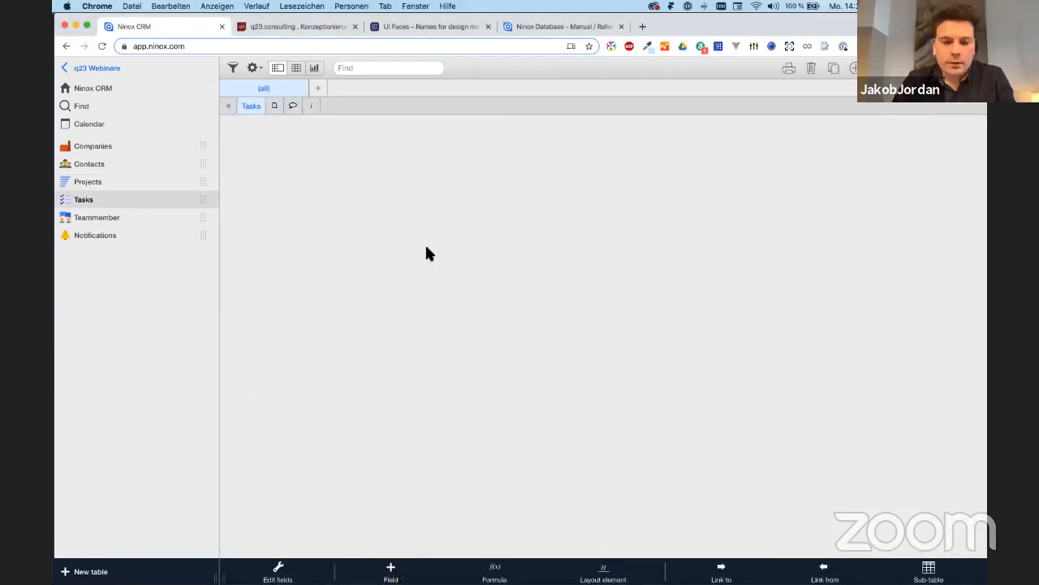
pyautogui.click(305, 229)
pyautogui.write('Task Name')
pyautogui.press('Return')
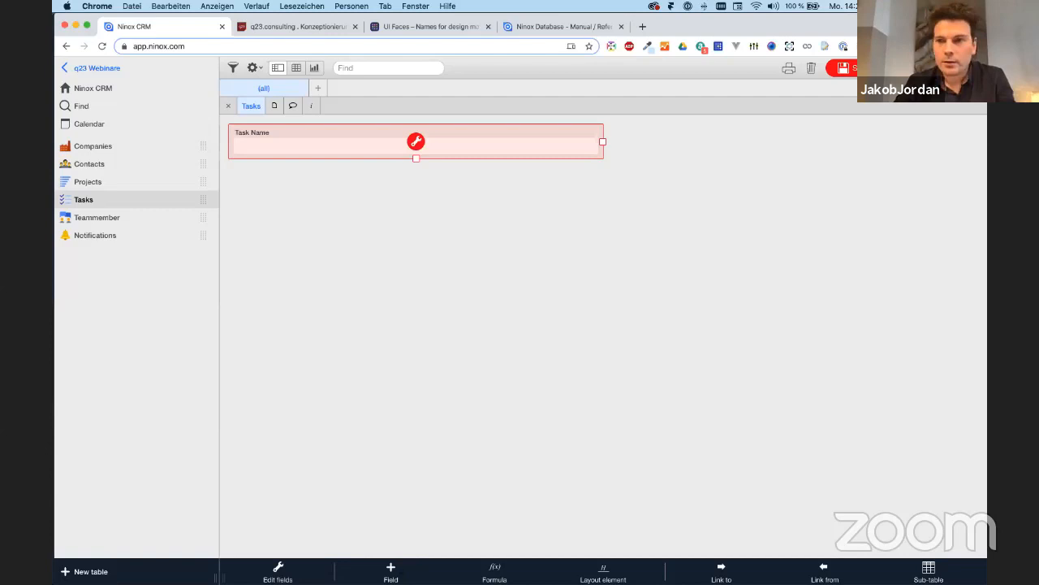
# Add a date field named "Due Date" to the Tasks form
pyautogui.click(408, 567)
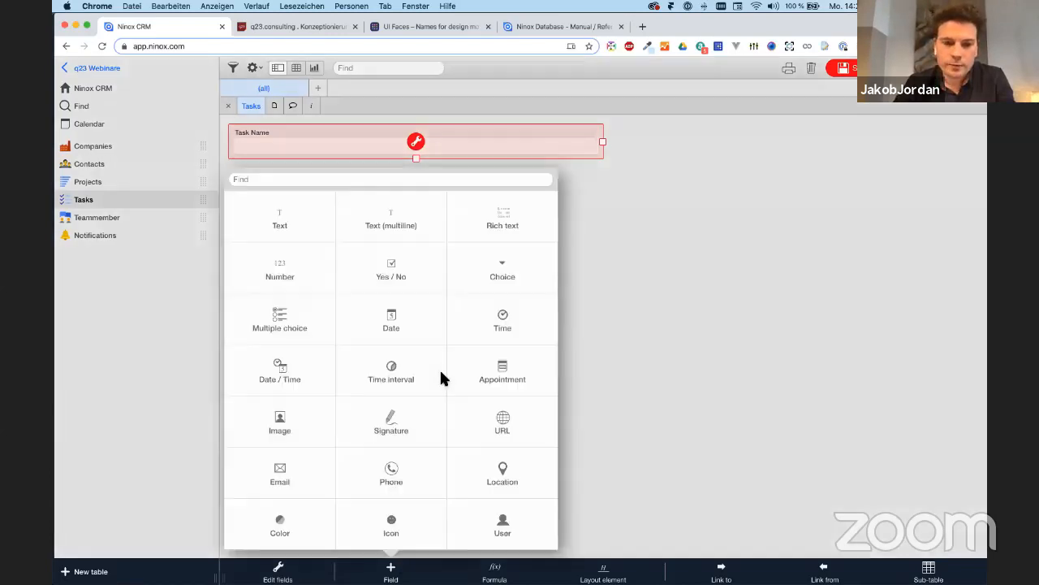
pyautogui.click(392, 323)
pyautogui.write('Due ')
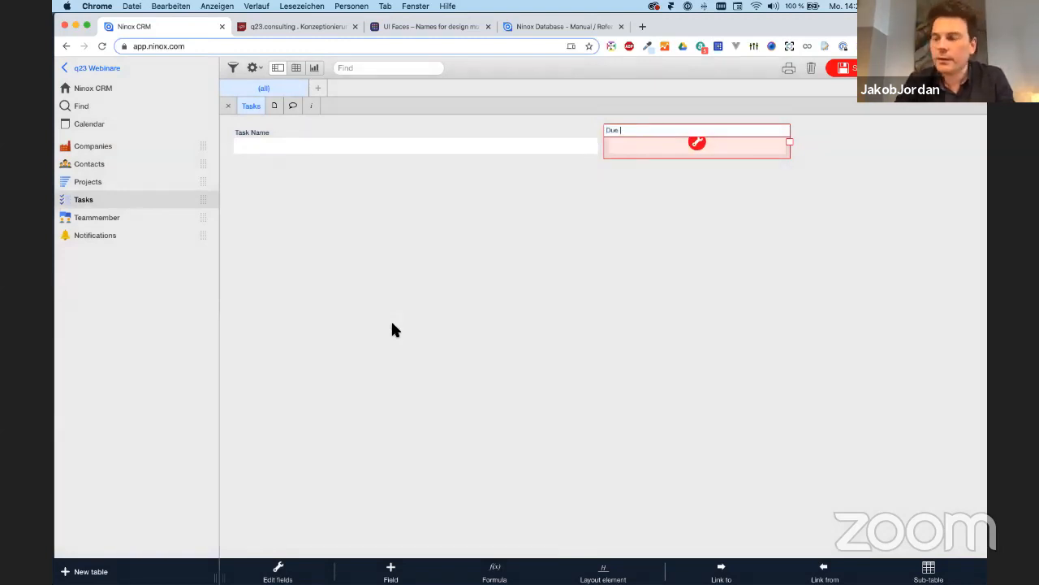
pyautogui.write('Date')
pyautogui.press('Return')
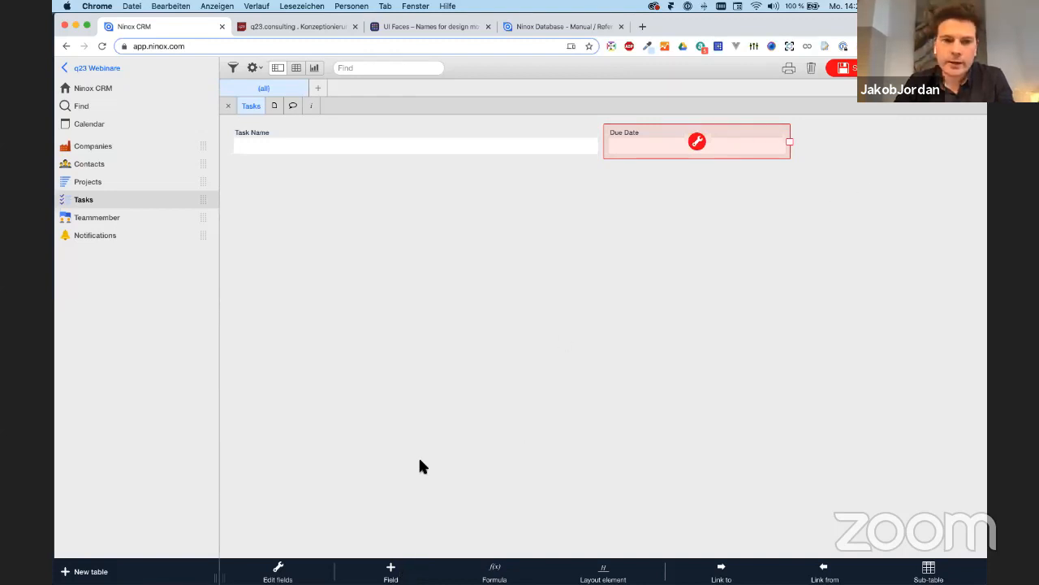
# Add a choice field named "Status" to the Tasks form
pyautogui.click(390, 571)
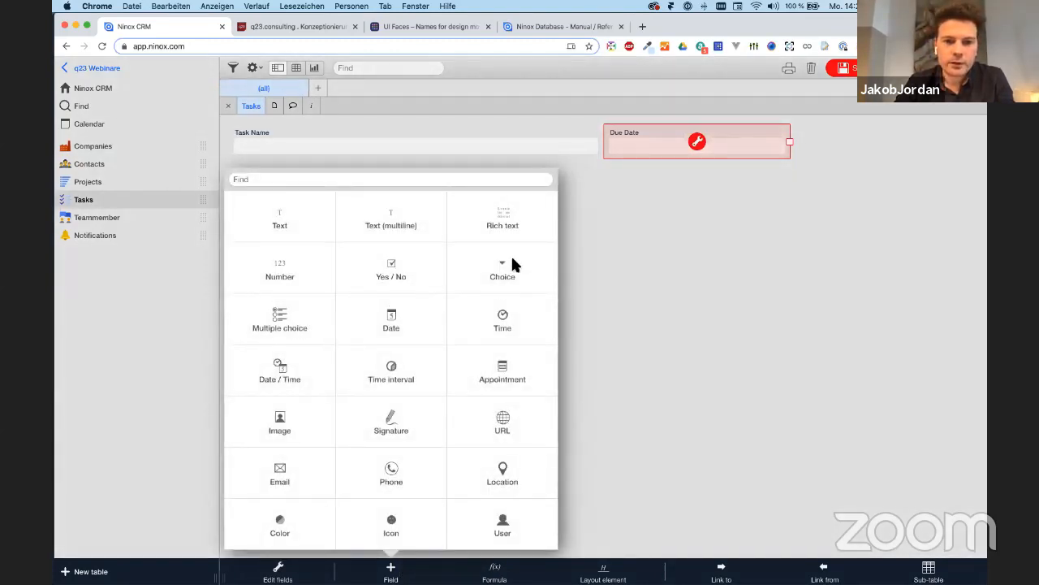
pyautogui.click(552, 260)
pyautogui.write('Status')
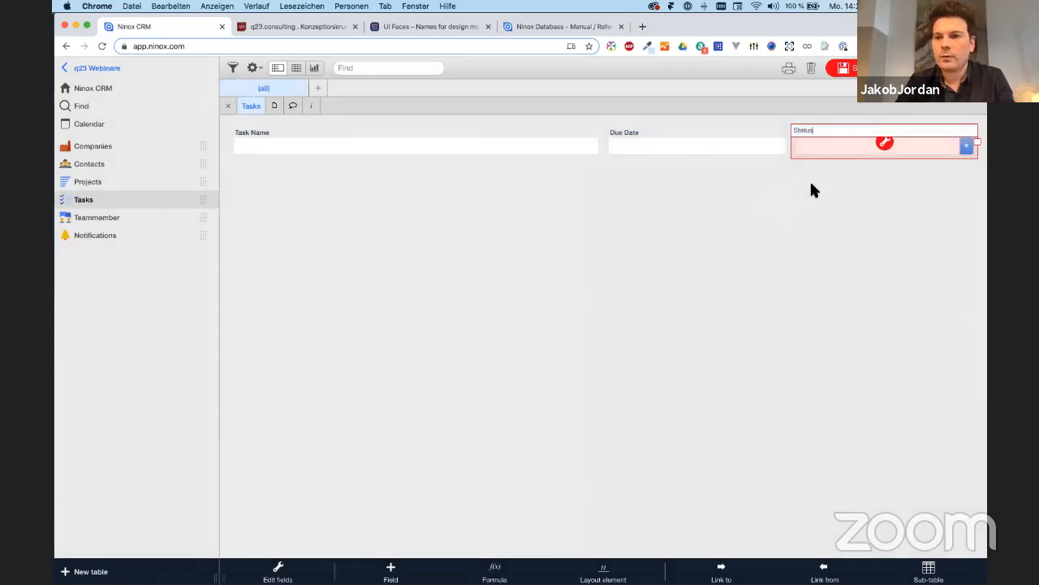
pyautogui.press('Return')
# Add the choice values open, in process and done to the Status field
pyautogui.click(884, 142)
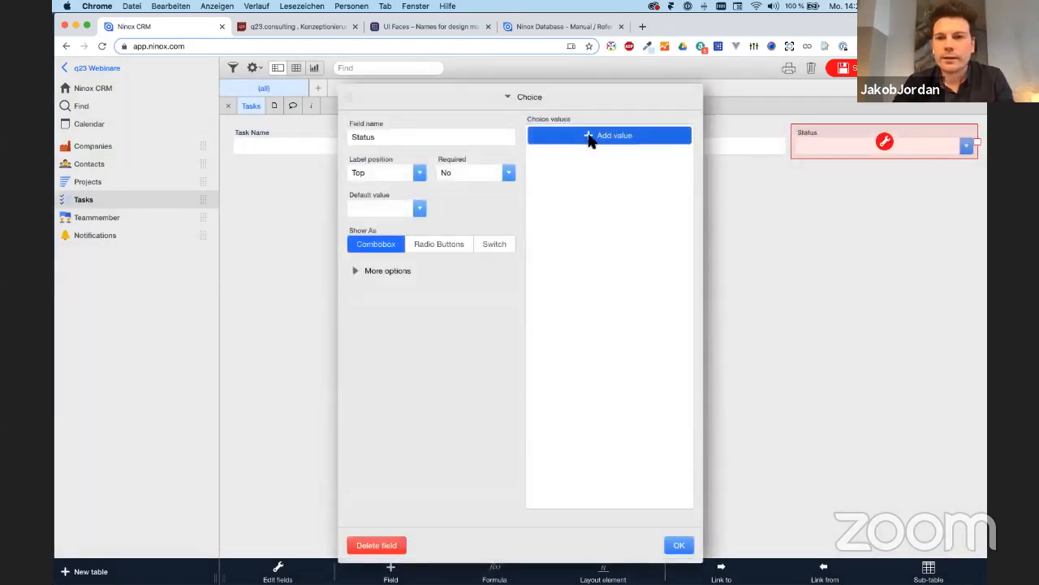
pyautogui.click(590, 138)
pyautogui.write('open')
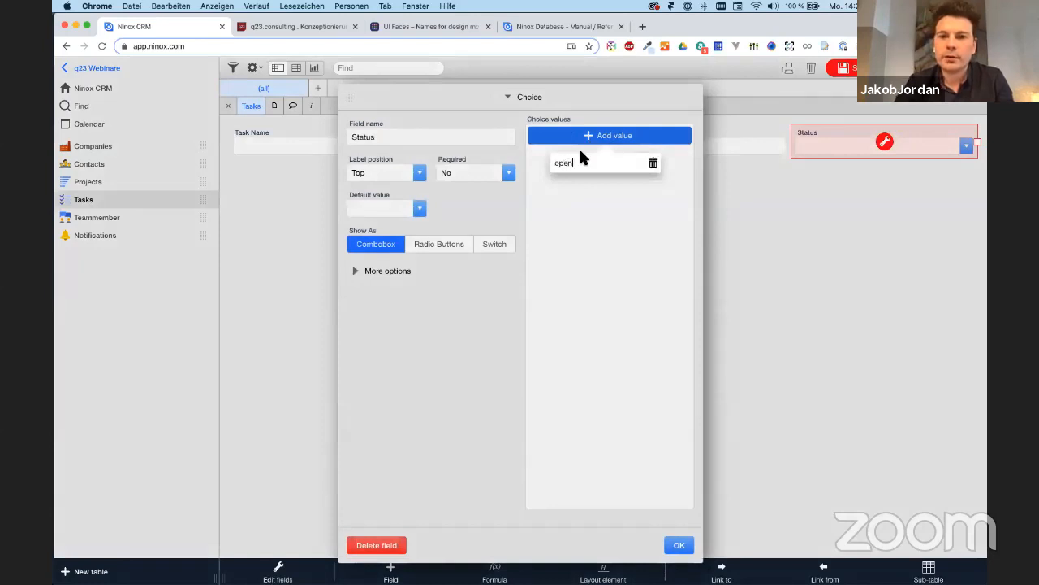
pyautogui.press('Return')
pyautogui.click(612, 154)
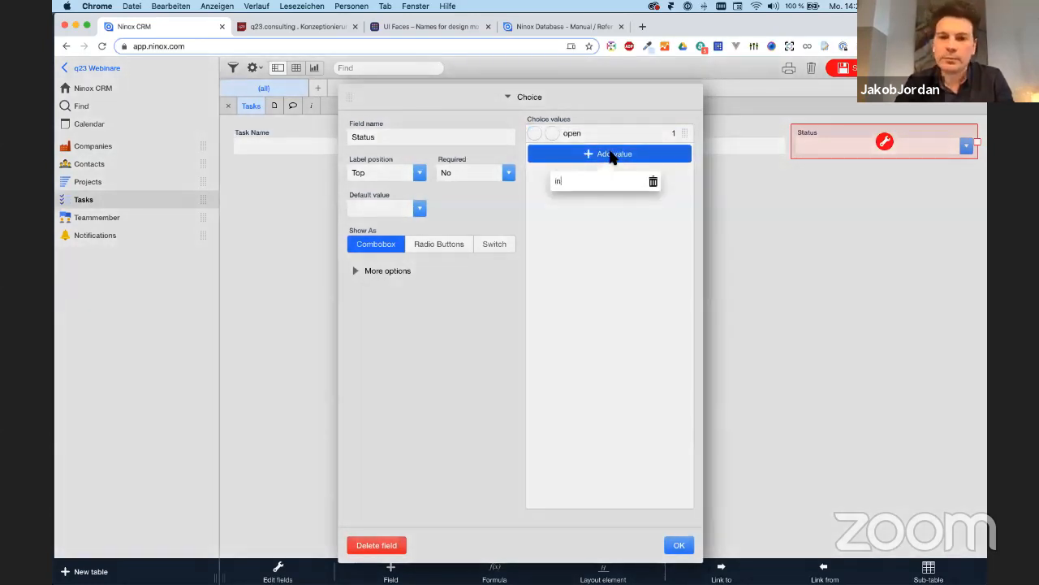
pyautogui.write('in process')
pyautogui.press('Return')
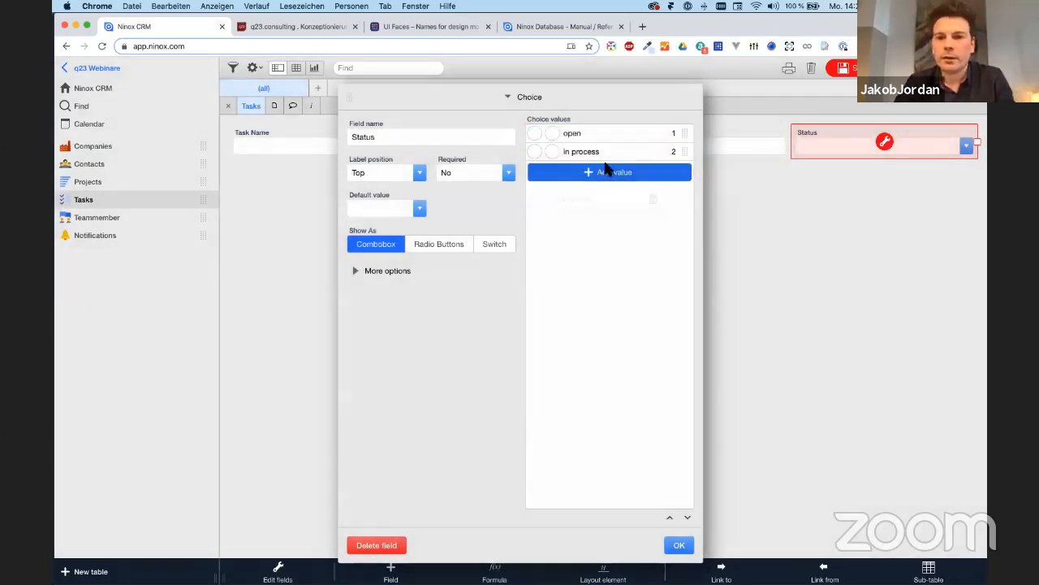
pyautogui.click(608, 172)
pyautogui.write('done')
pyautogui.press('Return')
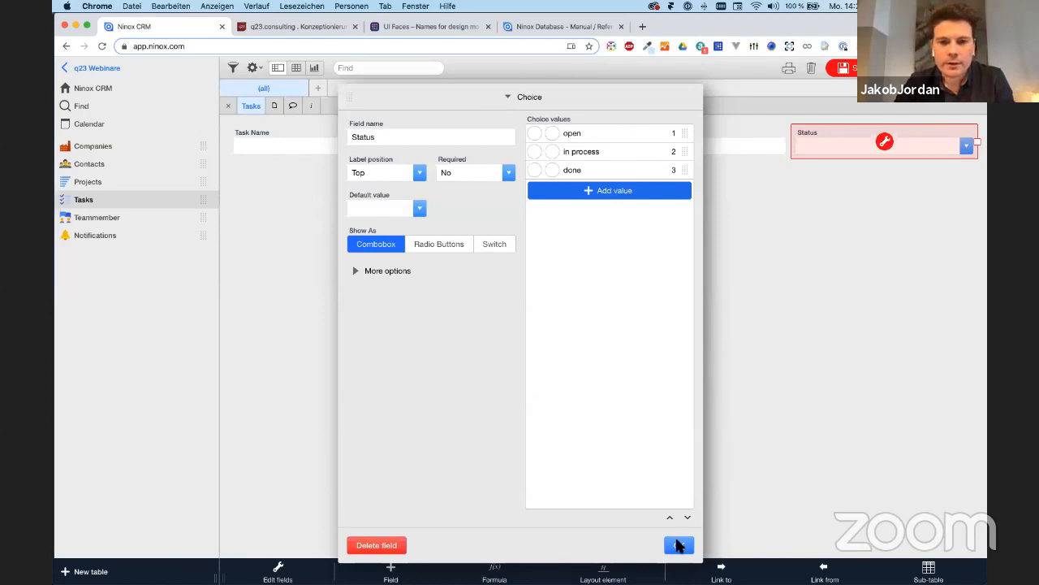
# Set the Status field's default value to open and display its choices as a switch
pyautogui.click(419, 208)
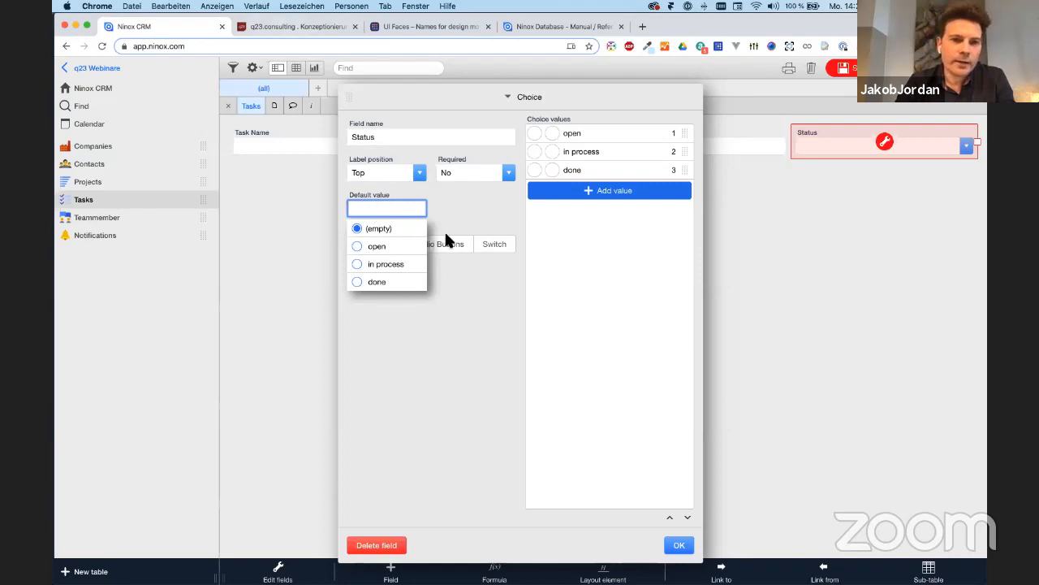
pyautogui.click(396, 246)
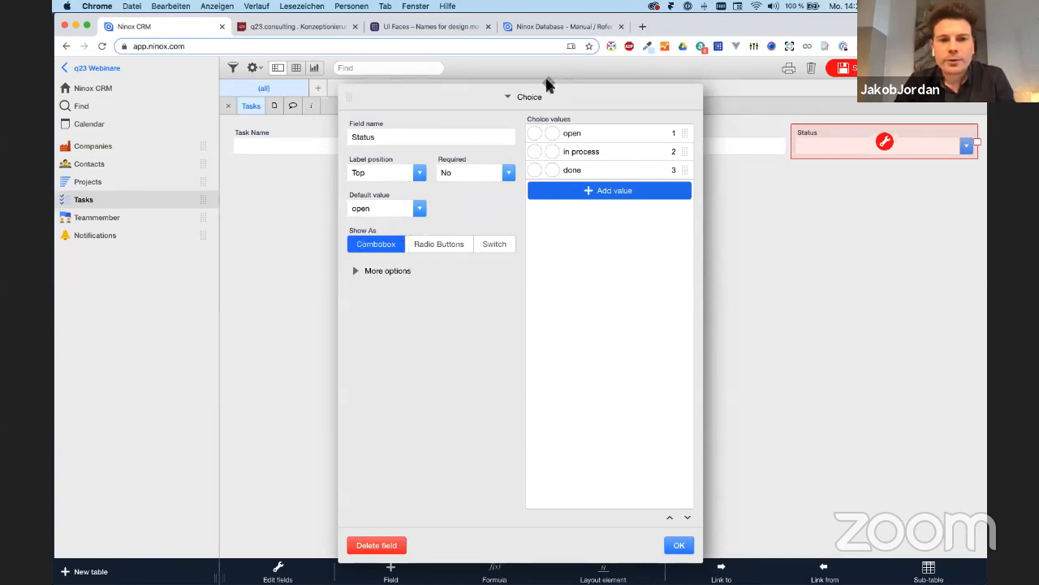
pyautogui.click(440, 248)
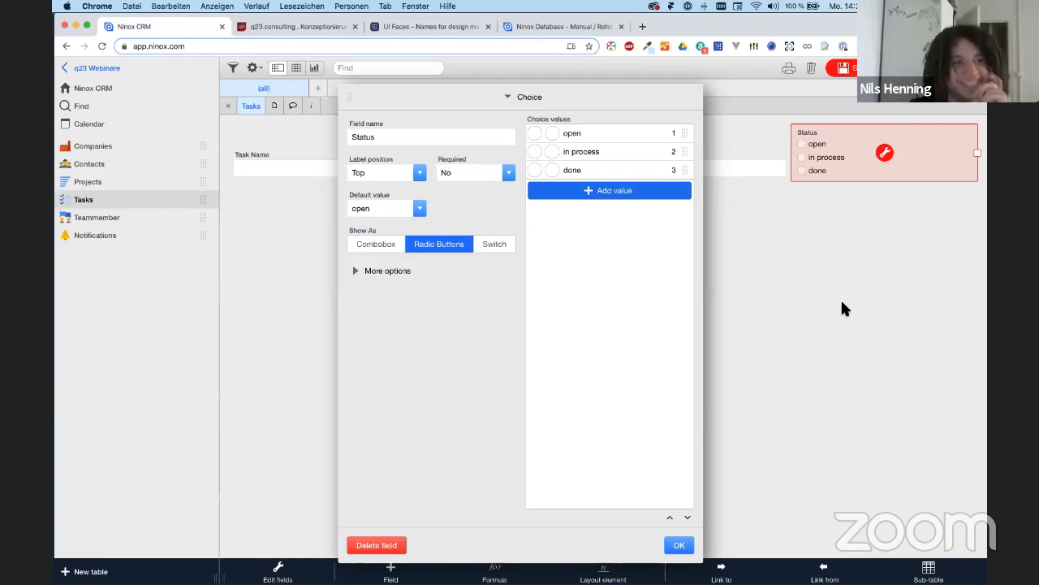
pyautogui.click(389, 244)
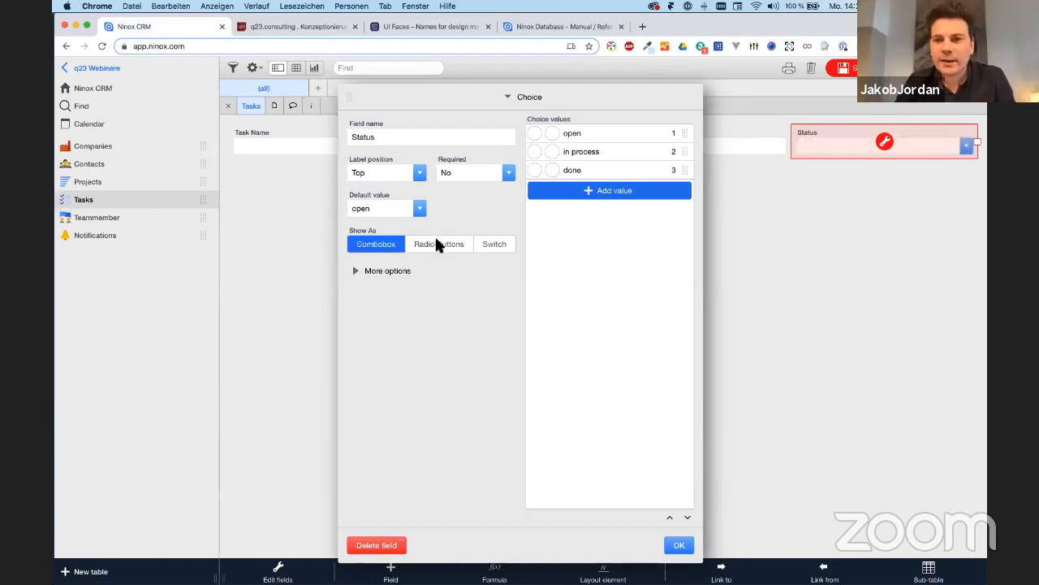
pyautogui.click(436, 244)
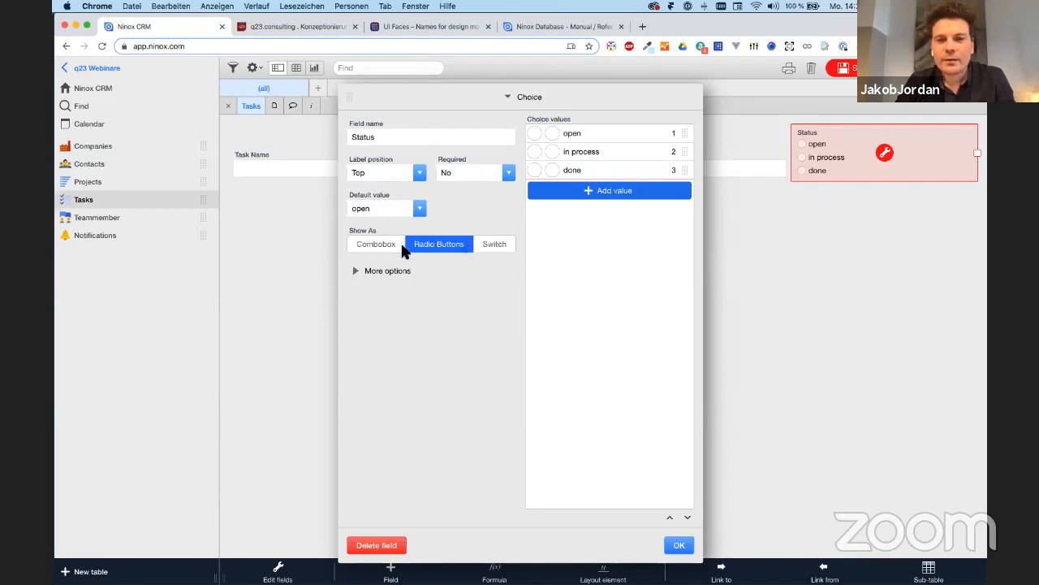
pyautogui.click(493, 246)
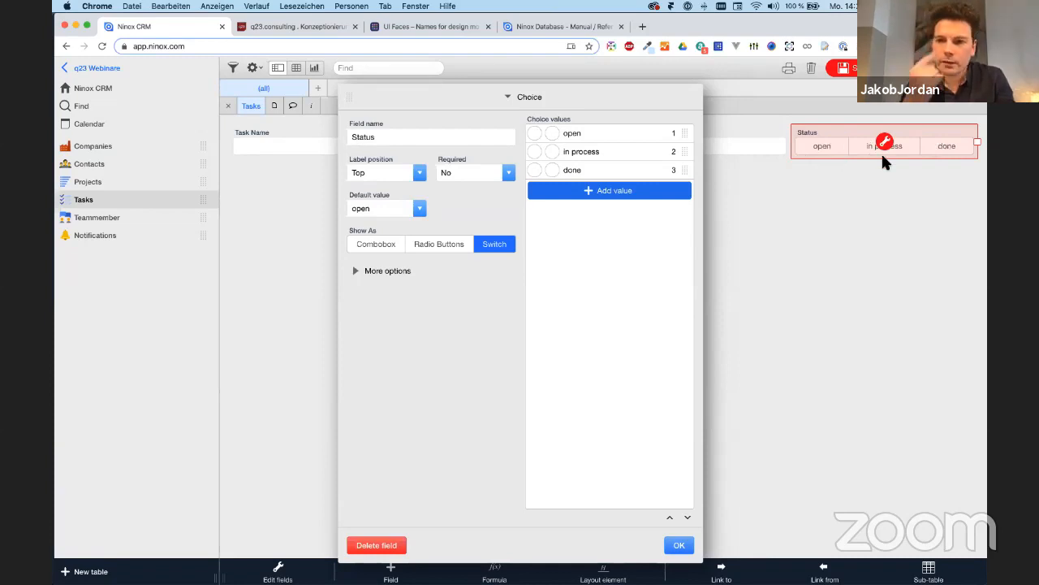
# Assign icons to the Status choices: a red dot for open, orange gears for in process and a green check mark for done
pyautogui.click(551, 132)
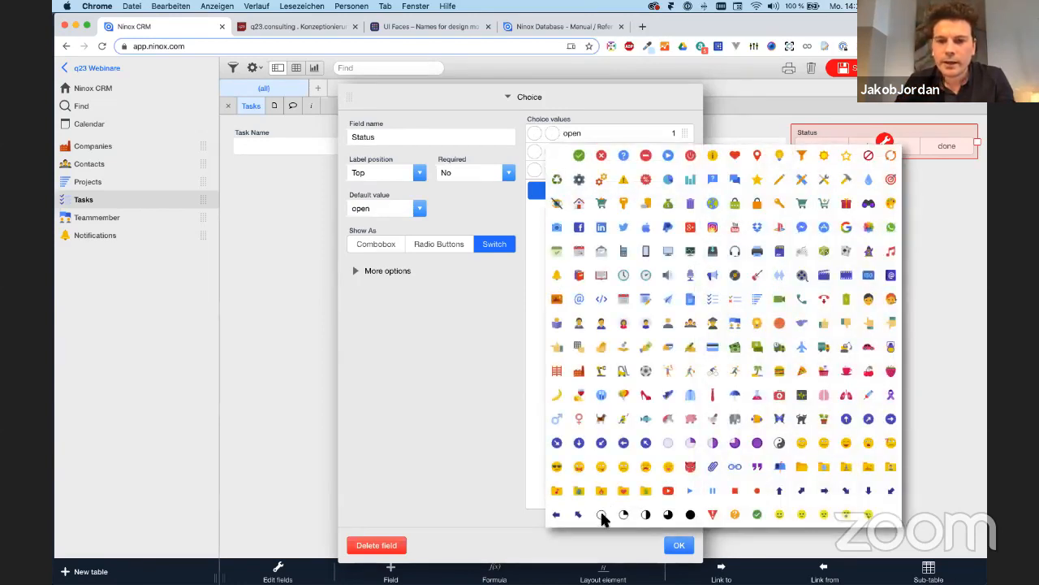
pyautogui.click(603, 512)
pyautogui.click(553, 151)
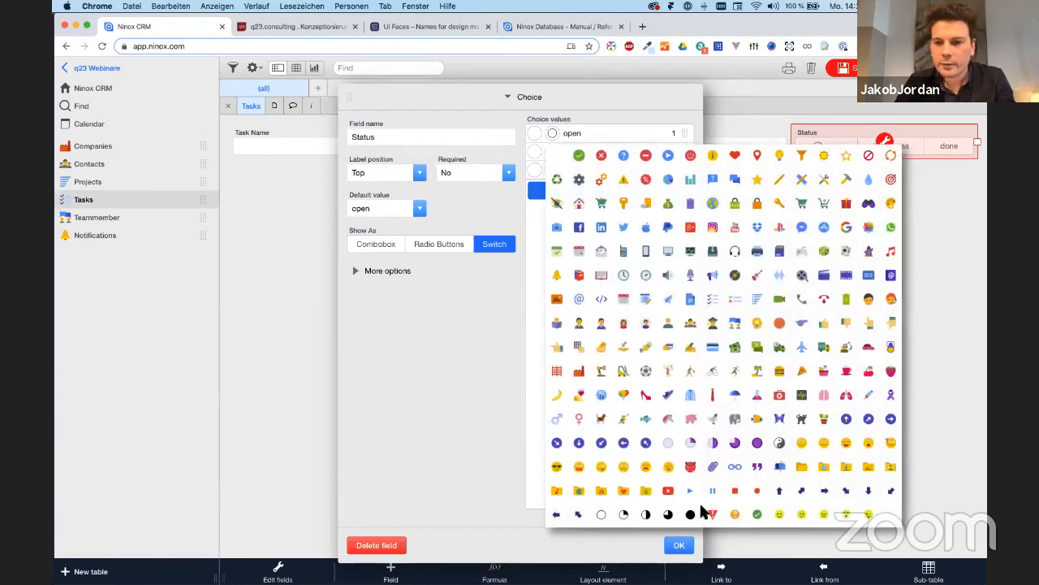
pyautogui.click(601, 155)
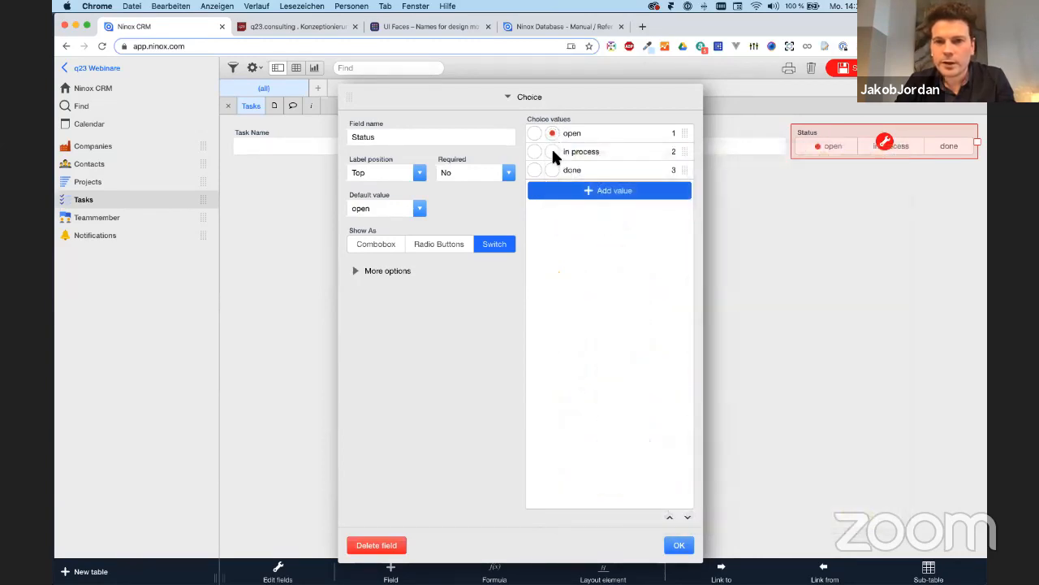
pyautogui.click(551, 147)
pyautogui.click(602, 195)
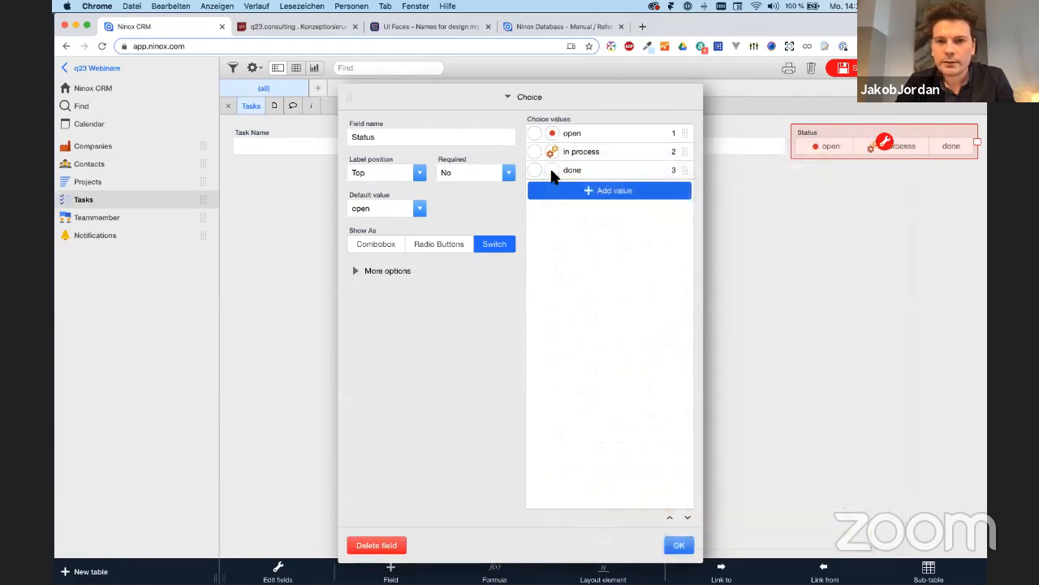
pyautogui.click(552, 172)
pyautogui.click(579, 191)
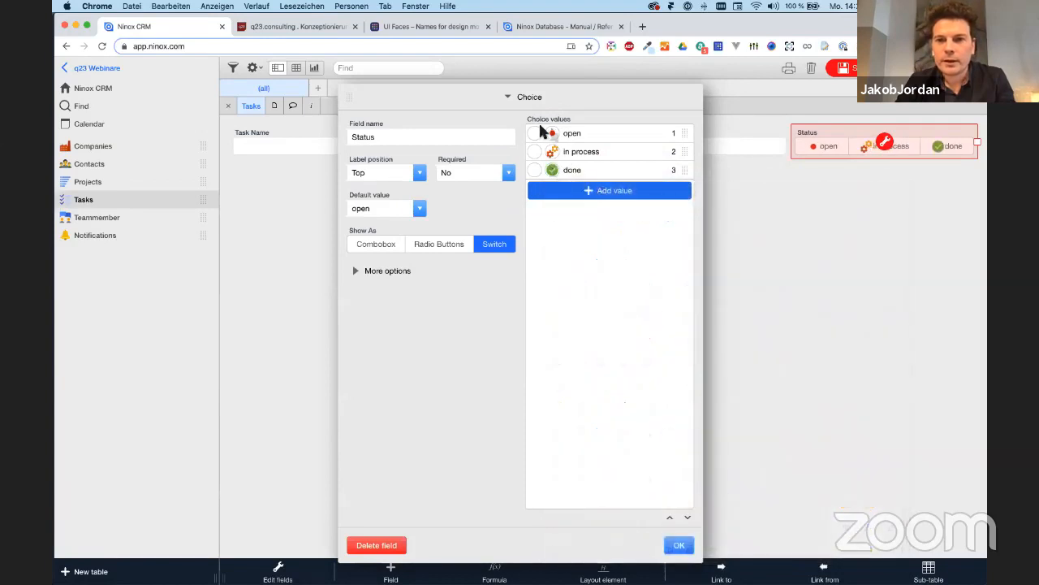
# Colour the Status choices light grey for open, light yellow for in process and light green for done, and apply the field settings
pyautogui.click(534, 133)
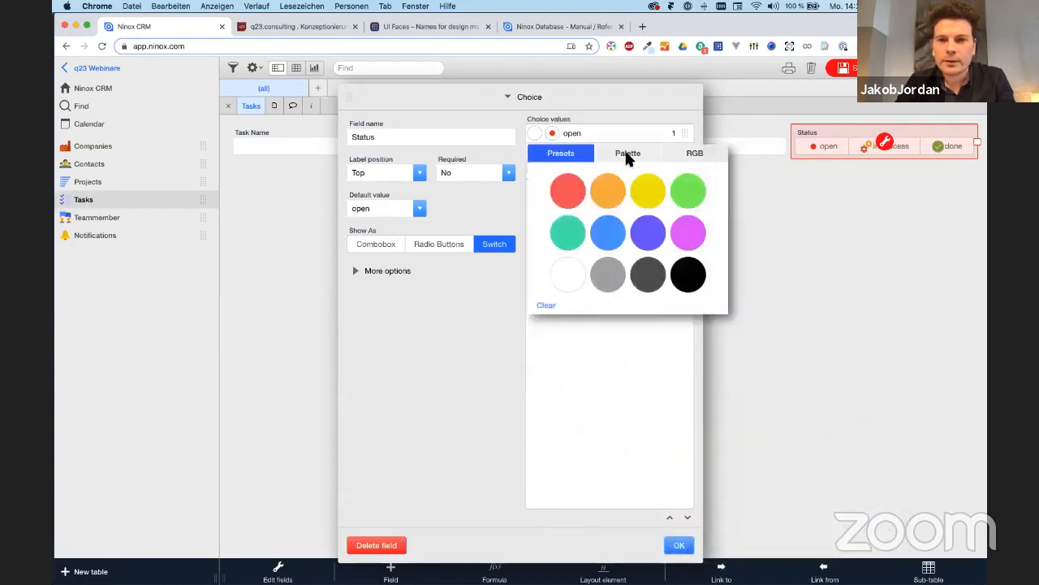
pyautogui.click(628, 155)
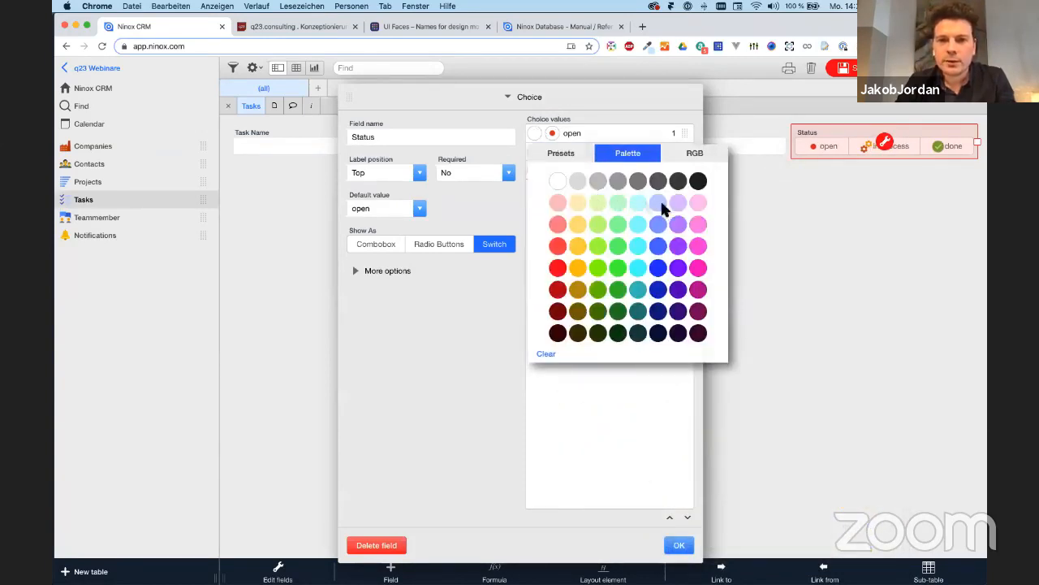
pyautogui.click(579, 182)
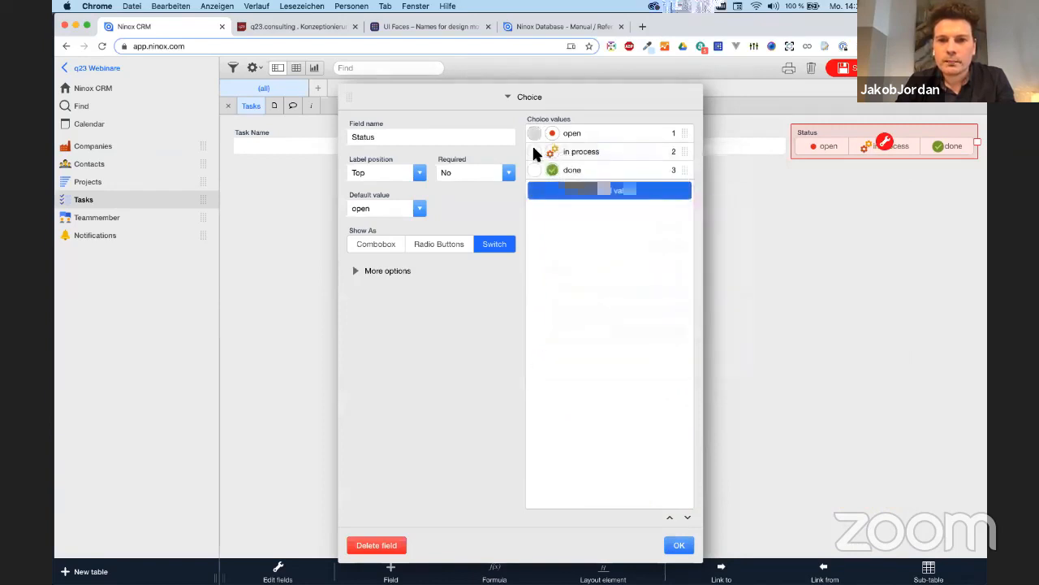
pyautogui.click(533, 151)
pyautogui.click(577, 221)
pyautogui.click(533, 170)
pyautogui.click(597, 238)
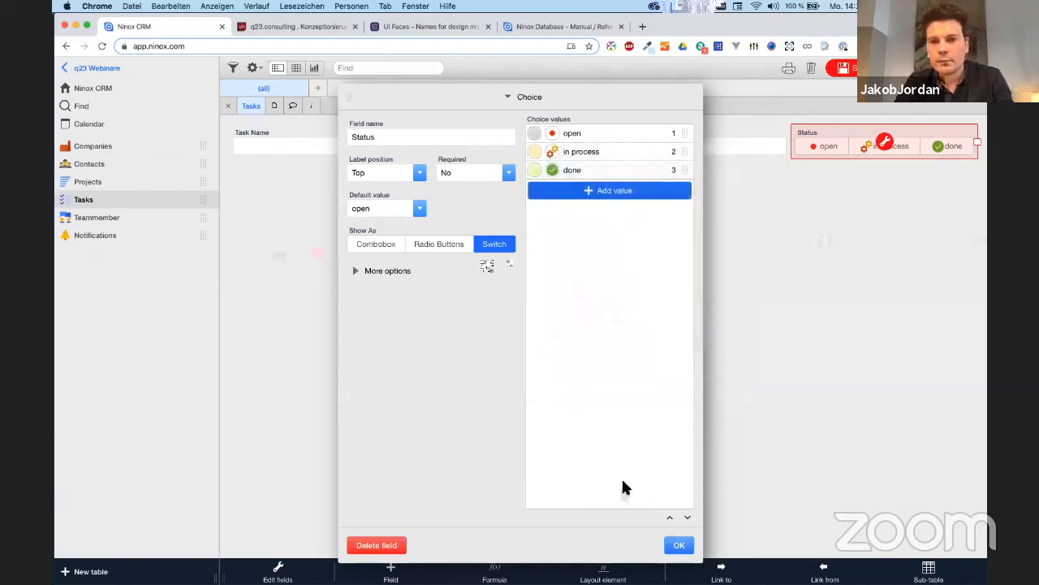
pyautogui.click(680, 544)
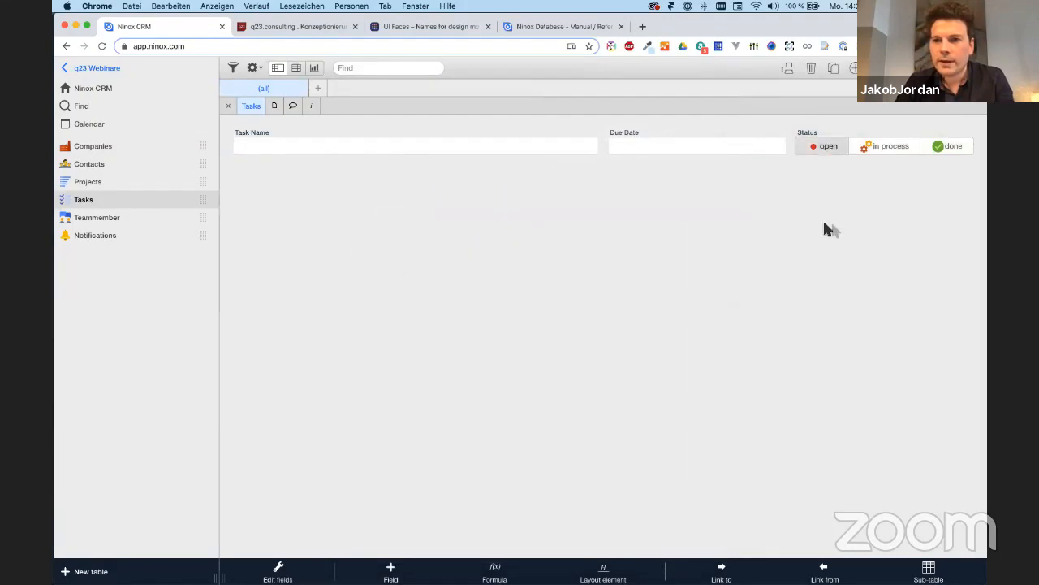
# Fill in the task record with the name "Task 1" and the due date 31.03.2020
pyautogui.click(351, 146)
pyautogui.write('Task 1')
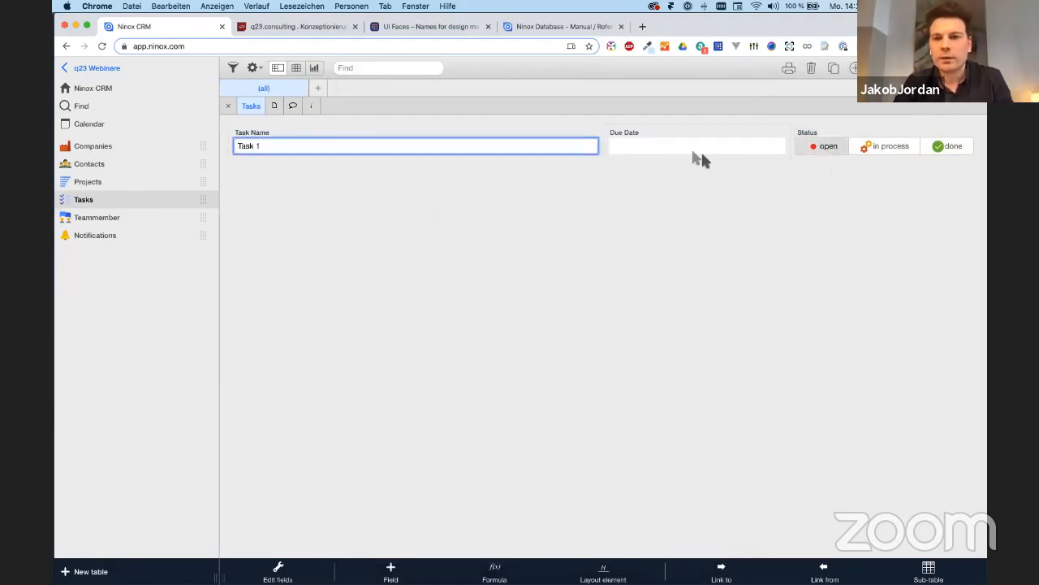
pyautogui.click(675, 147)
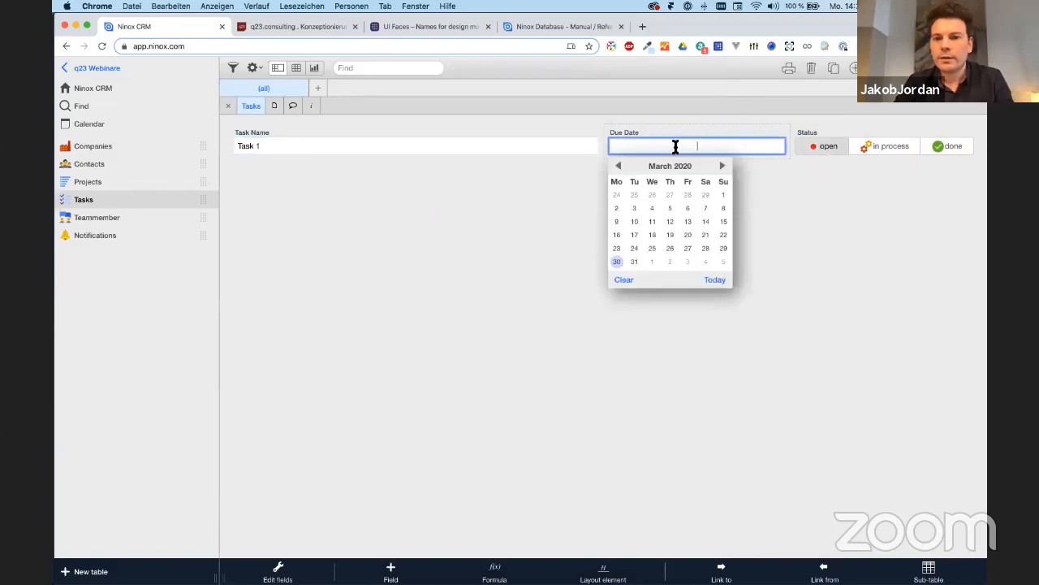
pyautogui.click(632, 261)
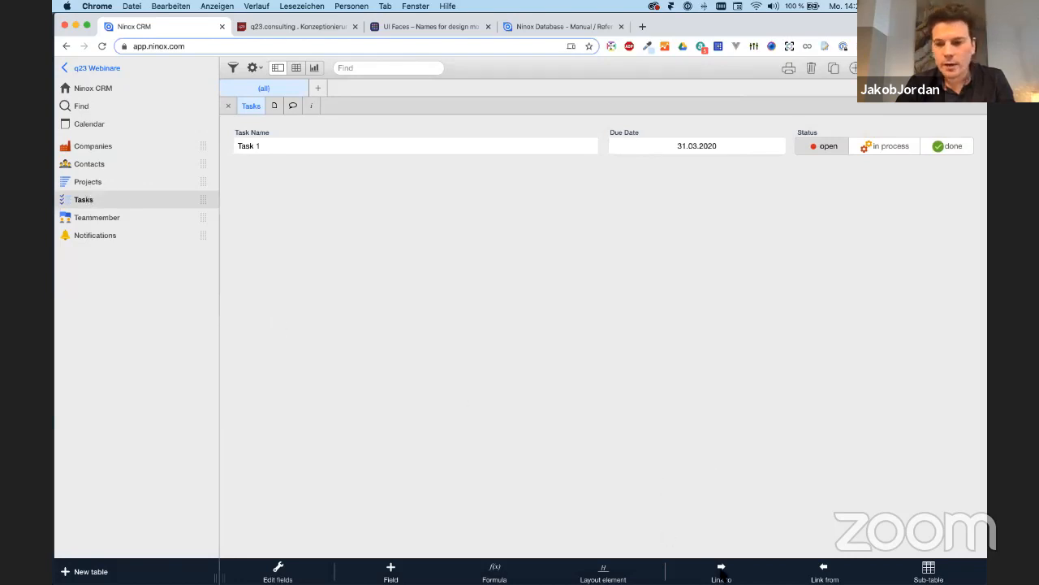
# Add a link from the Tasks table to the Projects table and save the form changes
pyautogui.click(721, 571)
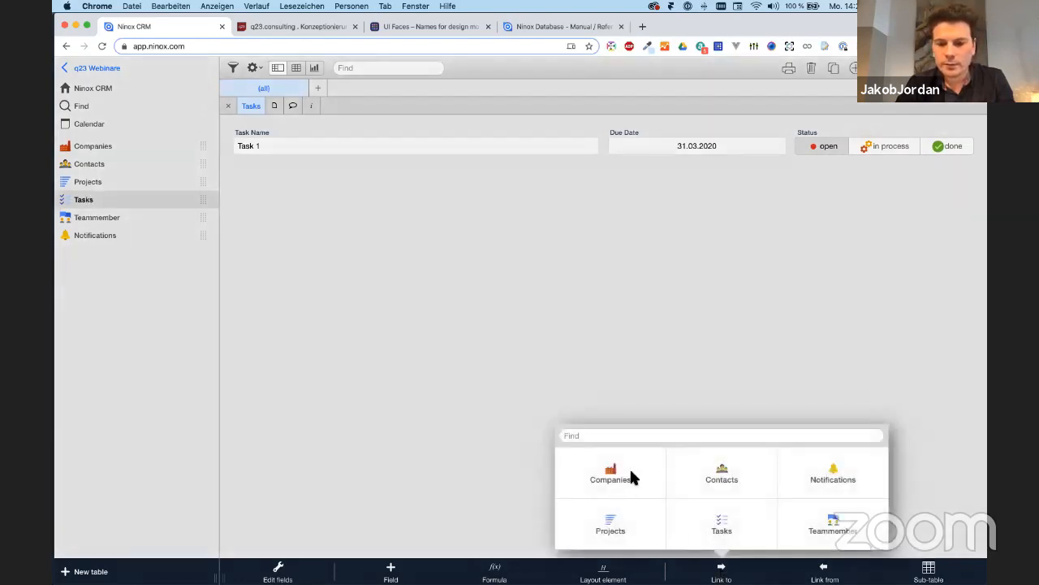
pyautogui.click(630, 528)
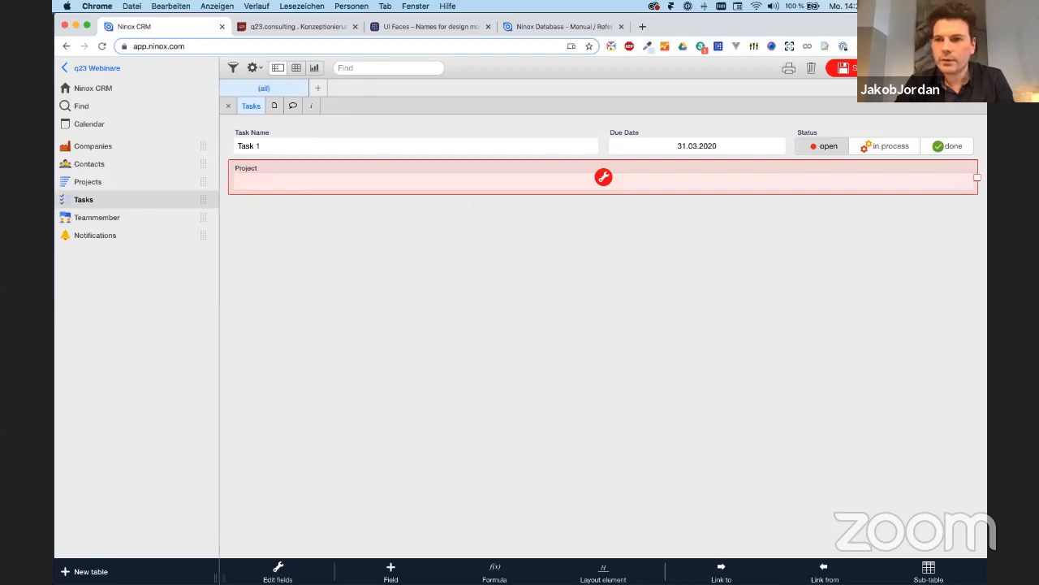
pyautogui.click(874, 68)
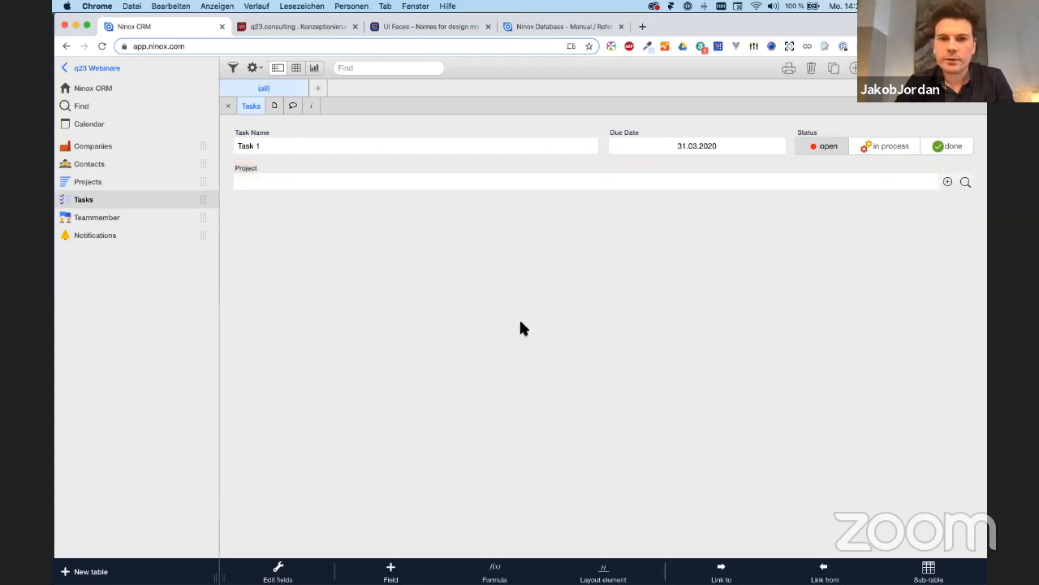
# Assign the existing Task 1 to Project 1 in the Projects table and widen the Due Date column of its task list
pyautogui.click(83, 181)
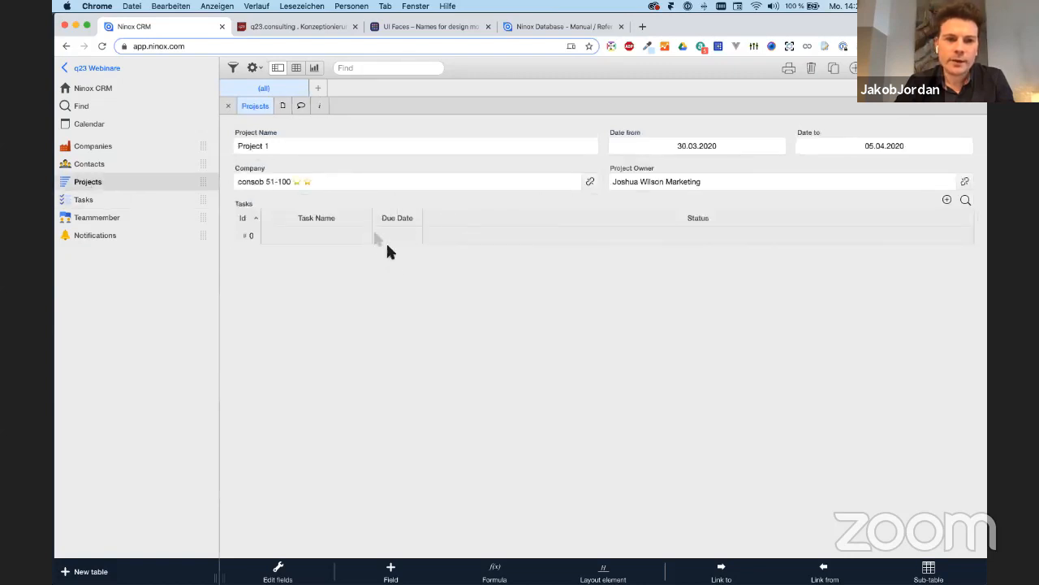
pyautogui.click(321, 203)
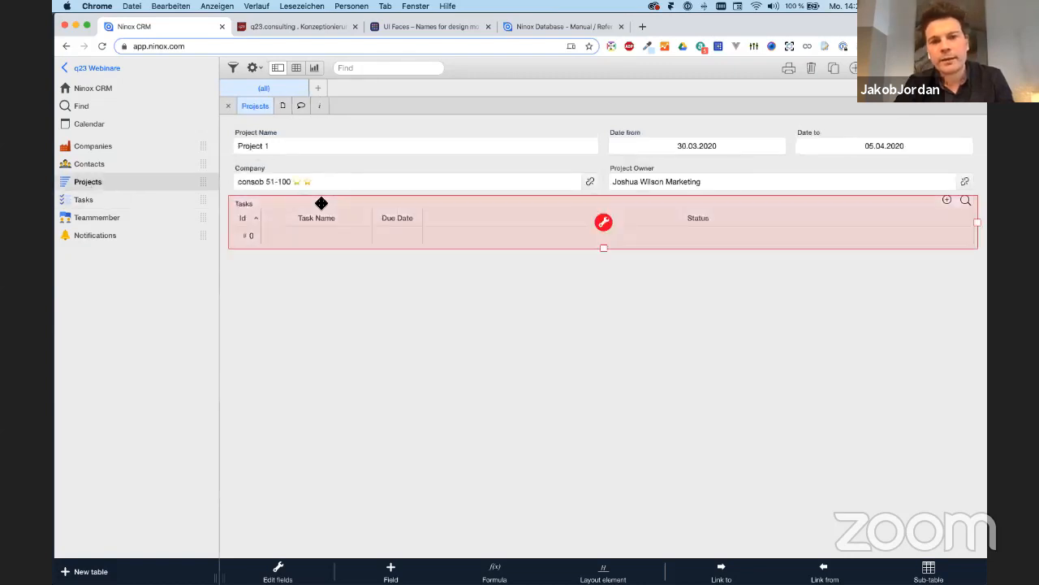
pyautogui.click(820, 363)
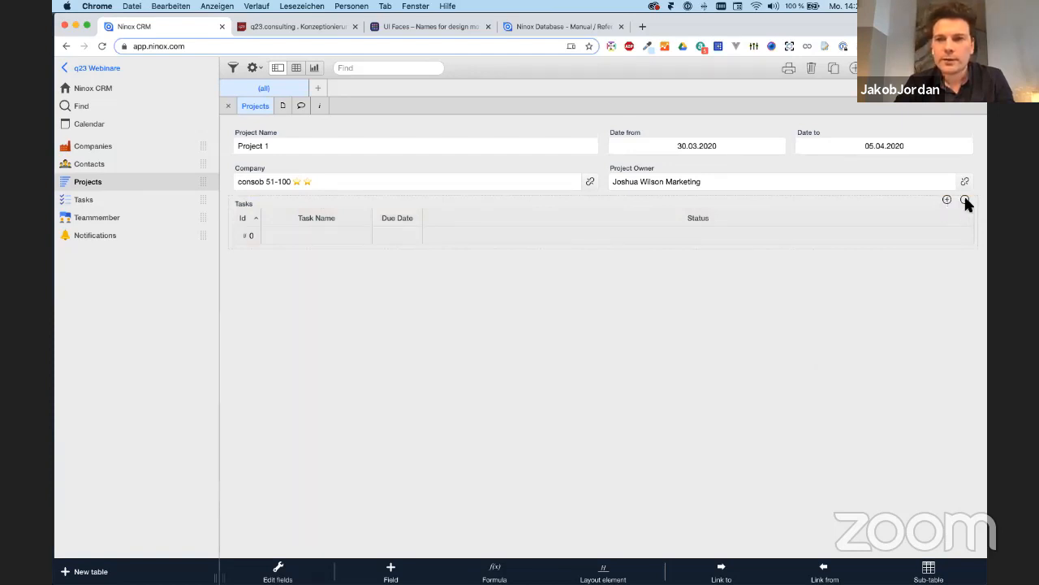
pyautogui.click(965, 204)
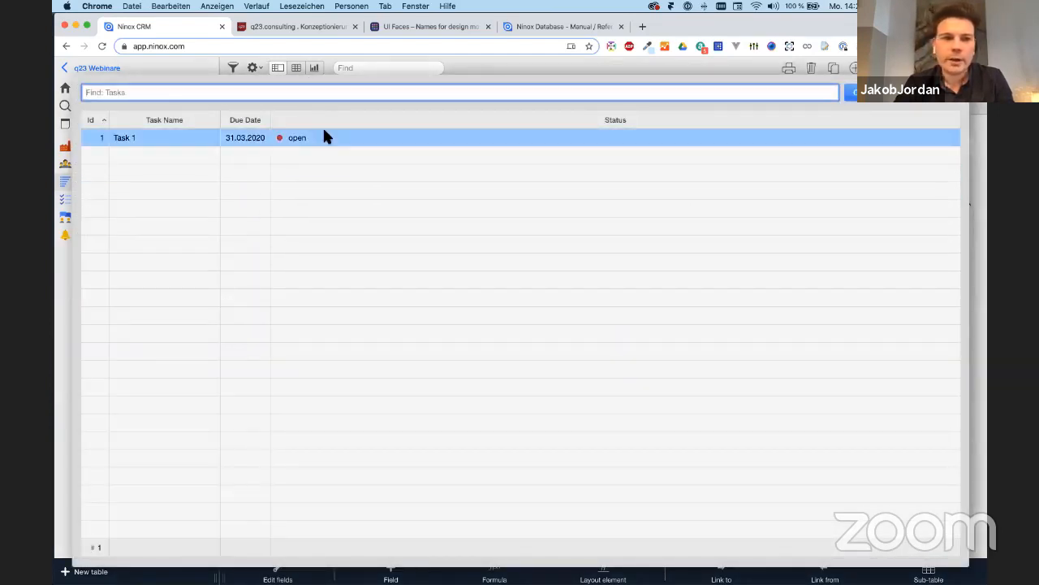
pyautogui.press('Escape')
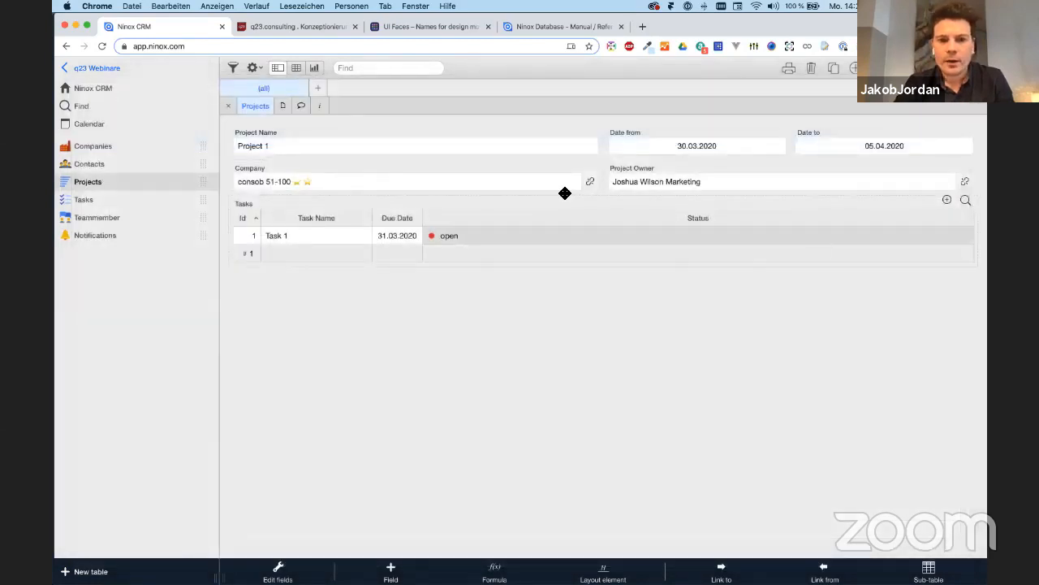
pyautogui.moveTo(423, 217); pyautogui.dragTo(464, 219)
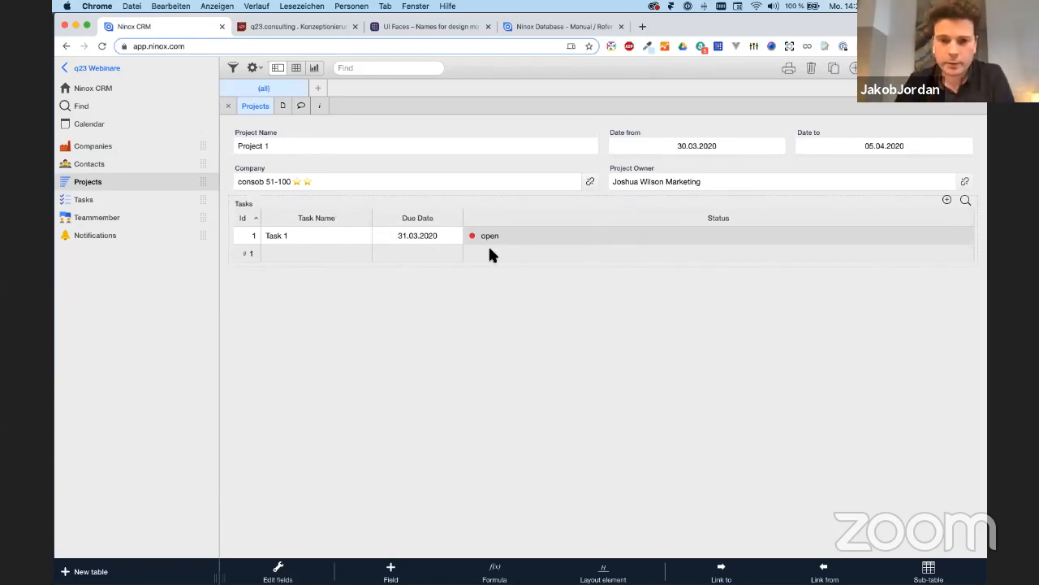
# Create a new task for Project 1 named "Task 3" with the due date 03.04.2020
pyautogui.click(946, 200)
pyautogui.click(337, 145)
pyautogui.write('Task 3')
pyautogui.press('Tab')
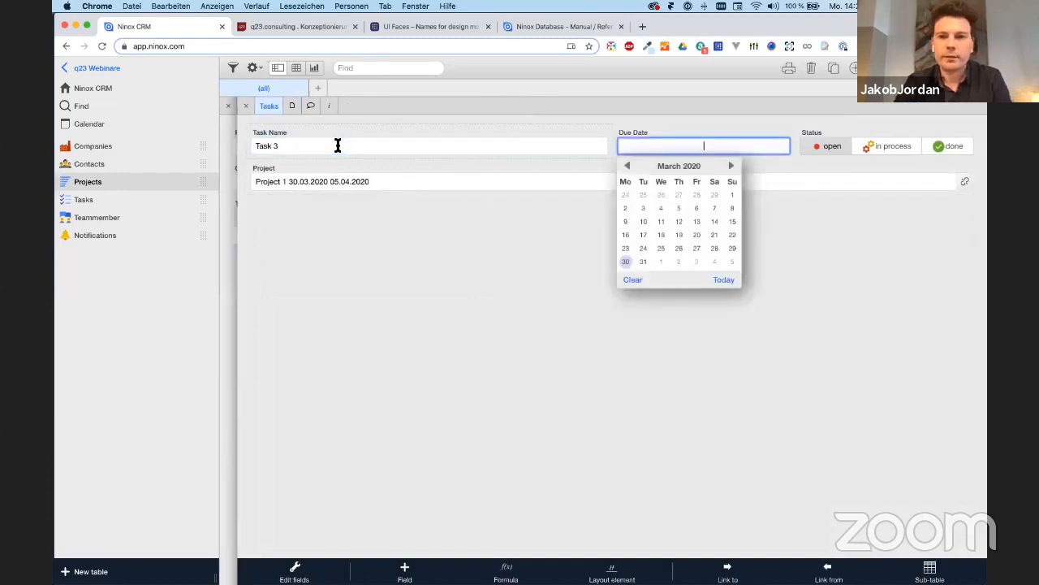
pyautogui.click(696, 262)
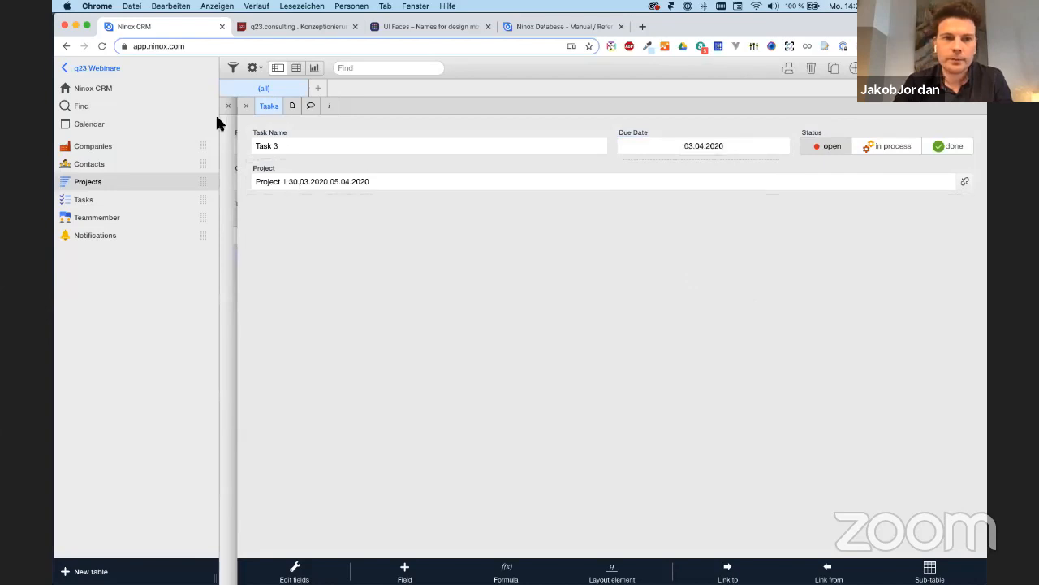
pyautogui.click(244, 106)
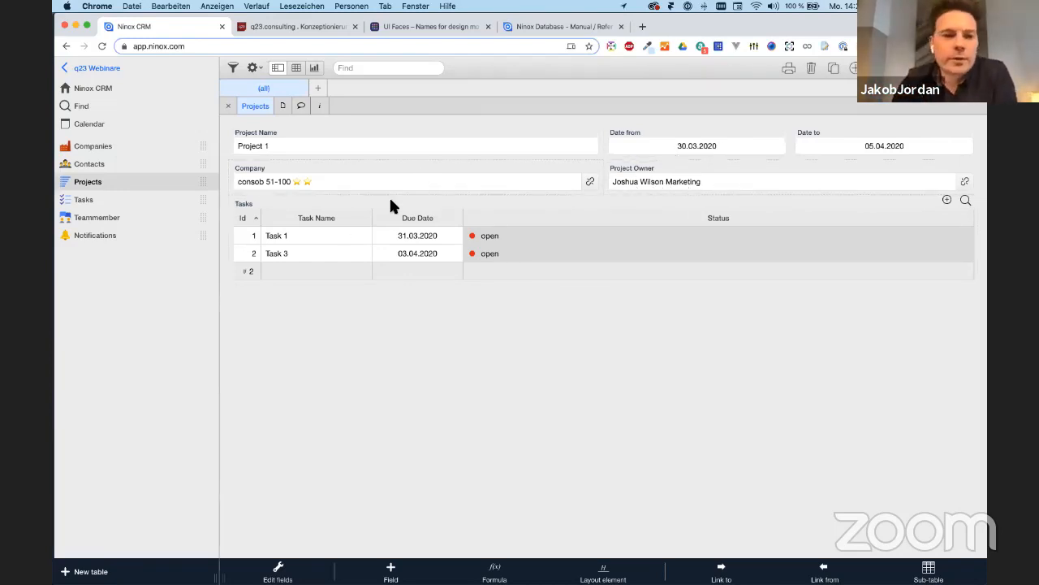
# Open Task 1 from Project 1, add a link from Tasks to the Teammember table named "Task Owner", and save the form changes
pyautogui.click(311, 235)
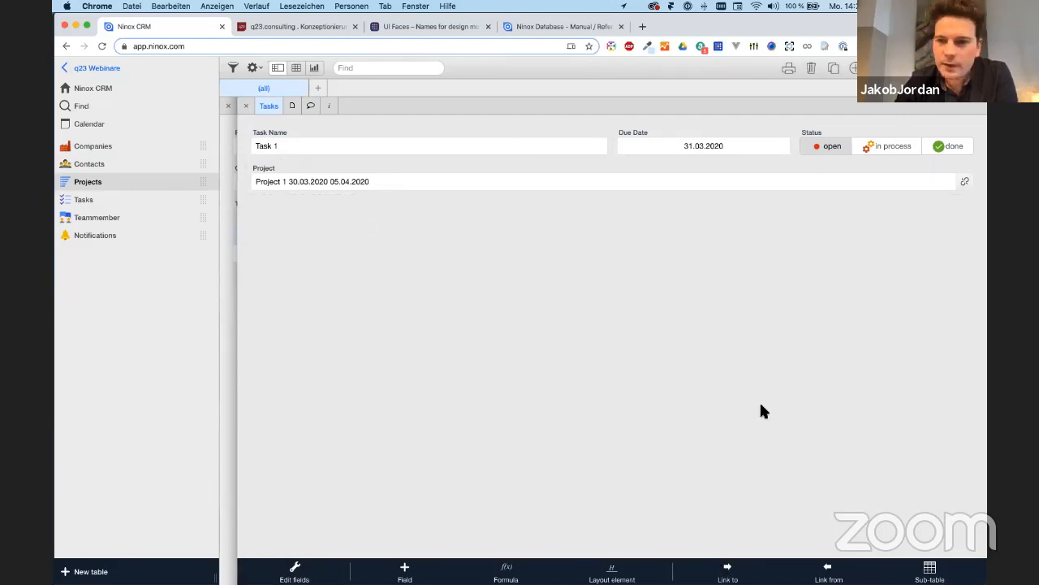
pyautogui.press('super+Tab')
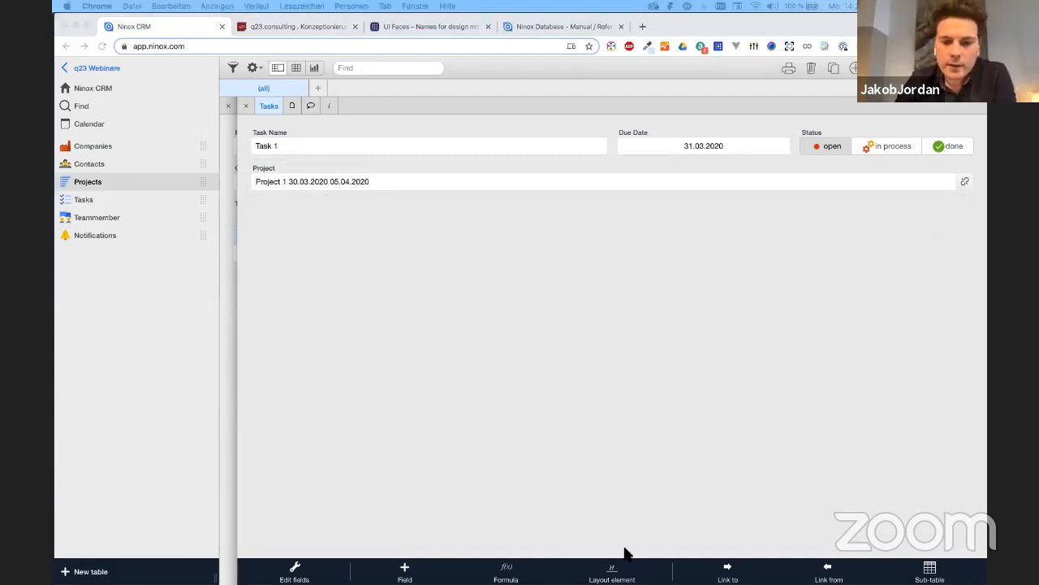
pyautogui.click(726, 543)
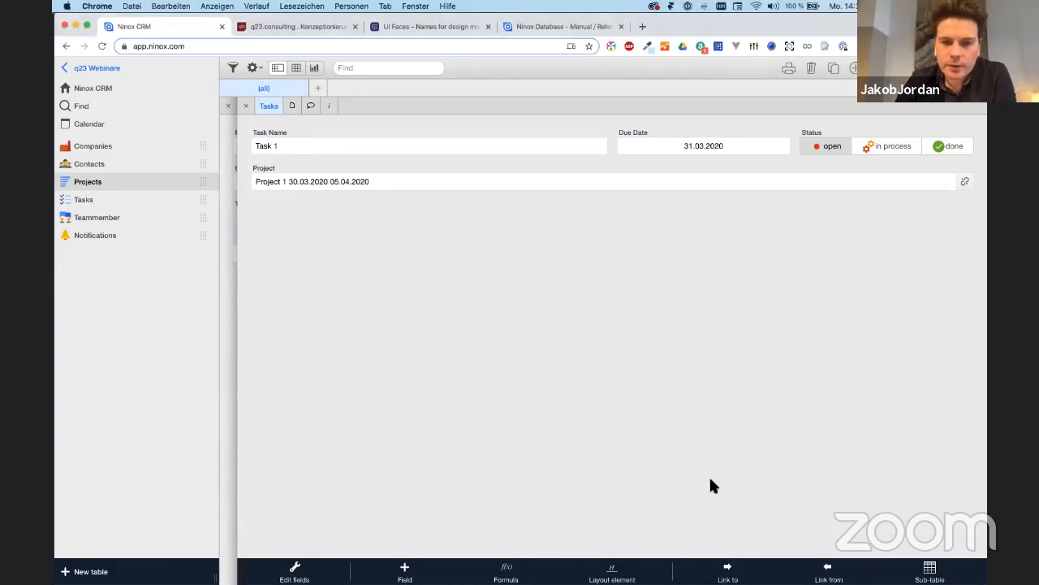
pyautogui.click(727, 570)
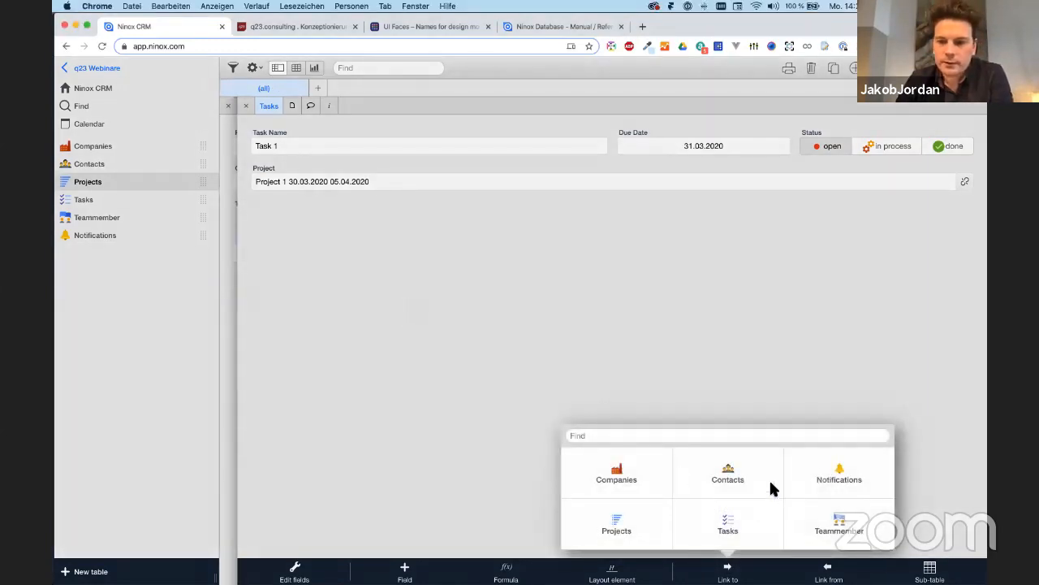
pyautogui.click(838, 522)
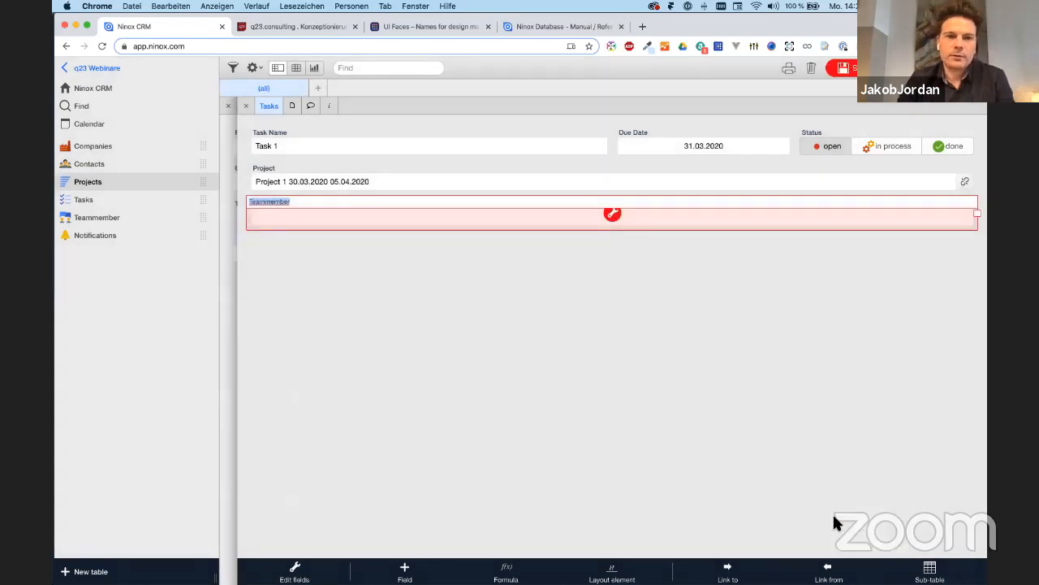
pyautogui.write('Task o')
pyautogui.write('wner')
pyautogui.press('Return')
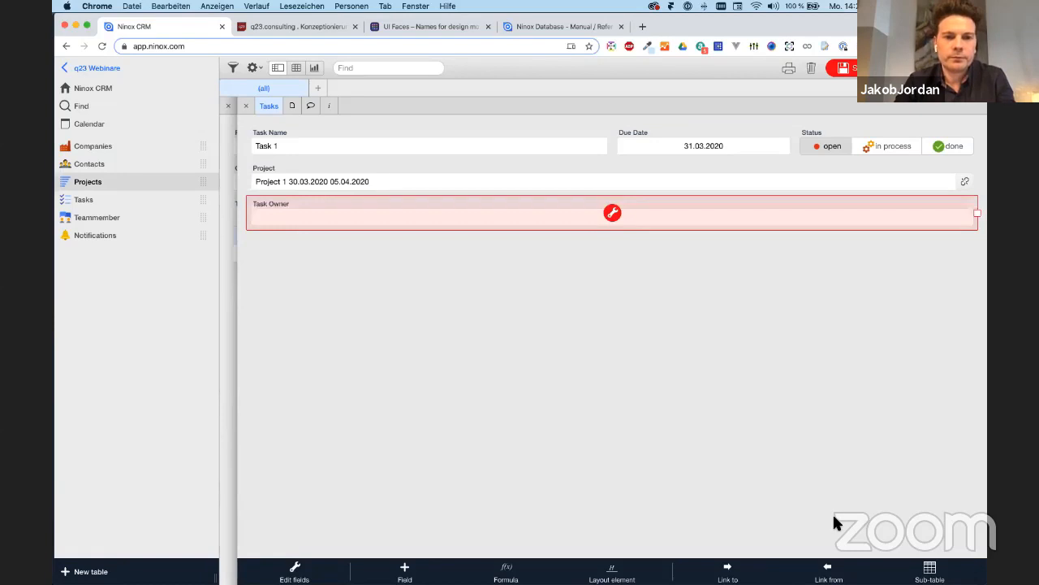
pyautogui.click(848, 67)
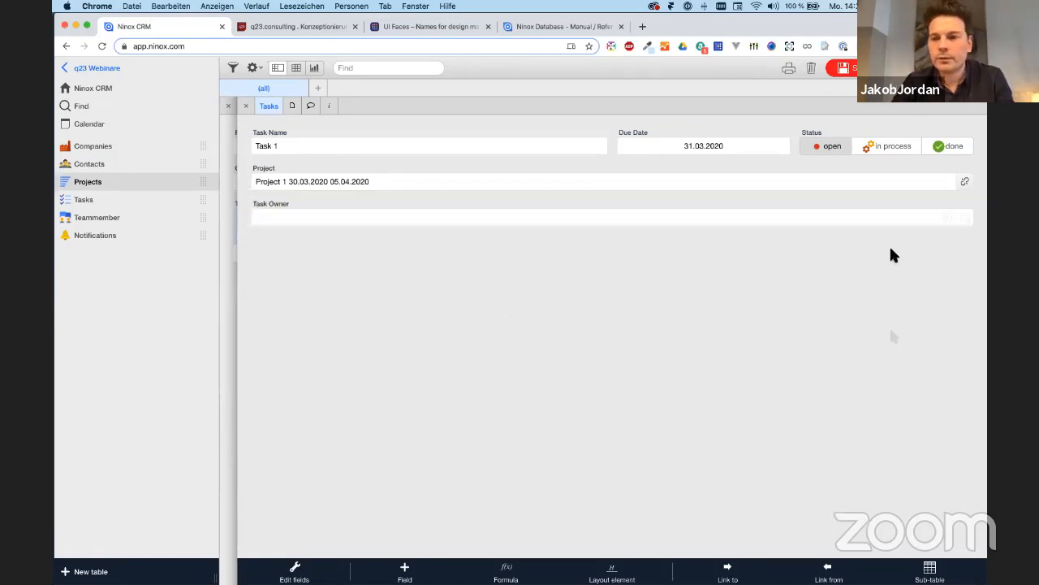
# Create a new team member record as the Task Owner of Task 1
pyautogui.click(965, 218)
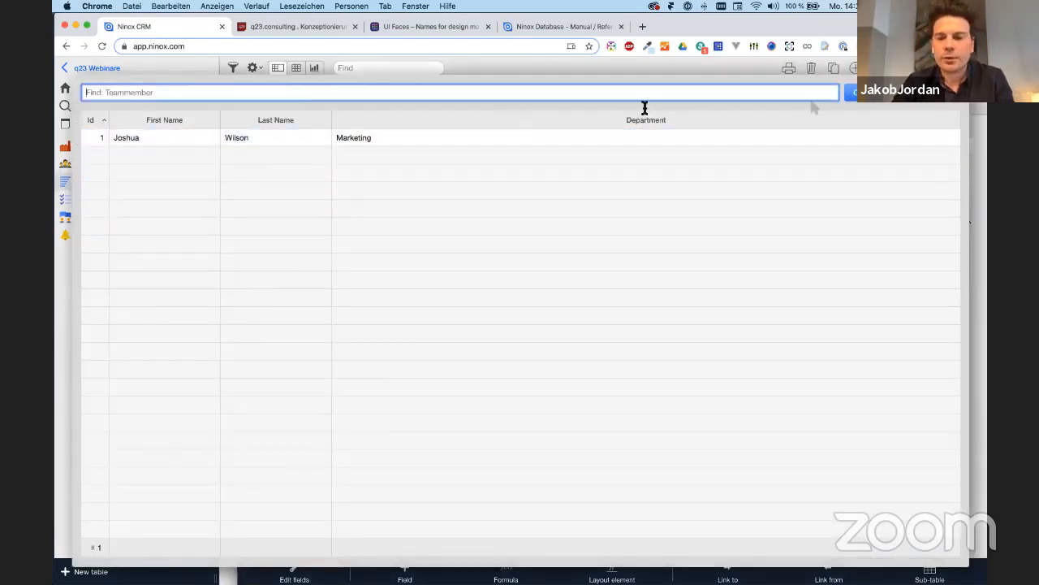
pyautogui.click(933, 91)
pyautogui.click(949, 217)
pyautogui.click(320, 144)
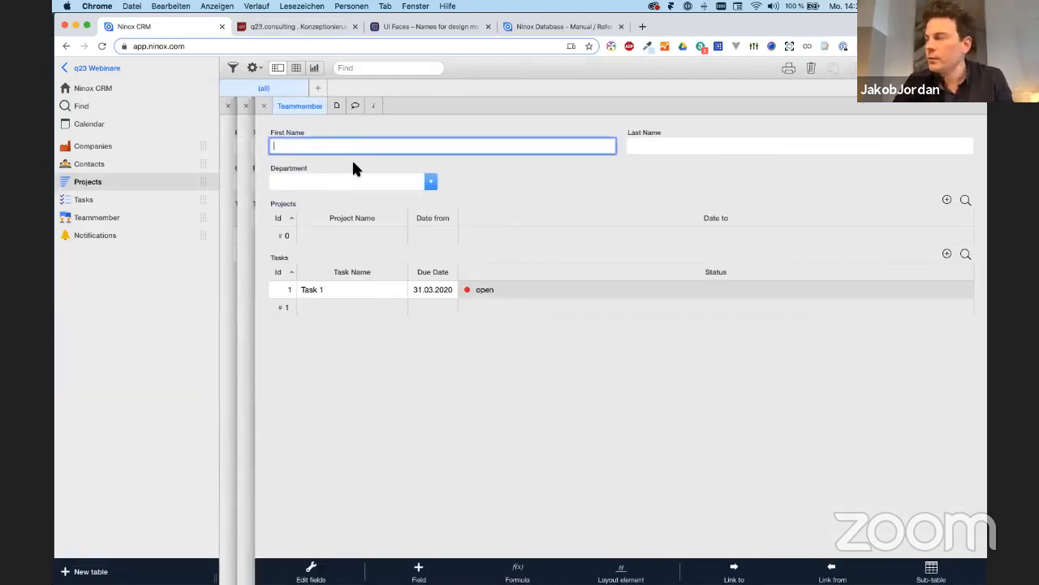
pyautogui.press('super+Tab')
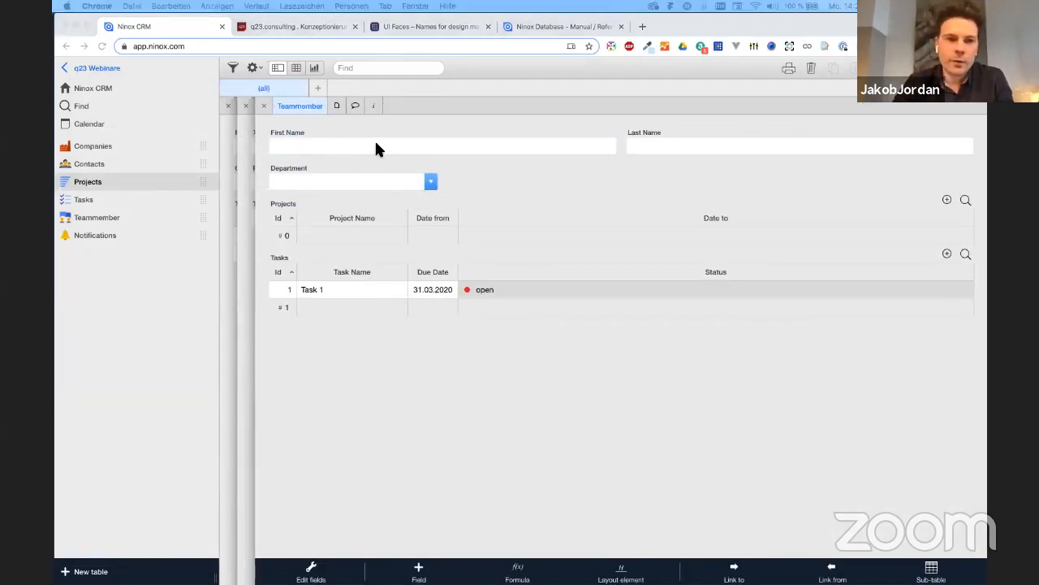
pyautogui.press('super+Tab')
# Fill in the team member's first and last name, set the department to Marketing, and return to Task 1
pyautogui.click(361, 145)
pyautogui.write('Edith')
pyautogui.press('Tab')
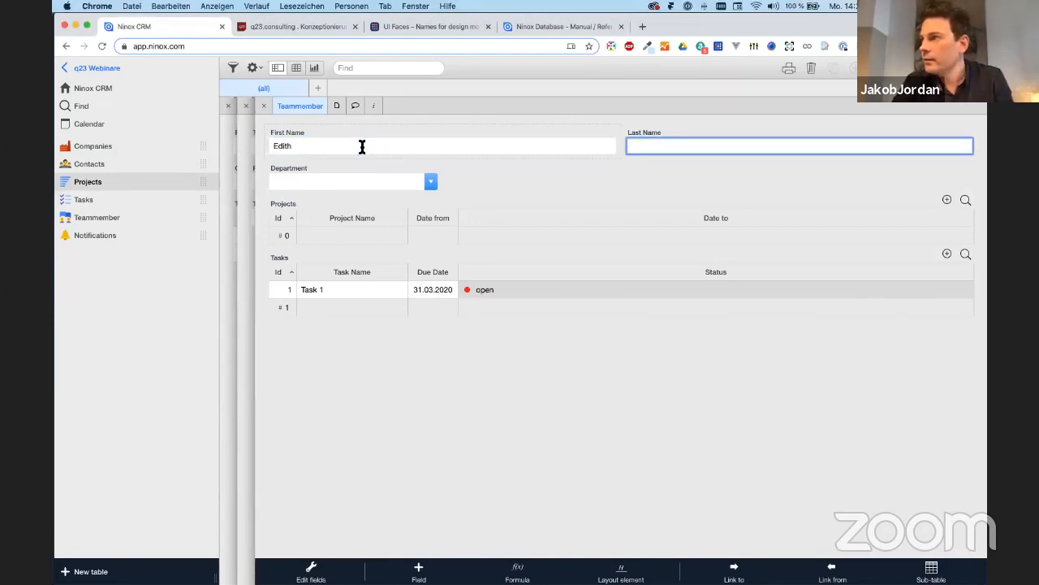
pyautogui.write('Koenig')
pyautogui.click(322, 181)
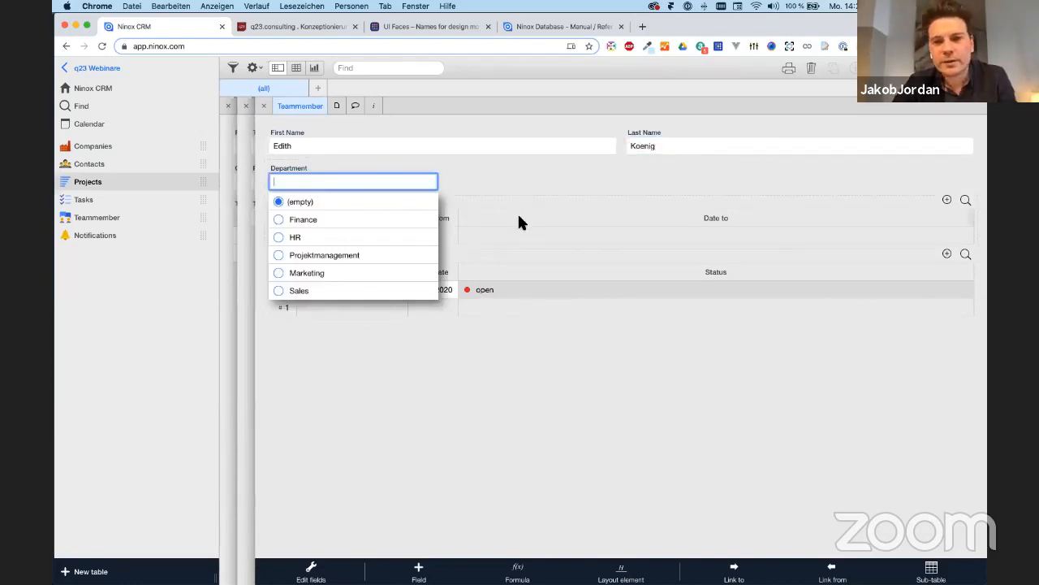
pyautogui.click(316, 273)
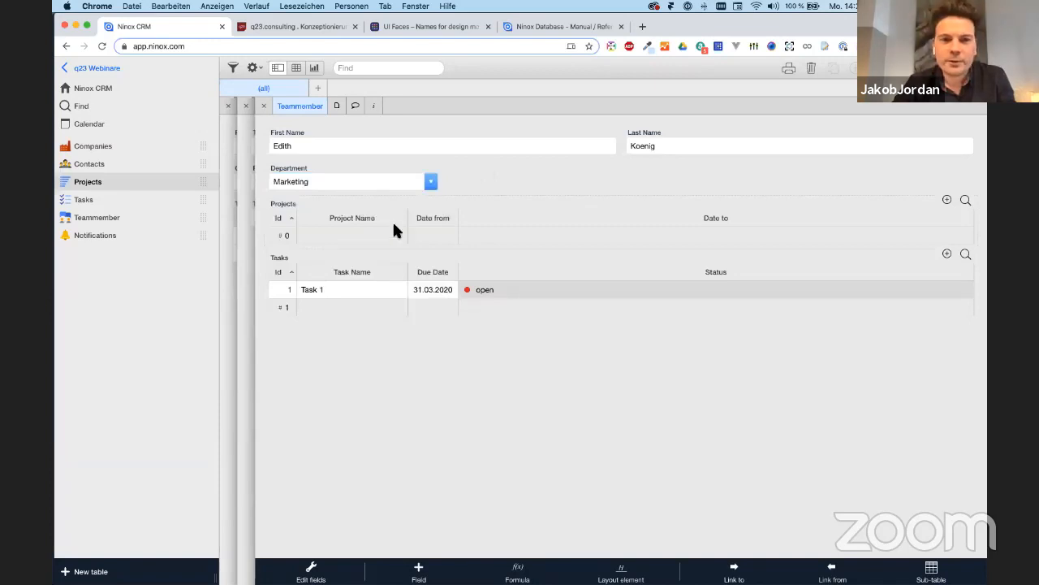
pyautogui.click(264, 105)
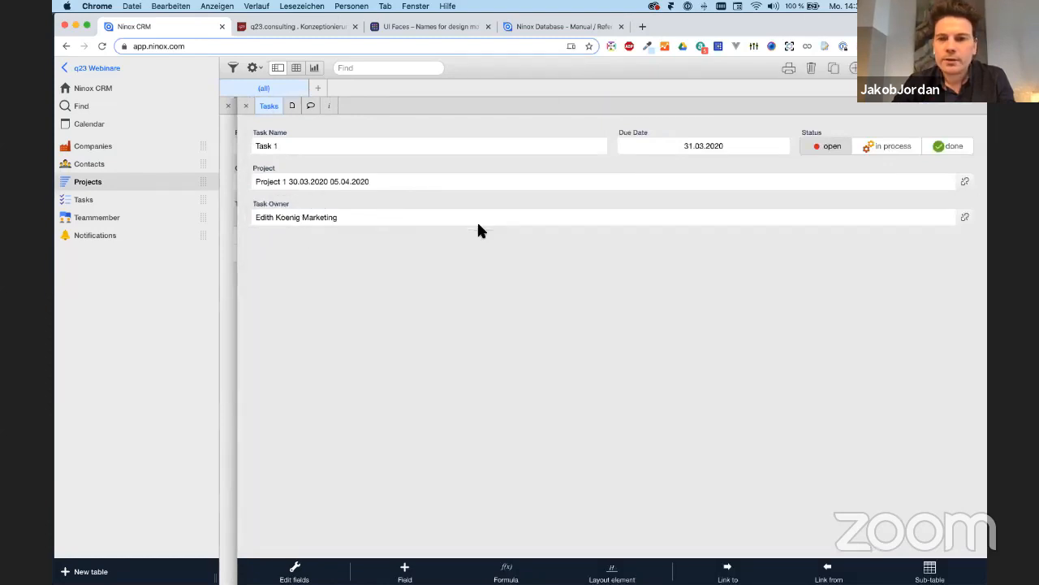
# Unlink the Task Owner from Task 1 and go to the record list of the Teammember table
pyautogui.click(966, 219)
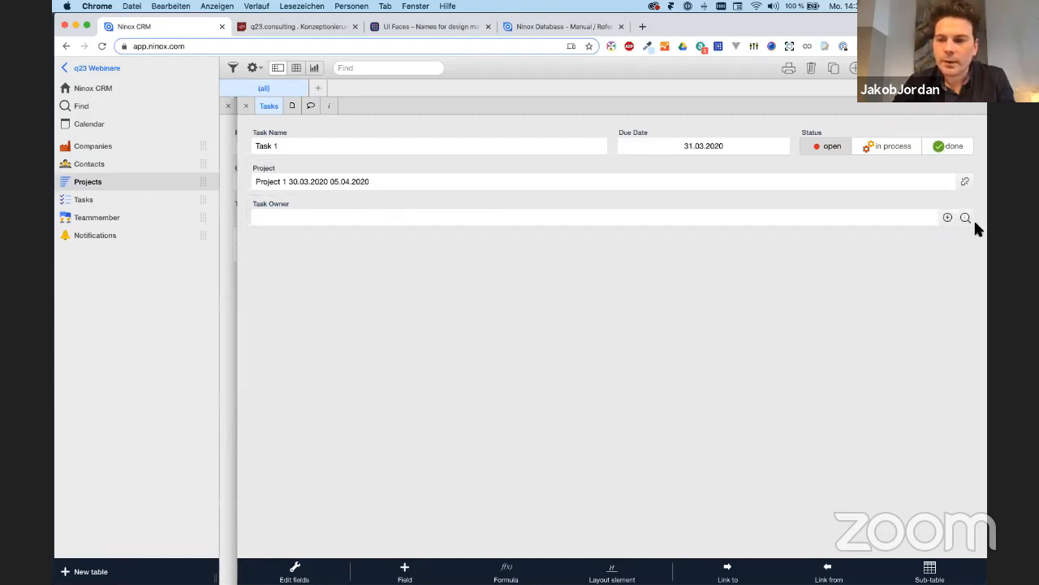
pyautogui.click(114, 218)
pyautogui.click(114, 217)
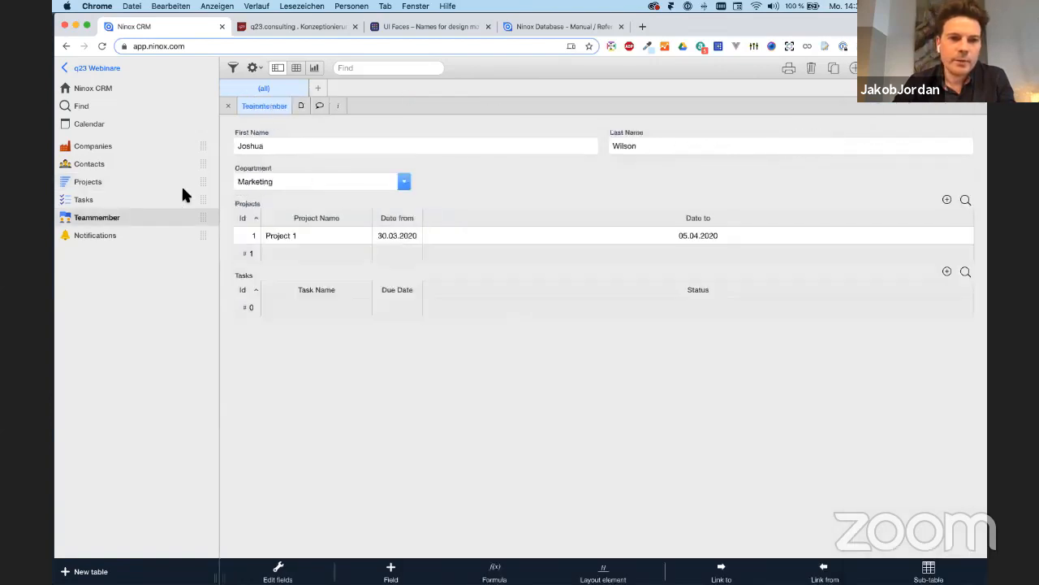
pyautogui.click(228, 106)
pyautogui.click(252, 124)
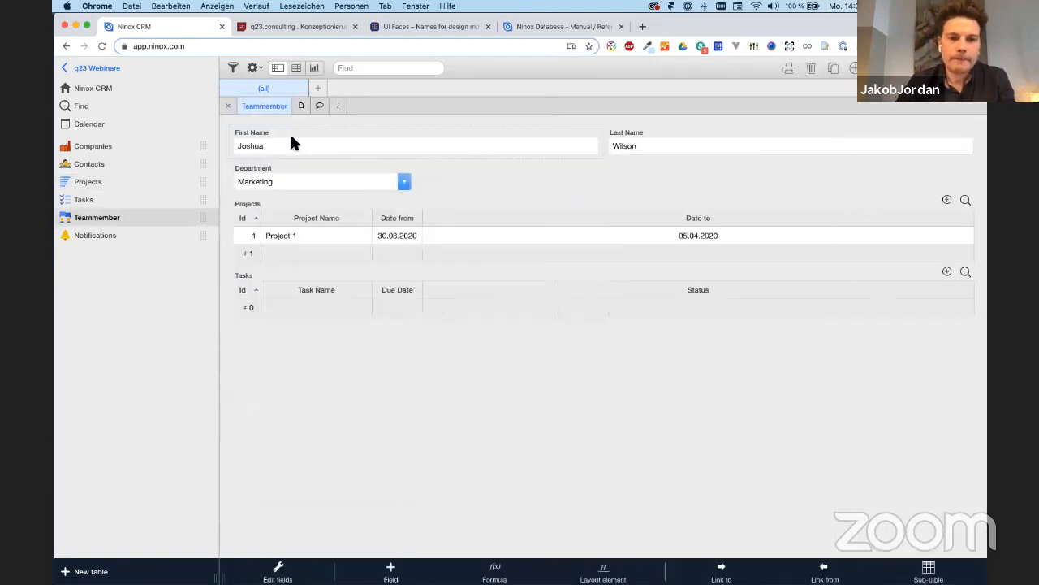
pyautogui.click(227, 106)
# Show the First Name, Last Name and Department columns in the Teammember table
pyautogui.click(244, 105)
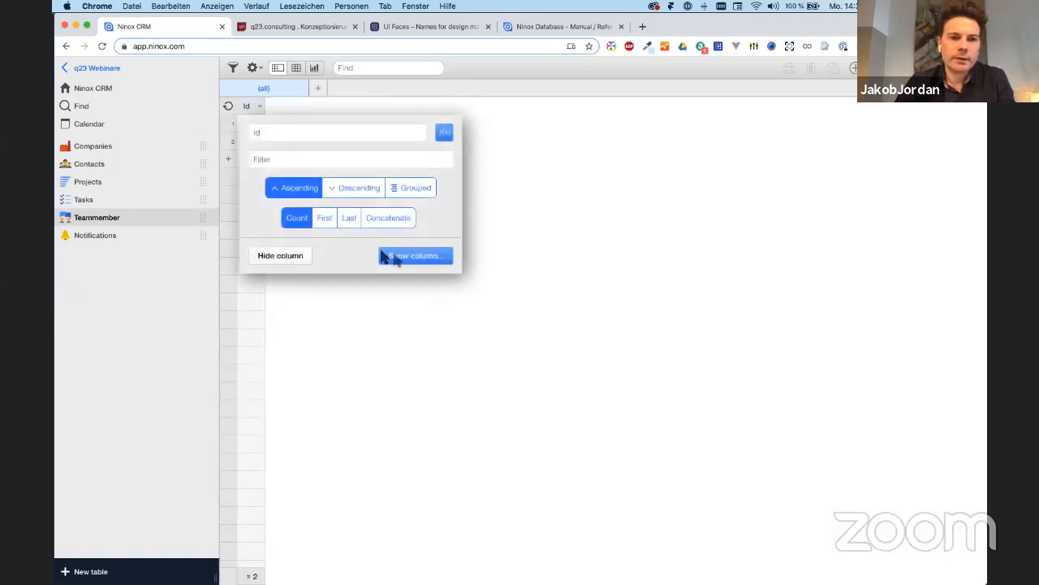
pyautogui.click(399, 257)
pyautogui.click(291, 156)
pyautogui.click(318, 105)
pyautogui.click(473, 256)
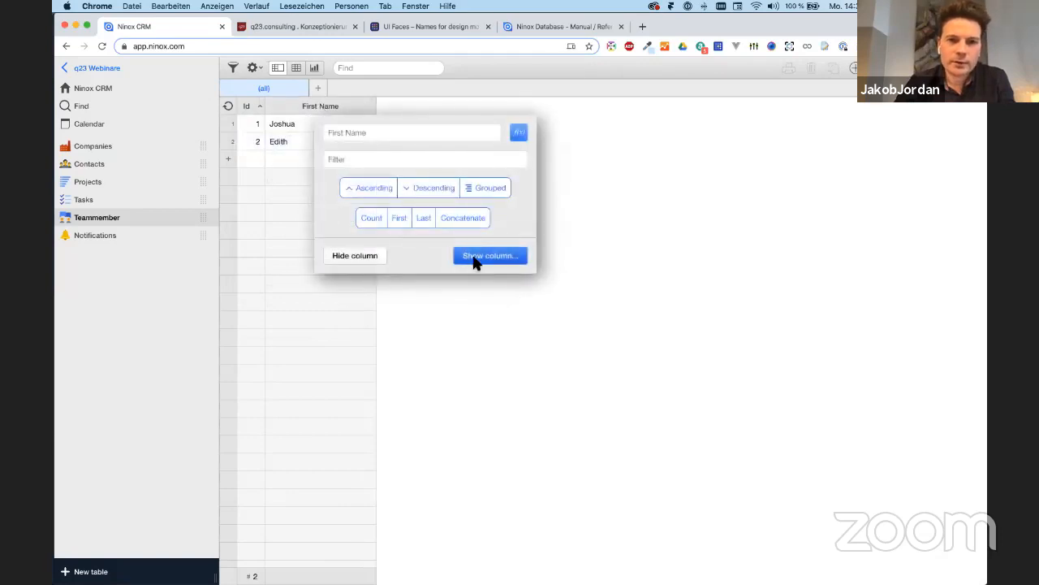
pyautogui.click(308, 162)
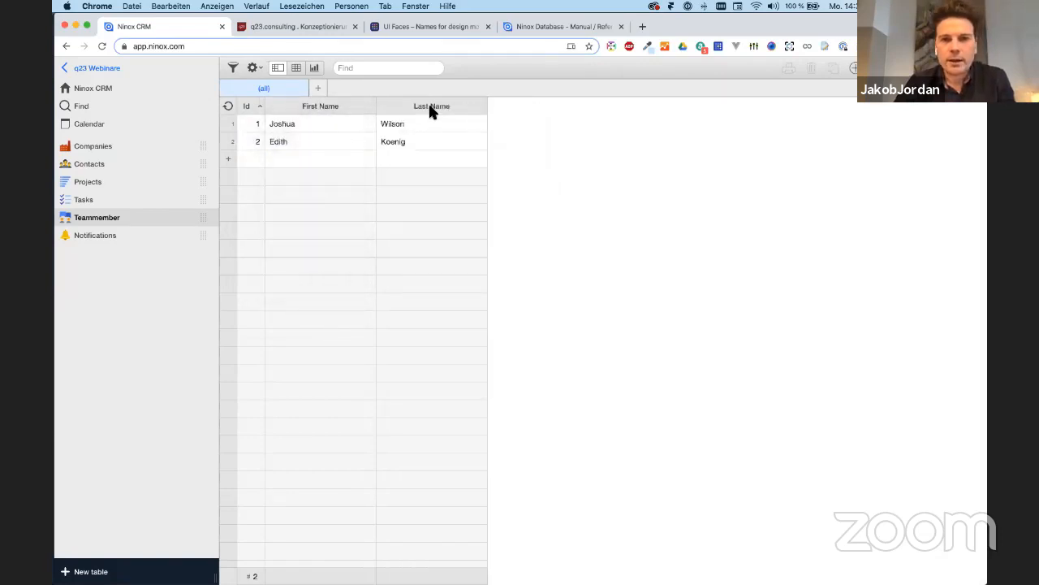
pyautogui.click(463, 110)
pyautogui.click(622, 255)
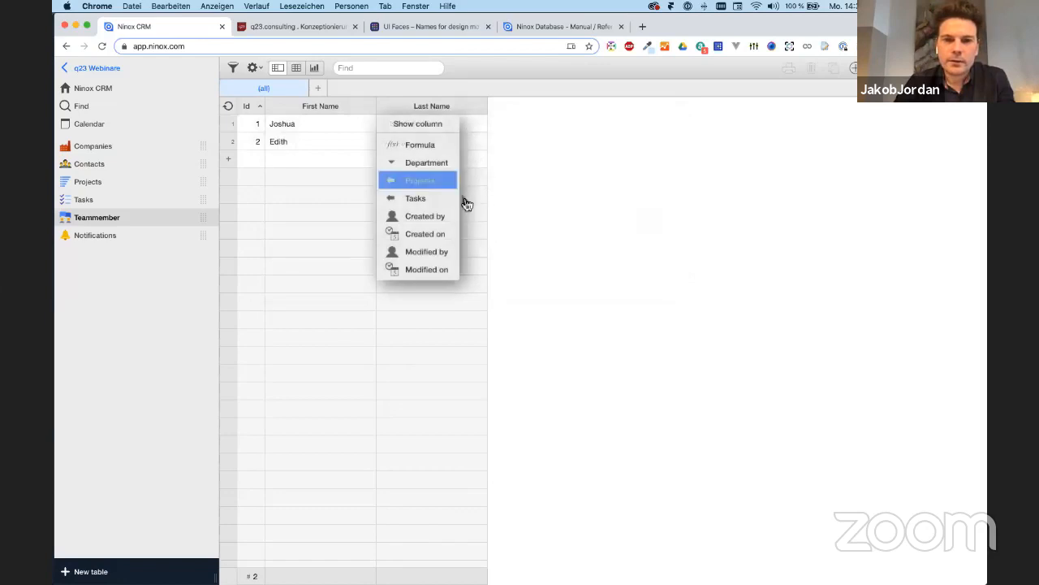
pyautogui.click(424, 163)
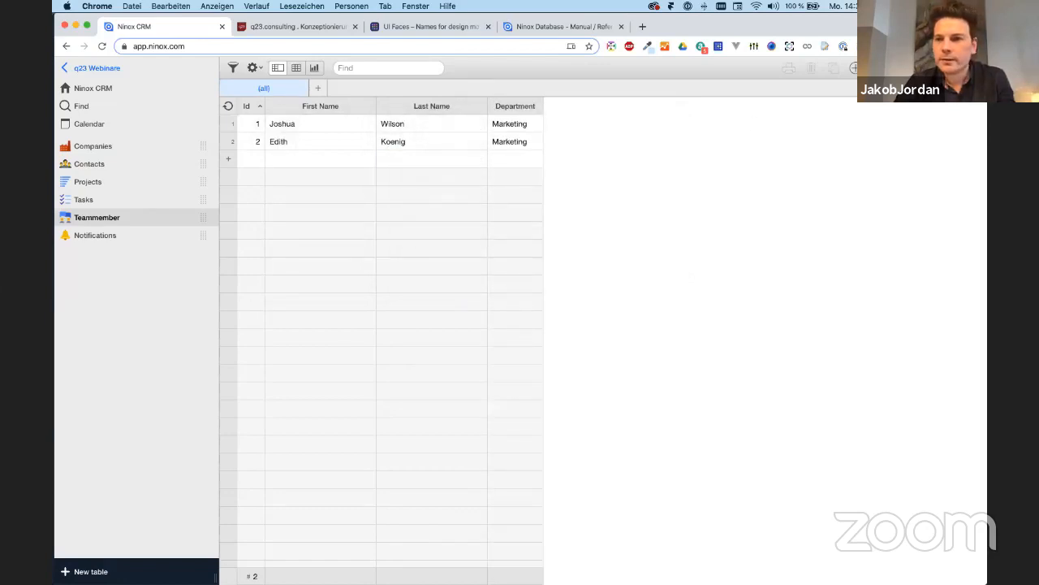
# Create a third team member with first and last name and the department Marketing
pyautogui.click(855, 68)
pyautogui.write('Alex')
pyautogui.press('Tab')
pyautogui.write('Lee')
pyautogui.click(303, 184)
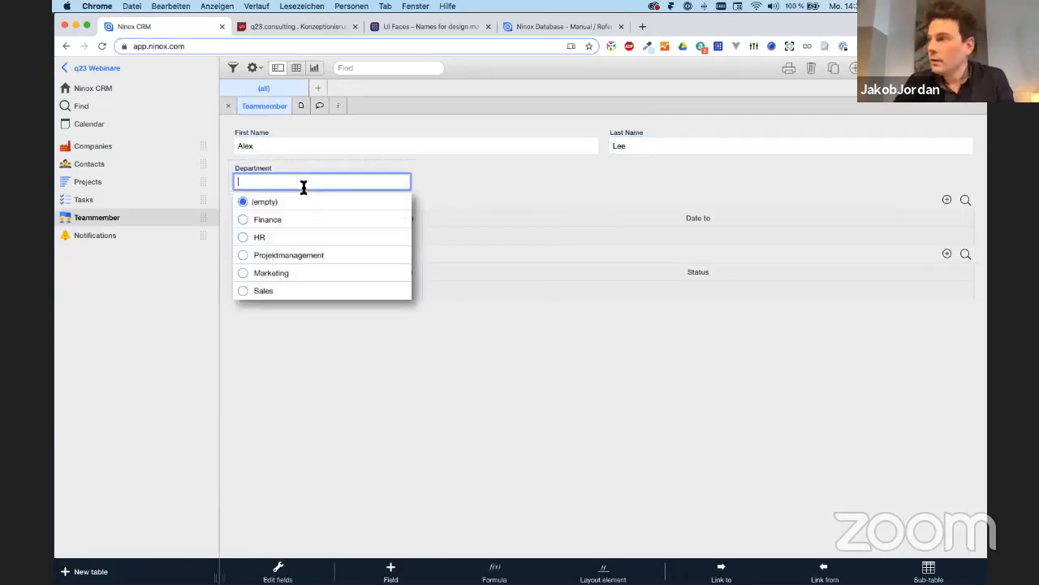
pyautogui.click(268, 275)
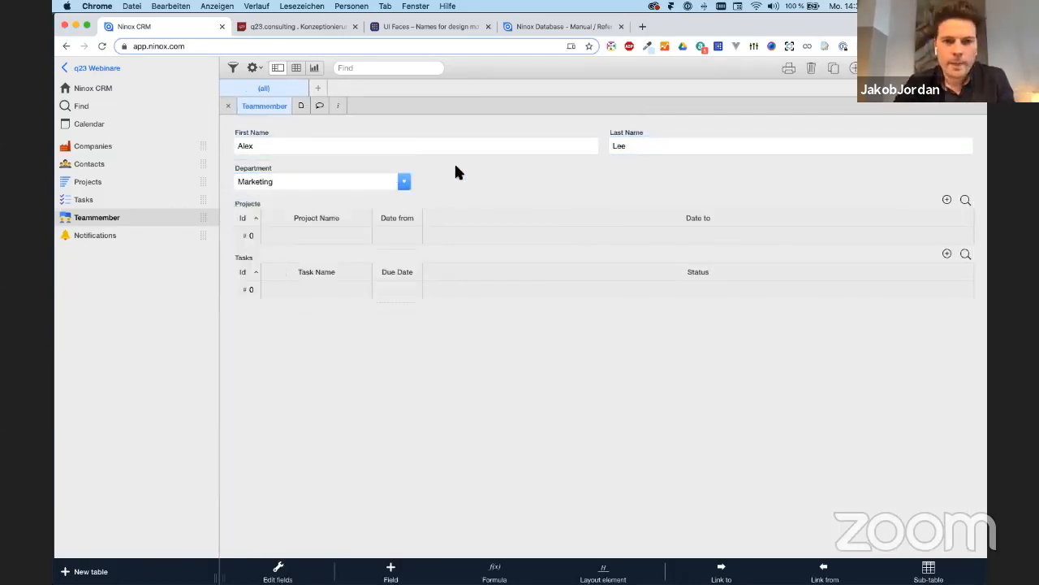
pyautogui.click(228, 106)
# Create a fourth team member with first and last name and the department Sales, and return to Project 1 in the Projects table
pyautogui.click(278, 169)
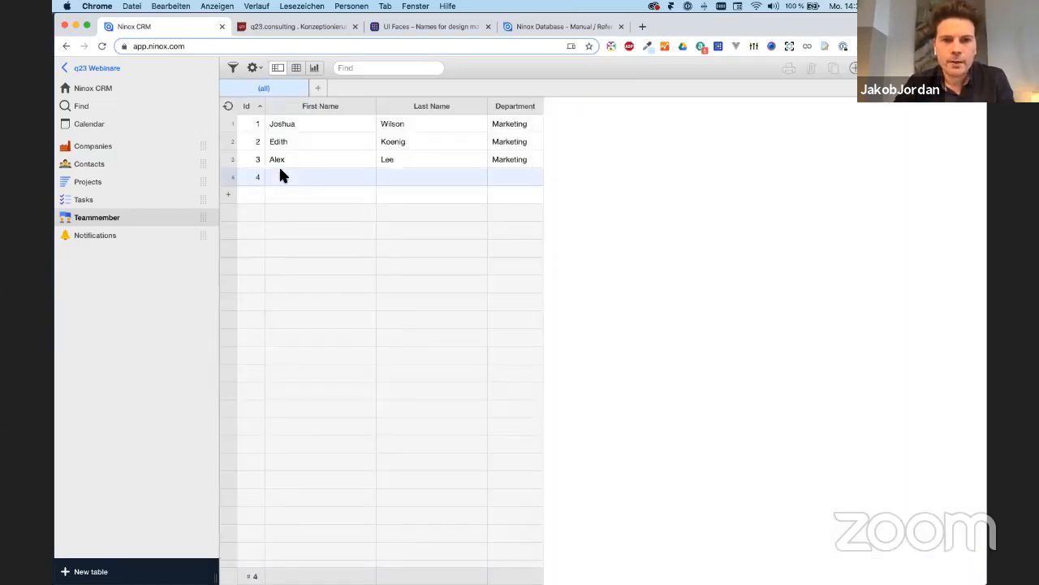
pyautogui.write('Felipe')
pyautogui.press('Tab')
pyautogui.write('Grace')
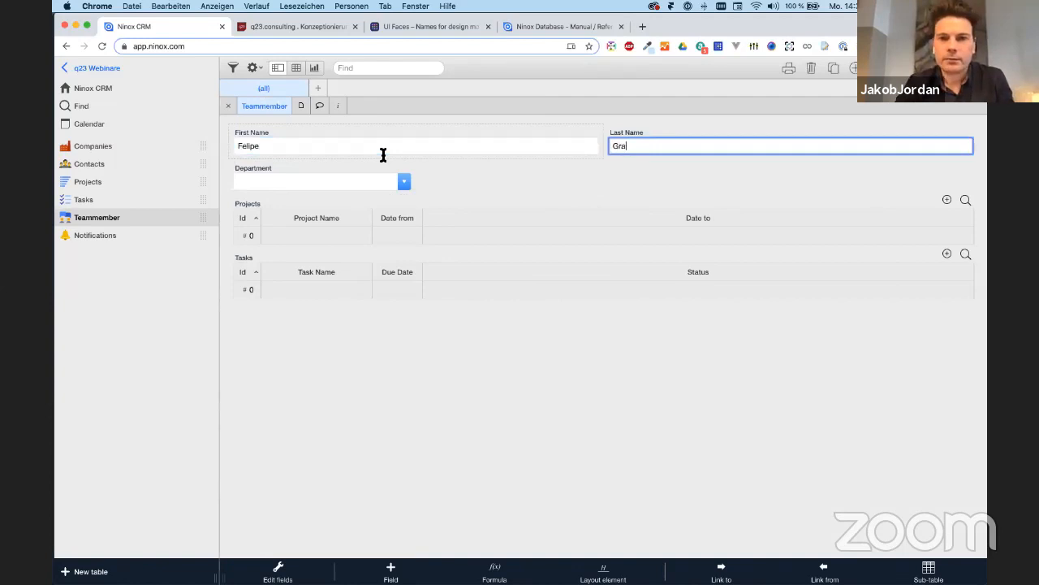
pyautogui.click(280, 180)
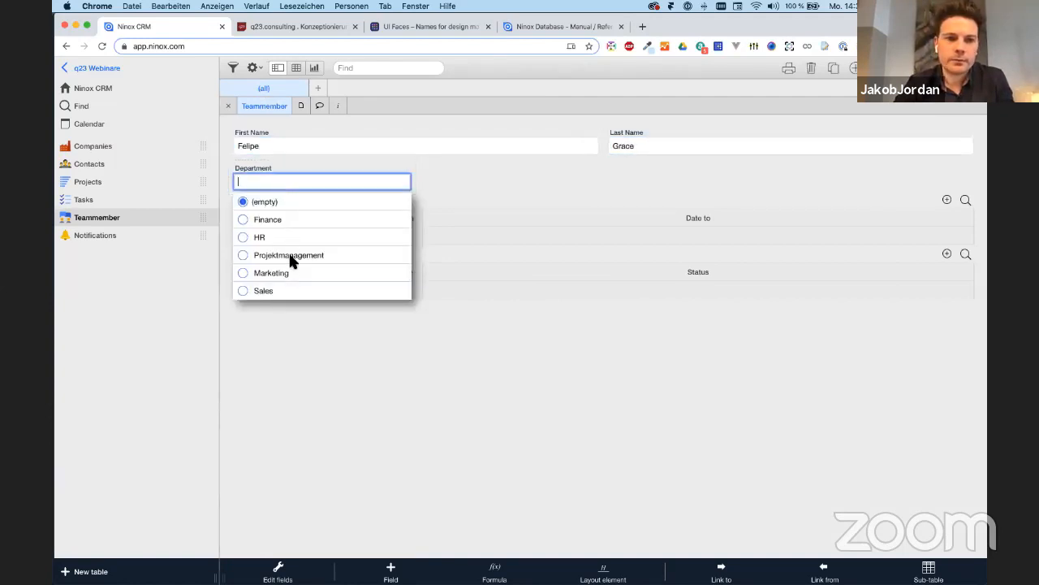
pyautogui.click(264, 290)
pyautogui.click(229, 106)
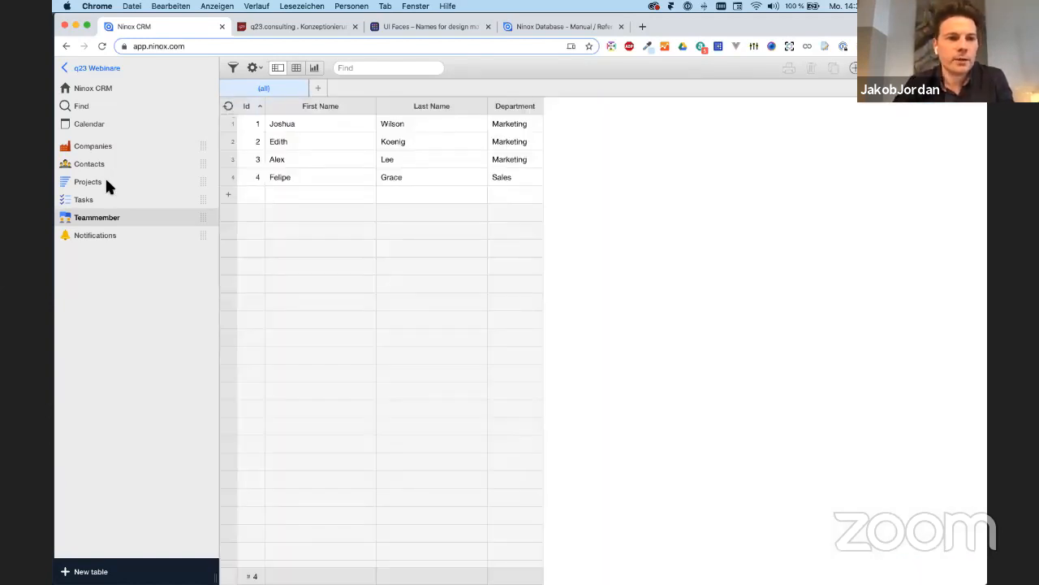
pyautogui.click(88, 181)
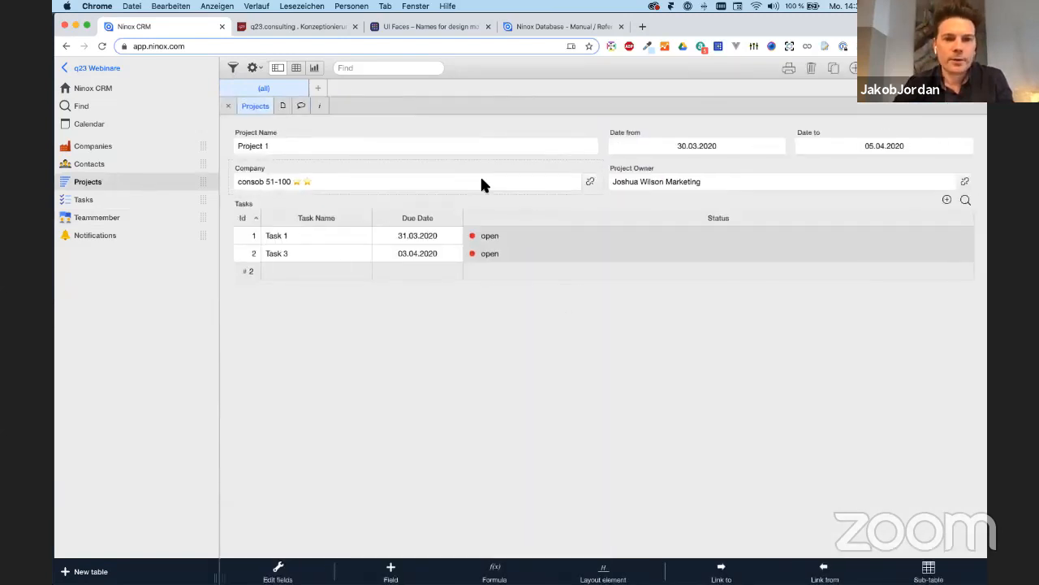
pyautogui.click(546, 219)
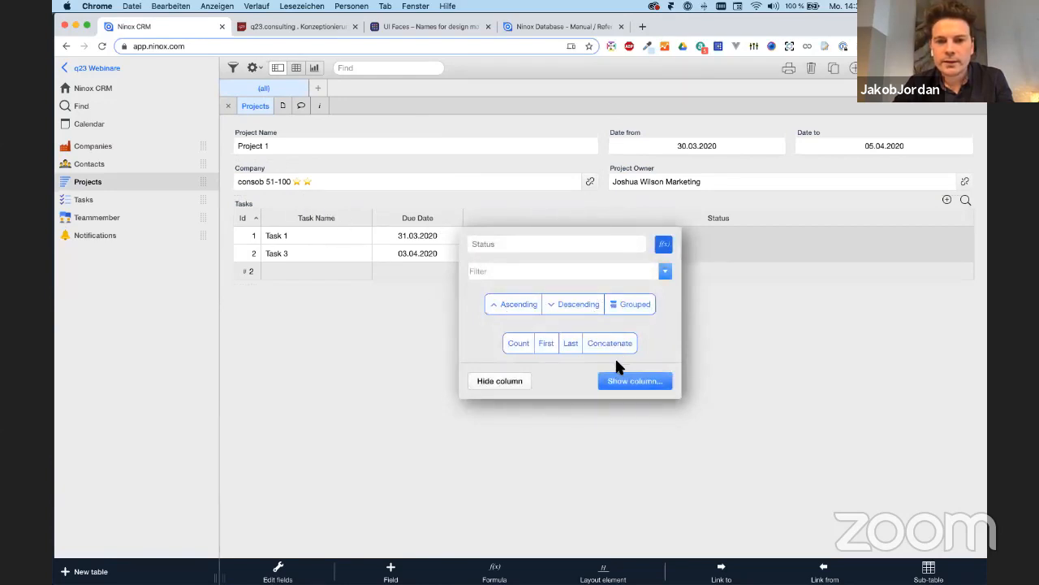
pyautogui.click(615, 381)
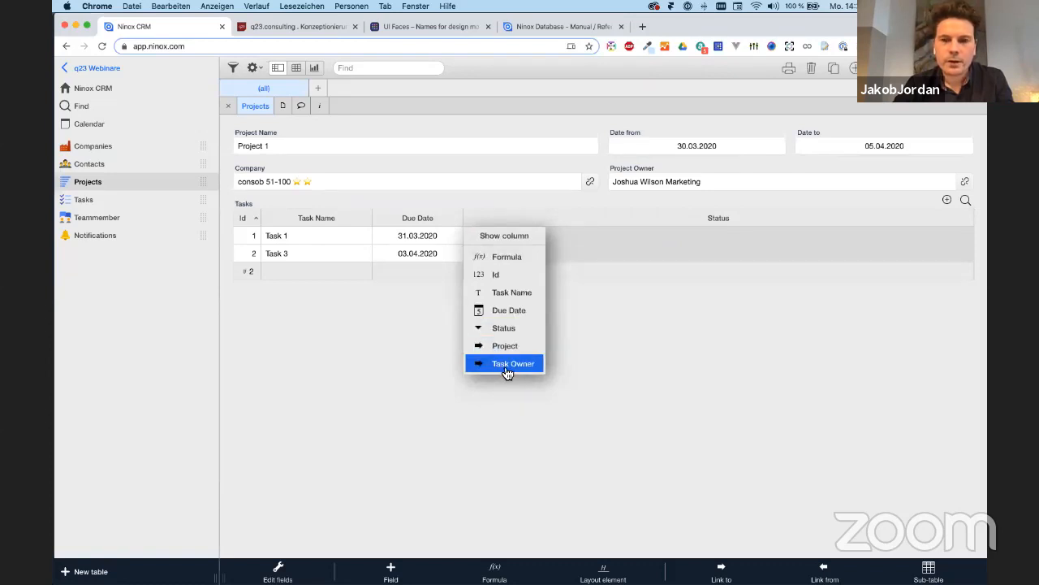
pyautogui.click(522, 184)
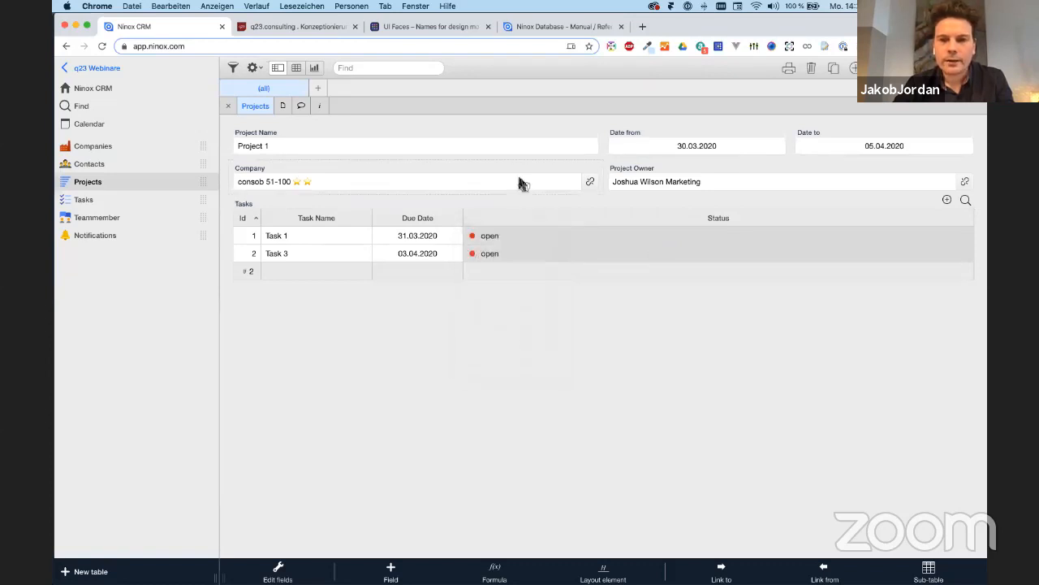
pyautogui.click(228, 105)
pyautogui.click(244, 122)
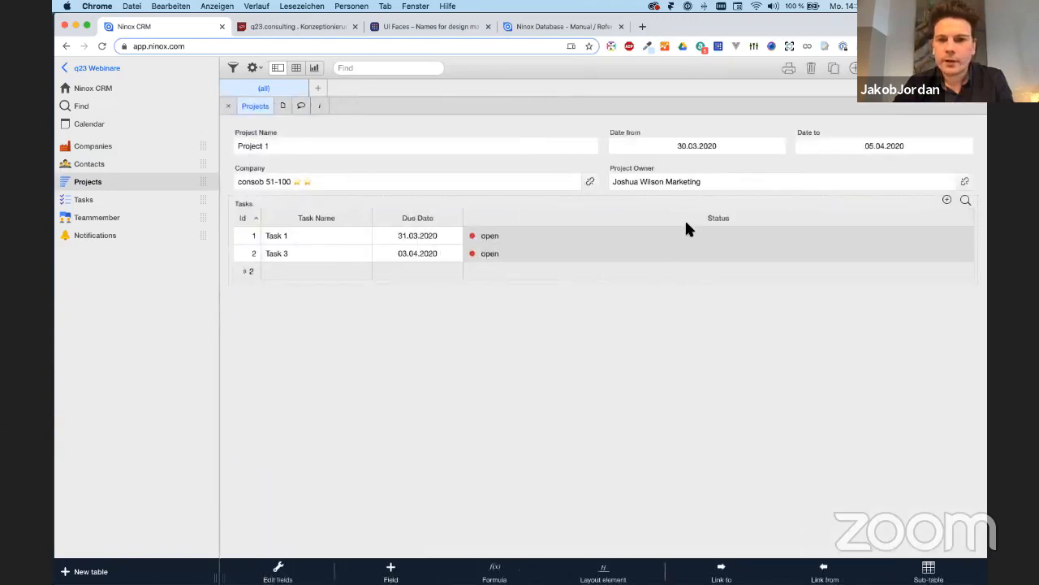
# Add the Task Owner's First Name column to the Tasks list in Project 1 and widen that column
pyautogui.click(665, 216)
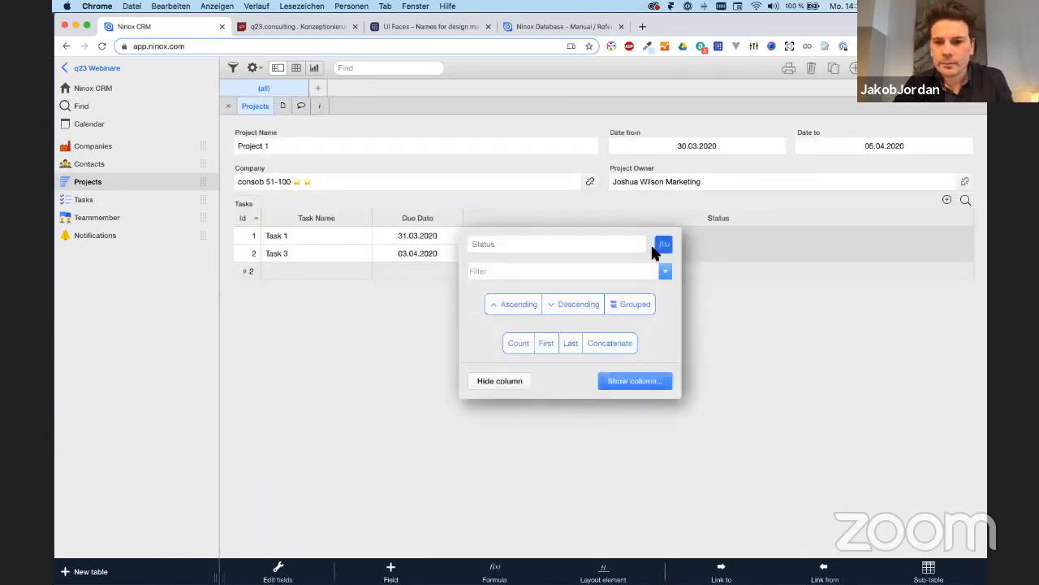
pyautogui.click(628, 380)
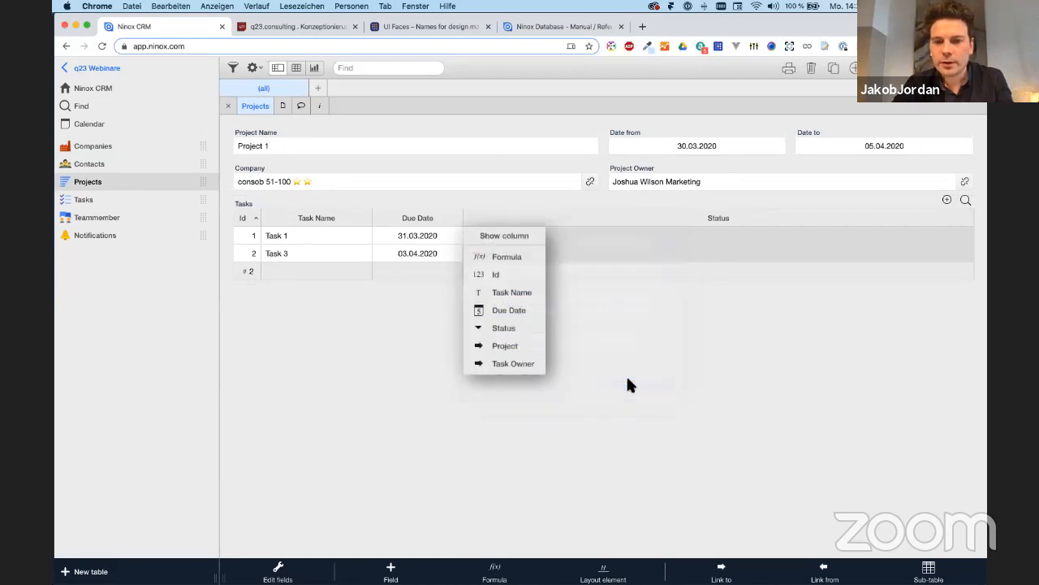
pyautogui.click(512, 366)
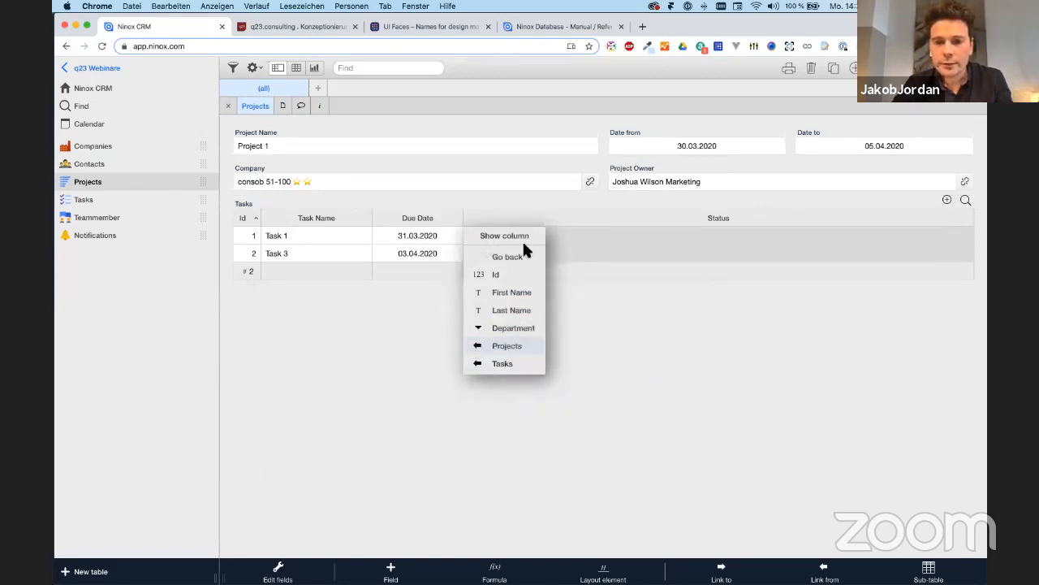
pyautogui.click(528, 295)
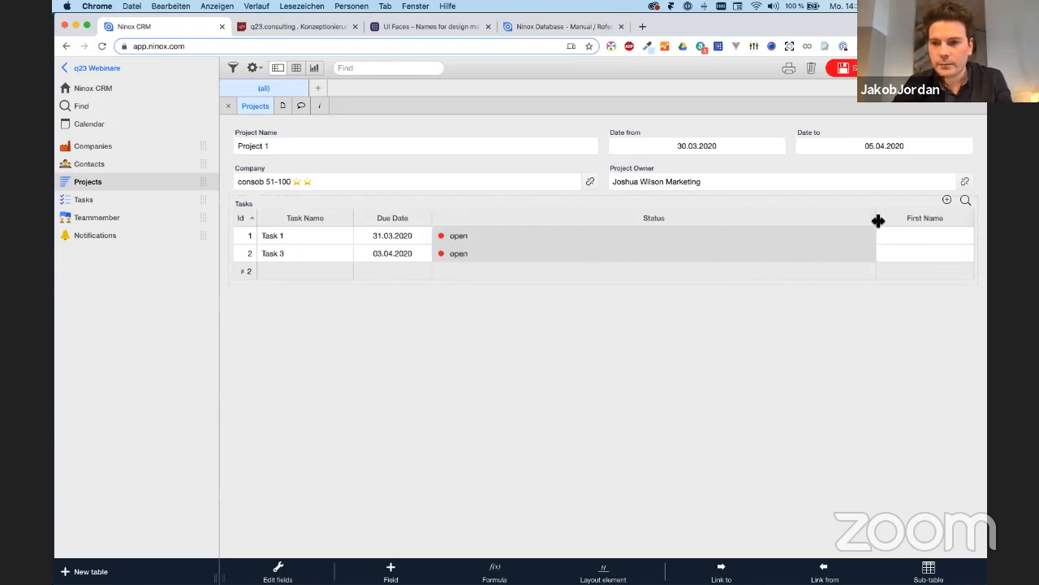
pyautogui.moveTo(878, 220); pyautogui.dragTo(768, 220)
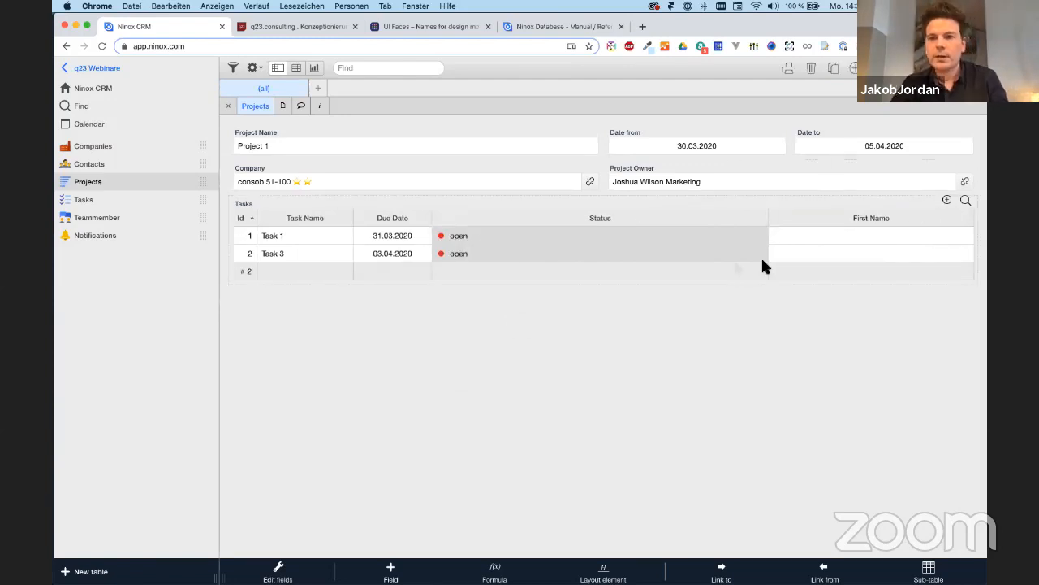
# Assign the second team member as Task Owner of Task 1 and return to the project
pyautogui.click(329, 234)
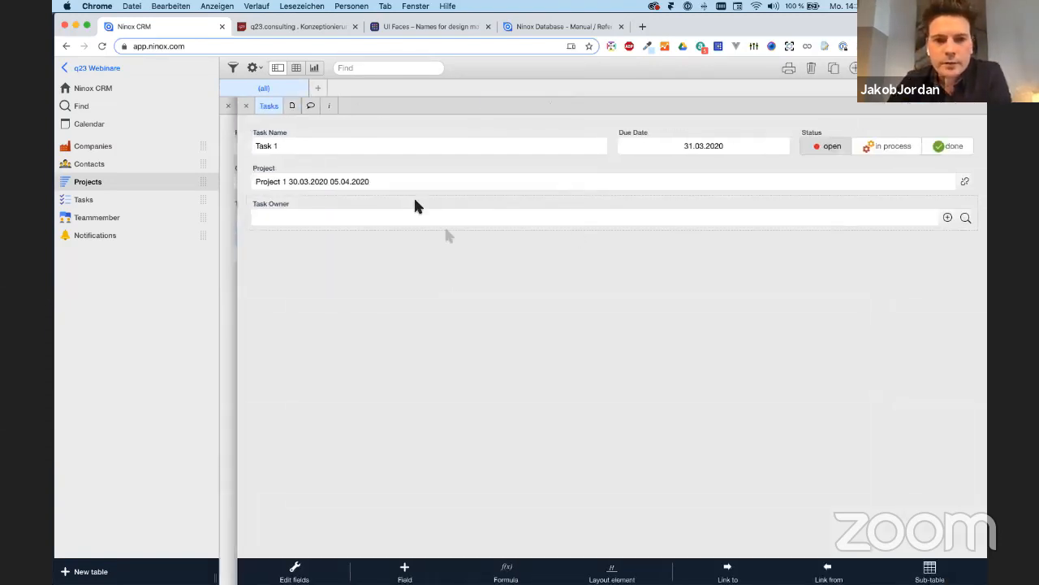
pyautogui.click(965, 217)
pyautogui.click(350, 158)
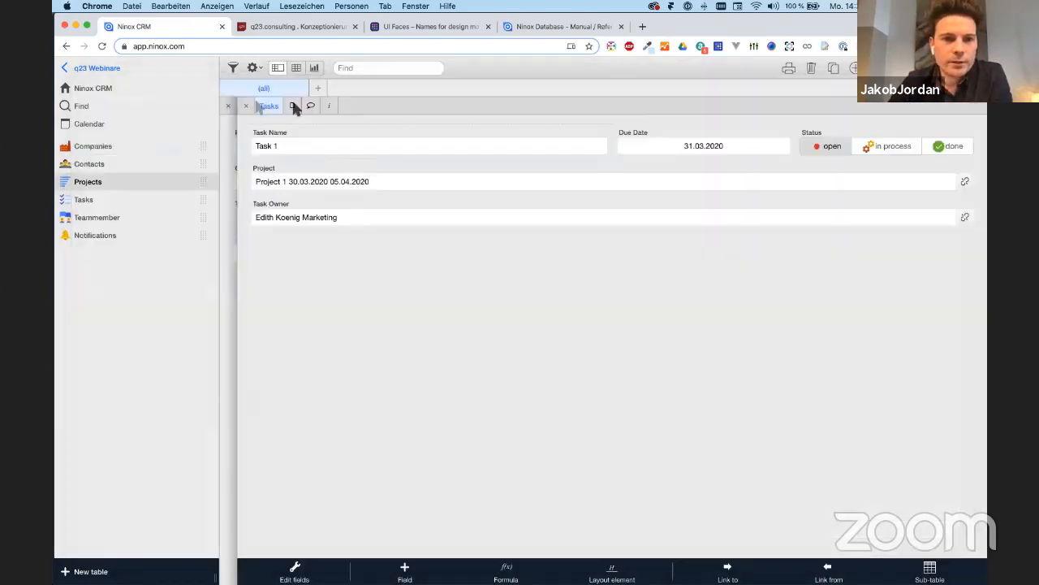
pyautogui.click(246, 105)
# Assign the third team member as Task Owner of Task 3 and return to the project
pyautogui.click(346, 252)
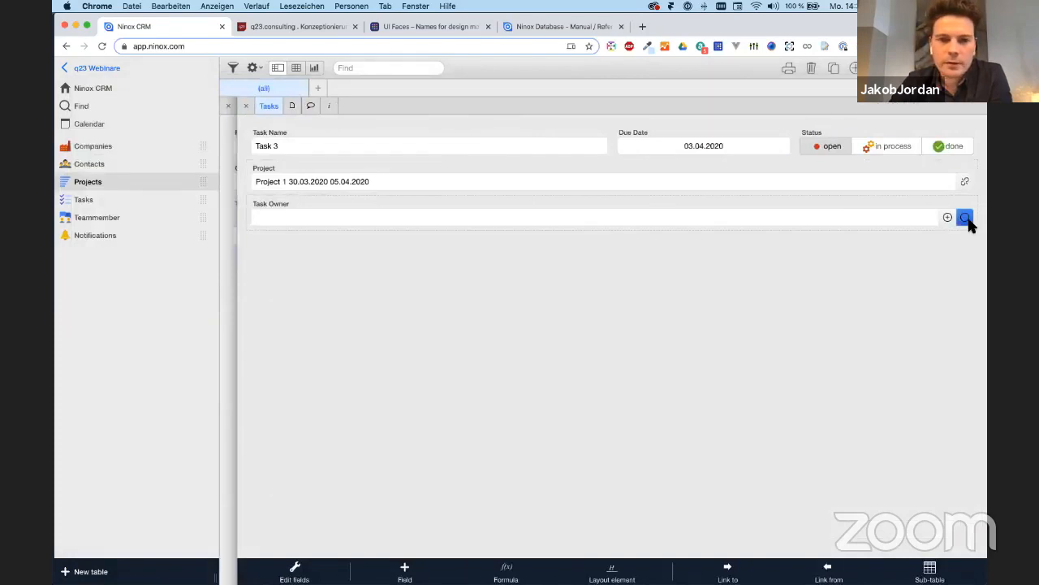
pyautogui.click(966, 217)
pyautogui.click(365, 173)
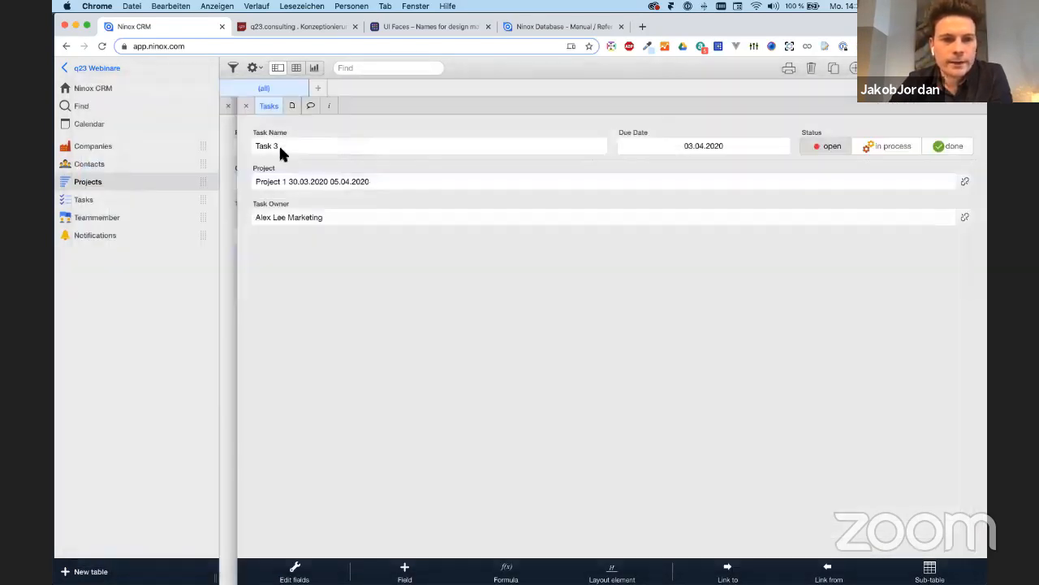
pyautogui.click(244, 105)
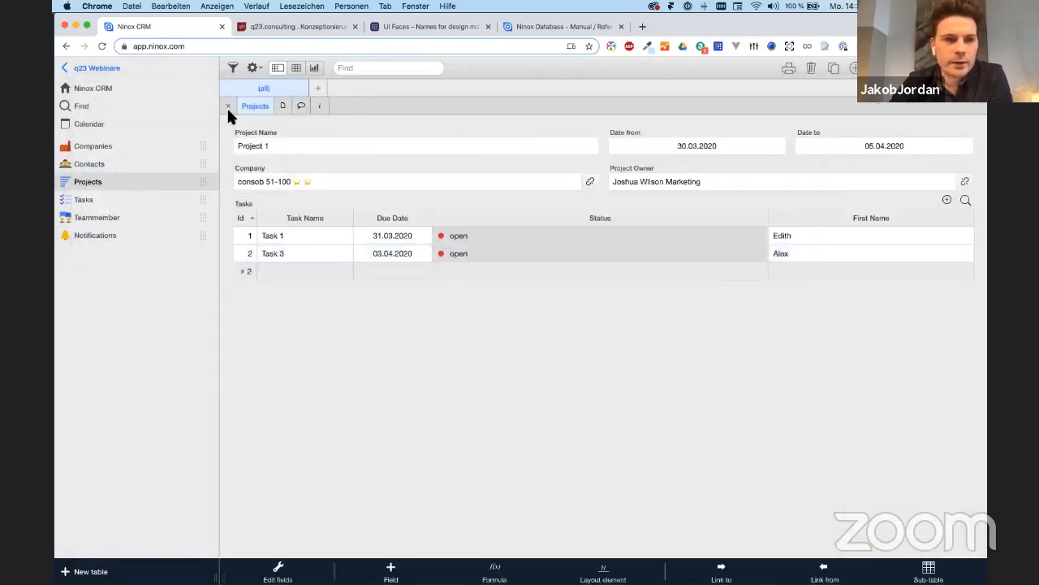
# Rename the second record in the Tasks table to Task 2 and close the record
pyautogui.click(129, 201)
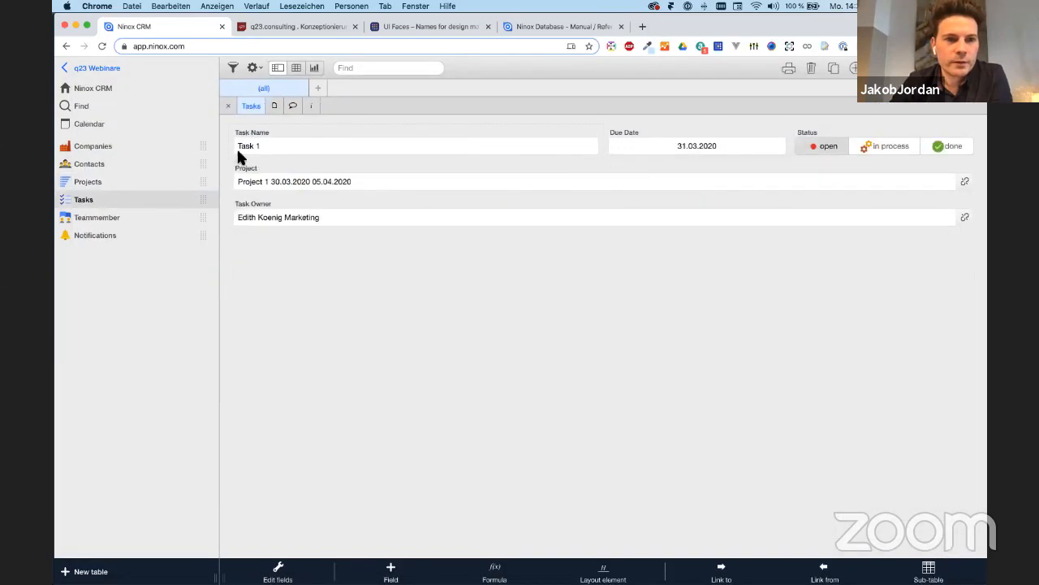
pyautogui.click(227, 105)
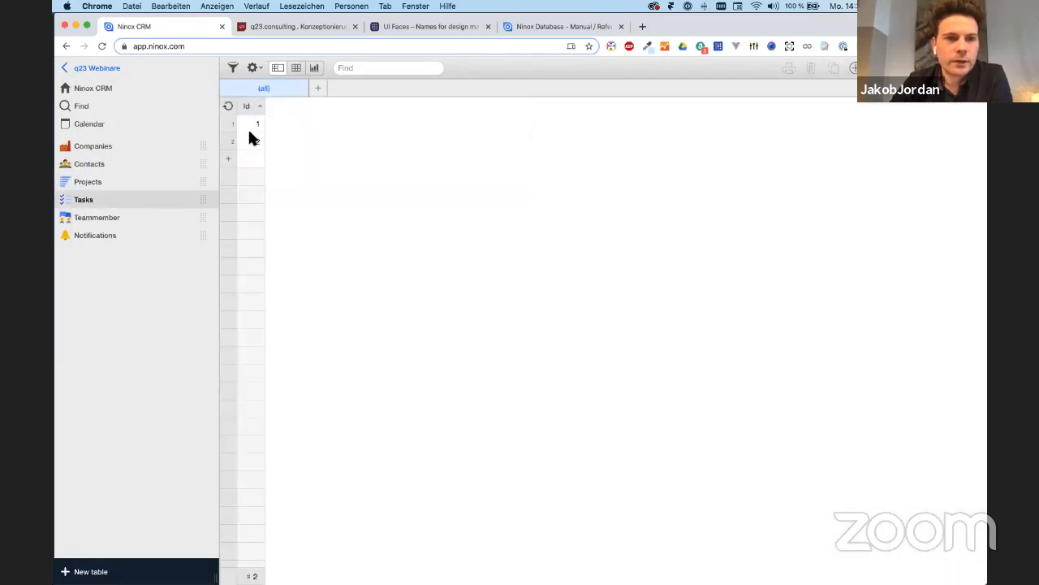
pyautogui.click(250, 133)
pyautogui.click(312, 145)
pyautogui.press('BackSpace')
pyautogui.write('2')
pyautogui.press('Return')
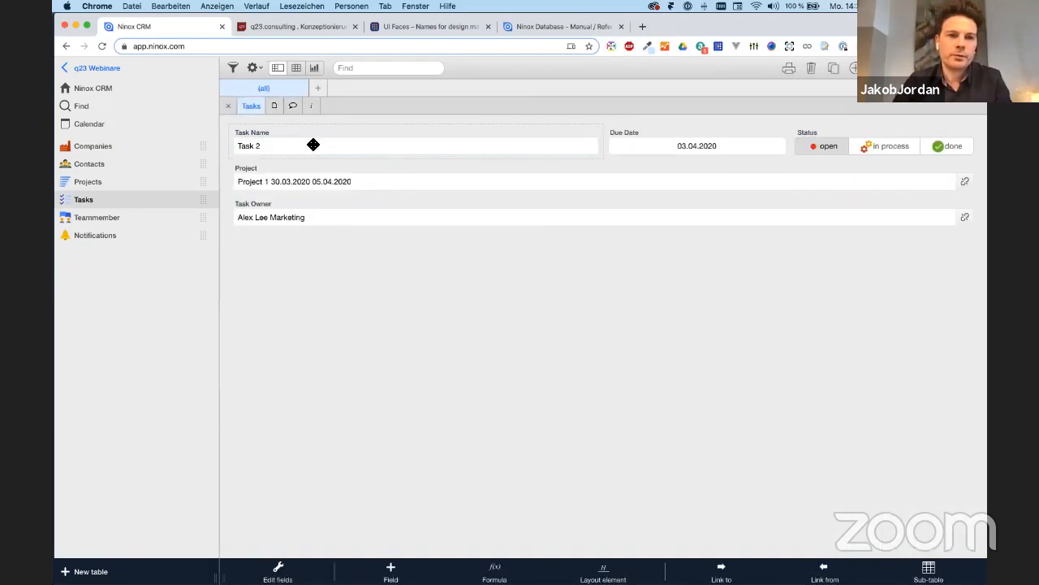
pyautogui.click(228, 105)
# Create a new task in Project 1 named Task 3 with the due date 01.04.2020
pyautogui.click(122, 181)
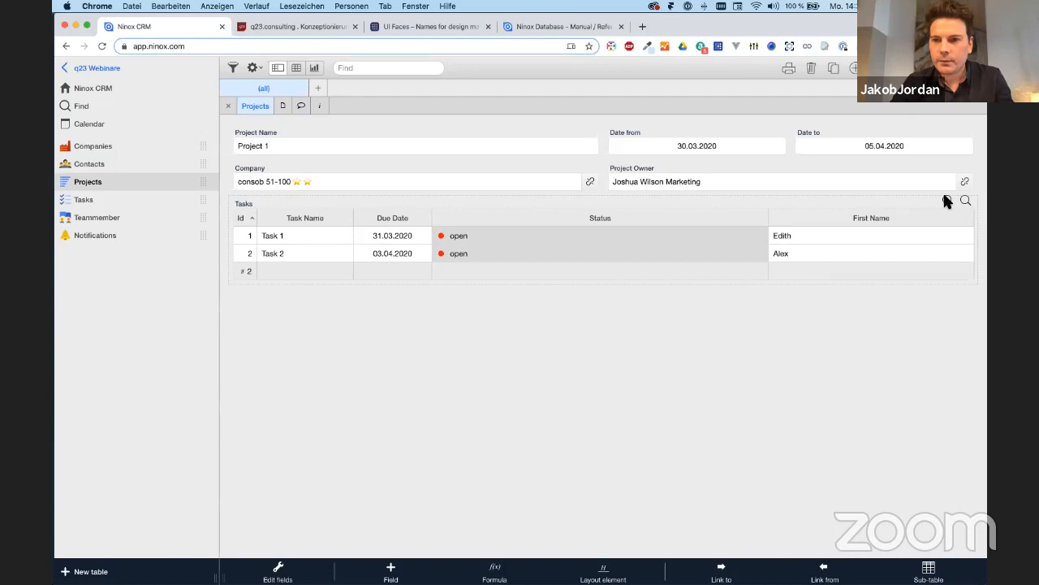
pyautogui.click(947, 200)
pyautogui.click(439, 146)
pyautogui.write('a')
pyautogui.press('BackSpace')
pyautogui.write('Task 3')
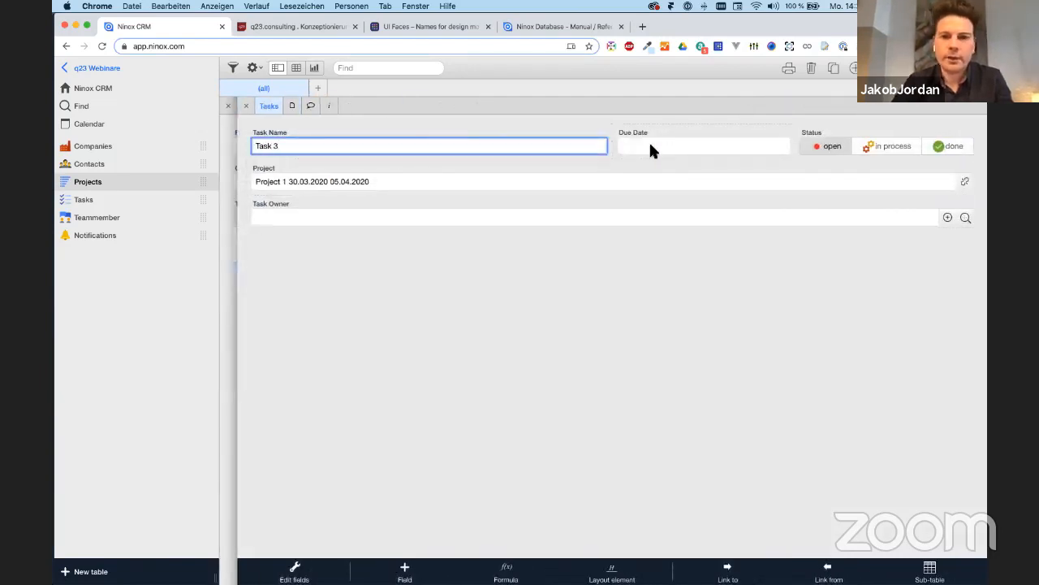
pyautogui.click(682, 147)
pyautogui.click(731, 165)
pyautogui.click(658, 195)
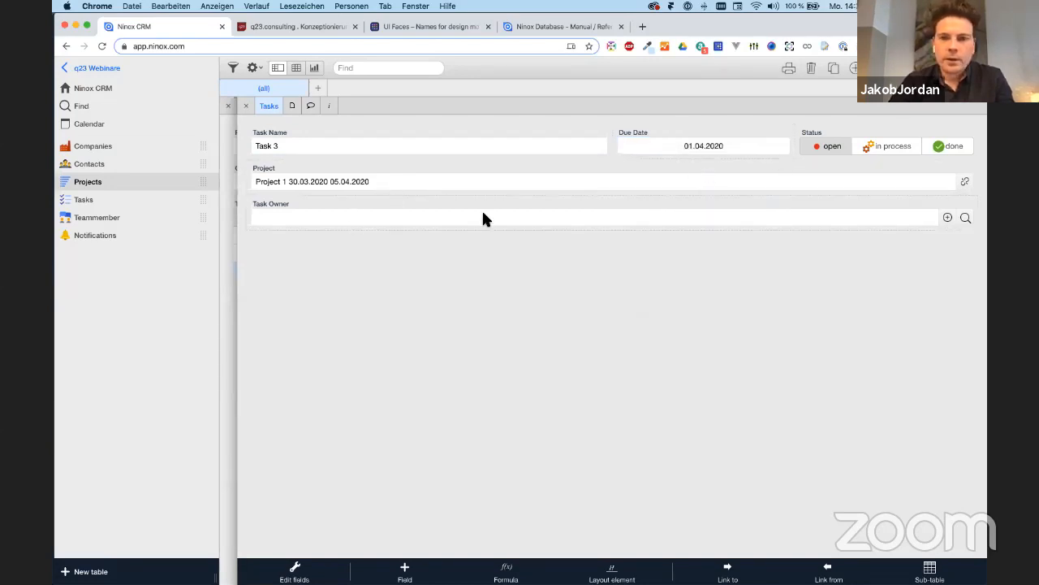
# Assign the third team member, from Marketing, as Task Owner of the new Task 3
pyautogui.click(966, 218)
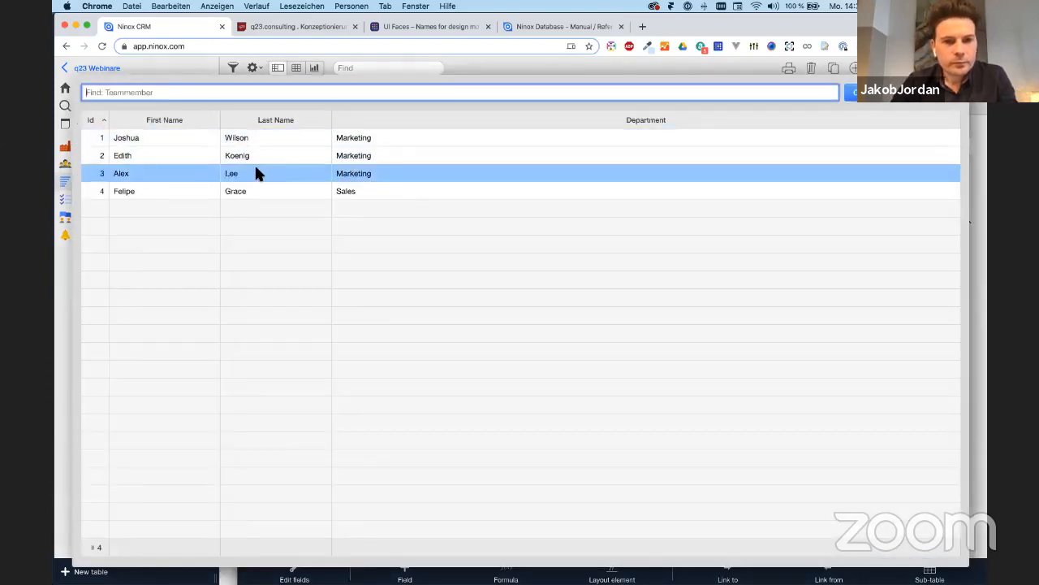
pyautogui.click(199, 173)
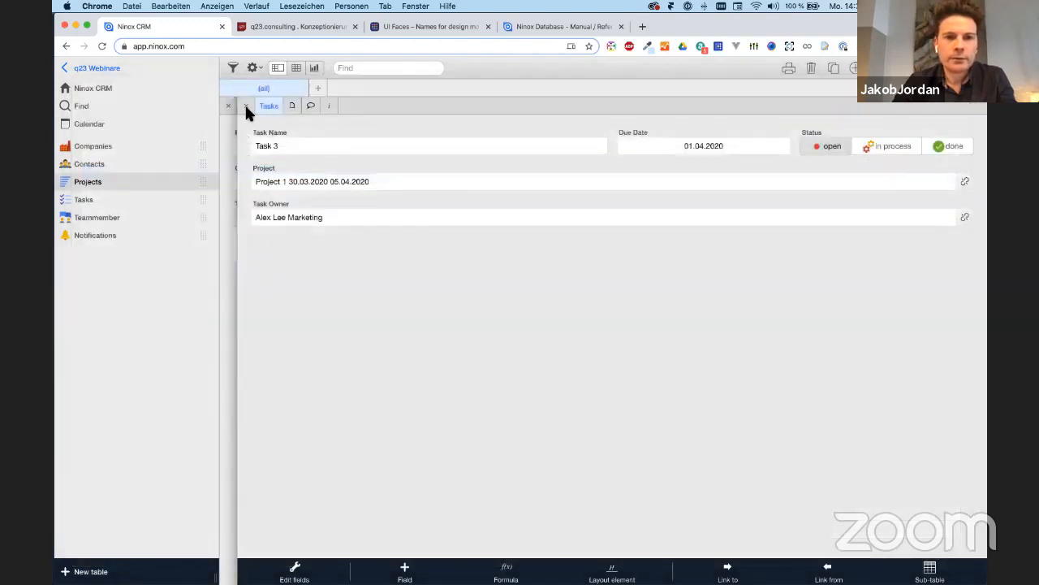
pyautogui.click(246, 106)
# Replace the Task Owner of Task 3 with the fourth team member, from Sales, and adjust the Status column width in the project's Tasks list
pyautogui.click(777, 273)
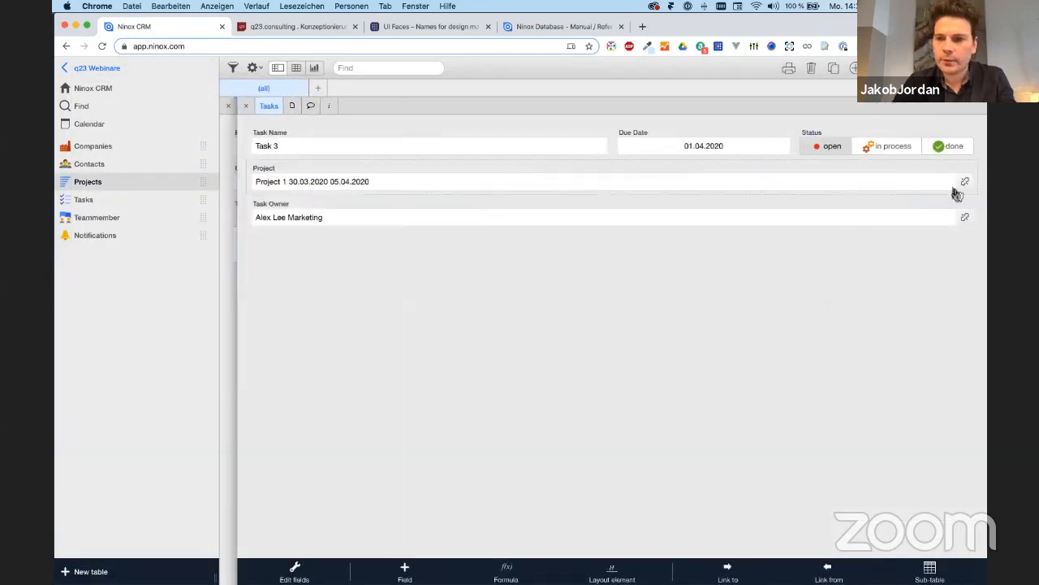
pyautogui.click(963, 214)
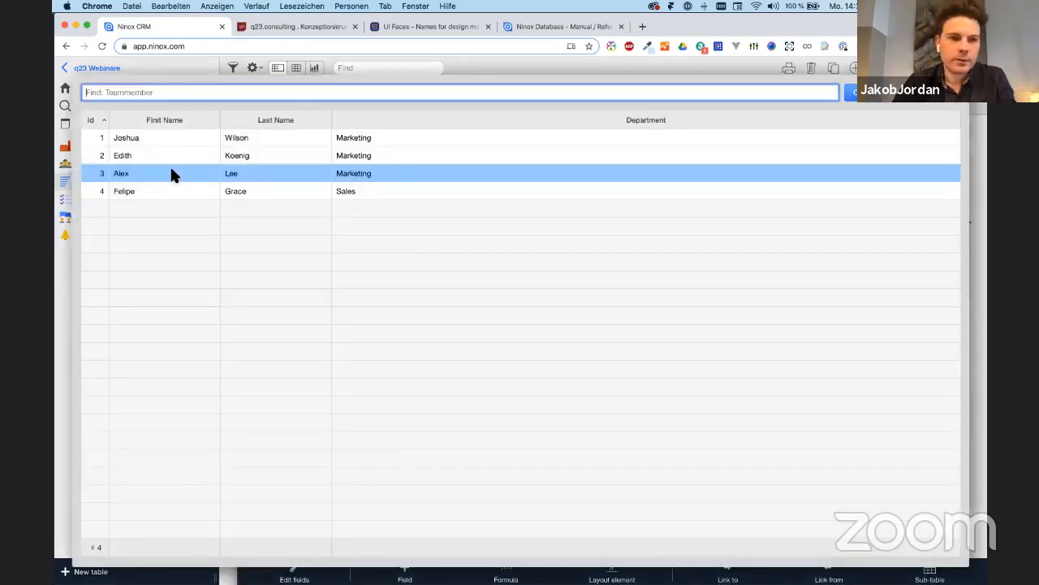
pyautogui.click(154, 192)
pyautogui.click(247, 109)
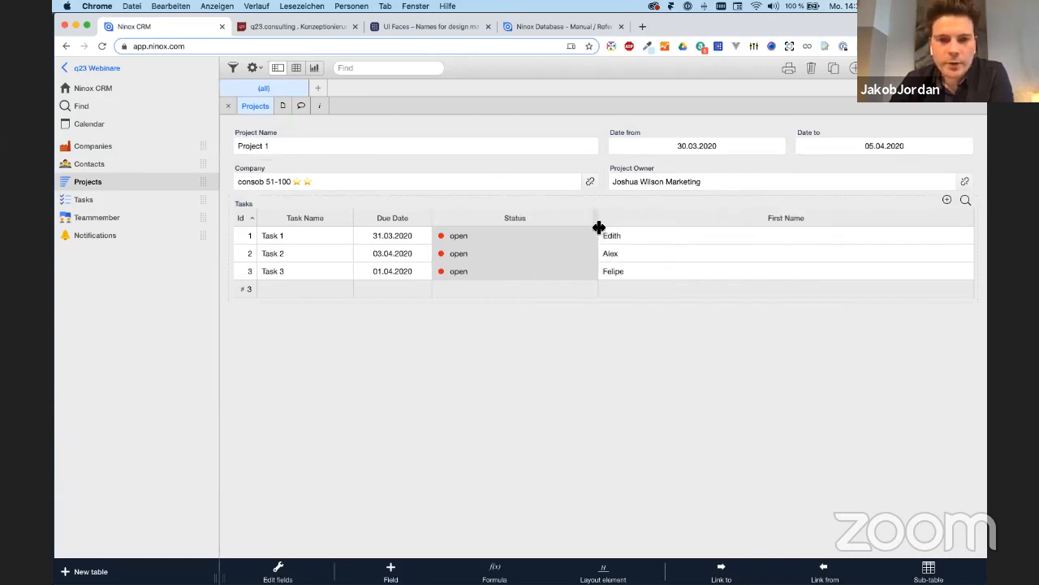
pyautogui.moveTo(598, 225); pyautogui.dragTo(605, 225)
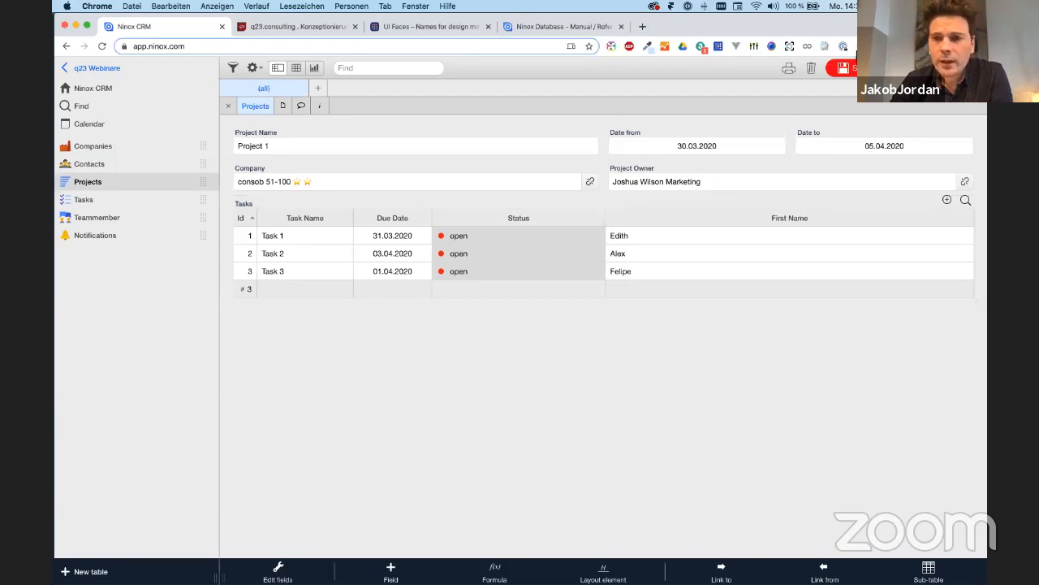
# Set the status of Task 1 to done and return to Project 1
pyautogui.click(501, 235)
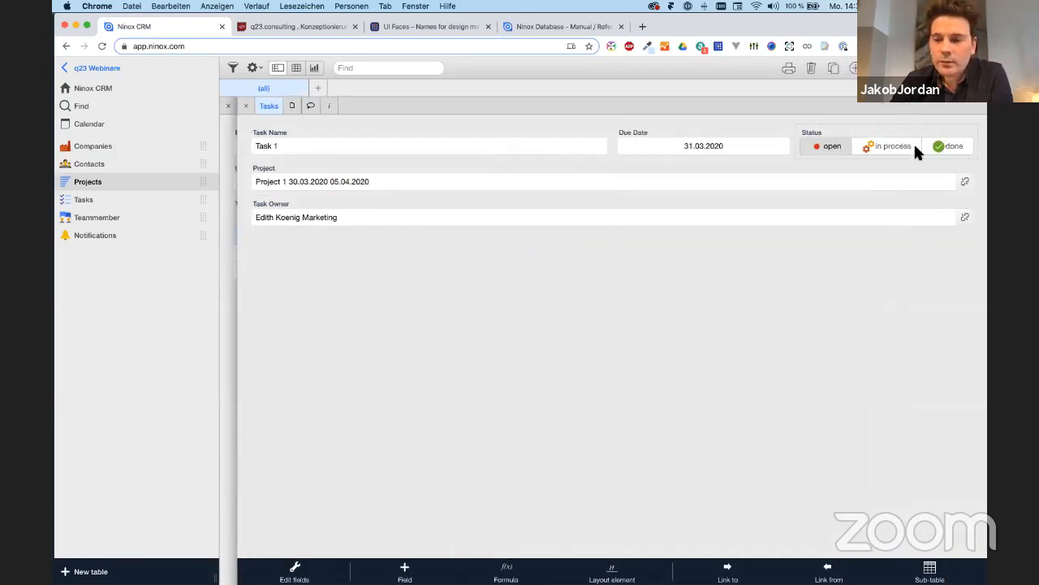
pyautogui.click(944, 148)
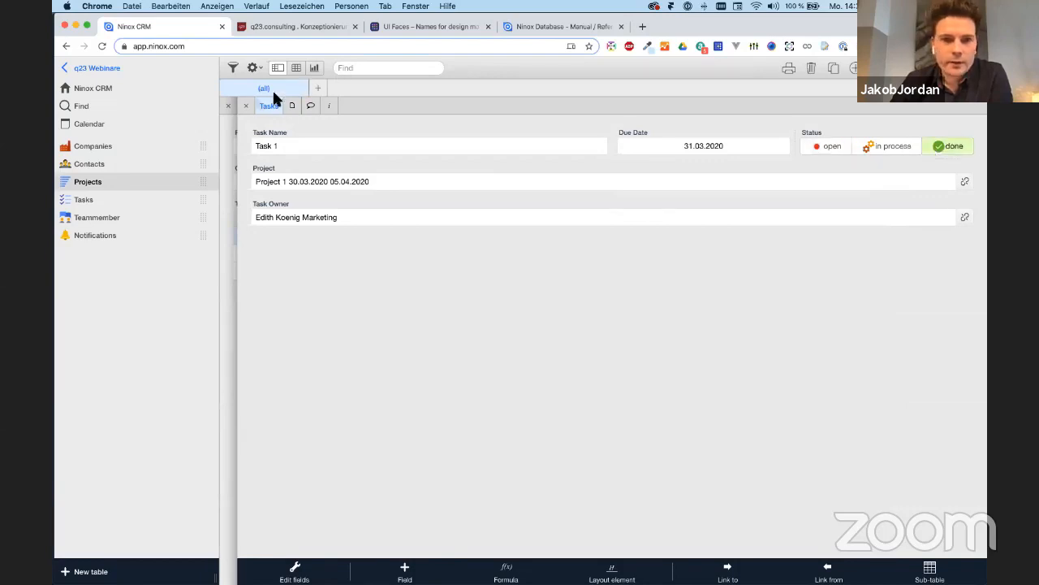
pyautogui.click(246, 105)
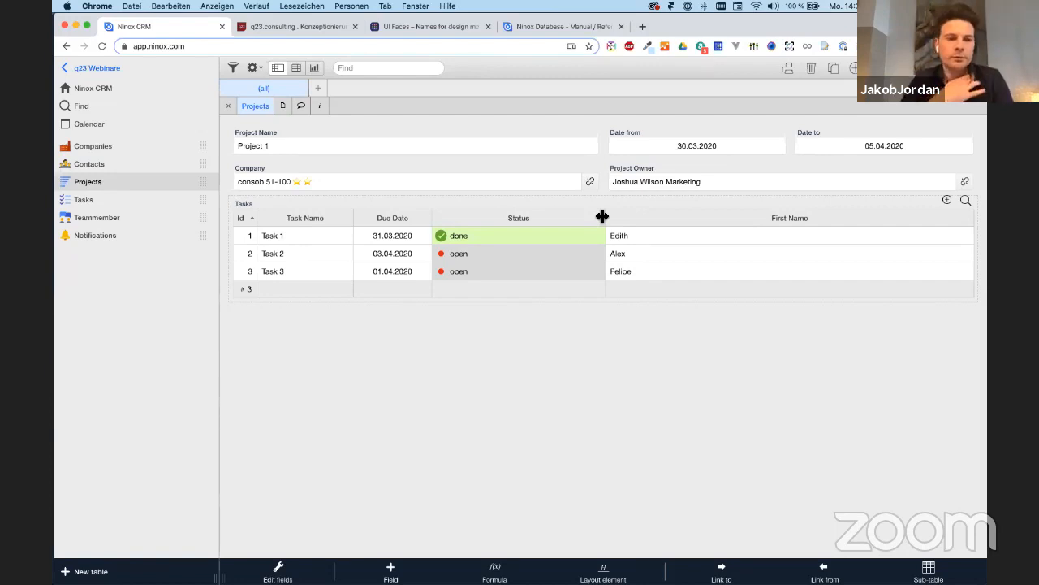
# Go to the Companies table, review the Core Structure slide in Acrobat and return to the browser
pyautogui.click(105, 145)
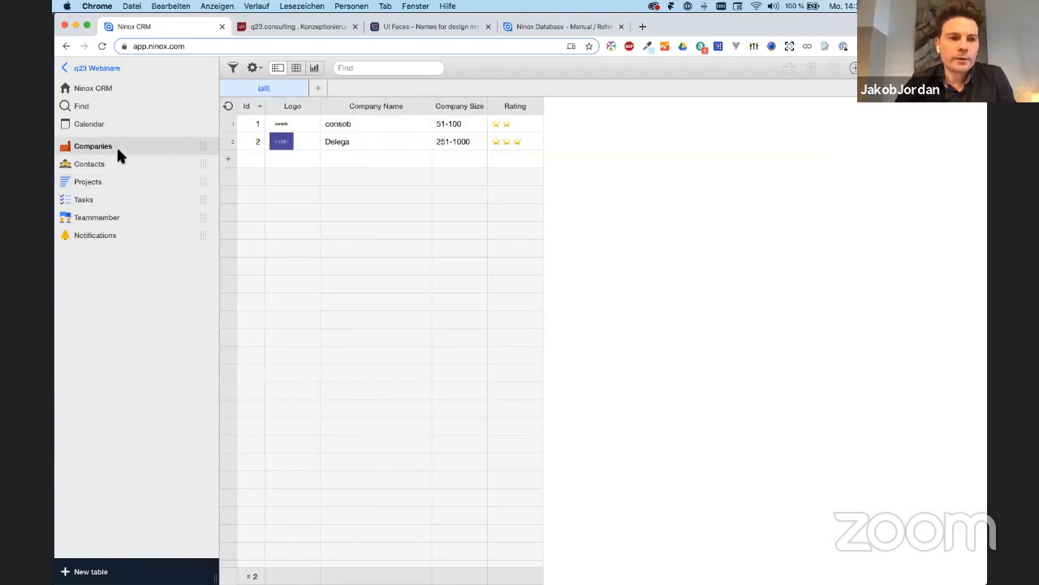
pyautogui.hotkey('ctrl', 'Up')
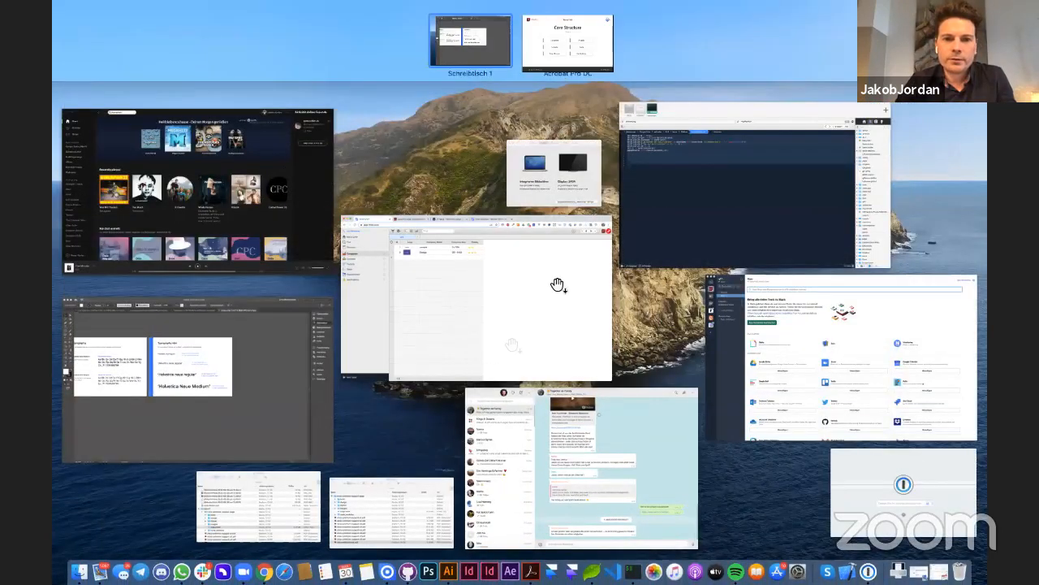
pyautogui.click(568, 37)
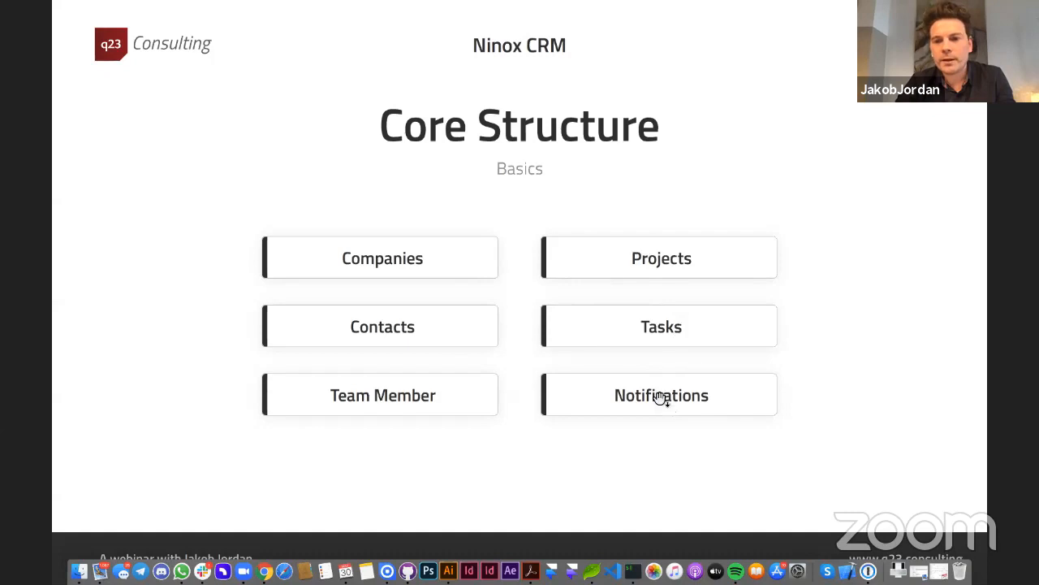
pyautogui.hotkey('ctrl', 'Up')
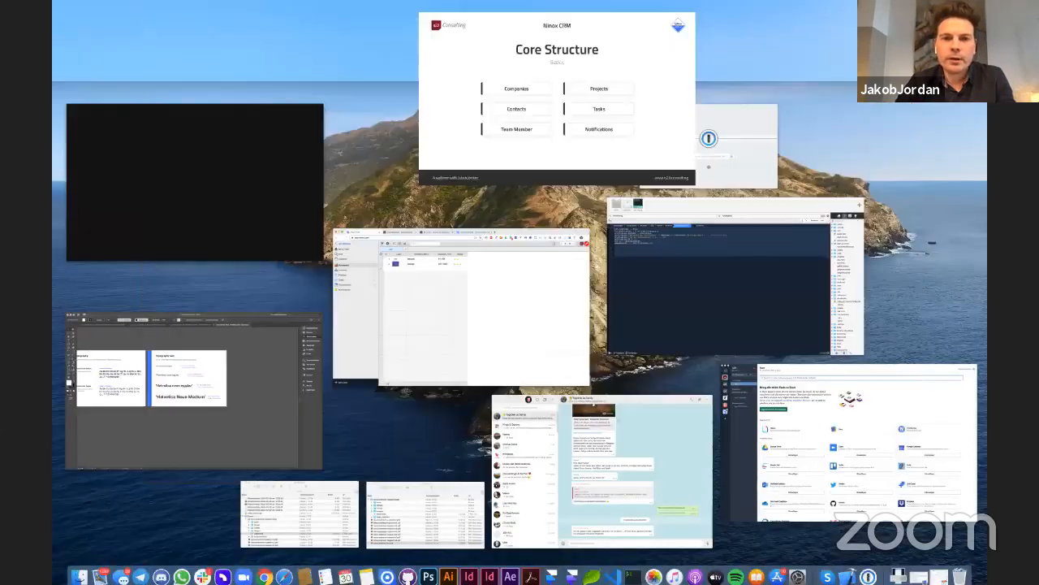
pyautogui.click(462, 340)
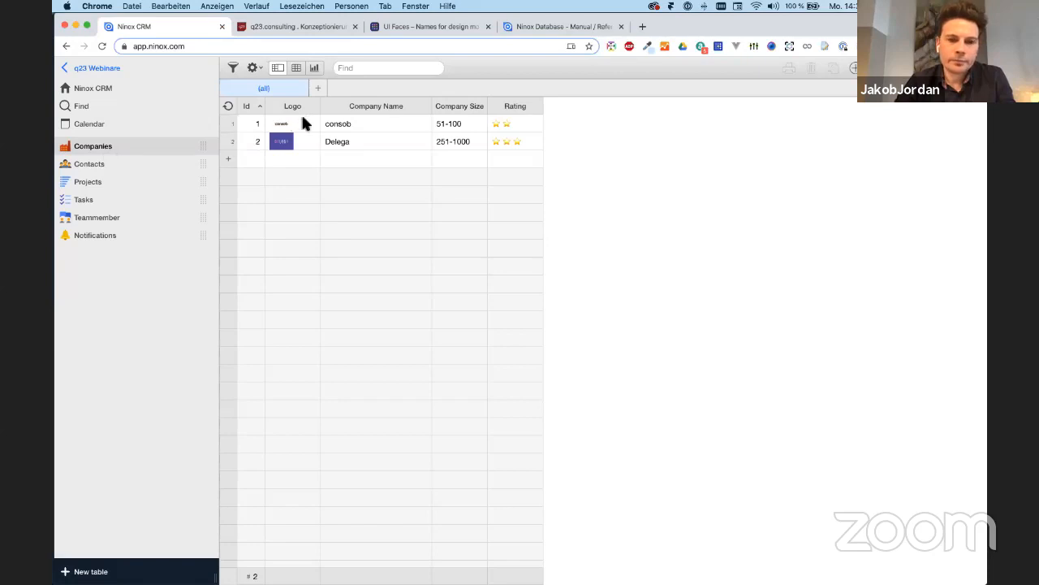
# Open the consob company record and look through the field types available for the table
pyautogui.click(349, 123)
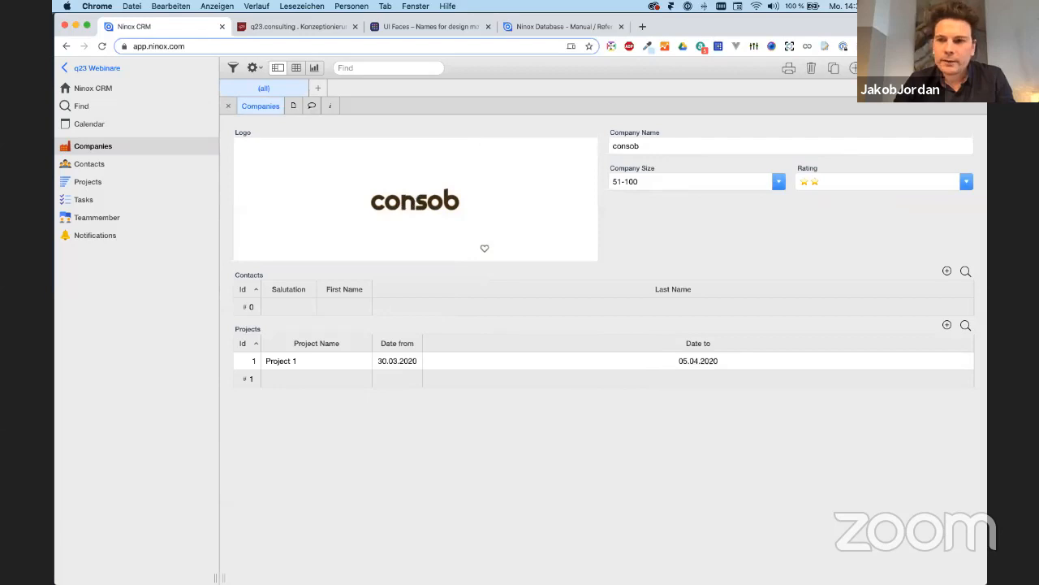
pyautogui.moveTo(497, 573)
pyautogui.click(396, 575)
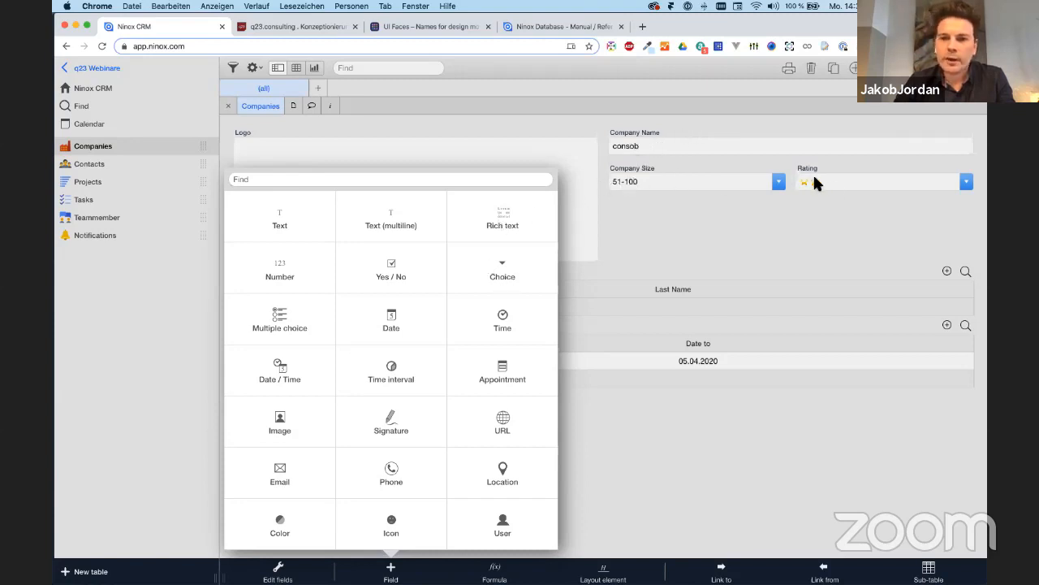
pyautogui.click(842, 182)
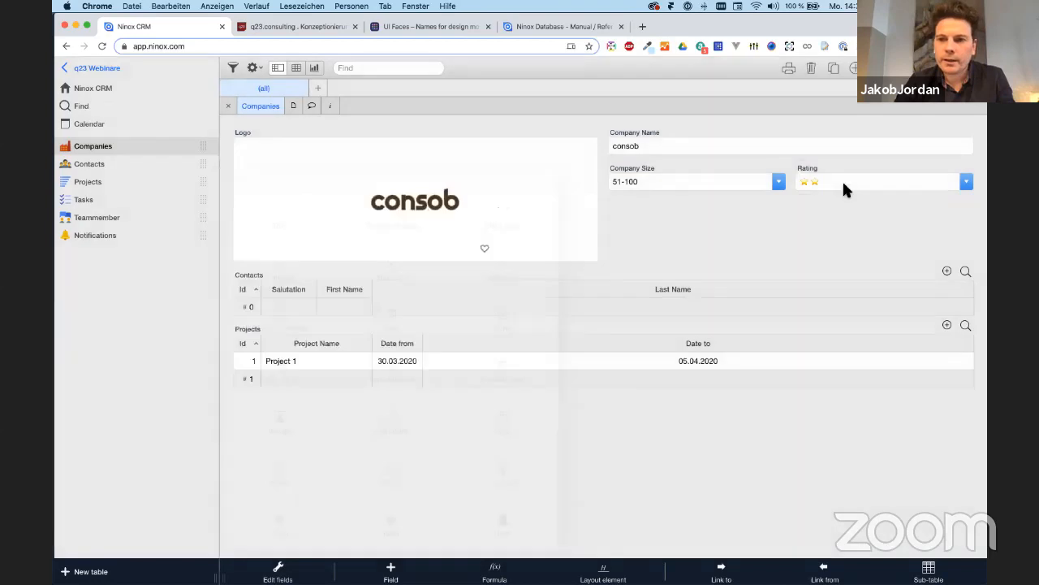
# Set consob's rating to three stars and its company size to 101-250
pyautogui.click(842, 182)
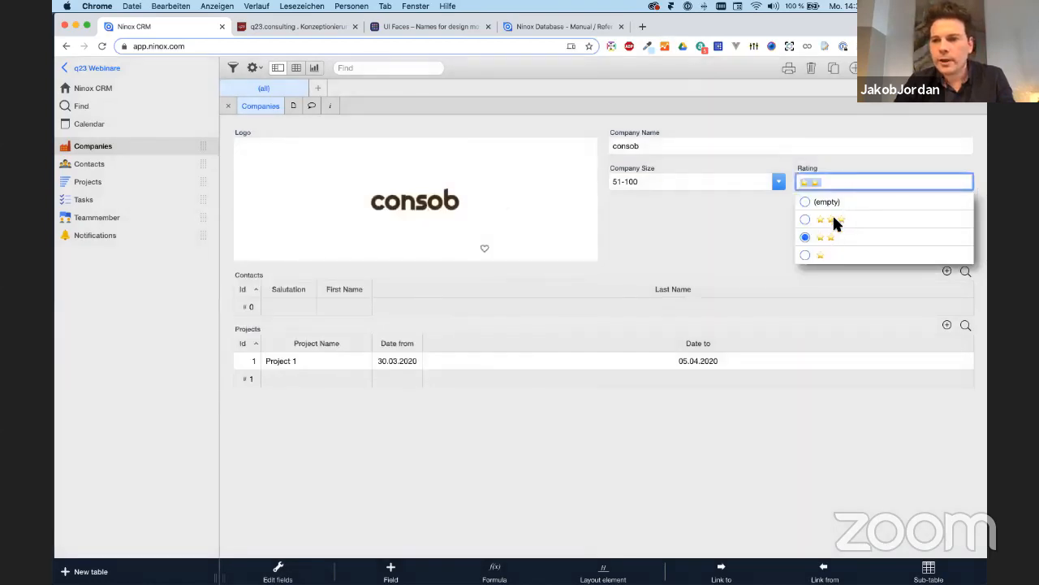
pyautogui.click(833, 221)
pyautogui.click(730, 179)
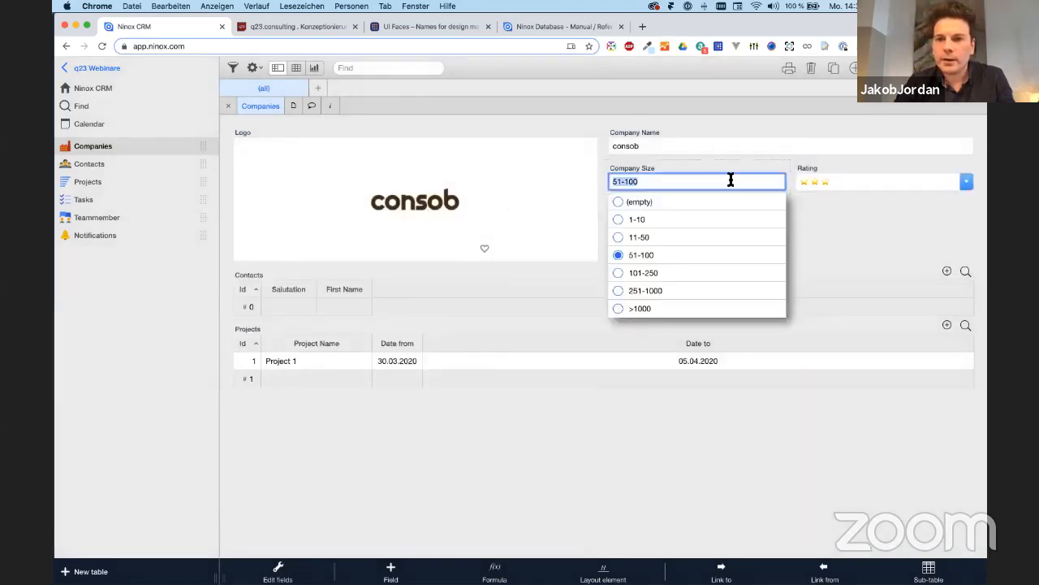
pyautogui.click(657, 274)
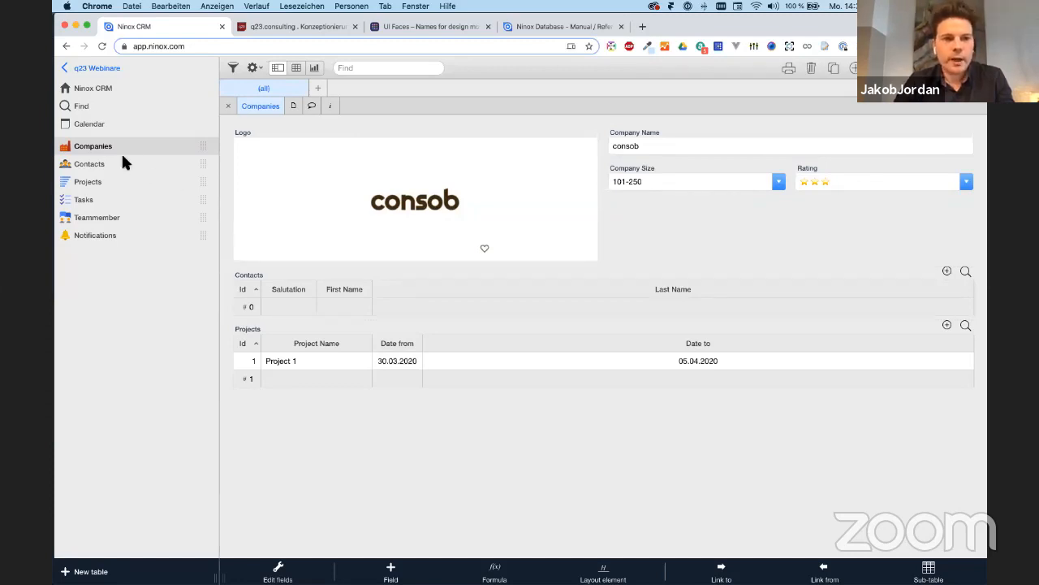
# Create a new record in the Contacts table with the salutation Mrs. and the contact's first and last name
pyautogui.click(99, 165)
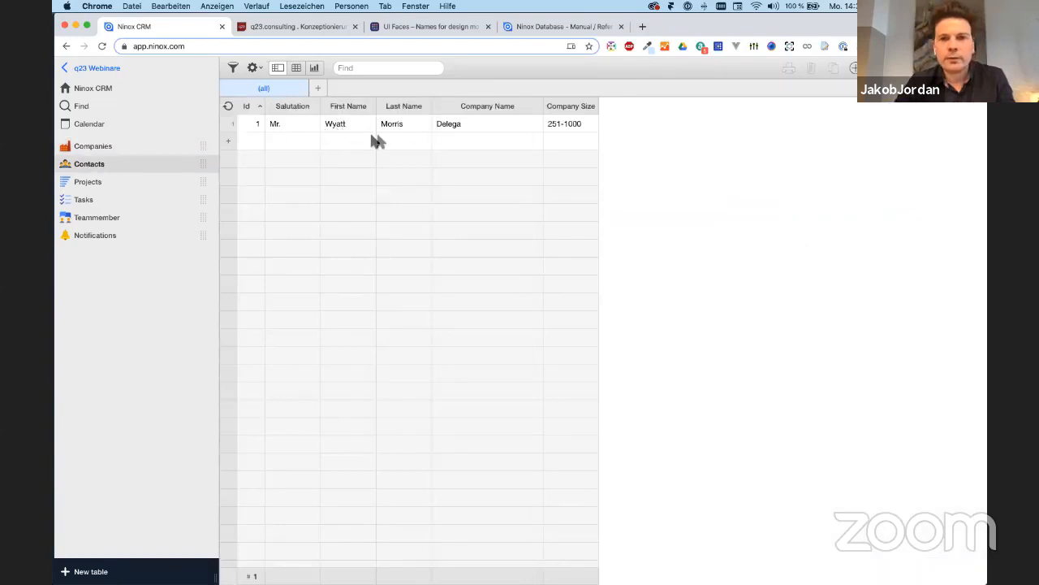
pyautogui.click(361, 146)
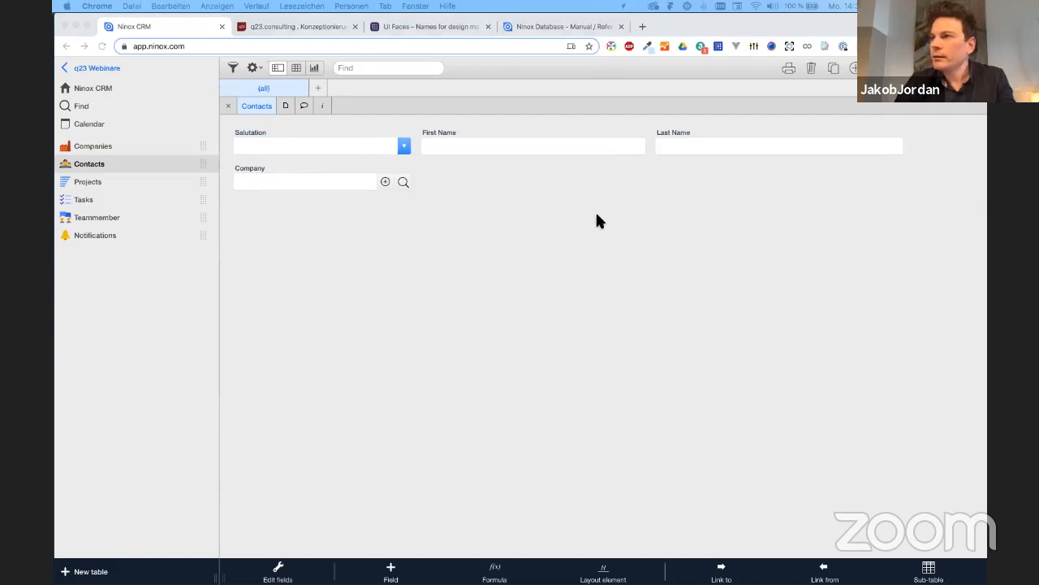
pyautogui.click(361, 145)
pyautogui.click(269, 185)
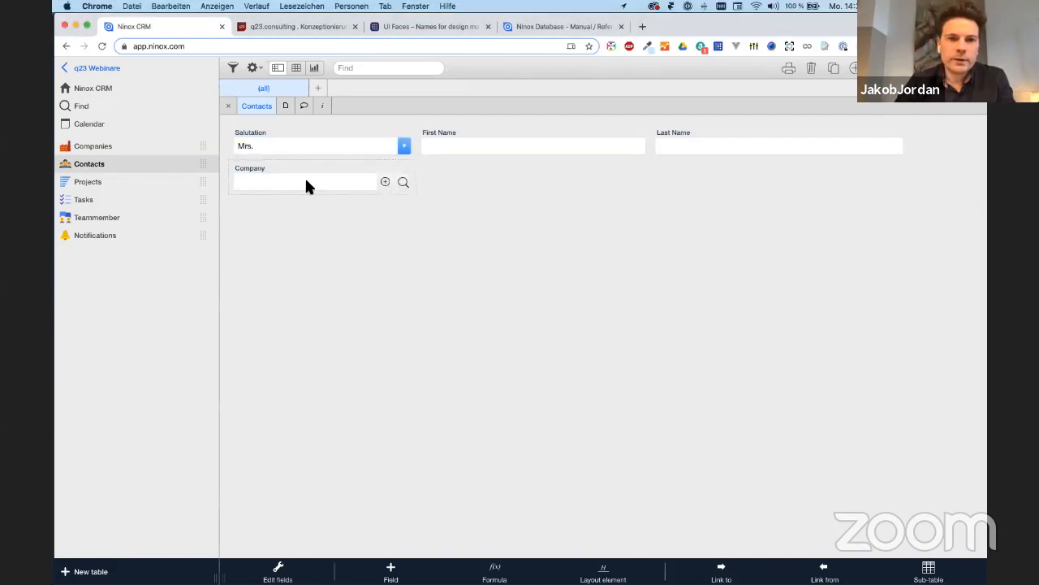
pyautogui.click(441, 146)
pyautogui.write('Dianna')
pyautogui.click(657, 145)
pyautogui.write('Smiley')
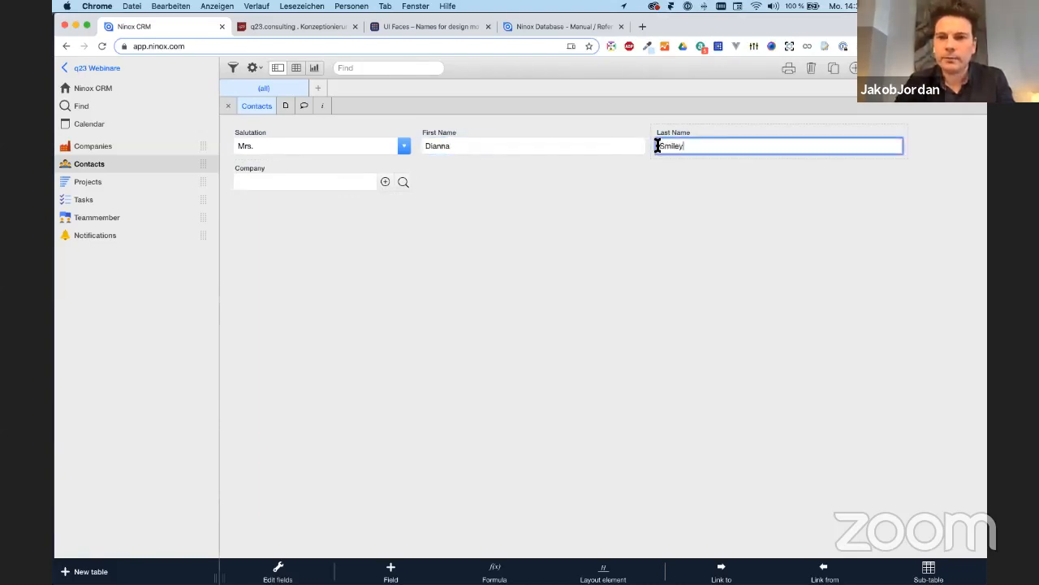
# Link the contact to the existing company consob and close the contact record
pyautogui.click(431, 185)
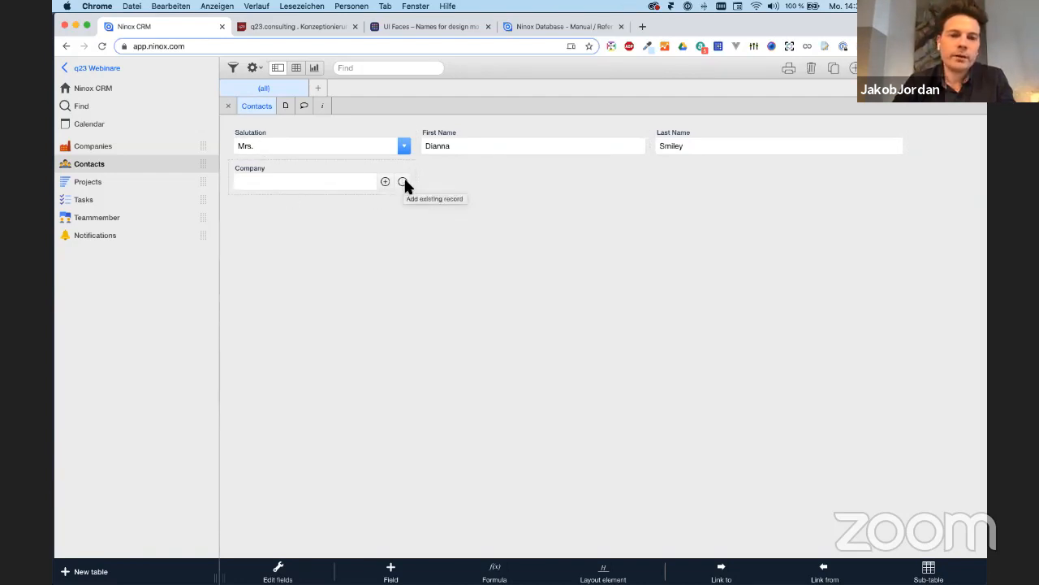
pyautogui.click(404, 181)
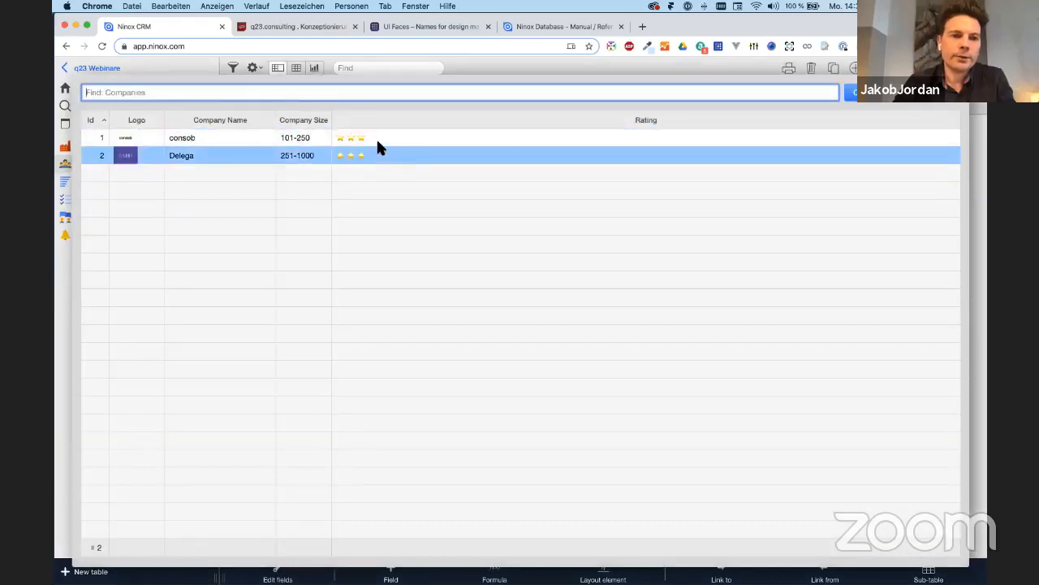
pyautogui.click(370, 142)
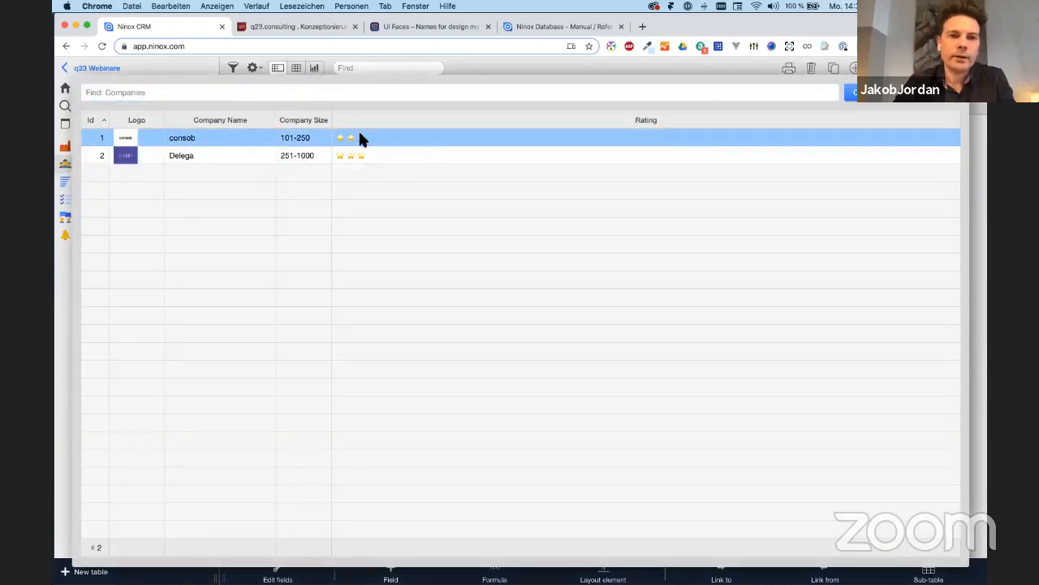
pyautogui.click(229, 109)
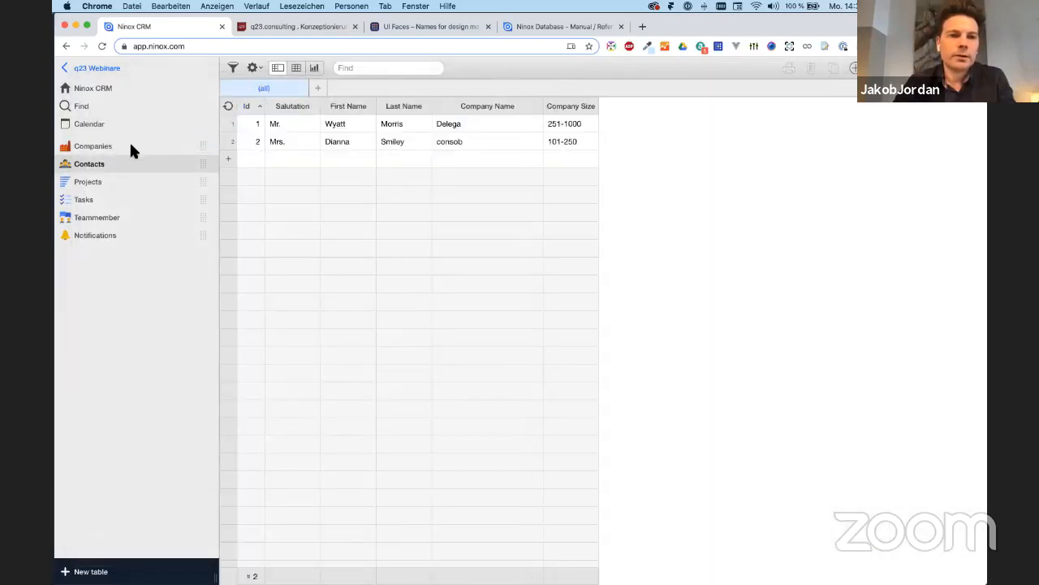
# Open the consob record in the Companies table and turn off edit mode
pyautogui.click(133, 147)
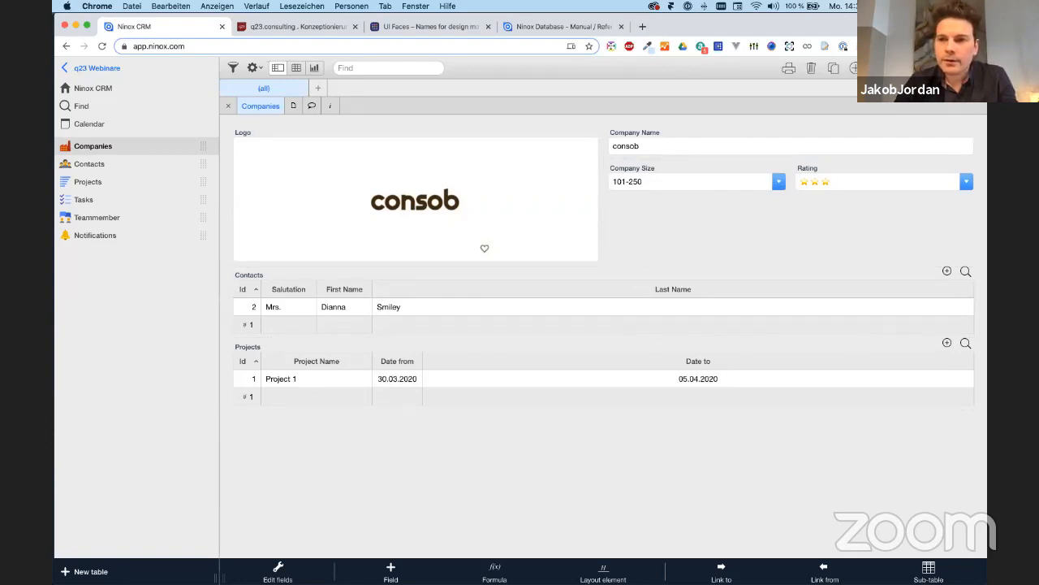
pyautogui.click(946, 68)
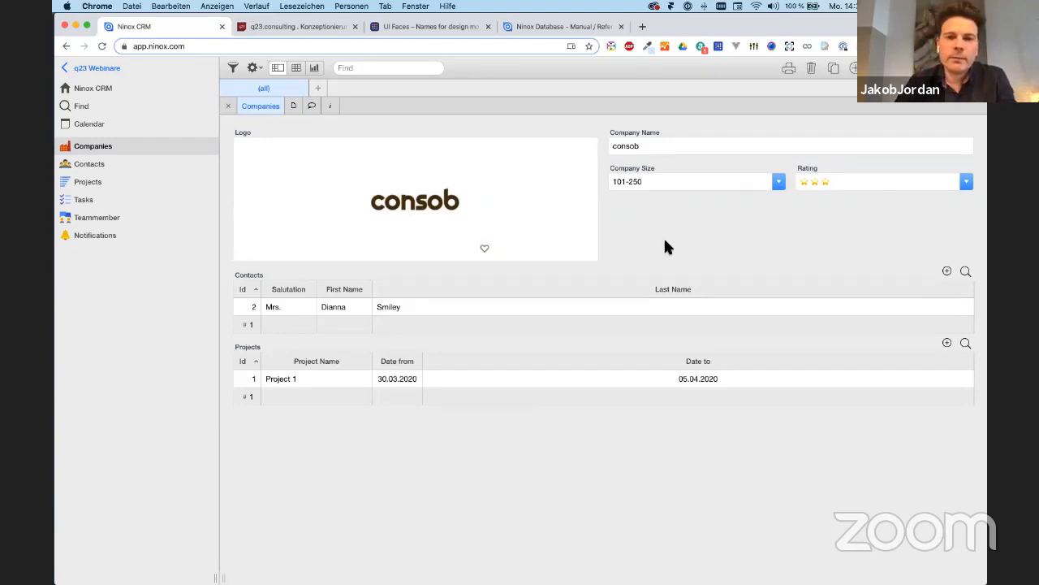
# Switch to the webinar presentation, advance to the Deep Dives slide, and return to the Ninox browser window
pyautogui.hotkey('ctrl', 'Up')
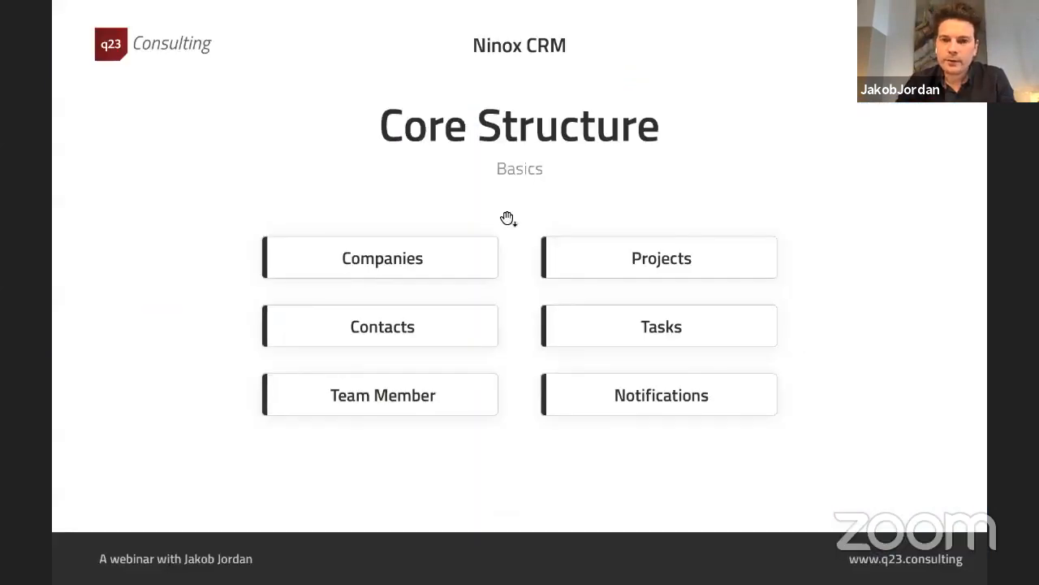
pyautogui.click(508, 218)
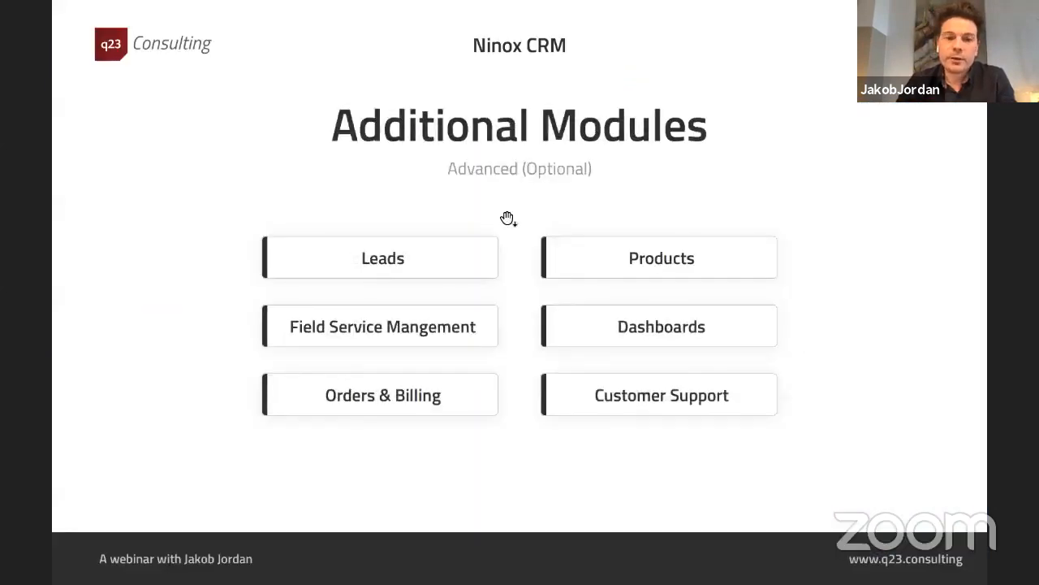
pyautogui.click(509, 218)
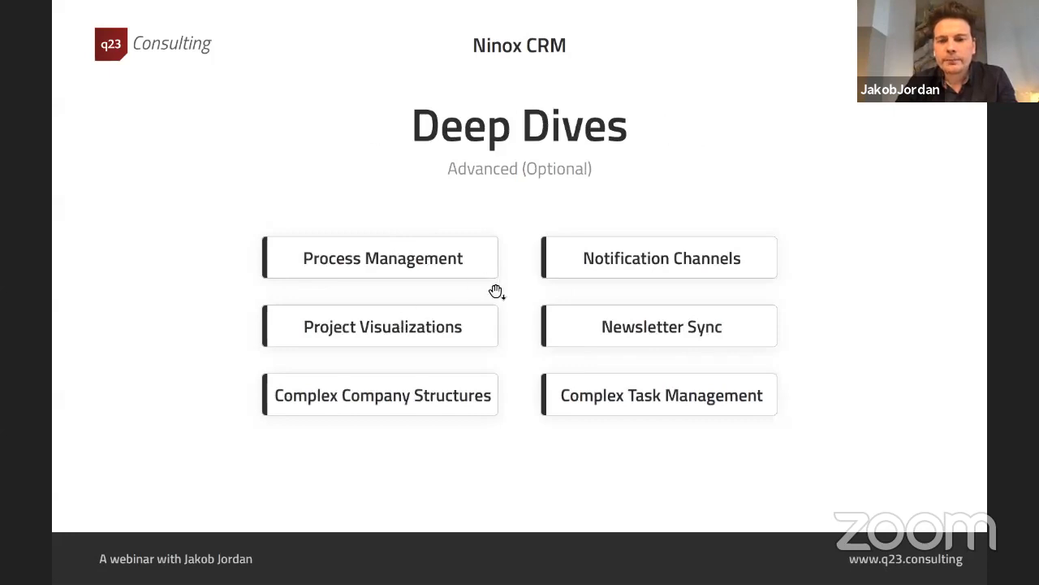
pyautogui.hotkey('ctrl', 'Up')
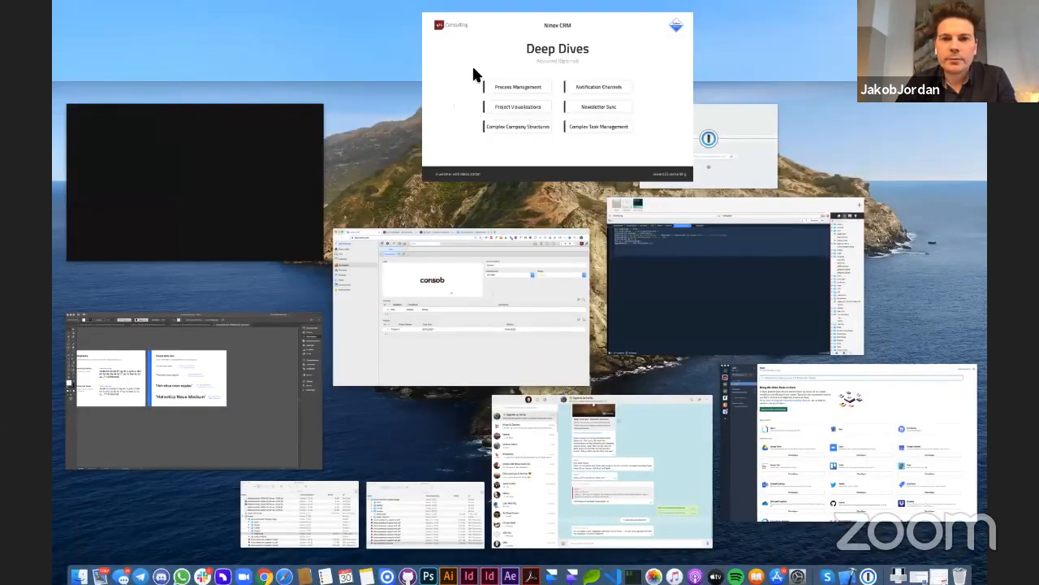
pyautogui.click(552, 265)
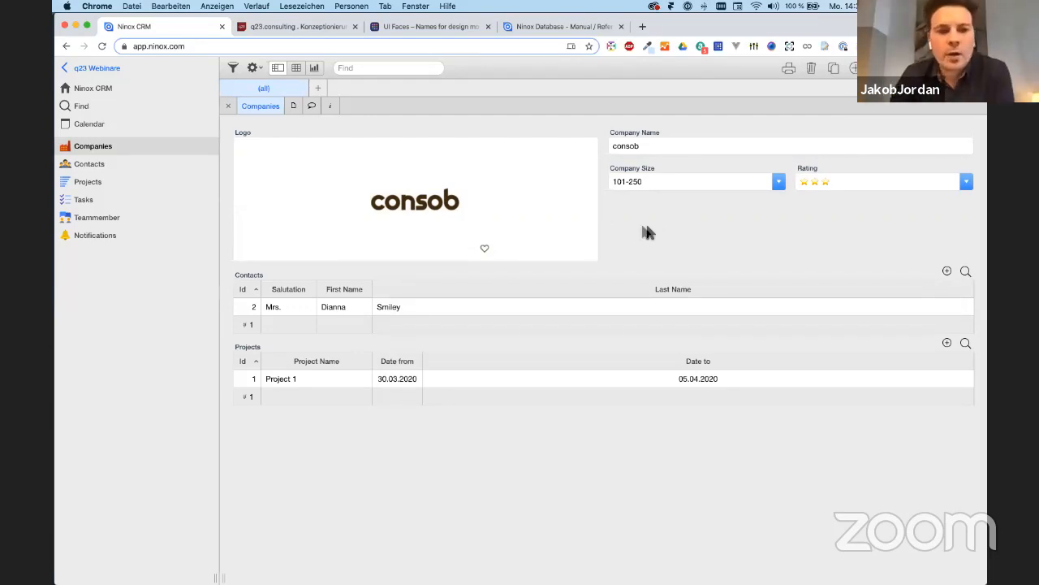
# Open Project 1 in the Projects table, turn on edit mode, and review the field types available for adding
pyautogui.click(94, 182)
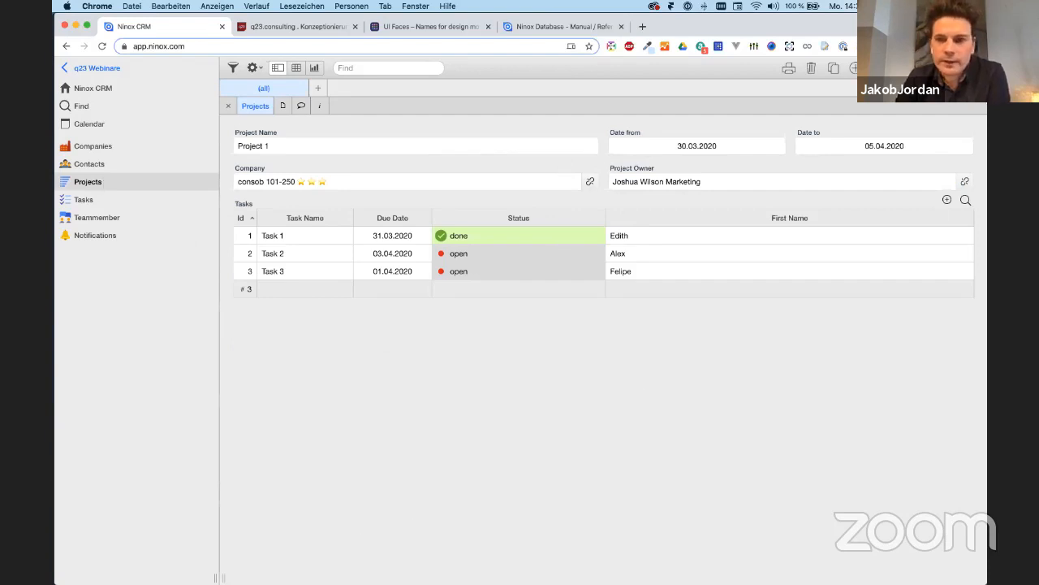
pyautogui.click(972, 69)
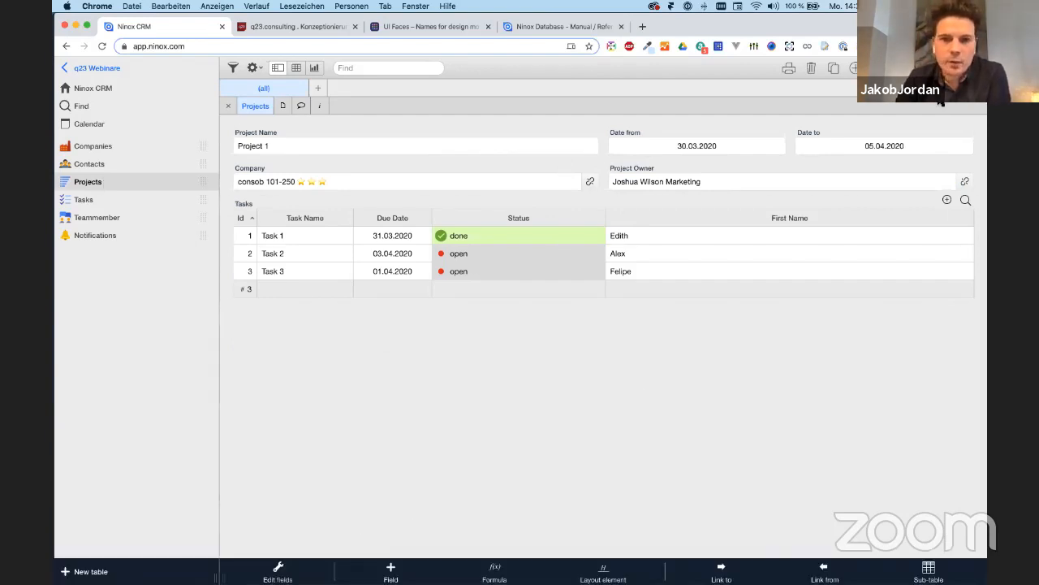
pyautogui.click(391, 568)
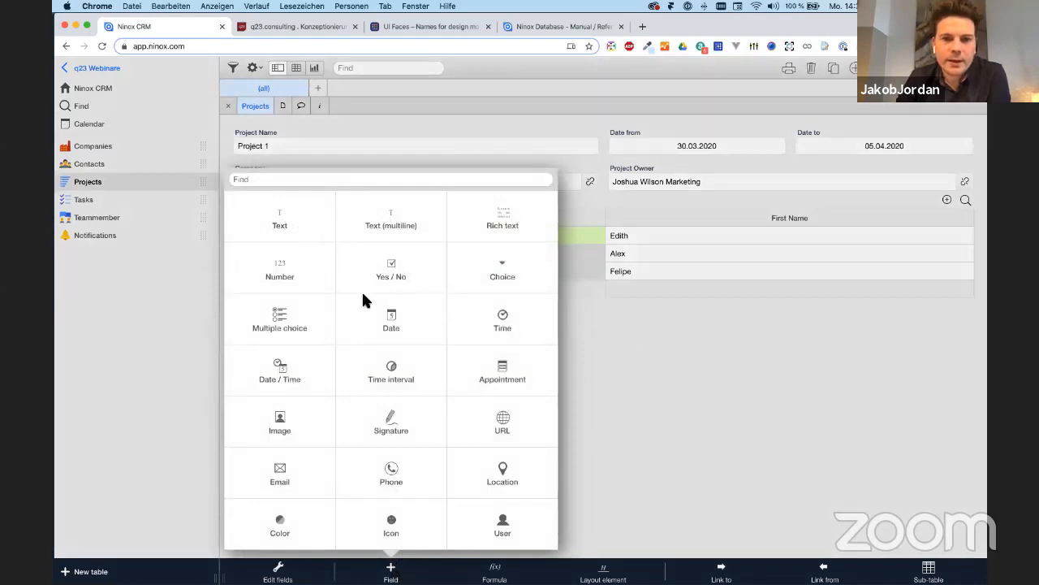
pyautogui.click(691, 154)
# Examine the Date from calendar and the Date to field of Project 1 without changing the dates
pyautogui.click(707, 145)
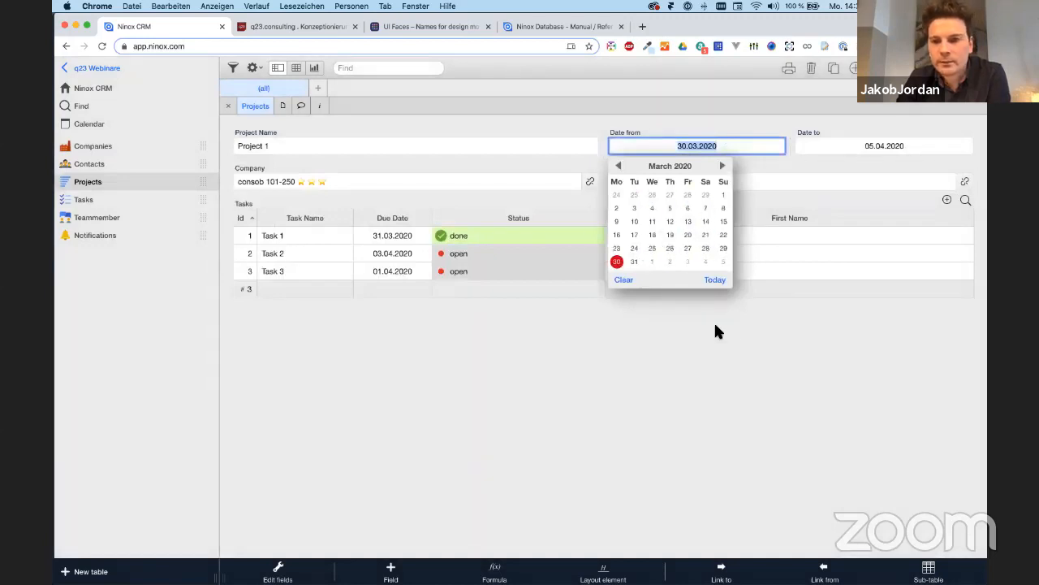
pyautogui.click(774, 306)
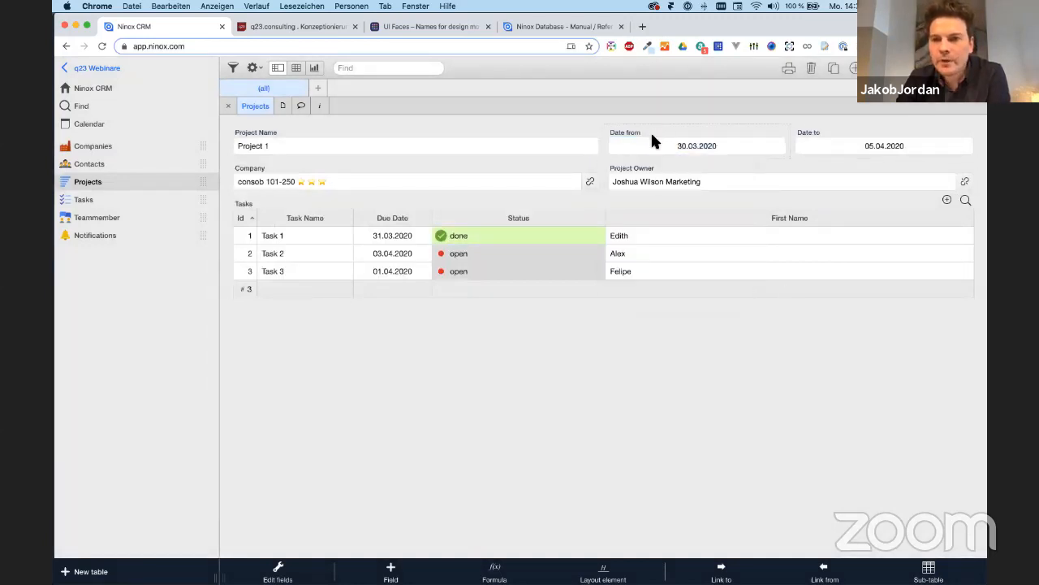
pyautogui.click(820, 141)
pyautogui.click(866, 357)
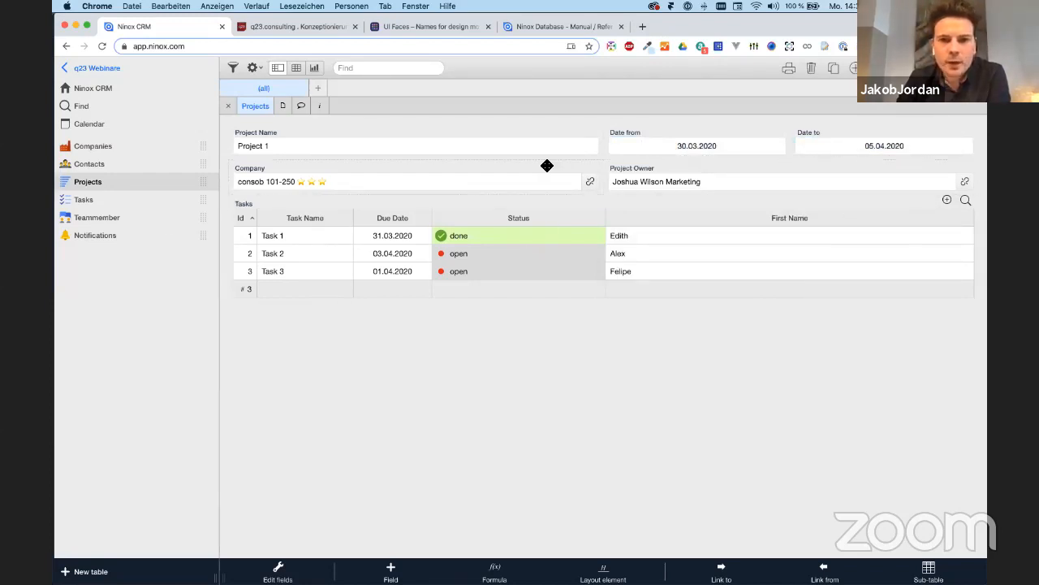
# Examine the settings of the Company reference field in Projects and the tables offered as link targets
pyautogui.click(521, 161)
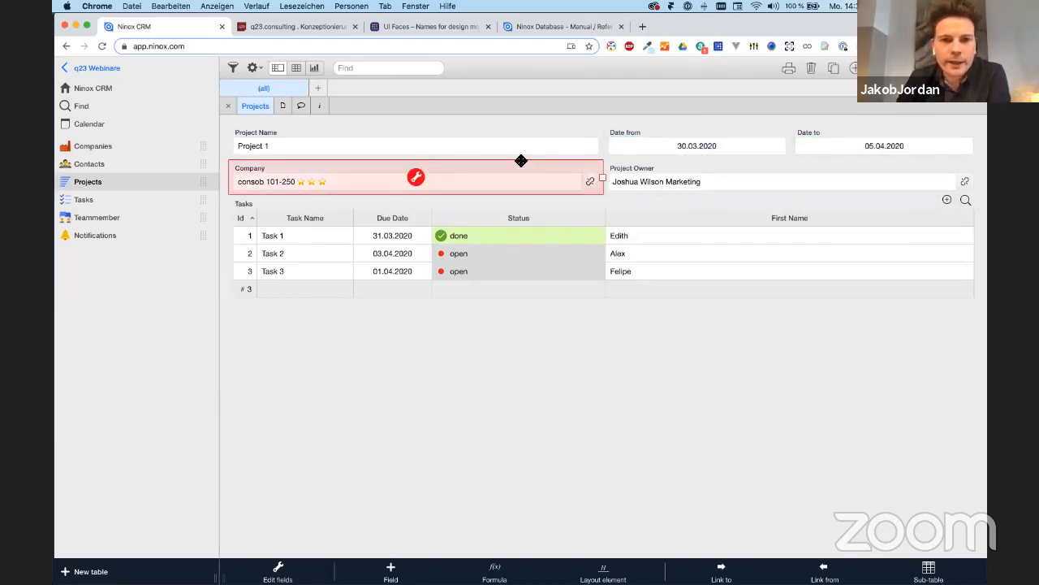
pyautogui.doubleClick(416, 180)
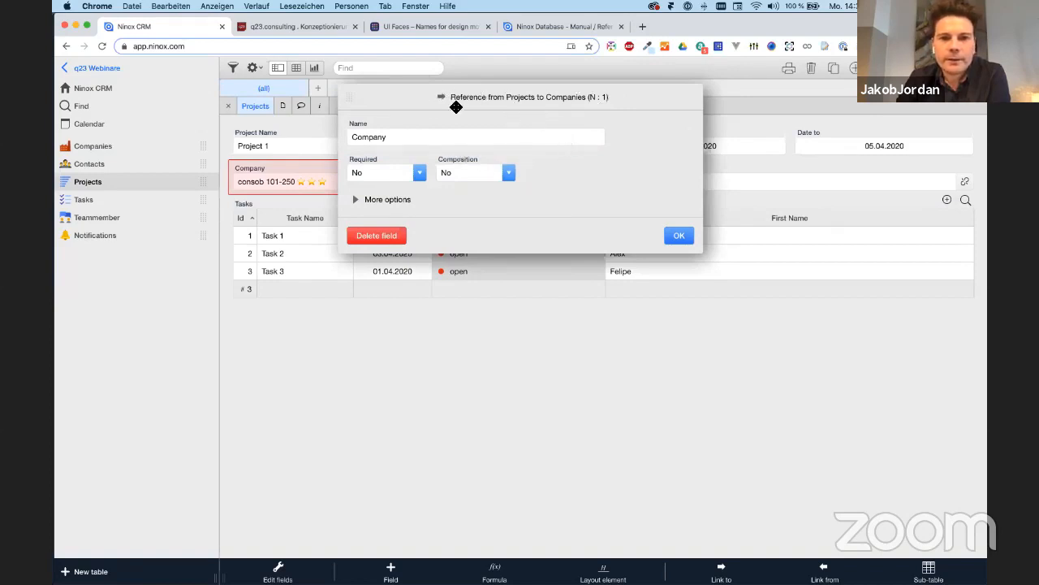
pyautogui.click(676, 233)
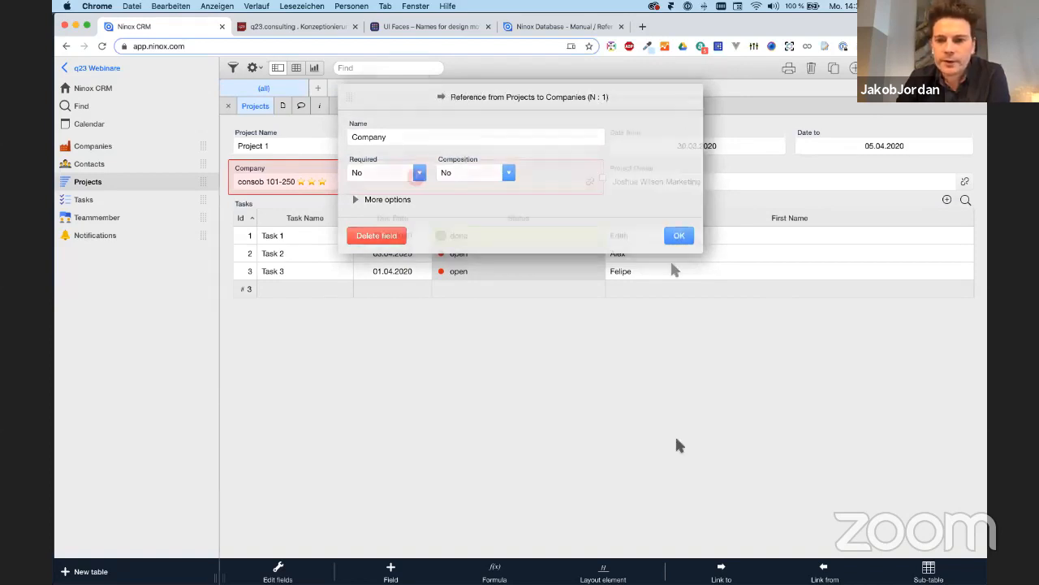
pyautogui.click(718, 572)
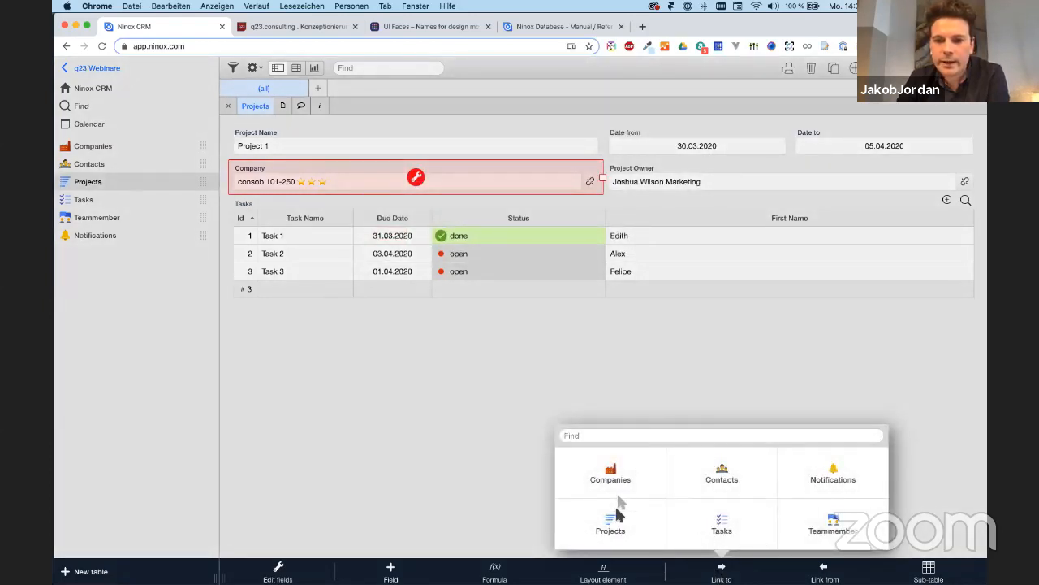
pyautogui.click(404, 382)
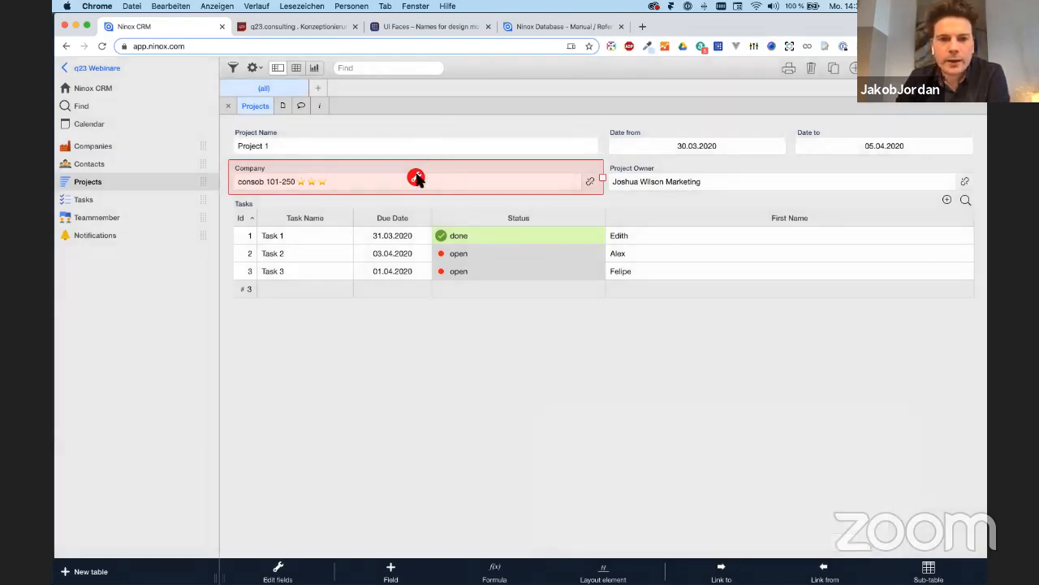
pyautogui.click(416, 177)
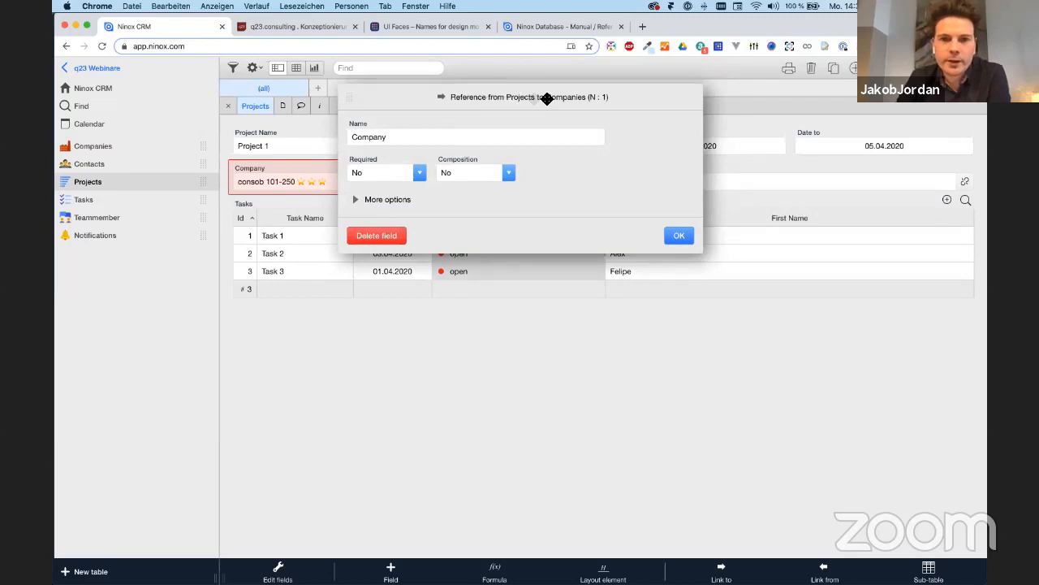
pyautogui.click(675, 234)
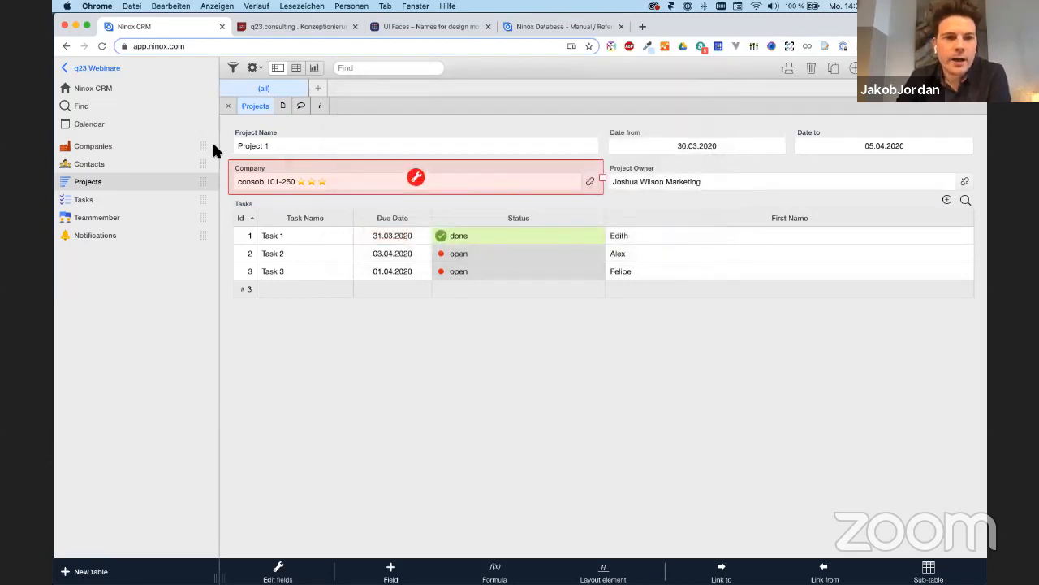
# View the projects linked to the consob company, and inspect the Project Owner reference in Project 1
pyautogui.click(126, 145)
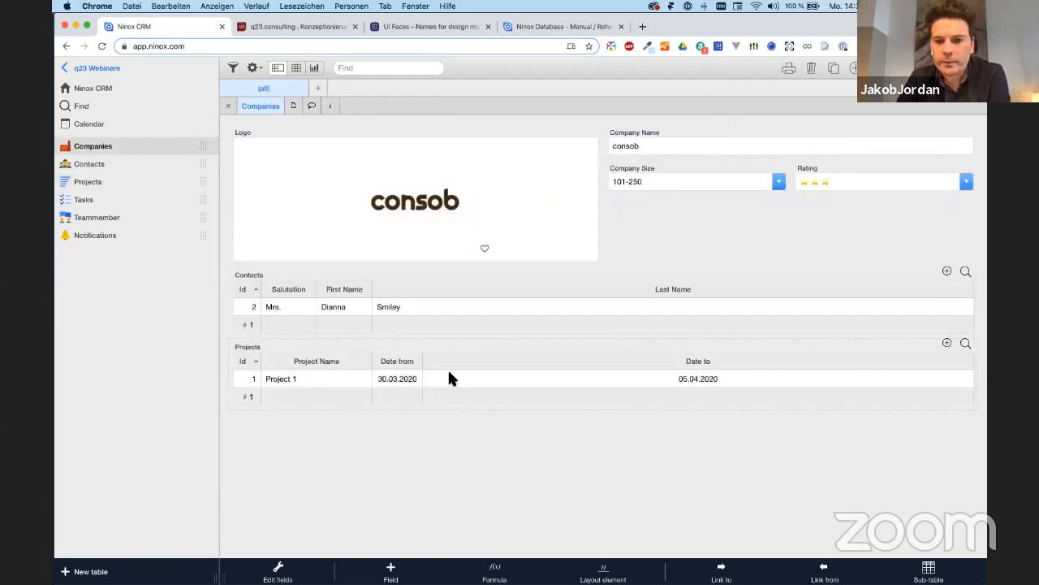
pyautogui.click(91, 185)
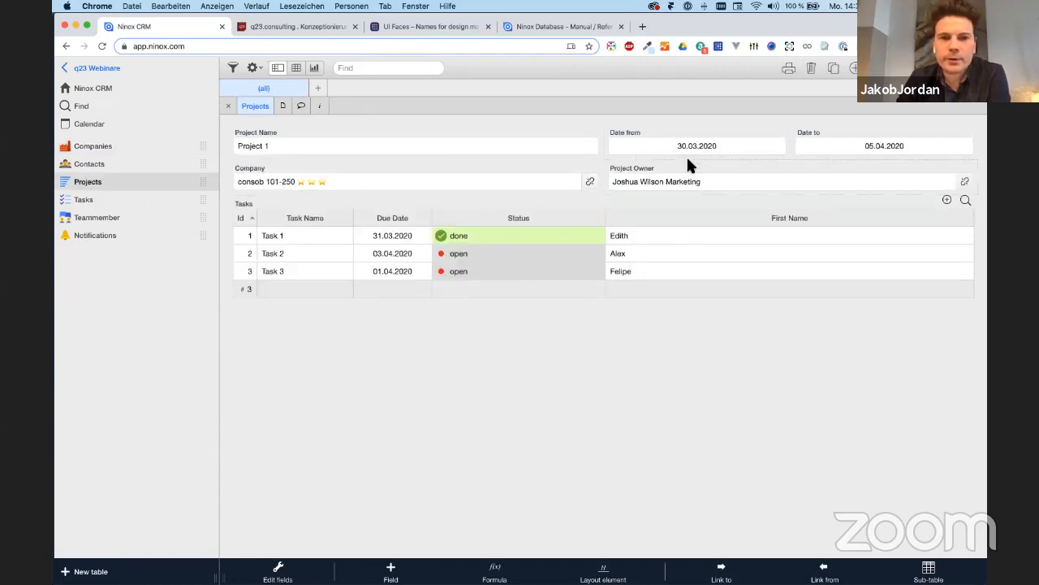
pyautogui.click(669, 168)
pyautogui.click(806, 351)
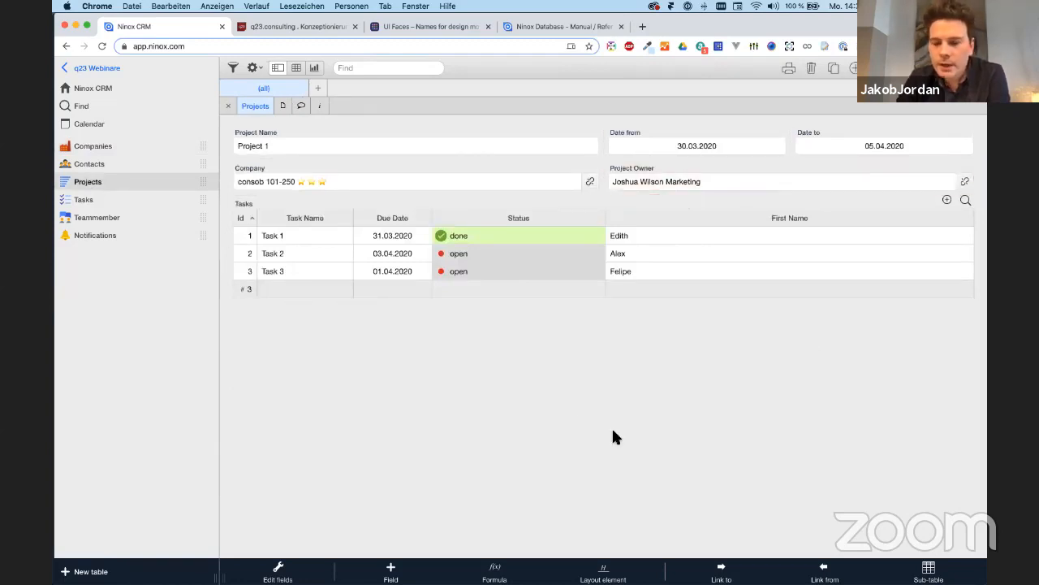
pyautogui.click(731, 571)
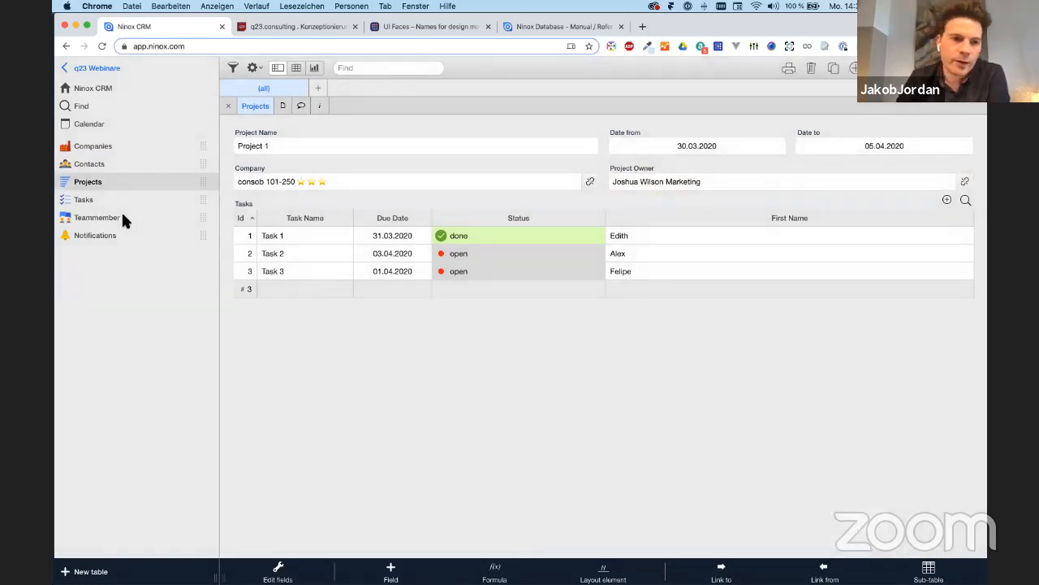
# Open the first record in the Teammember table and view its Department choices, leaving the value as it is
pyautogui.click(122, 216)
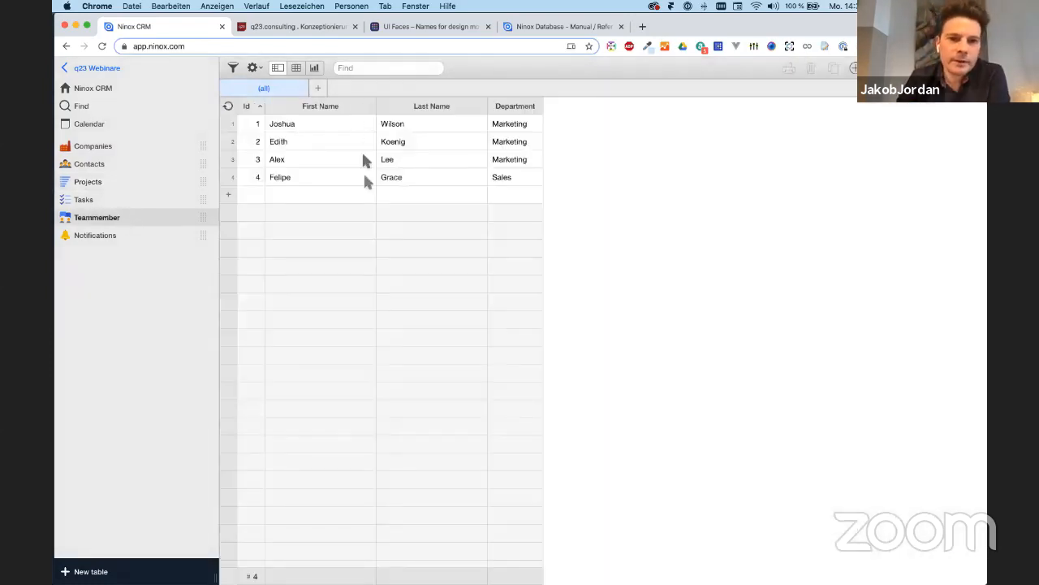
pyautogui.click(498, 122)
pyautogui.click(327, 179)
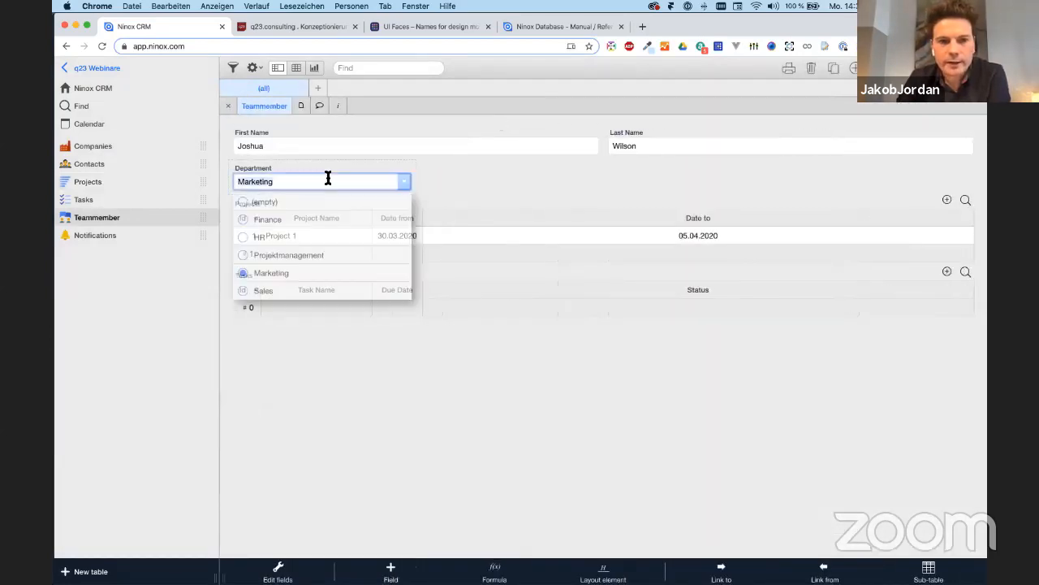
pyautogui.click(458, 180)
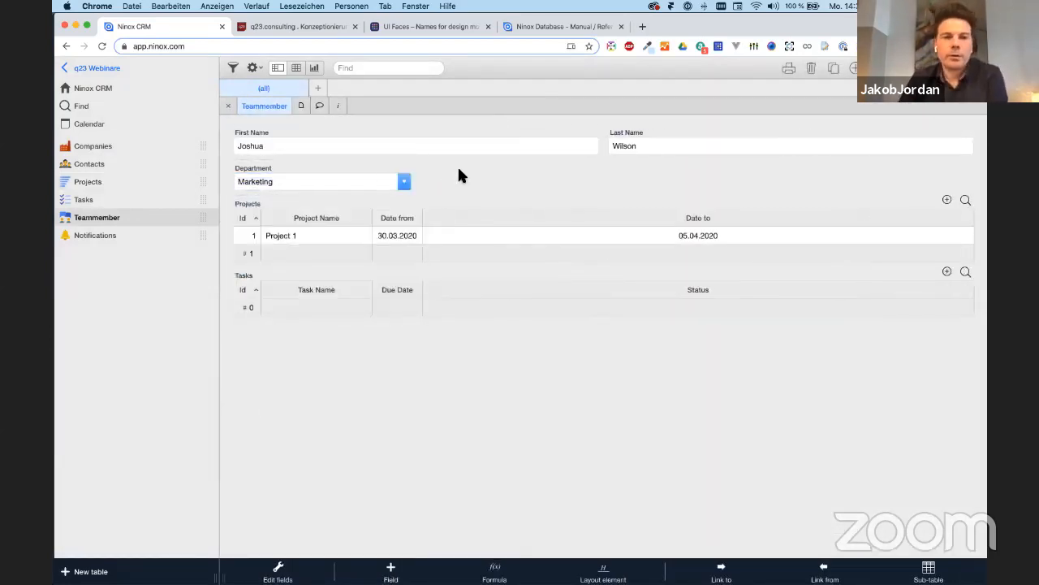
# Examine the Tasks list in Project 1 and open the Task 1 record in the Tasks table
pyautogui.click(99, 184)
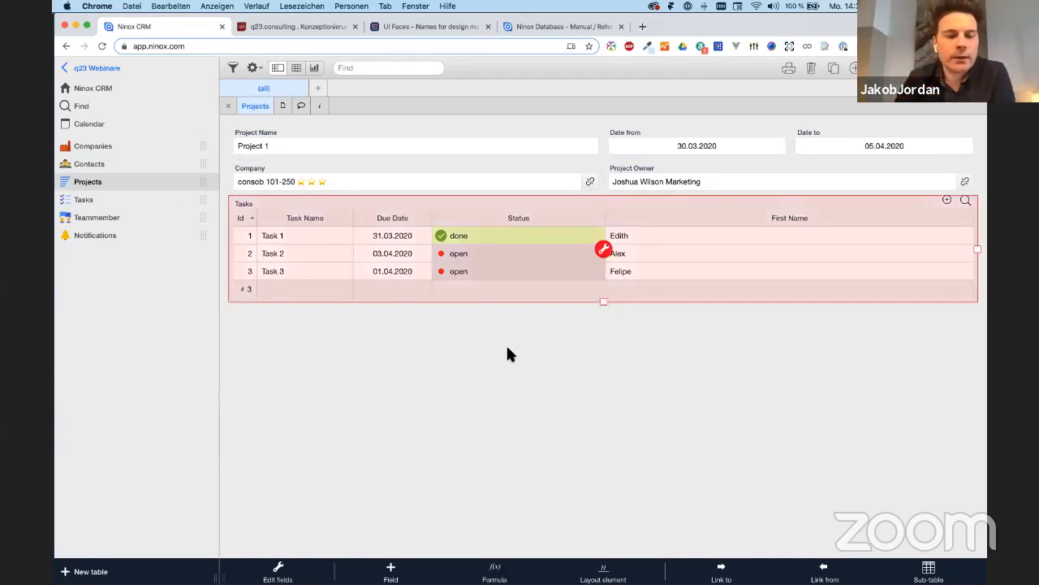
pyautogui.click(394, 404)
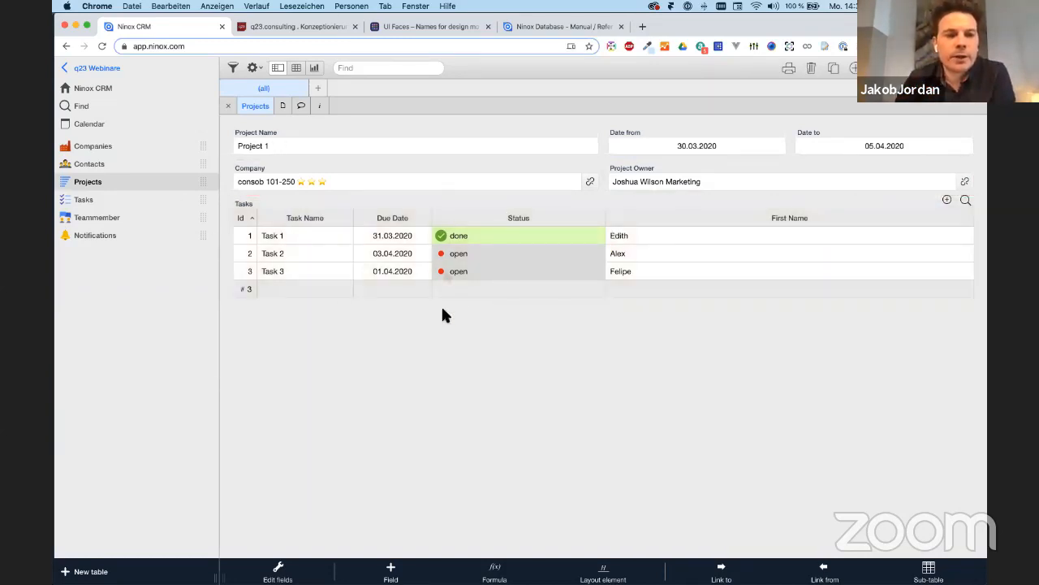
pyautogui.click(108, 199)
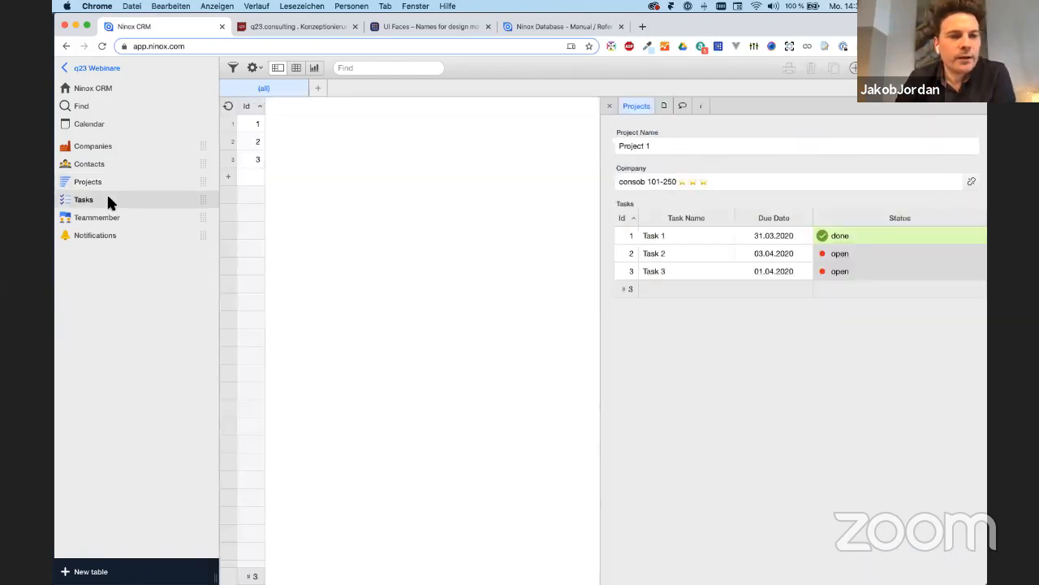
pyautogui.click(253, 127)
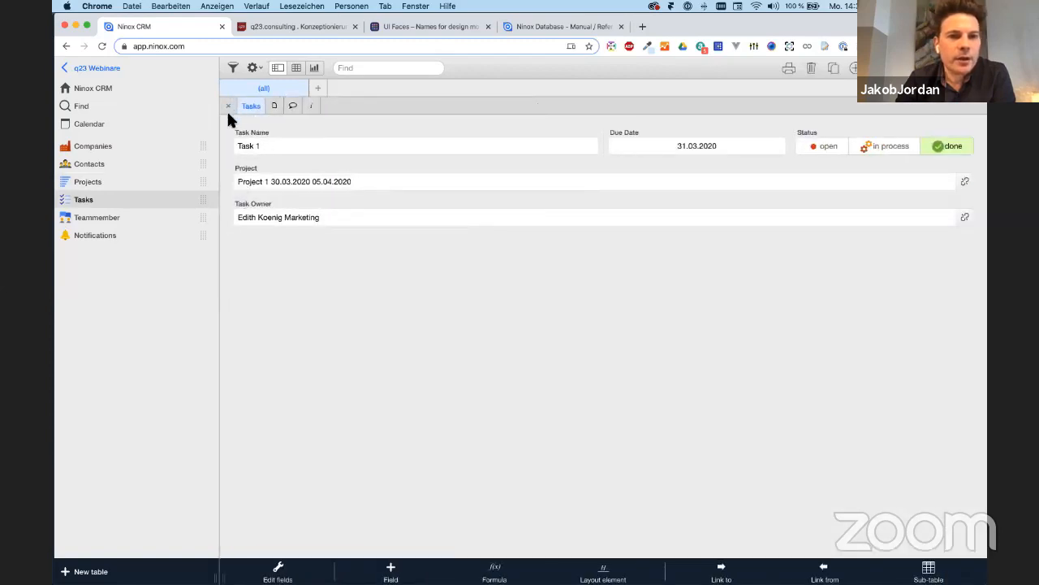
# Inspect the Project reference in Task 1 and the linked task list in Project 1, returning to the Task 1 record
pyautogui.click(293, 169)
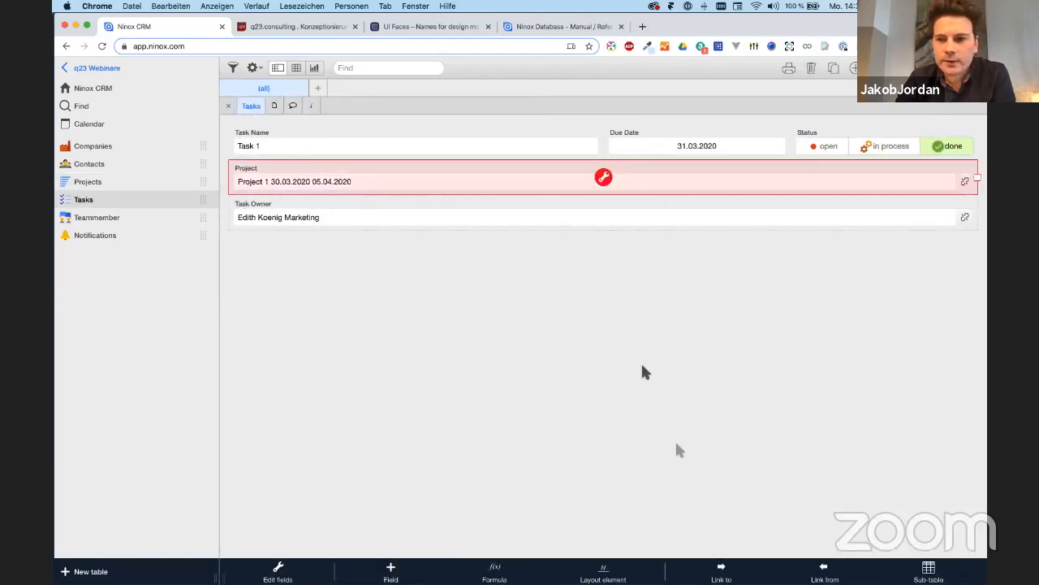
pyautogui.click(565, 337)
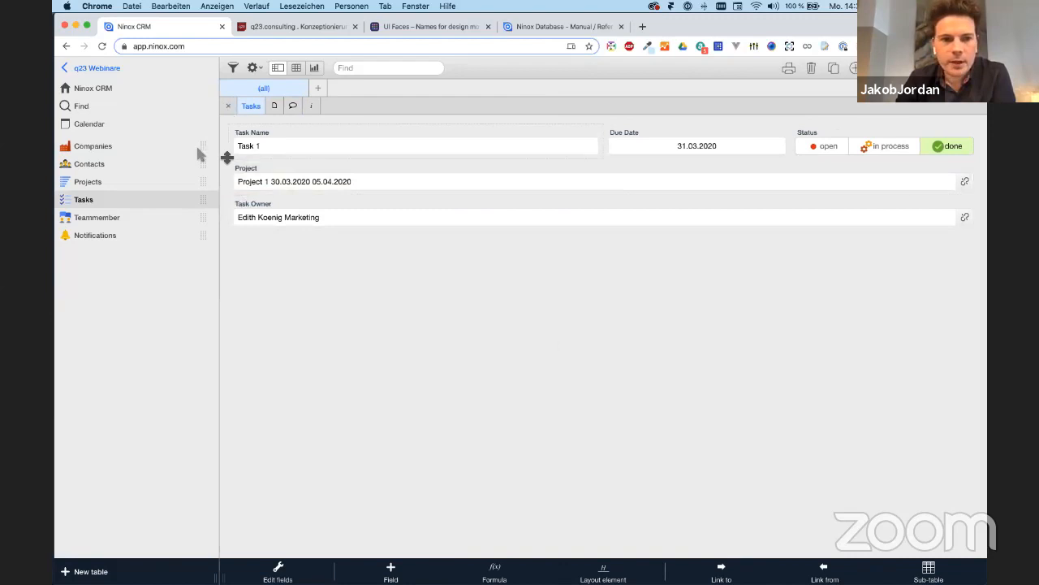
pyautogui.click(142, 188)
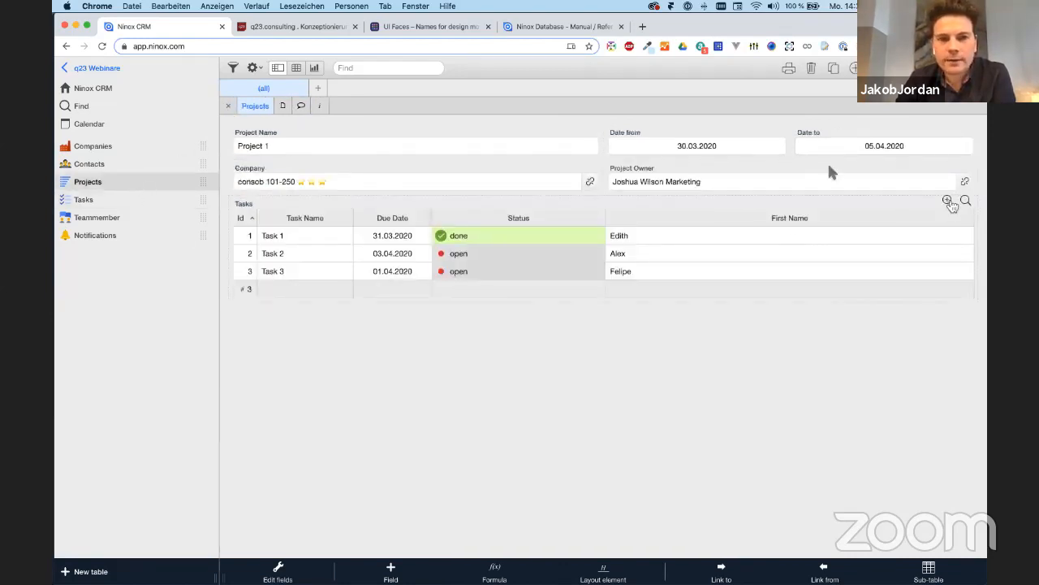
pyautogui.click(97, 199)
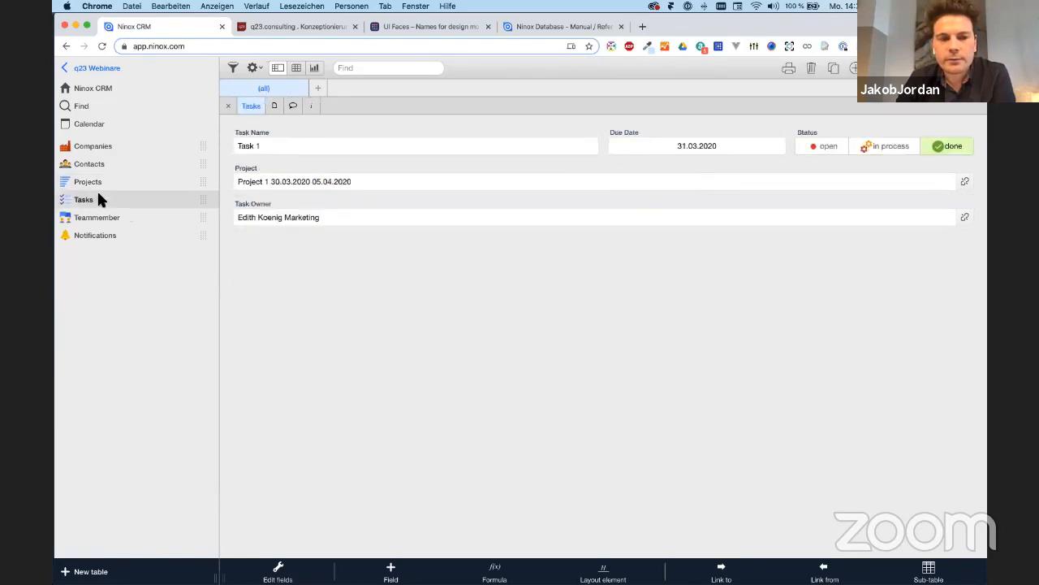
# Return to the Tasks table overview and show the Task Name and Status columns
pyautogui.click(227, 107)
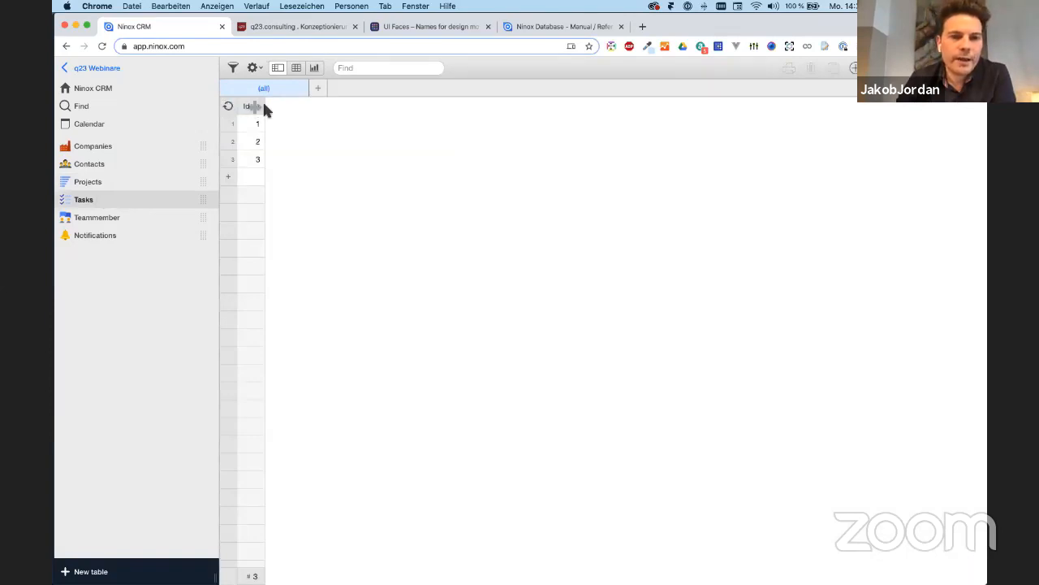
pyautogui.click(249, 106)
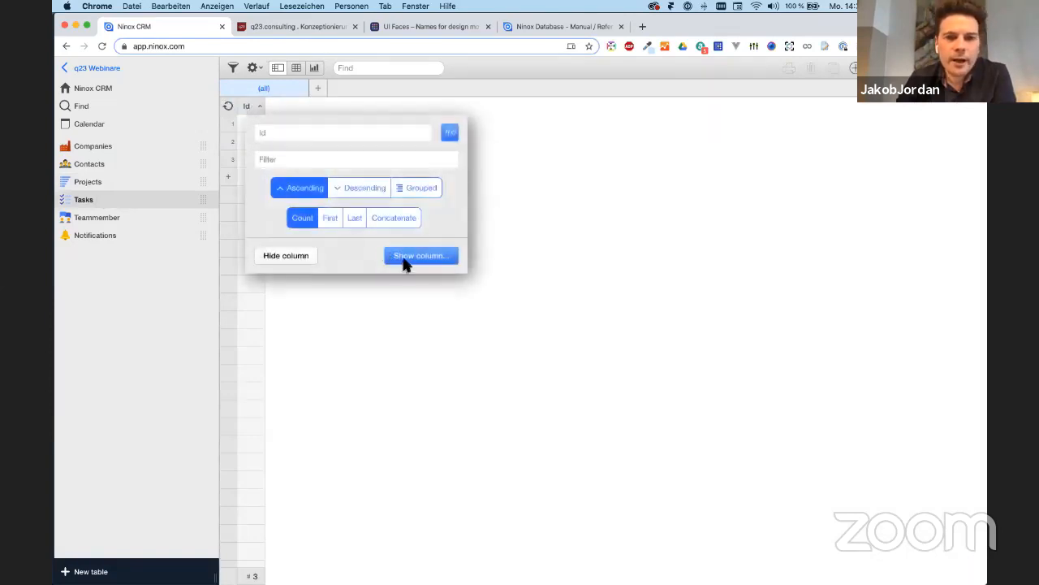
pyautogui.click(404, 255)
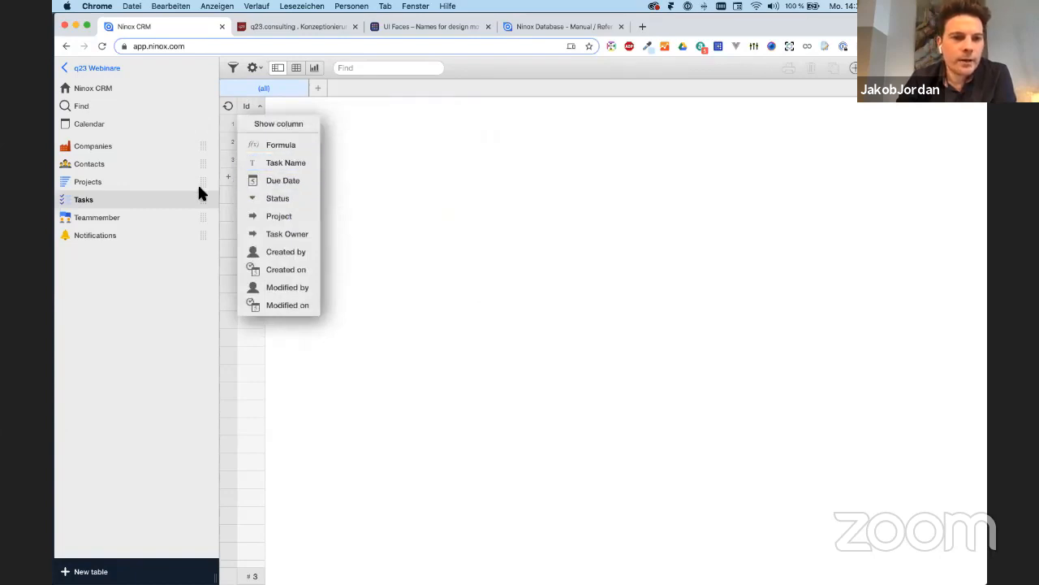
pyautogui.click(314, 163)
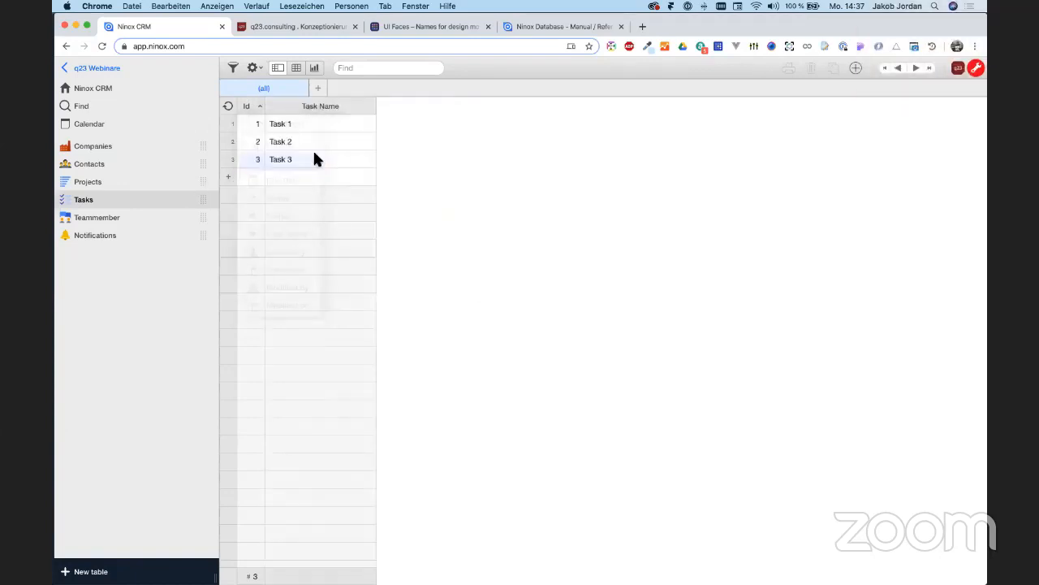
pyautogui.click(333, 102)
pyautogui.click(508, 258)
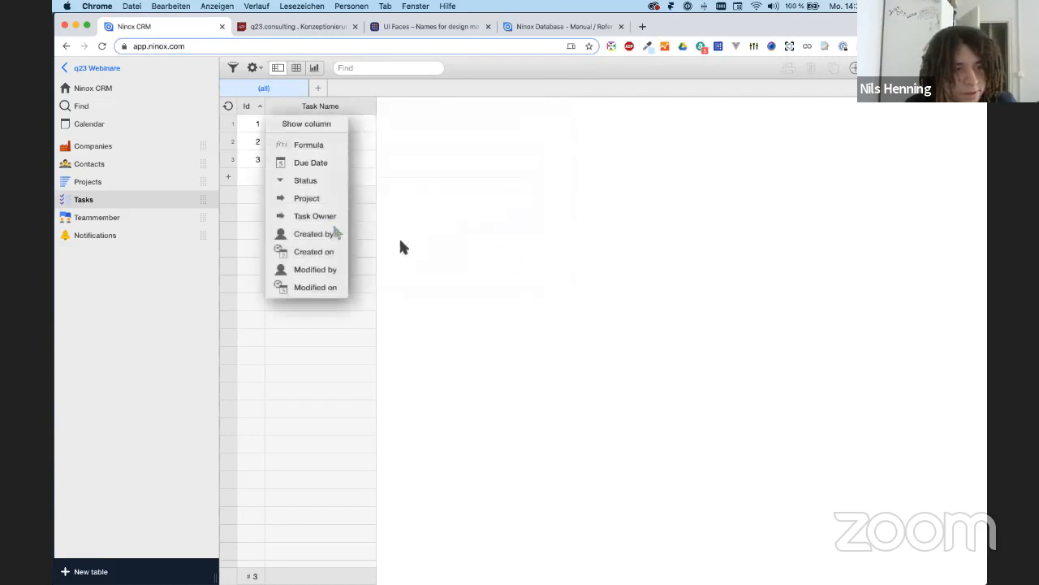
pyautogui.click(329, 175)
# Show the Due Date column in the Tasks table and widen the Due Date and Status columns
pyautogui.click(418, 106)
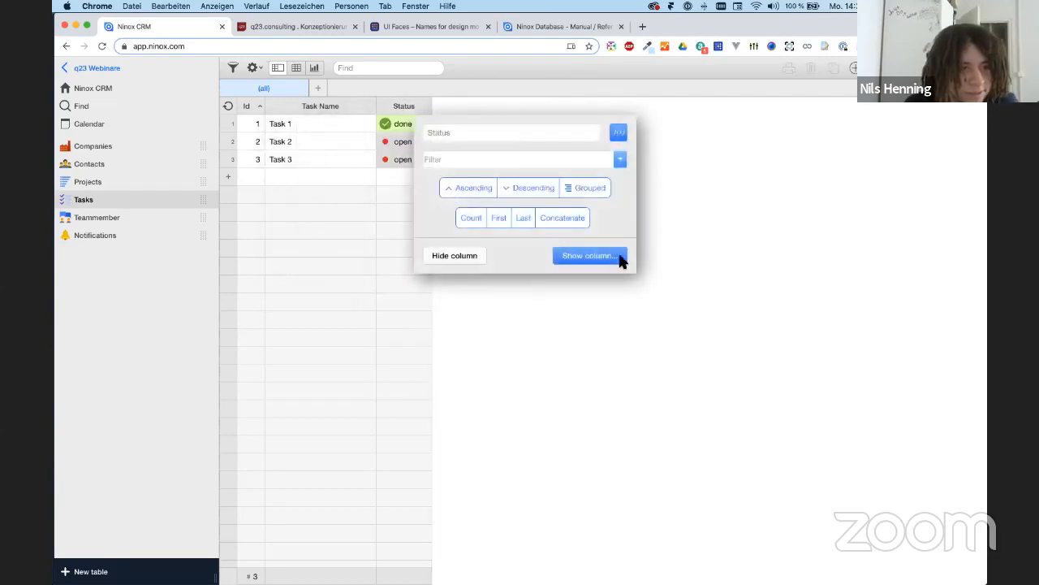
pyautogui.click(605, 262)
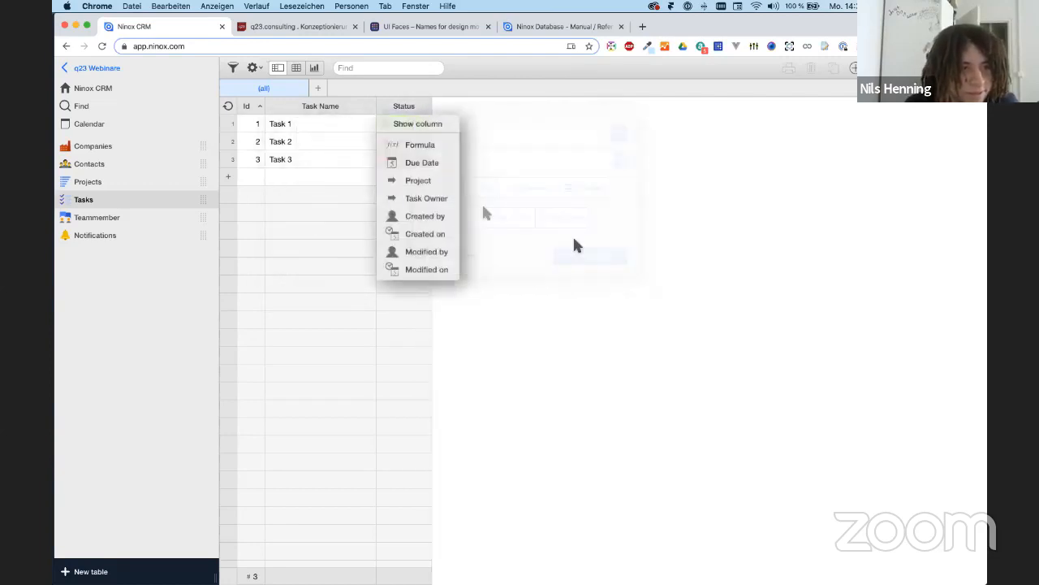
pyautogui.click(435, 166)
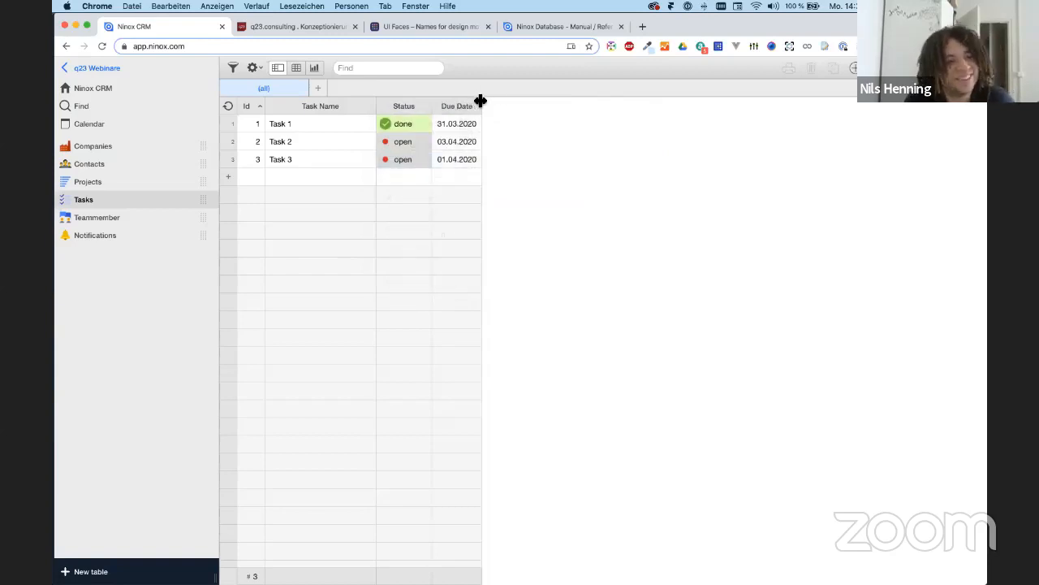
pyautogui.moveTo(479, 99); pyautogui.dragTo(522, 100)
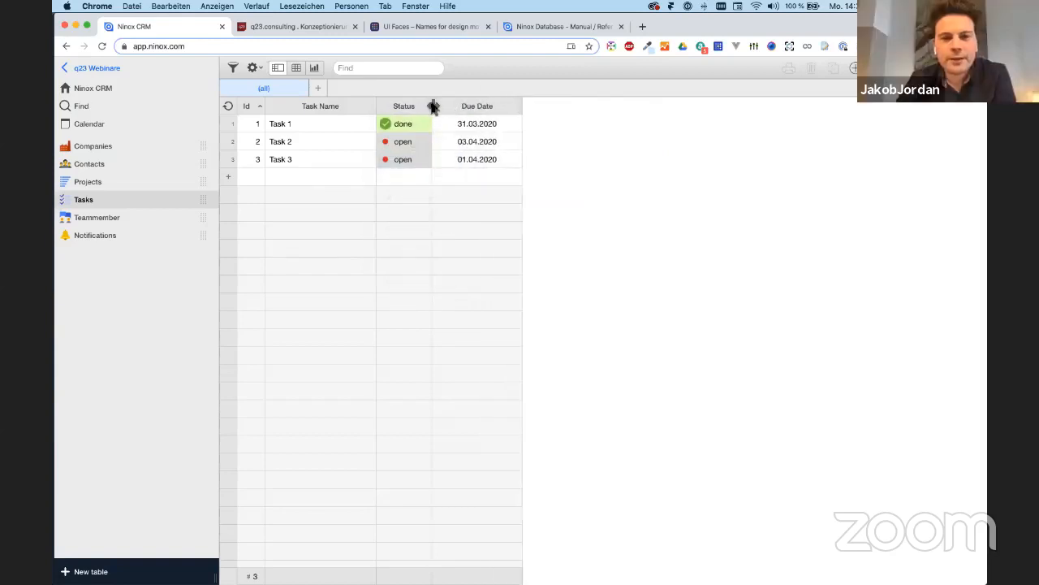
pyautogui.moveTo(433, 106); pyautogui.dragTo(457, 104)
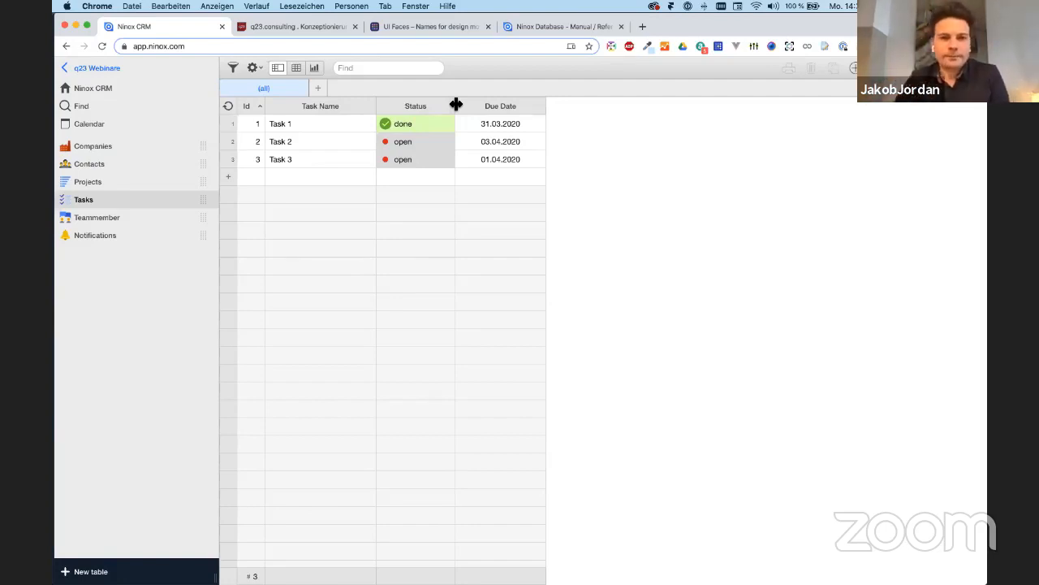
# Show the Project Name from the linked Project as a column after Due Date in the Tasks table
pyautogui.click(469, 104)
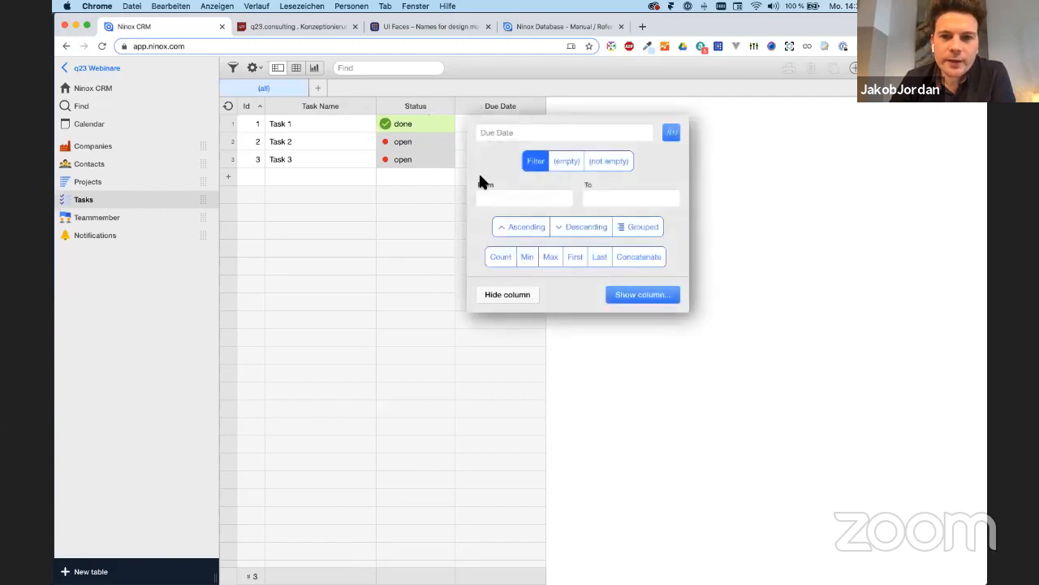
pyautogui.click(630, 298)
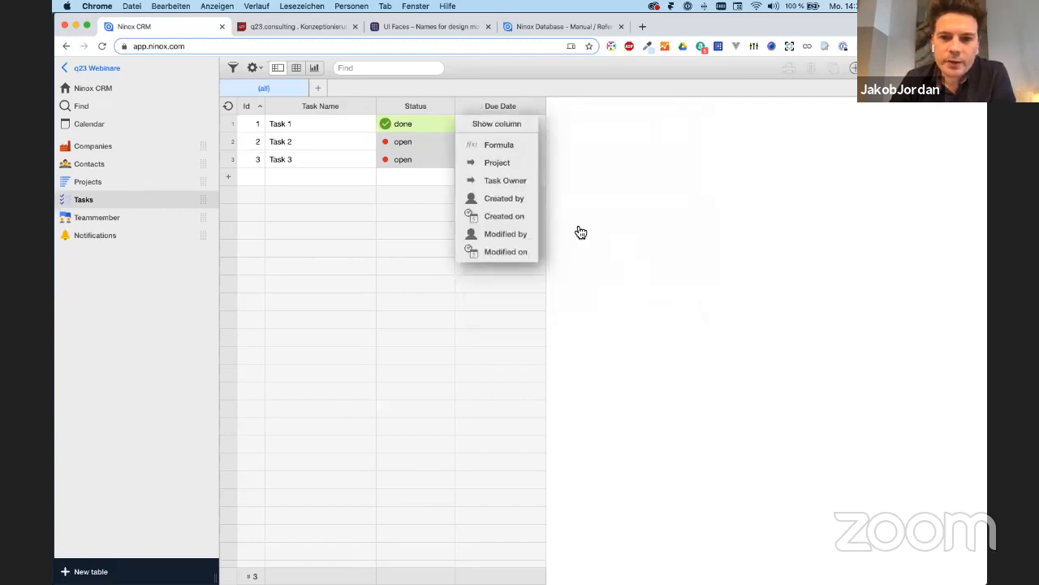
pyautogui.click(518, 163)
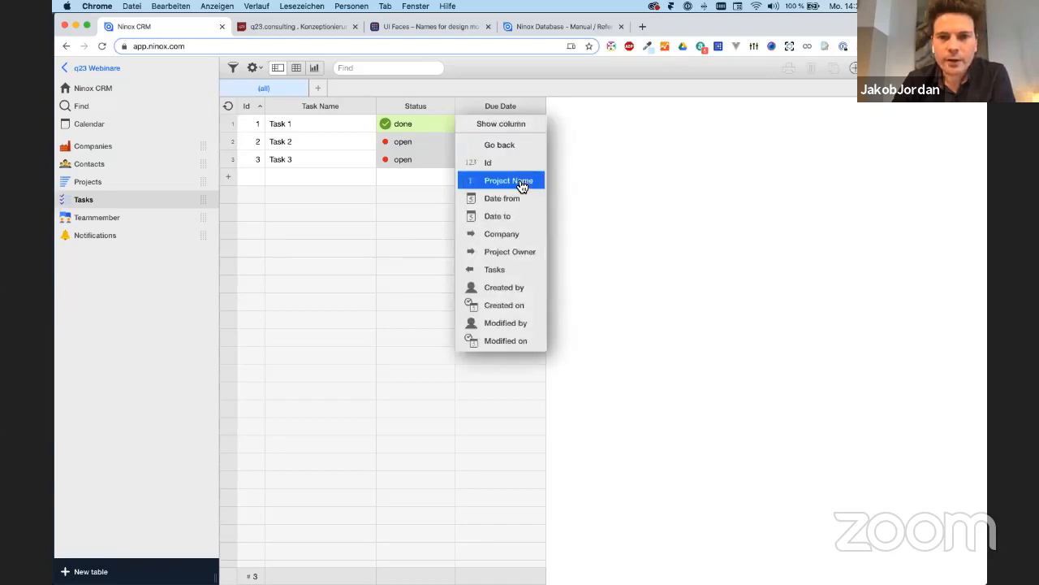
pyautogui.click(521, 181)
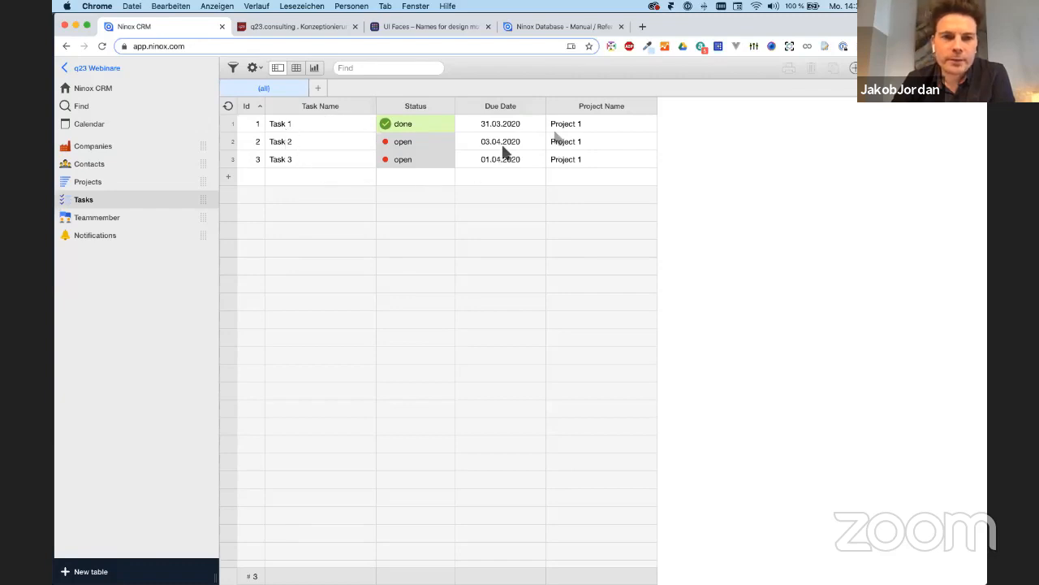
# Group the Tasks table by Project Name, and expand and collapse the Project 1 group
pyautogui.click(591, 106)
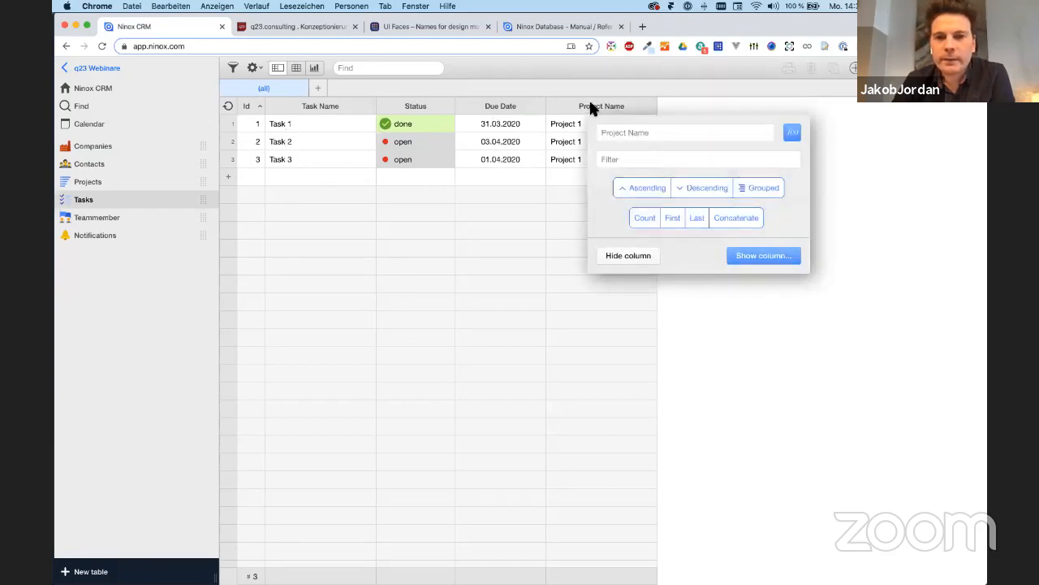
pyautogui.click(763, 188)
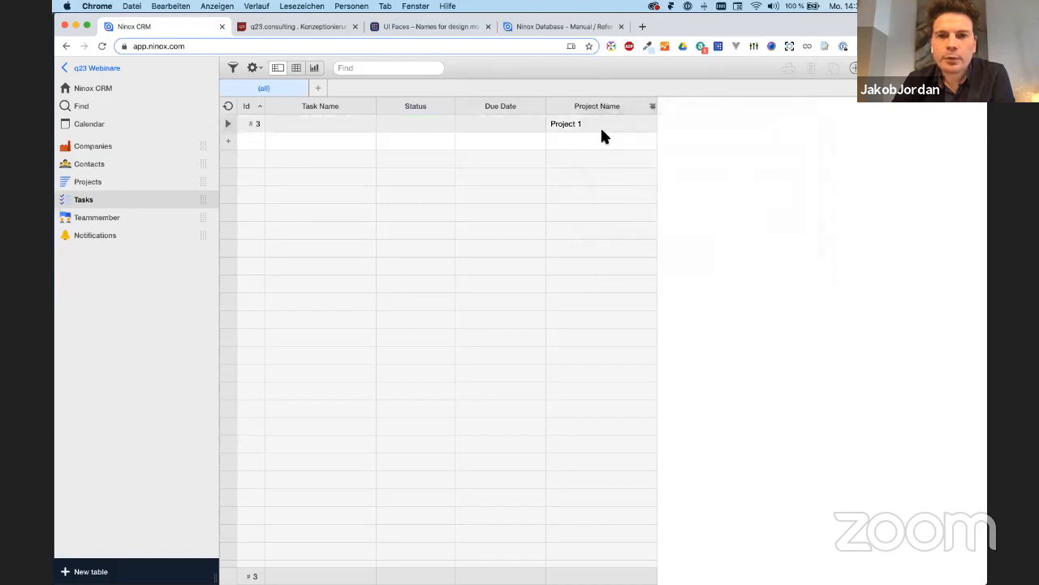
pyautogui.click(575, 123)
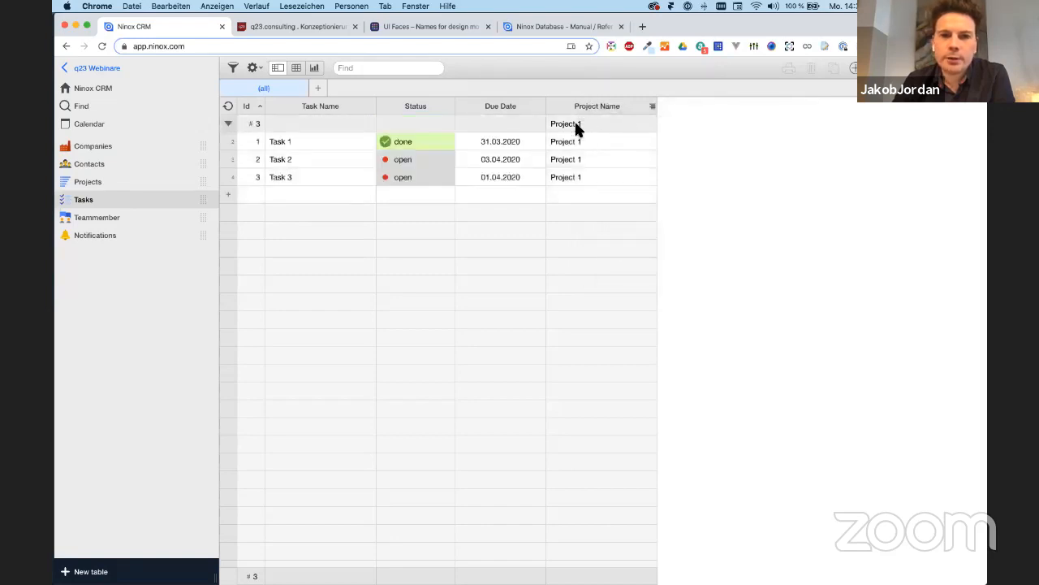
pyautogui.click(576, 125)
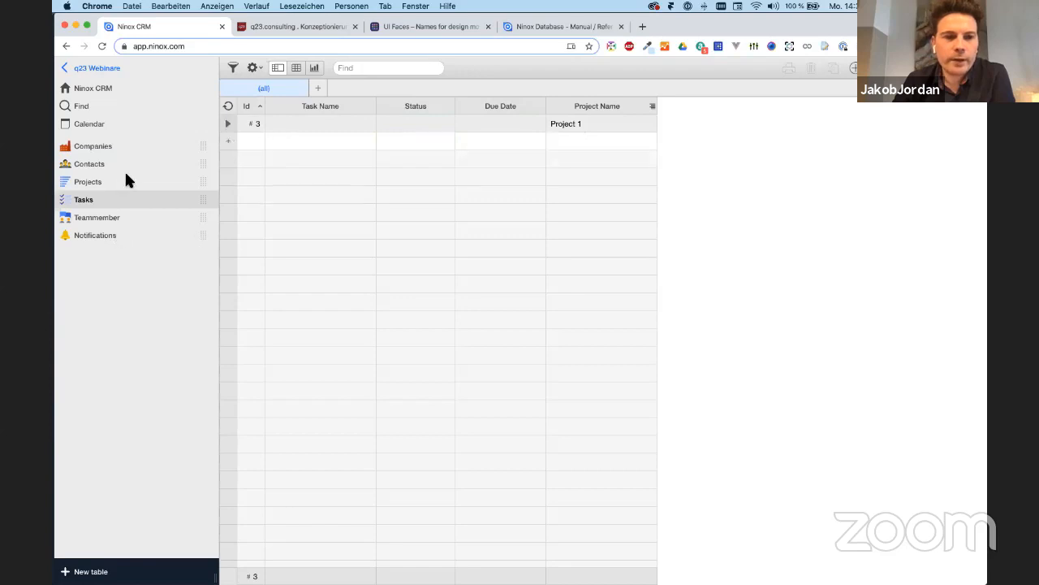
# Switch to the Projects table overview and show the Project Name column
pyautogui.click(177, 181)
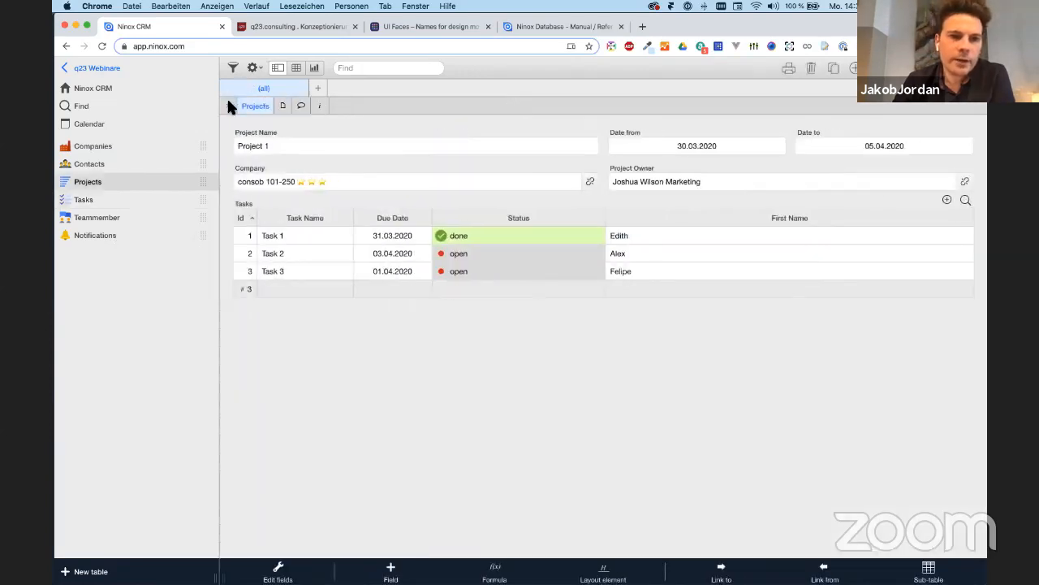
pyautogui.click(234, 105)
pyautogui.click(246, 106)
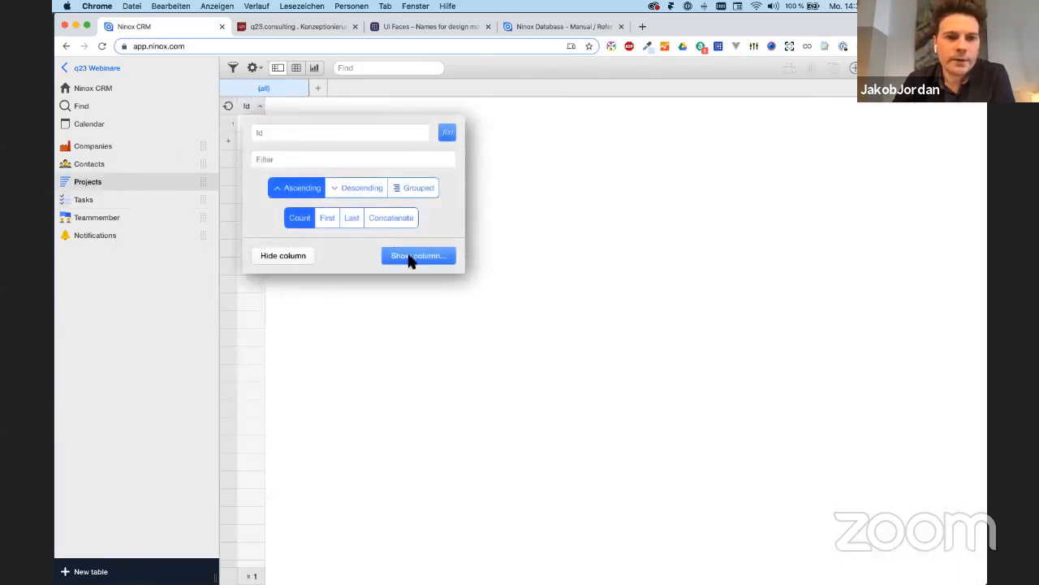
pyautogui.click(410, 257)
pyautogui.click(309, 165)
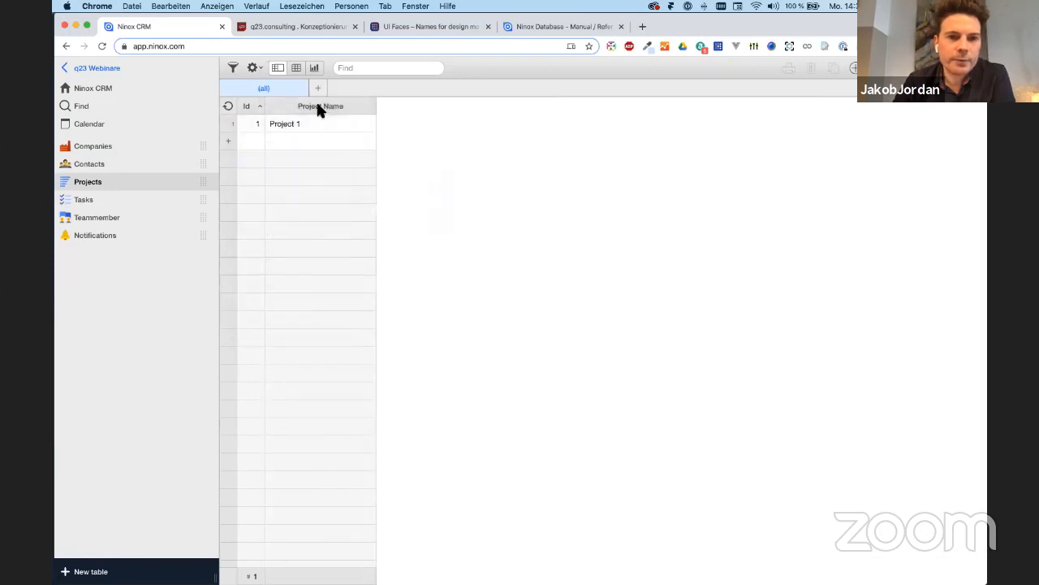
# Show the Date from and Date to columns after Project Name in the Projects table
pyautogui.click(318, 110)
pyautogui.click(485, 257)
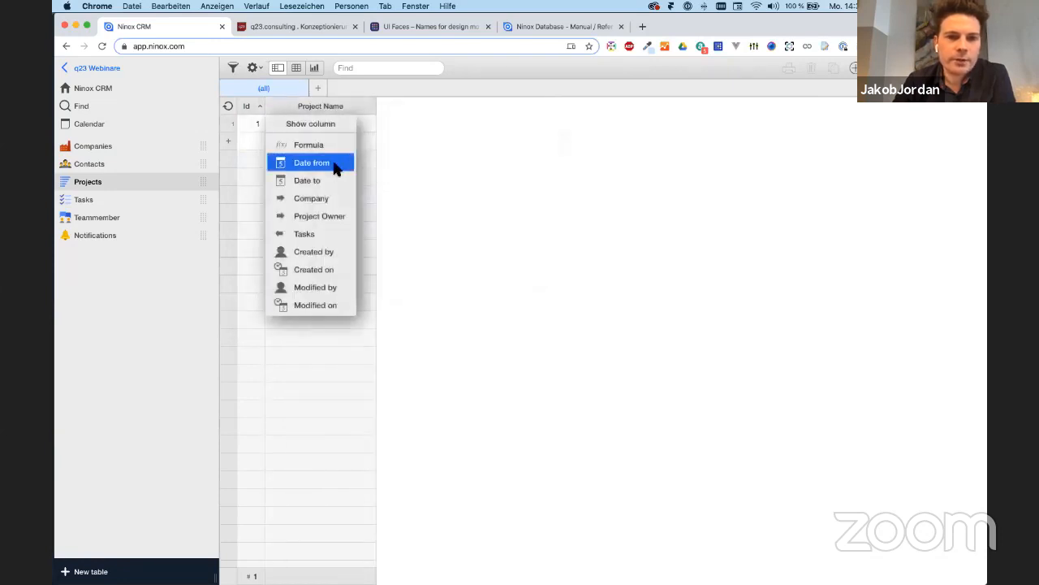
pyautogui.click(336, 164)
pyautogui.click(405, 106)
pyautogui.click(584, 294)
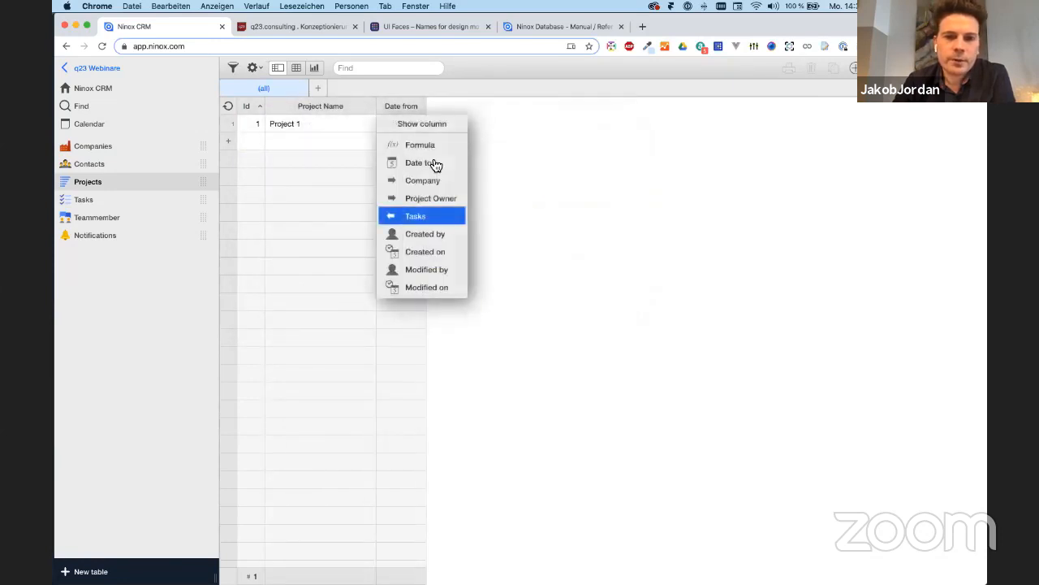
pyautogui.click(435, 164)
# Show the Company Name from the linked Company as a column after Date to in the Projects table
pyautogui.click(470, 105)
pyautogui.click(630, 294)
pyautogui.click(482, 162)
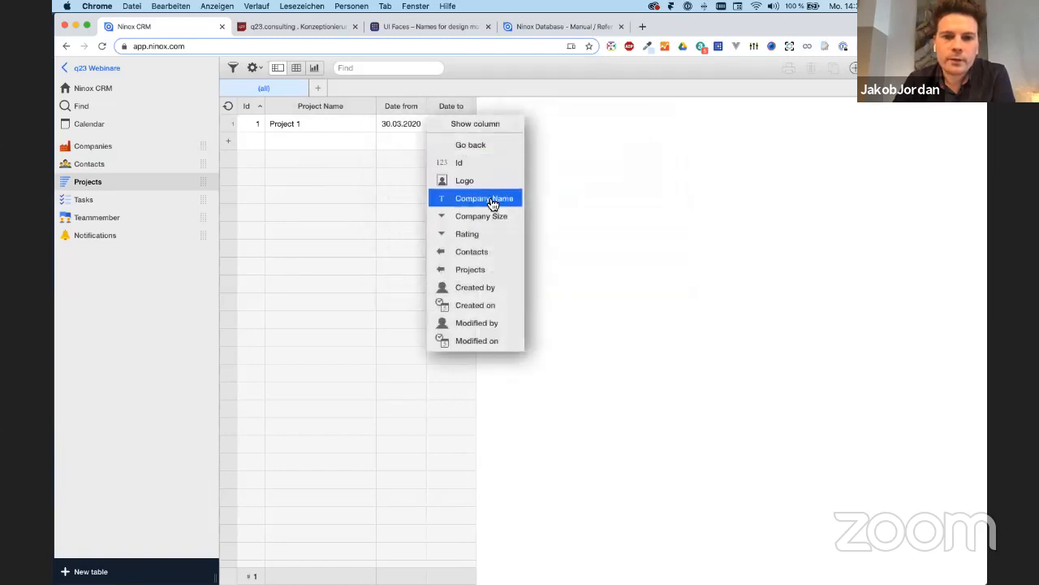
pyautogui.click(493, 200)
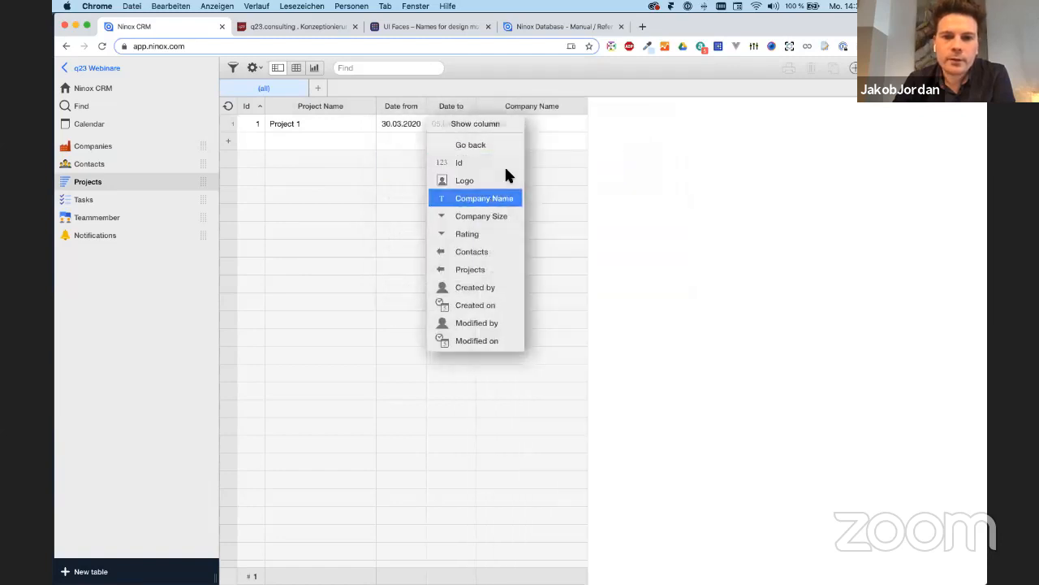
# Add a project record named Project 2 with Date from 31.03.2020 and Date to 03.04.2020
pyautogui.click(332, 141)
pyautogui.write('Project 2')
pyautogui.press('Tab')
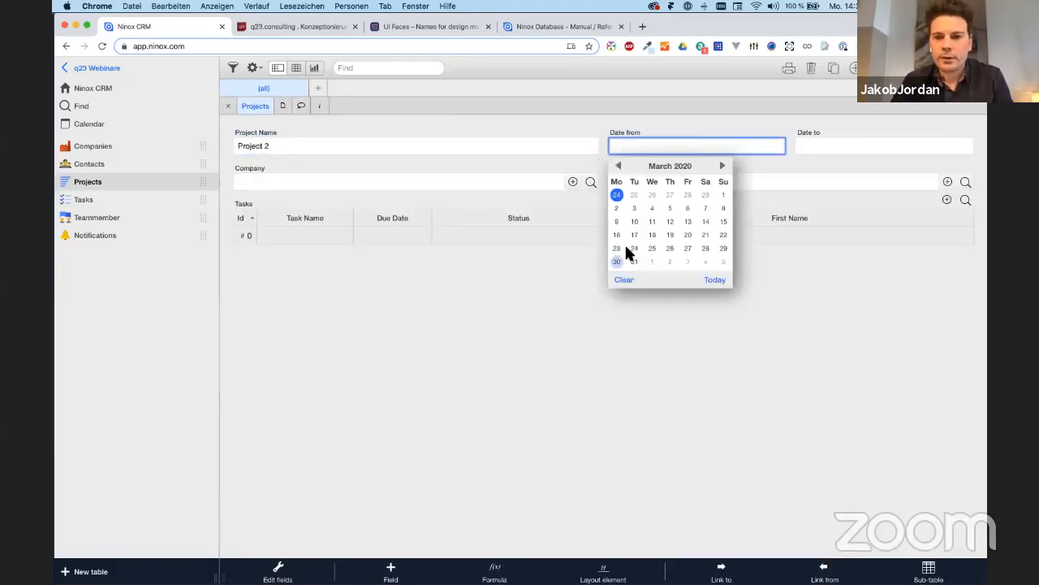
pyautogui.click(634, 261)
pyautogui.click(824, 146)
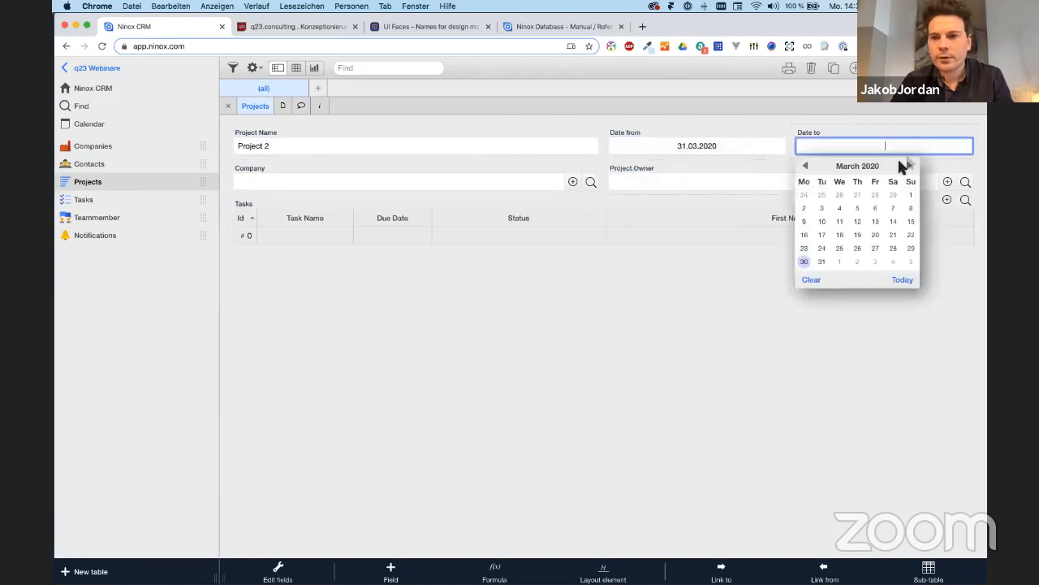
pyautogui.click(909, 166)
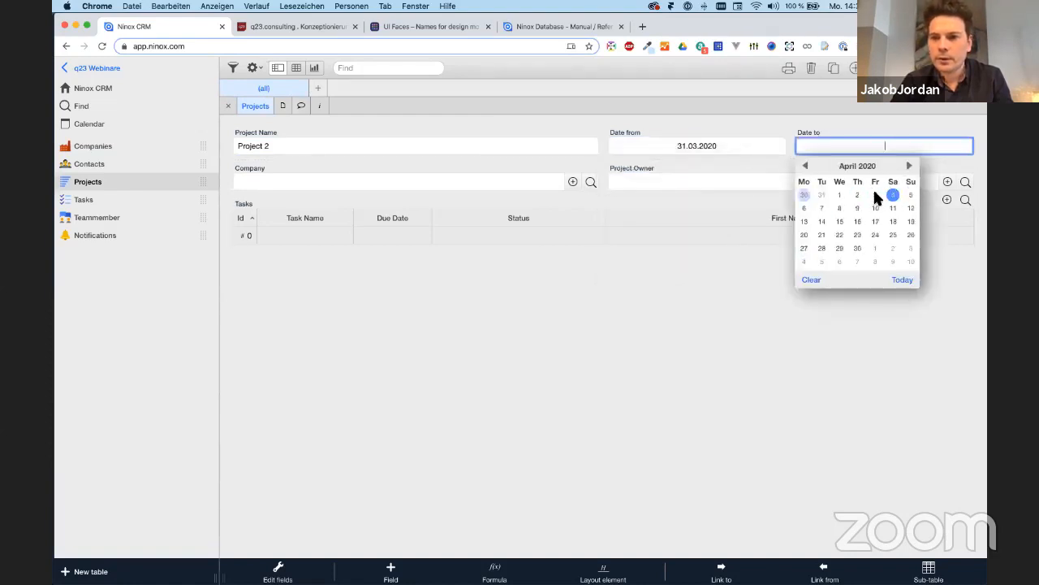
pyautogui.click(876, 195)
# Link Project 2 to the company Delega and set the third team member, from Marketing, as Project Owner
pyautogui.click(590, 183)
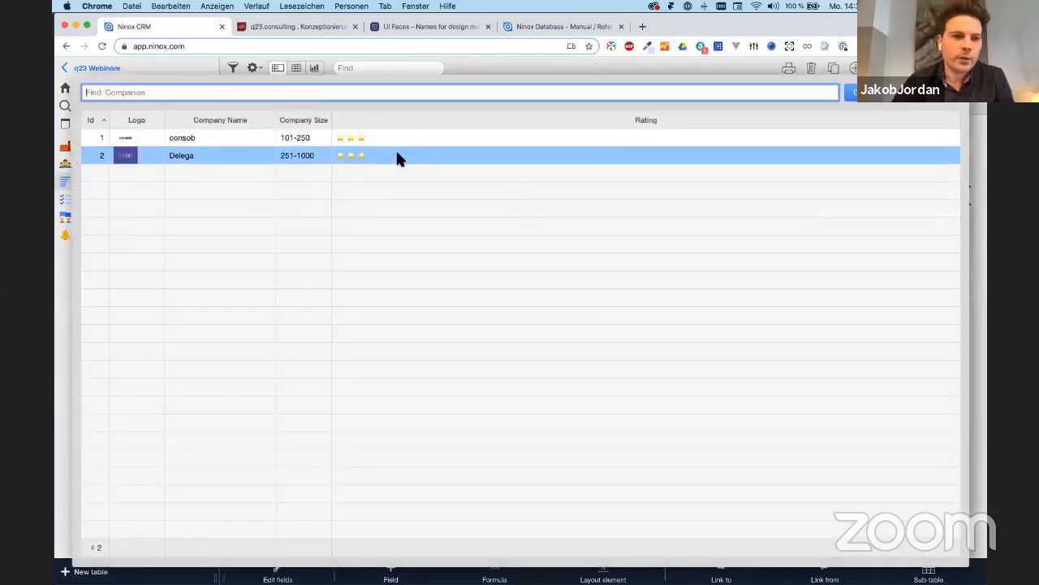
pyautogui.click(414, 157)
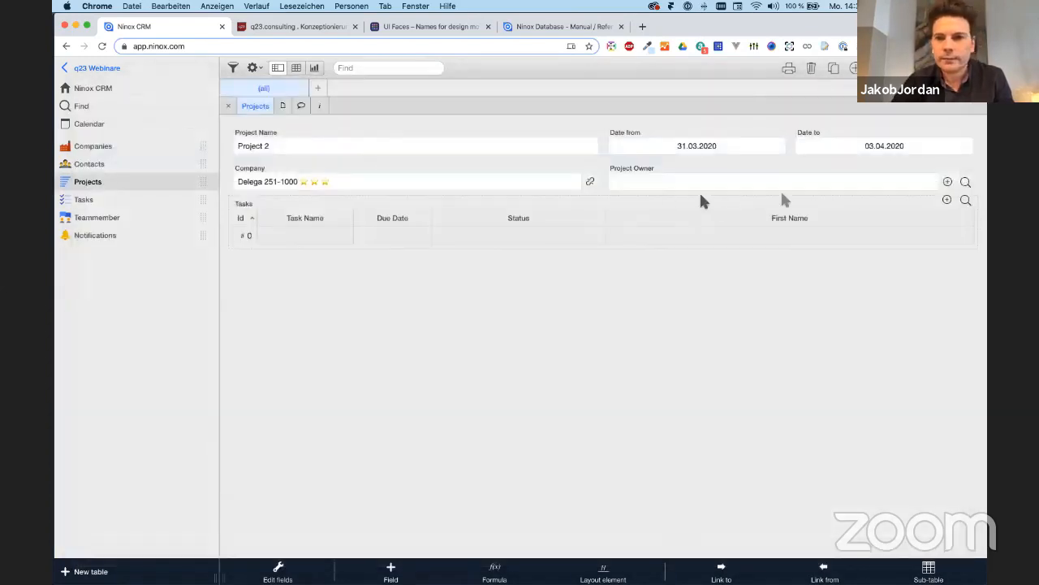
pyautogui.click(965, 182)
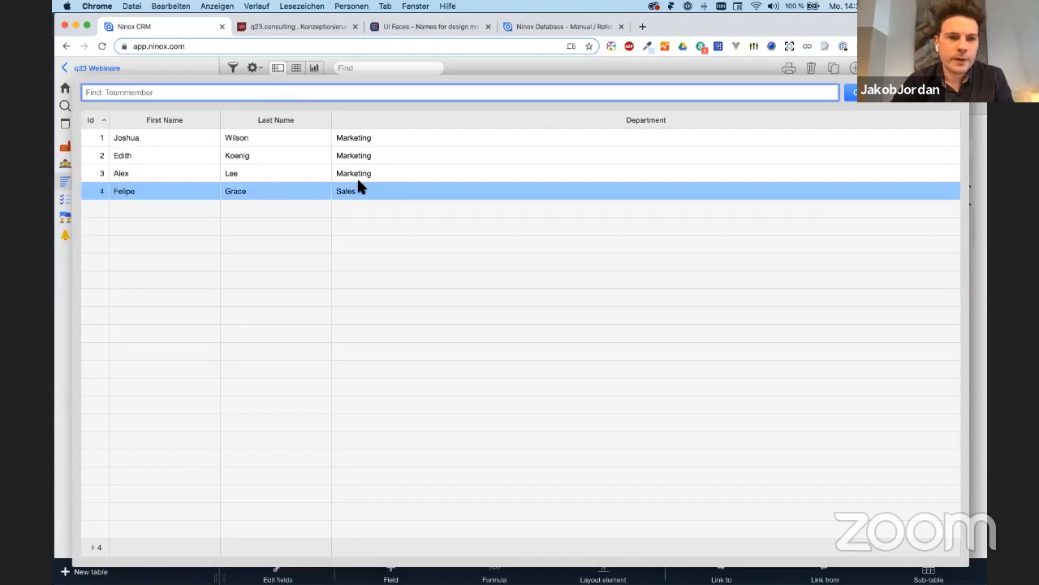
pyautogui.click(306, 171)
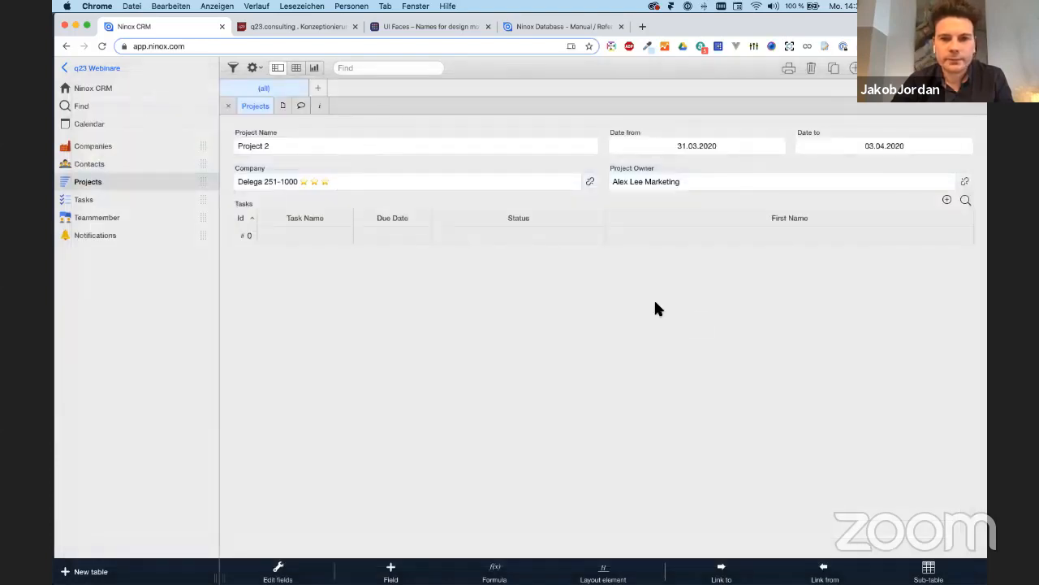
# Add a task named Task 1 with Due Date 01.04.2020 to Project 2
pyautogui.click(947, 201)
pyautogui.click(332, 146)
pyautogui.write('Task 1')
pyautogui.click(702, 145)
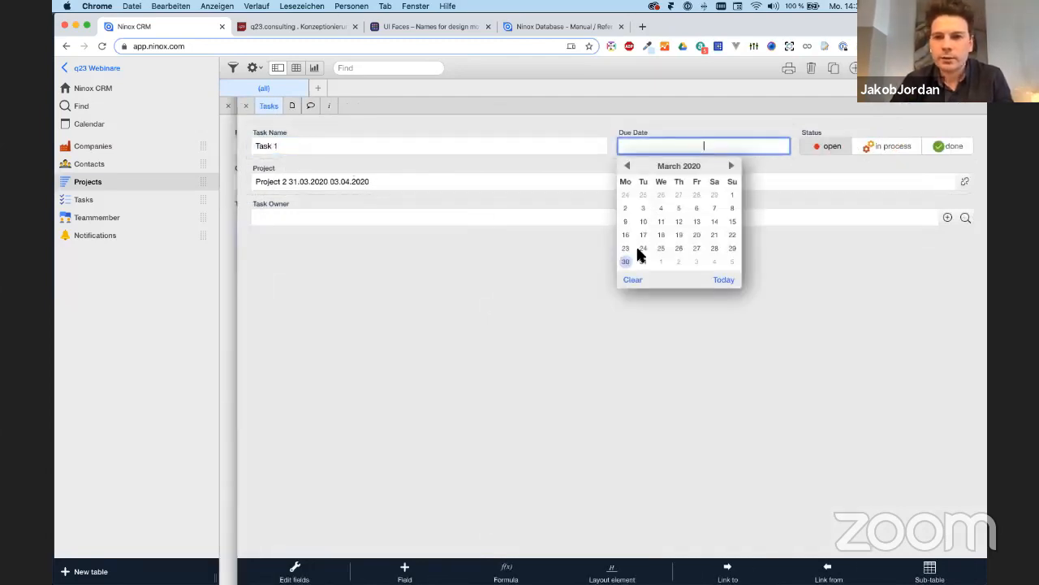
pyautogui.click(662, 261)
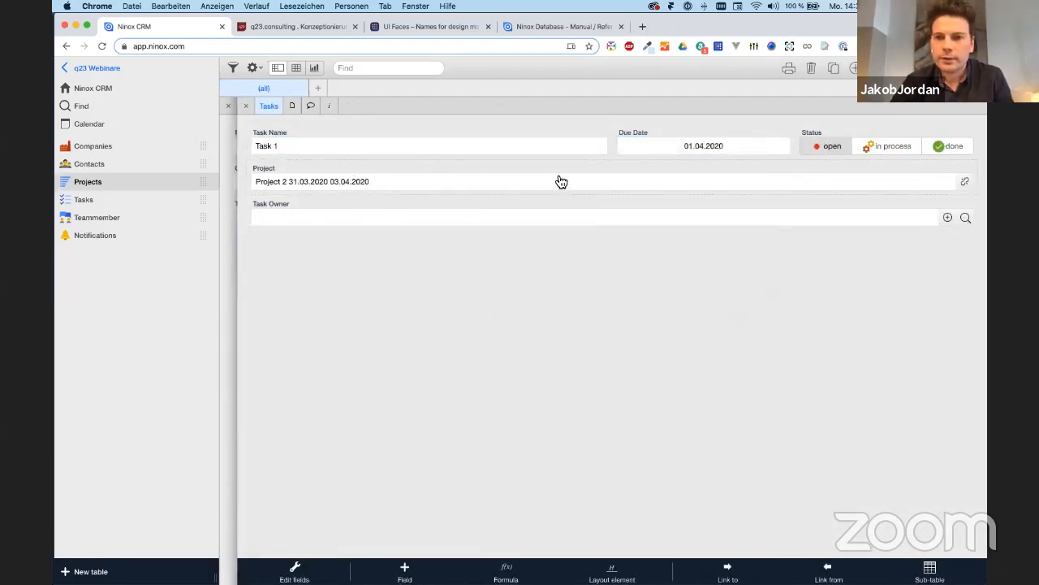
pyautogui.click(245, 109)
# Add another task record to Project 2 and check the Status field's choice values and default value
pyautogui.click(948, 199)
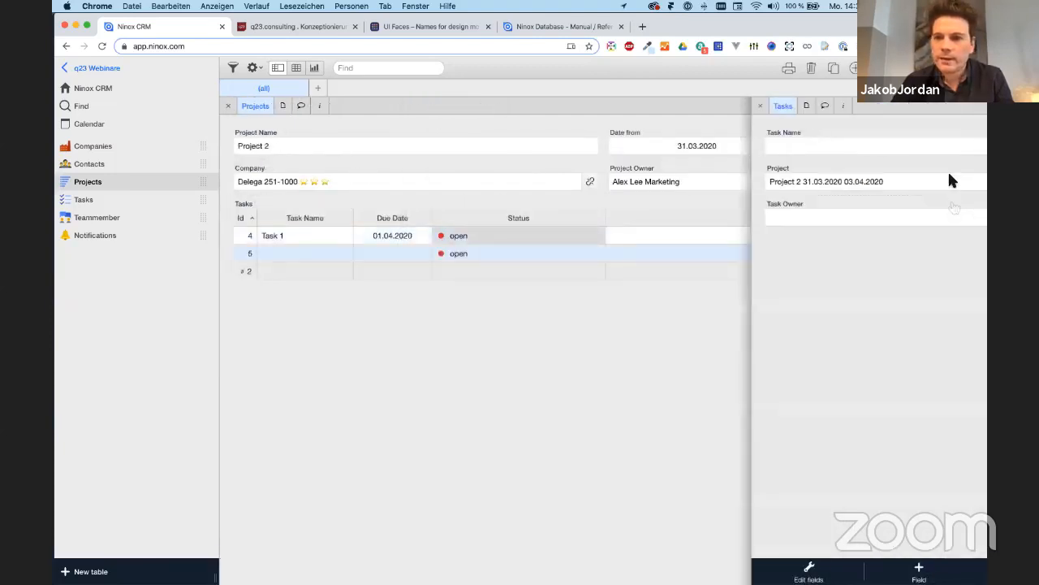
pyautogui.click(819, 148)
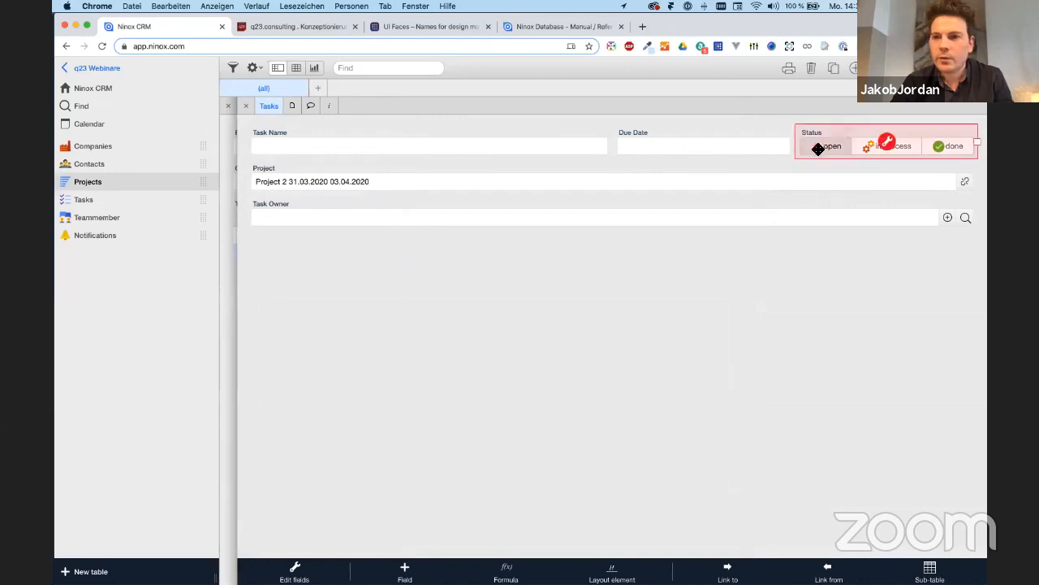
pyautogui.click(889, 144)
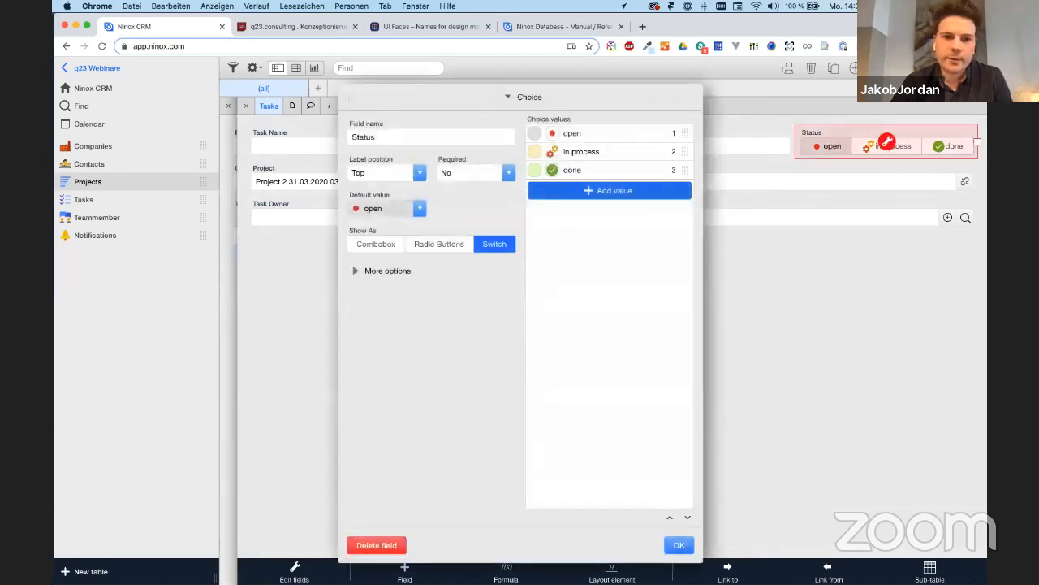
pyautogui.click(680, 547)
# Name the new task Task 2, set its Due Date to 03.04.2020 and assign the second team member as Task Owner
pyautogui.click(308, 146)
pyautogui.write('Task 2')
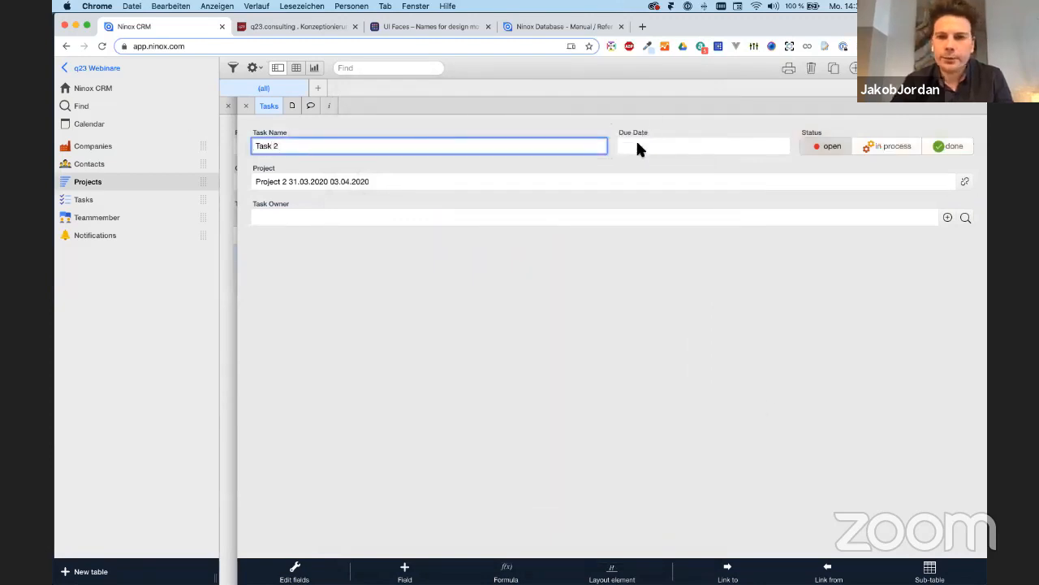
pyautogui.click(637, 146)
pyautogui.click(697, 261)
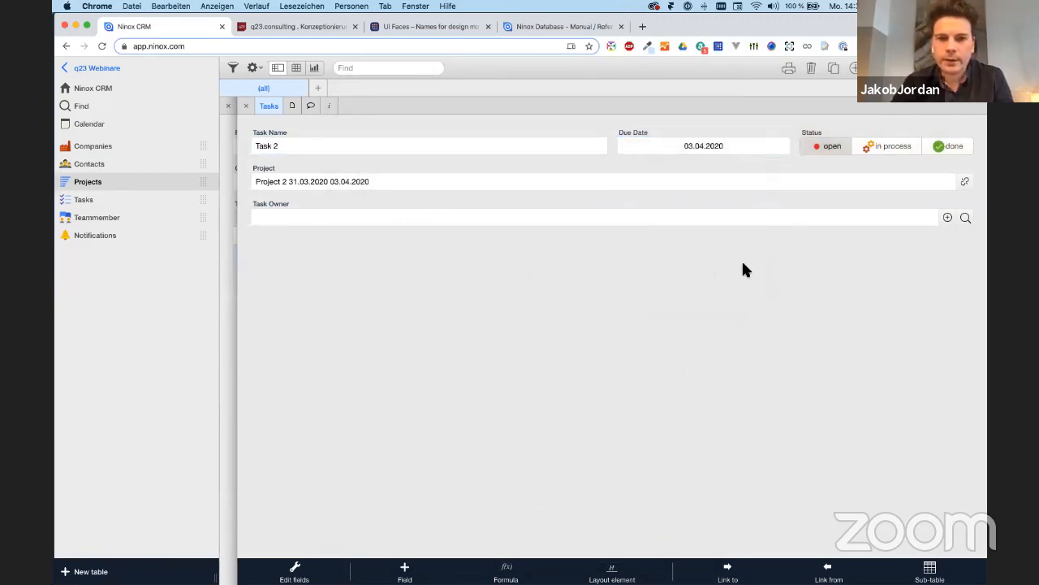
pyautogui.click(966, 217)
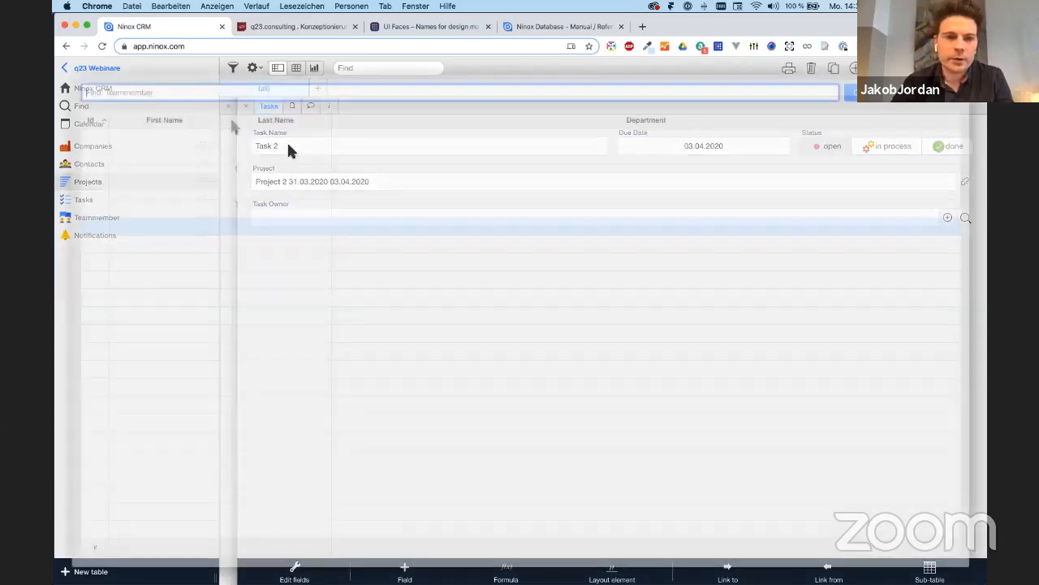
pyautogui.click(206, 156)
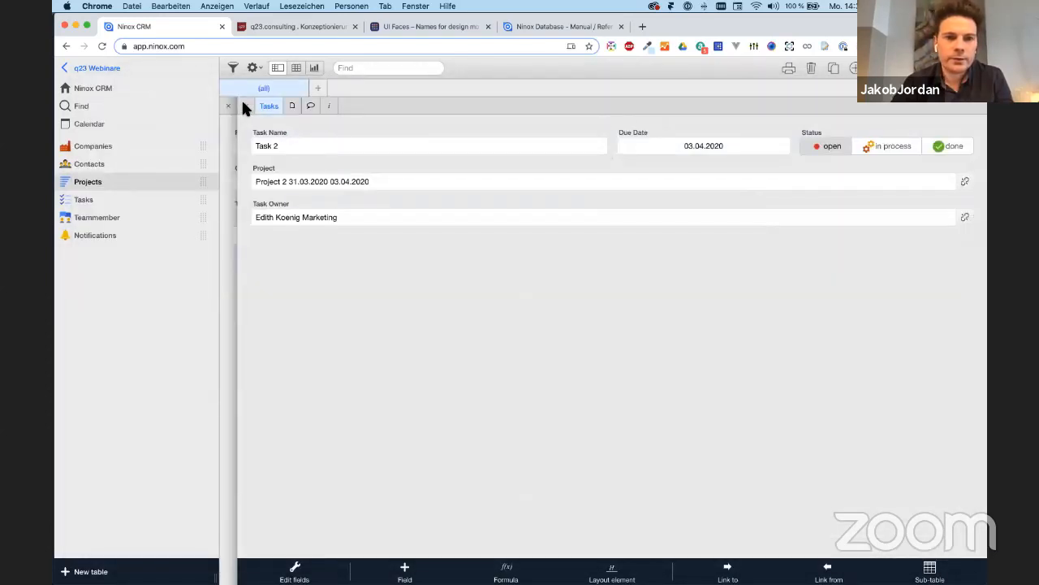
pyautogui.click(231, 105)
# Assign the second team member as Task Owner of Project 2's Task 1 and return to the project record
pyautogui.click(652, 236)
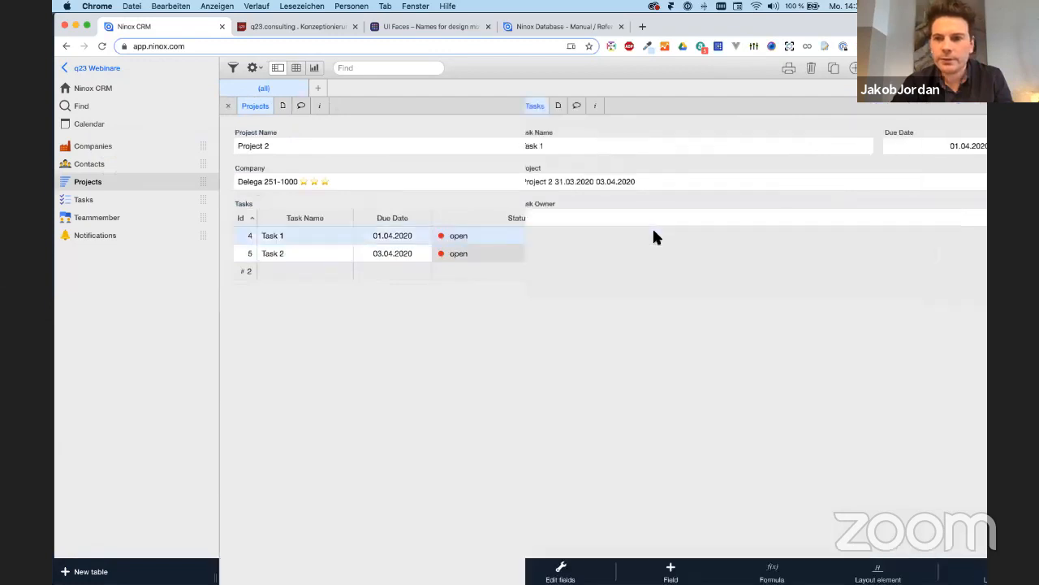
pyautogui.click(965, 217)
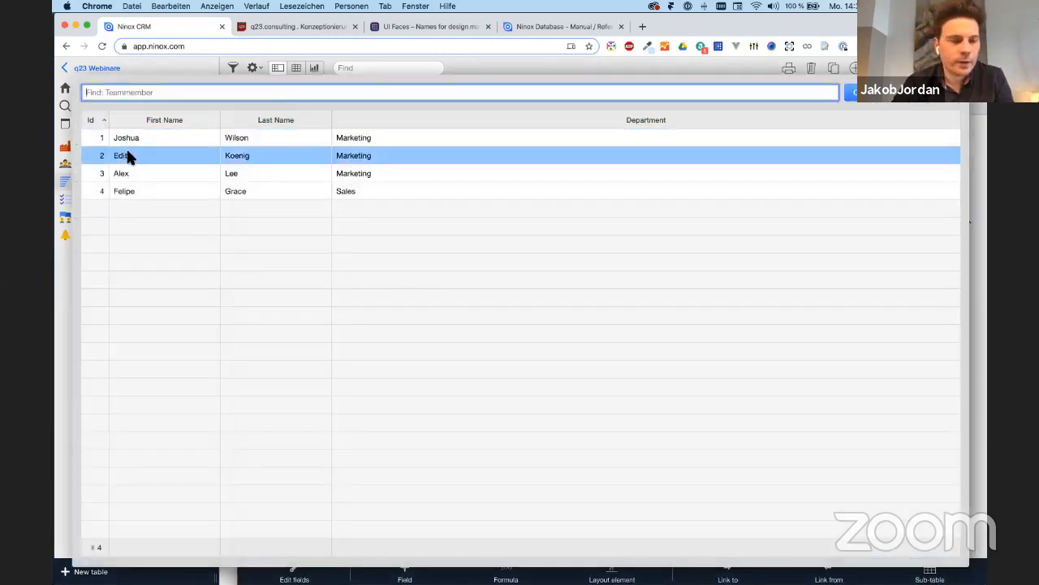
pyautogui.click(129, 157)
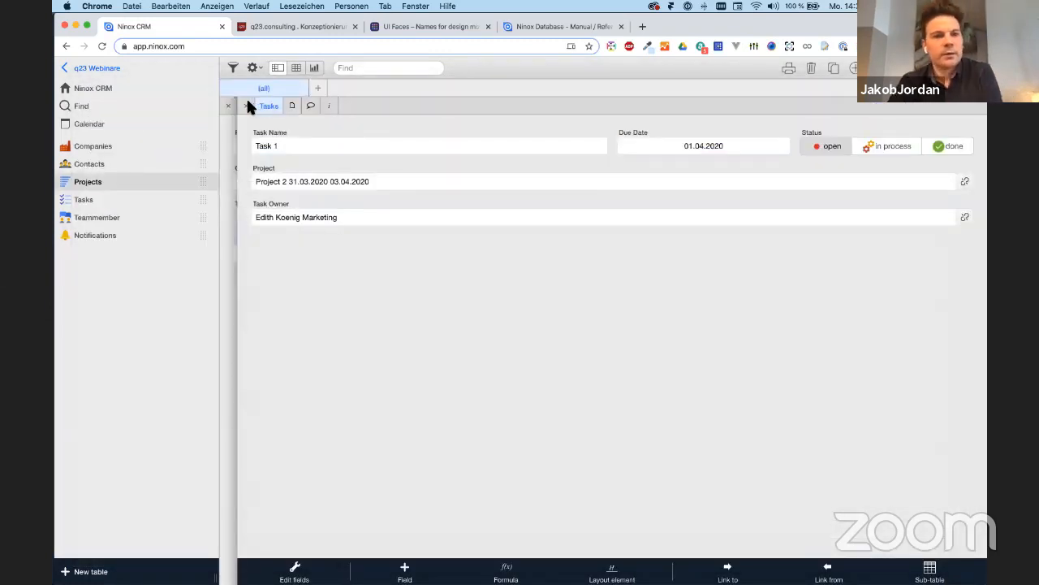
pyautogui.click(247, 104)
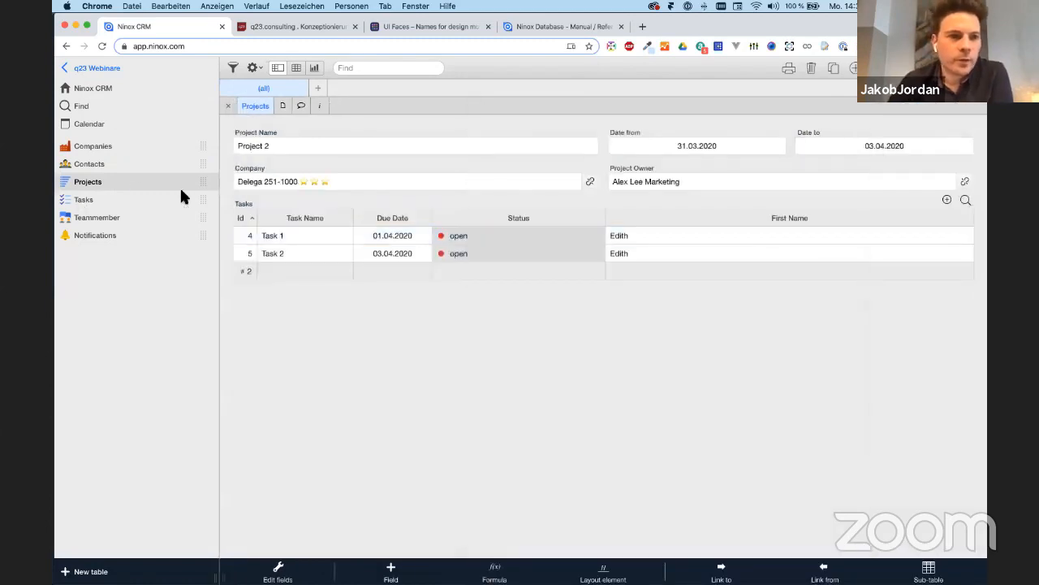
# Expand the Project 1 and Project 2 groups in the Tasks table to view their tasks
pyautogui.click(114, 198)
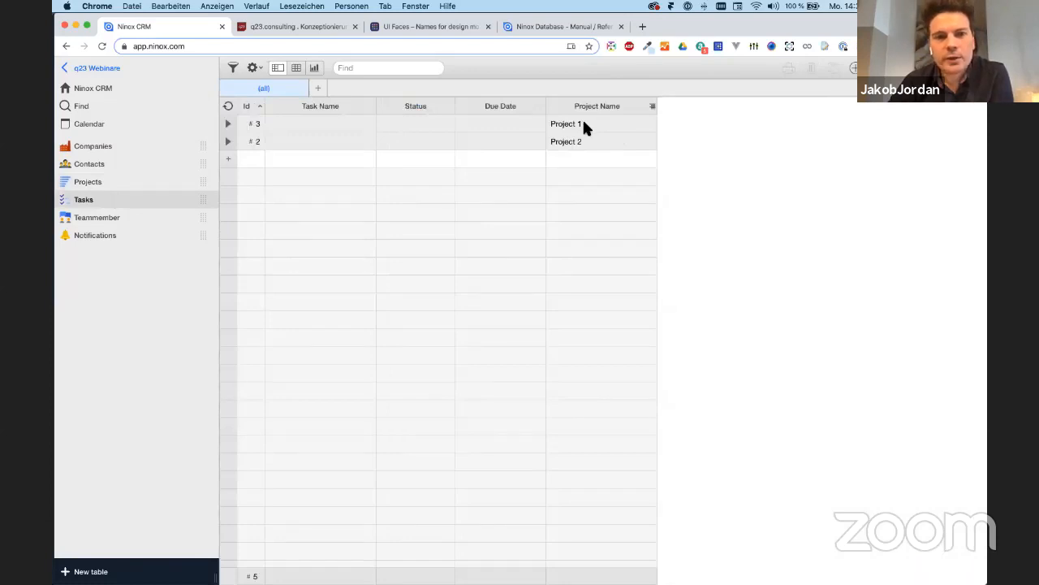
pyautogui.click(583, 124)
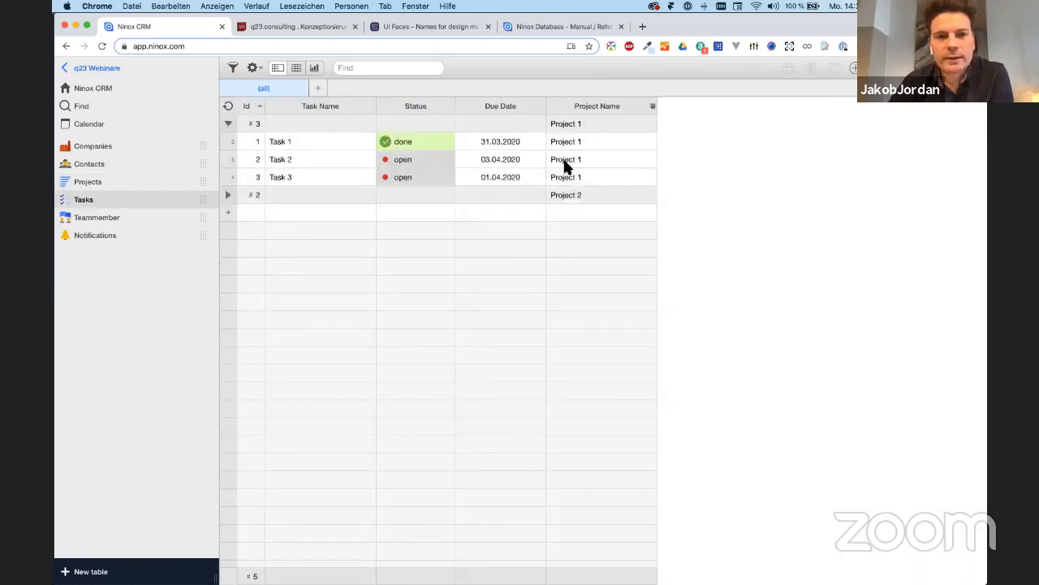
pyautogui.click(451, 193)
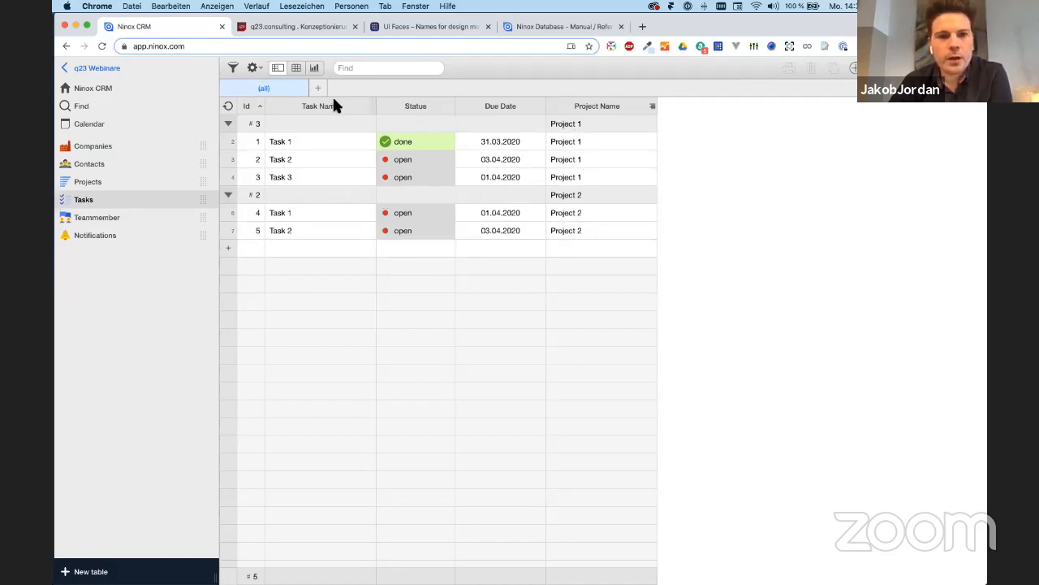
# Create a Kanban view named Kanban for the Tasks table, look over its cards and remove the view
pyautogui.click(282, 90)
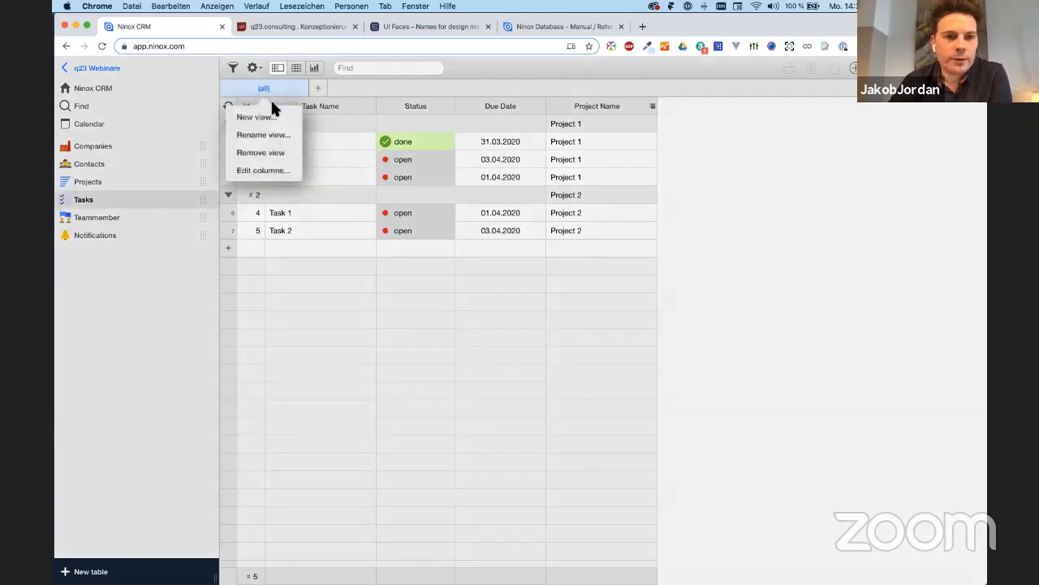
pyautogui.click(263, 118)
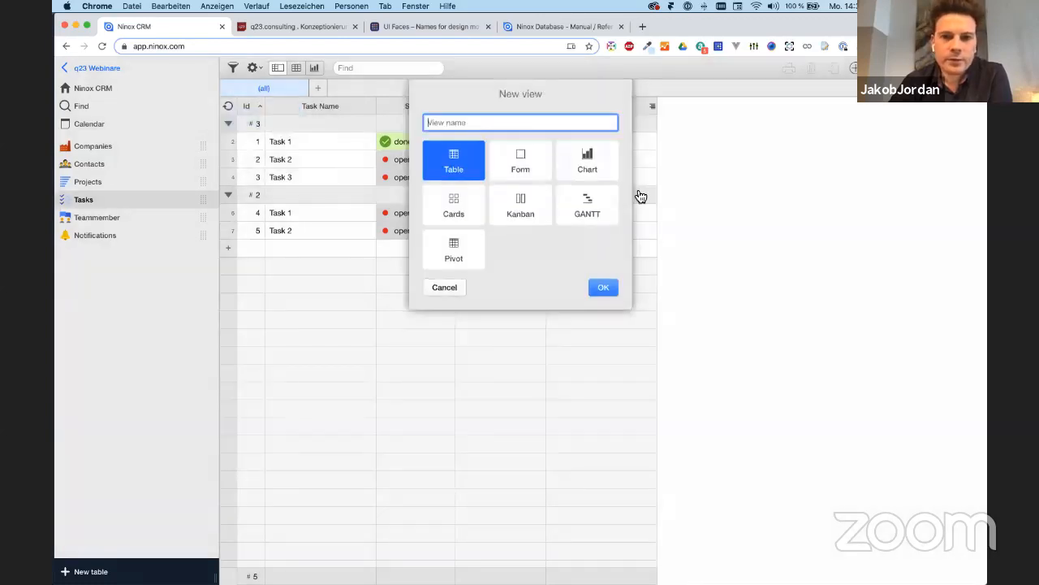
pyautogui.click(518, 213)
pyautogui.write('Kanban')
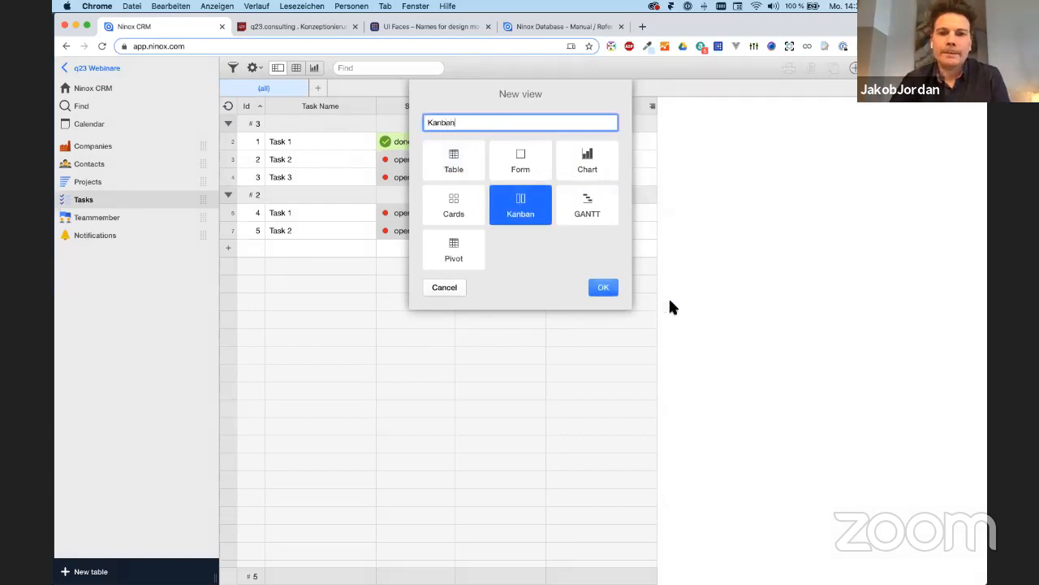
pyautogui.click(604, 289)
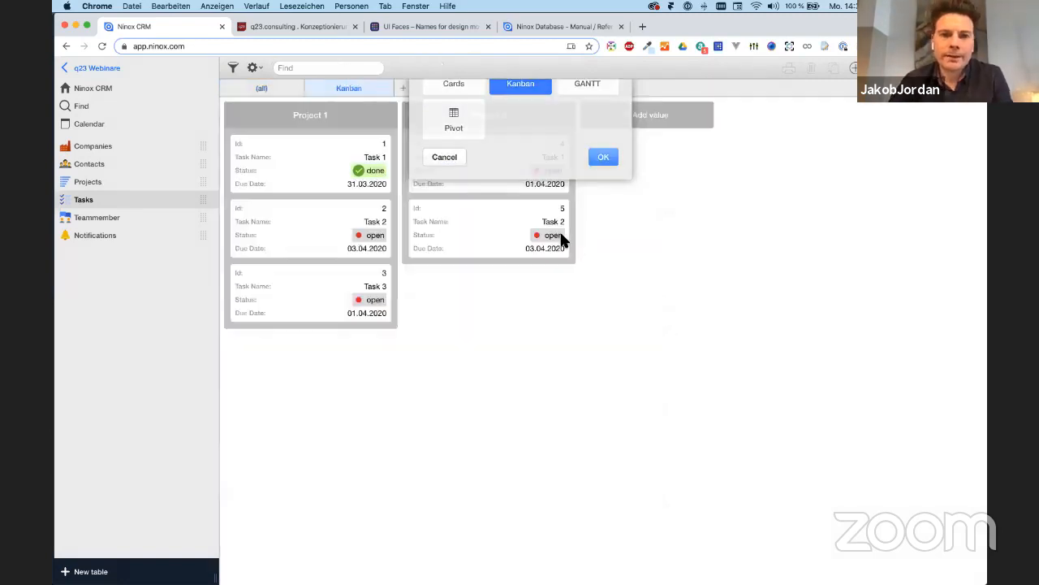
pyautogui.click(336, 86)
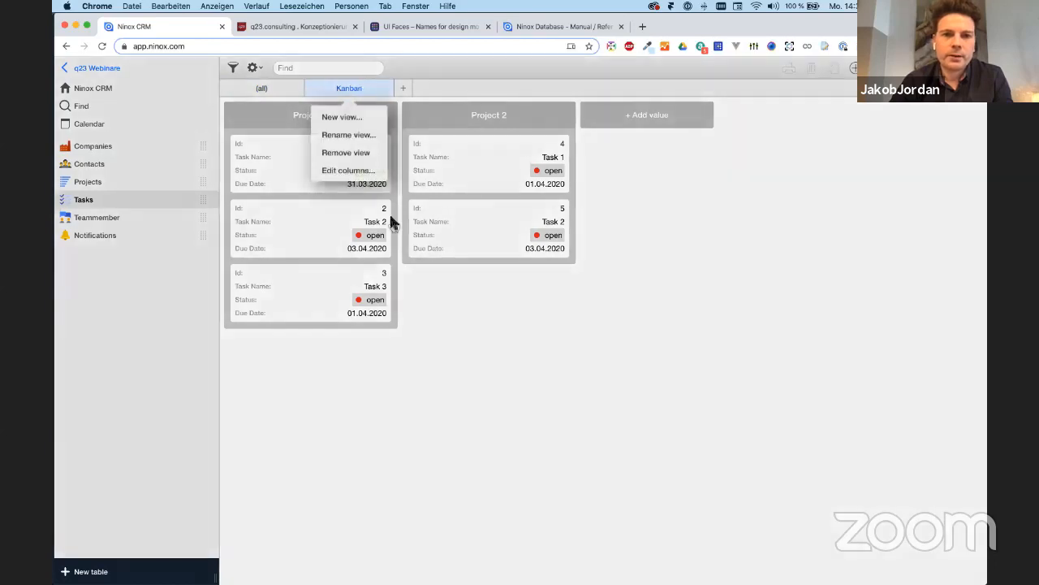
pyautogui.click(370, 154)
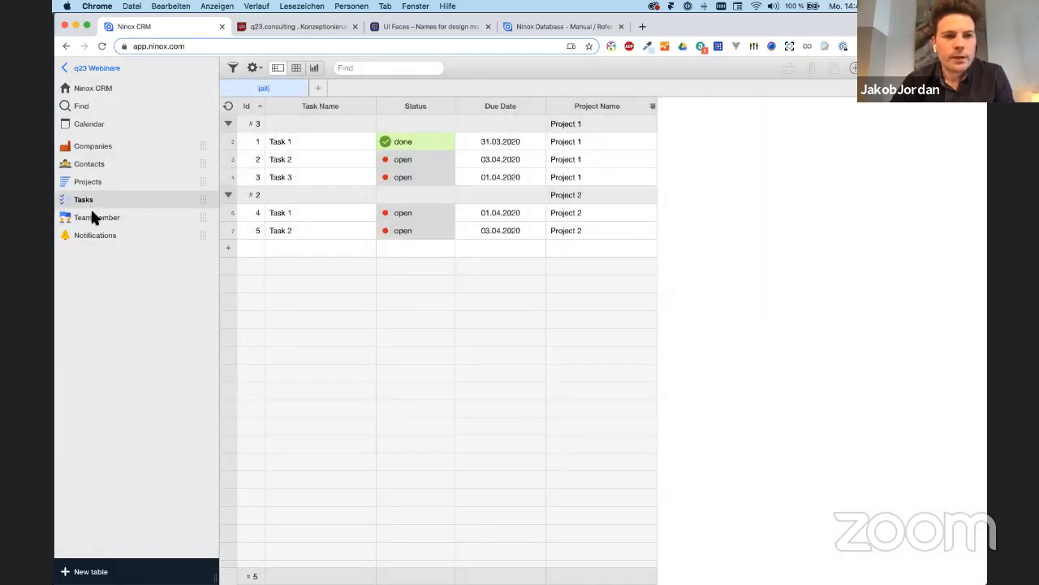
# Open the Task 1 record of Project 1 from the Tasks table
pyautogui.click(302, 140)
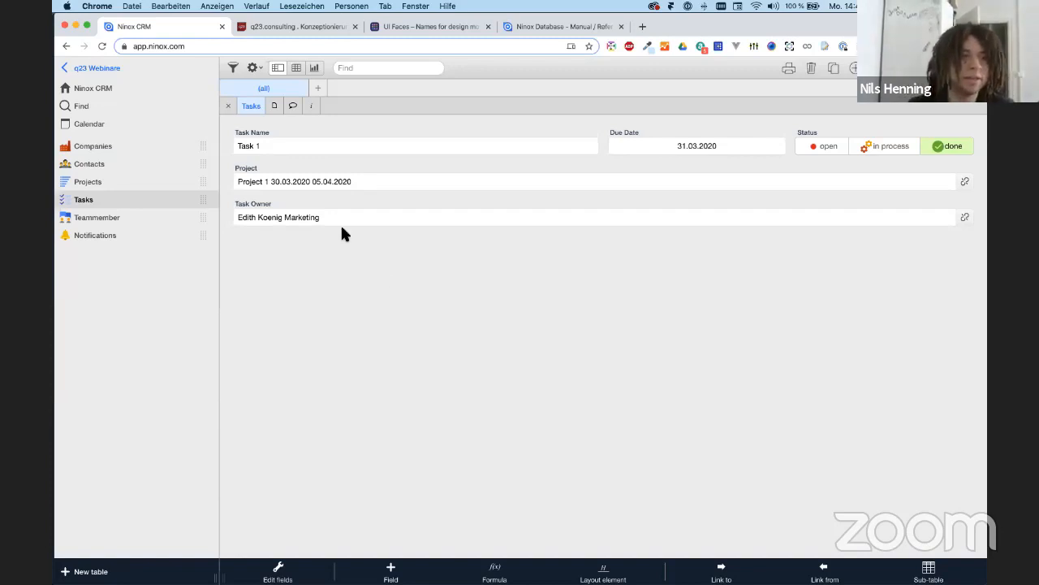
# Examine the Projects table's fields from the data model and view the consob record in the Companies table
pyautogui.click(124, 86)
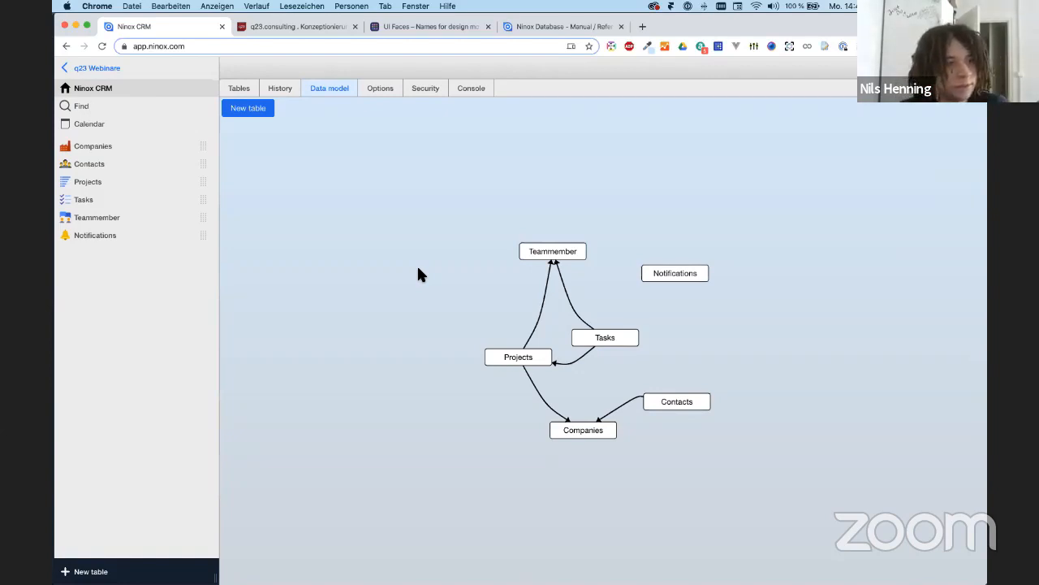
pyautogui.doubleClick(526, 359)
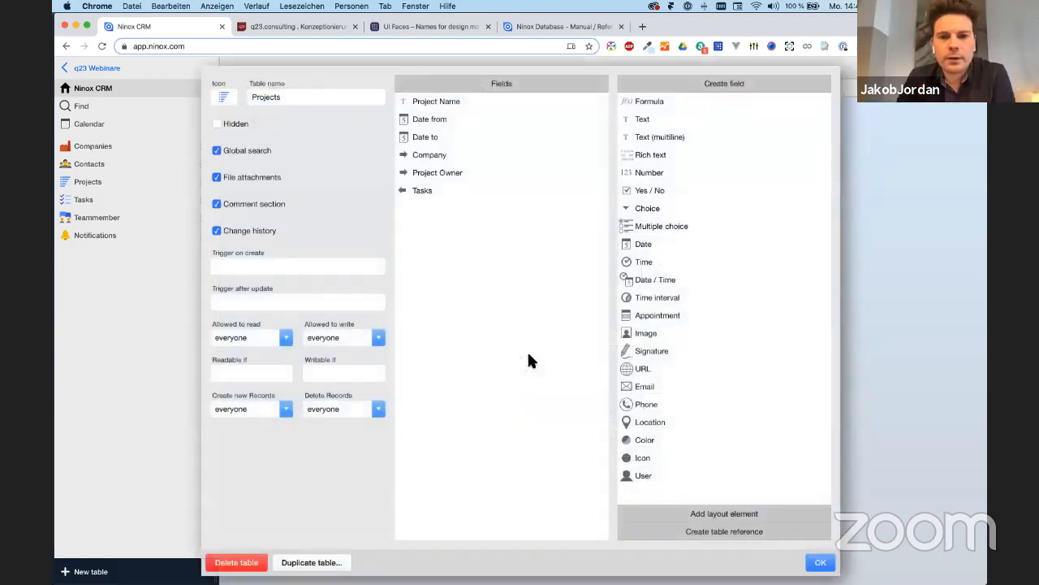
pyautogui.click(821, 562)
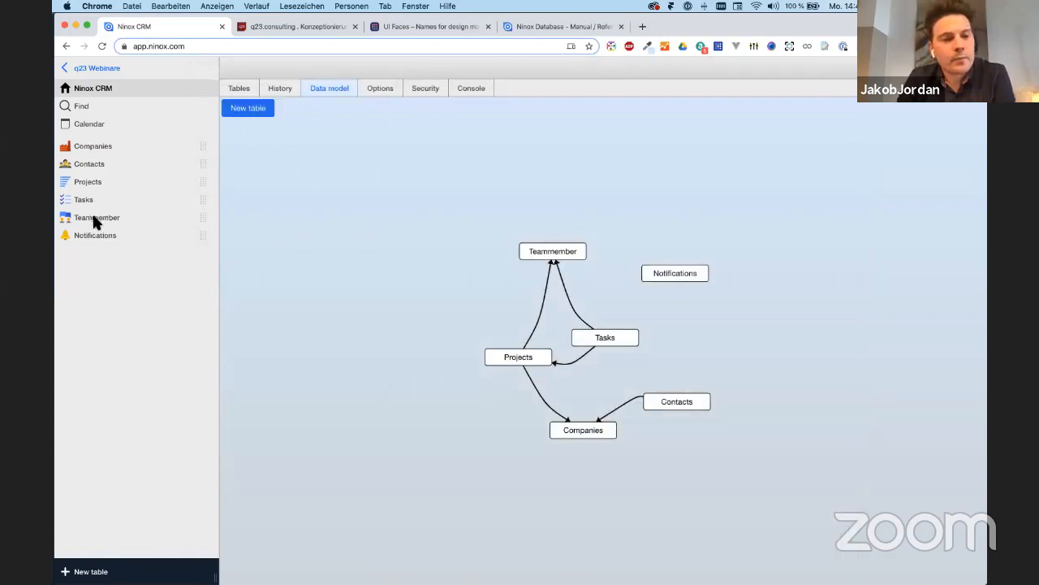
pyautogui.click(94, 146)
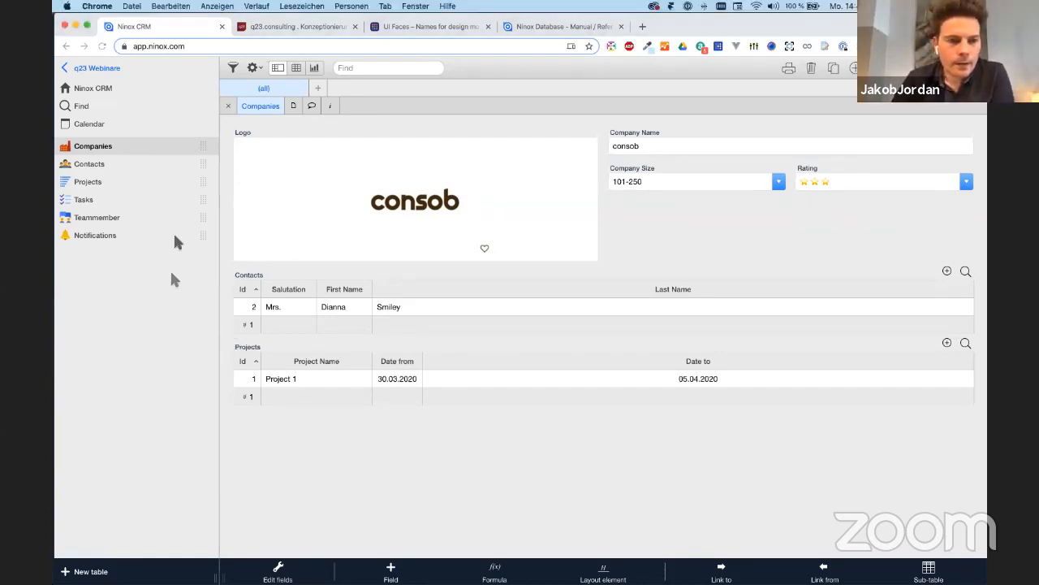
# Create a record in the Notifications table and add a narrowed Date / Time field to its form, saving the layout
pyautogui.click(112, 237)
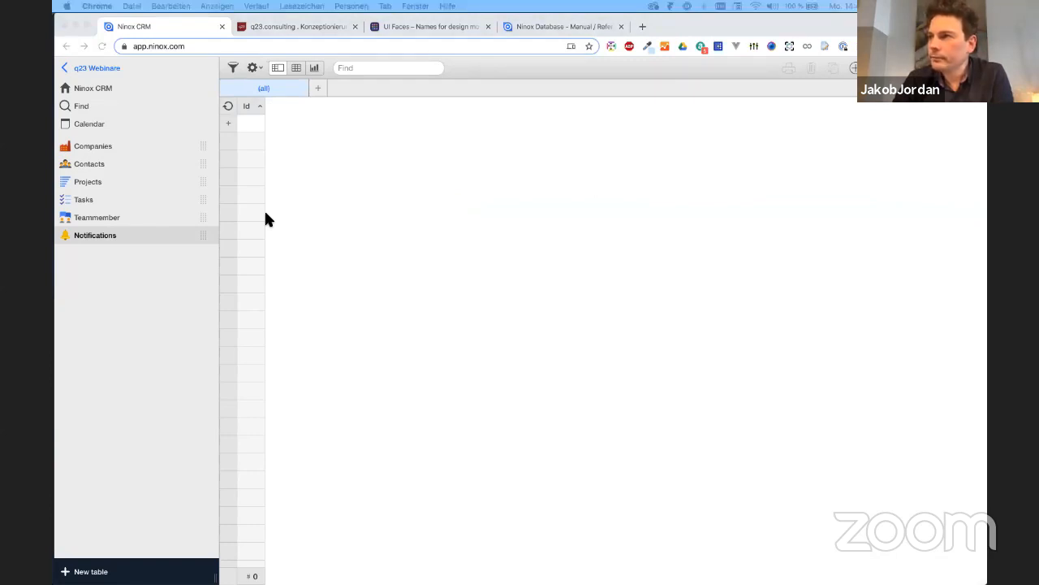
pyautogui.click(239, 123)
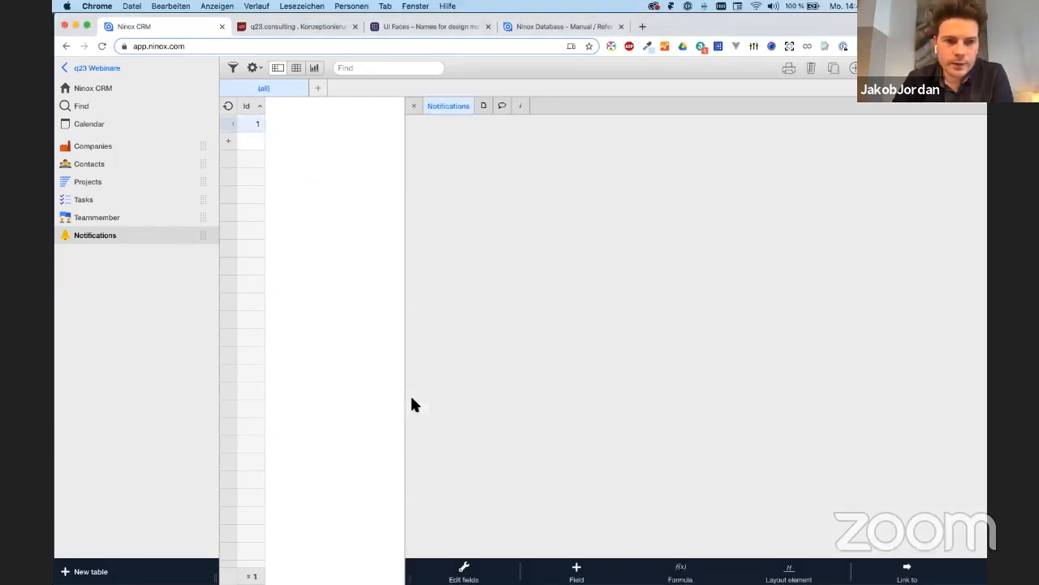
pyautogui.click(391, 572)
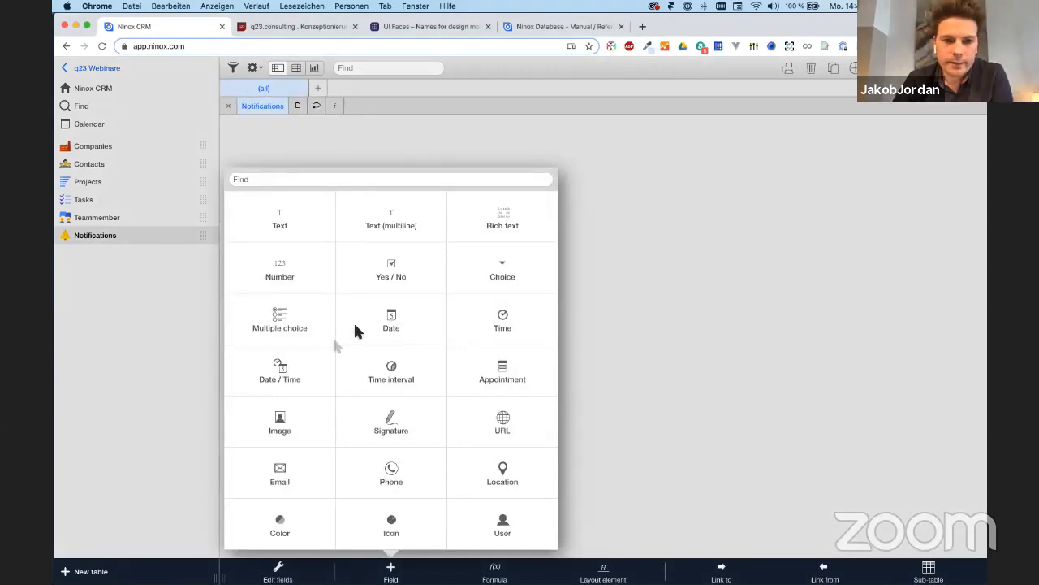
pyautogui.click(294, 366)
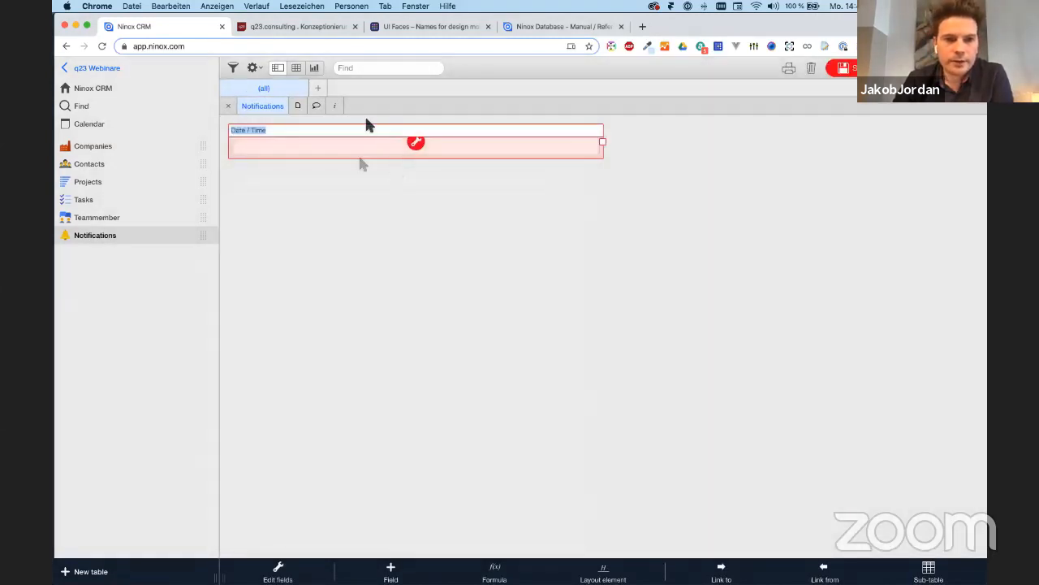
pyautogui.click(443, 225)
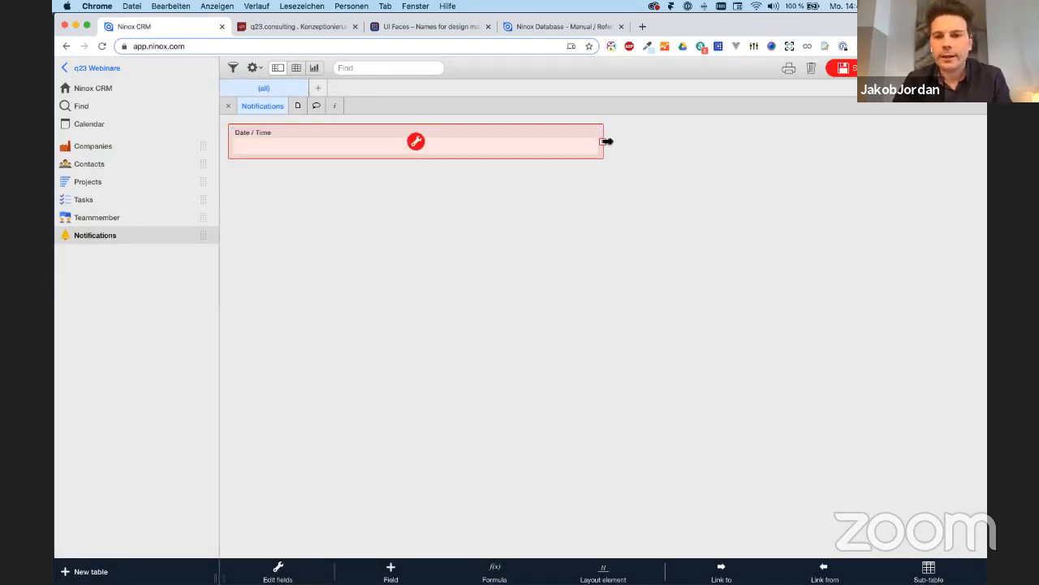
pyautogui.moveTo(602, 142); pyautogui.dragTo(485, 142)
pyautogui.click(844, 67)
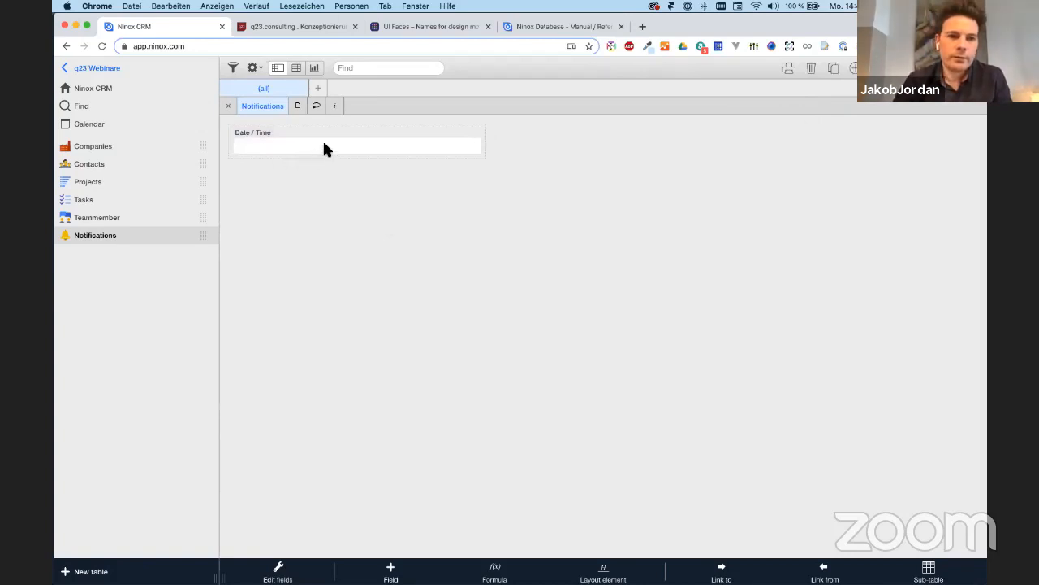
# View the Task 1 record in the Tasks table and return to the Date / Time field of the Notifications record
pyautogui.click(122, 199)
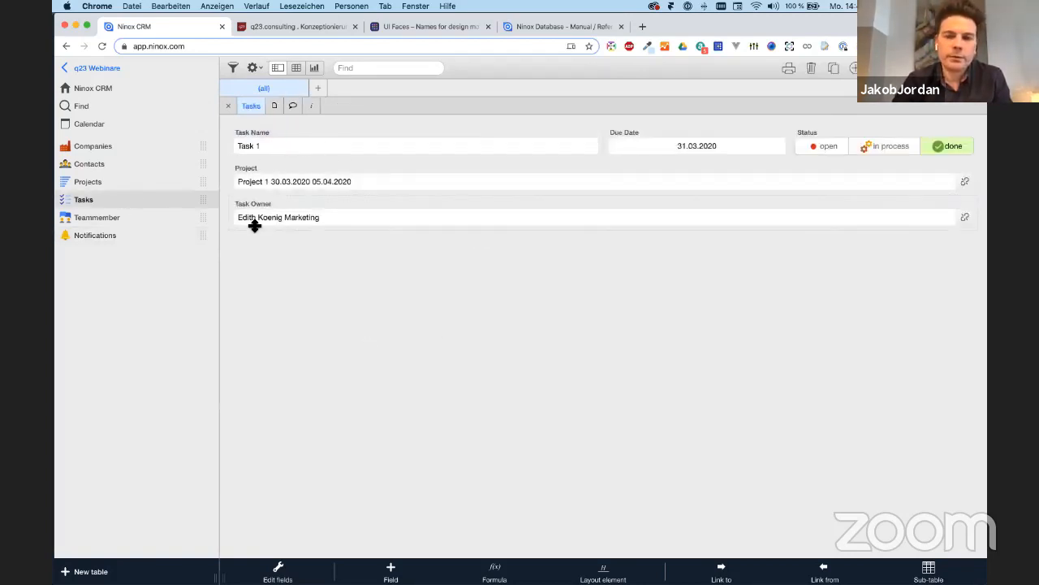
pyautogui.click(126, 233)
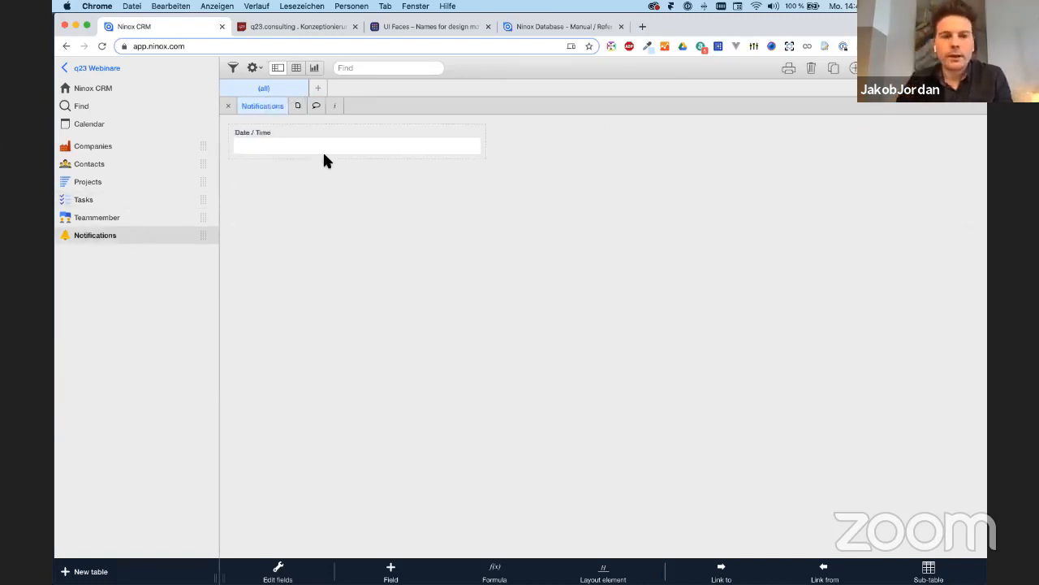
pyautogui.click(311, 134)
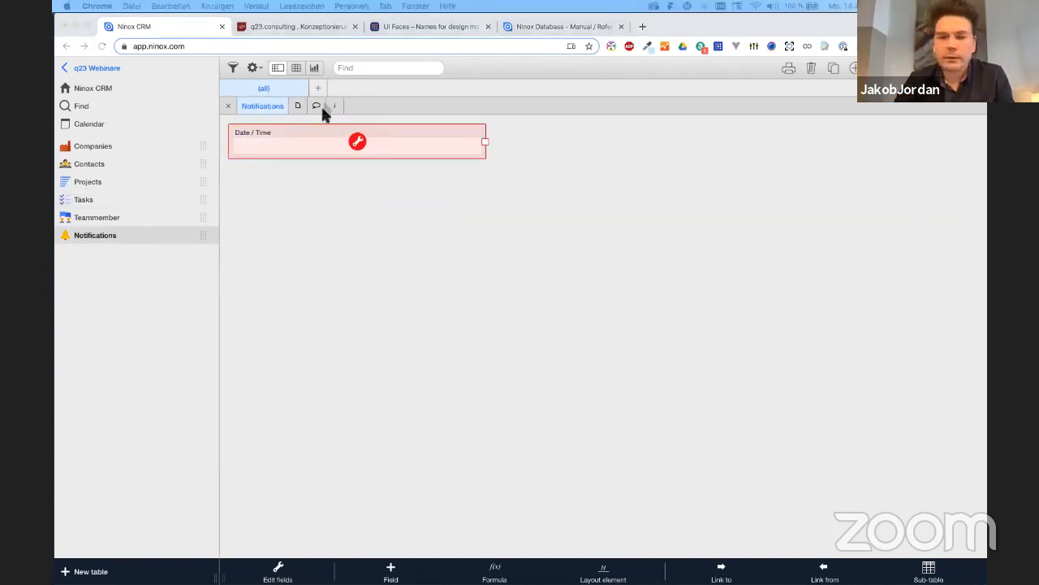
pyautogui.click(456, 551)
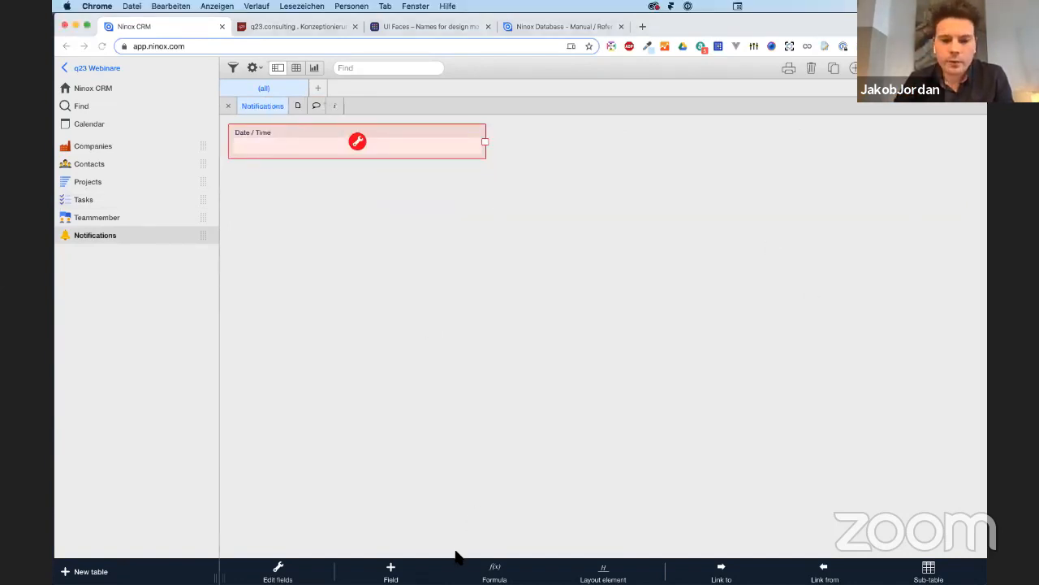
# Add a Choice field named Type of Notifications beside the Date / Time field
pyautogui.click(394, 571)
pyautogui.click(501, 276)
pyautogui.write('Type of')
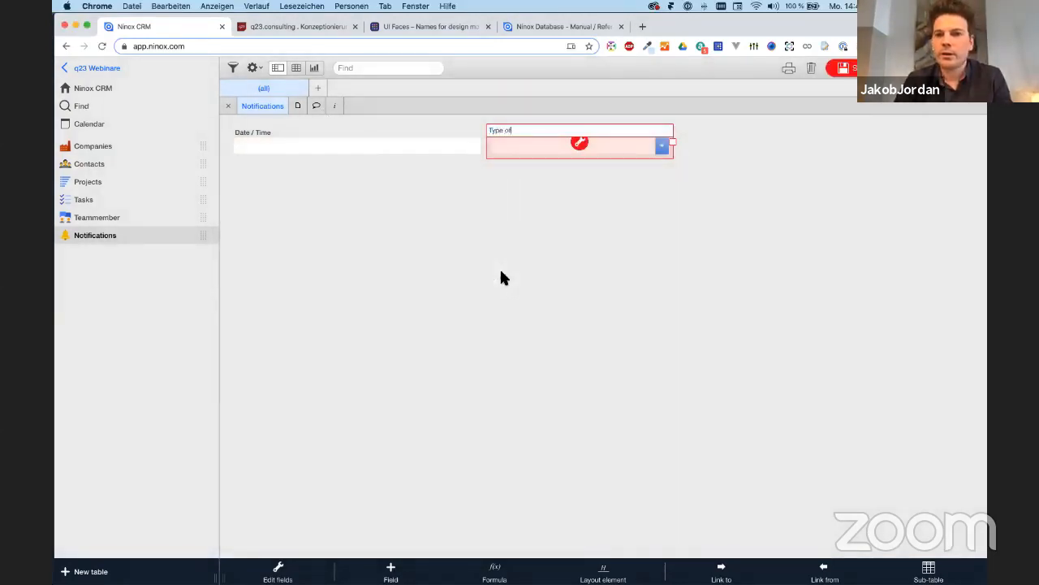
pyautogui.write(' Noti')
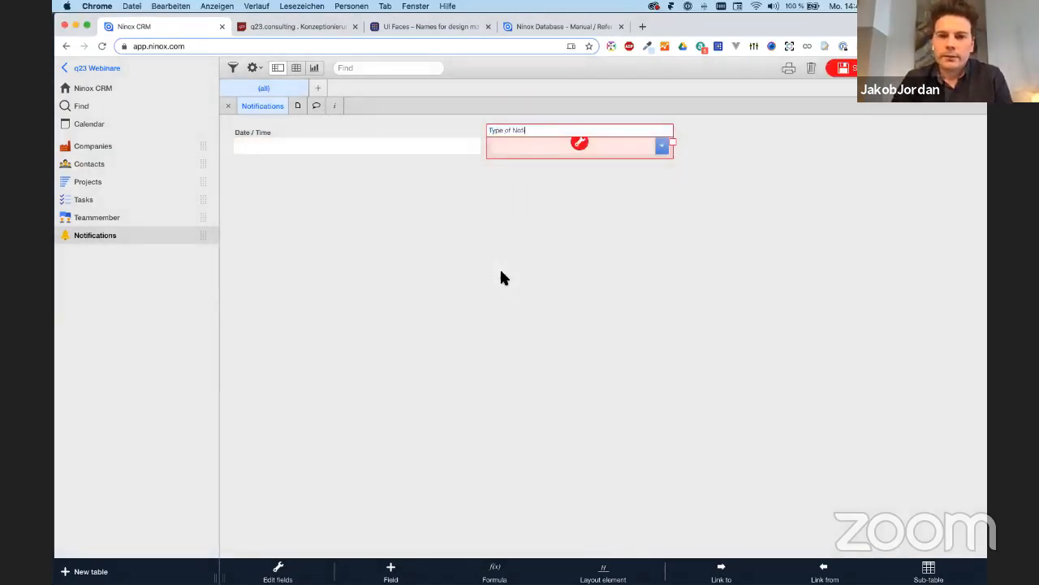
pyautogui.write('fic')
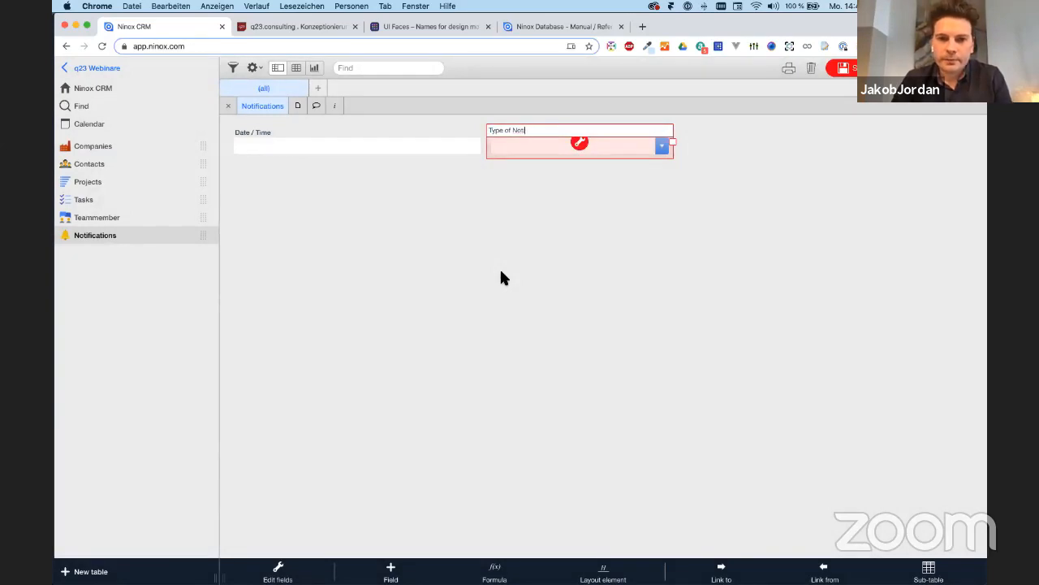
pyautogui.write('ations')
pyautogui.press('Return')
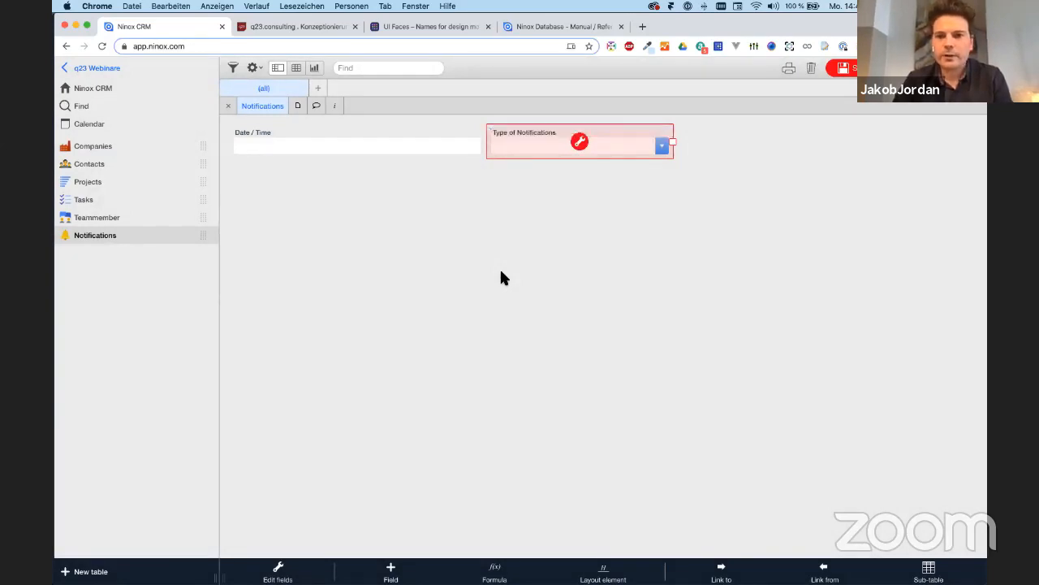
# Add the choice values Popup, Email and Slack to the Type of Notifications field
pyautogui.click(578, 141)
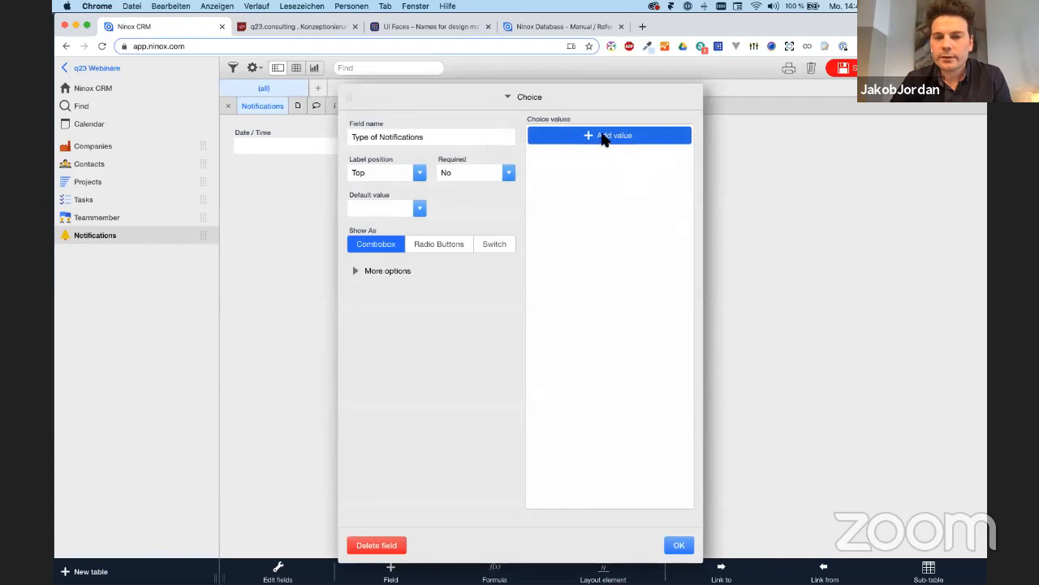
pyautogui.click(602, 136)
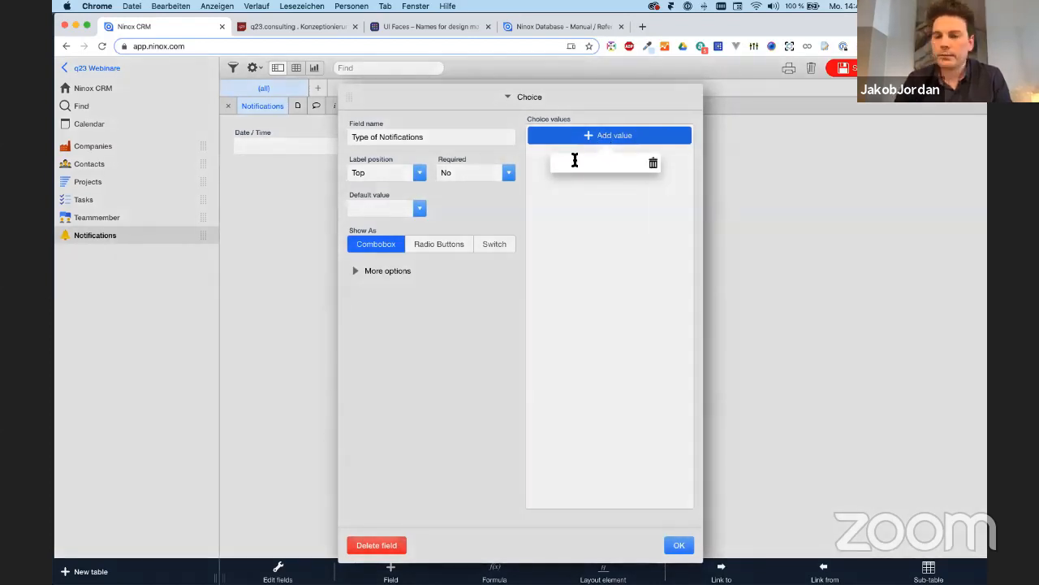
pyautogui.write('Popu')
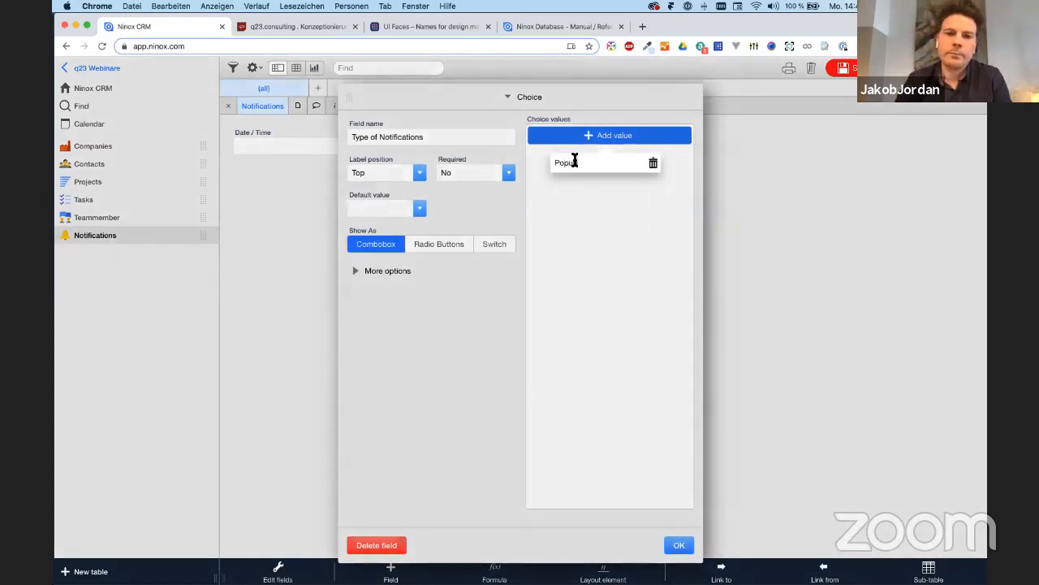
pyautogui.write('p')
pyautogui.press('Return')
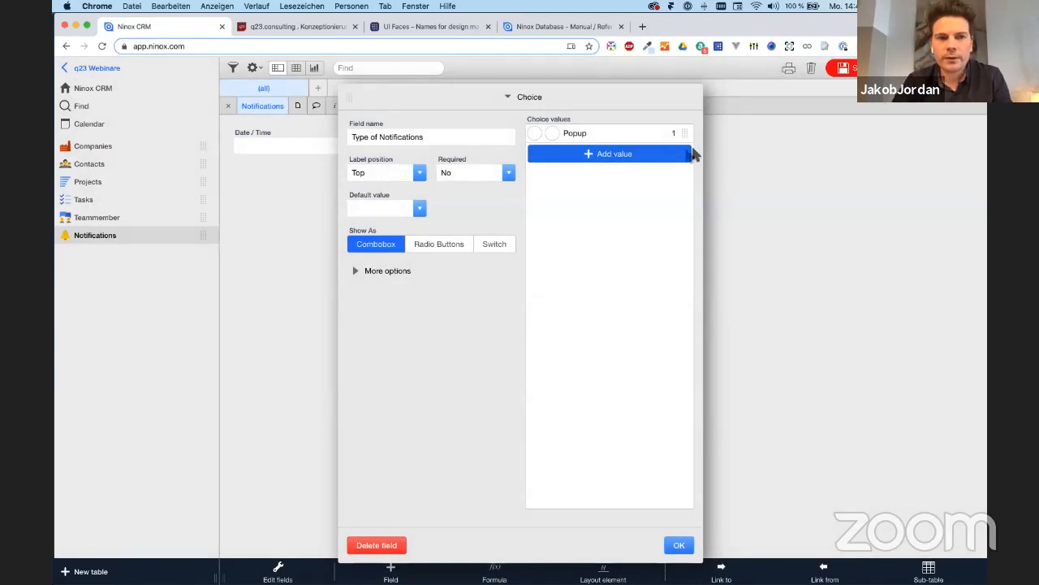
pyautogui.click(625, 157)
pyautogui.write('Email')
pyautogui.press('Return')
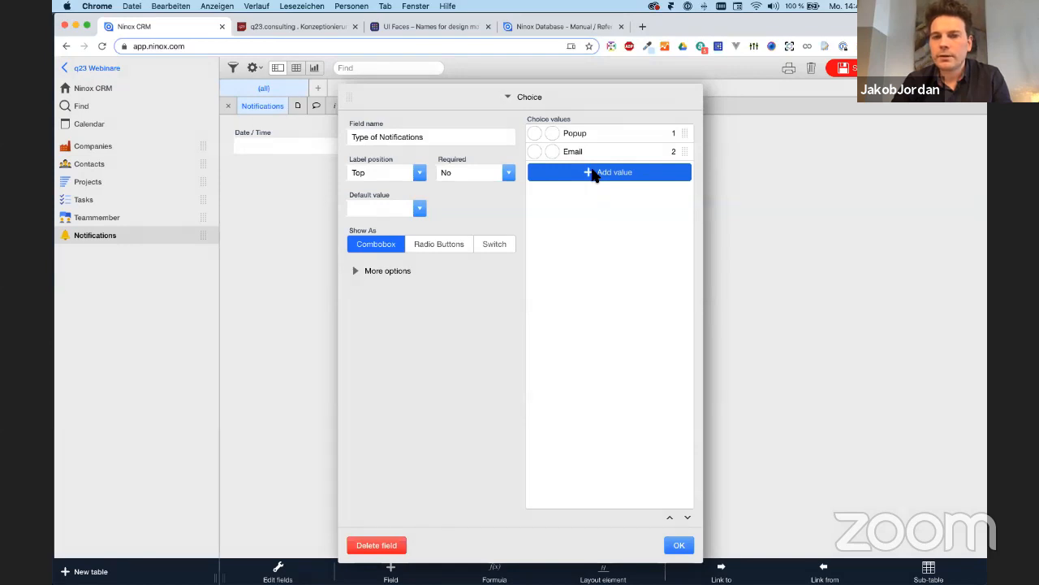
pyautogui.click(594, 176)
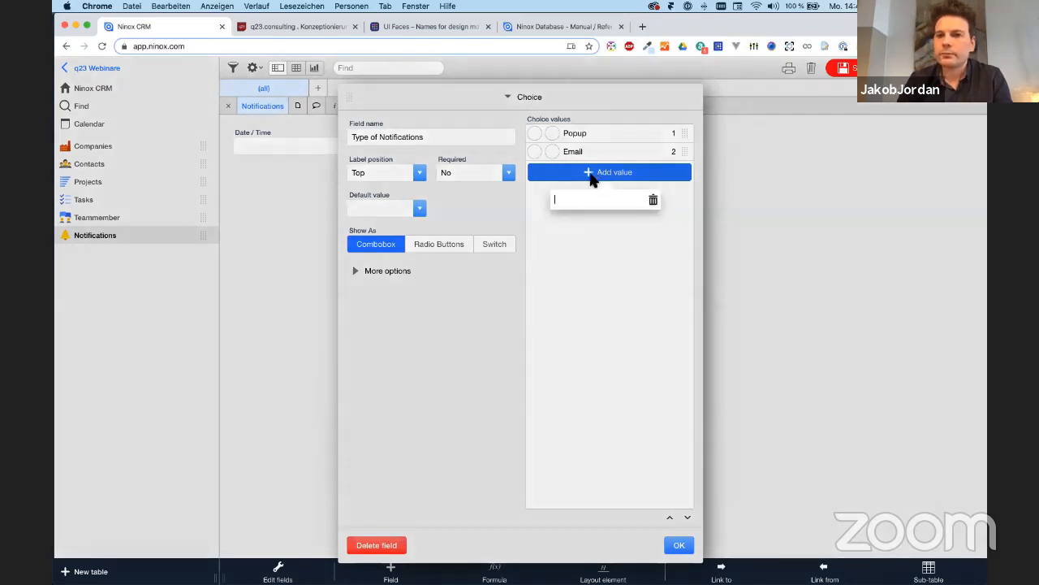
pyautogui.write('Slack')
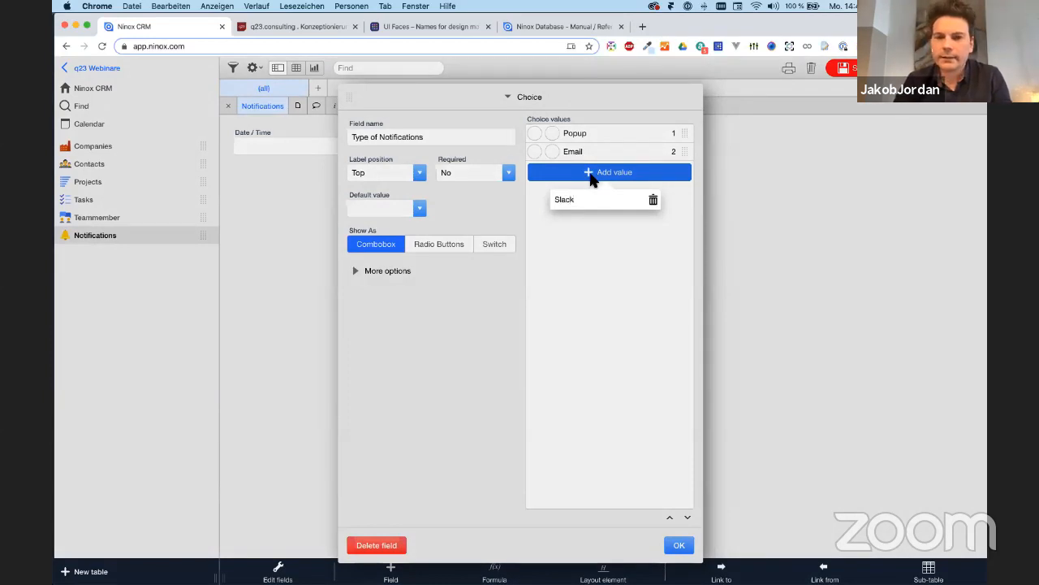
pyautogui.press('Return')
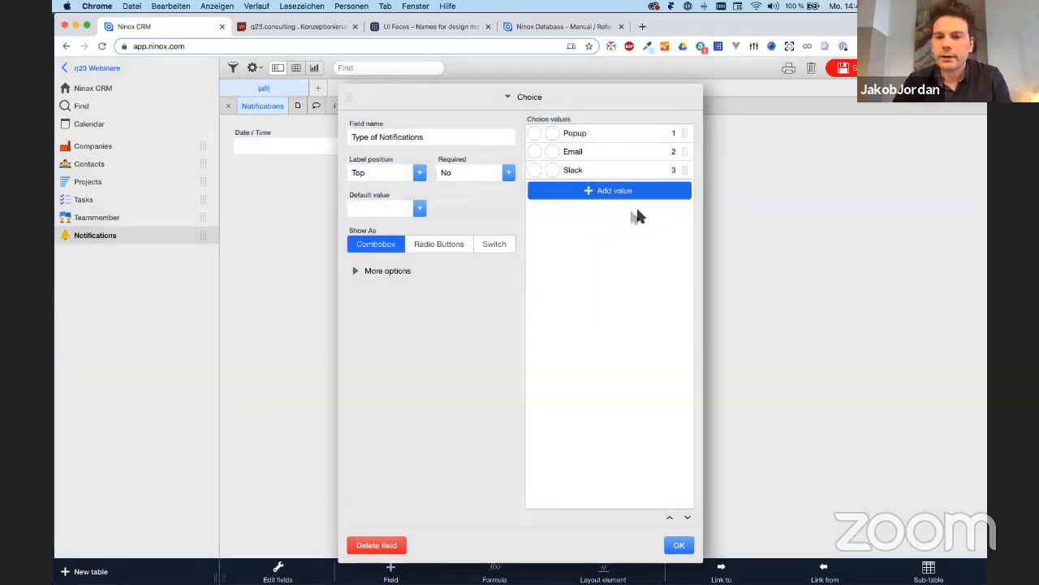
pyautogui.click(679, 545)
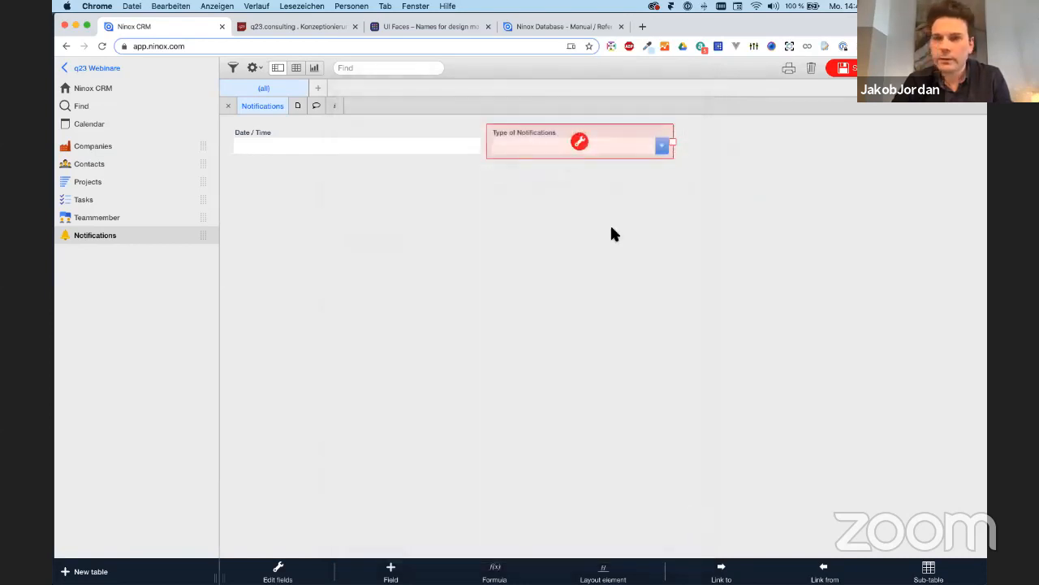
# Set the Type of Notifications field to show as a Switch, and delete the field
pyautogui.doubleClick(579, 143)
pyautogui.click(493, 245)
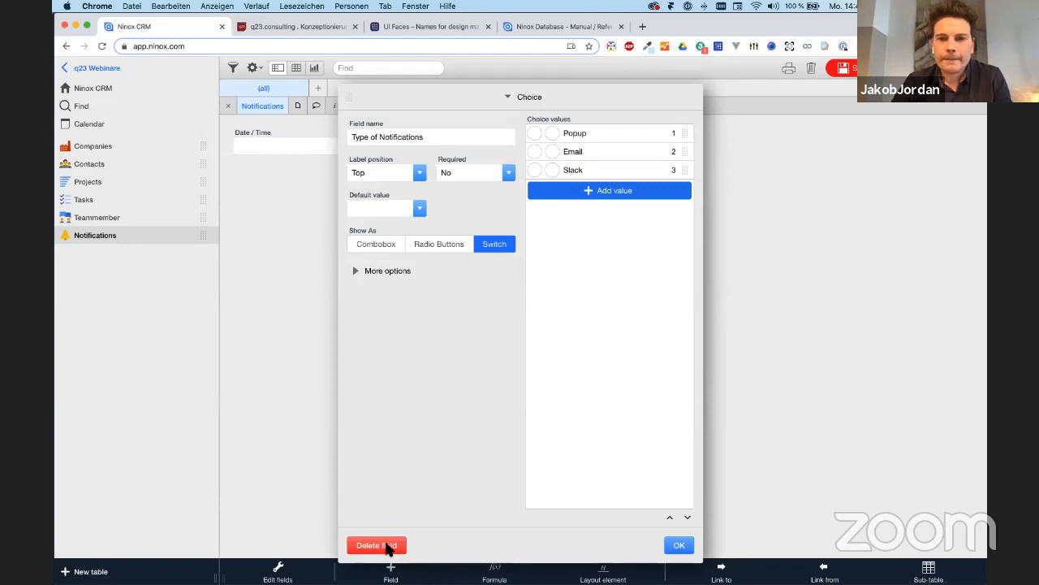
pyautogui.click(679, 546)
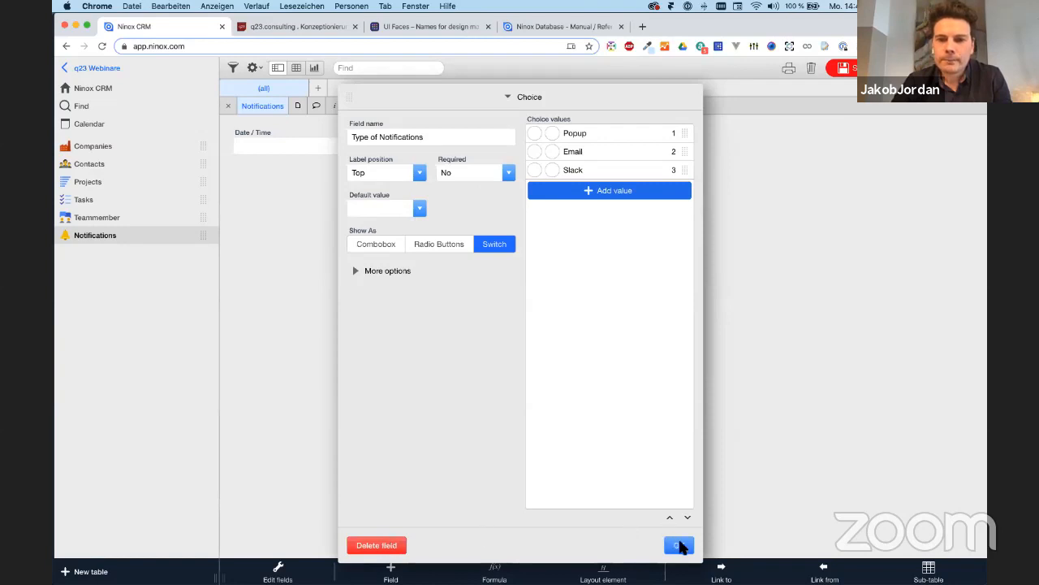
pyautogui.click(392, 545)
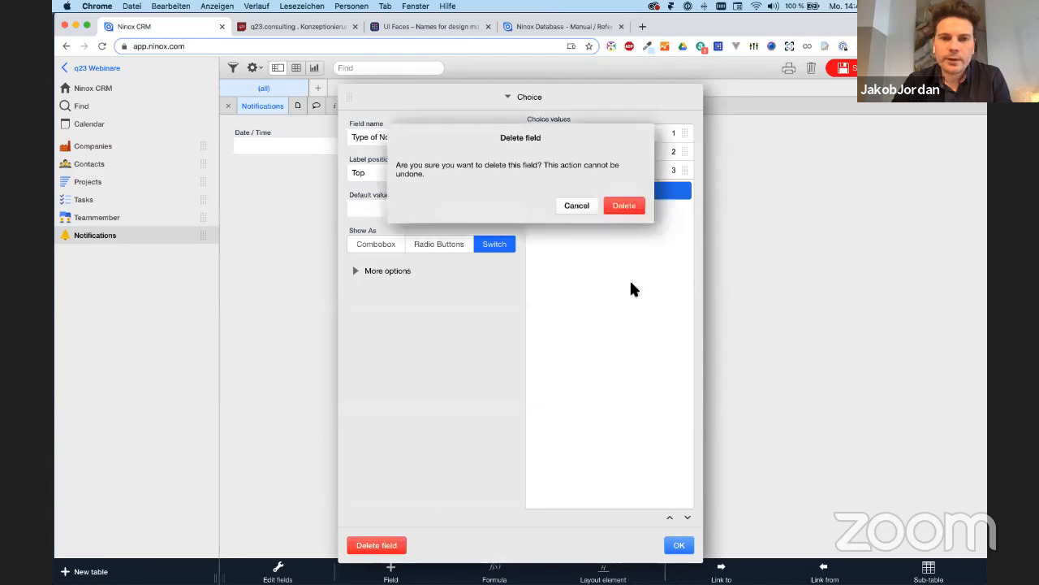
pyautogui.click(629, 206)
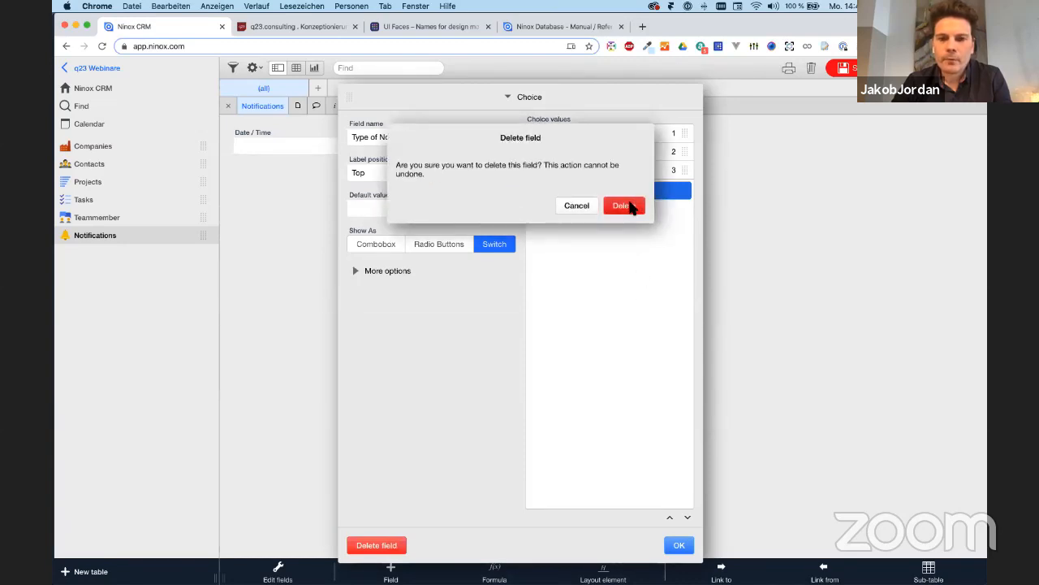
# Add a Multiple choice field named Type of Notification to the Notifications form
pyautogui.click(391, 571)
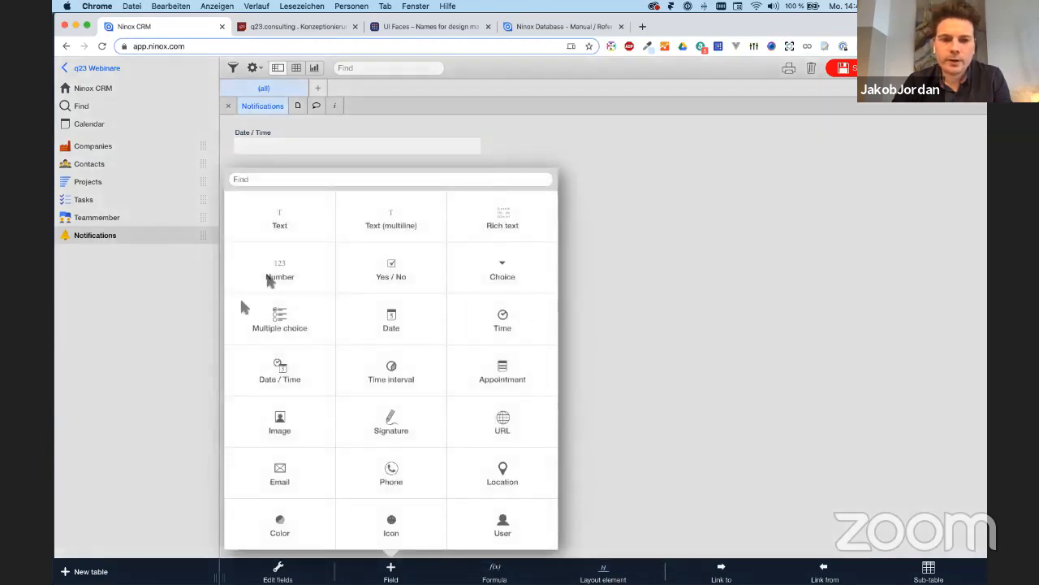
pyautogui.click(286, 315)
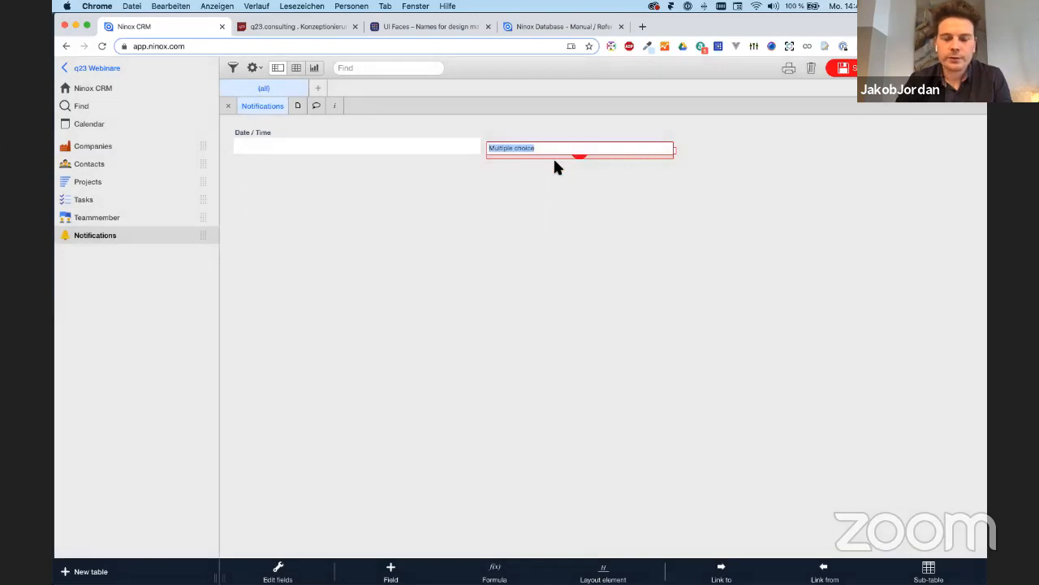
pyautogui.write('Type of ')
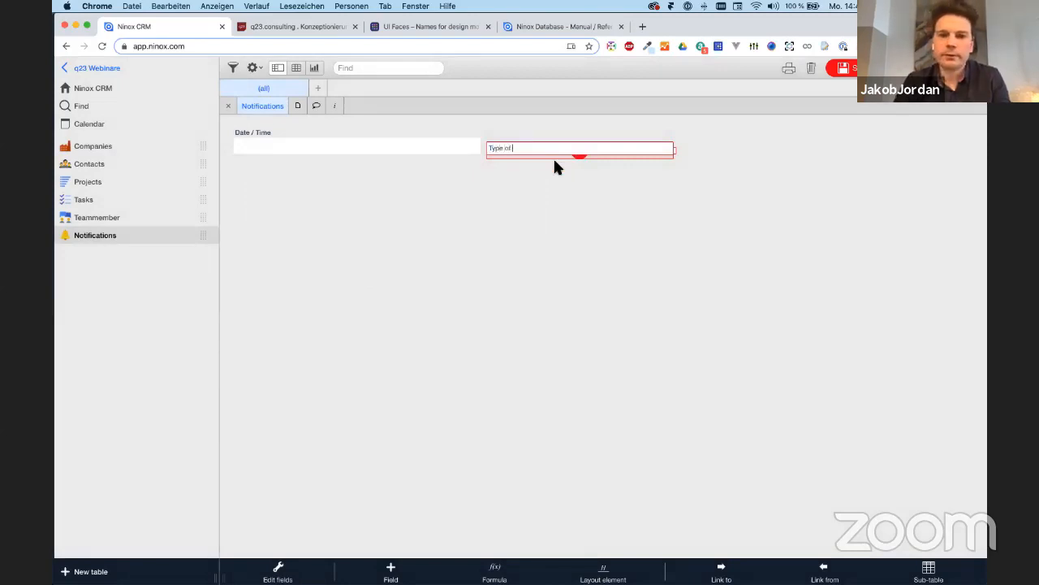
pyautogui.write('Notification')
pyautogui.press('Return')
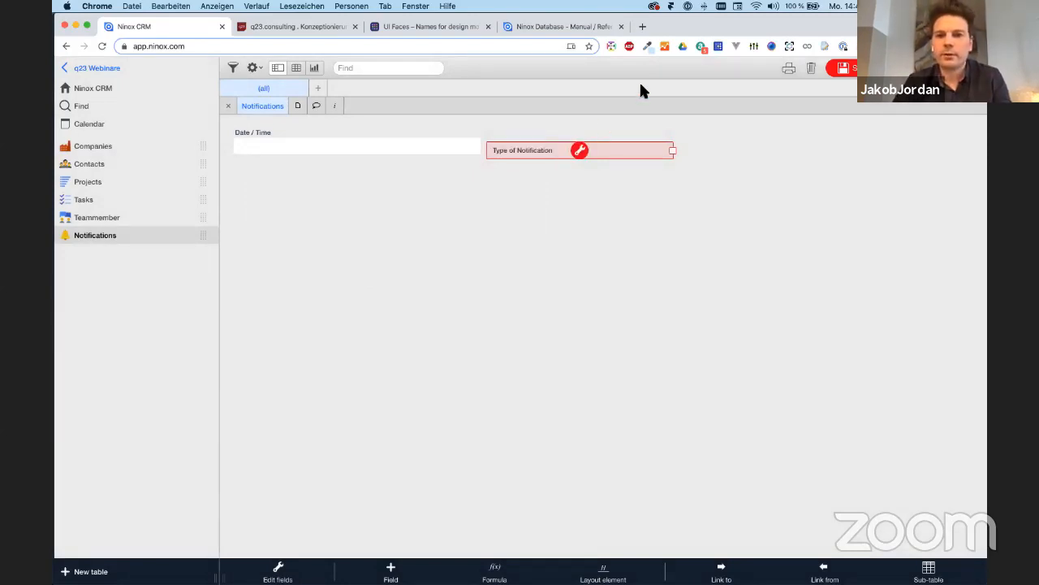
# Add the choice values Popup, Email and Slack to the Type of Notification field
pyautogui.click(580, 151)
pyautogui.click(603, 140)
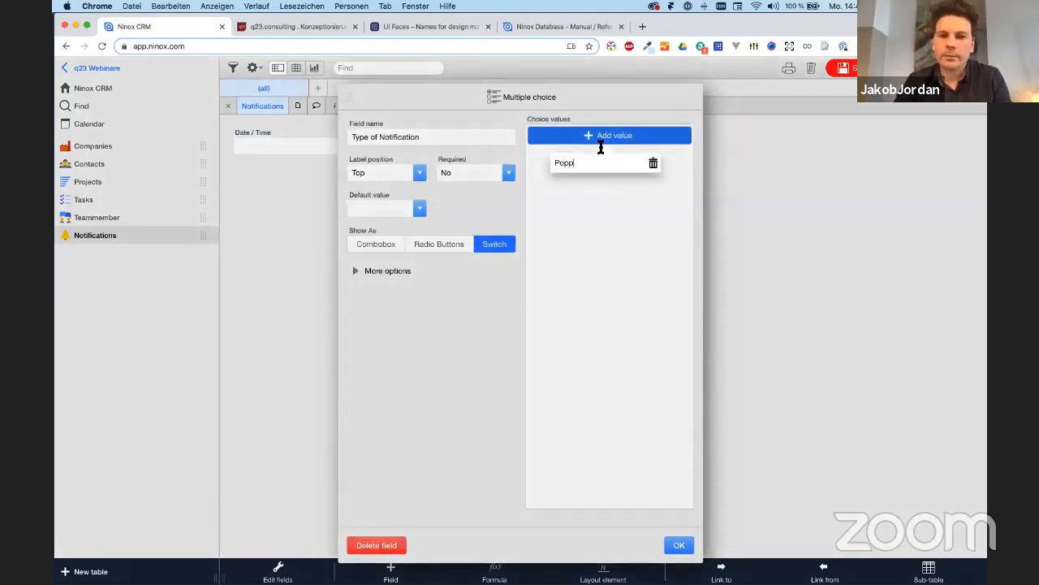
pyautogui.write('Popup')
pyautogui.press('Return')
pyautogui.click(603, 154)
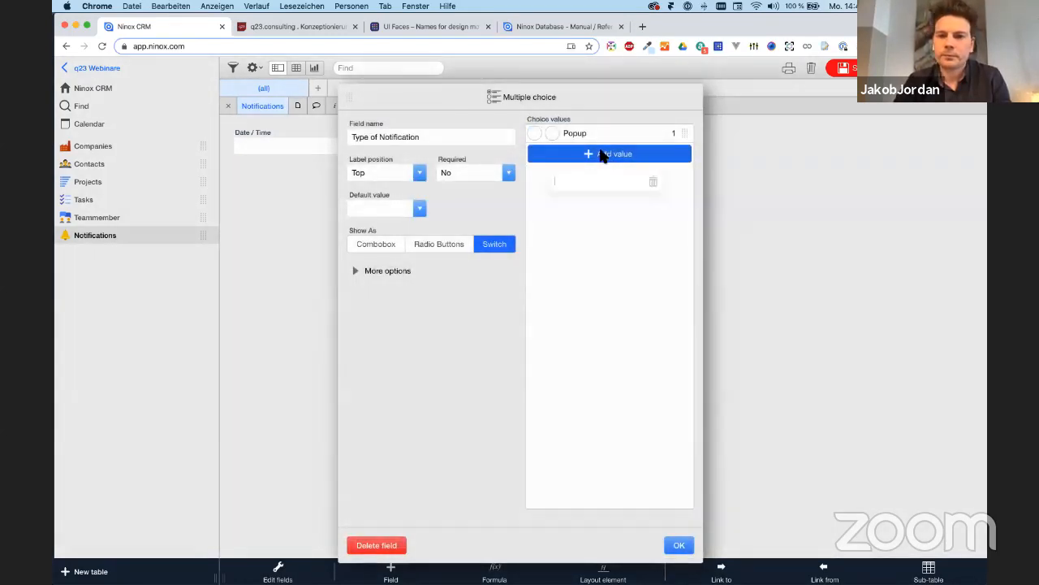
pyautogui.write('Email')
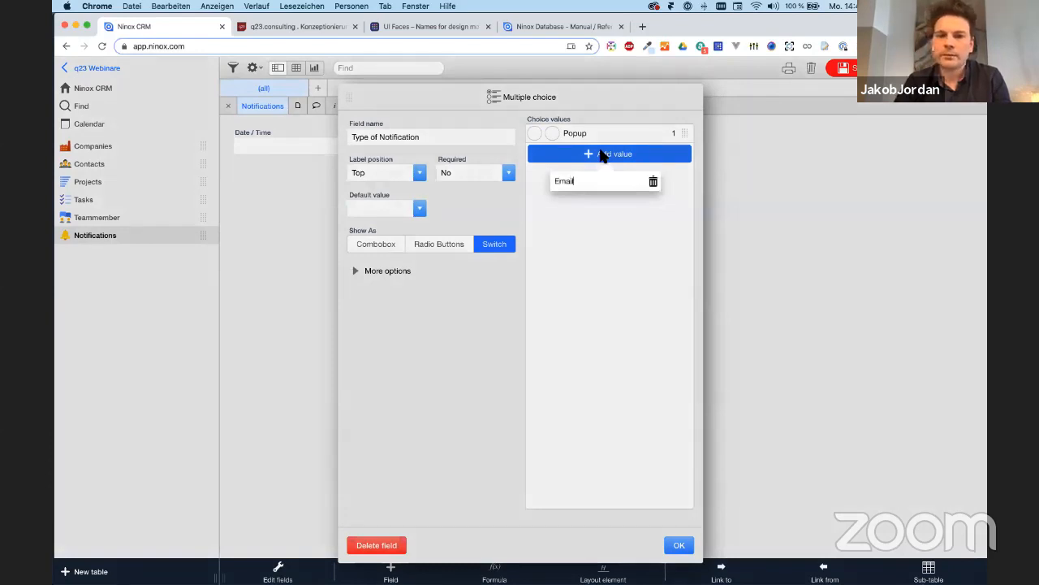
pyautogui.press('Return')
pyautogui.click(650, 174)
pyautogui.write('Slack')
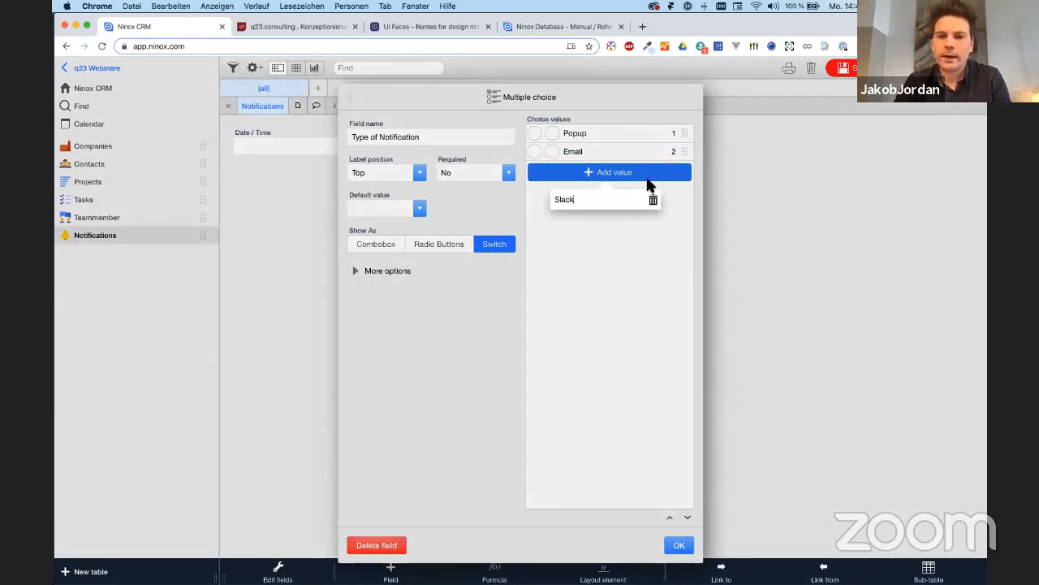
pyautogui.press('Return')
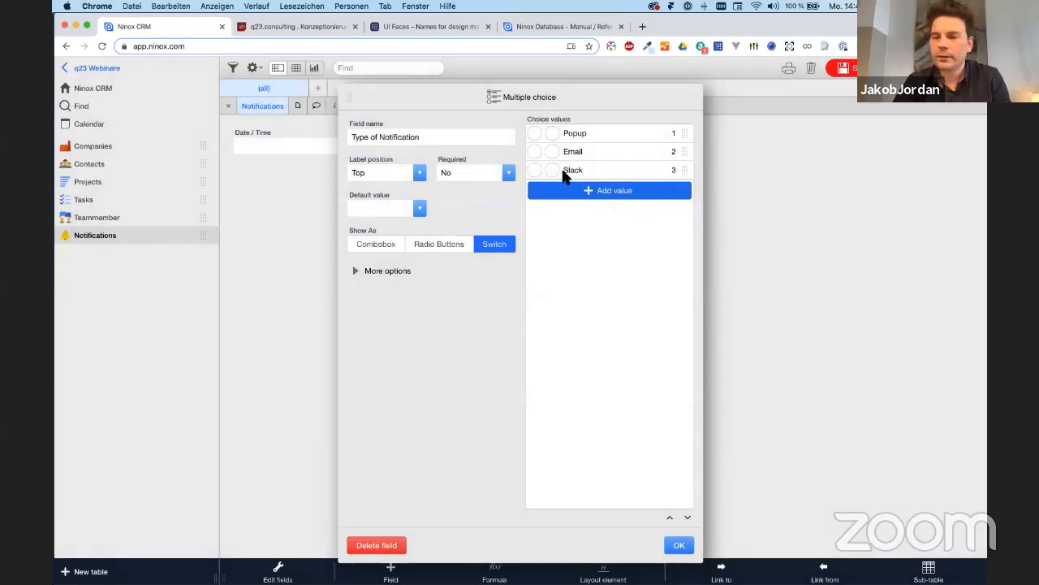
# Give the choice values background colours, light yellow for Popup, light blue for Email and light red for Slack, and save the form
pyautogui.click(534, 133)
pyautogui.click(575, 197)
pyautogui.click(535, 152)
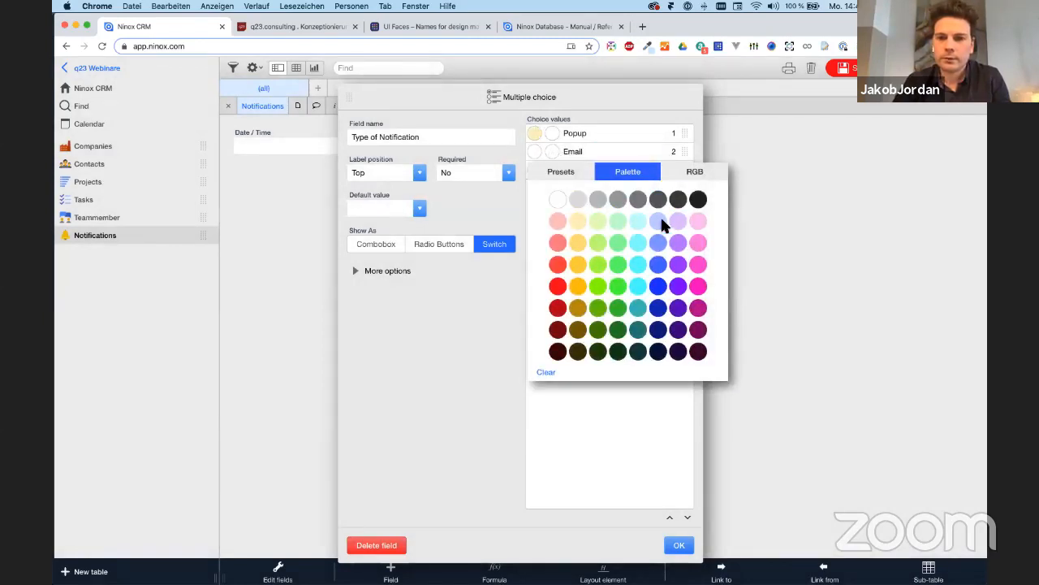
pyautogui.click(657, 221)
pyautogui.click(539, 166)
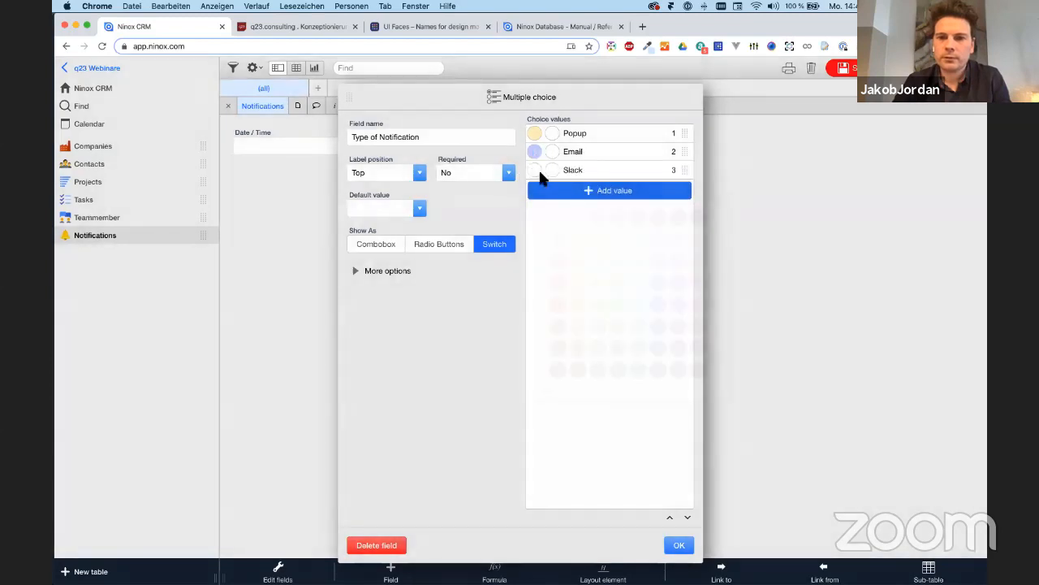
pyautogui.click(535, 169)
pyautogui.click(558, 236)
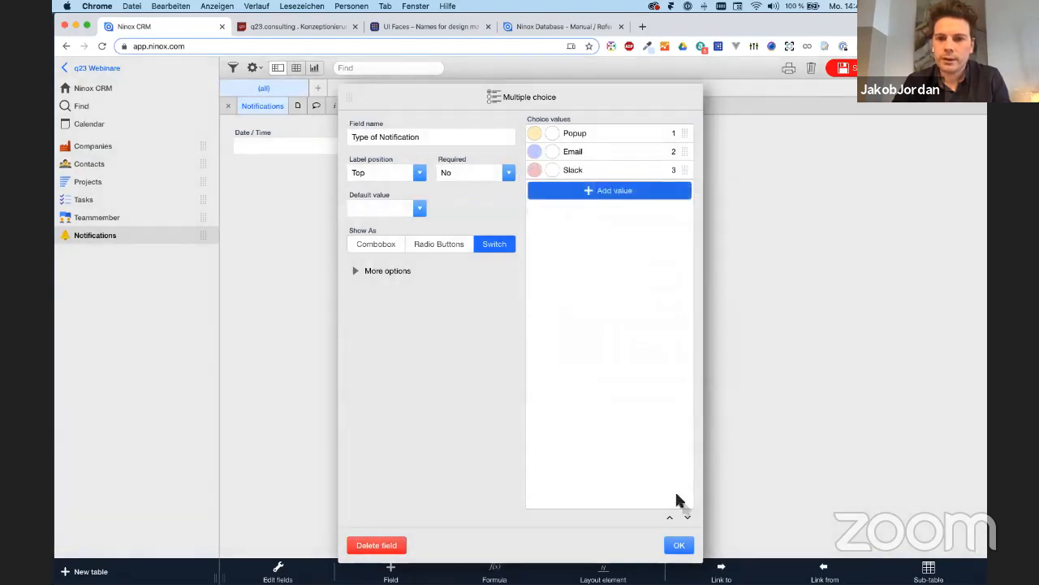
pyautogui.click(679, 545)
pyautogui.click(844, 68)
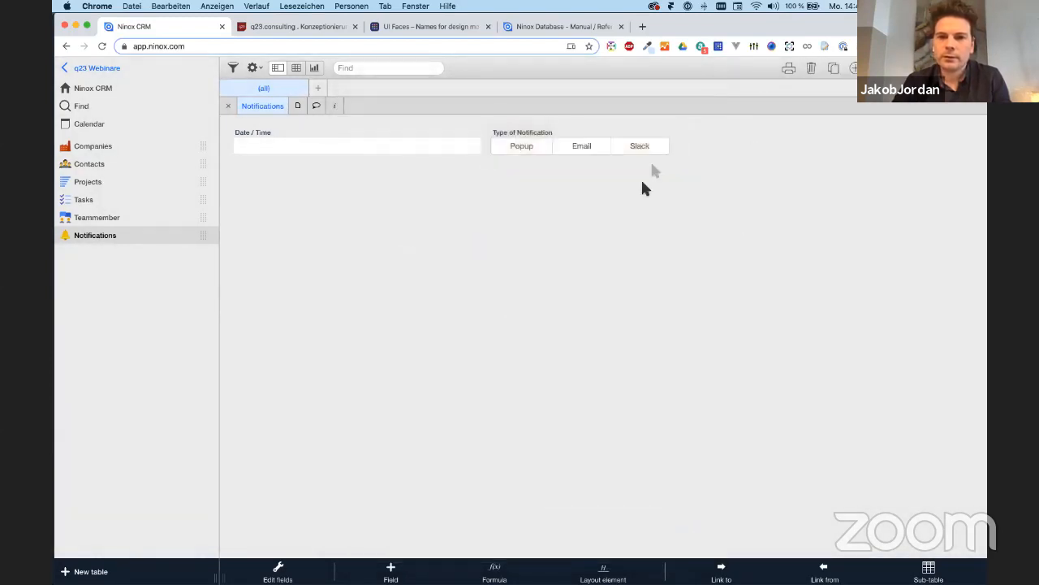
# Widen the Type of Notification field on the Notifications form and save the layout
pyautogui.moveTo(655, 137)
pyautogui.moveTo(674, 141); pyautogui.dragTo(747, 142)
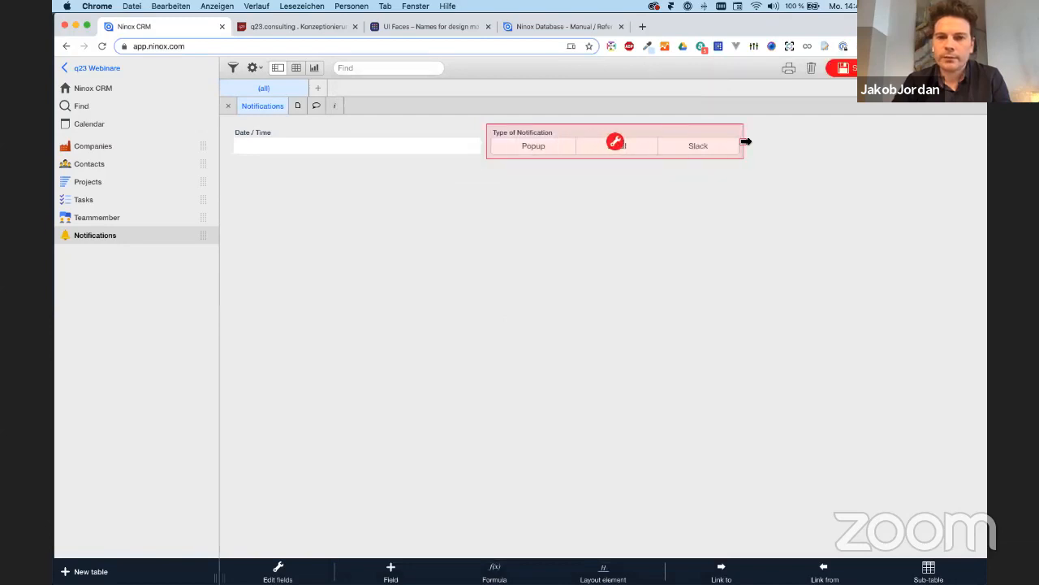
pyautogui.click(848, 68)
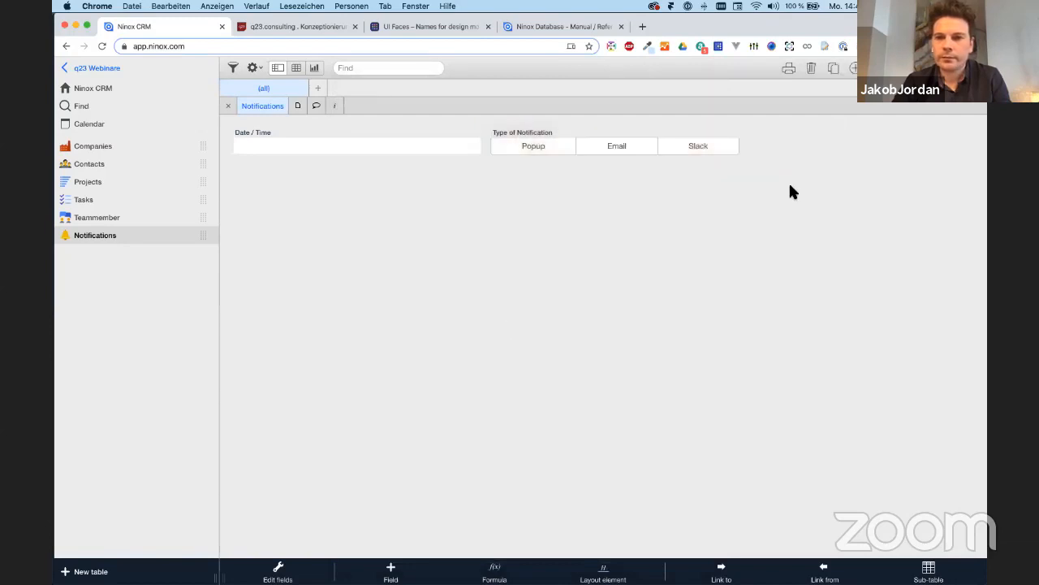
# Select Popup, Email and Slack together as notification types in the current record
pyautogui.click(533, 145)
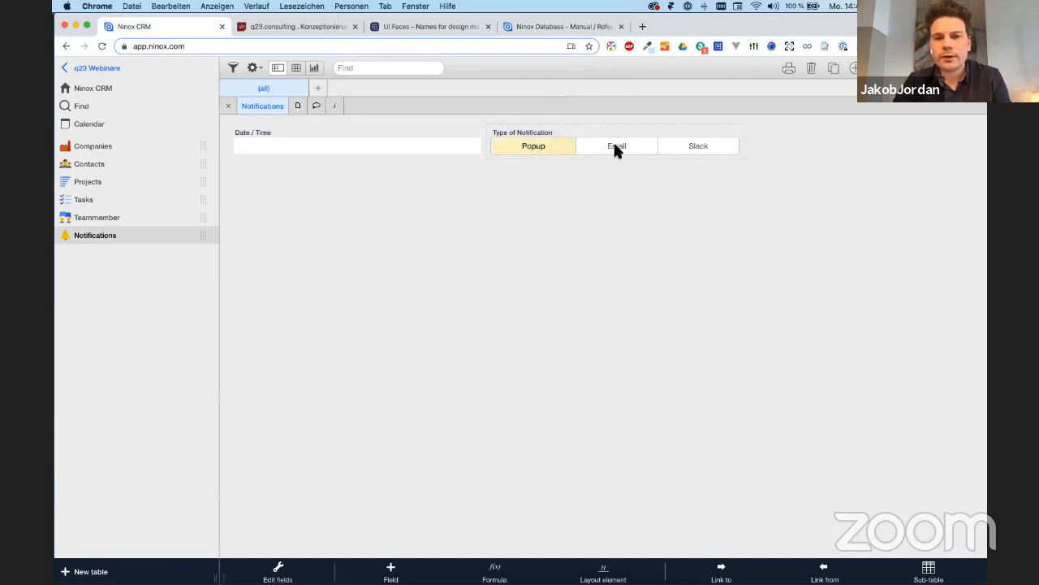
pyautogui.click(614, 147)
pyautogui.click(684, 147)
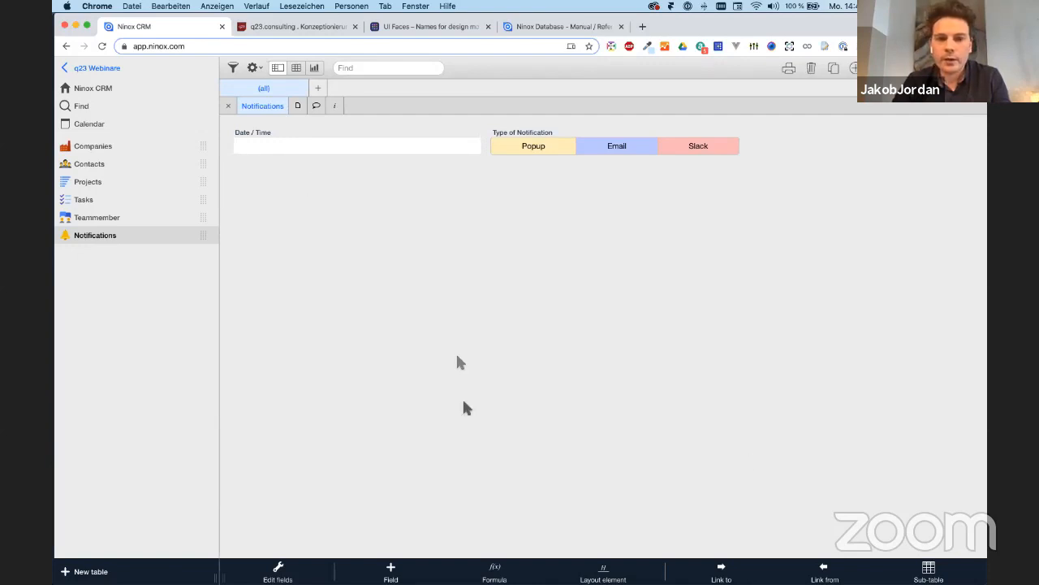
# Link the Notifications table to the Tasks table and save the form with its Task field
pyautogui.click(722, 571)
pyautogui.click(738, 518)
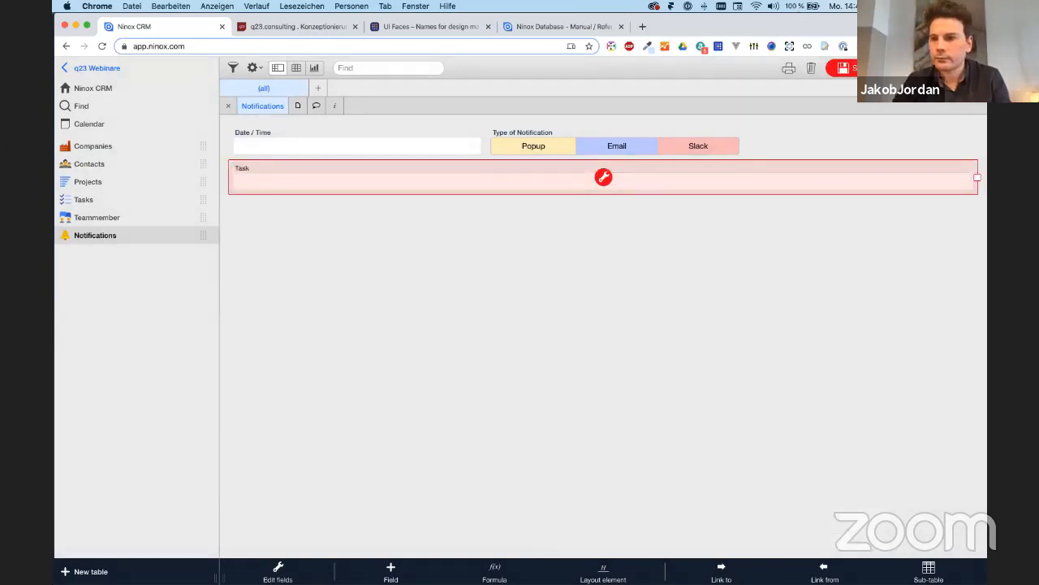
pyautogui.click(870, 68)
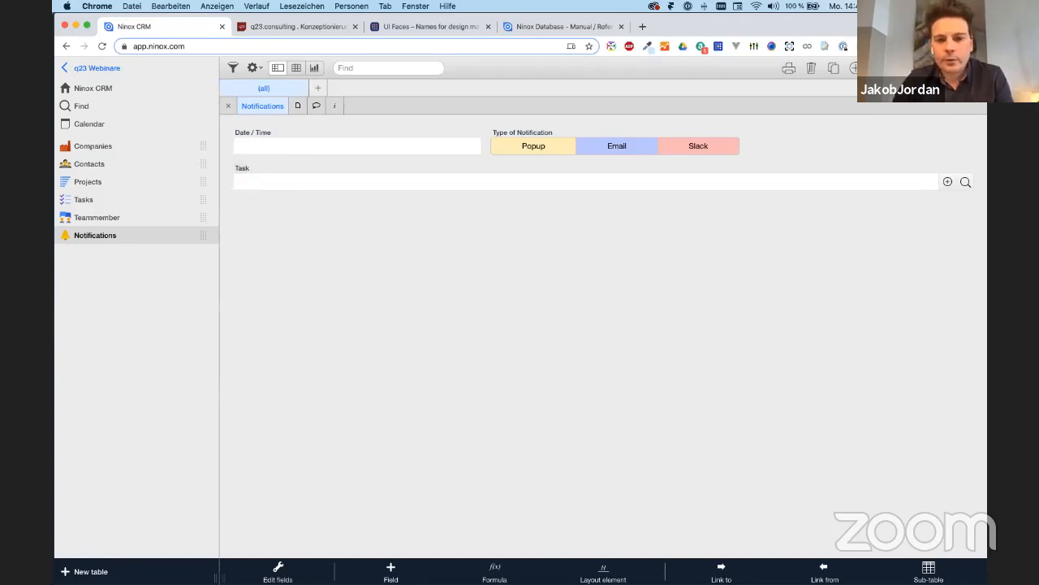
# Add a Yes / No field named Sent below the Task field
pyautogui.click(390, 570)
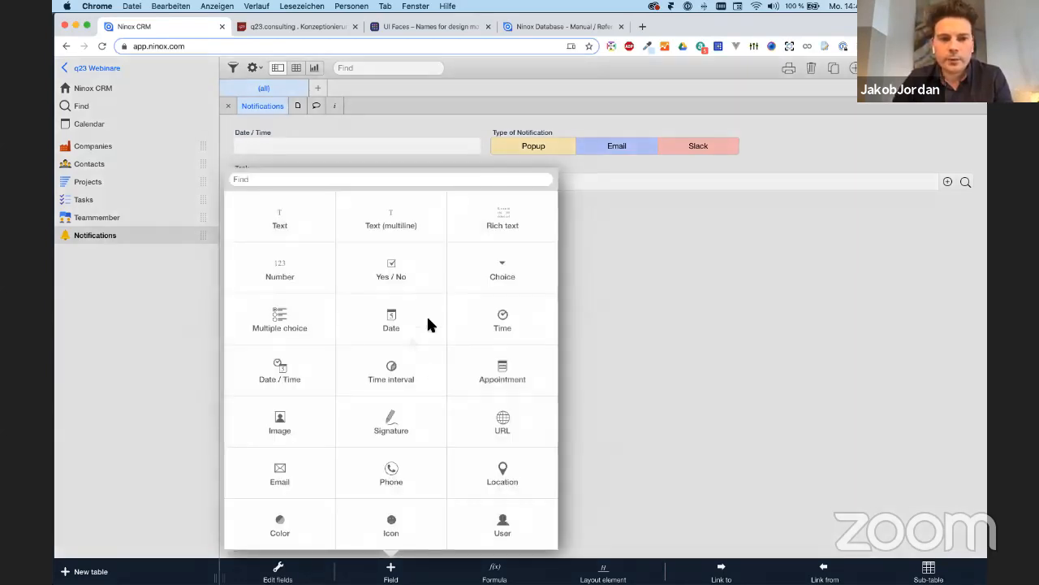
pyautogui.click(413, 272)
pyautogui.write('Sent')
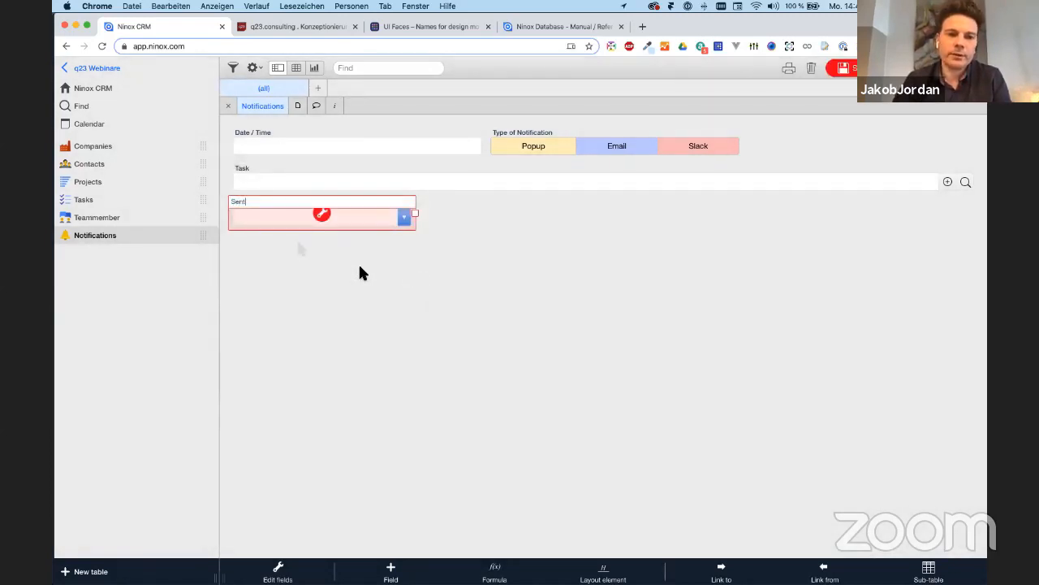
pyautogui.click(416, 567)
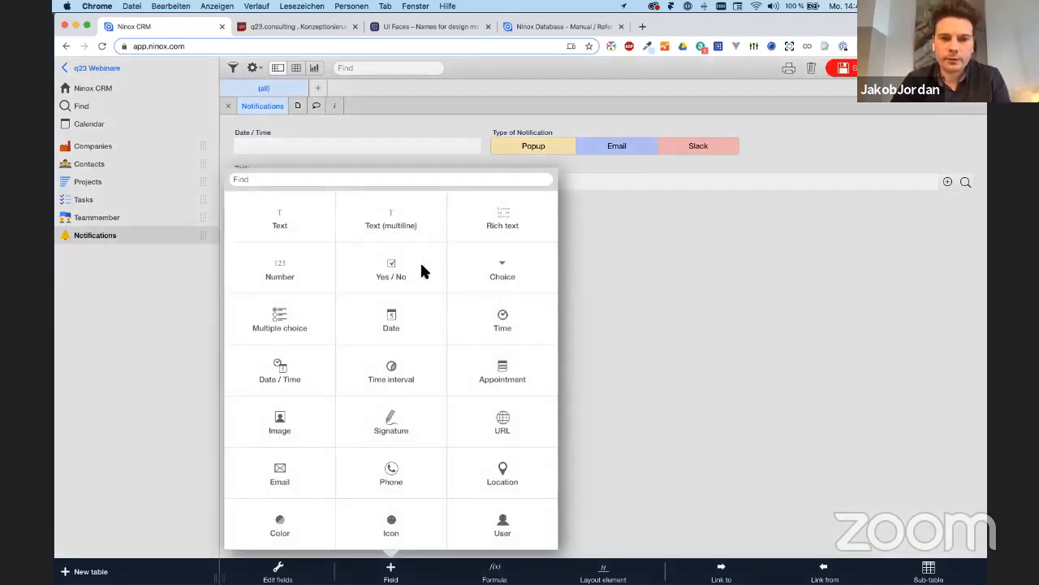
pyautogui.click(394, 270)
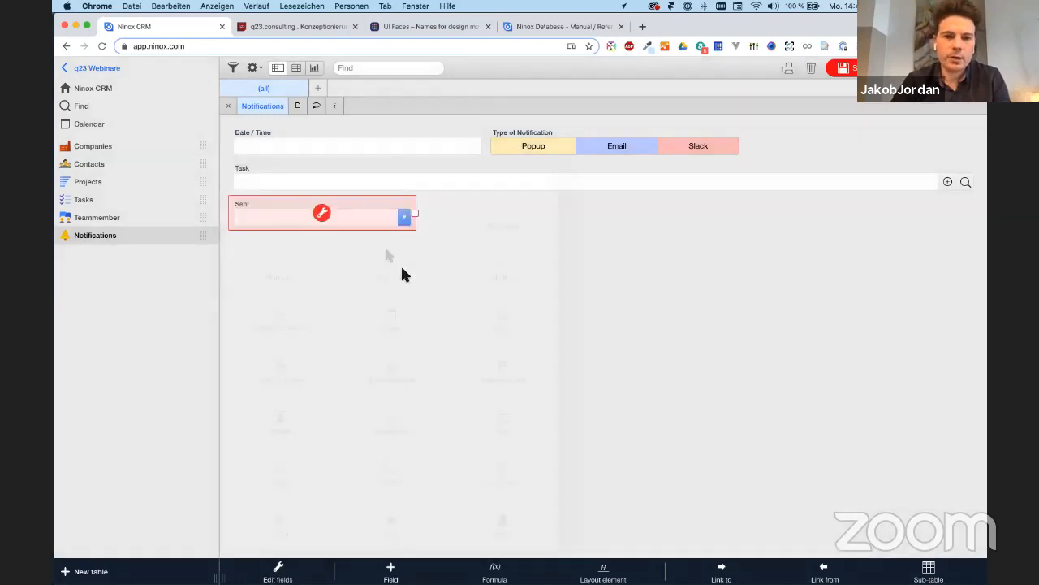
# Show the Sent field as a Checkbox, try ticking it, and place it beside the Type of Notification field
pyautogui.click(324, 213)
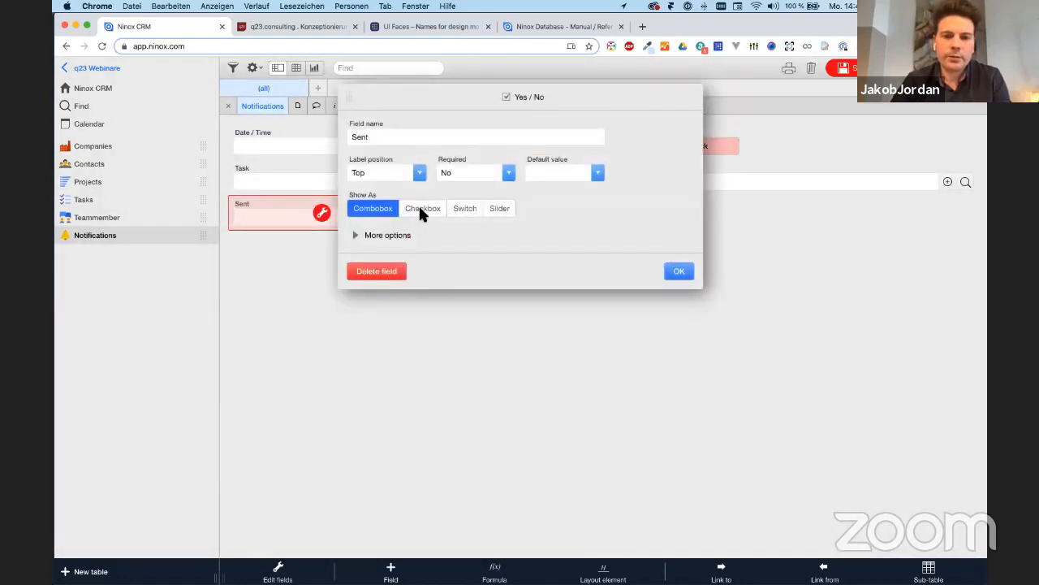
pyautogui.click(420, 211)
pyautogui.click(679, 271)
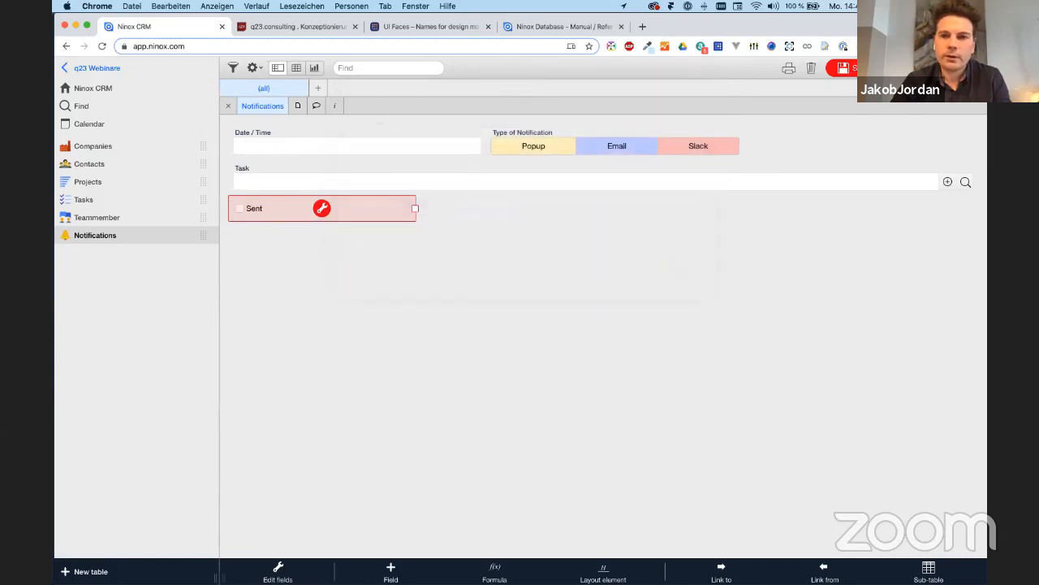
pyautogui.click(240, 208)
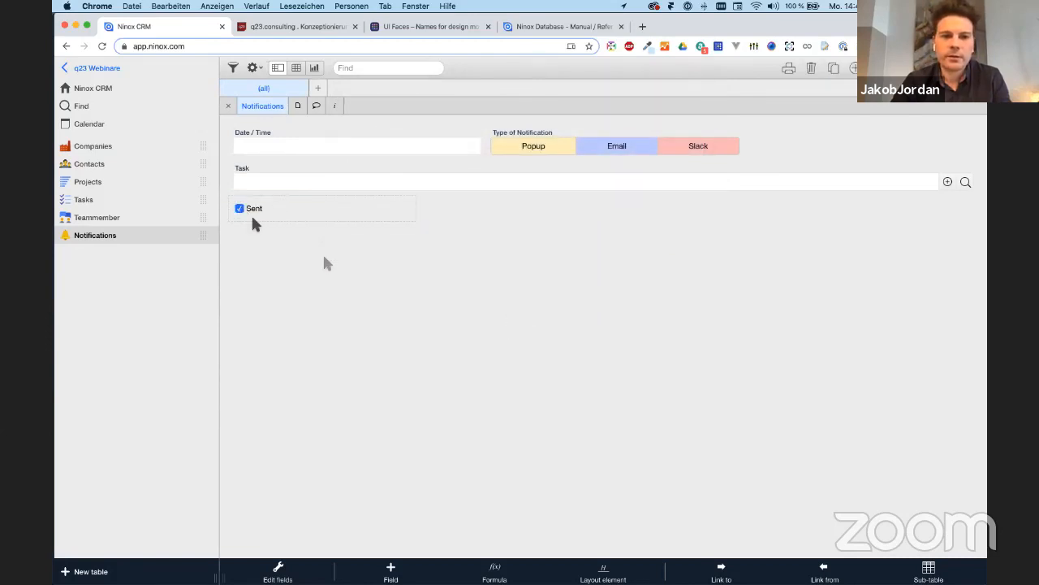
pyautogui.click(239, 208)
pyautogui.moveTo(277, 198); pyautogui.dragTo(731, 144)
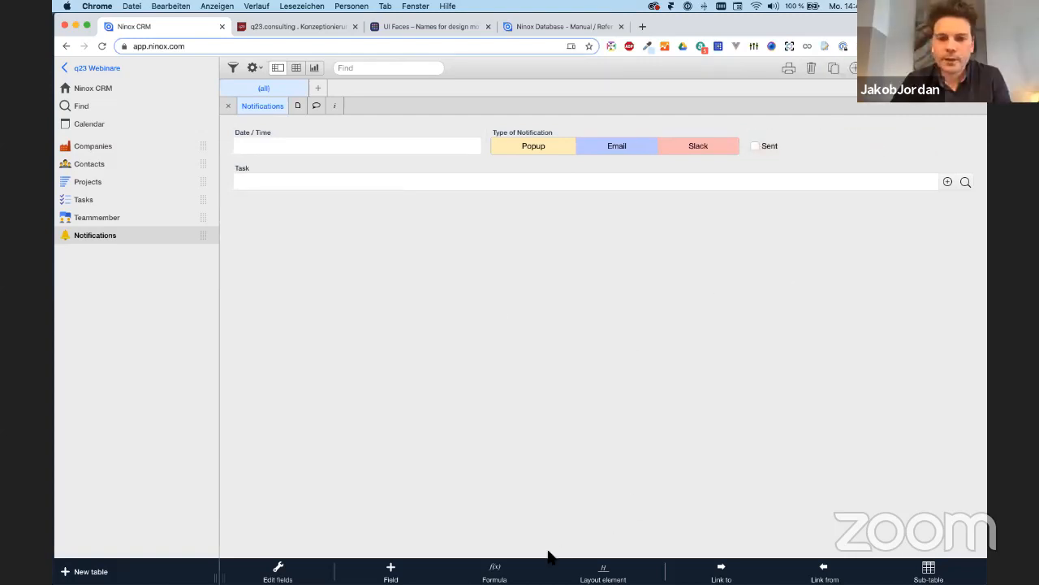
# Add a button named Send to Slack below the Task field on the Notifications form
pyautogui.click(603, 571)
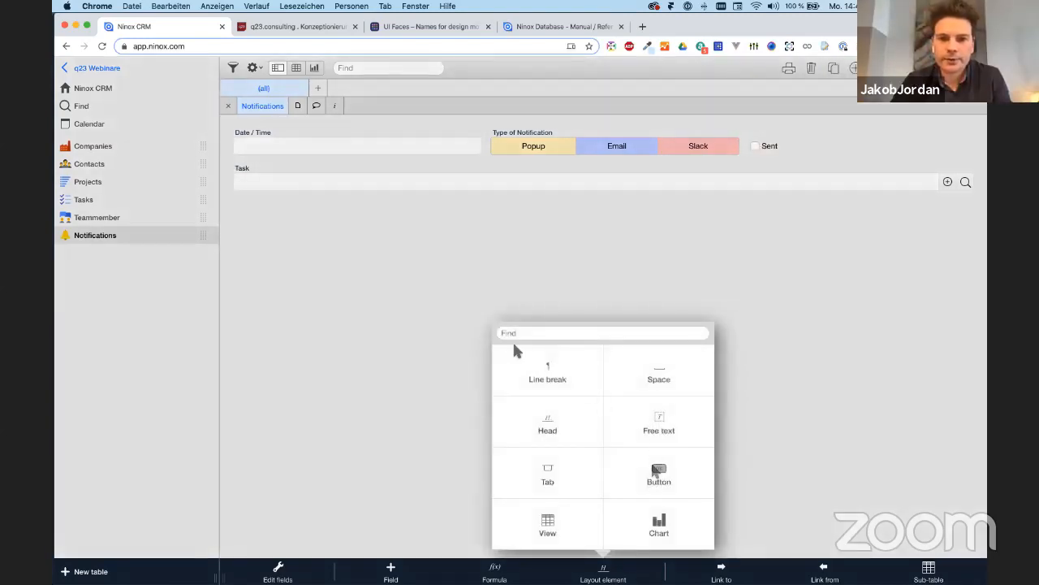
pyautogui.click(656, 470)
pyautogui.click(322, 214)
pyautogui.click(378, 136)
pyautogui.doubleClick(378, 136)
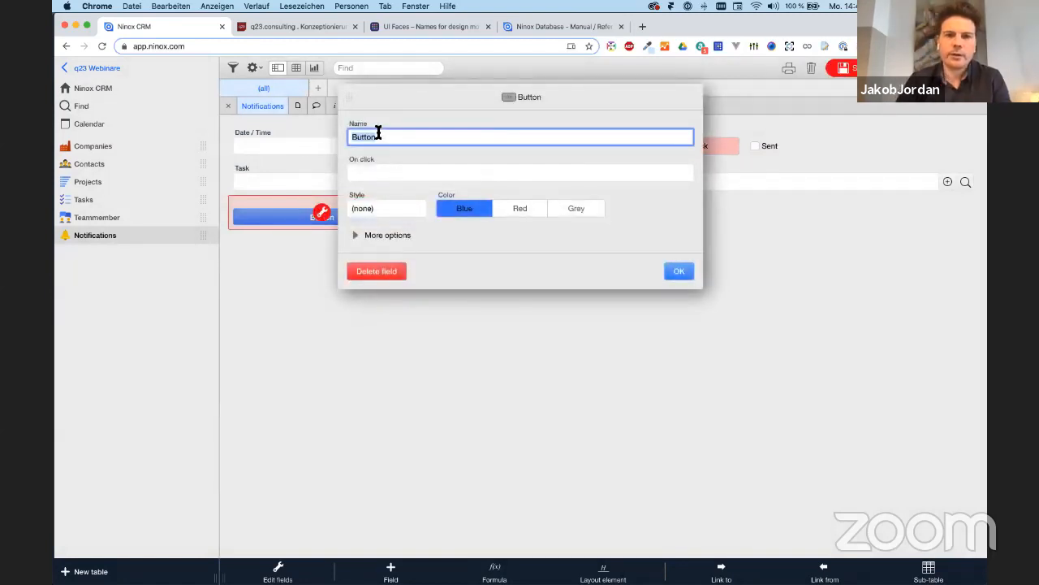
pyautogui.write('Slack')
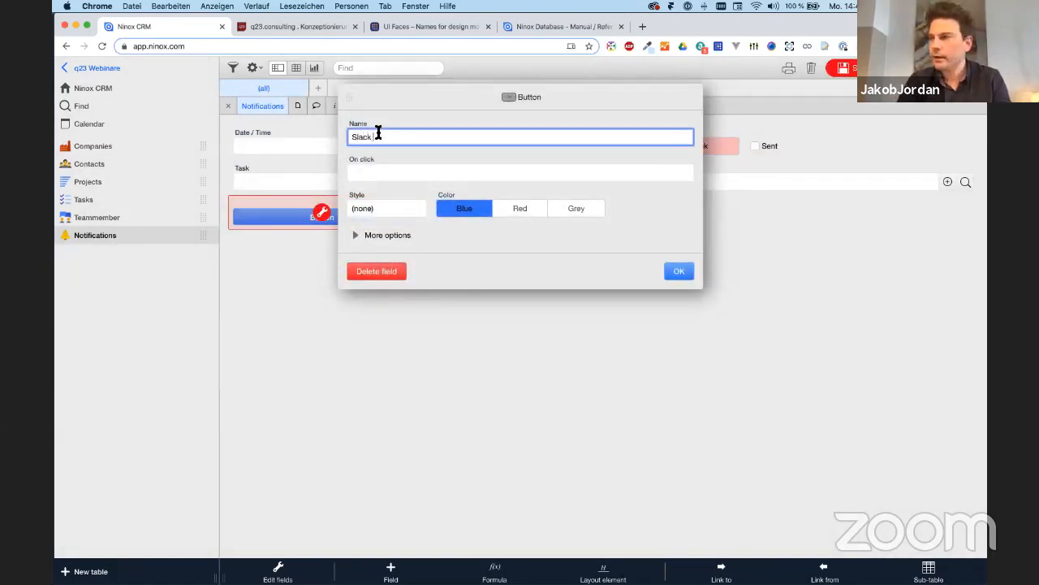
pyautogui.doubleClick(379, 136)
pyautogui.write('SEn')
pyautogui.press('BackSpace')
pyautogui.press('BackSpace')
pyautogui.write('end to Slack')
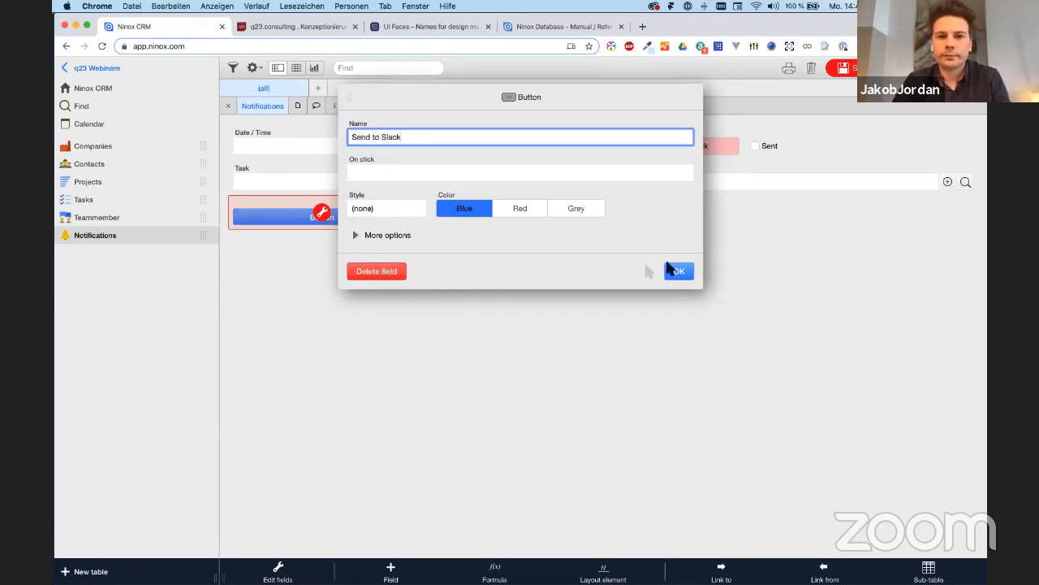
pyautogui.click(680, 272)
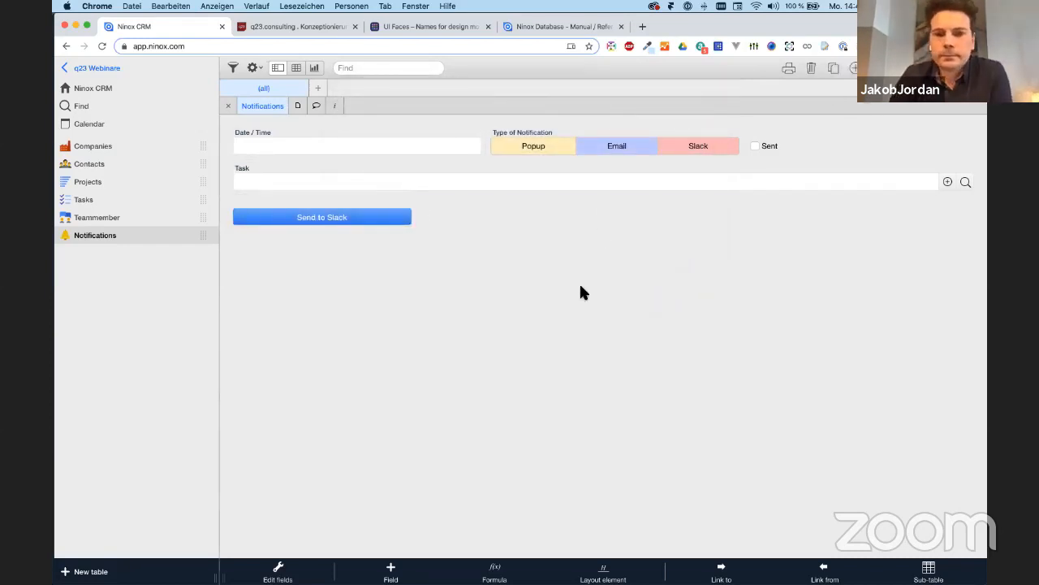
# Create a notification for Task 1 in the Tasks table, dated 31.03.2020, with Slack as its type
pyautogui.click(94, 203)
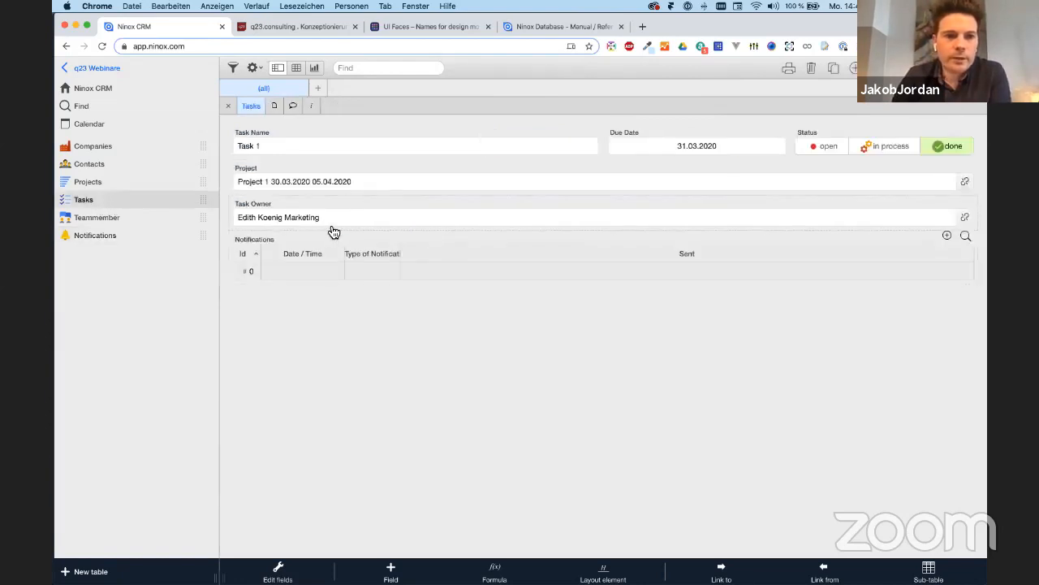
pyautogui.click(946, 236)
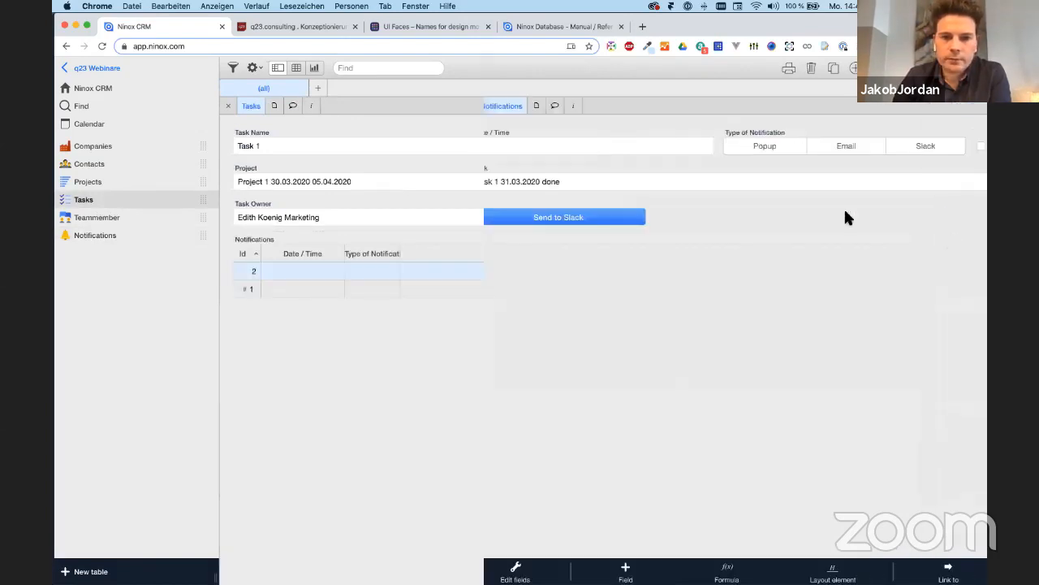
pyautogui.click(399, 143)
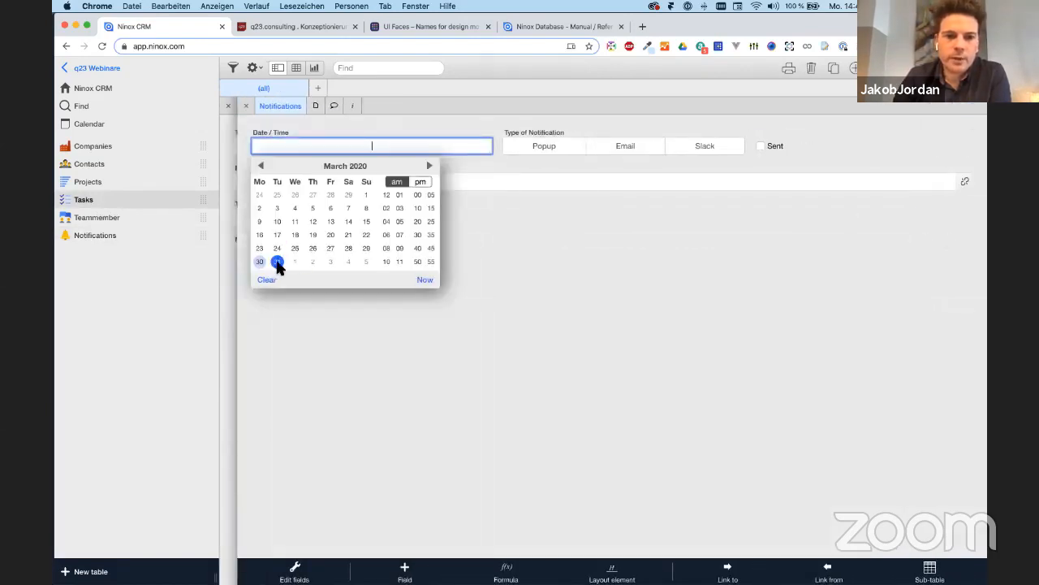
pyautogui.click(277, 264)
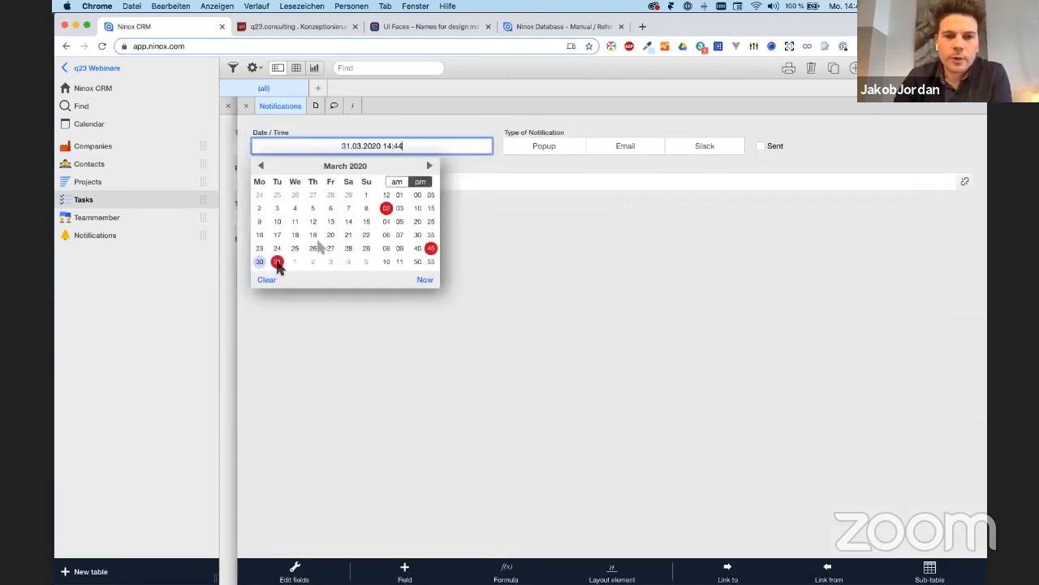
pyautogui.click(691, 144)
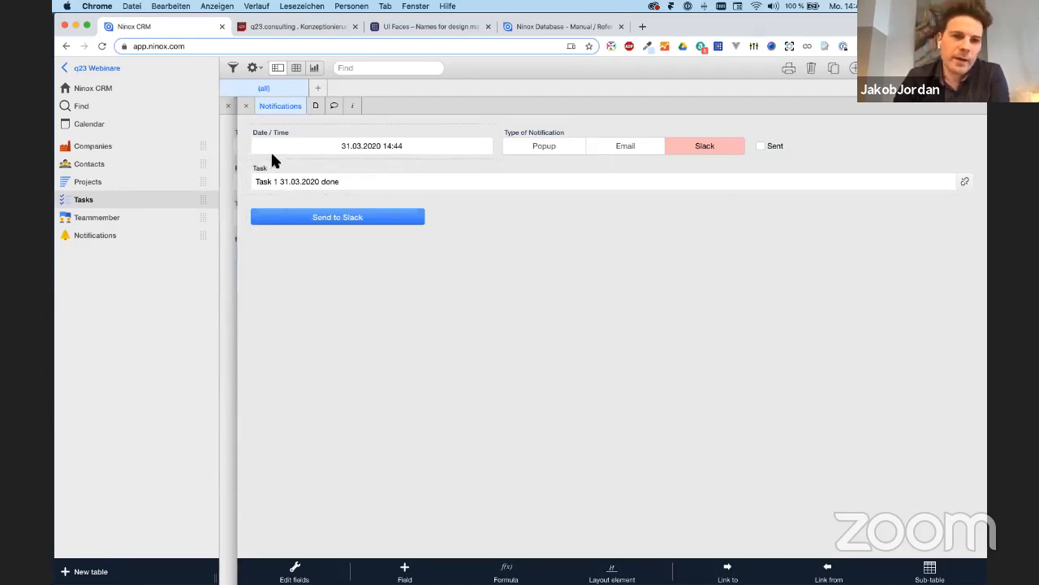
pyautogui.click(343, 201)
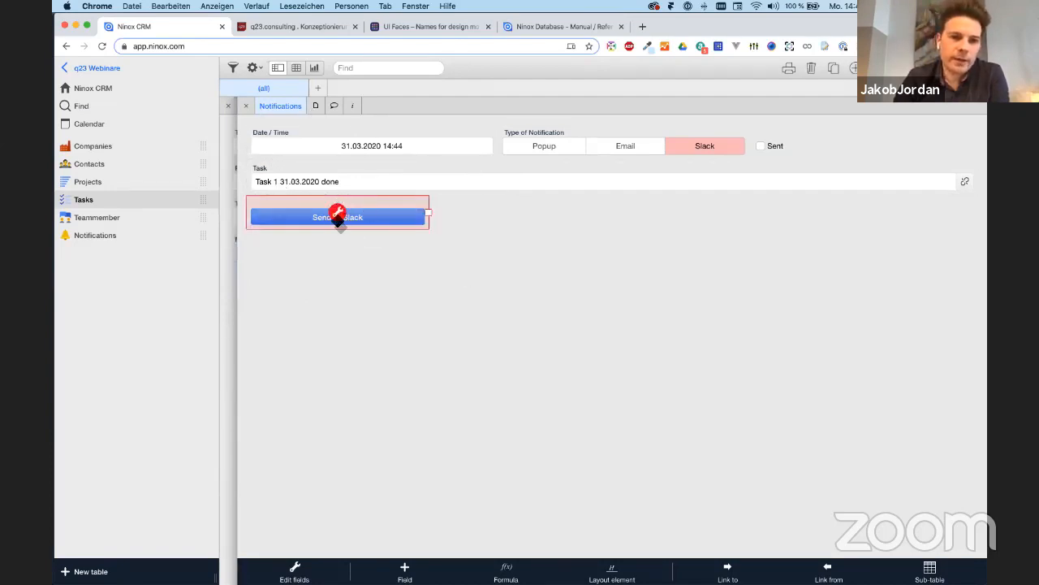
pyautogui.click(388, 274)
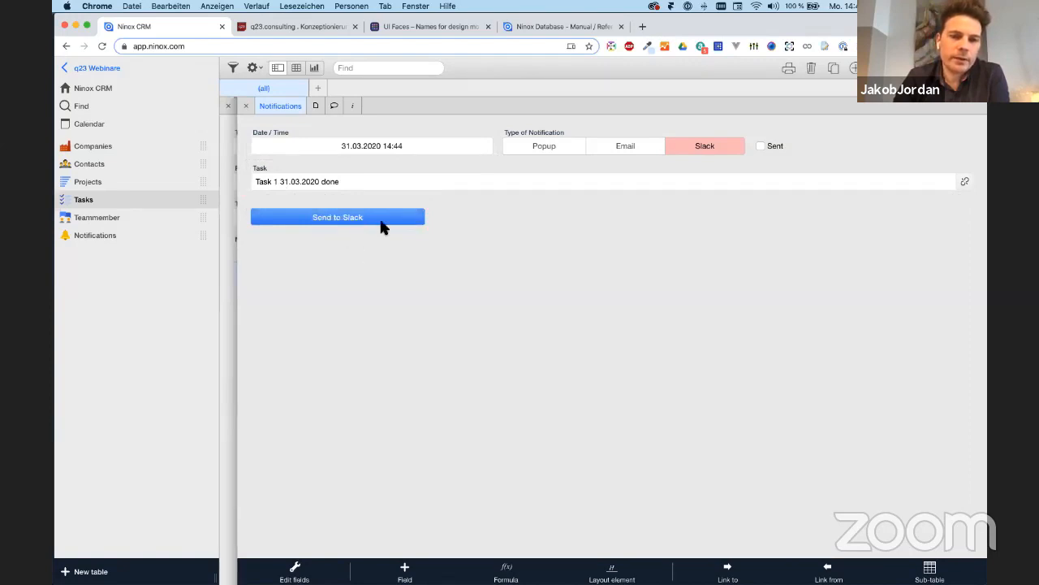
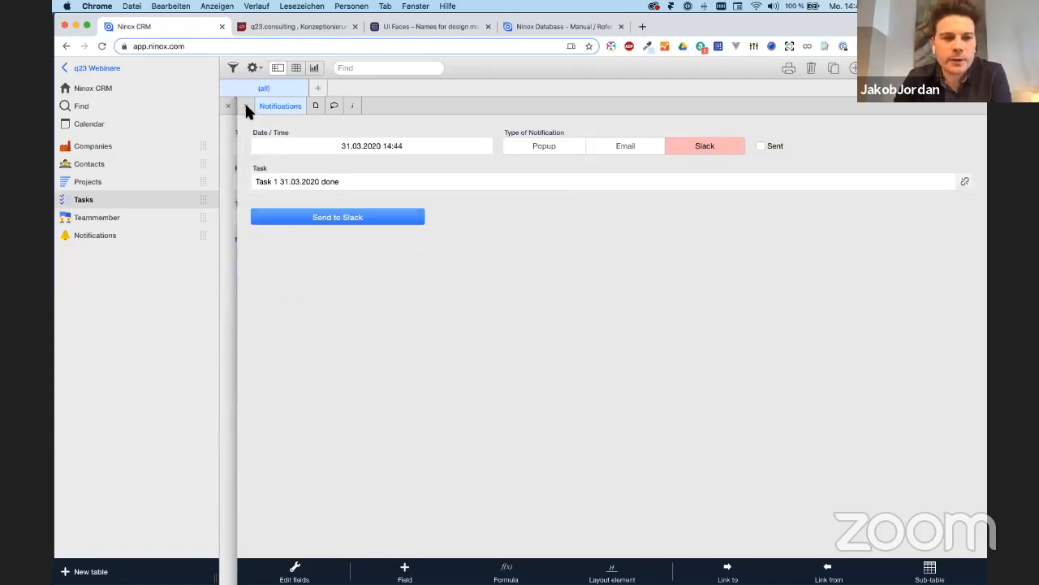
# Close the notification record and widen the Date / Time and Type of Notification columns in Task 1's Notifications sub-table
pyautogui.click(247, 107)
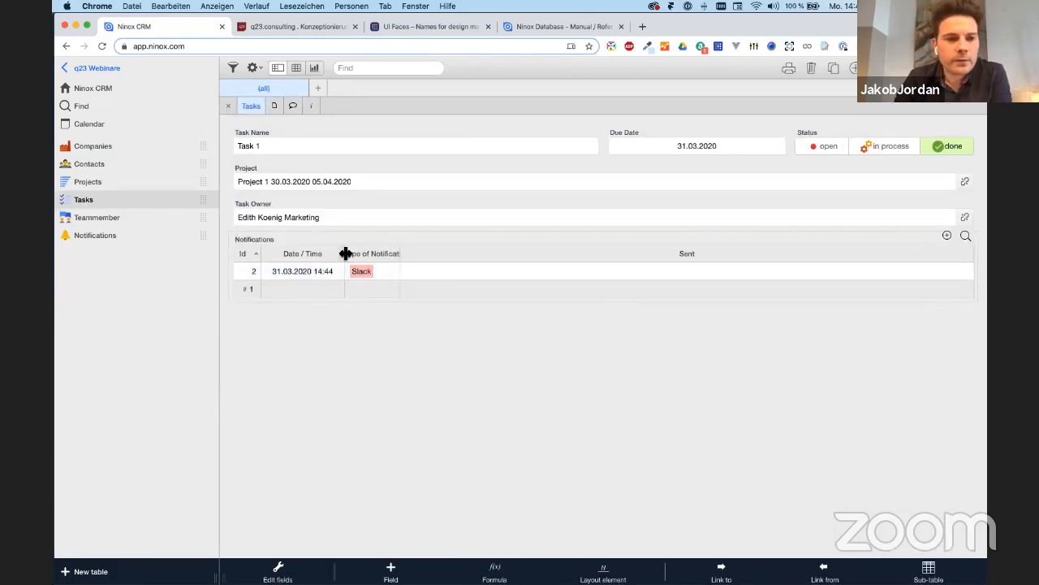
pyautogui.moveTo(399, 253); pyautogui.dragTo(558, 252)
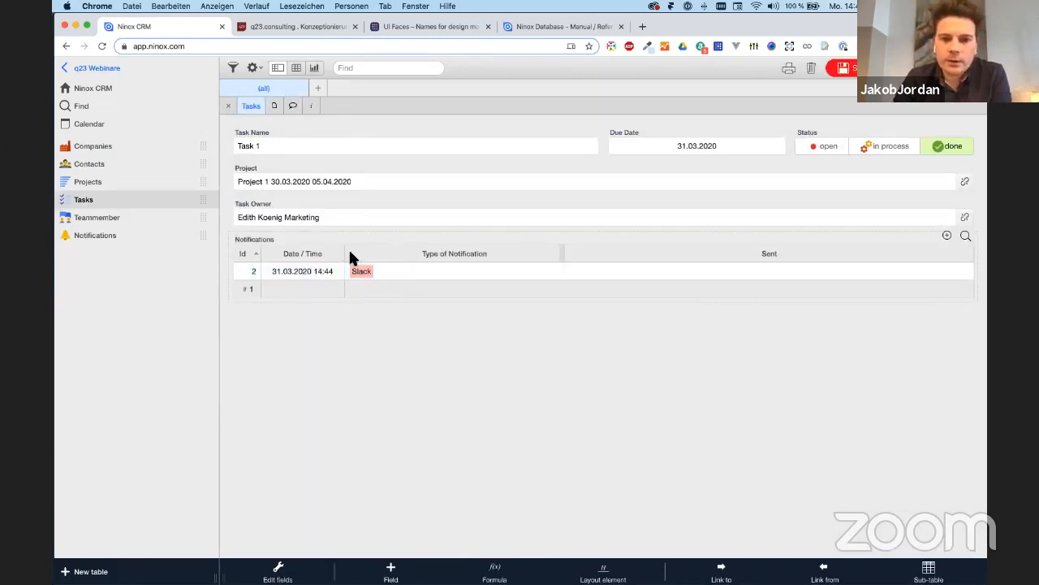
pyautogui.moveTo(344, 257); pyautogui.dragTo(390, 252)
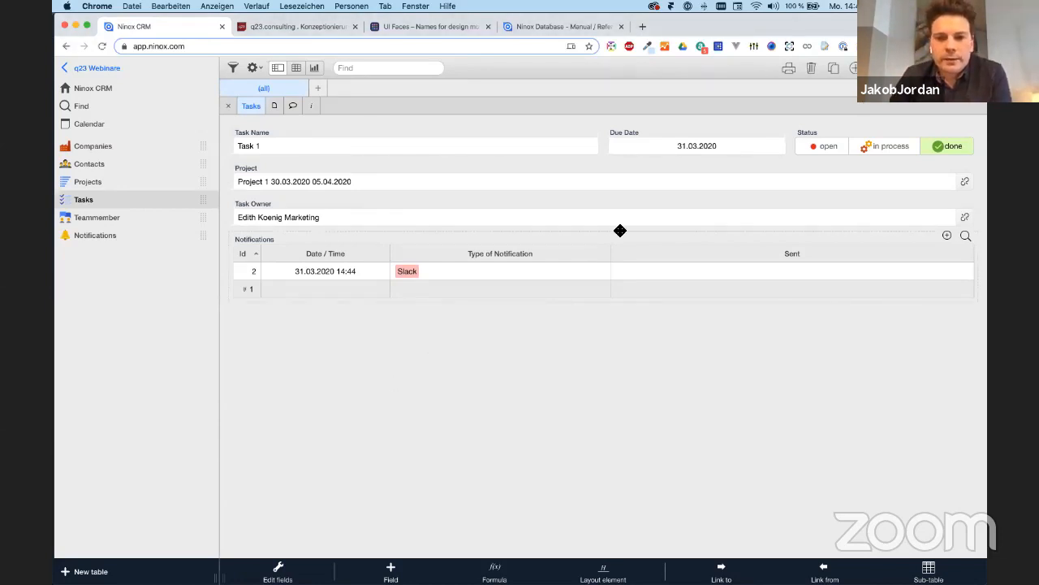
pyautogui.moveTo(610, 251); pyautogui.dragTo(736, 251)
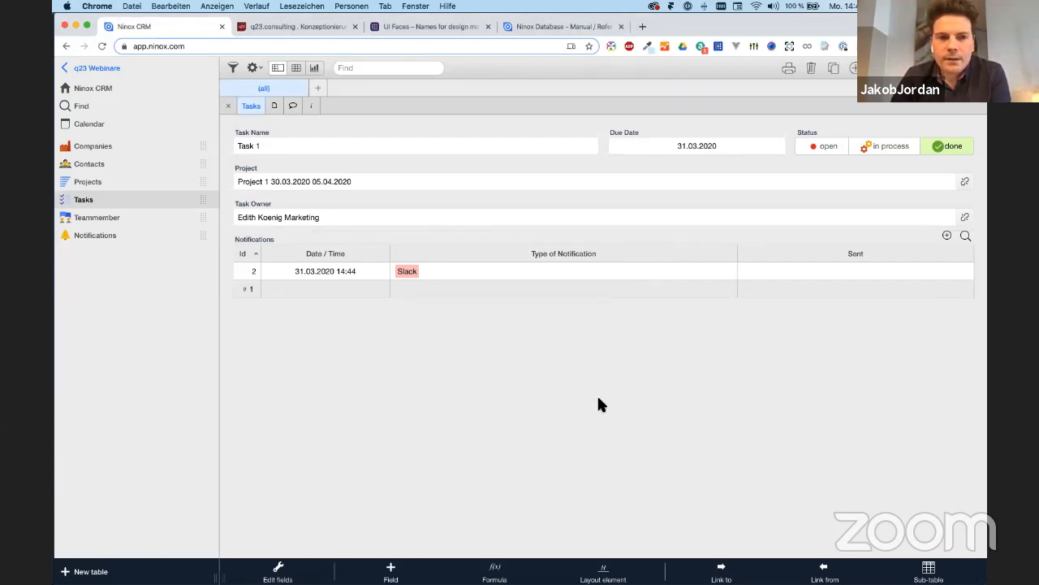
# Show the Companies table, go back to the Schedule slide in the webinar presentation, and return to the Ninox database
pyautogui.click(94, 146)
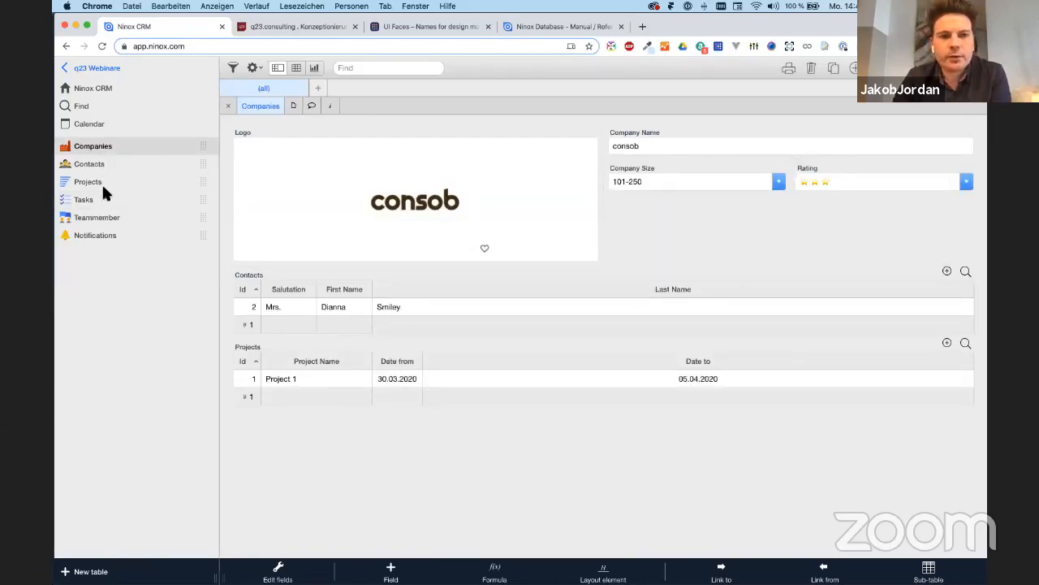
pyautogui.hotkey('ctrl', 'Up')
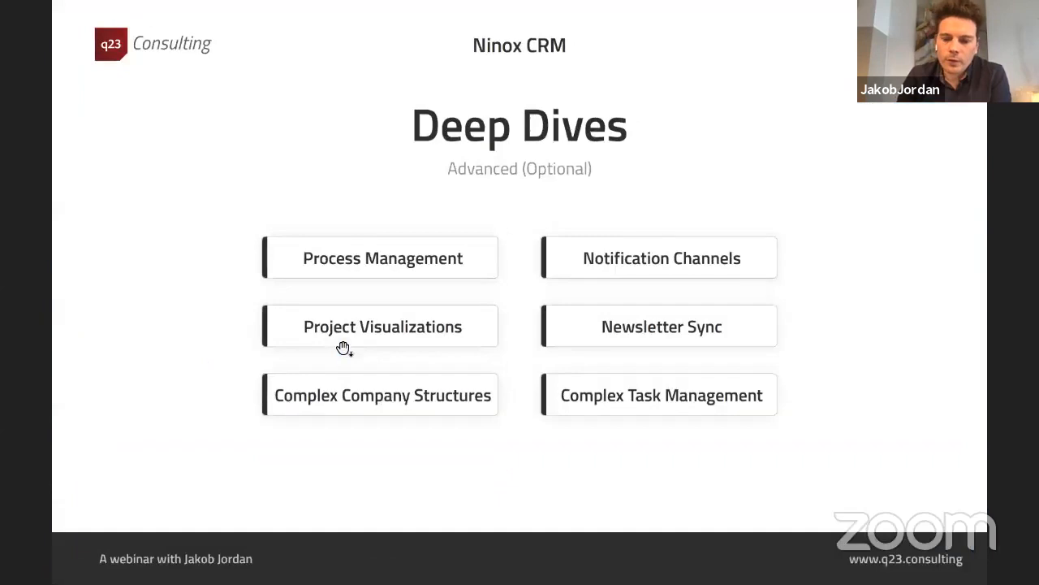
pyautogui.press('Left')
pyautogui.press('Left')
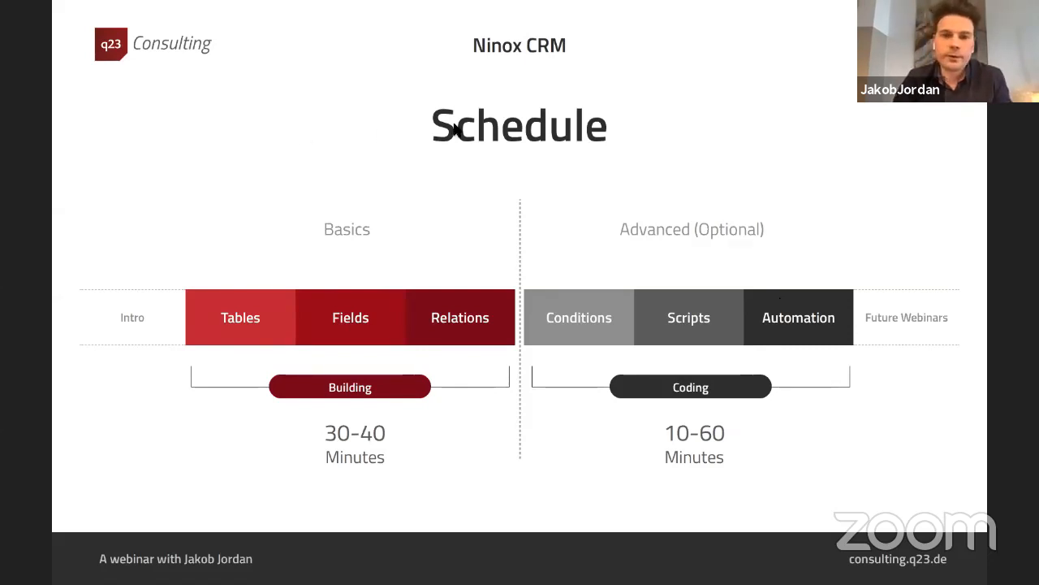
pyautogui.hotkey('ctrl', 'Up')
pyautogui.click(422, 284)
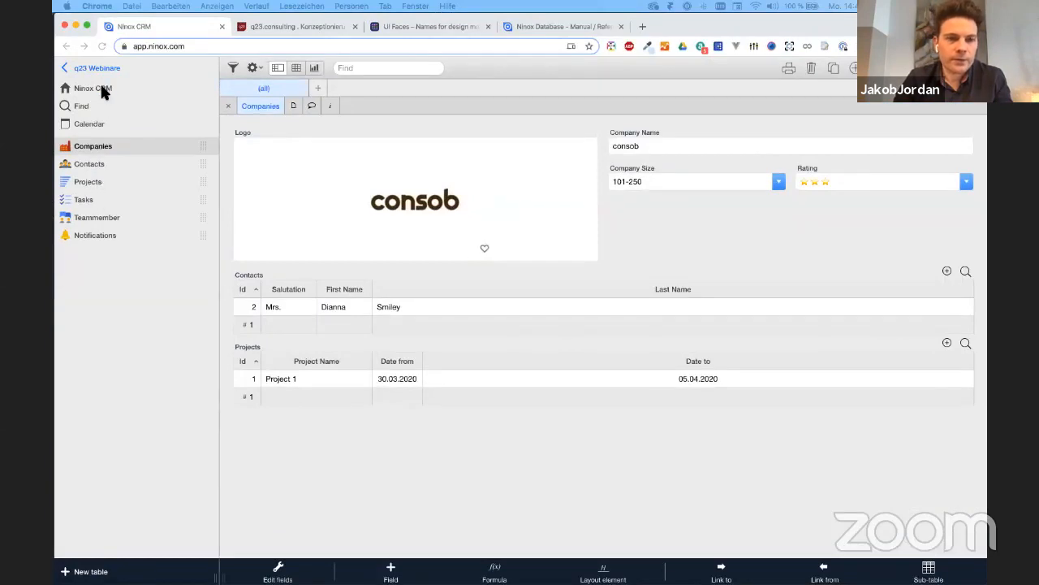
pyautogui.click(92, 91)
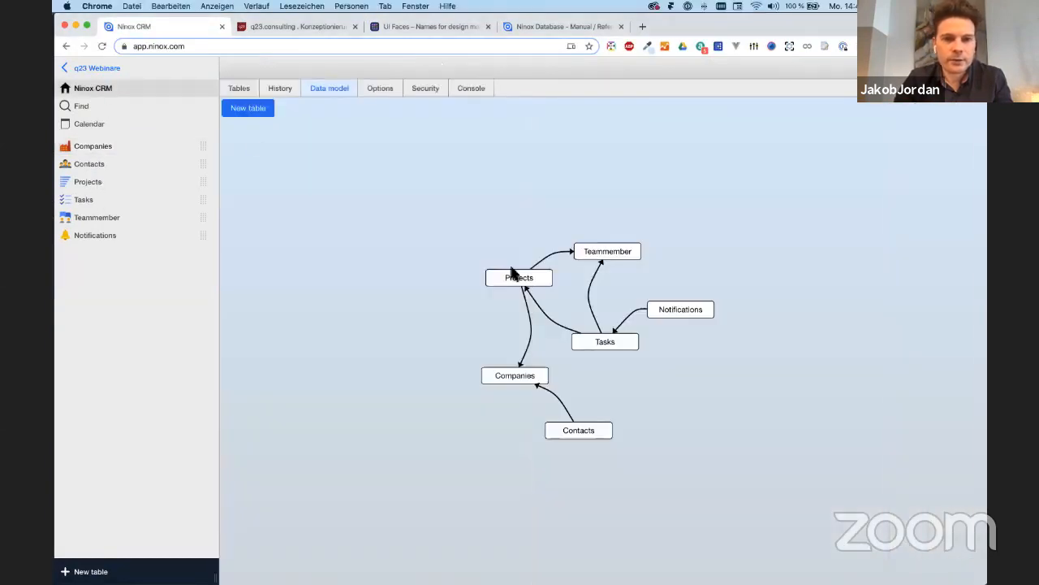
pyautogui.click(381, 88)
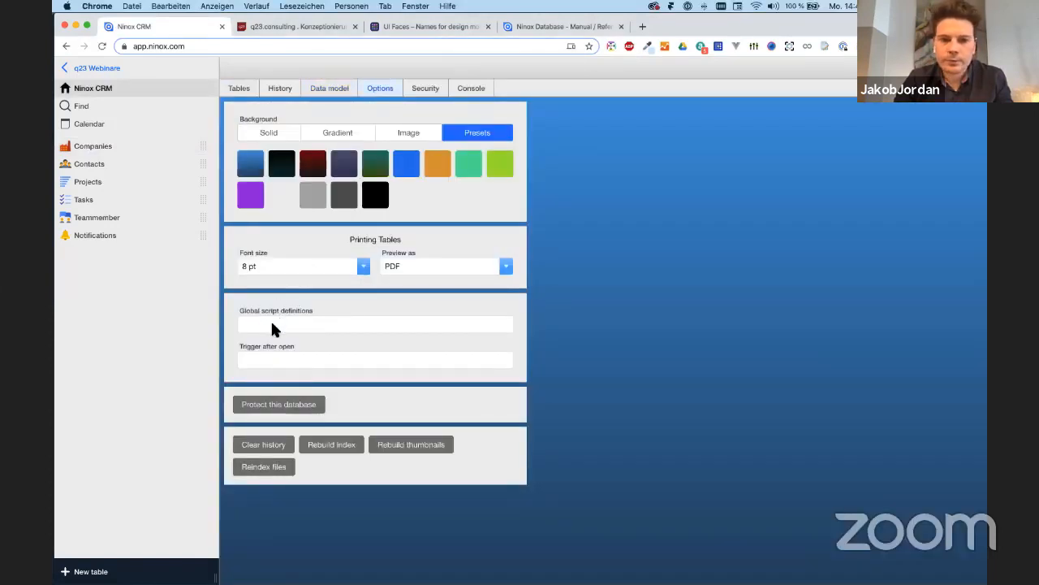
pyautogui.click(273, 325)
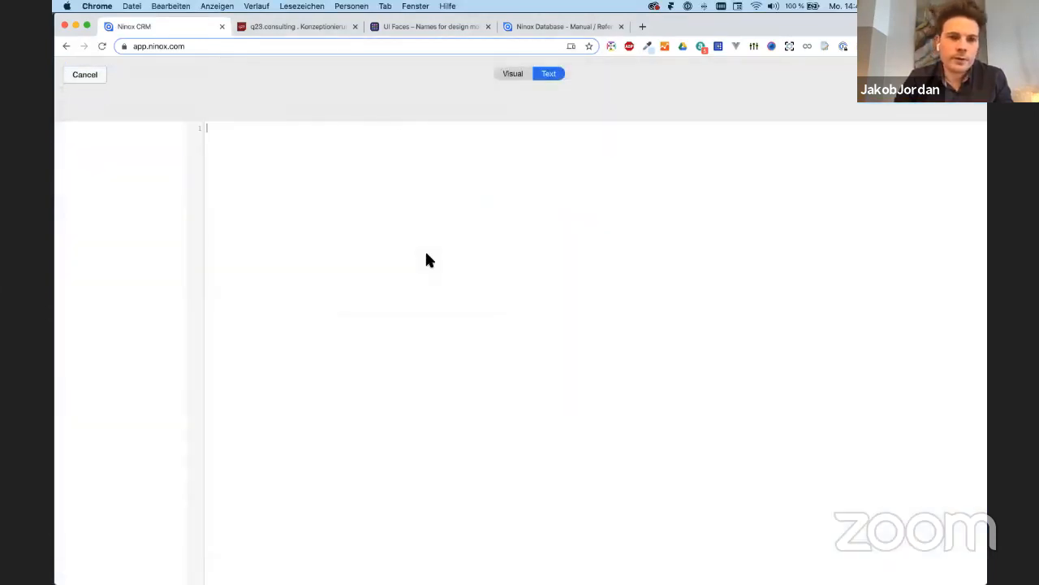
pyautogui.press('super+v')
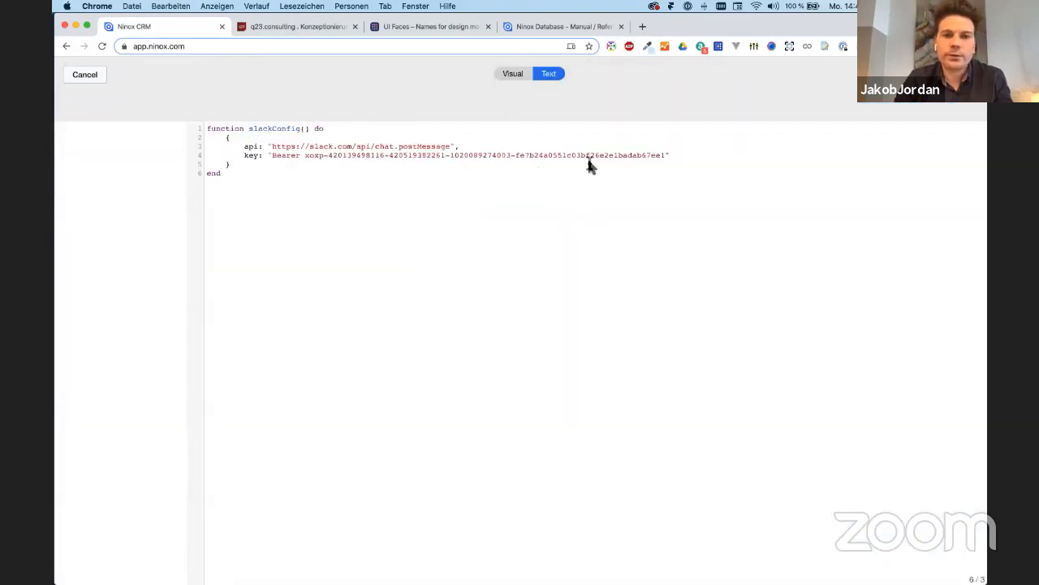
pyautogui.click(958, 74)
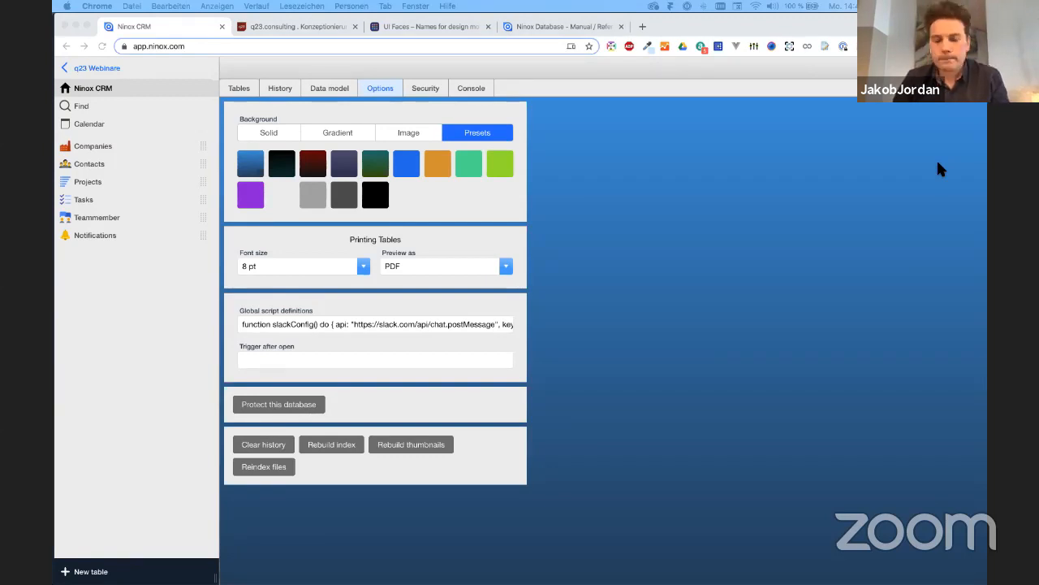
# Give the Send to Slack button in Notifications the on-click script alert("SCript works") and test it
pyautogui.click(144, 253)
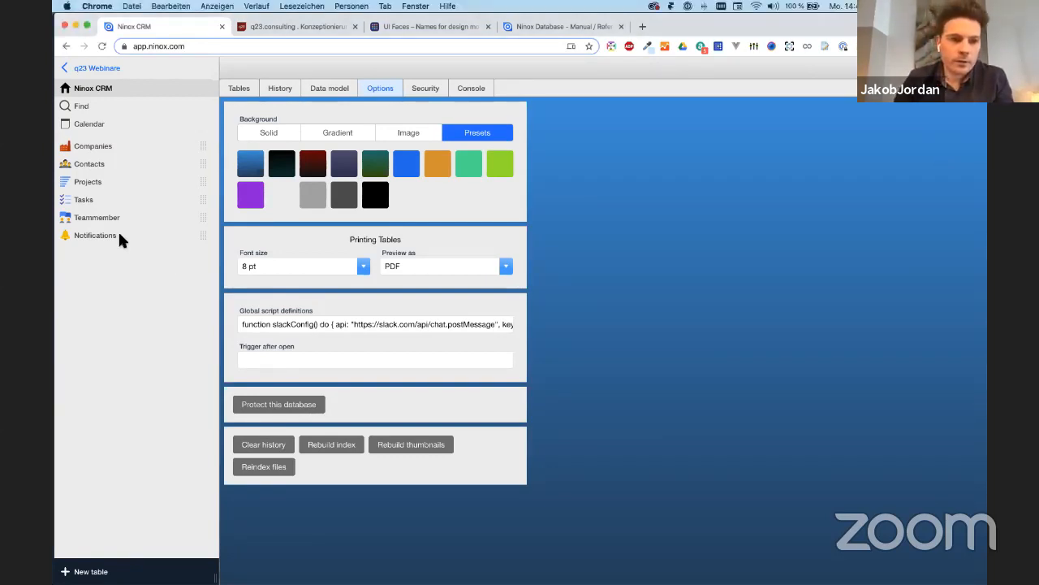
pyautogui.click(109, 230)
pyautogui.click(321, 214)
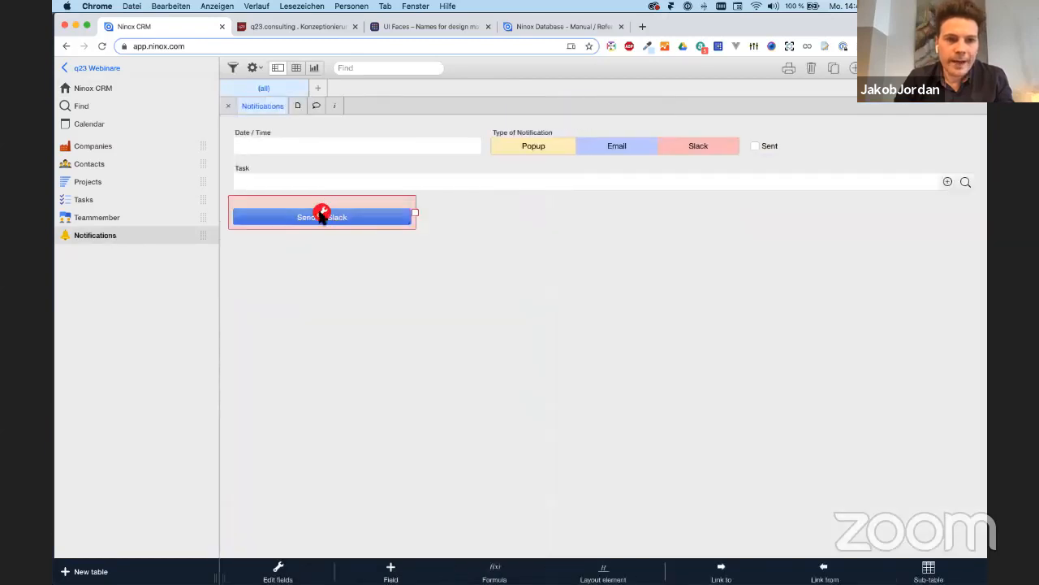
pyautogui.click(322, 212)
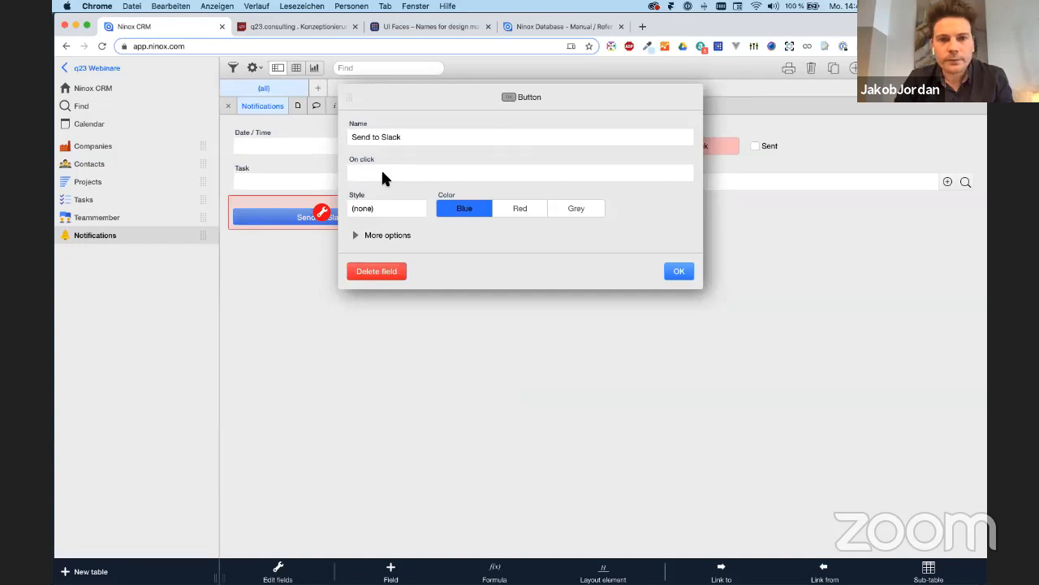
pyautogui.click(383, 176)
pyautogui.write('aler')
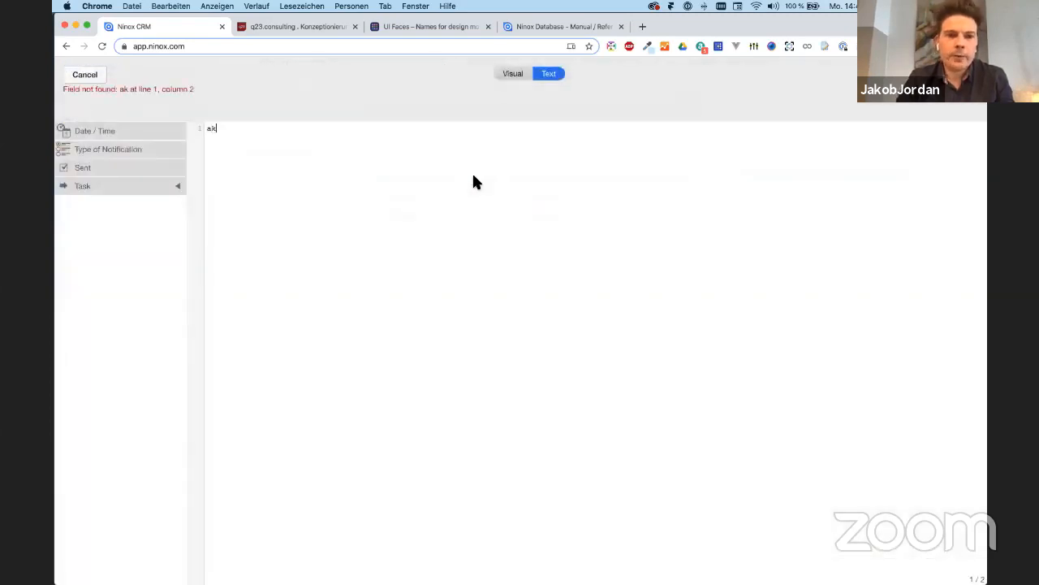
pyautogui.write('t(')
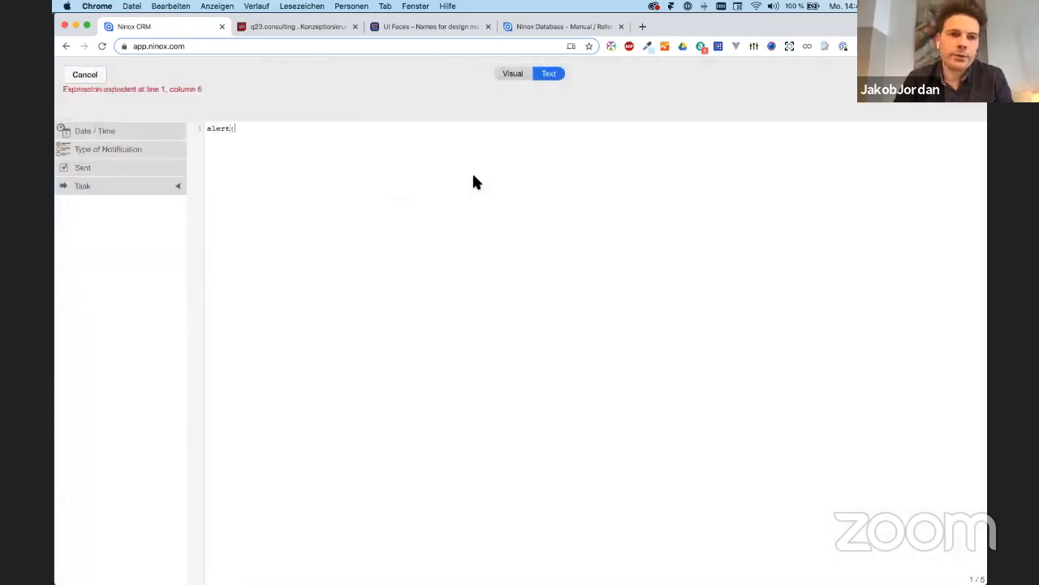
pyautogui.write('"SCript works")')
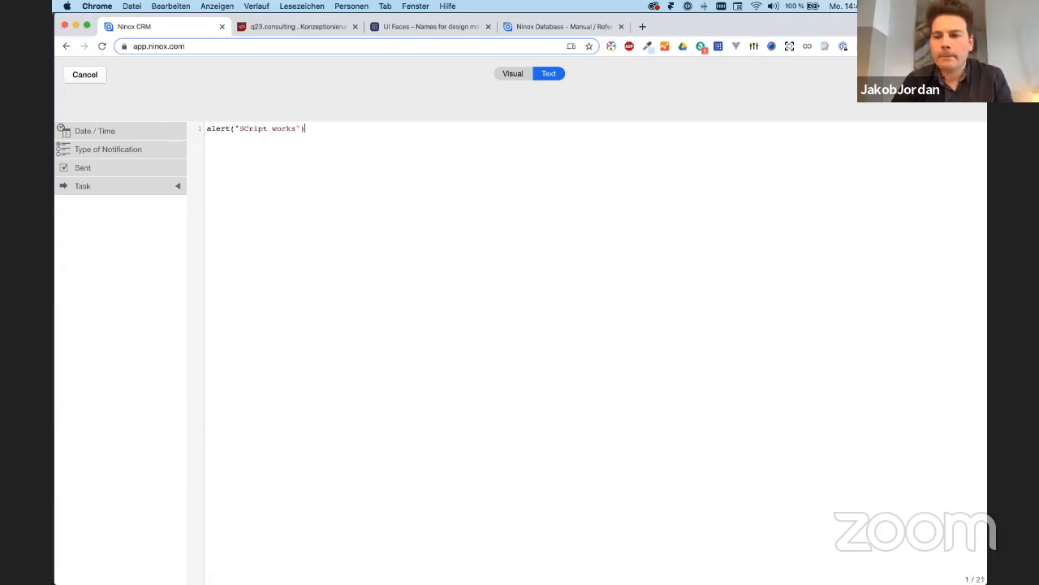
pyautogui.click(964, 74)
pyautogui.click(676, 270)
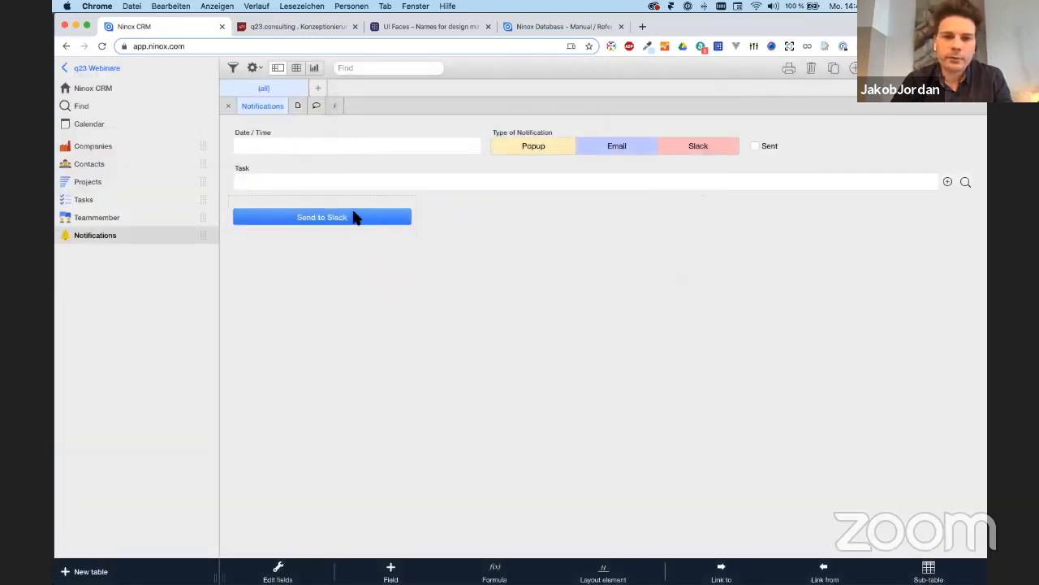
pyautogui.click(353, 217)
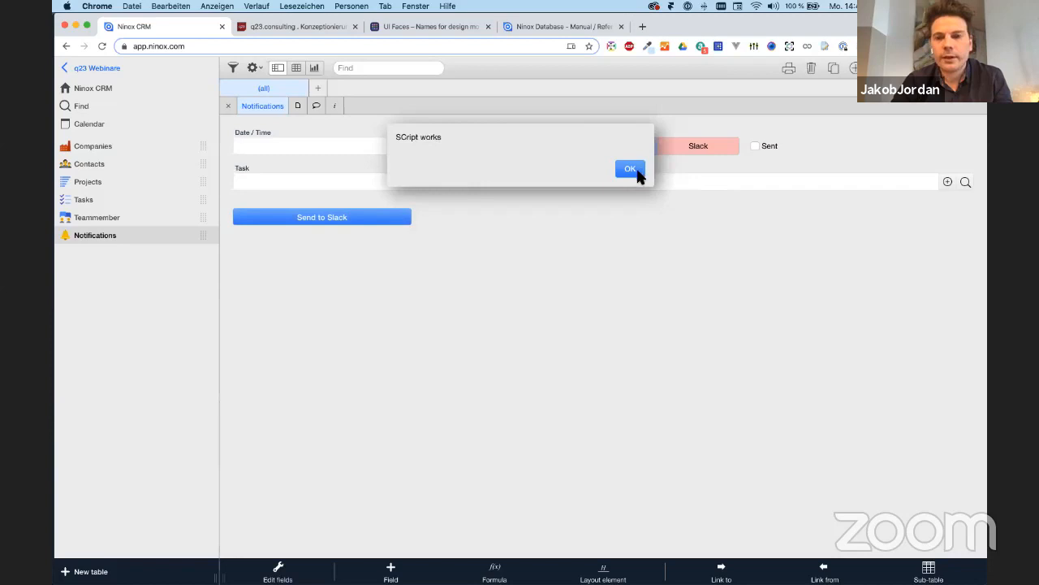
pyautogui.click(639, 169)
pyautogui.click(328, 216)
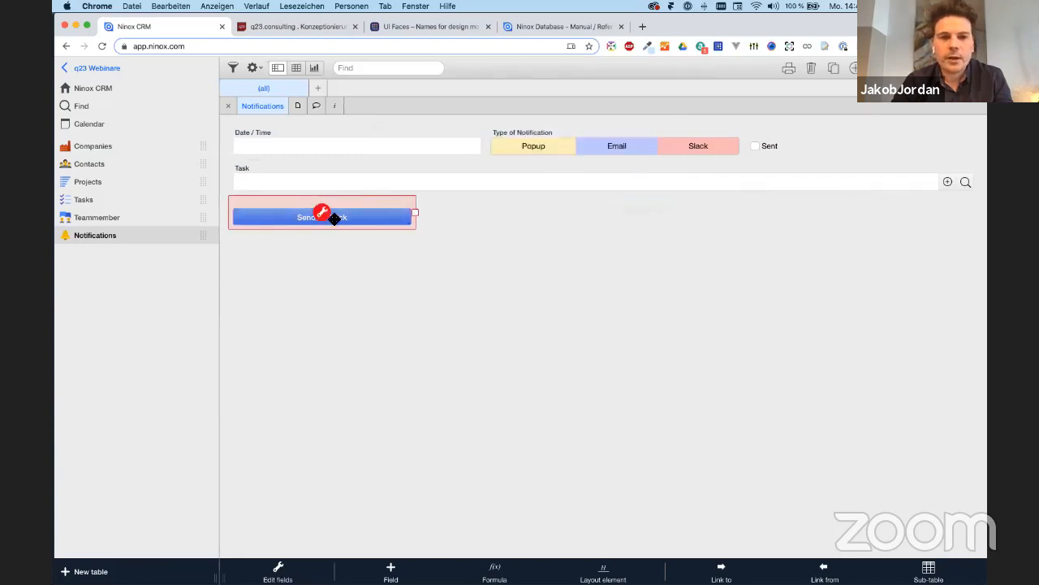
pyautogui.click(323, 215)
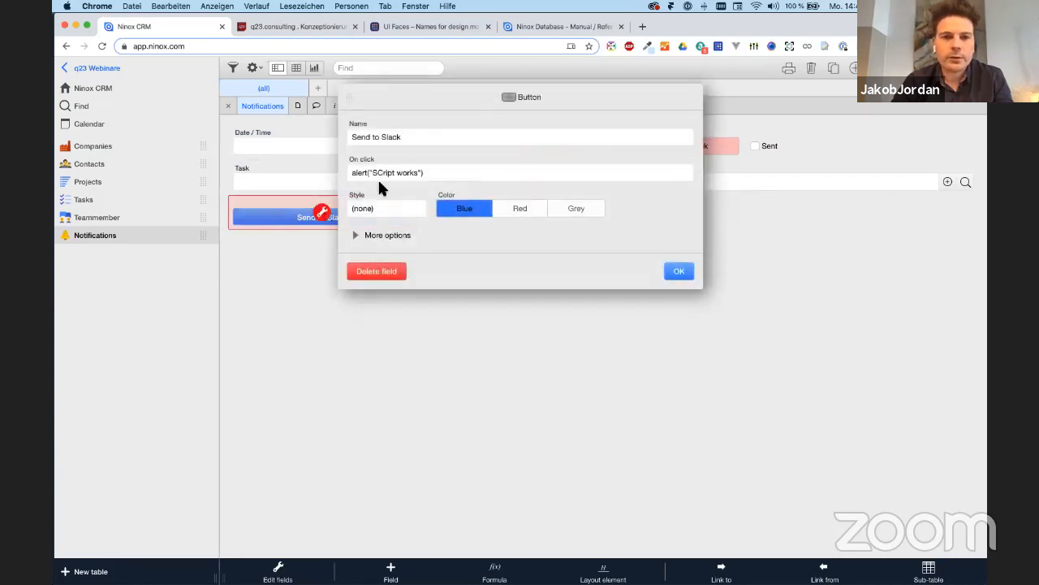
pyautogui.click(430, 171)
pyautogui.press('super+a')
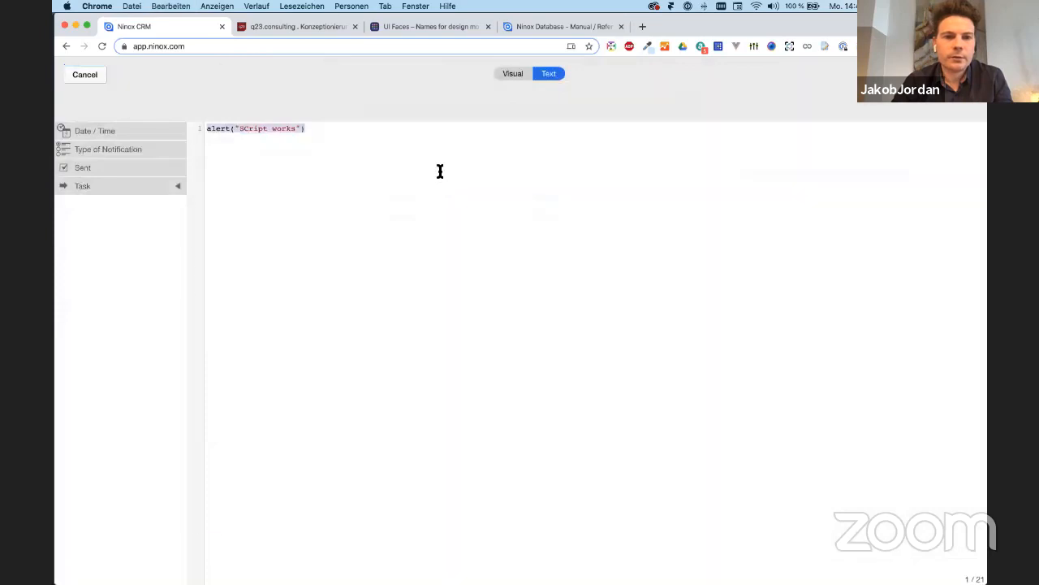
pyautogui.press('super+v')
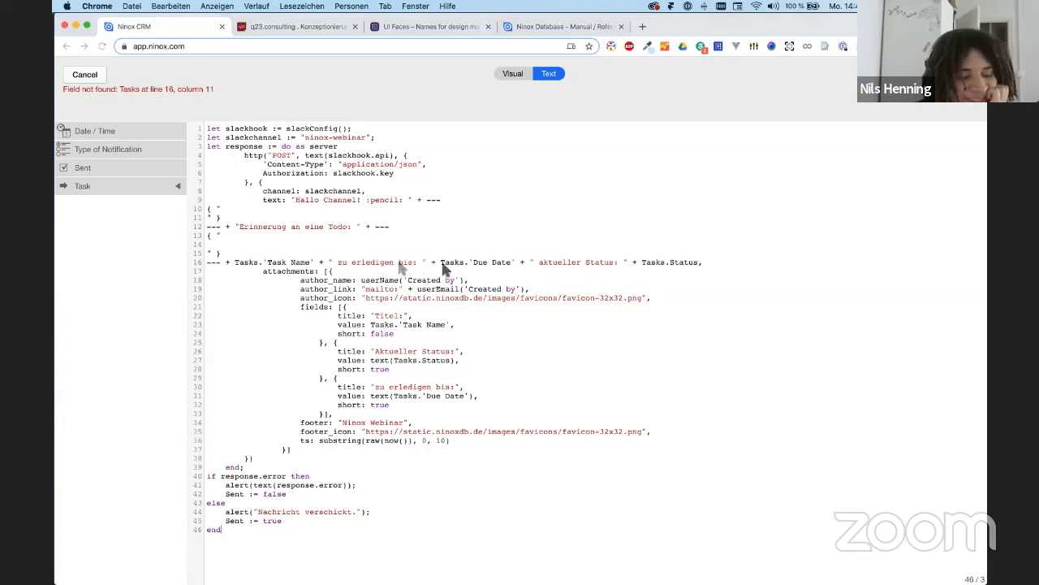
pyautogui.click(463, 263)
pyautogui.press('BackSpace')
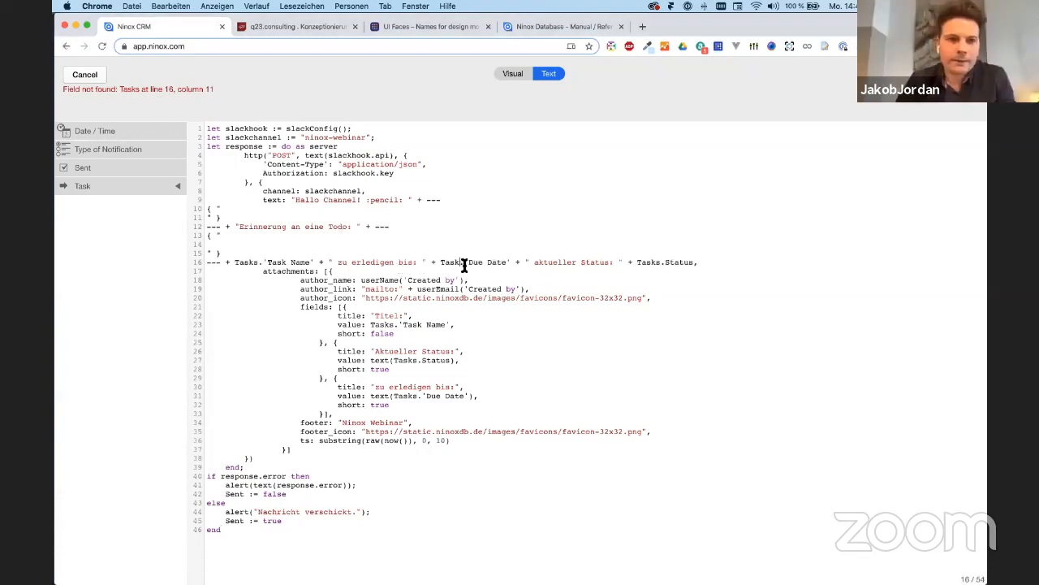
pyautogui.write('.')
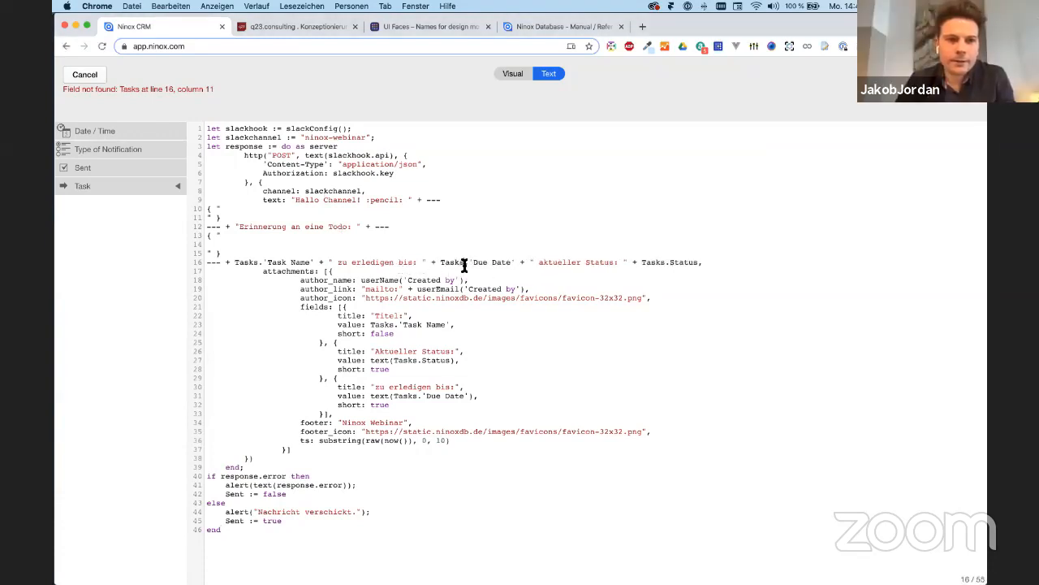
pyautogui.click(666, 262)
pyautogui.press('BackSpace')
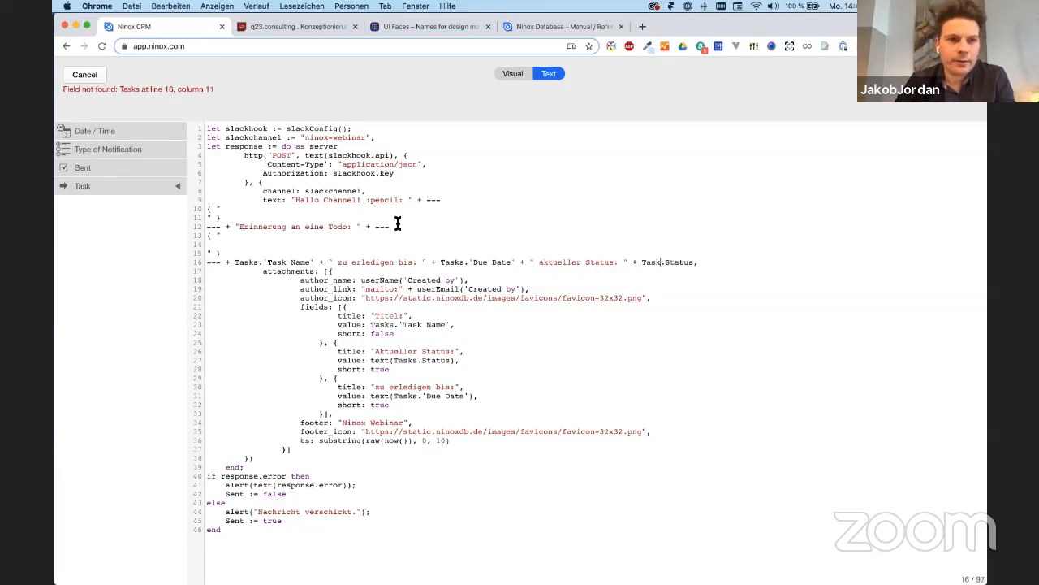
pyautogui.click(95, 77)
pyautogui.click(678, 272)
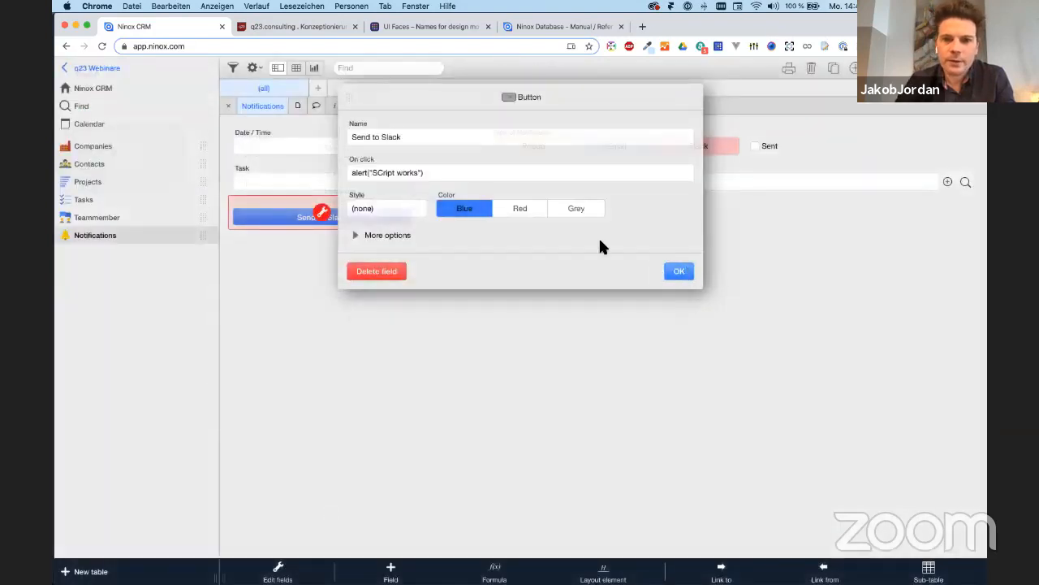
# Rename the Task link field on the Notifications form to Tasks
pyautogui.click(256, 166)
pyautogui.press('Return')
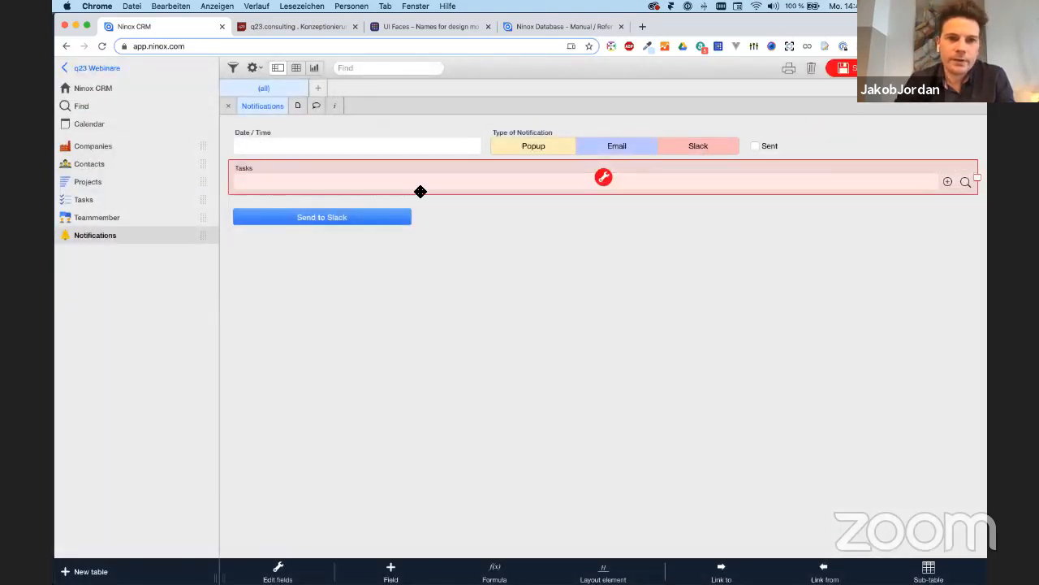
# Replace the Send to Slack button's on-click script with the script that posts the task details to the ninox-webinar channel and sets Sent
pyautogui.click(321, 213)
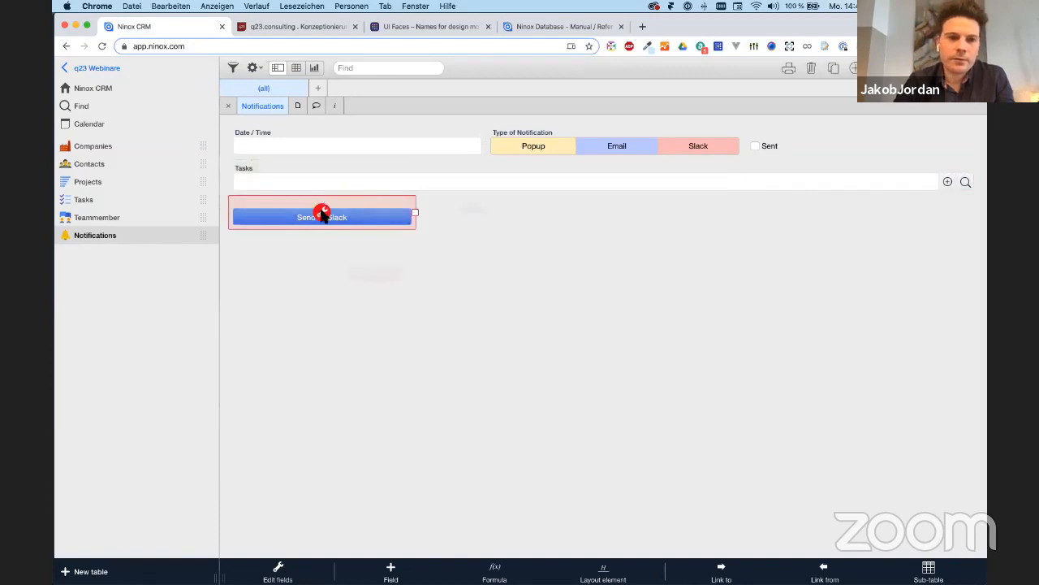
pyautogui.click(321, 209)
pyautogui.click(420, 171)
pyautogui.press('super+a')
pyautogui.press('super+v')
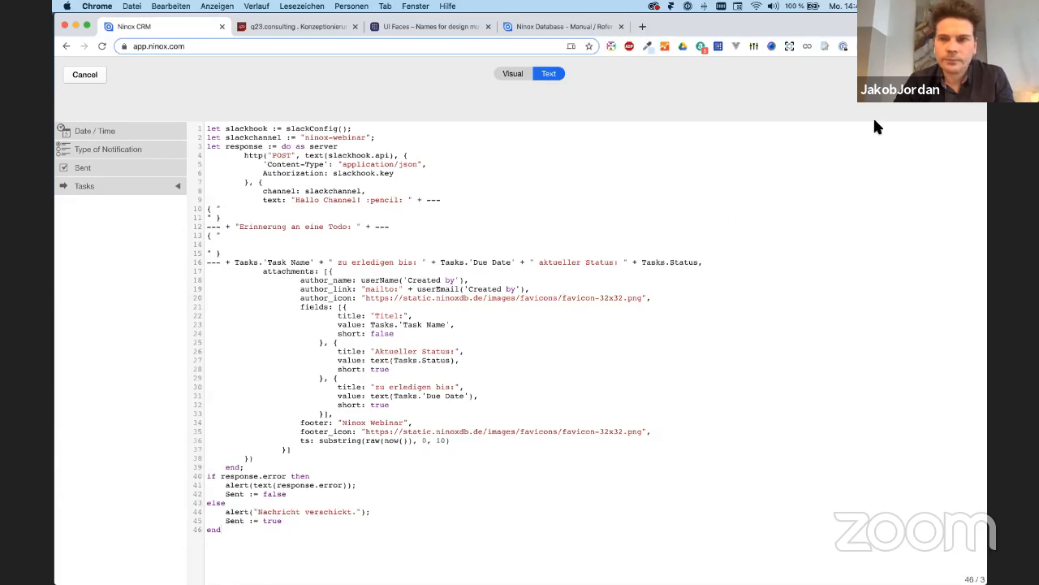
pyautogui.click(957, 73)
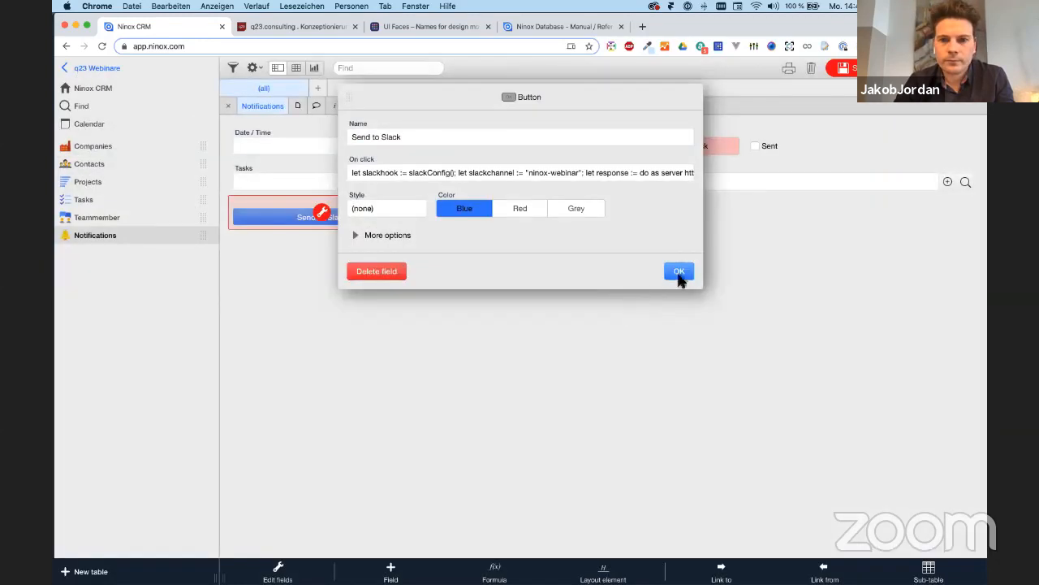
pyautogui.click(680, 275)
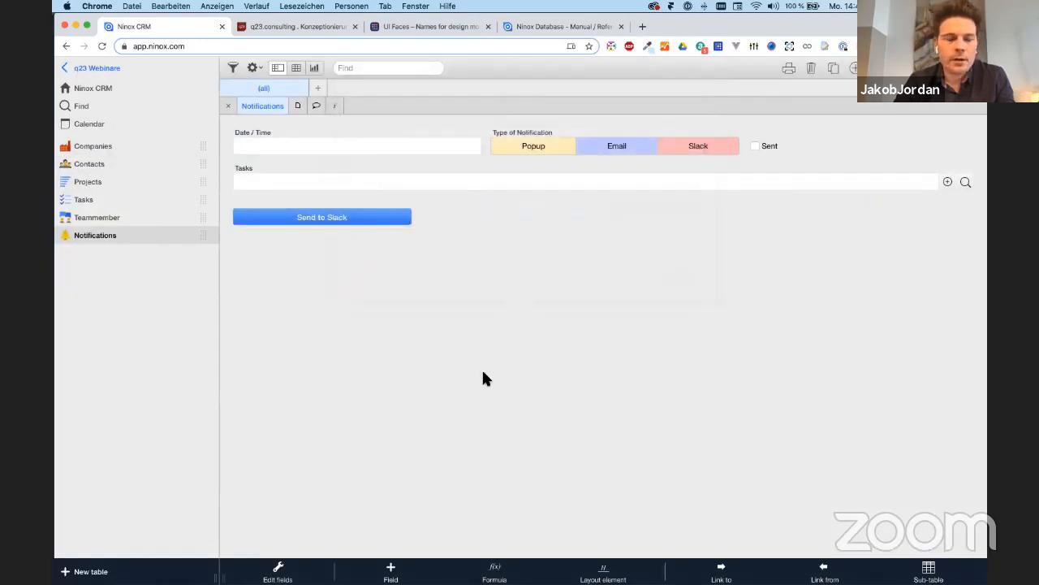
# Switch to Slack to view the q23 workspace, and return to the Ninox CRM in Chrome
pyautogui.hotkey('ctrl', 'Up')
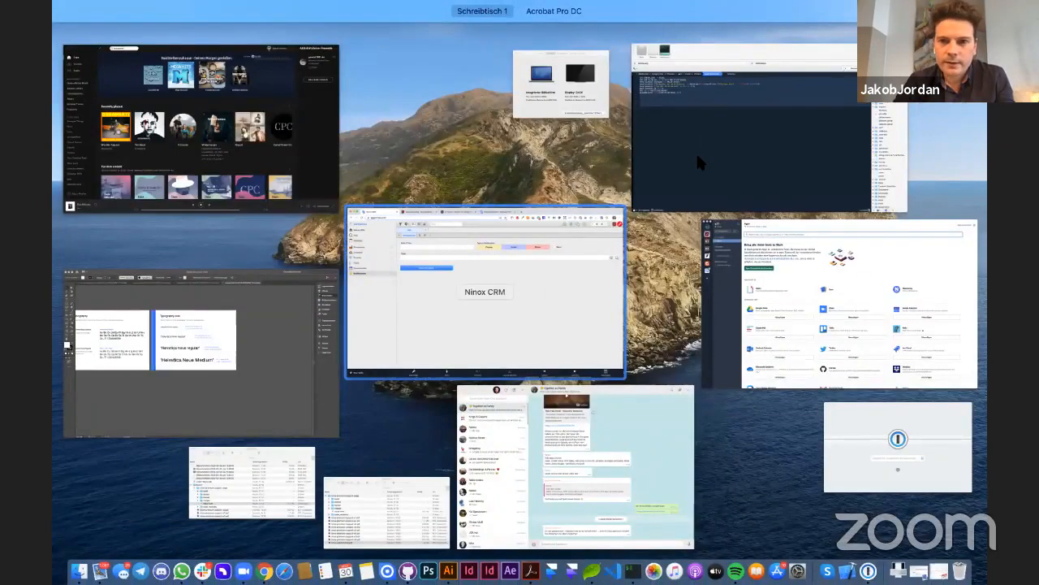
pyautogui.click(202, 571)
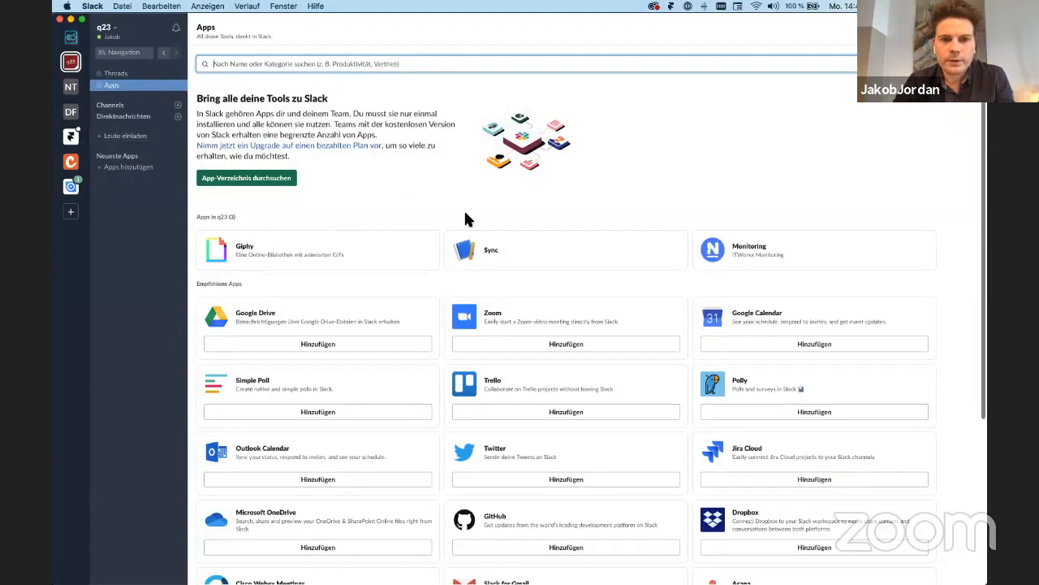
pyautogui.press('super+Tab')
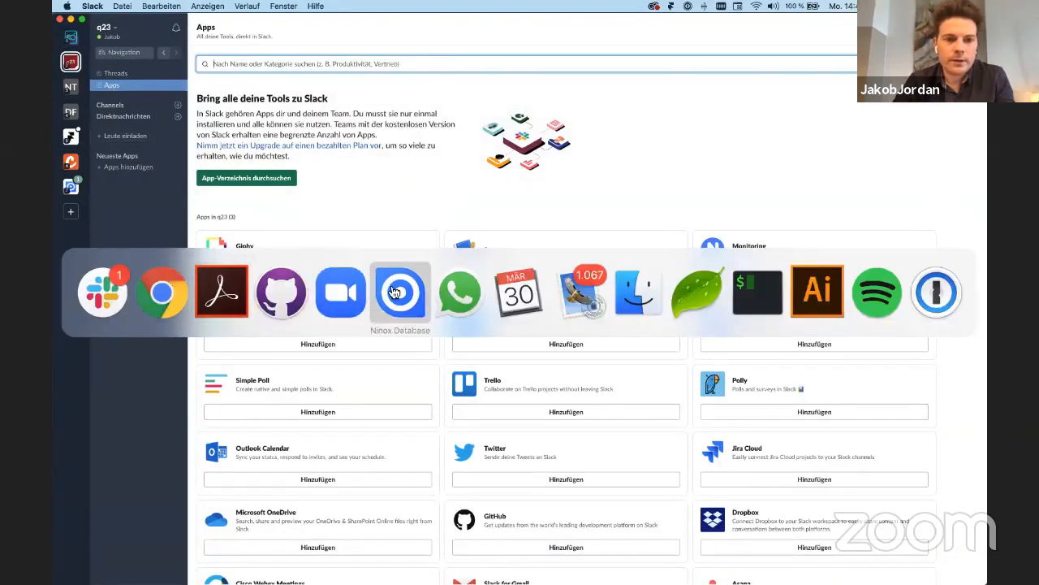
pyautogui.press('super+Tab')
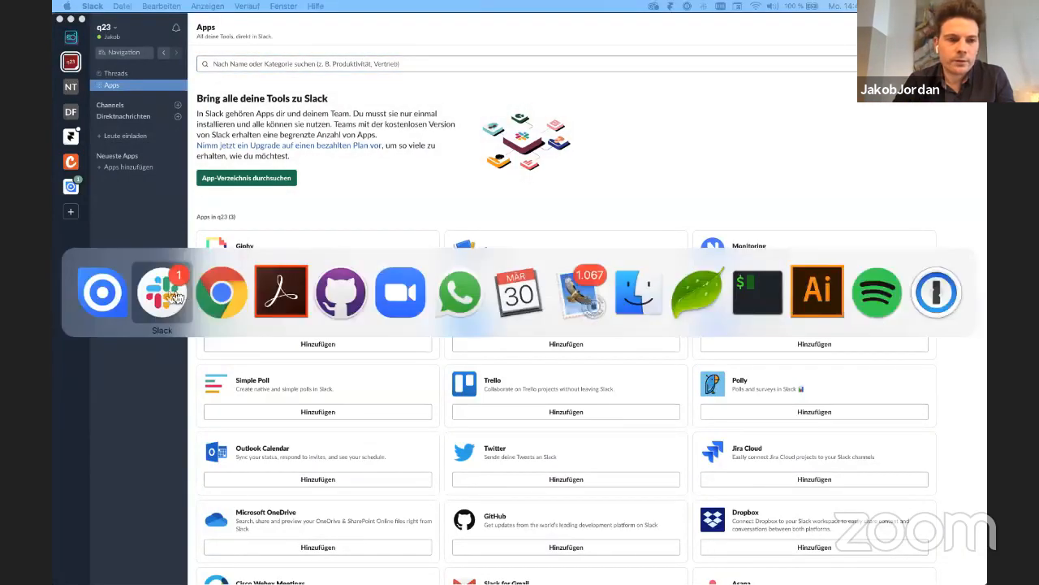
pyautogui.click(234, 292)
# Set the new notification's Date / Time to 31.03.2020 14:48 and look up the tasks available for linking
pyautogui.click(336, 147)
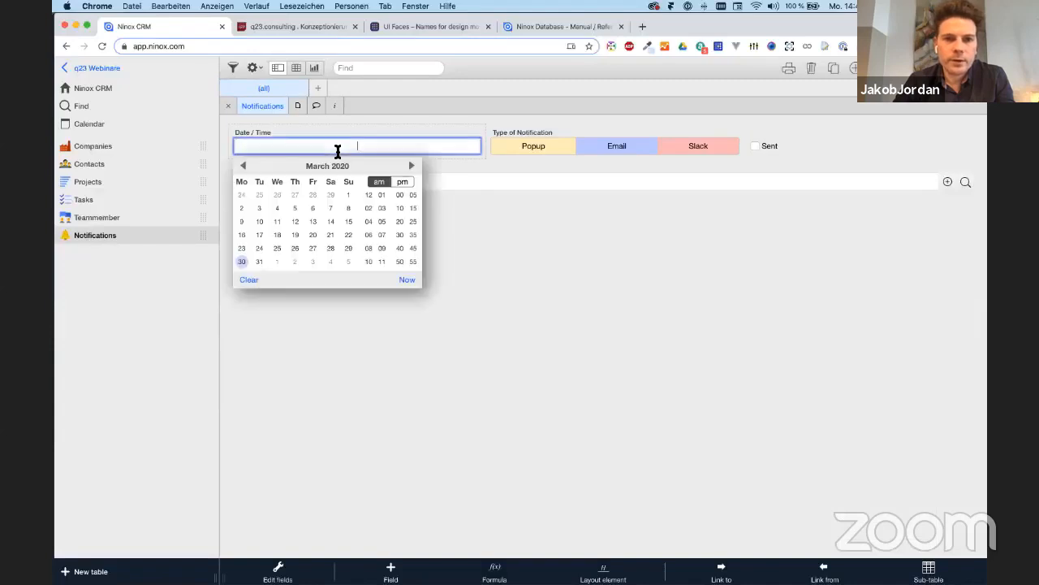
pyautogui.click(258, 260)
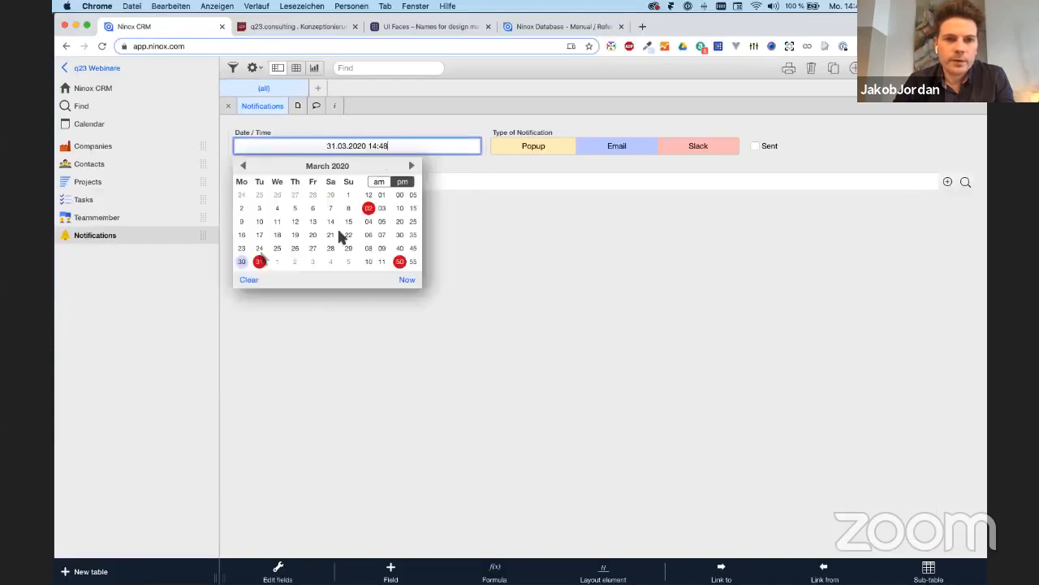
pyautogui.click(575, 350)
pyautogui.click(966, 180)
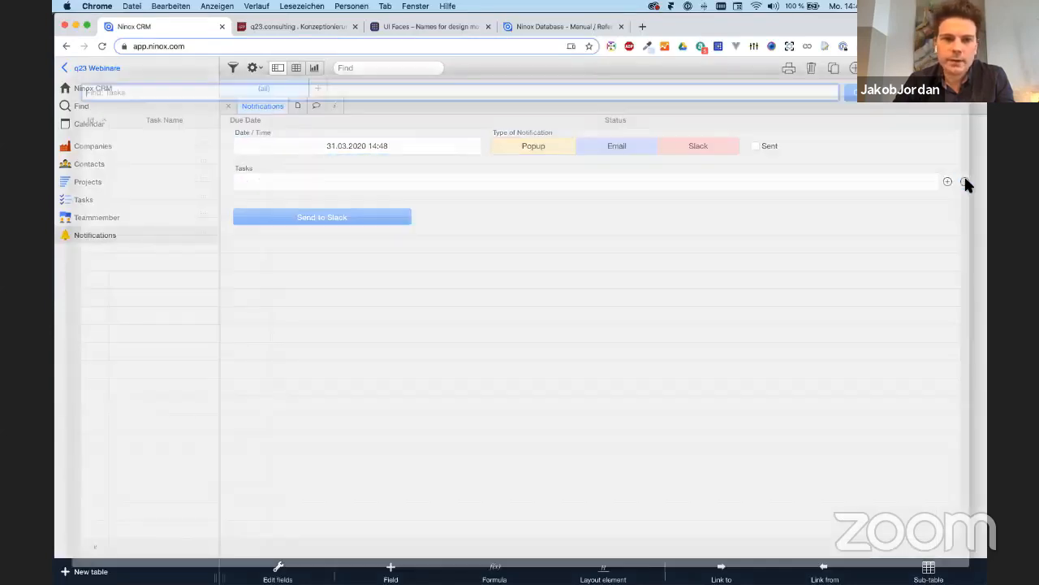
pyautogui.click(950, 104)
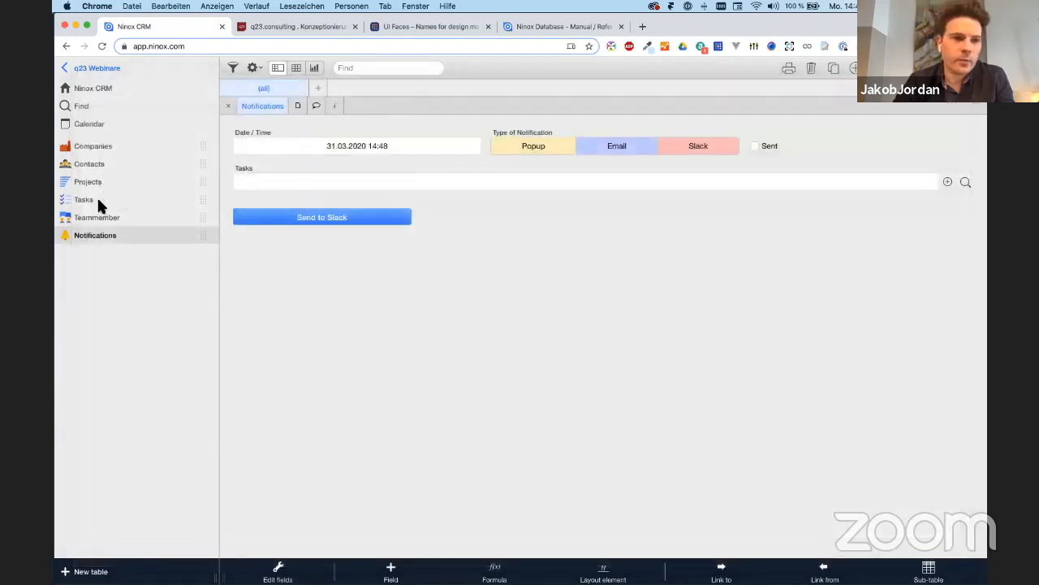
# Open the Slack notification of Task 1 from the Tasks table and send it to Slack
pyautogui.click(97, 195)
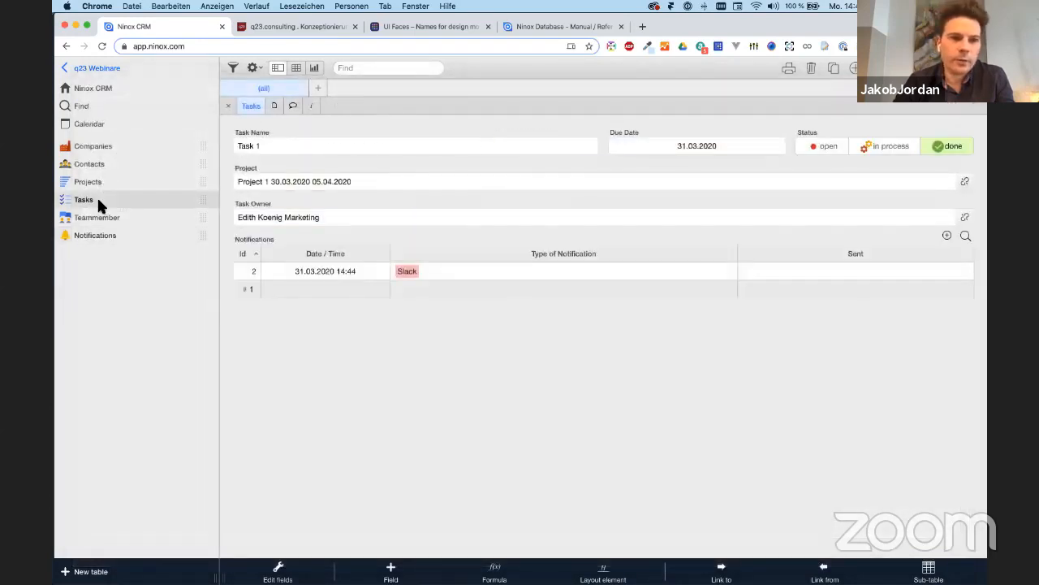
pyautogui.click(427, 271)
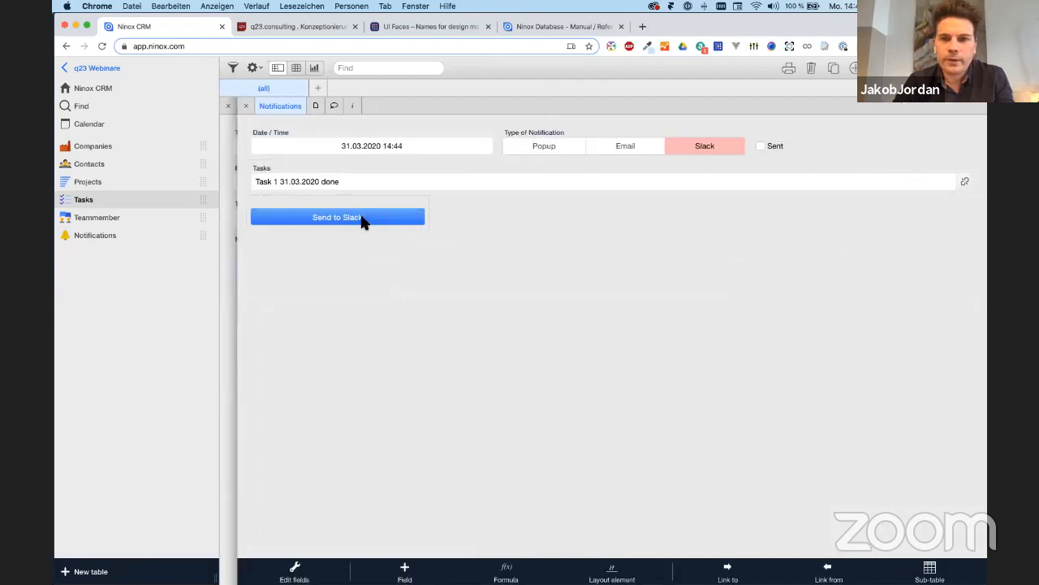
pyautogui.click(362, 219)
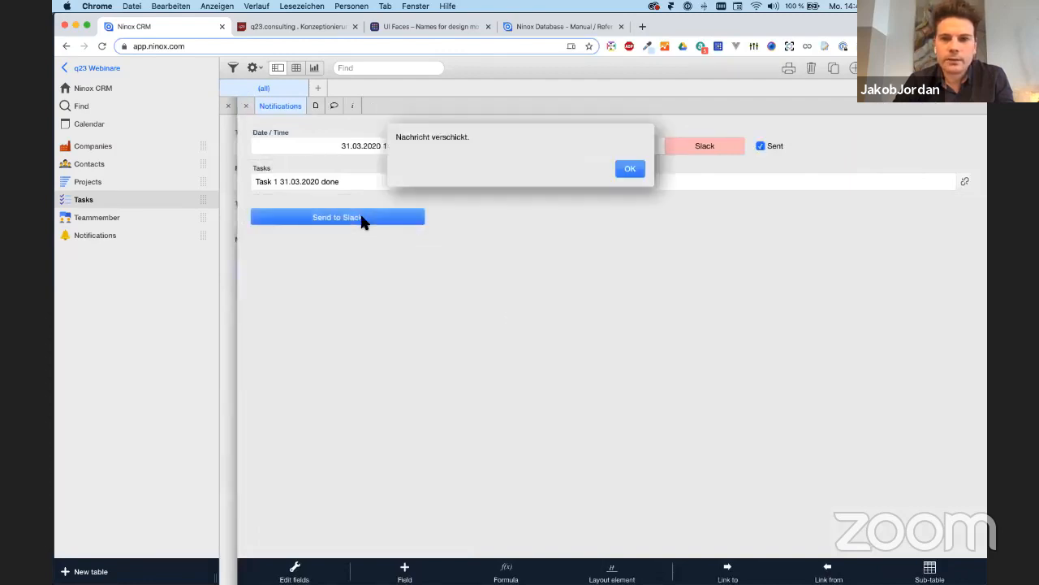
pyautogui.click(624, 169)
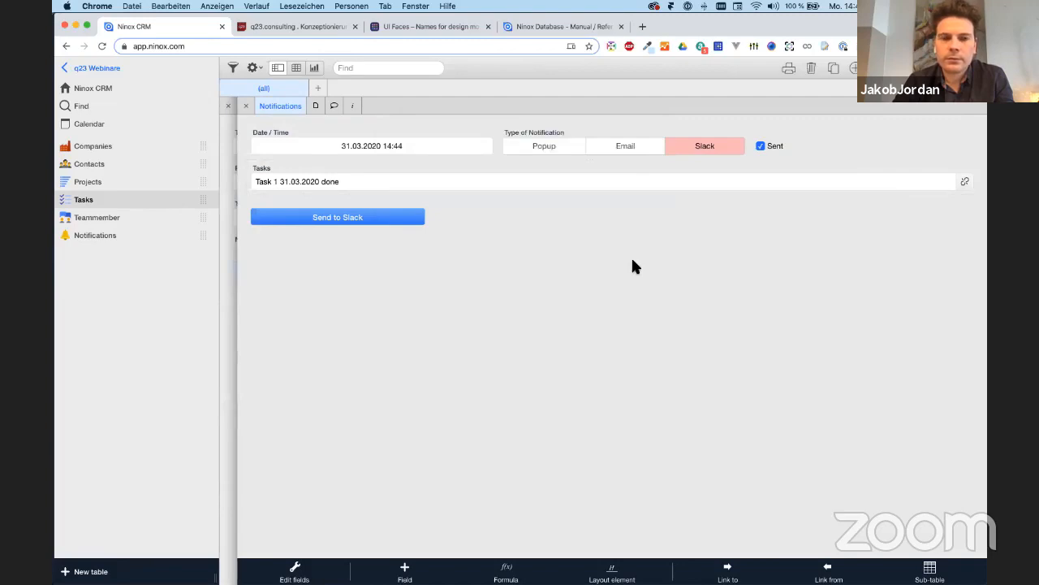
# Switch to Slack and check the ninox-webinar channel and the system notifications for the Task 1 reminder
pyautogui.hotkey('ctrl', 'Up')
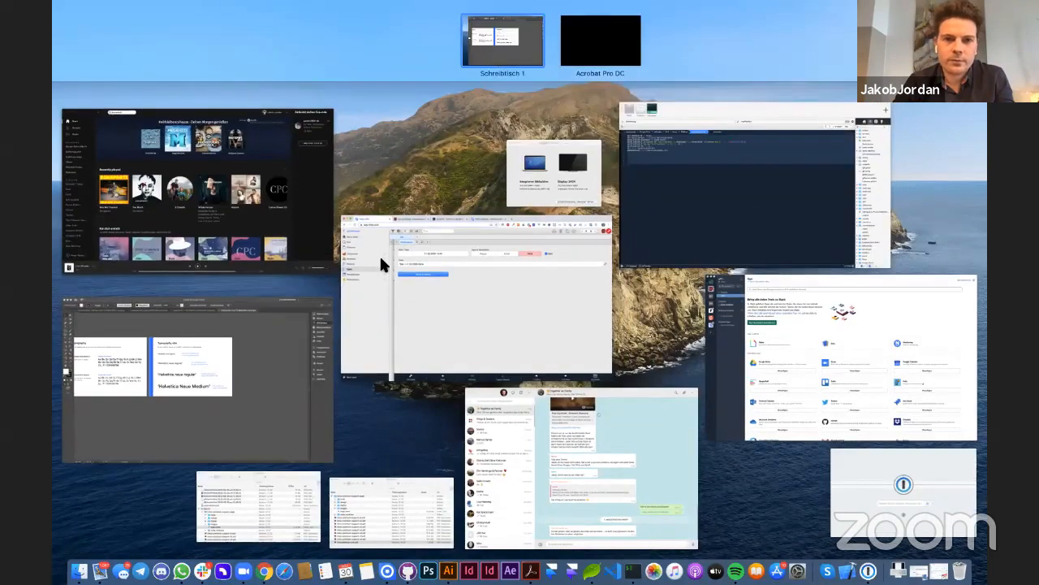
pyautogui.click(379, 254)
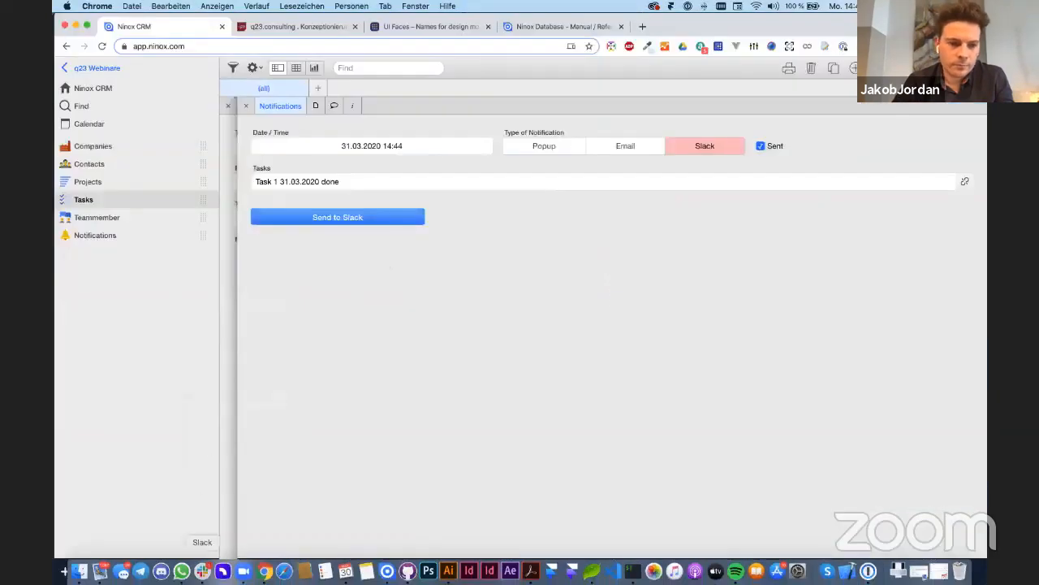
pyautogui.click(202, 570)
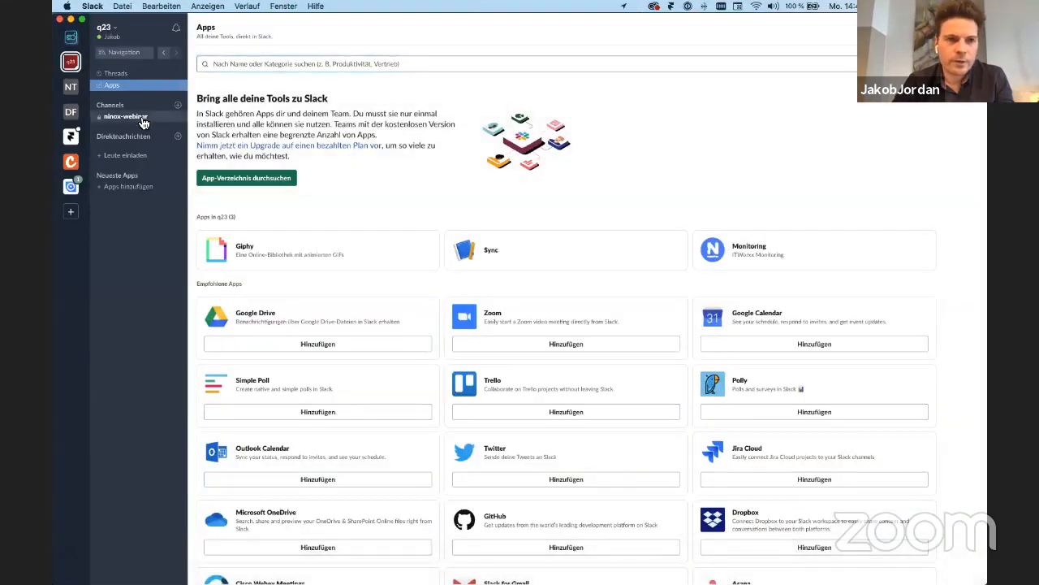
pyautogui.click(134, 116)
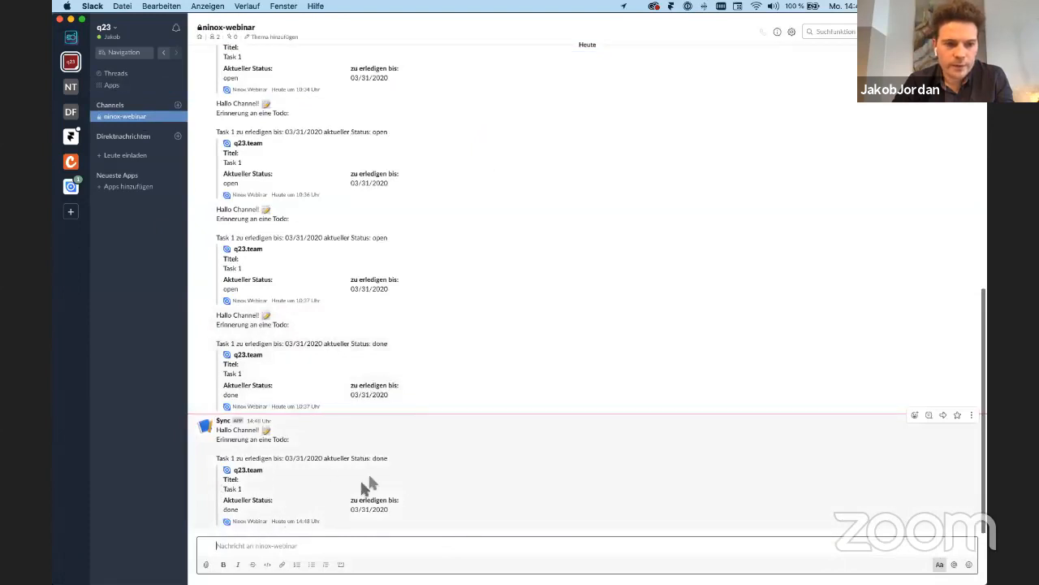
pyautogui.hscroll(5, 431, 368)
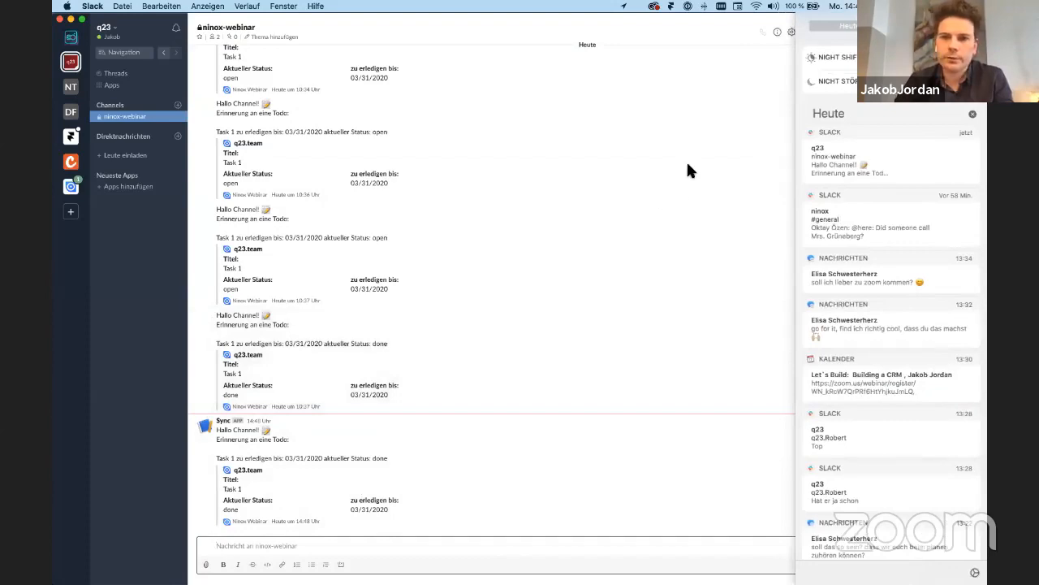
pyautogui.click(770, 30)
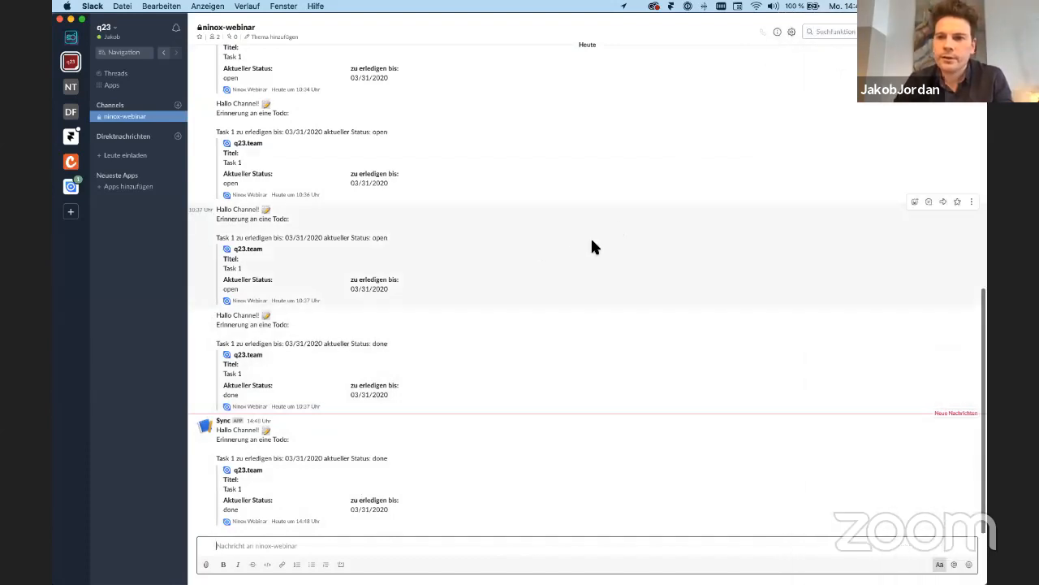
# Switch back to the Ninox CRM and send the Task 1 notification to Slack once more
pyautogui.hotkey('ctrl', 'Up')
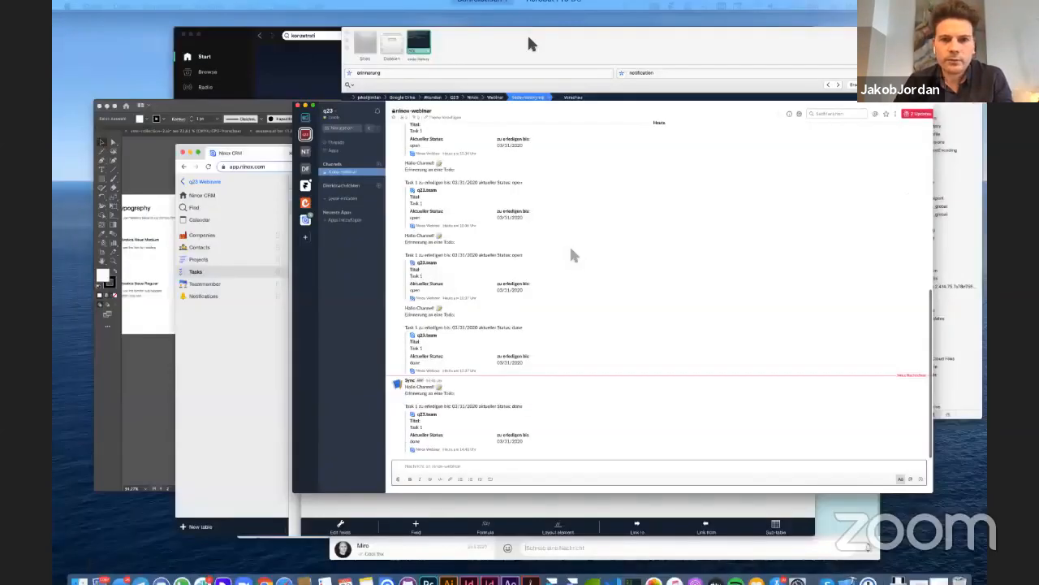
pyautogui.moveTo(553, 39)
pyautogui.click(593, 280)
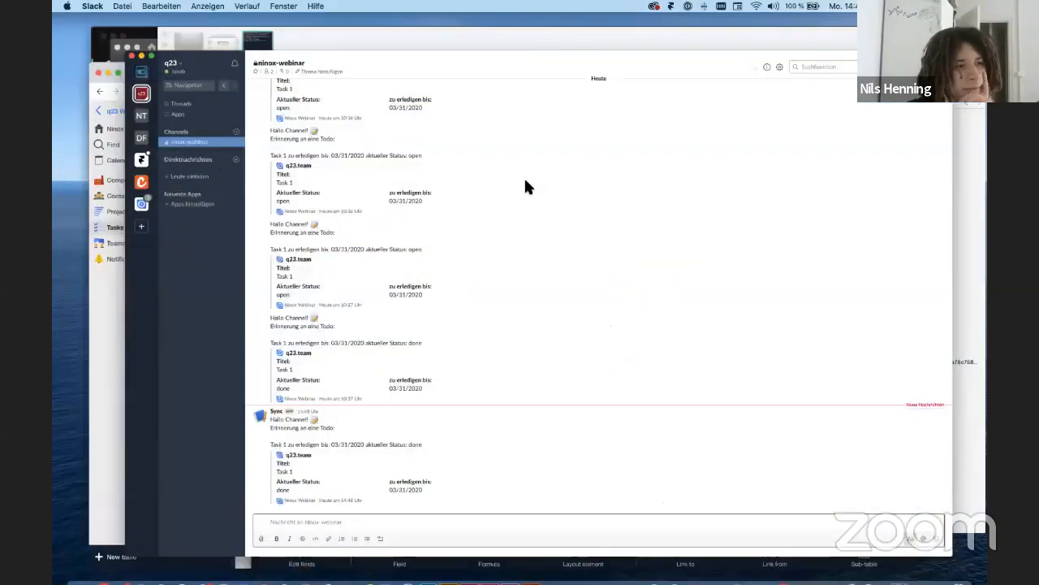
pyautogui.hotkey('ctrl', 'Up')
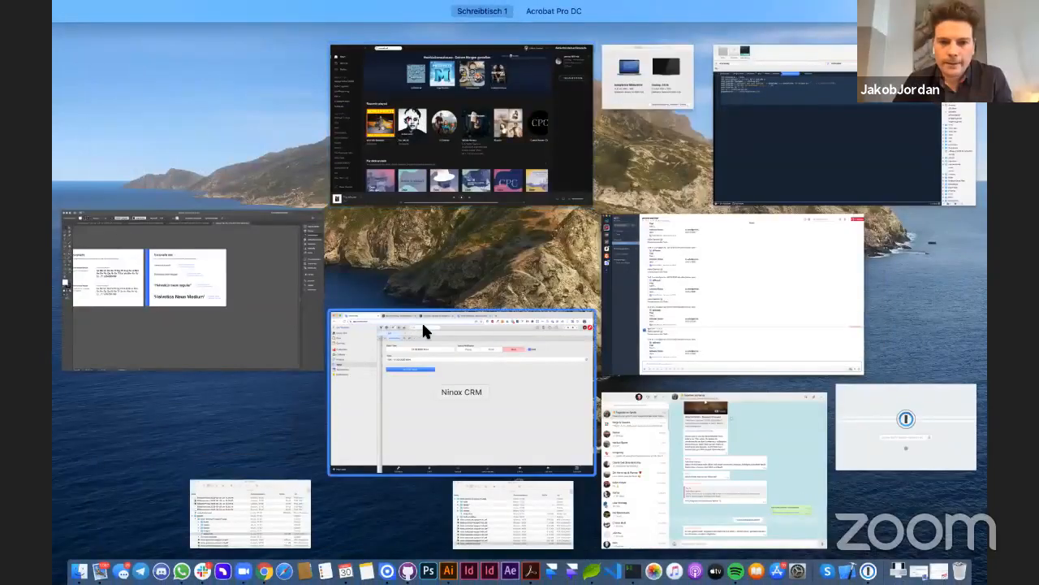
pyautogui.click(493, 310)
pyautogui.click(374, 221)
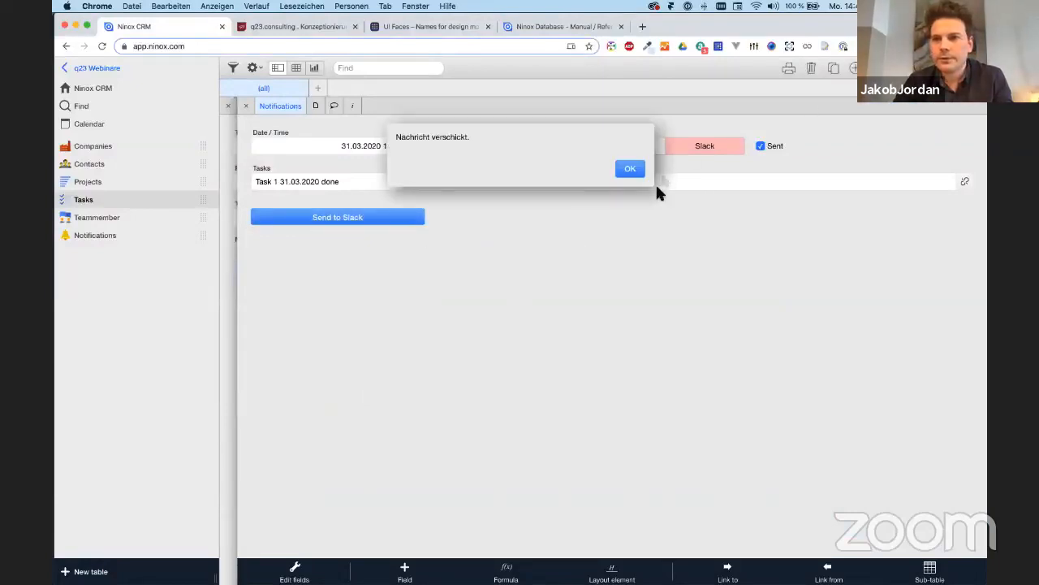
pyautogui.click(631, 169)
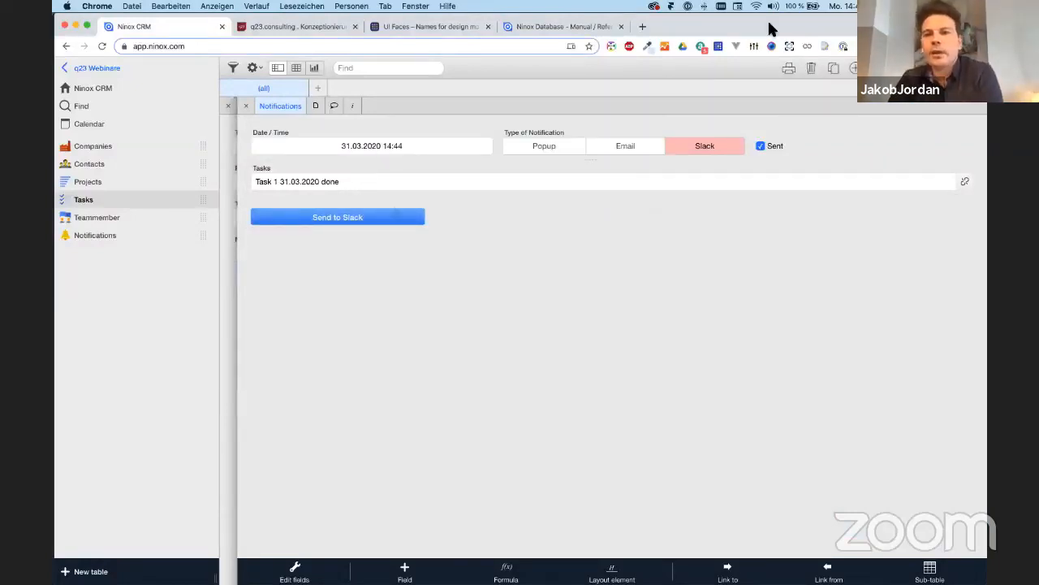
# Review the on-click script of the Send to Slack button and the notification's Date / Time picker
pyautogui.click(338, 216)
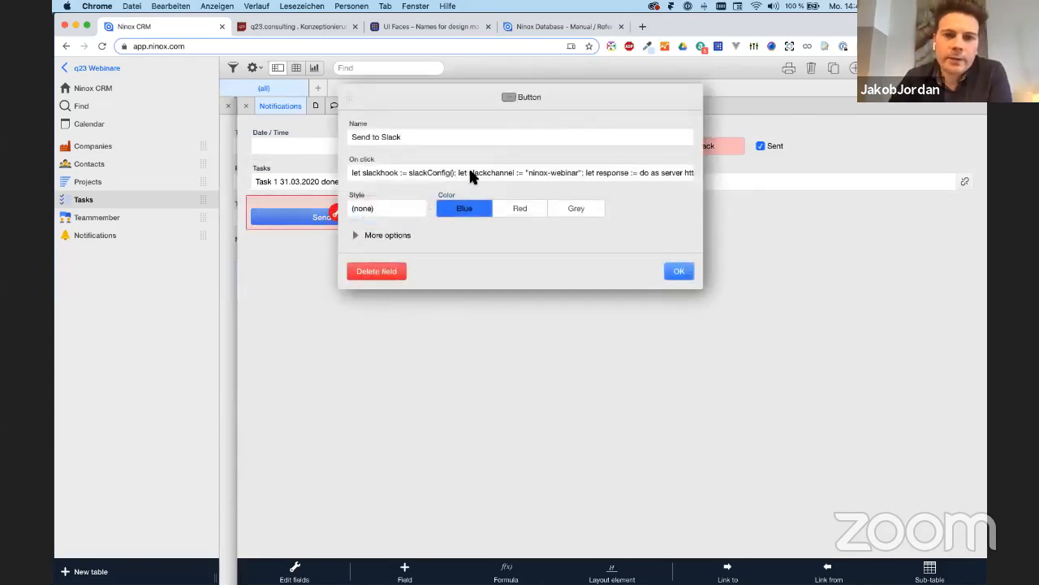
pyautogui.click(476, 173)
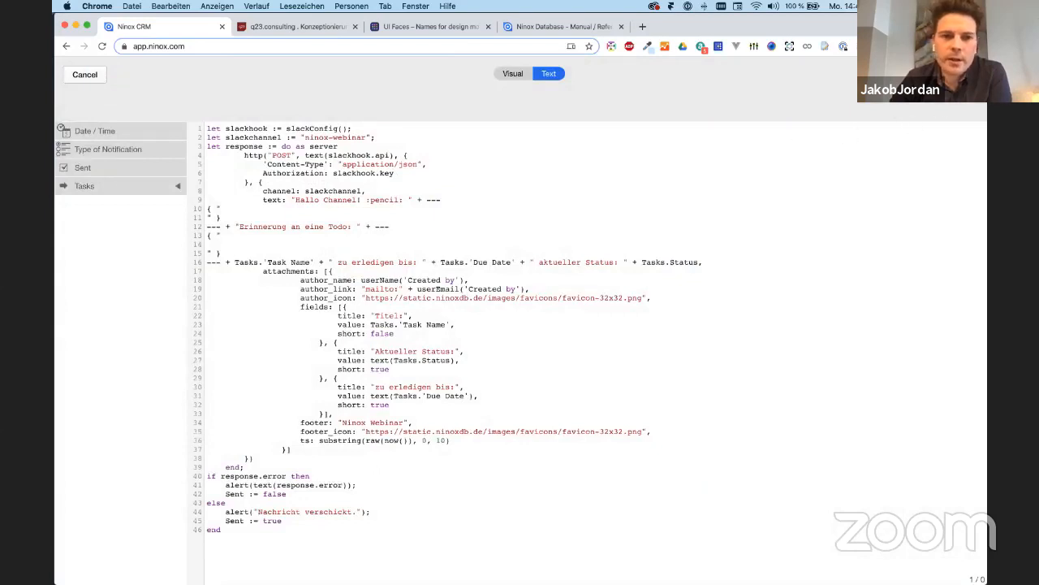
pyautogui.click(960, 74)
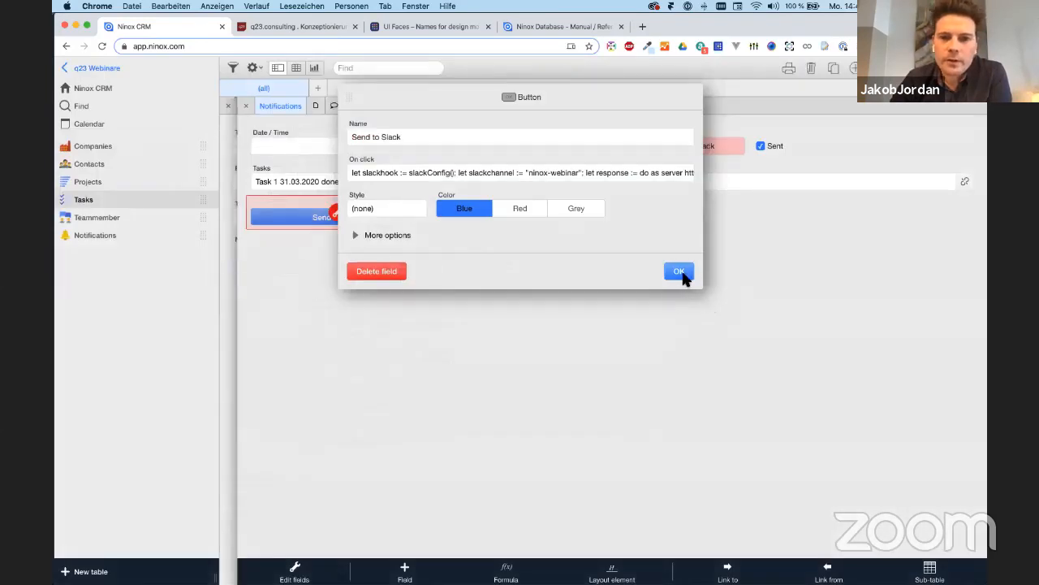
pyautogui.click(684, 273)
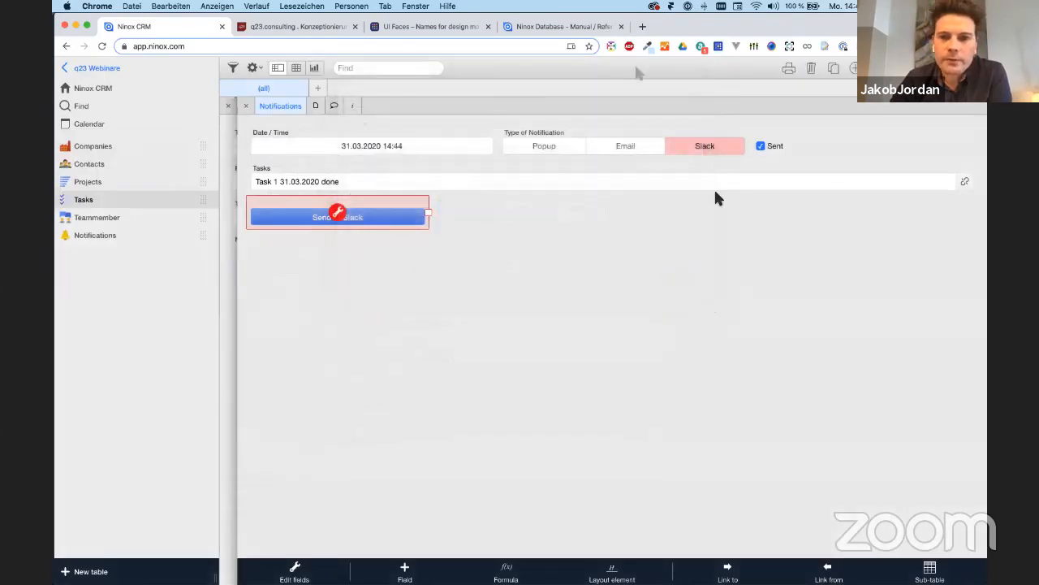
pyautogui.click(365, 145)
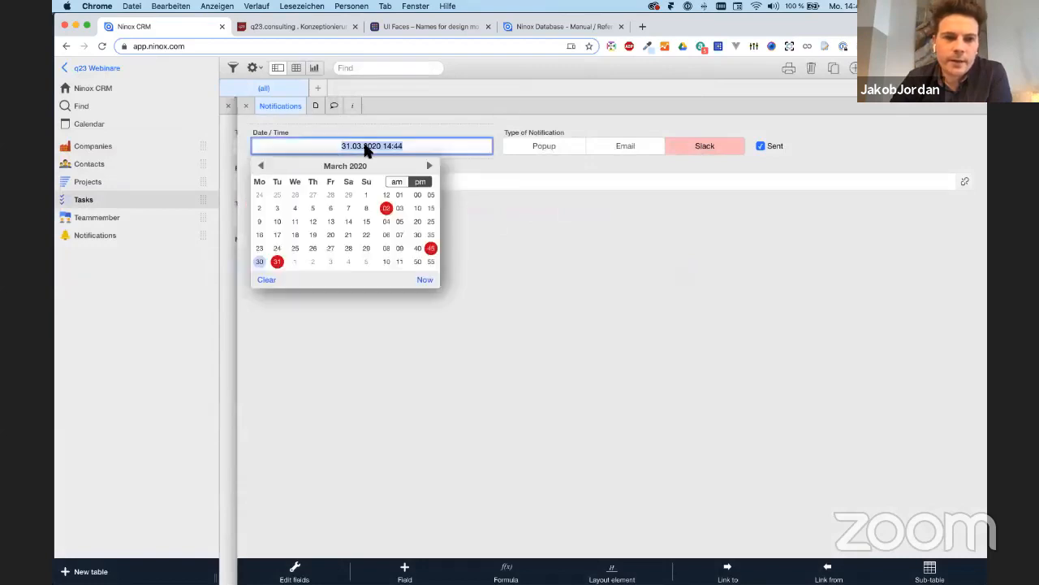
pyautogui.click(543, 325)
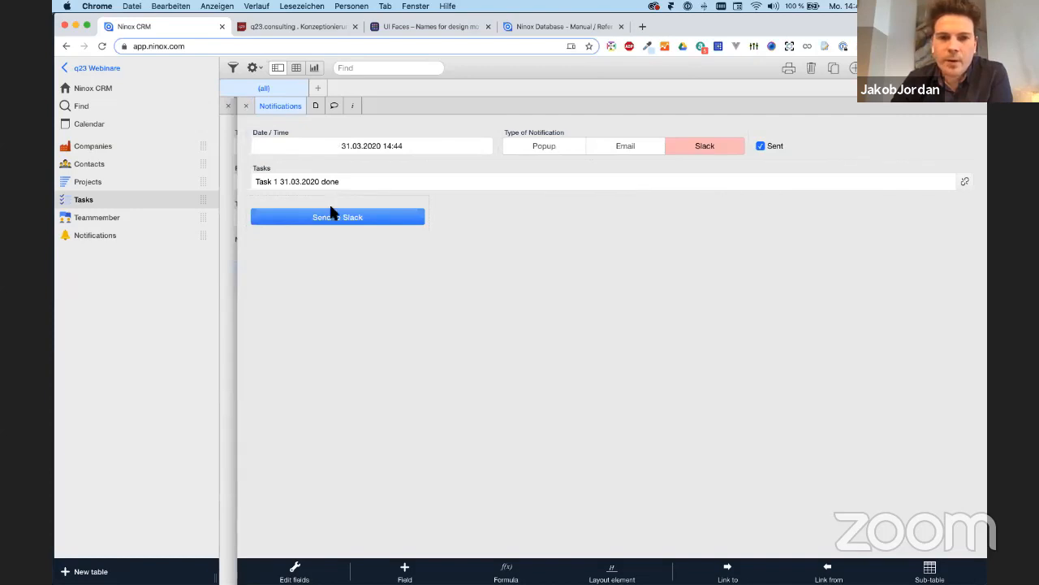
# Try the Slack message script as the Trigger after update of the Status field in Tasks
pyautogui.click(242, 106)
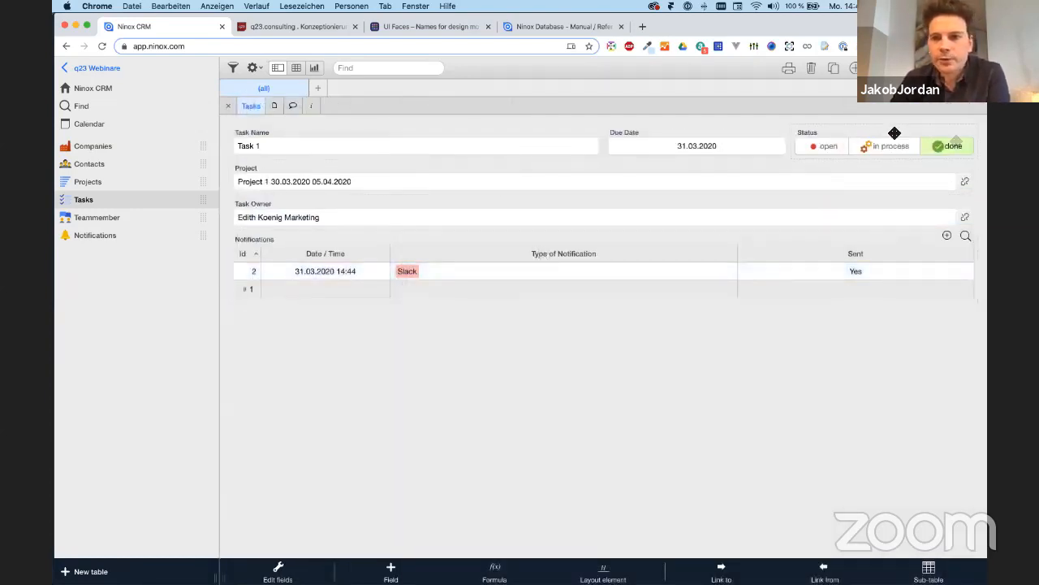
pyautogui.click(829, 134)
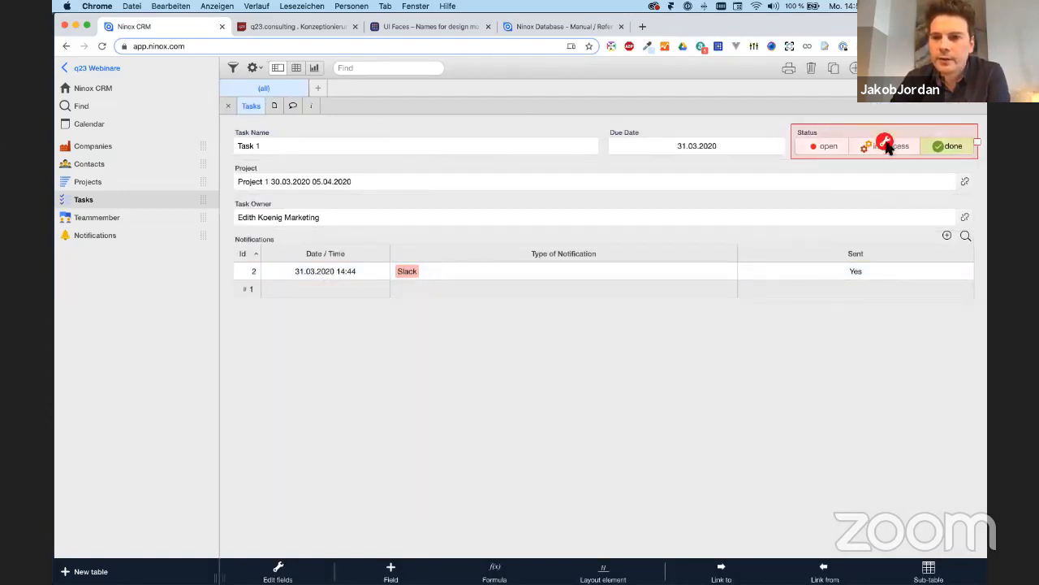
pyautogui.click(885, 144)
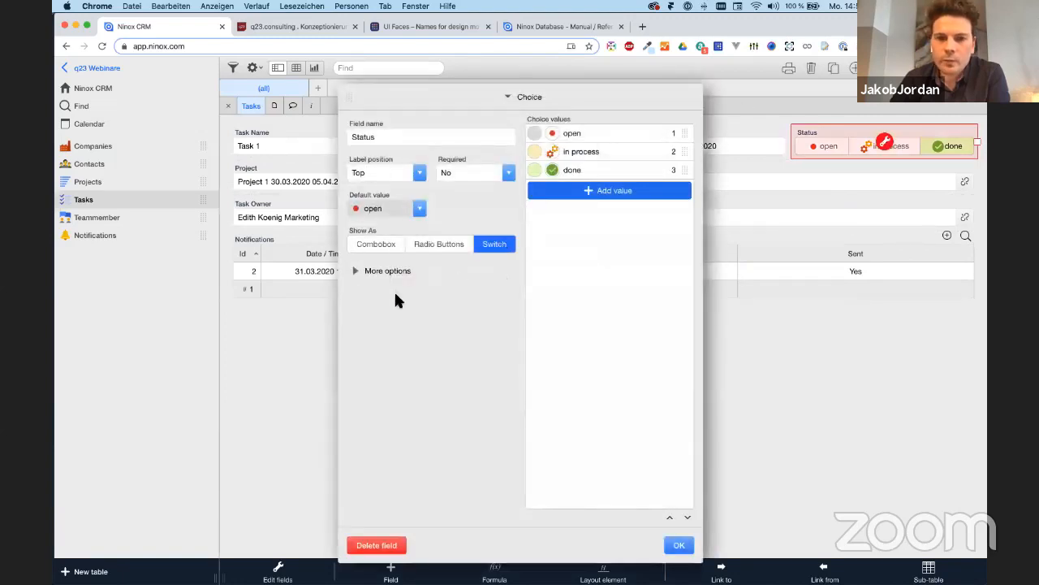
pyautogui.click(361, 270)
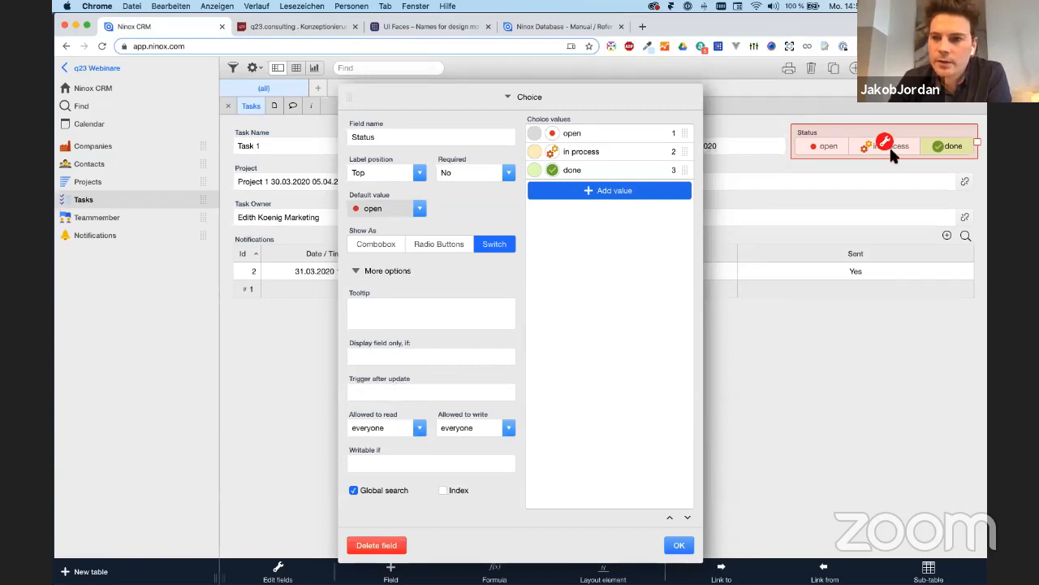
pyautogui.click(409, 392)
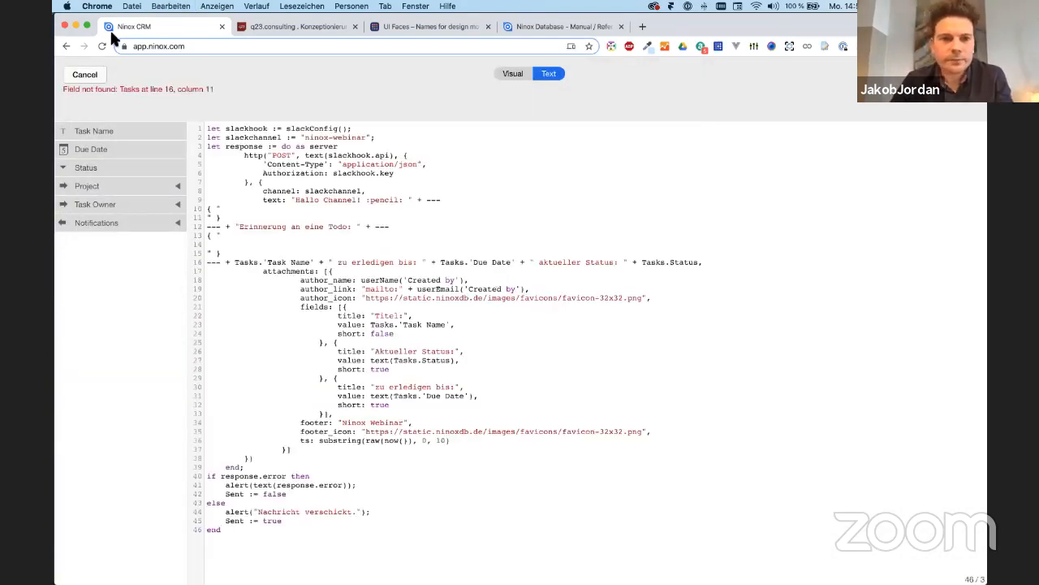
pyautogui.click(84, 75)
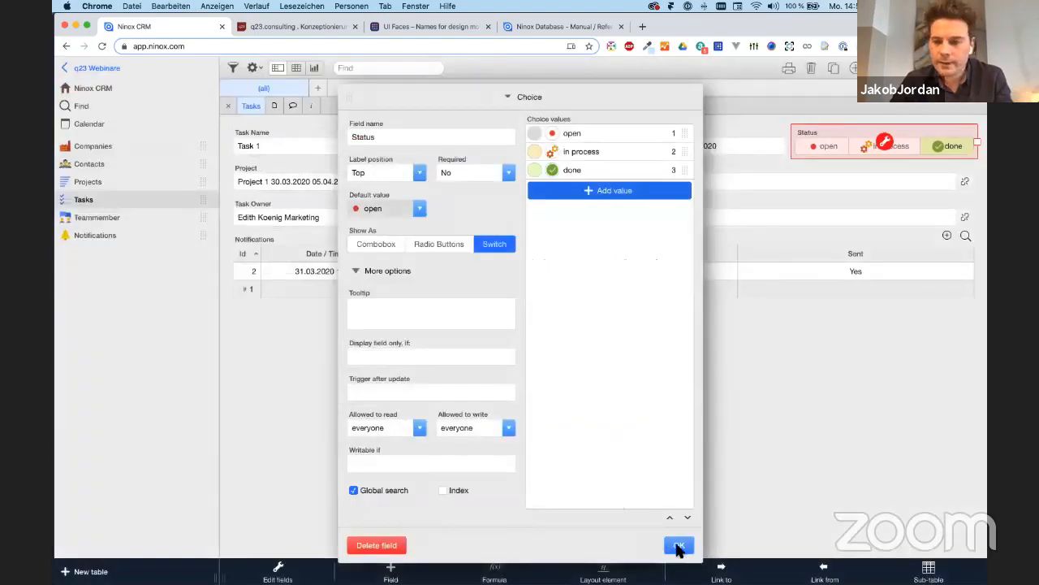
# Close the settings of the Status field in Tasks
pyautogui.click(678, 547)
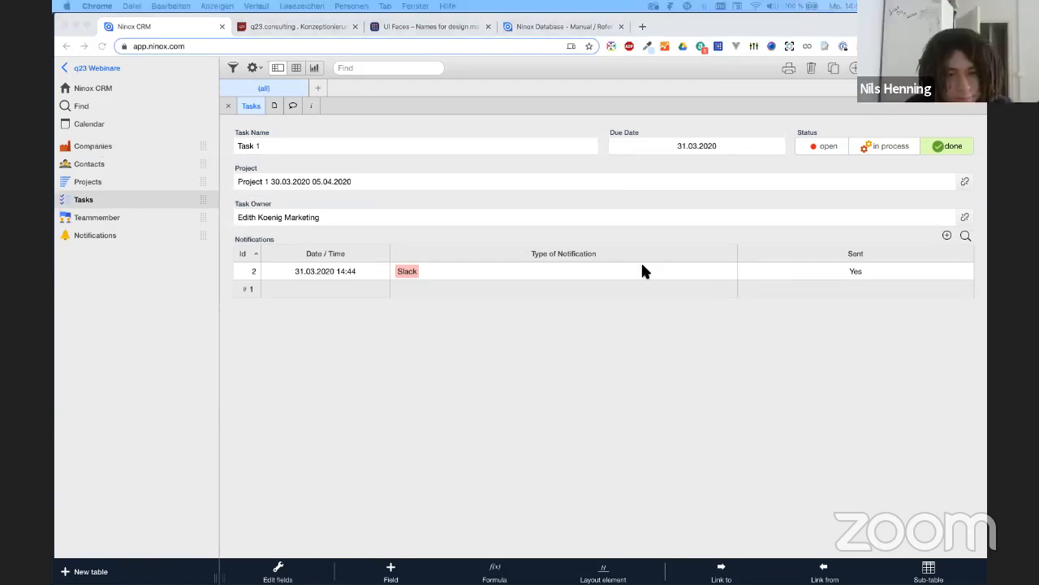
pyautogui.hotkey('ctrl', 'Up')
pyautogui.moveTo(547, 23)
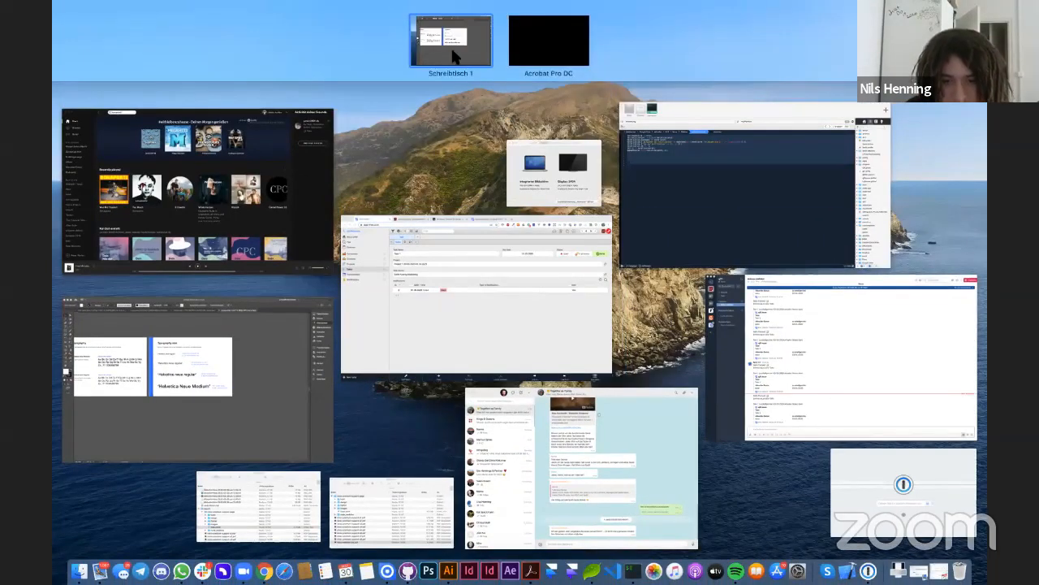
pyautogui.click(453, 55)
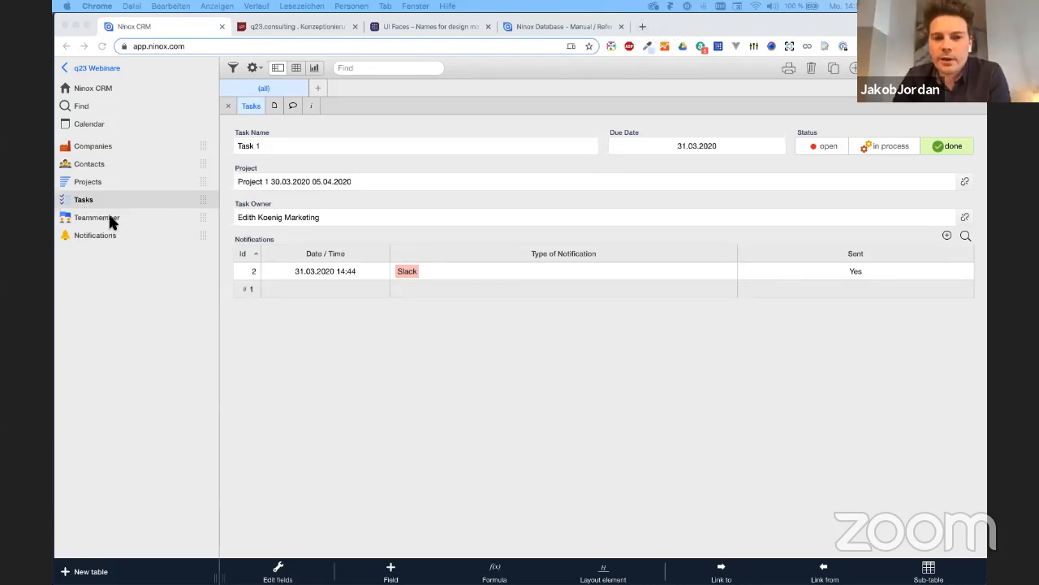
# Open Task 1's Slack notification and review the full on-click script of its Send to Slack button
pyautogui.click(406, 273)
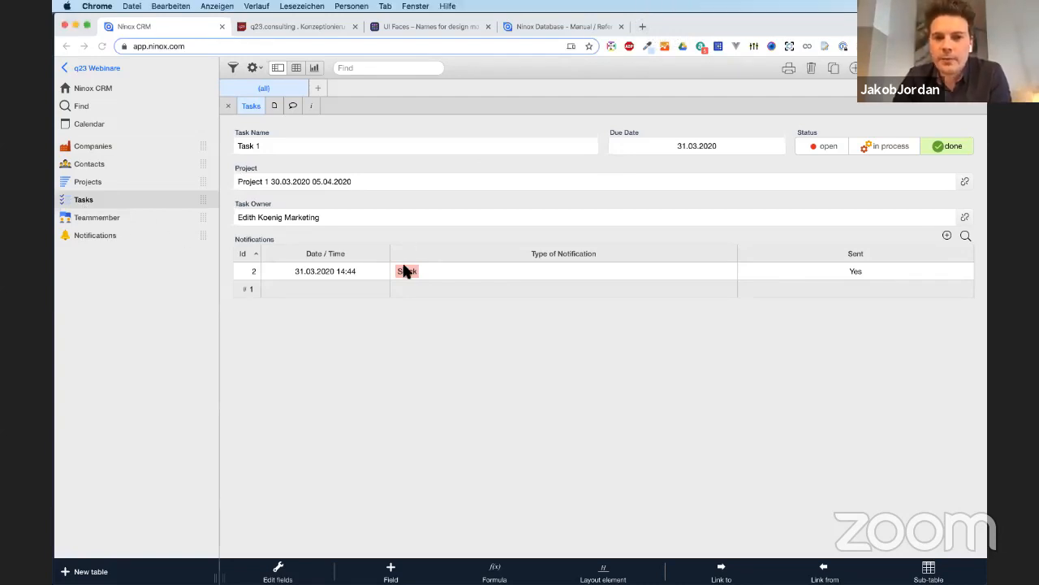
pyautogui.click(457, 269)
pyautogui.click(337, 213)
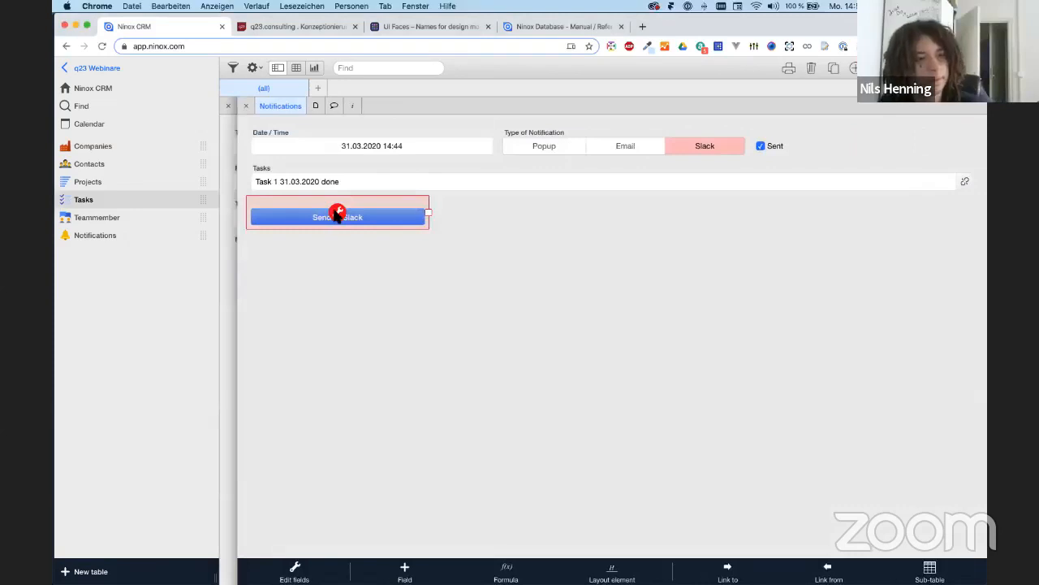
pyautogui.doubleClick(337, 215)
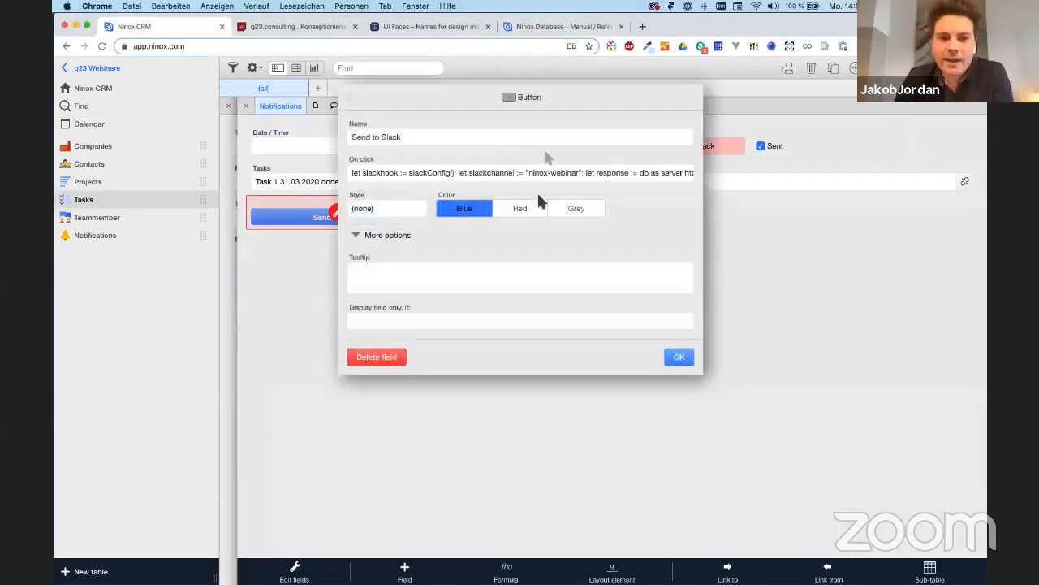
pyautogui.click(503, 170)
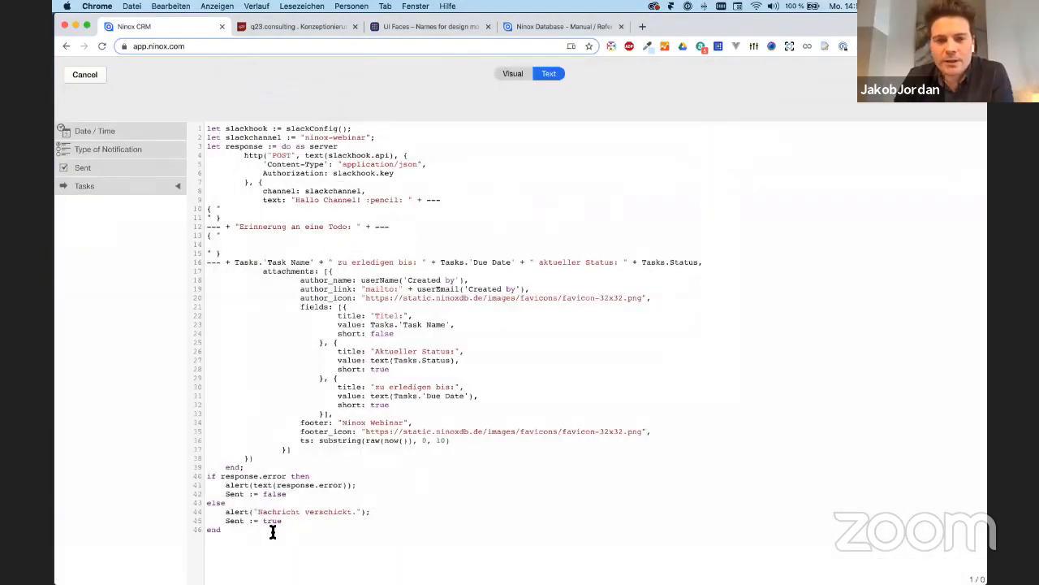
pyautogui.moveTo(272, 530); pyautogui.dragTo(177, 108)
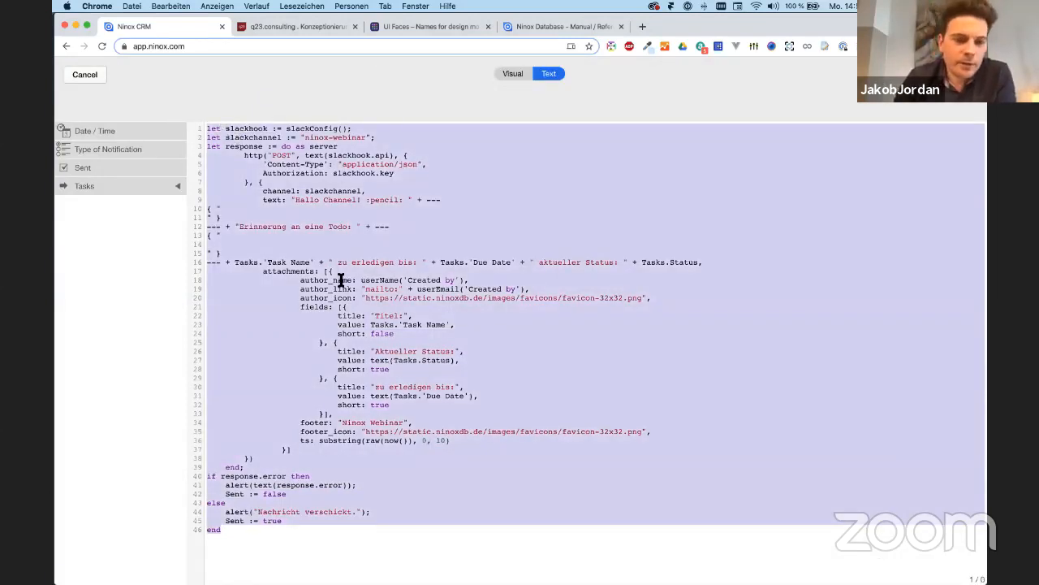
pyautogui.click(227, 529)
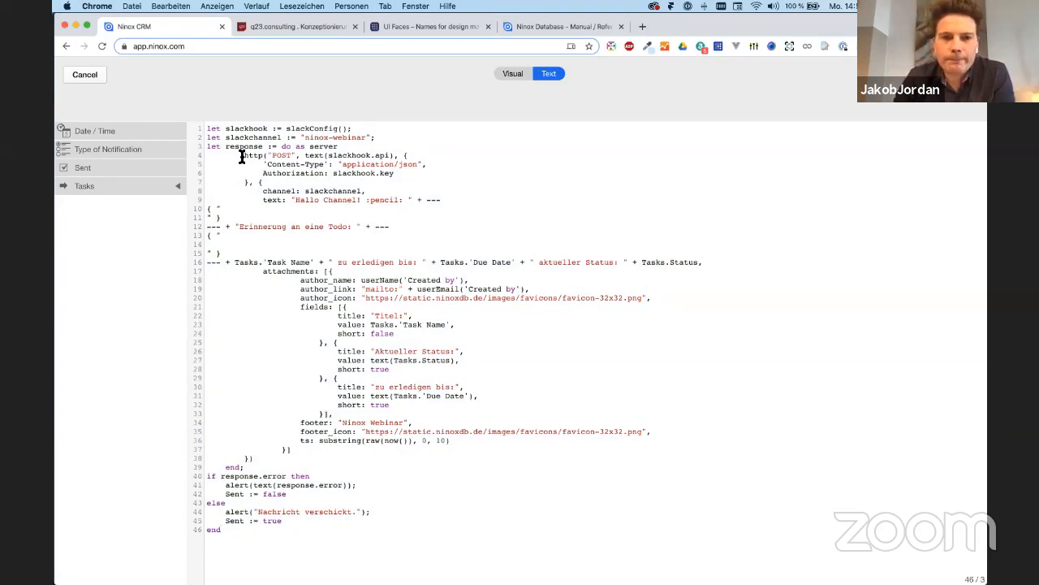
# Examine the script's http POST call and its slackhook.key authorization, and close the Send to Slack button's settings
pyautogui.moveTo(242, 155); pyautogui.dragTo(250, 180)
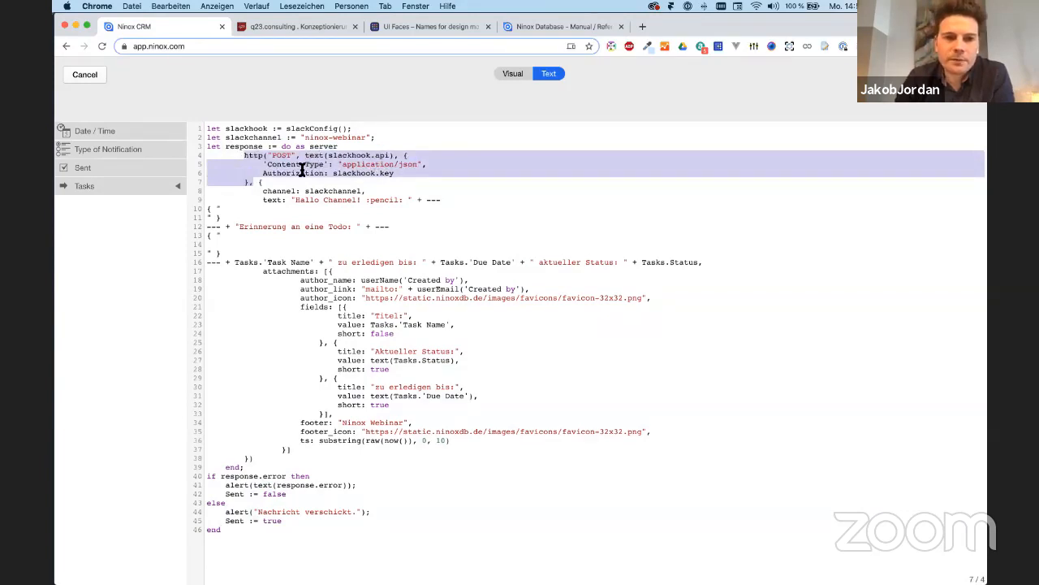
pyautogui.click(280, 156)
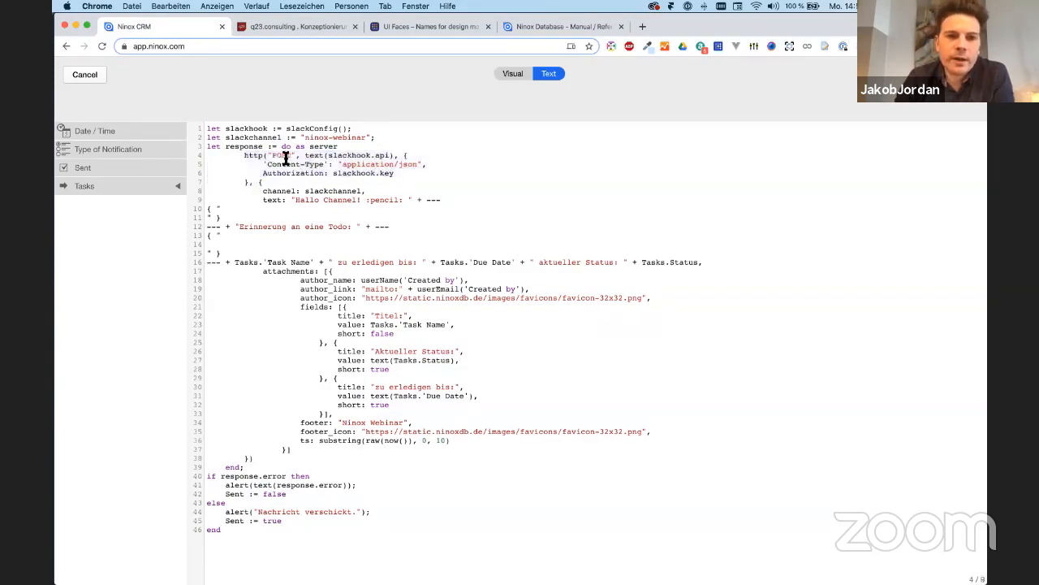
pyautogui.doubleClick(280, 155)
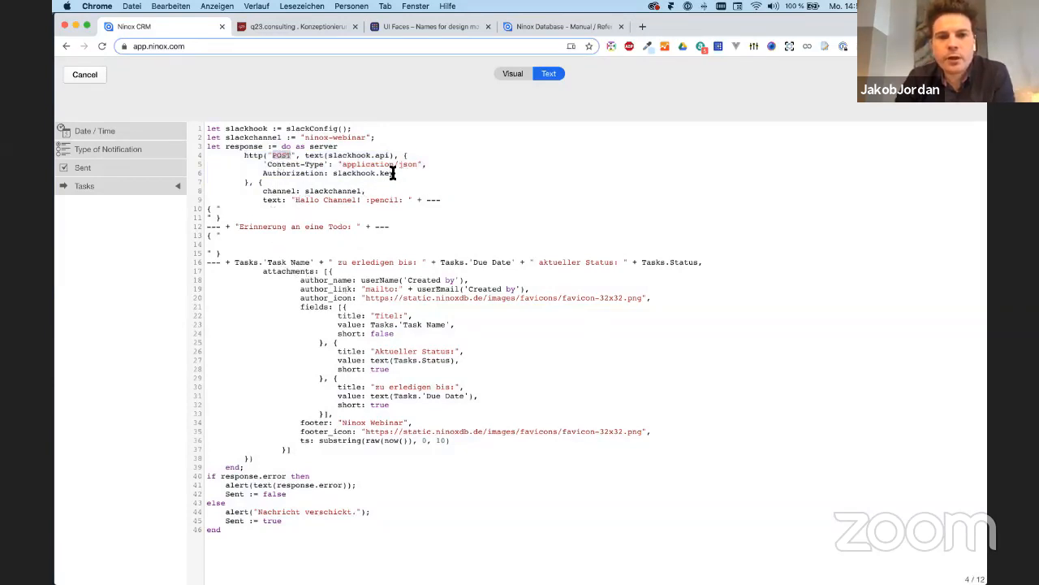
pyautogui.moveTo(393, 179); pyautogui.dragTo(332, 175)
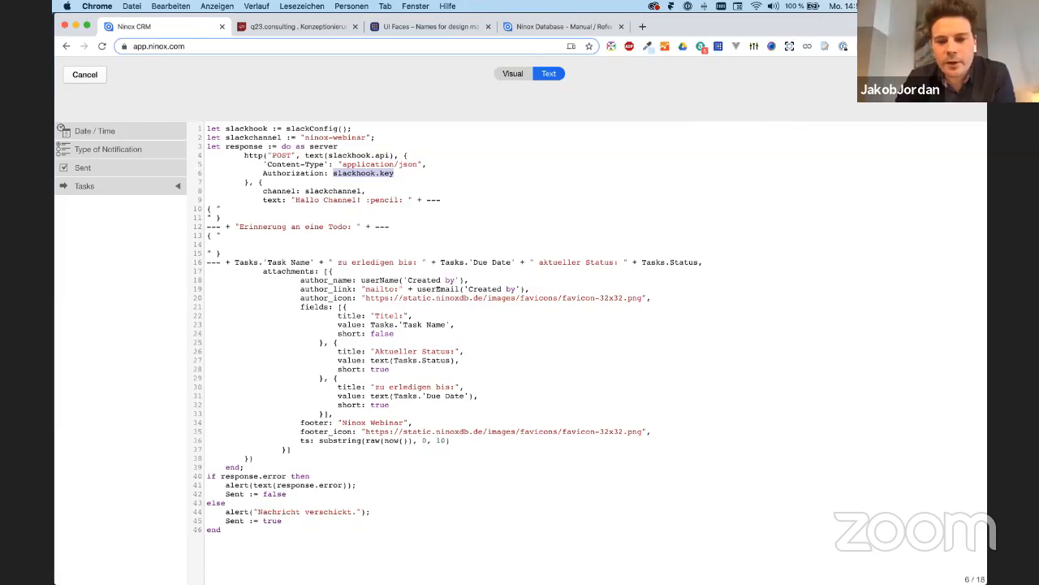
pyautogui.click(958, 74)
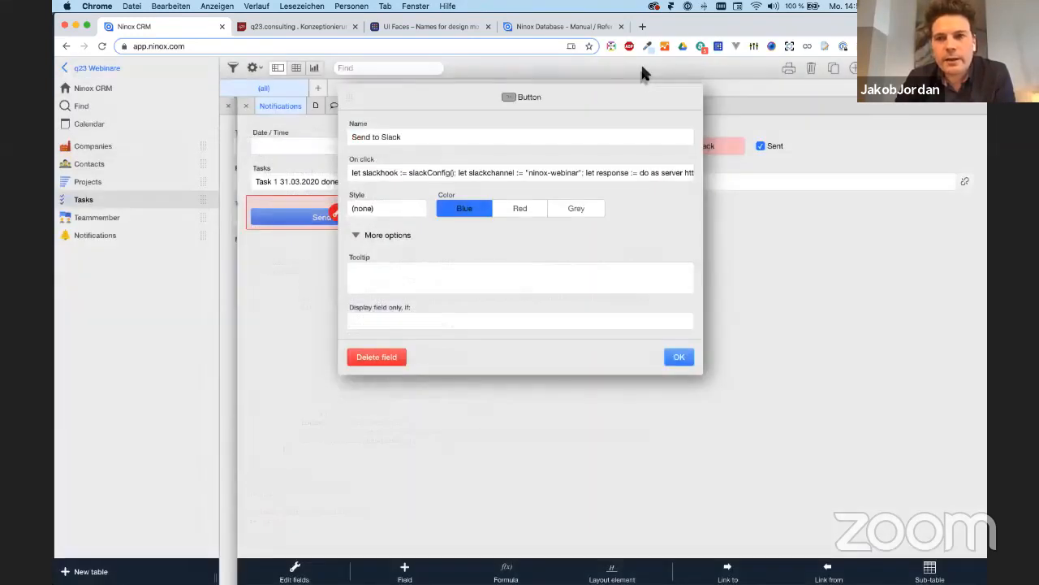
pyautogui.click(678, 358)
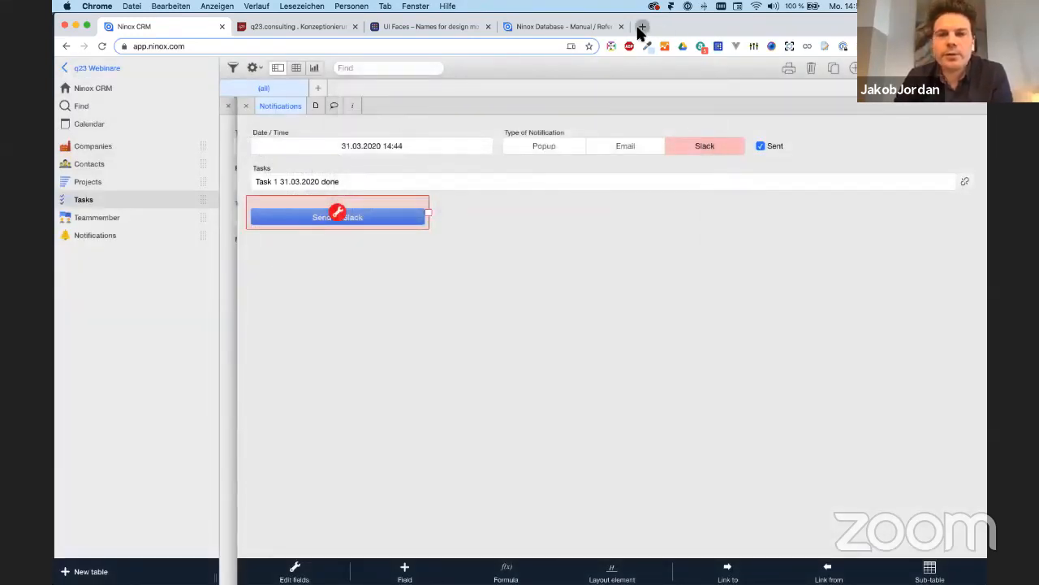
# Open zapier.com/apps/integrations in a new browser tab, select the Ninox app and browse its popular Zaps
pyautogui.click(642, 27)
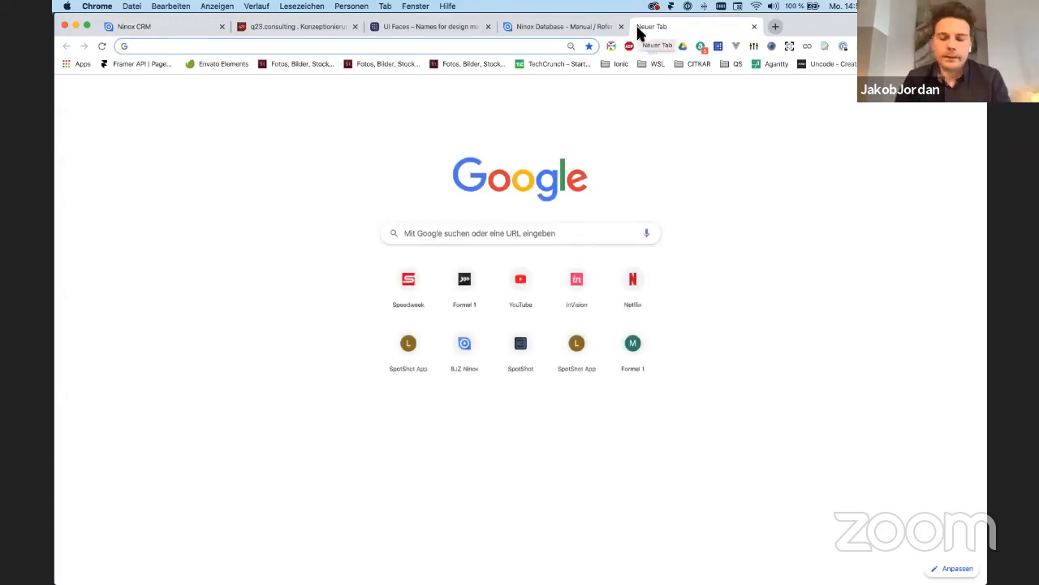
pyautogui.write('zapier.com/apps/integrations')
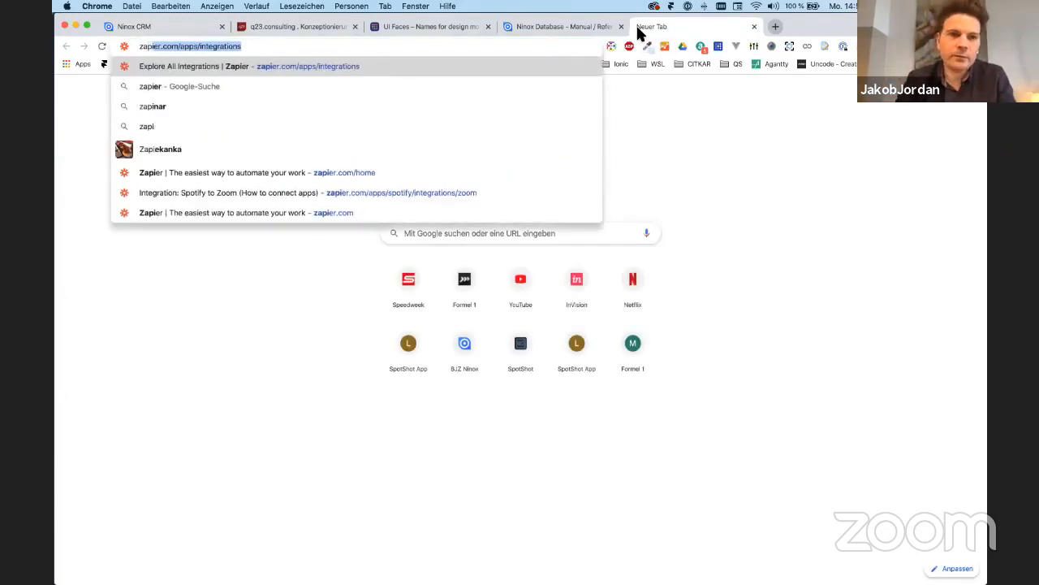
pyautogui.press('Return')
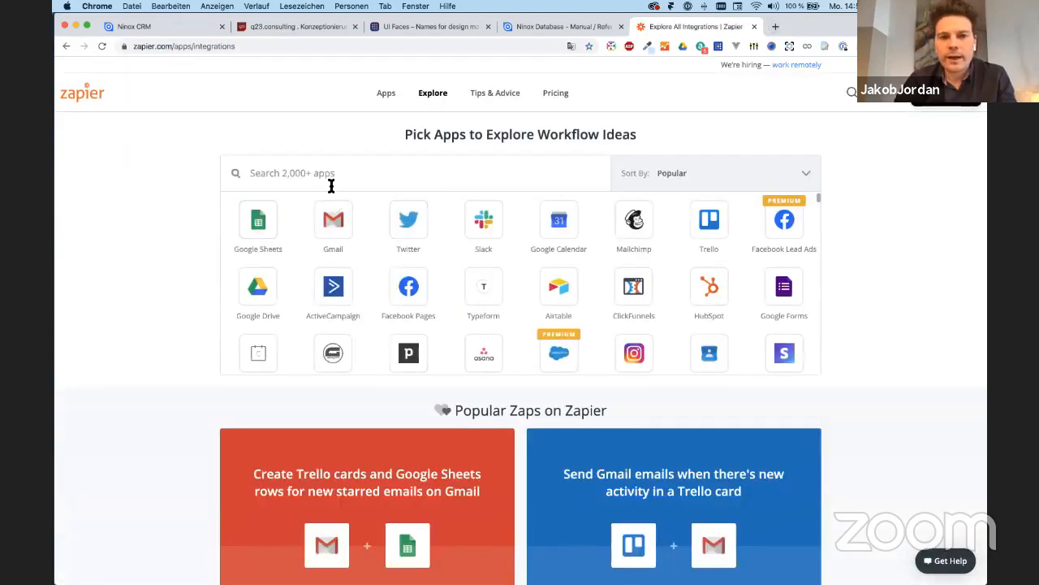
pyautogui.write('ninox')
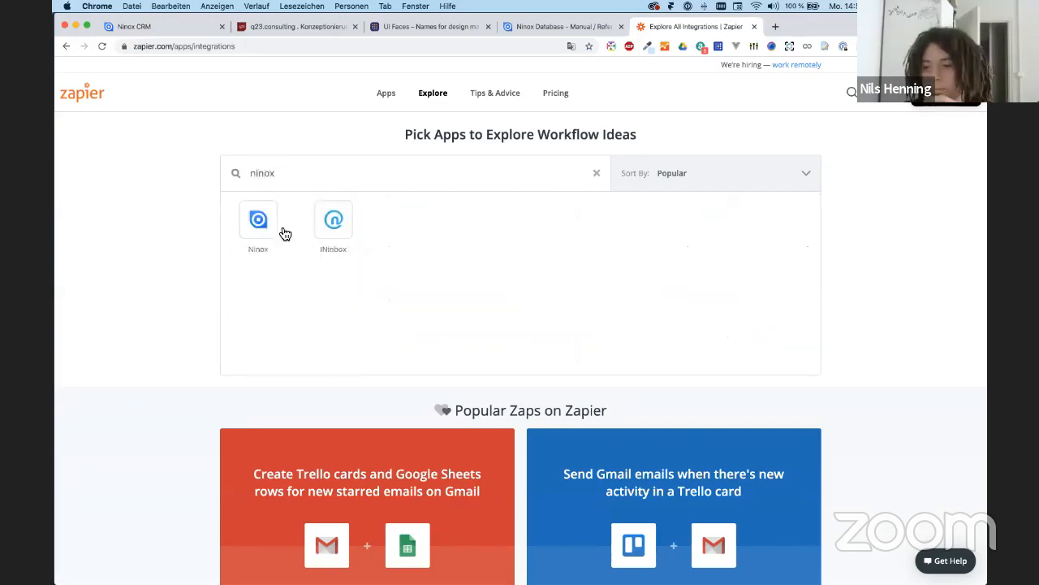
pyautogui.click(249, 233)
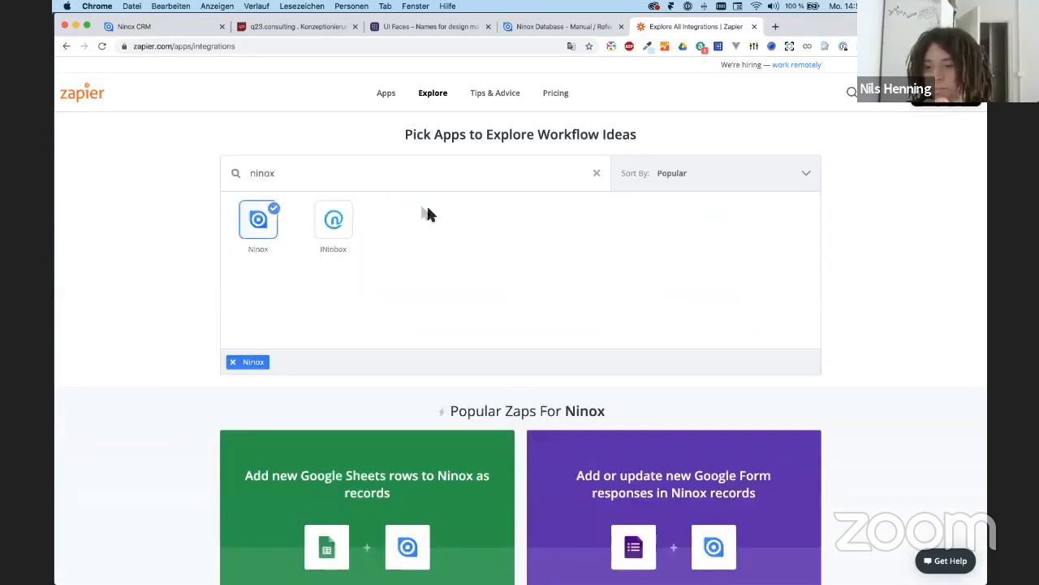
pyautogui.scroll(-10, 484, 224)
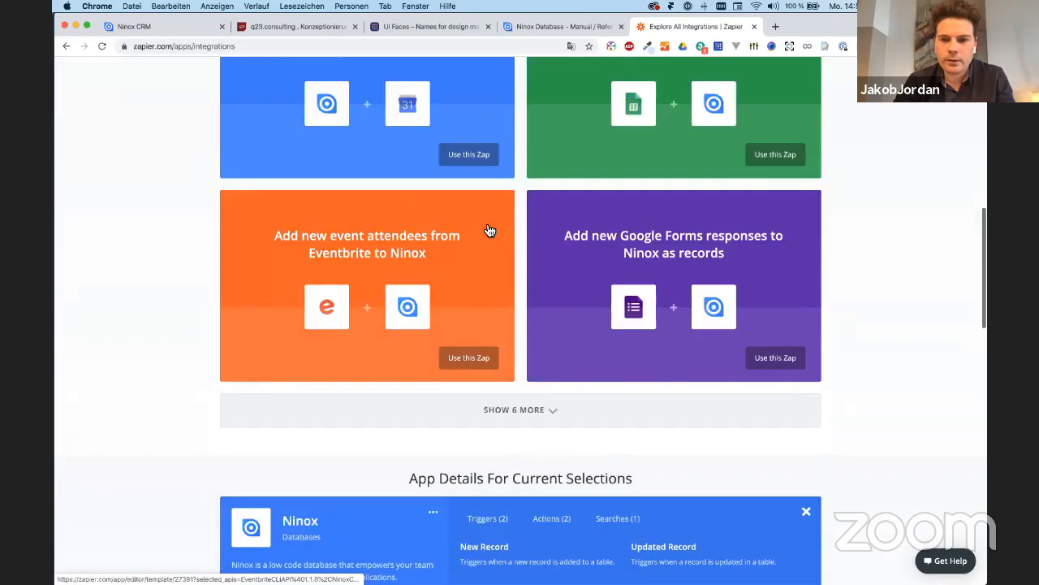
pyautogui.scroll(10, 371, 257)
# Add Slack to the selected apps and open the Zap that sends a Slack channel notification about updated Ninox records
pyautogui.doubleClick(320, 192)
pyautogui.write('s')
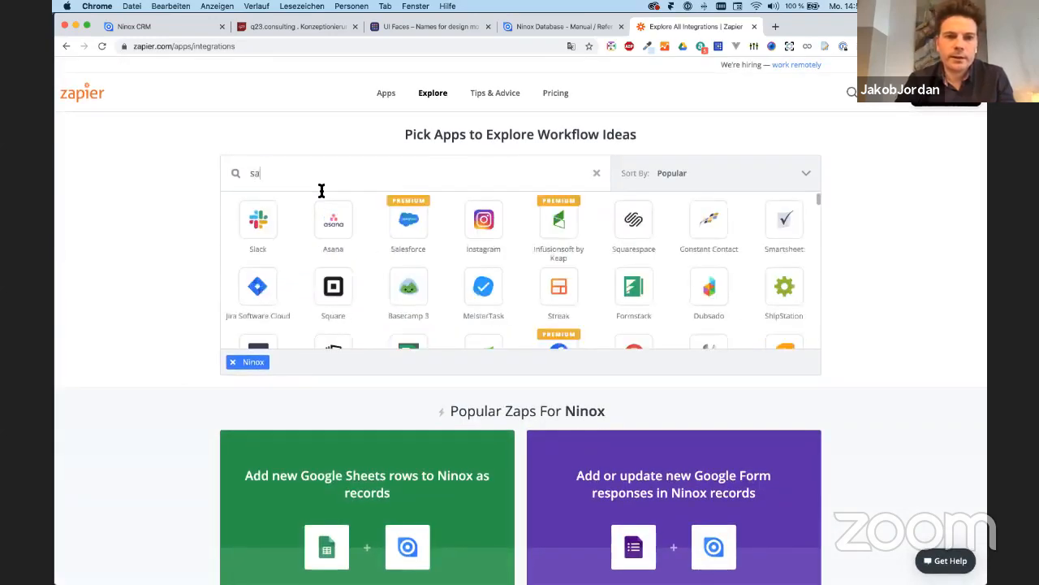
pyautogui.write('la')
pyautogui.click(244, 217)
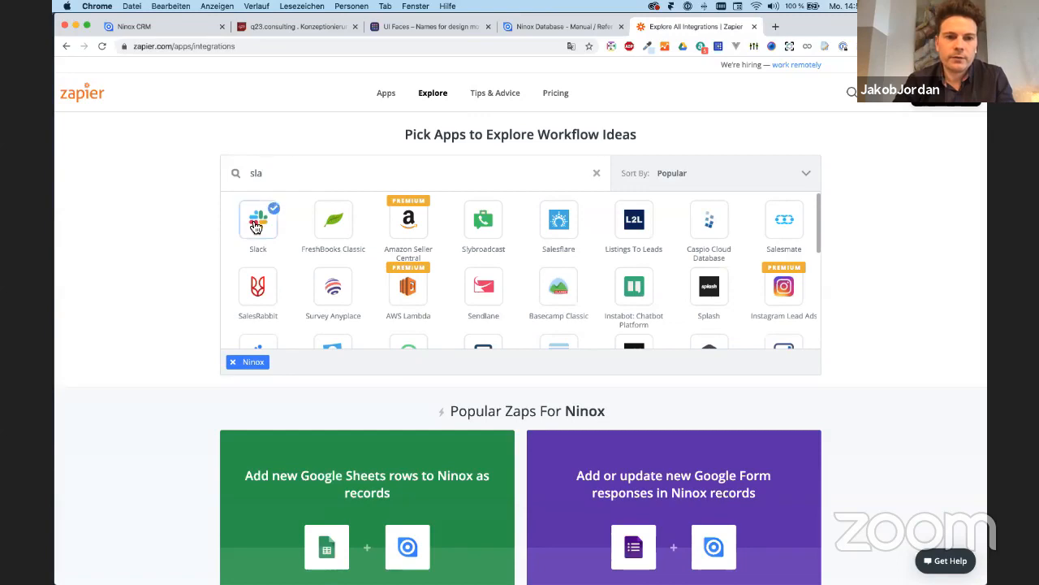
pyautogui.scroll(-3, 650, 321)
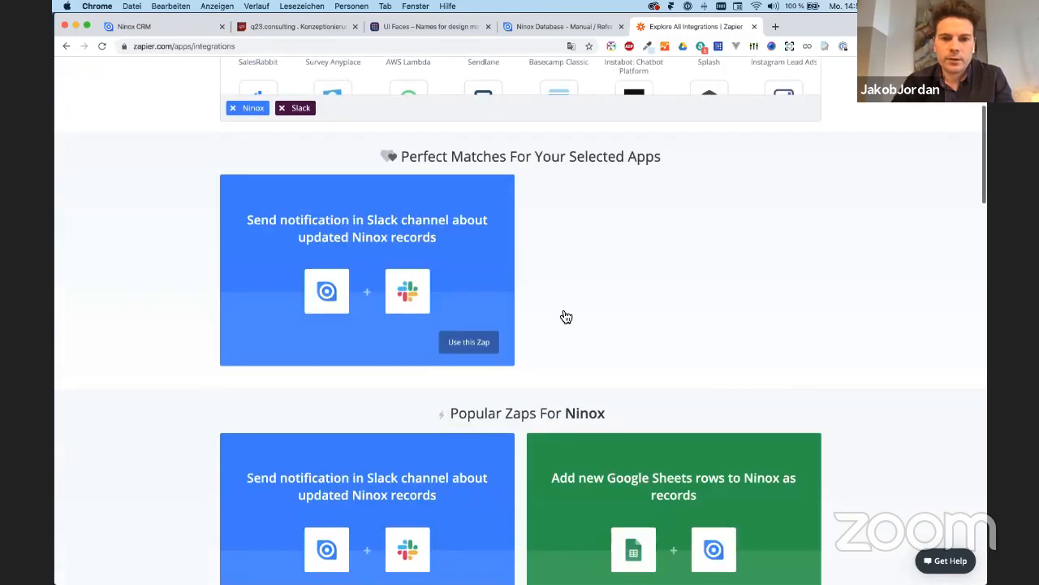
pyautogui.click(382, 306)
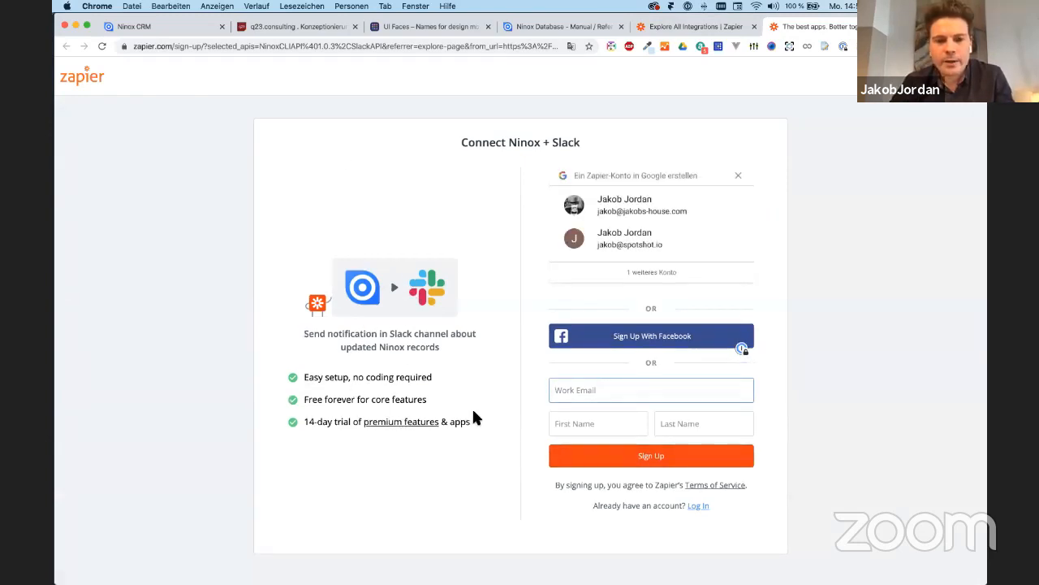
# Examine the 14-day trial of premium features offered on the Connect Ninox + Slack sign-up page
pyautogui.moveTo(476, 416); pyautogui.dragTo(303, 421)
pyautogui.click(492, 423)
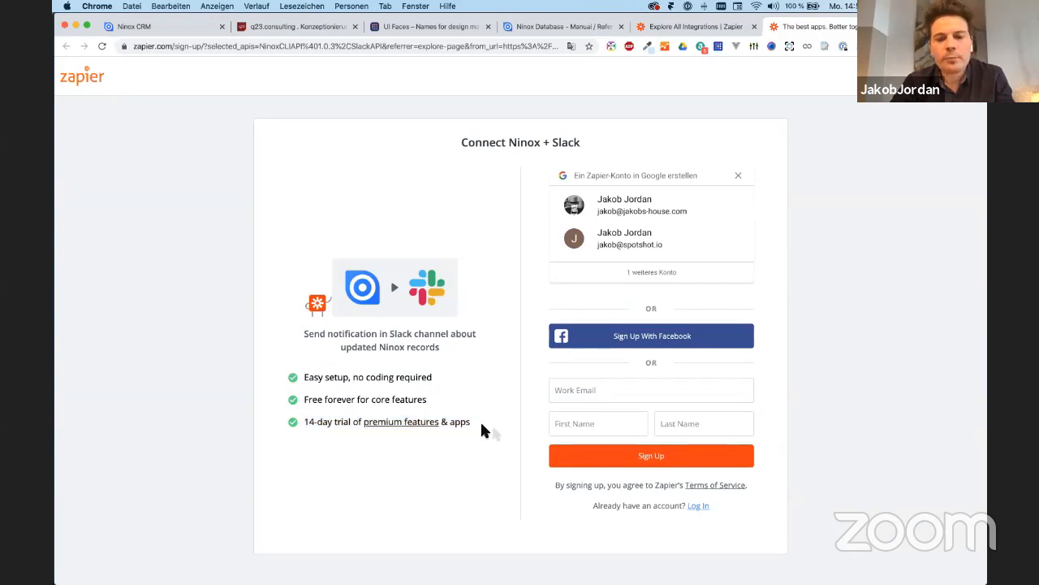
pyautogui.moveTo(470, 427); pyautogui.dragTo(290, 412)
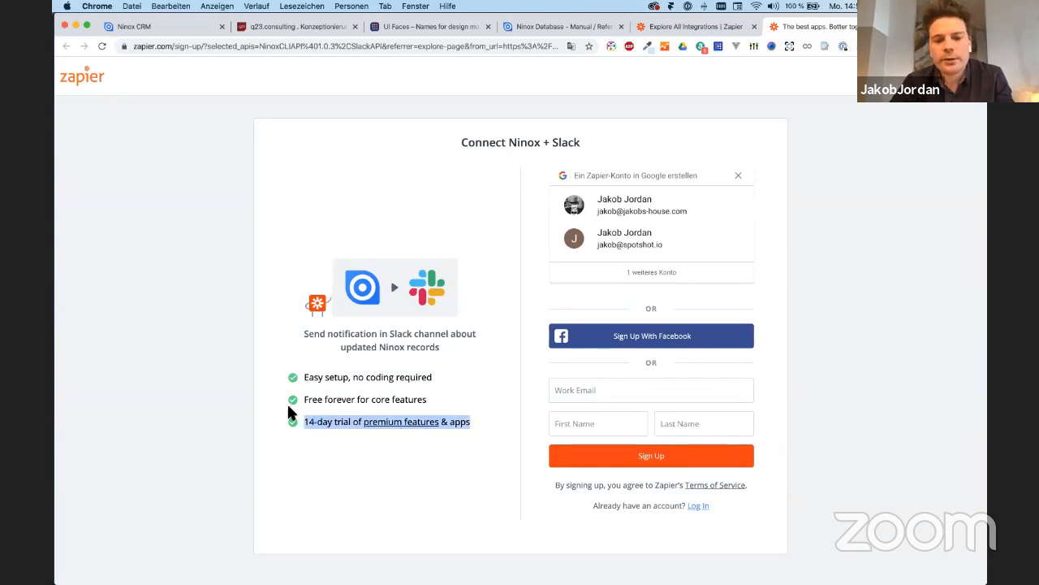
# Return to the Ninox CRM and resend the Task 1 notification to Slack, acknowledging the sent message
pyautogui.click(569, 29)
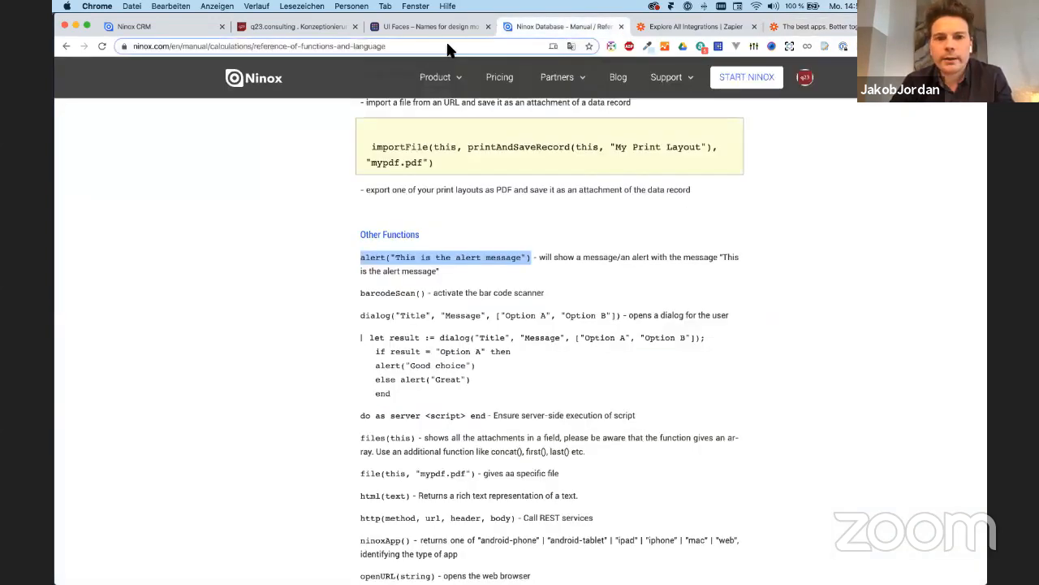
pyautogui.click(180, 28)
pyautogui.click(457, 257)
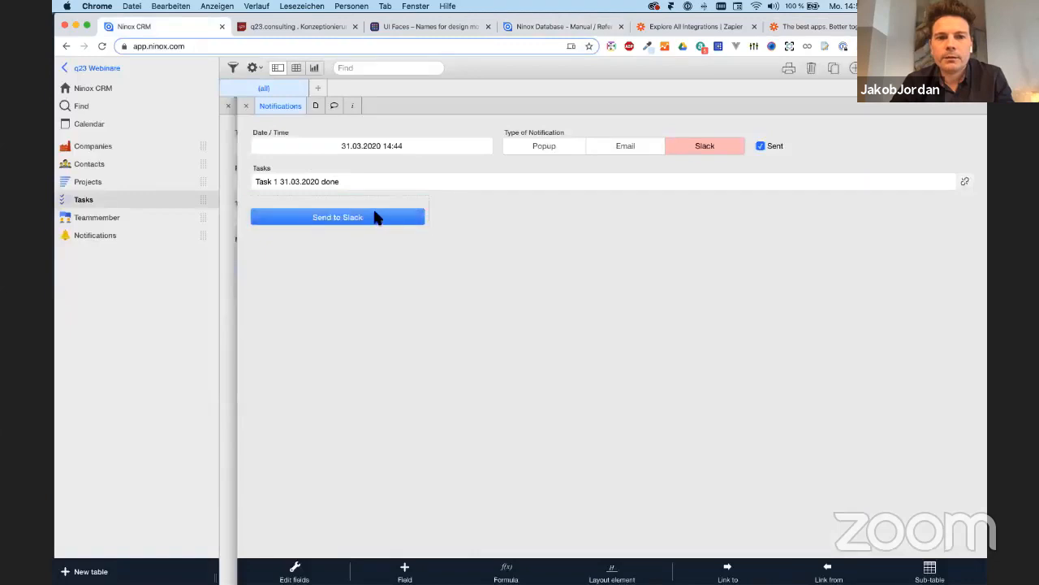
pyautogui.click(376, 218)
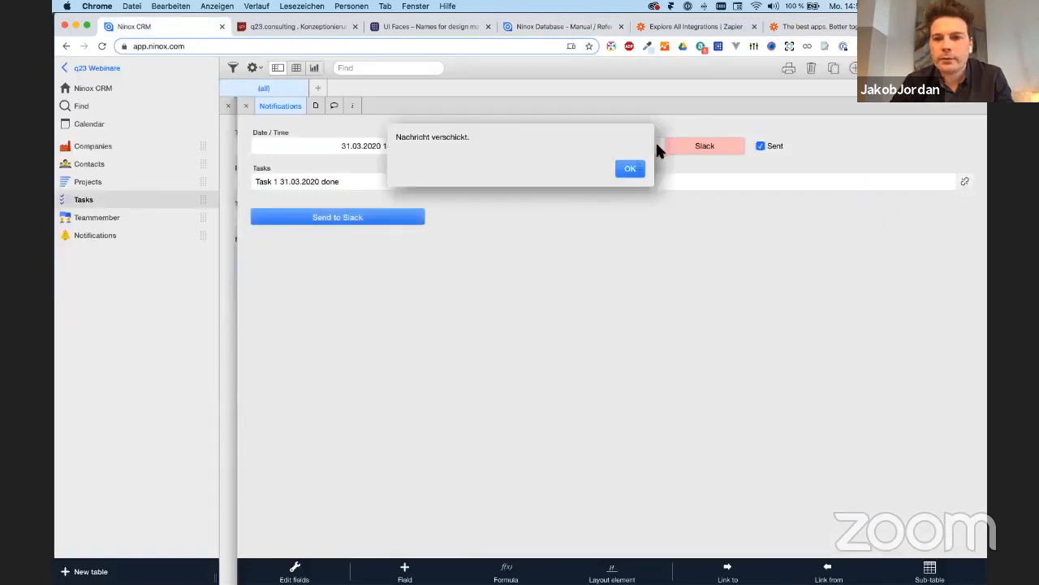
pyautogui.click(629, 168)
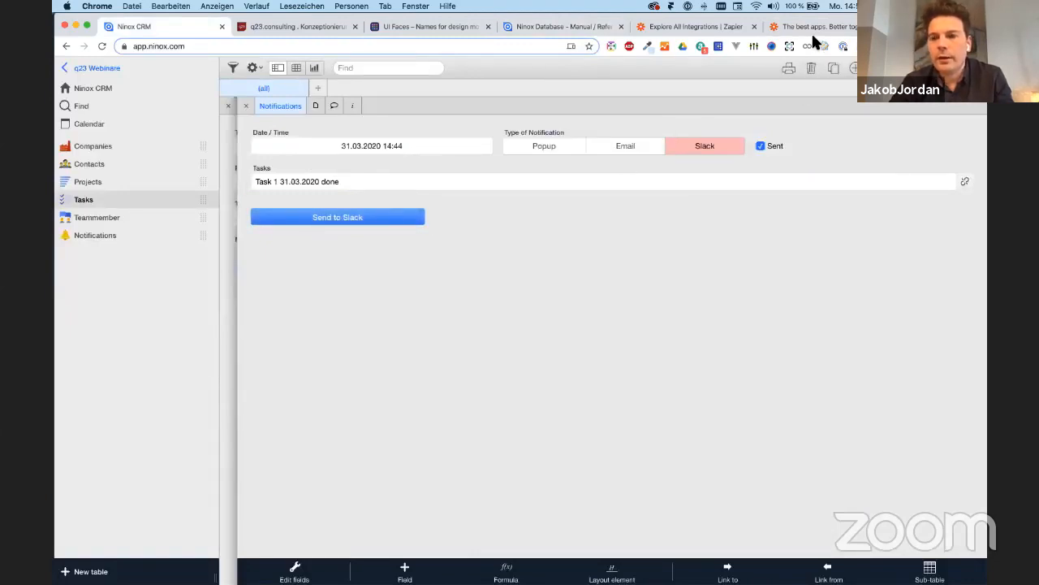
# Look through the Send to Slack button's on-click script once more and return to the button's settings
pyautogui.click(377, 212)
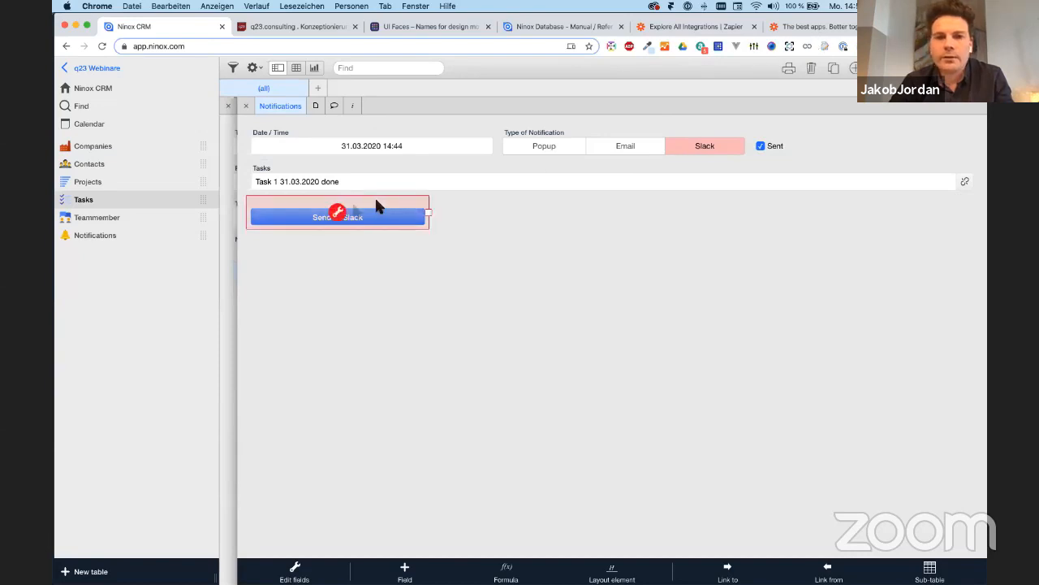
pyautogui.click(335, 216)
pyautogui.click(446, 175)
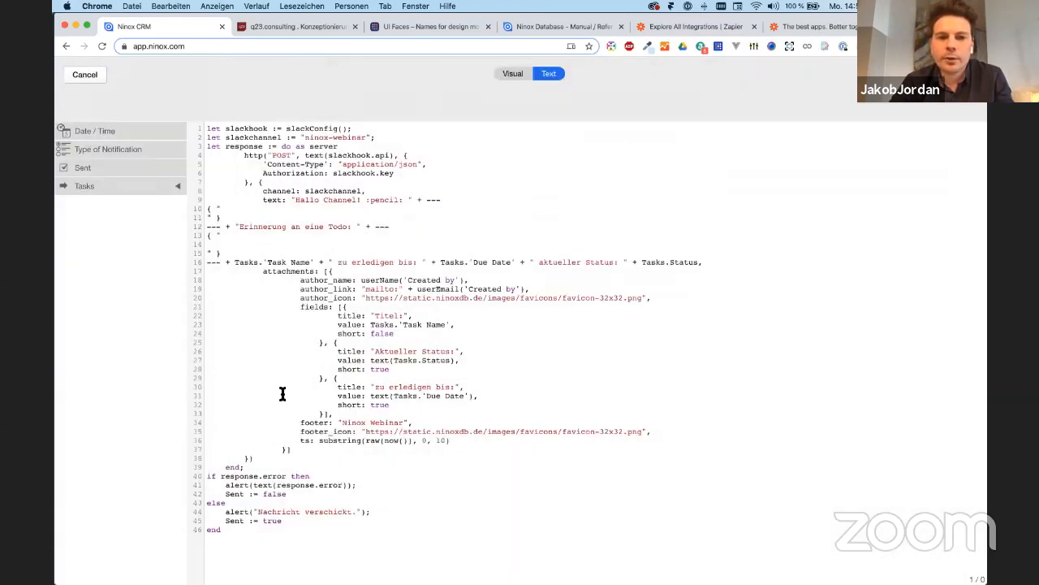
pyautogui.moveTo(254, 535); pyautogui.dragTo(202, 65)
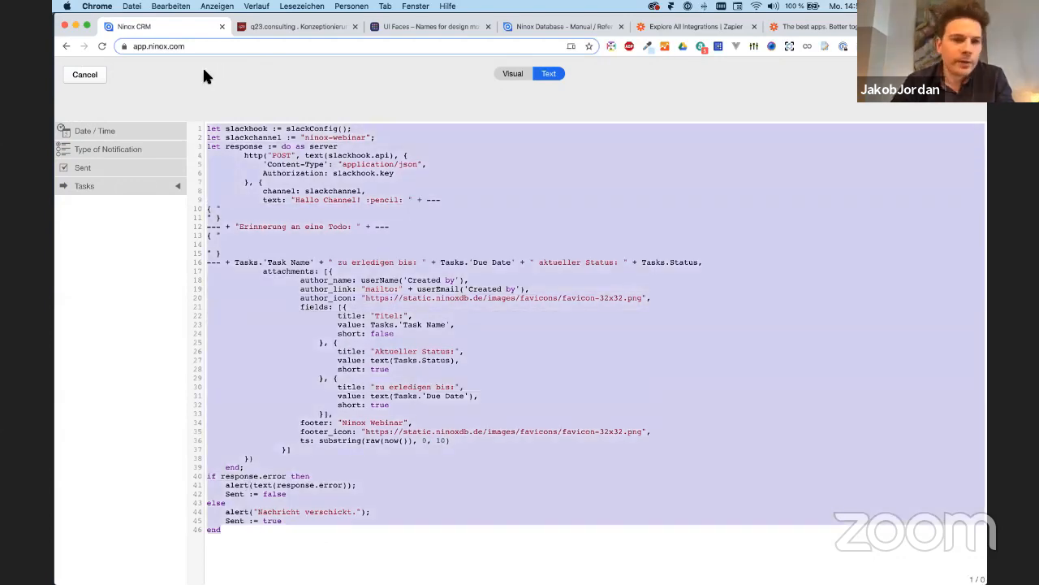
pyautogui.click(961, 73)
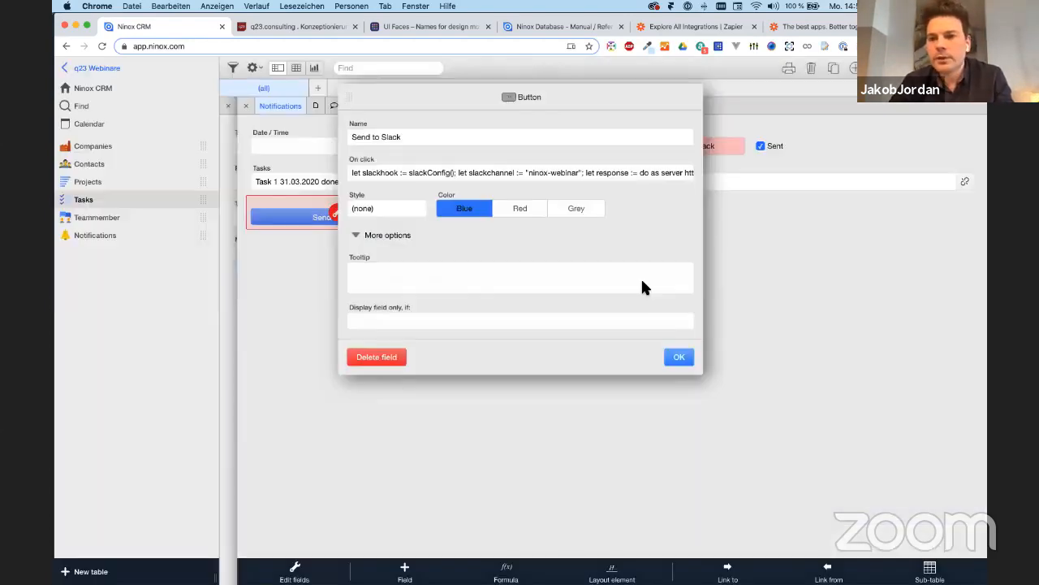
# Close the Send to Slack button's settings, end field editing and return from the notification to the Task 1 record
pyautogui.click(677, 357)
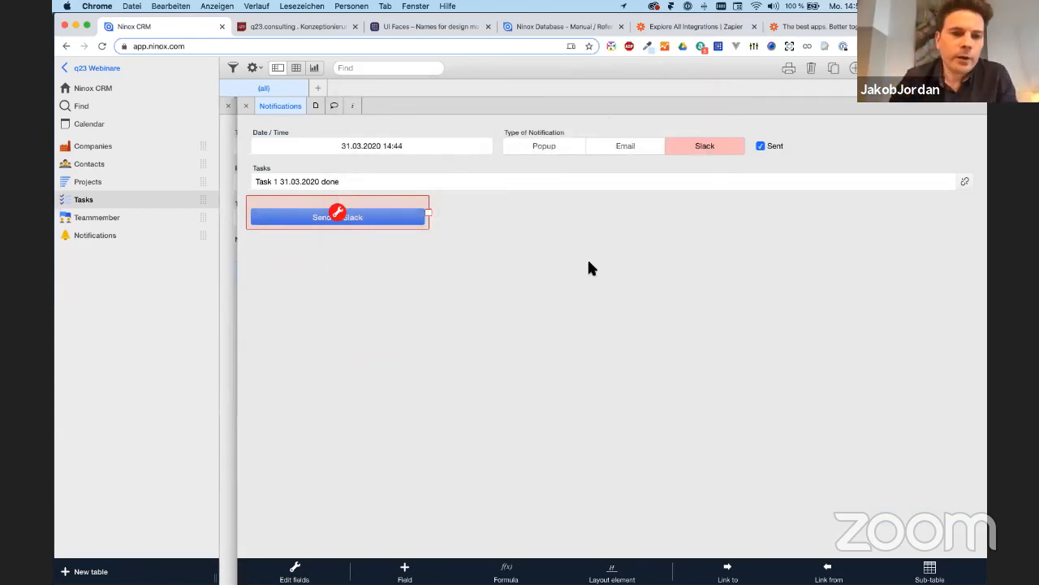
pyautogui.click(543, 307)
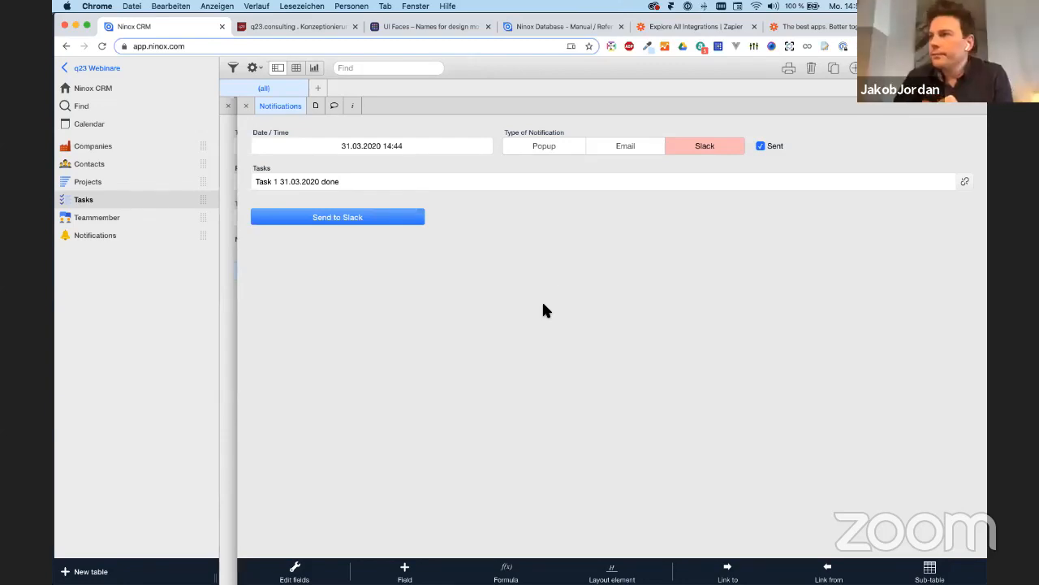
pyautogui.click(118, 282)
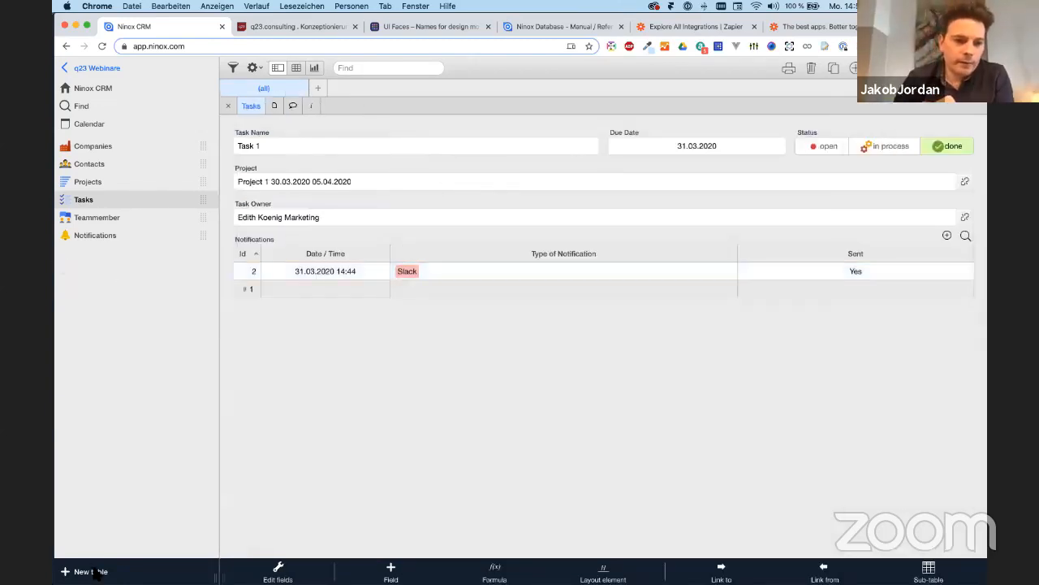
# View the webinar's Schedule slide in Acrobat Pro DC and return to the Ninox CRM in Chrome
pyautogui.hotkey('ctrl', 'Up')
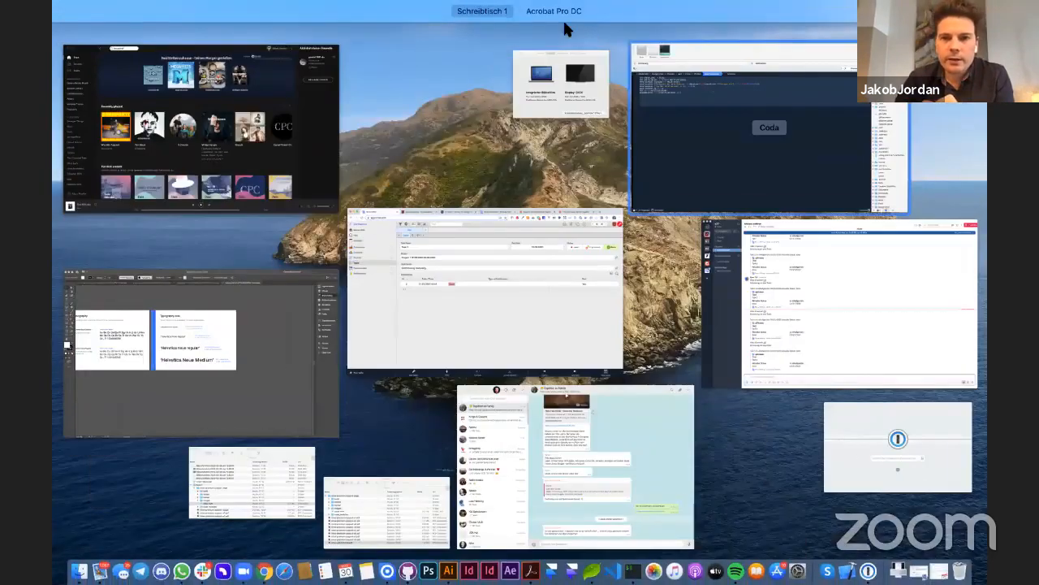
pyautogui.click(556, 13)
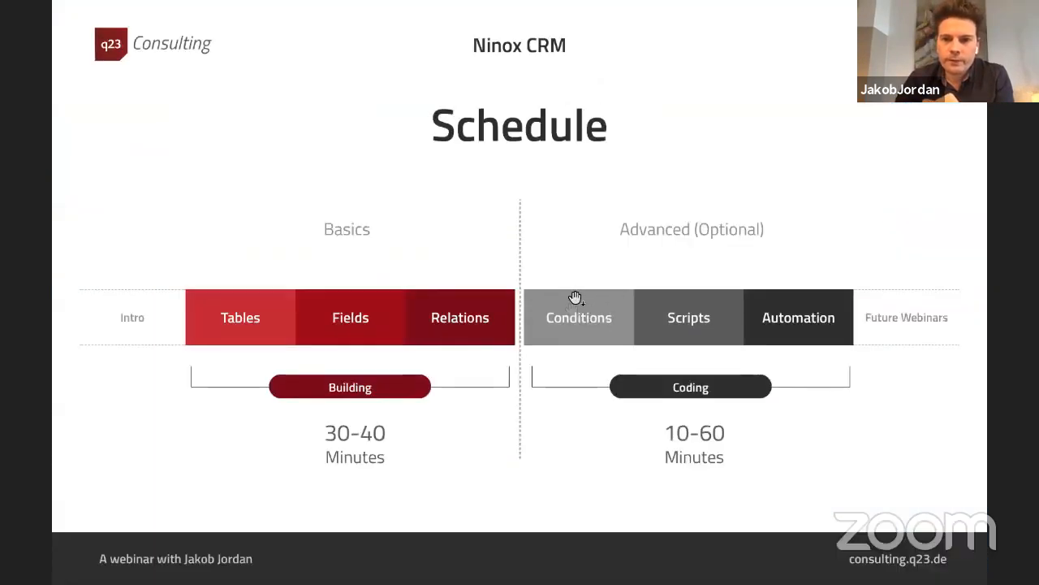
pyautogui.hotkey('ctrl', 'Up')
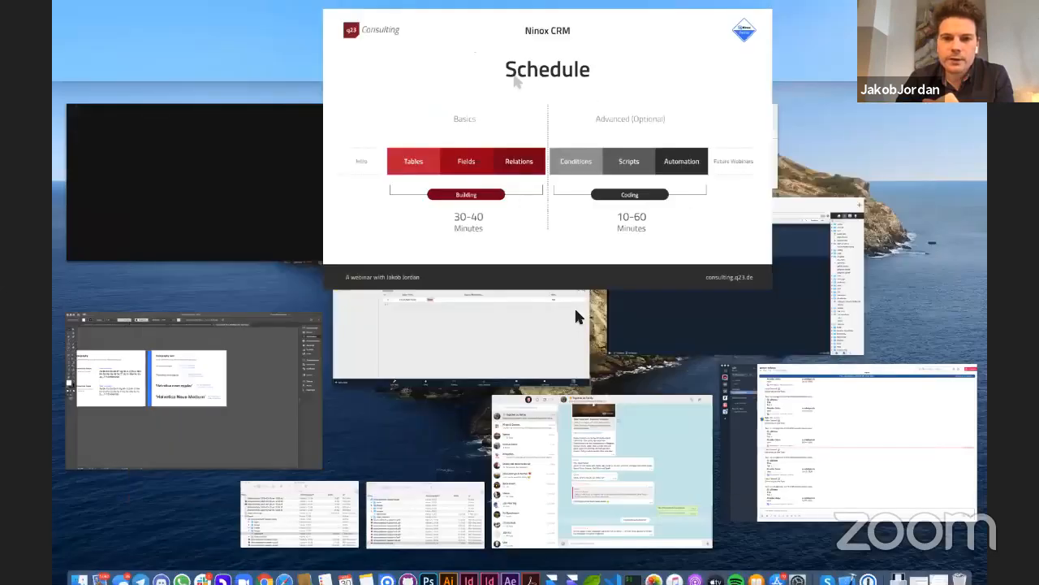
pyautogui.click(480, 43)
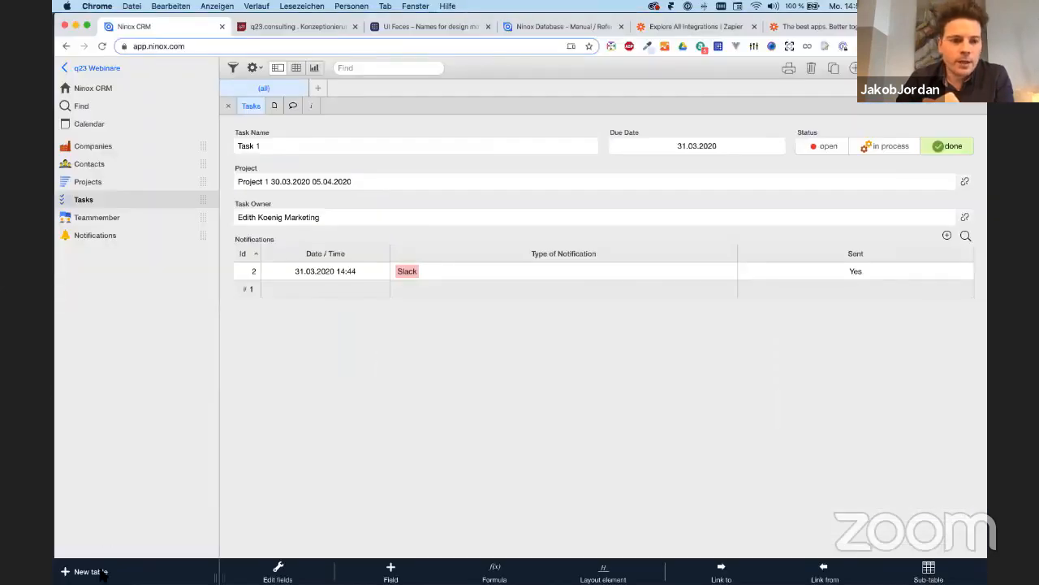
# Create a new table named Leads and give it the circled arrow icon pointing up and right
pyautogui.click(86, 572)
pyautogui.doubleClick(301, 98)
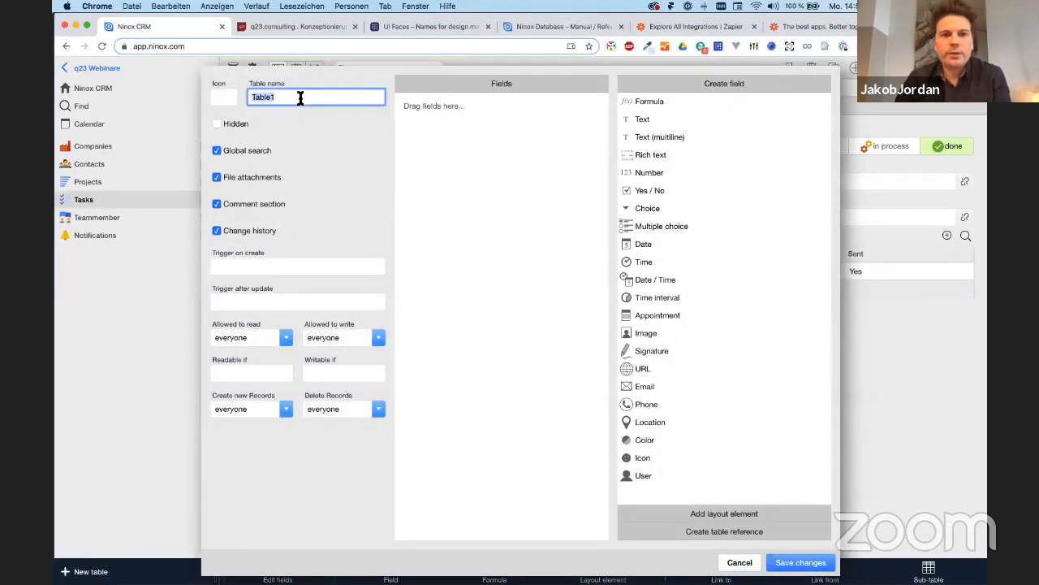
pyautogui.write('Lead')
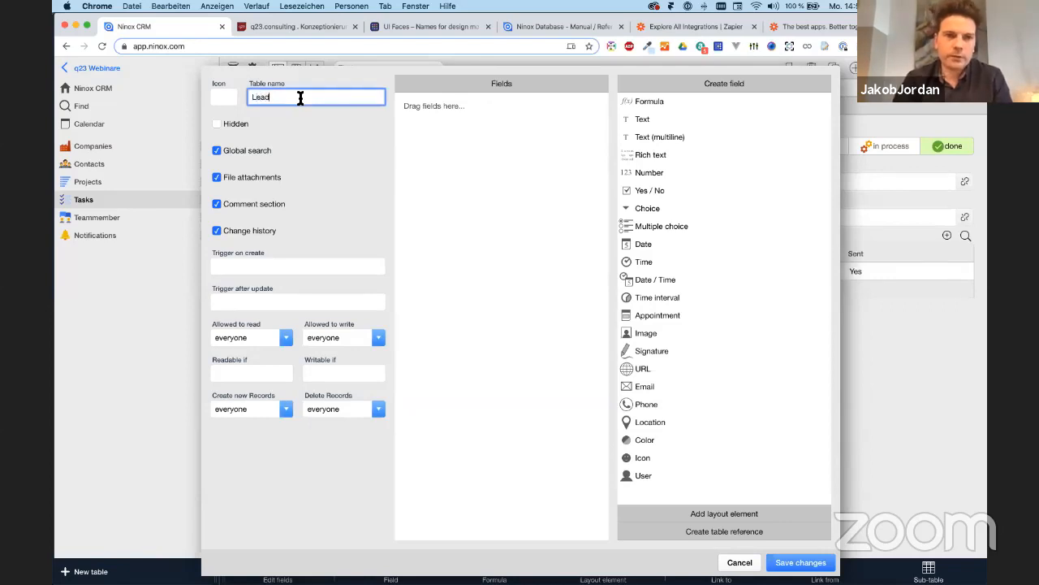
pyautogui.write('s')
pyautogui.click(221, 93)
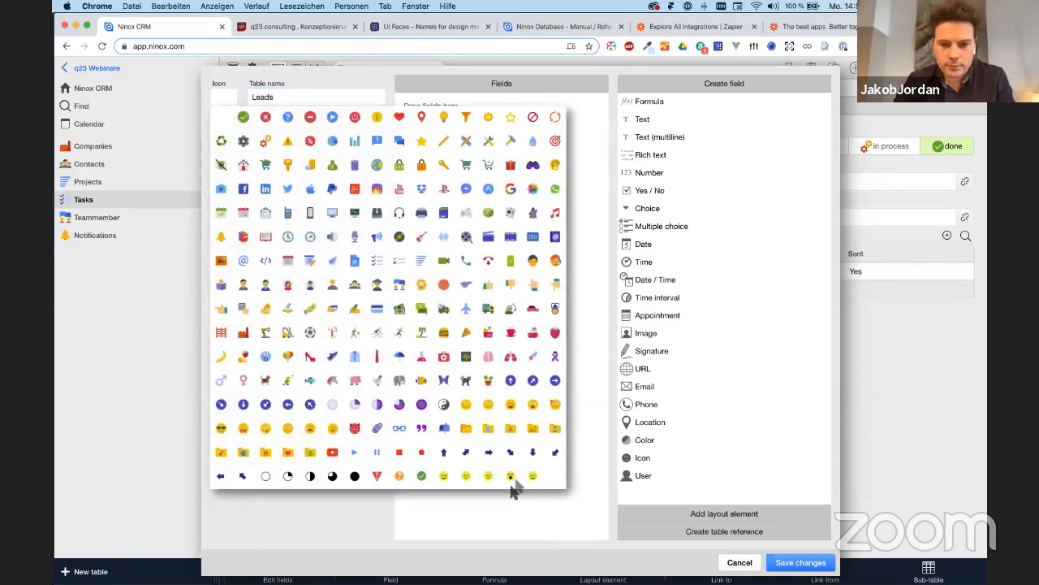
pyautogui.click(534, 380)
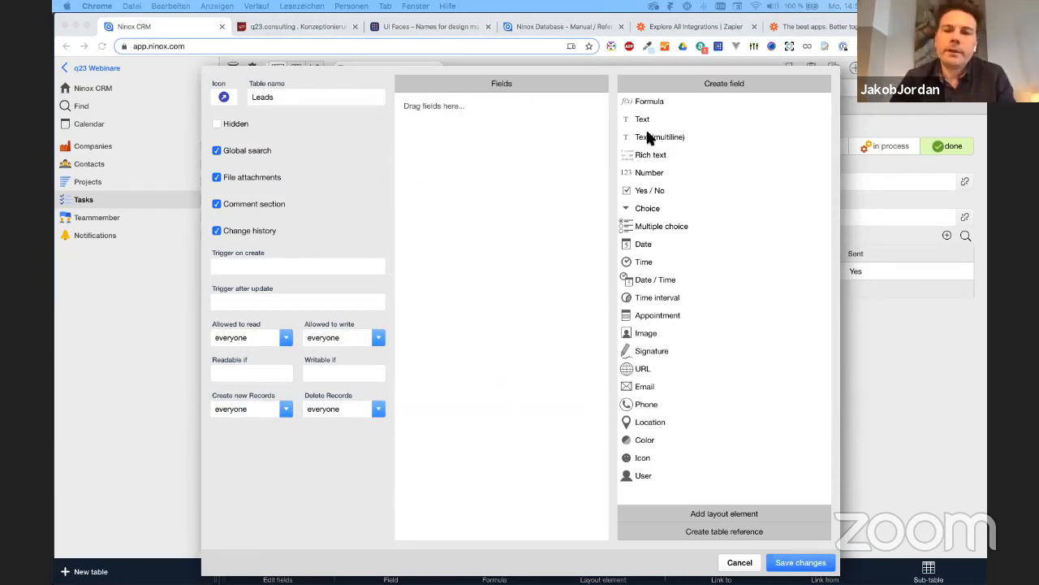
pyautogui.moveTo(650, 118); pyautogui.dragTo(435, 110)
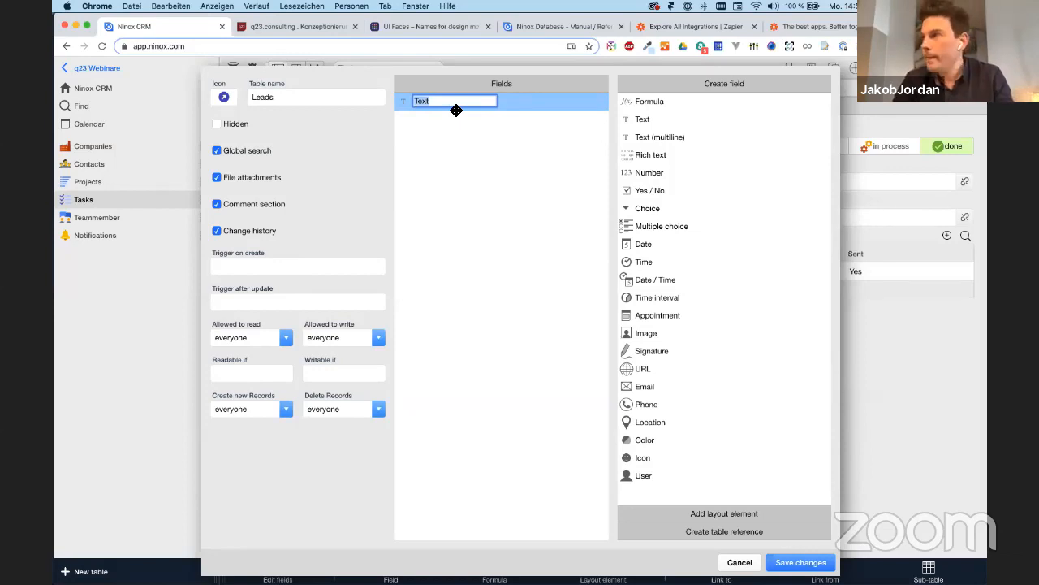
pyautogui.click(498, 100)
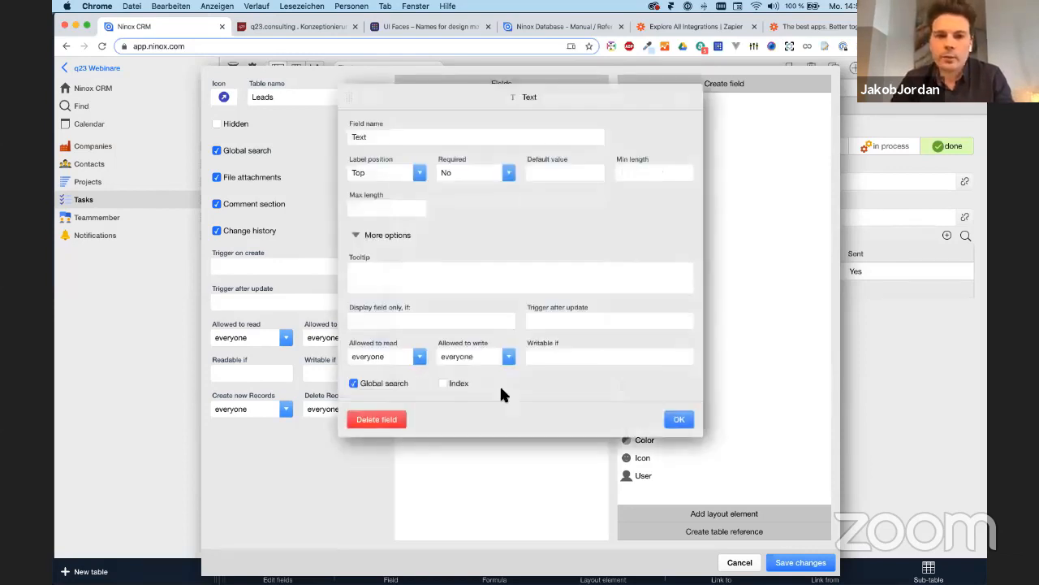
pyautogui.click(398, 422)
pyautogui.click(624, 204)
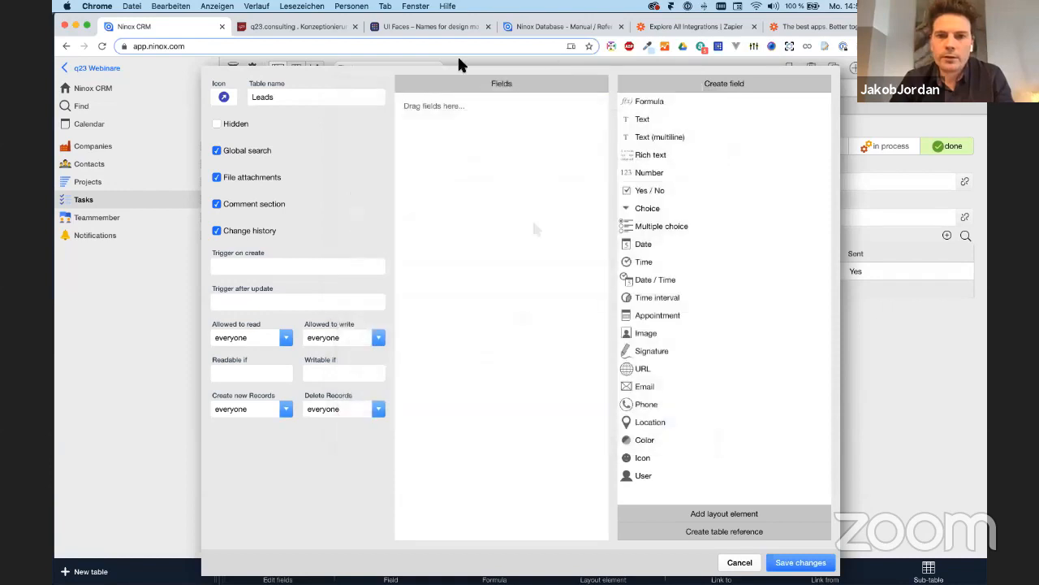
# Add a table reference to Companies in the Leads table and name it Company
pyautogui.click(682, 534)
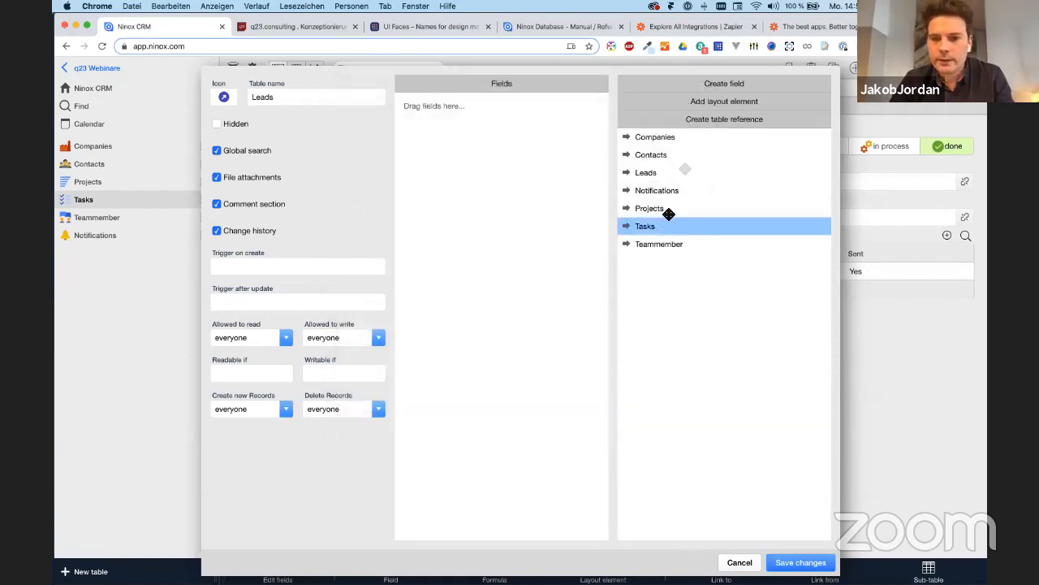
pyautogui.moveTo(658, 137); pyautogui.dragTo(552, 144)
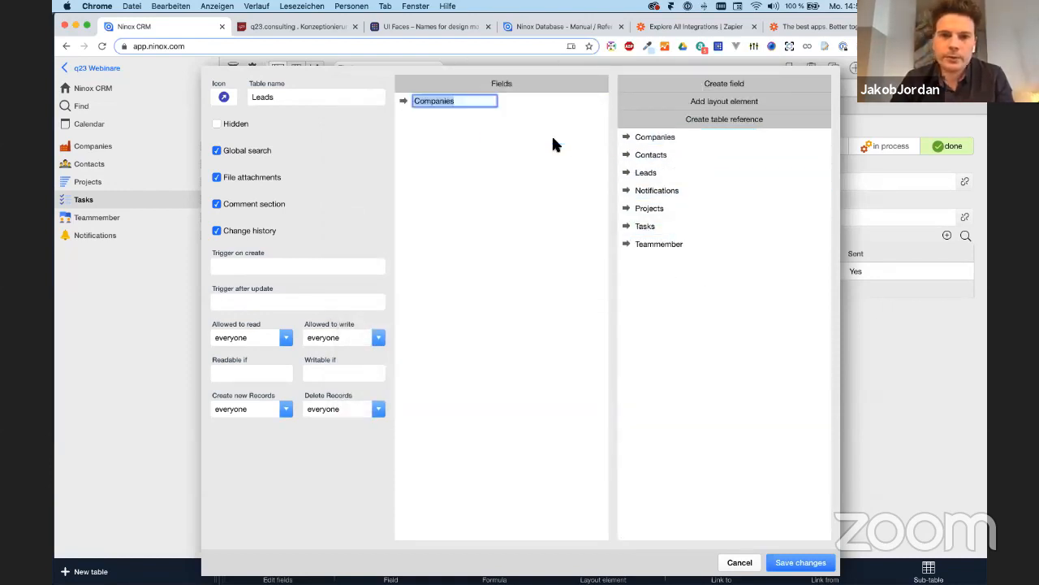
pyautogui.press('BackSpace')
pyautogui.press('BackSpace')
pyautogui.press('BackSpace')
pyautogui.write('y')
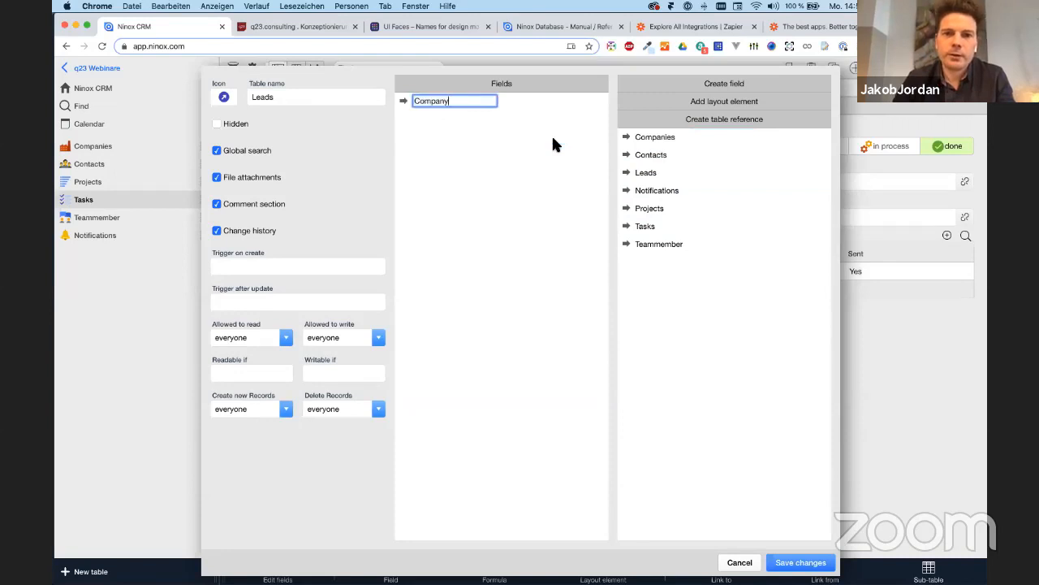
pyautogui.press('Return')
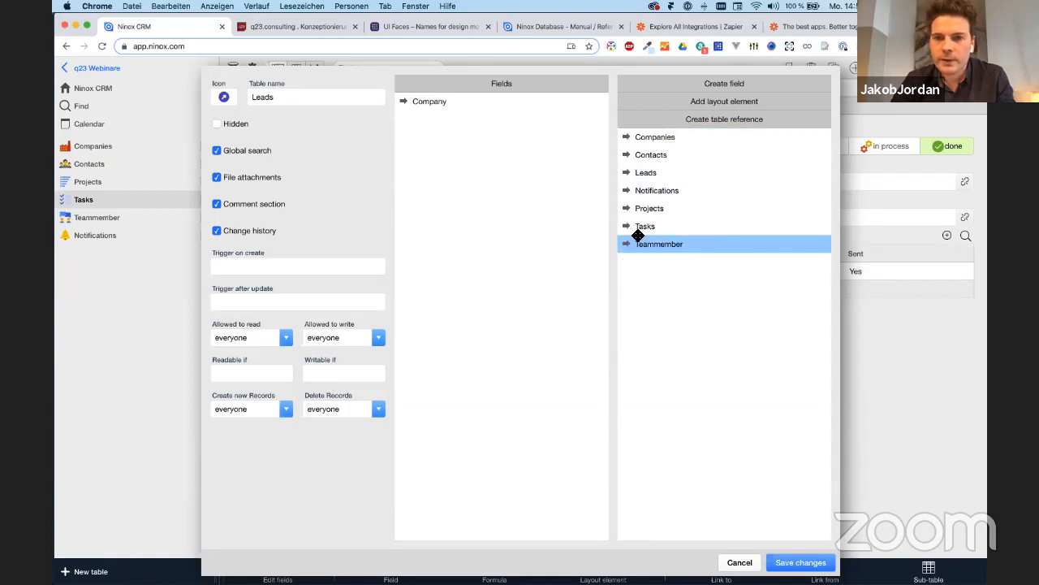
# Add a reference to the Teammember table in Leads and name it Sales Representative
pyautogui.moveTo(638, 240); pyautogui.dragTo(498, 177)
pyautogui.write('Sales ')
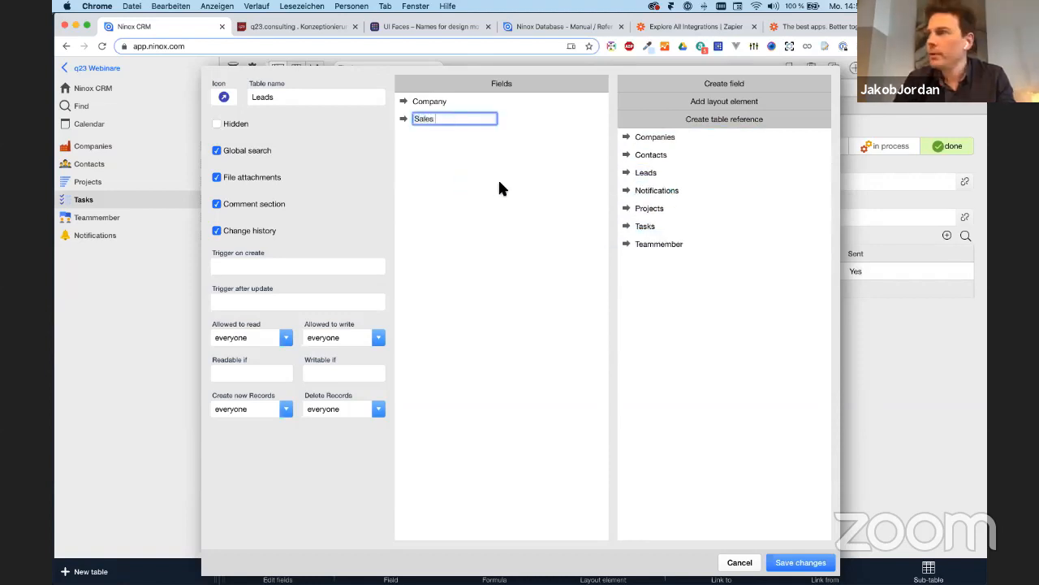
pyautogui.write('Represe')
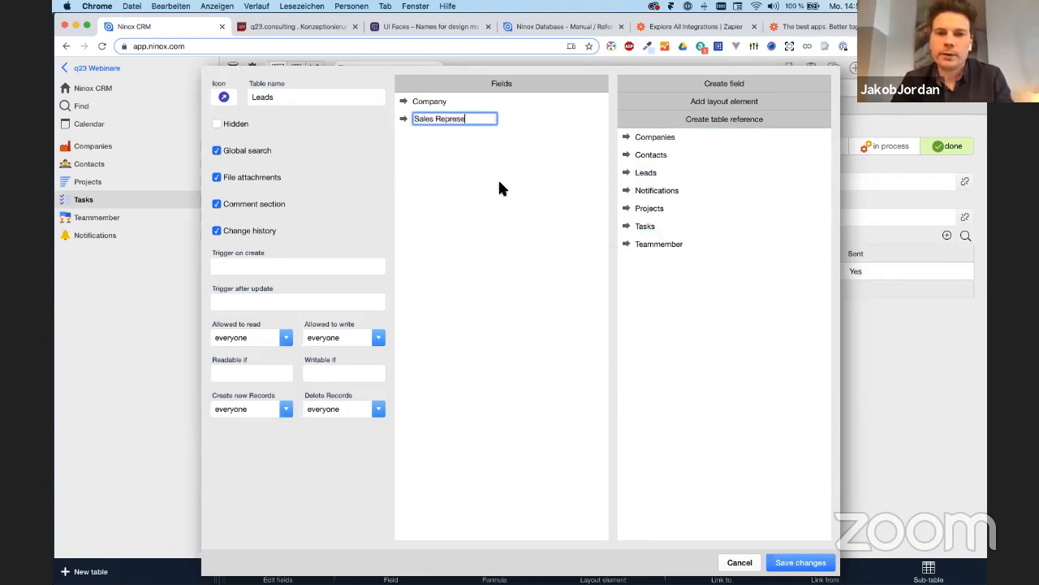
pyautogui.write('ntative')
pyautogui.press('Return')
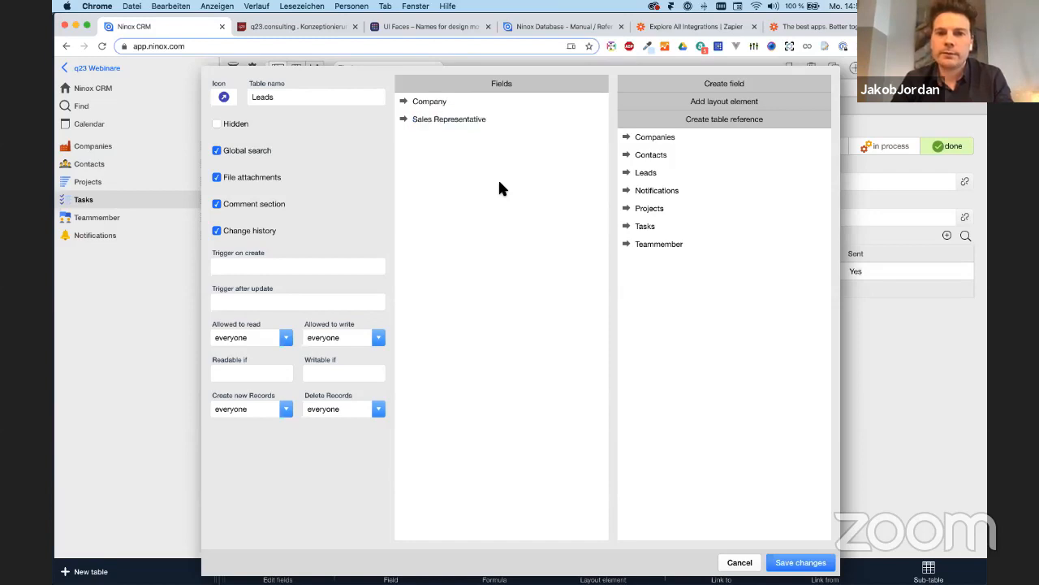
# Add a number field named Deal size to the Leads table and save the table's changes
pyautogui.click(665, 82)
pyautogui.moveTo(664, 170); pyautogui.dragTo(468, 163)
pyautogui.write('Deal size')
pyautogui.press('Return')
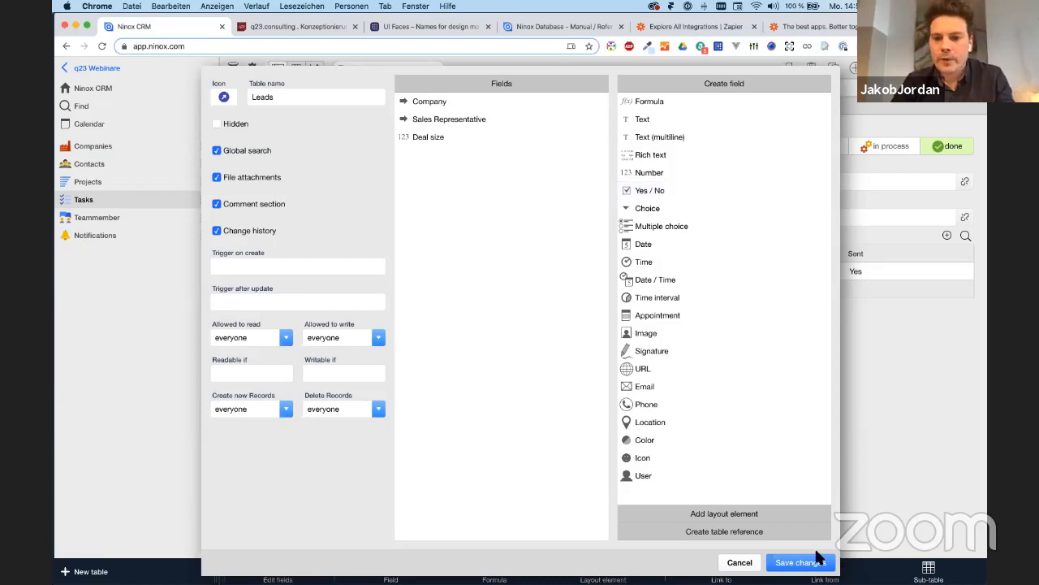
pyautogui.click(792, 564)
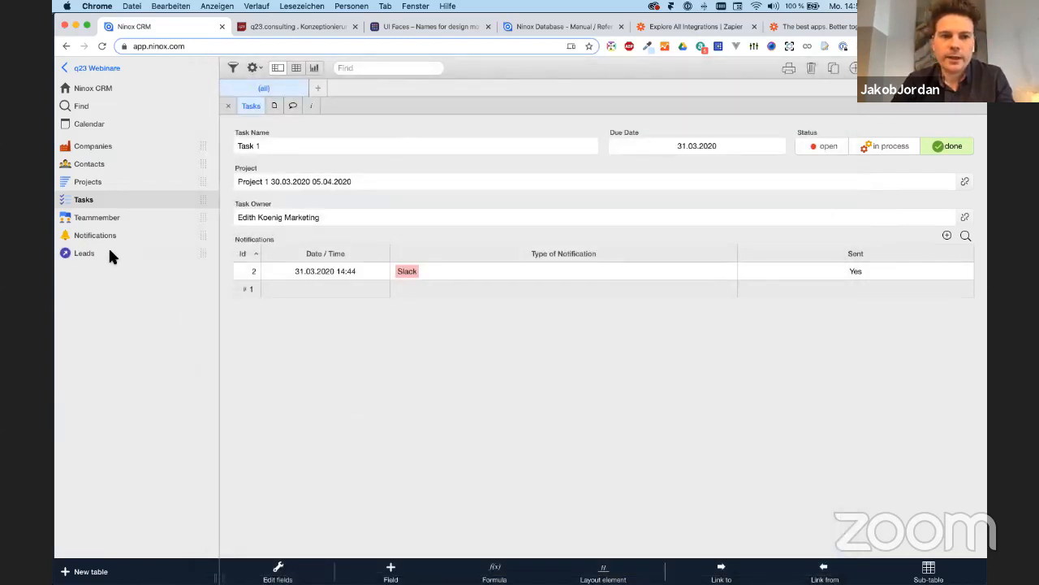
# Open the Leads table and create a new empty lead record
pyautogui.click(111, 254)
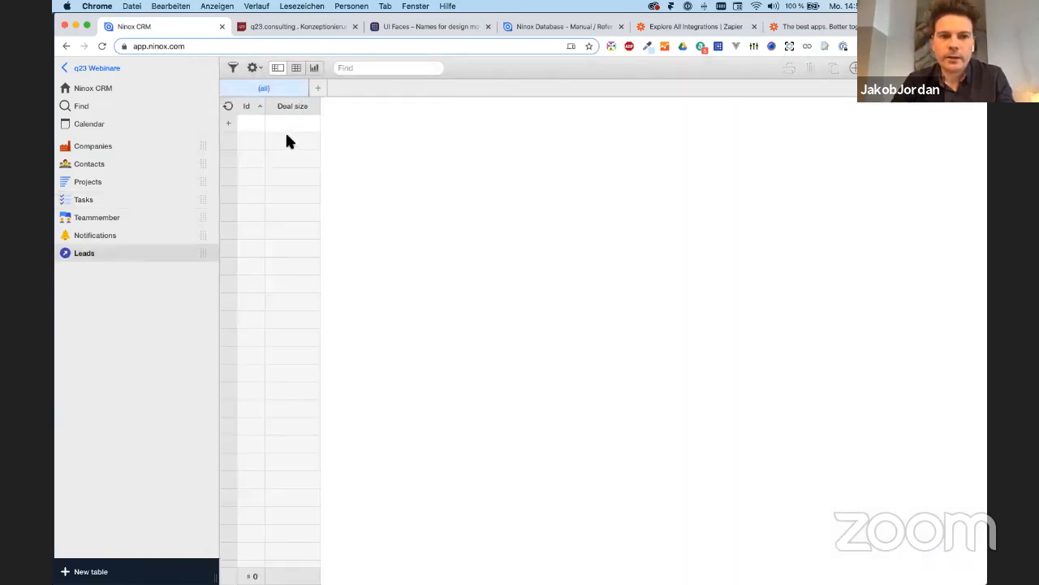
pyautogui.click(276, 123)
pyautogui.click(483, 219)
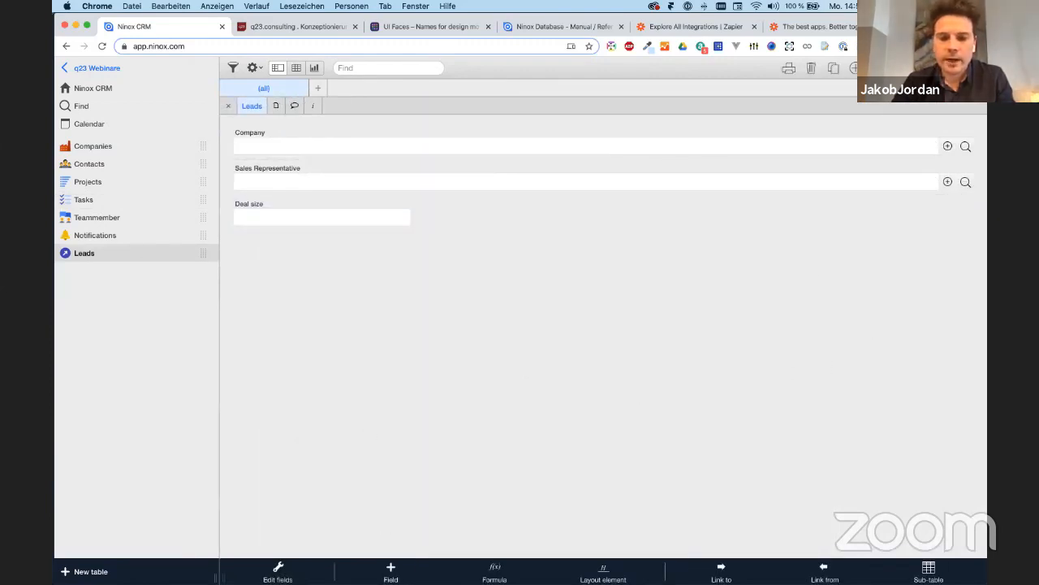
# Add a choice field named Contacted to the Leads form
pyautogui.click(398, 571)
pyautogui.click(502, 273)
pyautogui.write('Contan')
pyautogui.write('ted')
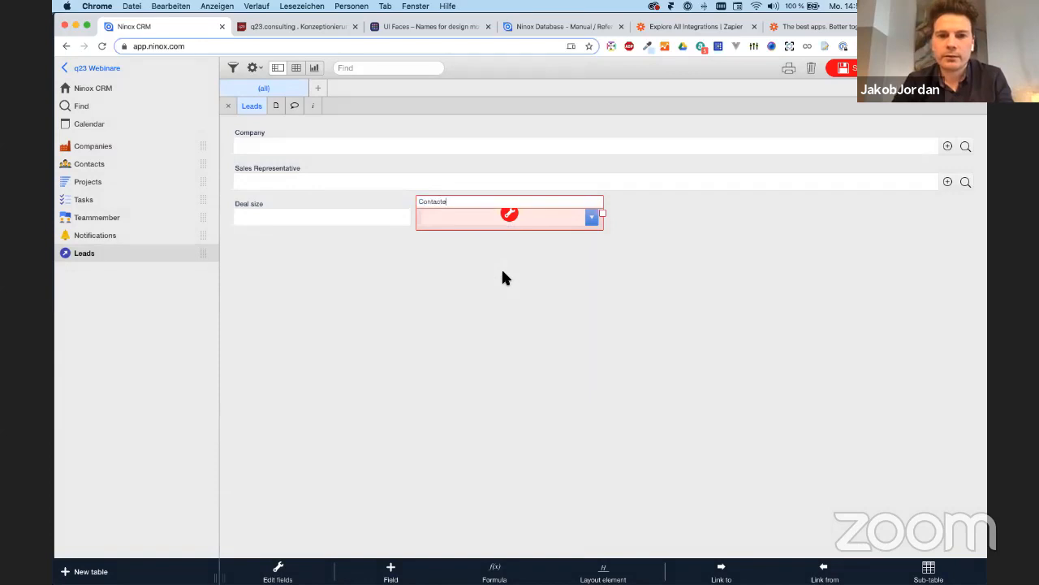
pyautogui.press('Return')
# Add a second choice field named Proposal to the Leads form
pyautogui.click(391, 571)
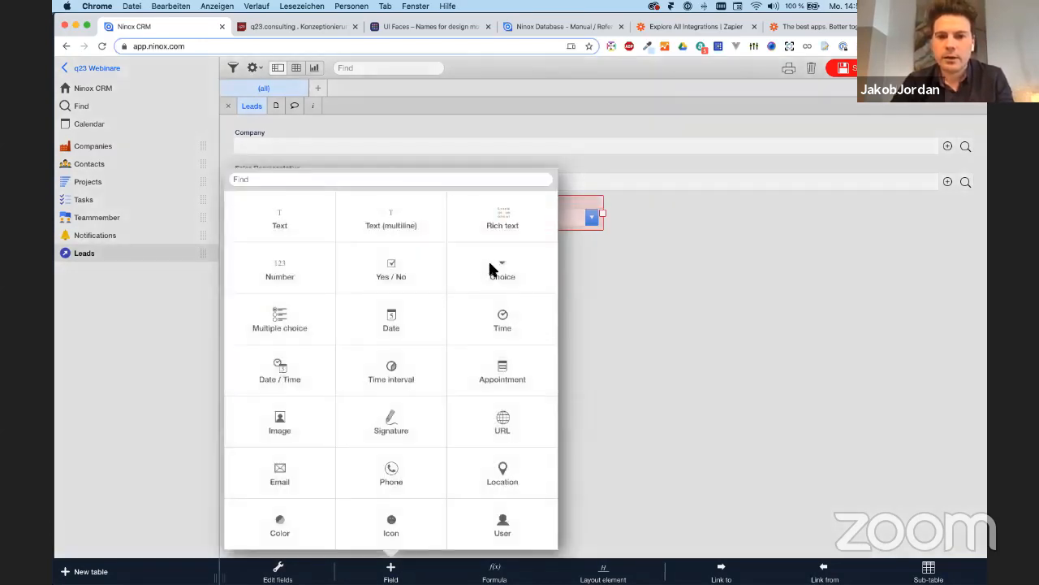
pyautogui.click(488, 263)
pyautogui.write('Pri')
pyautogui.press('BackSpace')
pyautogui.press('BackSpace')
pyautogui.write('roposal')
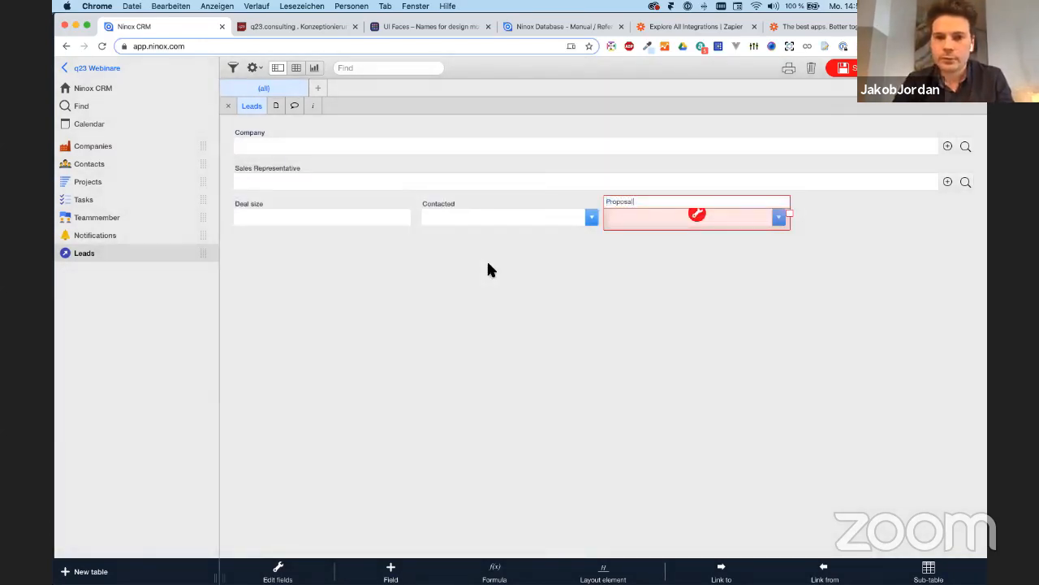
pyautogui.press('Return')
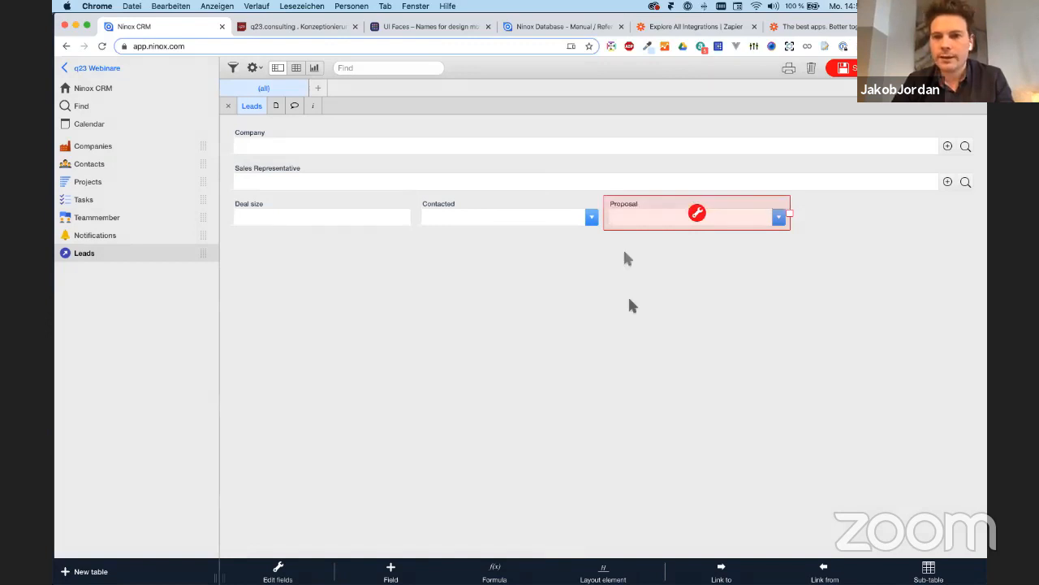
# Add a third choice field named Payment to the Leads form and save the form's changes
pyautogui.click(407, 570)
pyautogui.click(479, 270)
pyautogui.write('Paymen')
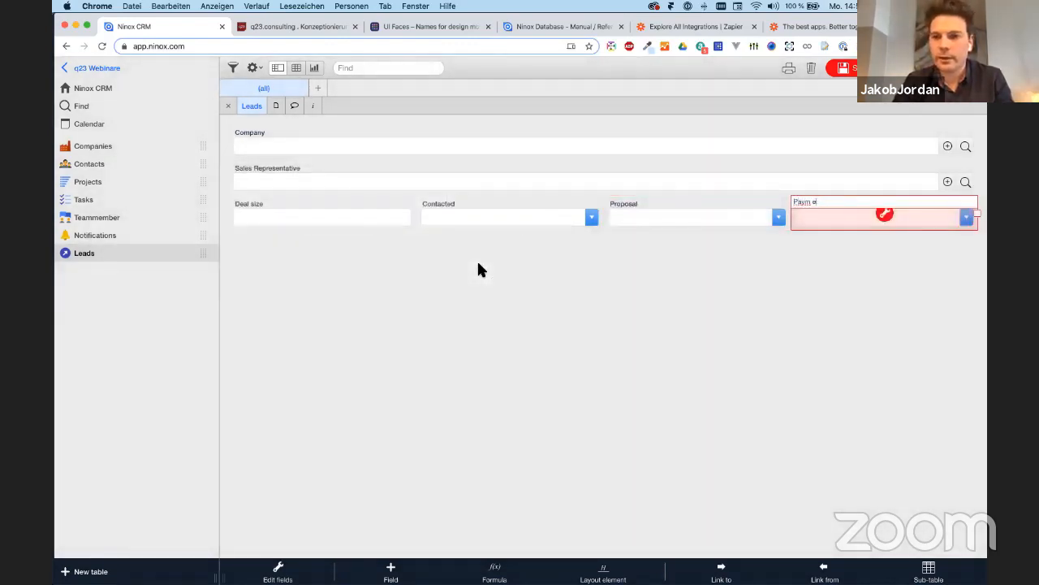
pyautogui.write('t')
pyautogui.press('Return')
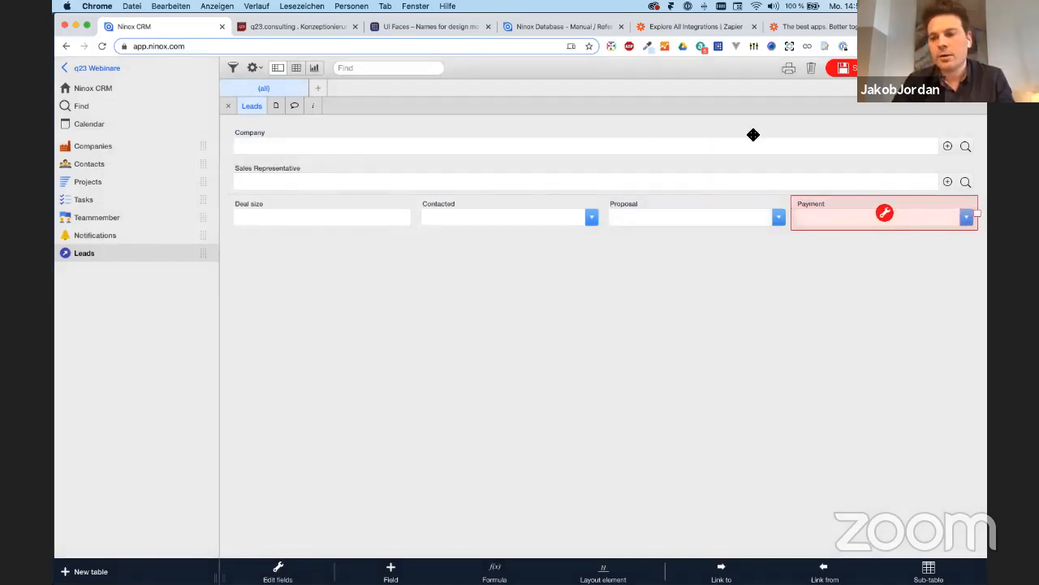
pyautogui.click(872, 68)
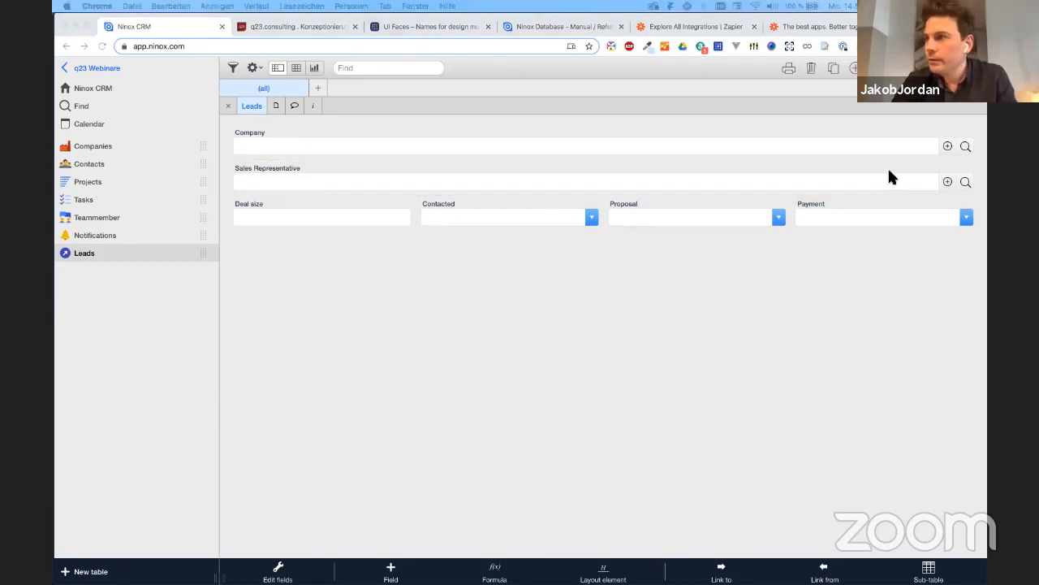
# Add the choice values Called and Email sent to the Contacted field of the Leads form
pyautogui.click(482, 211)
pyautogui.doubleClick(516, 213)
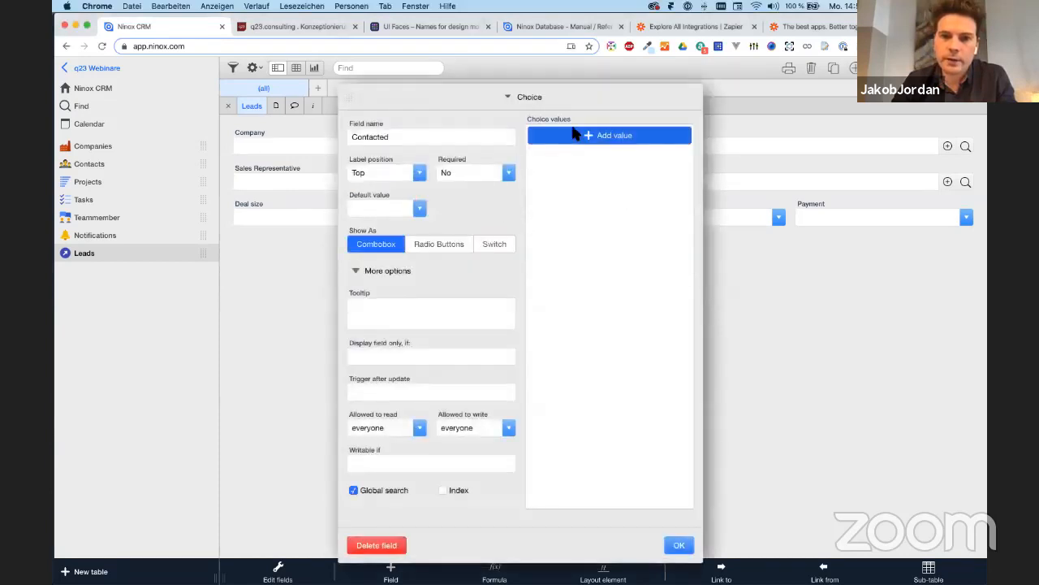
pyautogui.click(574, 134)
pyautogui.write('Called')
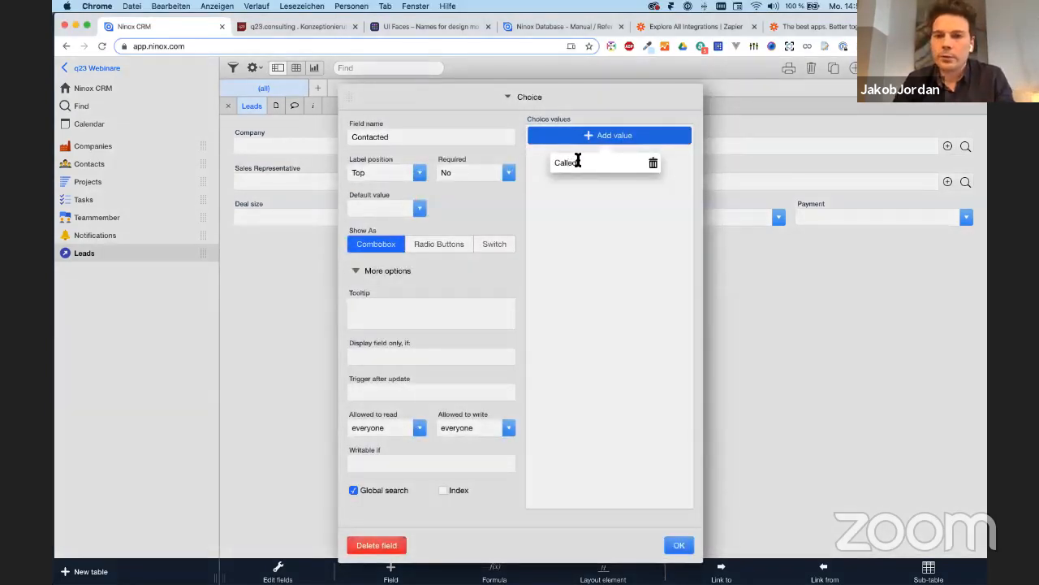
pyautogui.press('Return')
pyautogui.click(581, 157)
pyautogui.write('E')
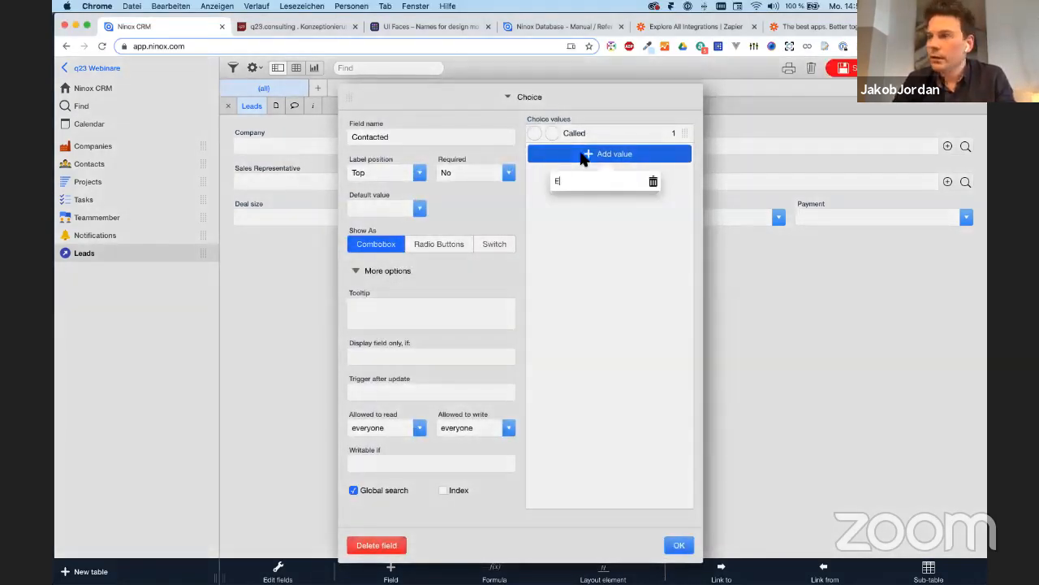
pyautogui.write('mail sent')
pyautogui.press('Return')
# Add the choice values Not answering and Won to the Contacted field and confirm the field settings
pyautogui.click(579, 174)
pyautogui.write('Not ')
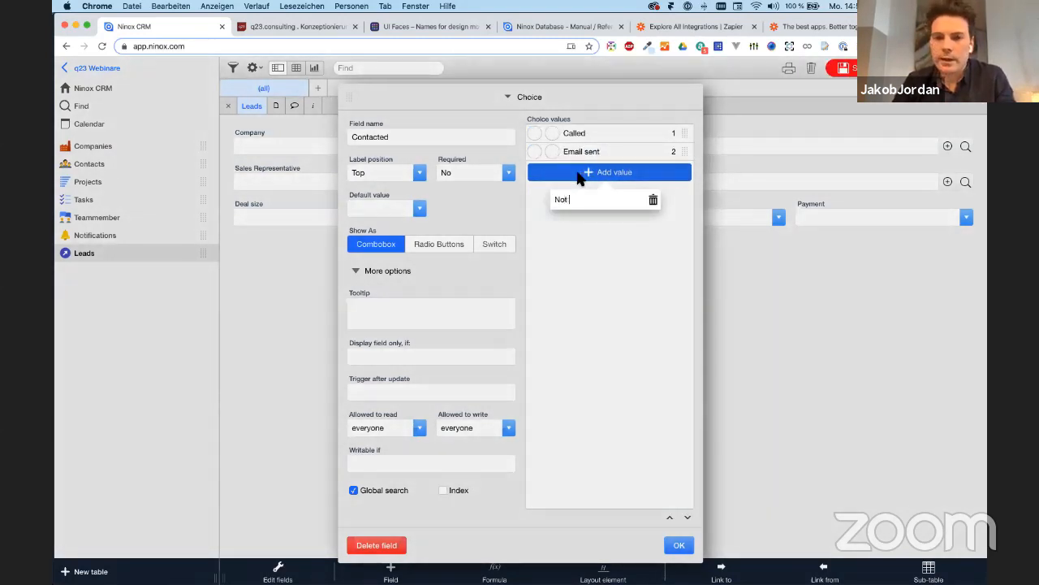
pyautogui.write('answering')
pyautogui.press('Return')
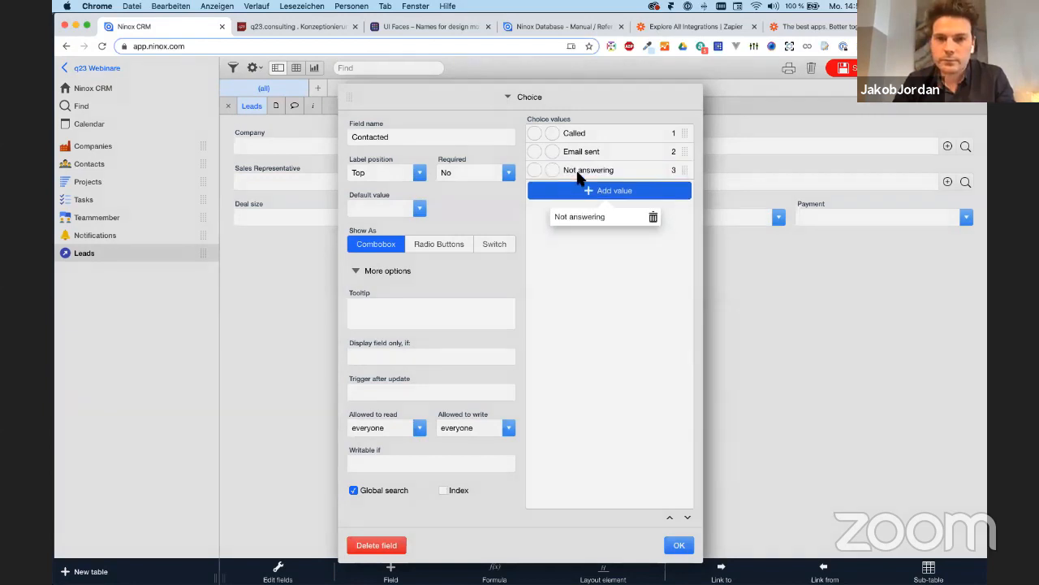
pyautogui.click(586, 190)
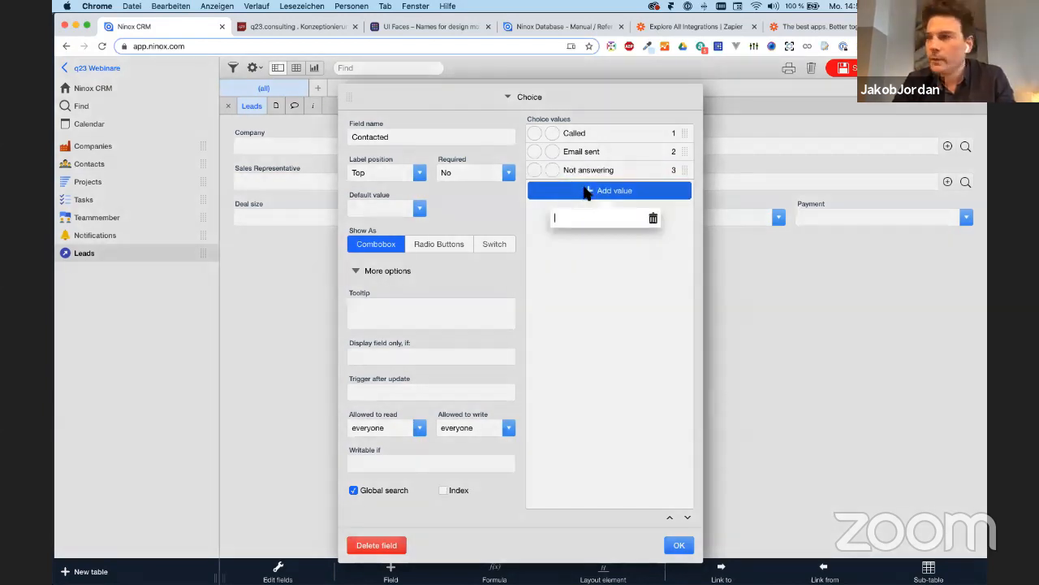
pyautogui.write('Won')
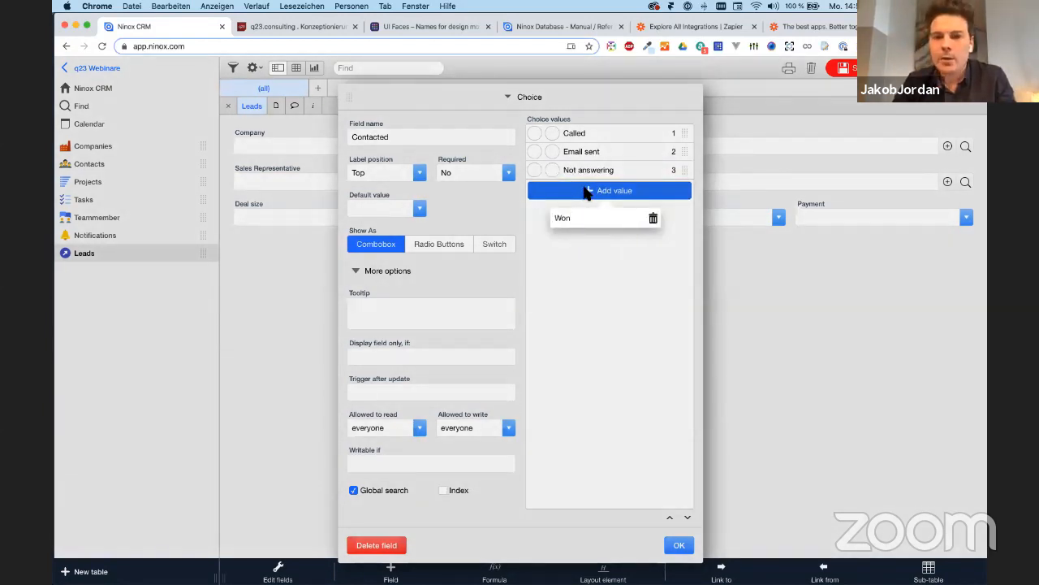
pyautogui.press('Return')
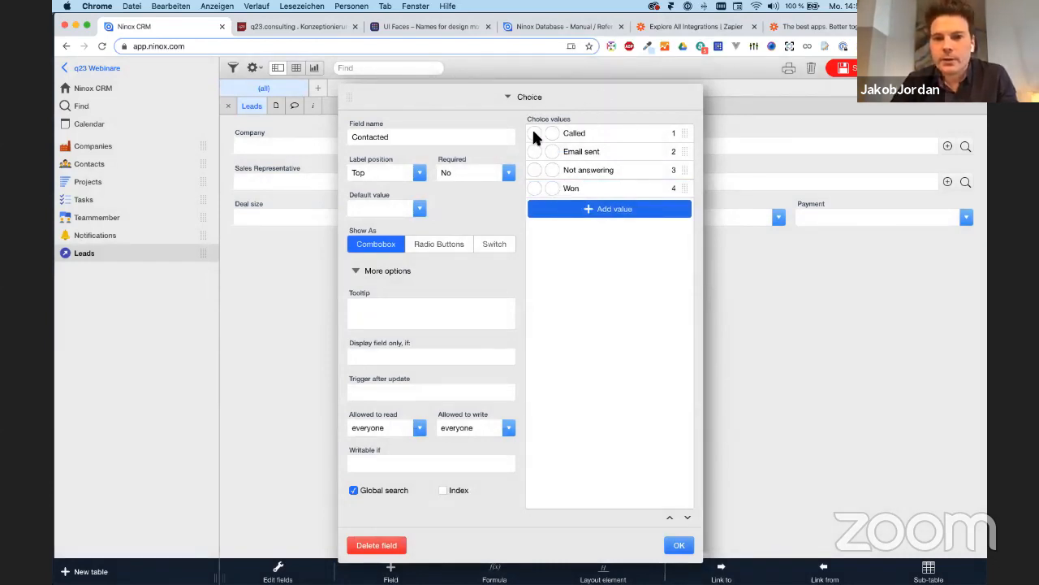
pyautogui.click(678, 545)
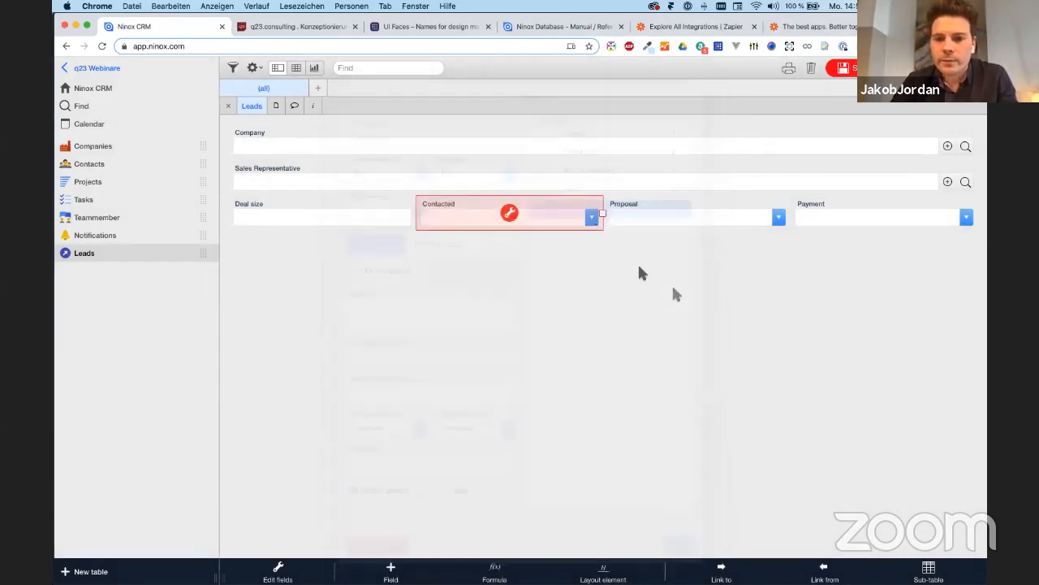
# Save the form changes and set the lead's Contacted status to Called
pyautogui.click(590, 217)
pyautogui.click(595, 192)
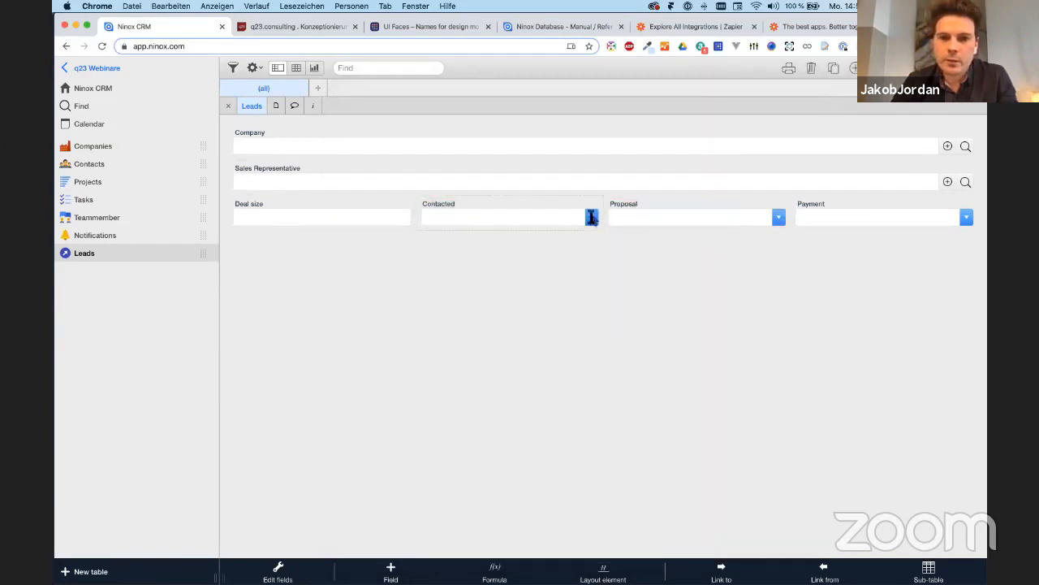
pyautogui.click(589, 217)
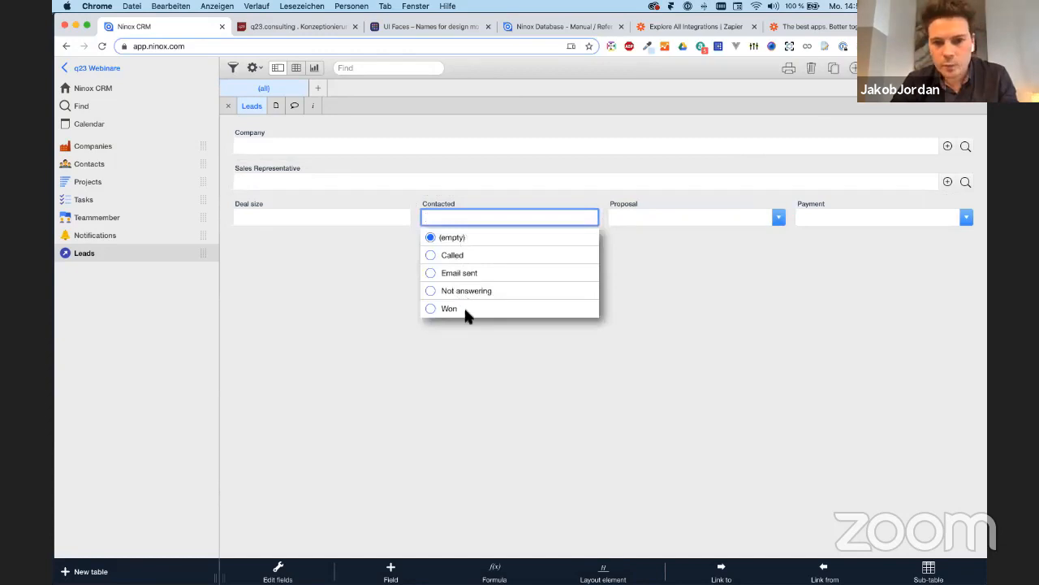
pyautogui.click(454, 255)
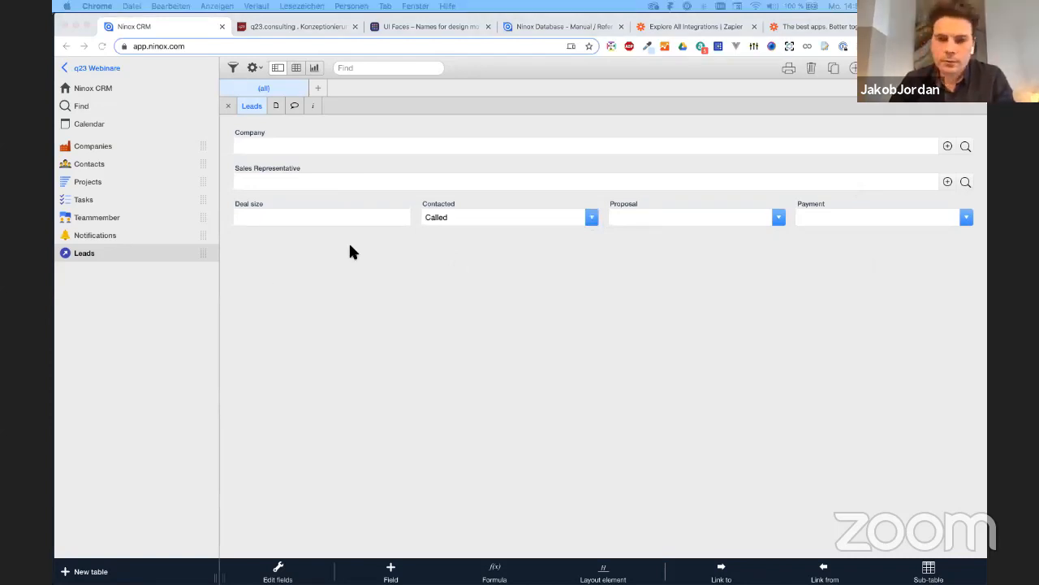
# Give the Proposal field the choice values Approved, Negotiation and Stuck, and confirm its settings
pyautogui.click(657, 206)
pyautogui.click(696, 214)
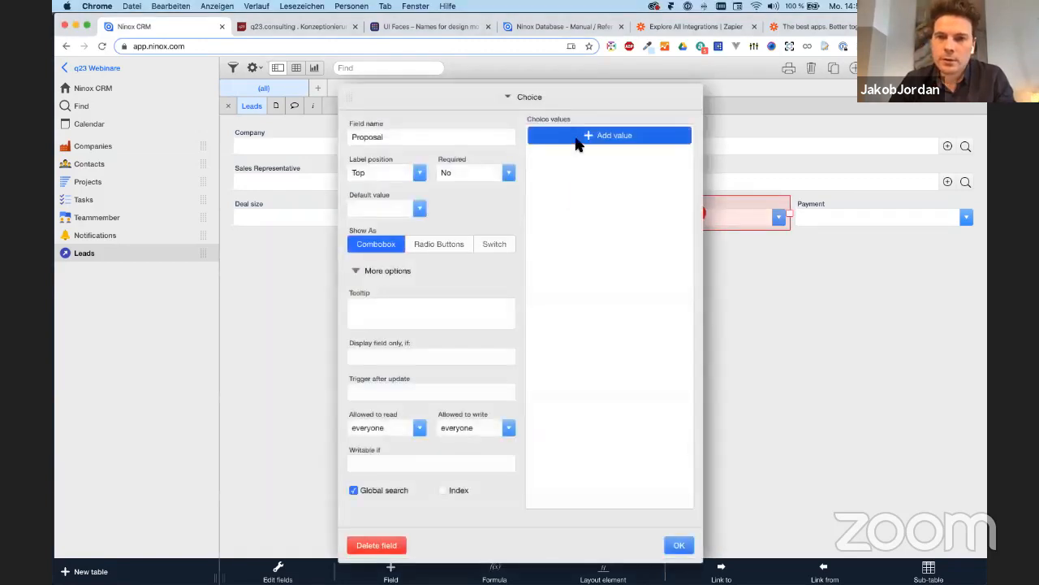
pyautogui.click(582, 137)
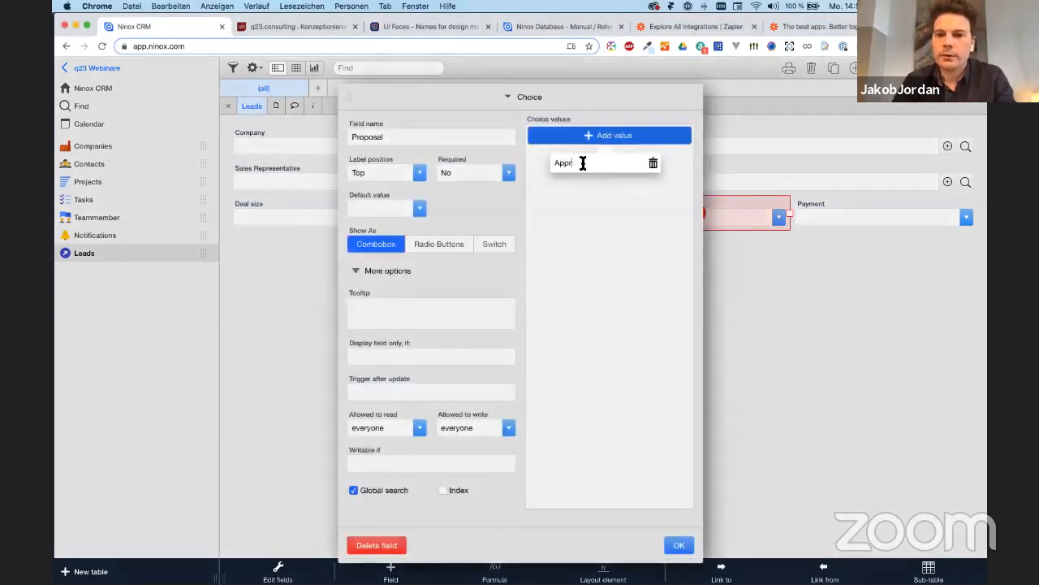
pyautogui.press('Return')
pyautogui.click(582, 156)
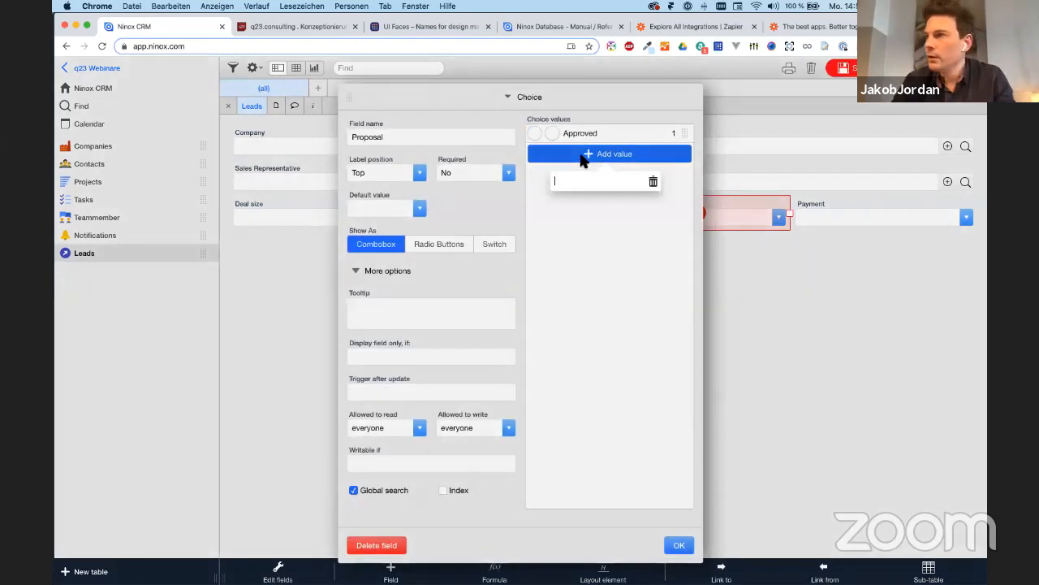
pyautogui.write('Negotiation')
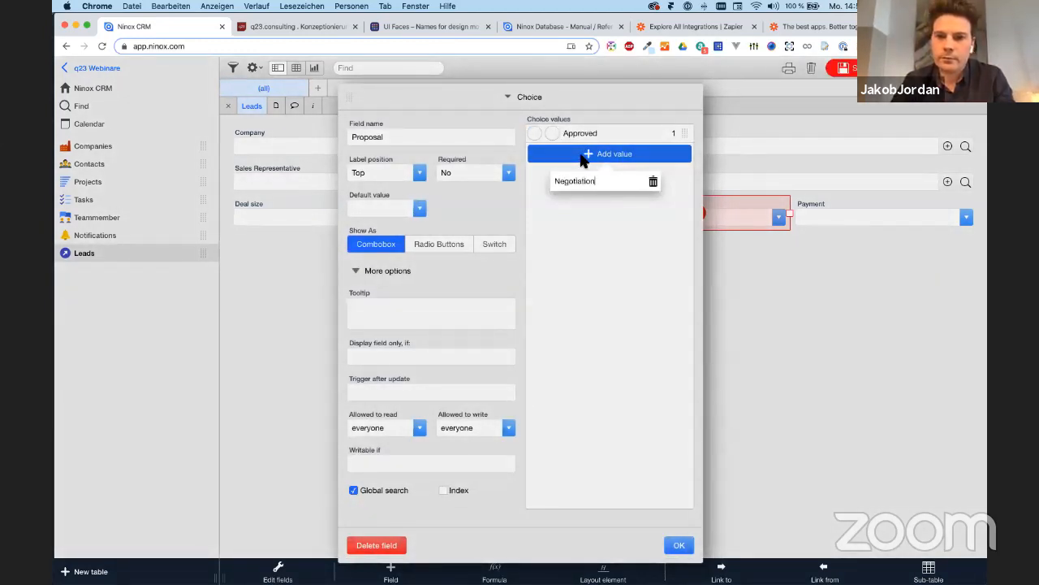
pyautogui.press('Return')
pyautogui.click(585, 174)
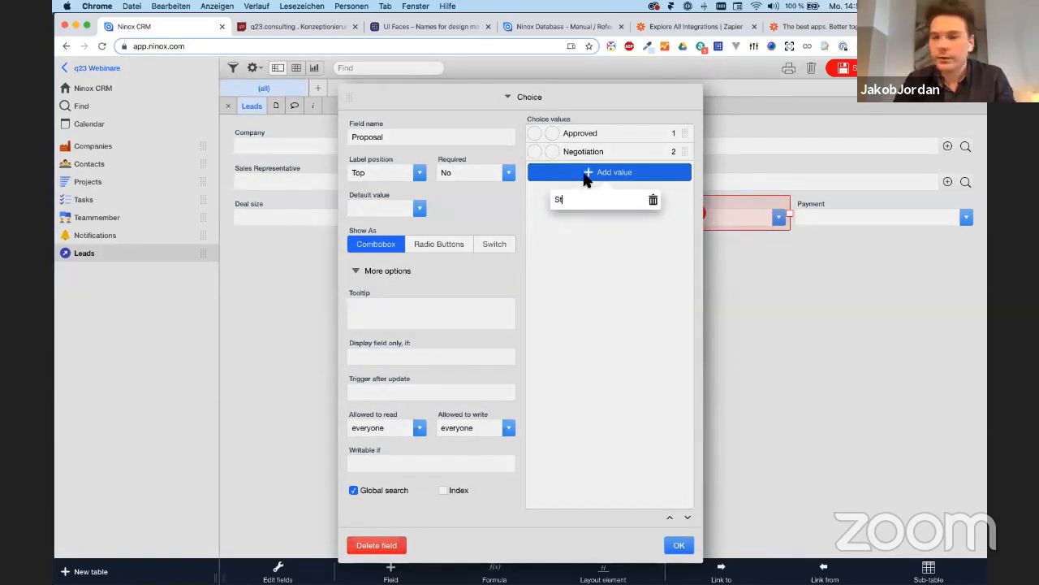
pyautogui.press('Return')
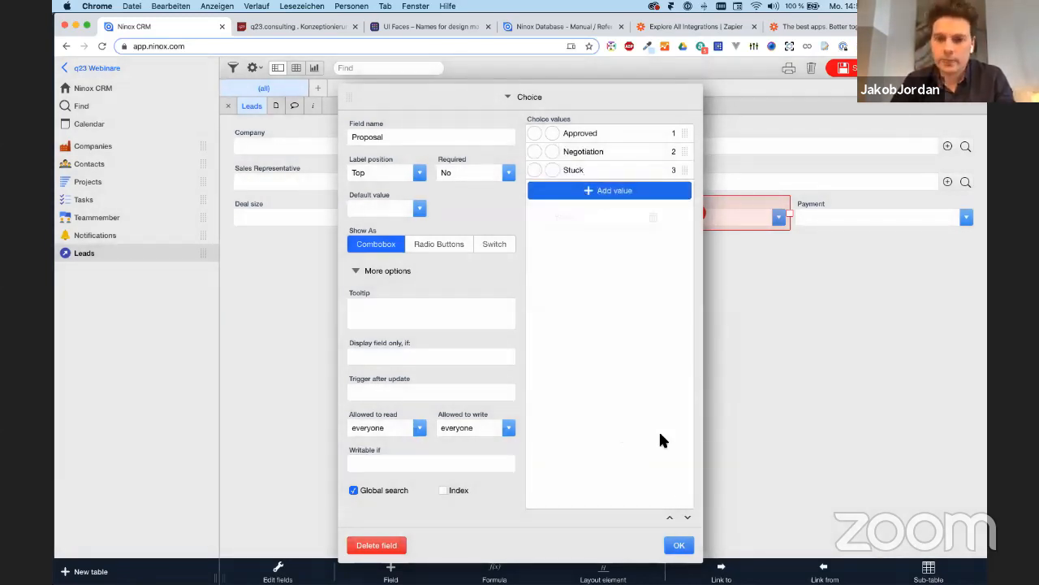
pyautogui.click(679, 546)
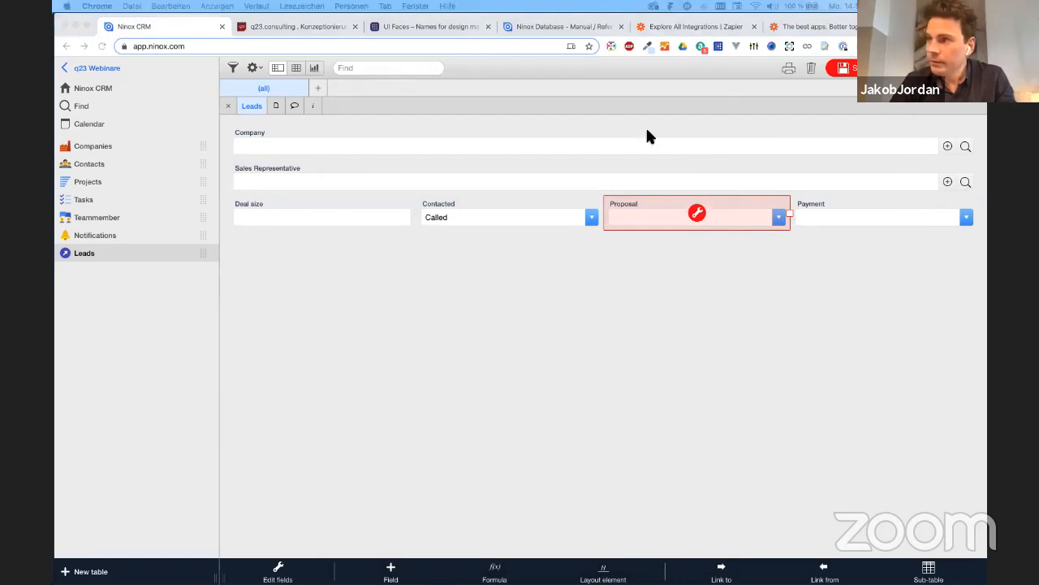
# Add the choice value Working on it to the Payment field
pyautogui.click(845, 207)
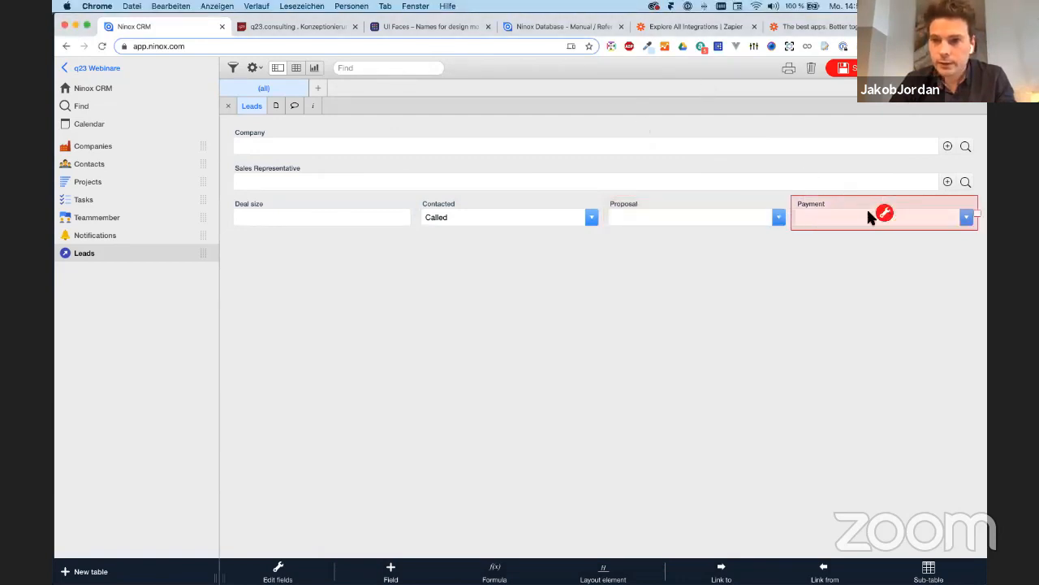
pyautogui.doubleClick(868, 215)
pyautogui.click(591, 140)
pyautogui.write('Wo')
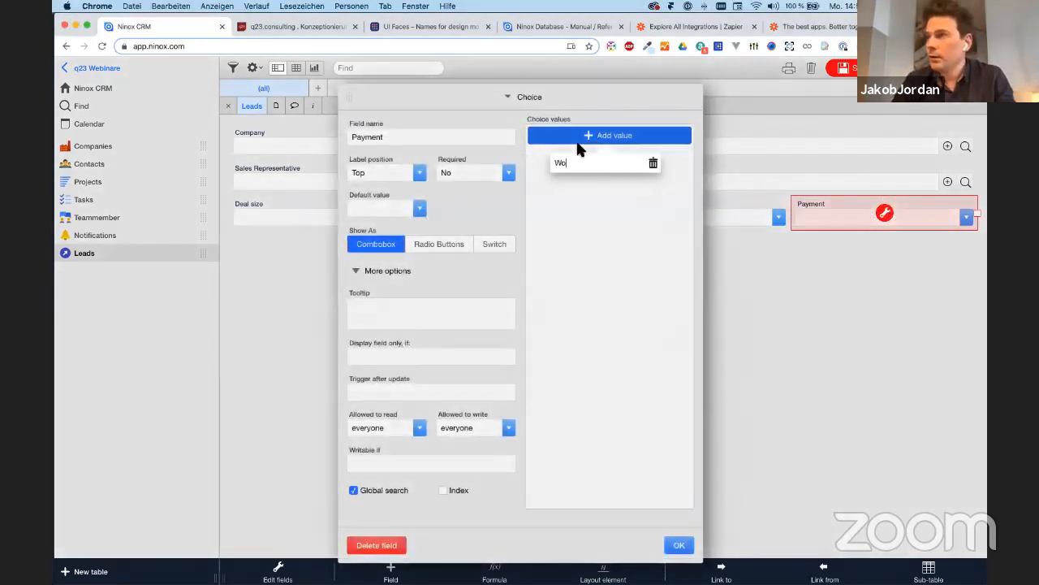
pyautogui.write('rking on it')
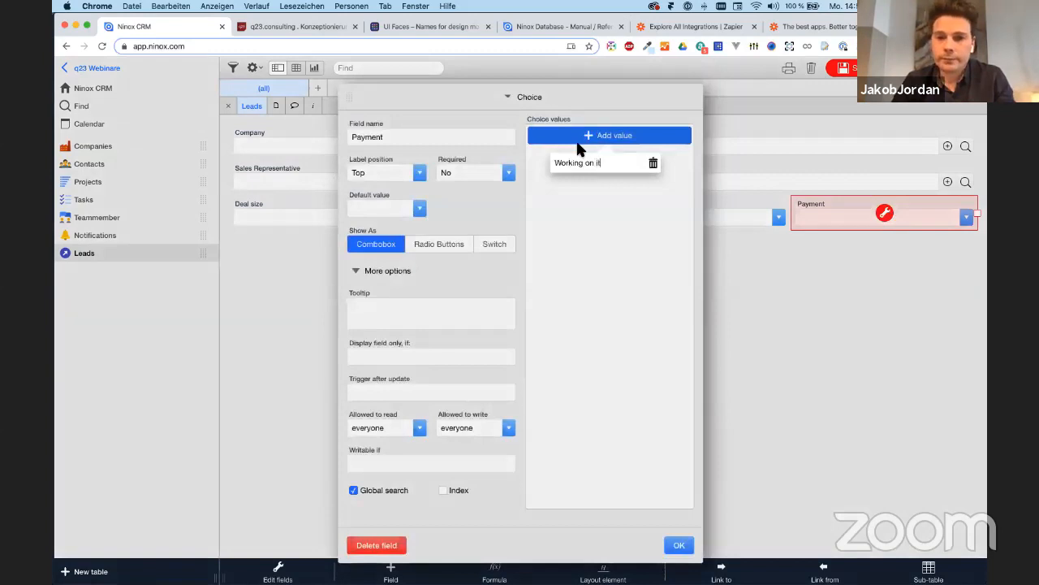
pyautogui.press('Return')
# Add a second choice value, Payed, to the Payment field and confirm its settings
pyautogui.click(608, 154)
pyautogui.write('Paeds')
pyautogui.press('BackSpace')
pyautogui.press('BackSpace')
pyautogui.press('BackSpace')
pyautogui.write('yed')
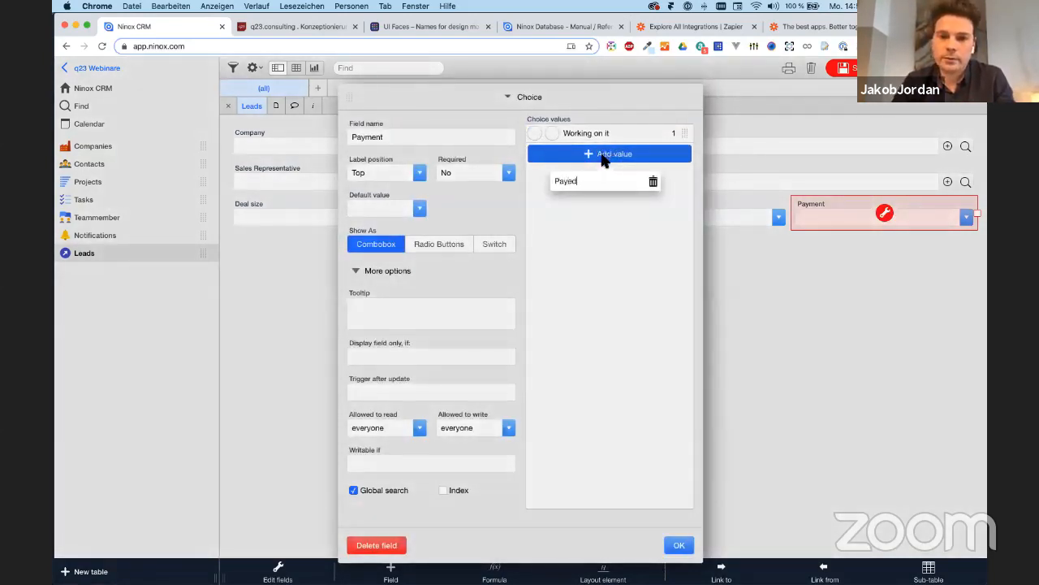
pyautogui.press('Return')
pyautogui.click(678, 545)
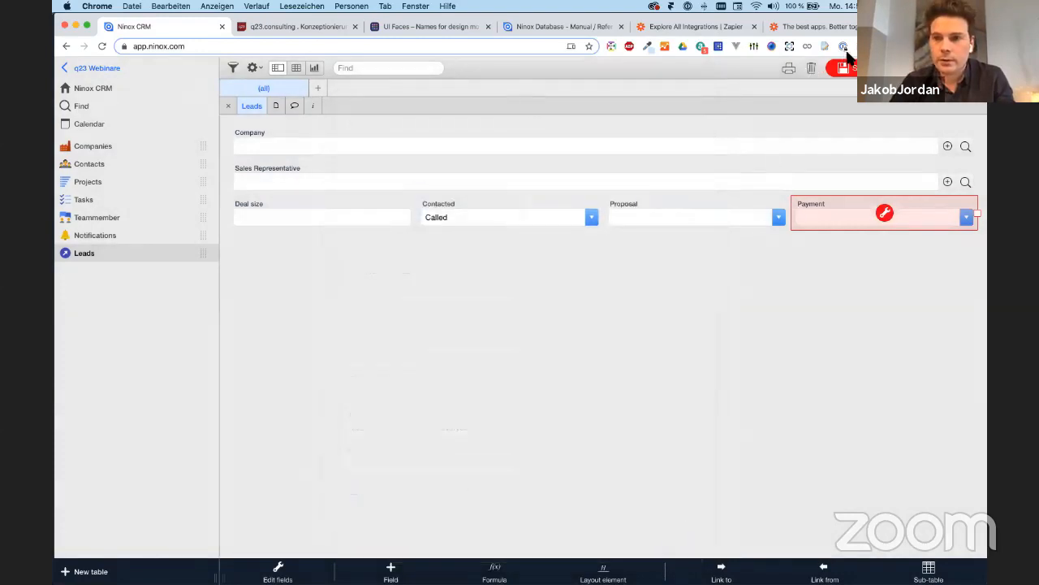
# Link the lead to the company Delega and assign the Sales department's team member as sales representative
pyautogui.click(966, 146)
pyautogui.click(294, 156)
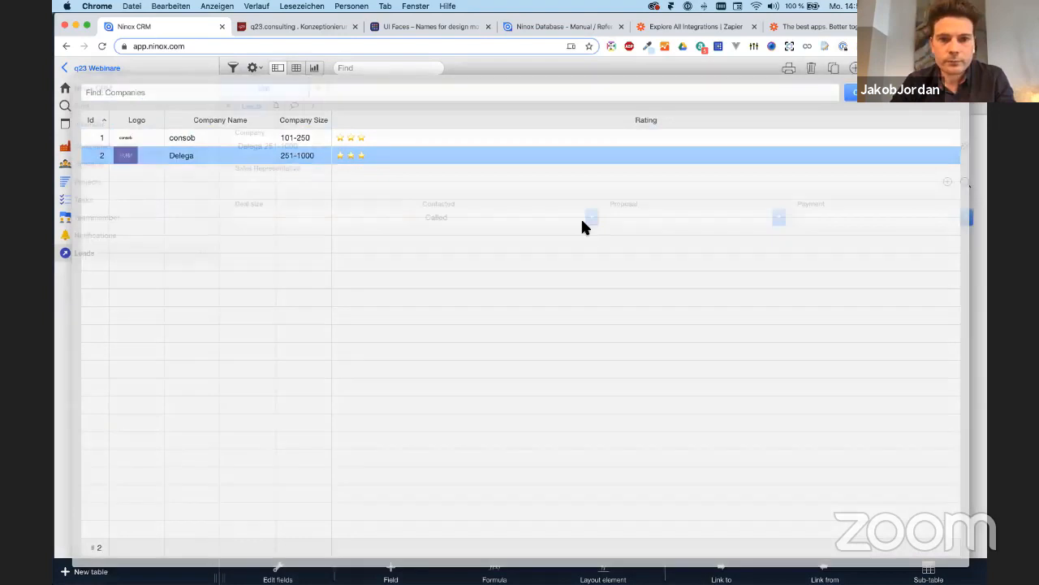
pyautogui.click(966, 182)
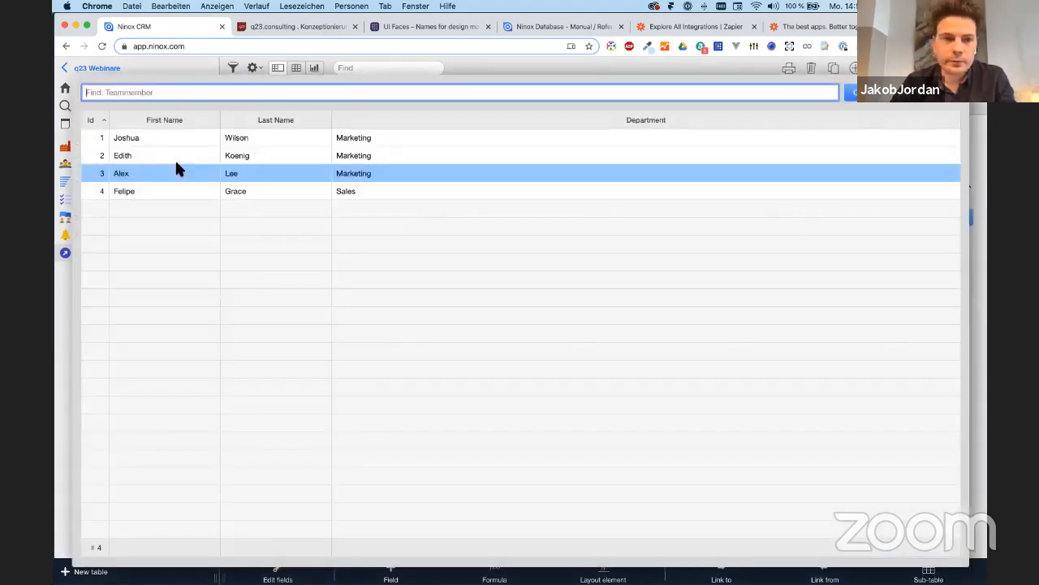
pyautogui.click(337, 193)
# Enter 200000 as the lead's deal size
pyautogui.click(371, 217)
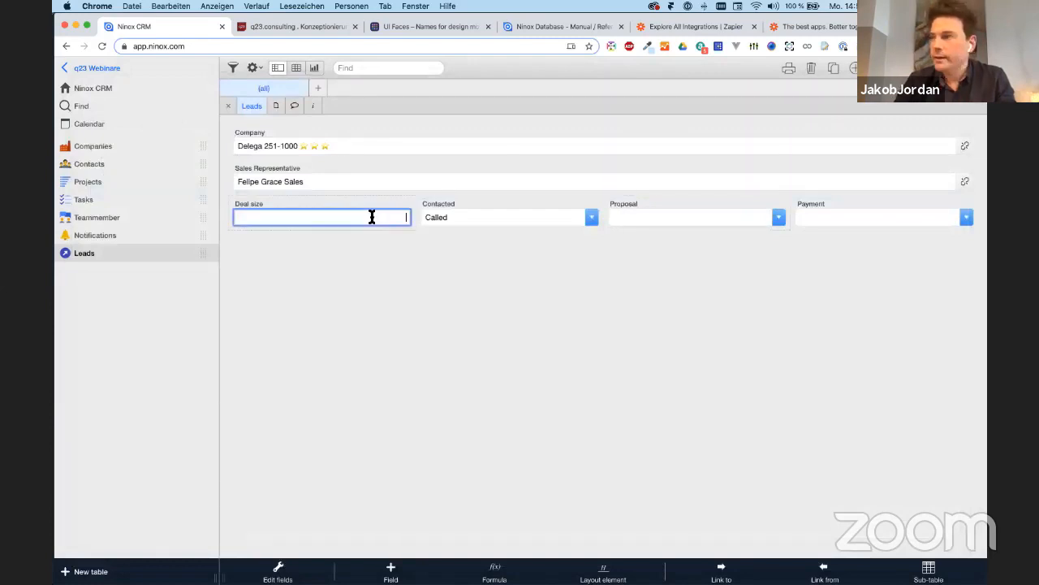
pyautogui.write('200000')
pyautogui.press('Return')
# Set the Deal size field's number format to the dollar style $1,023.42 and save the form changes
pyautogui.click(385, 203)
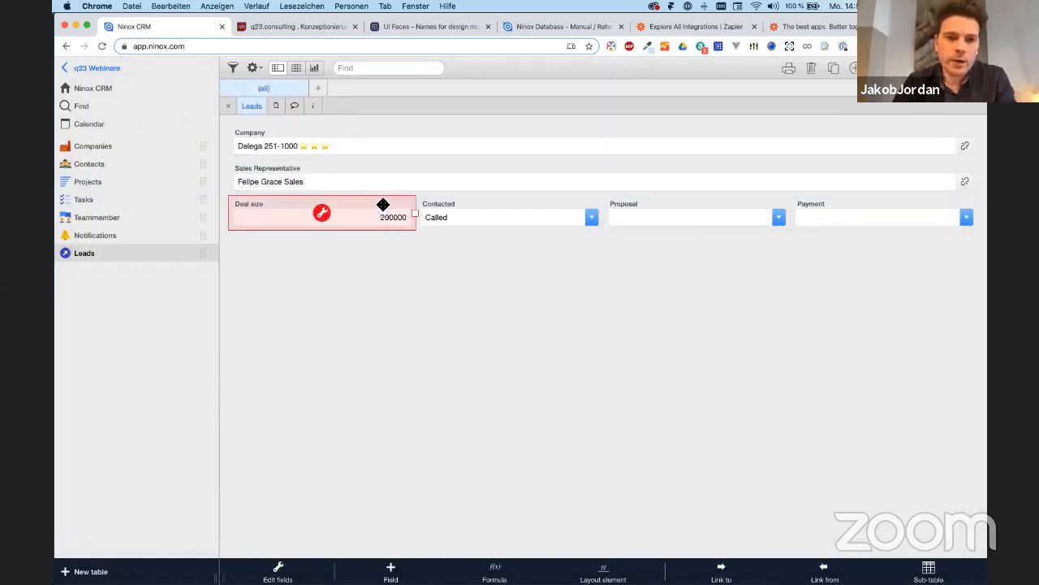
pyautogui.click(322, 213)
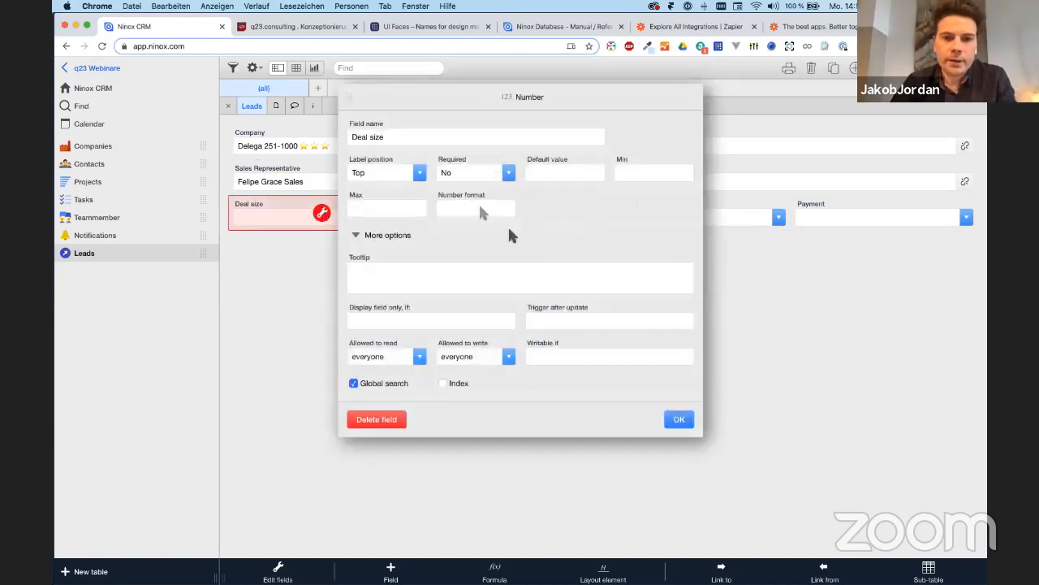
pyautogui.click(474, 210)
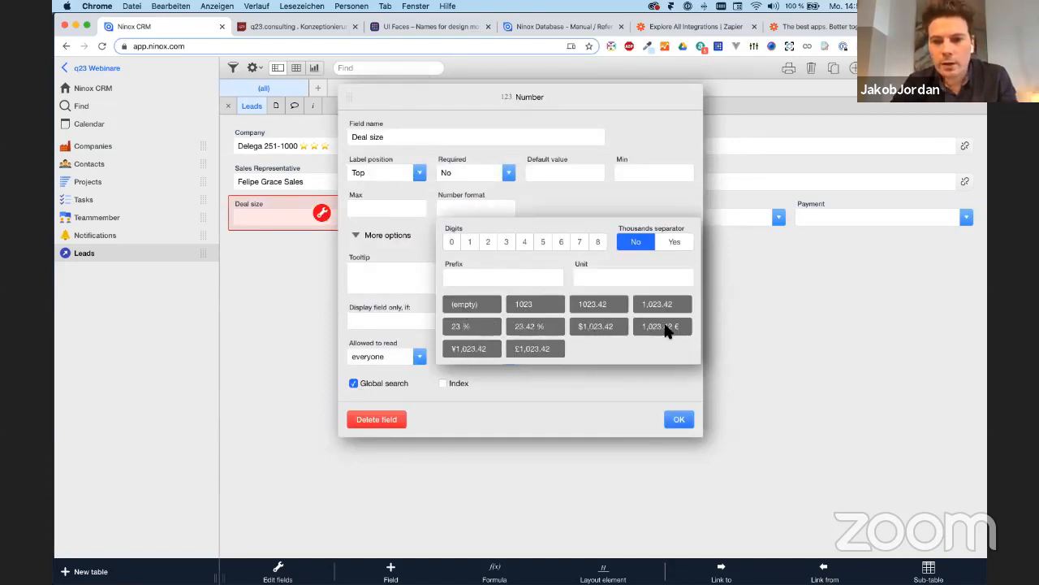
pyautogui.click(595, 326)
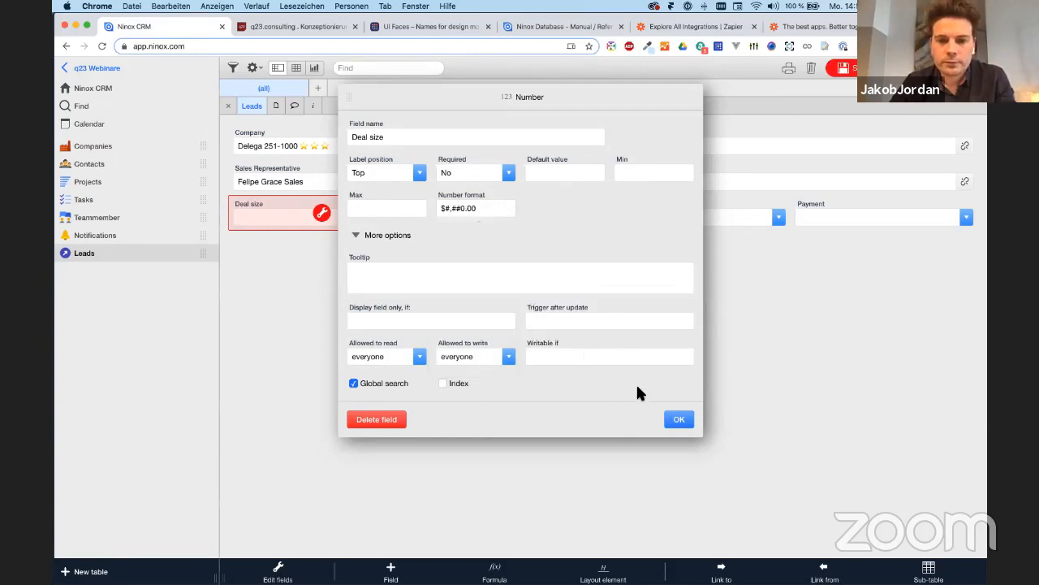
pyautogui.click(679, 420)
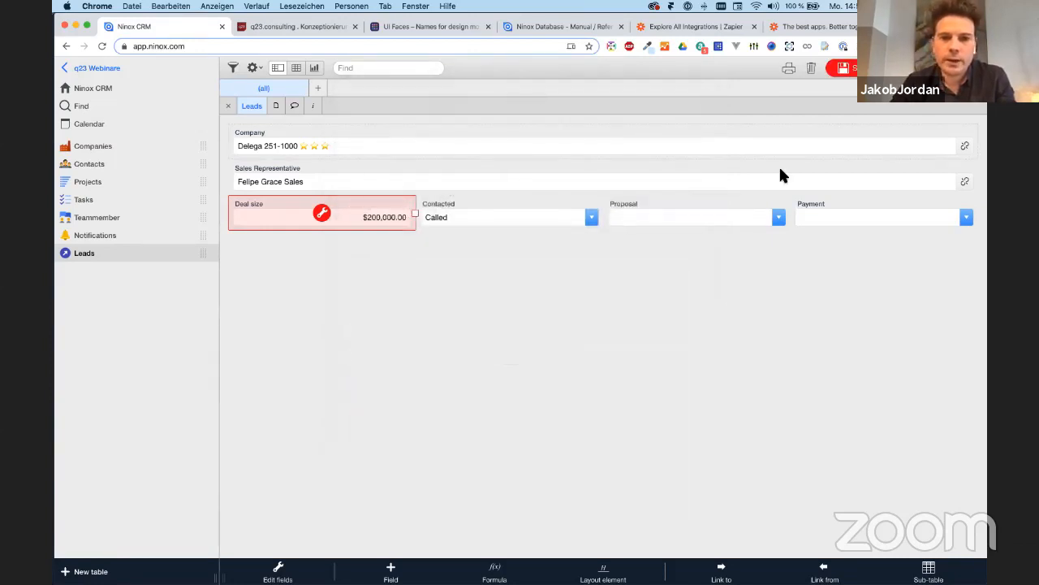
pyautogui.click(875, 68)
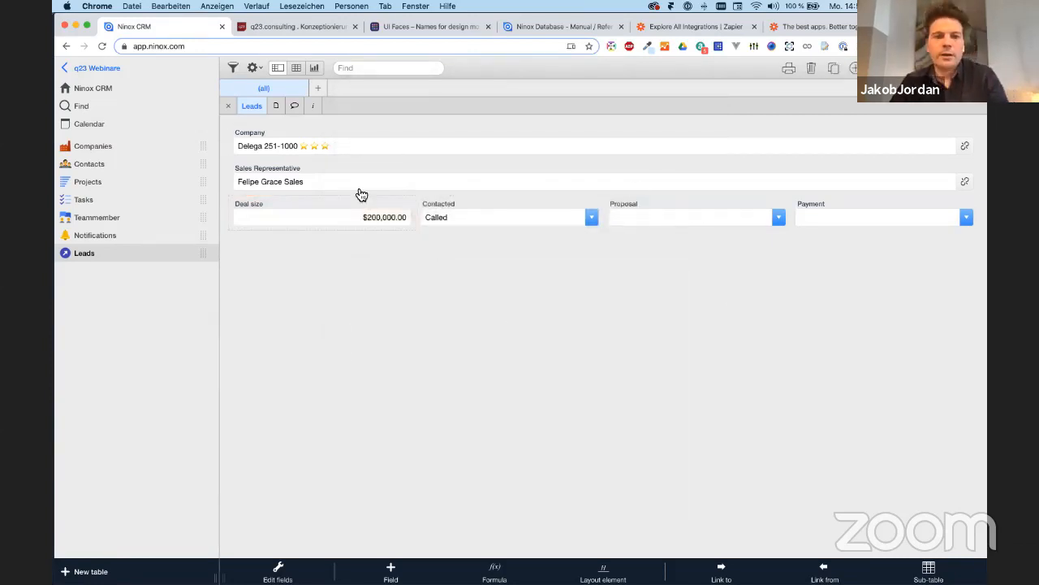
# Change the lead's deal size to 100,000
pyautogui.click(369, 218)
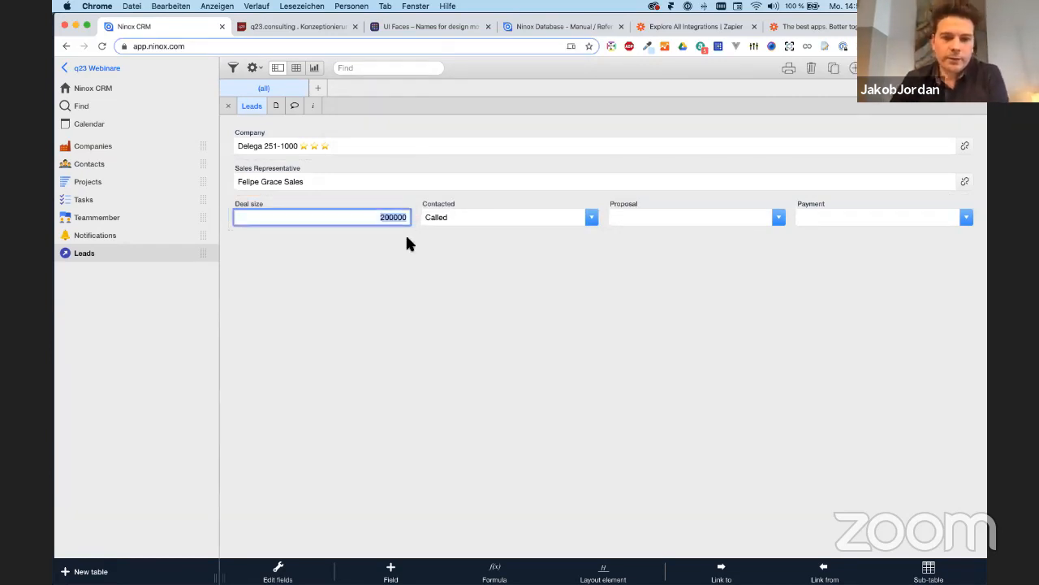
pyautogui.write('100,000')
pyautogui.press('Return')
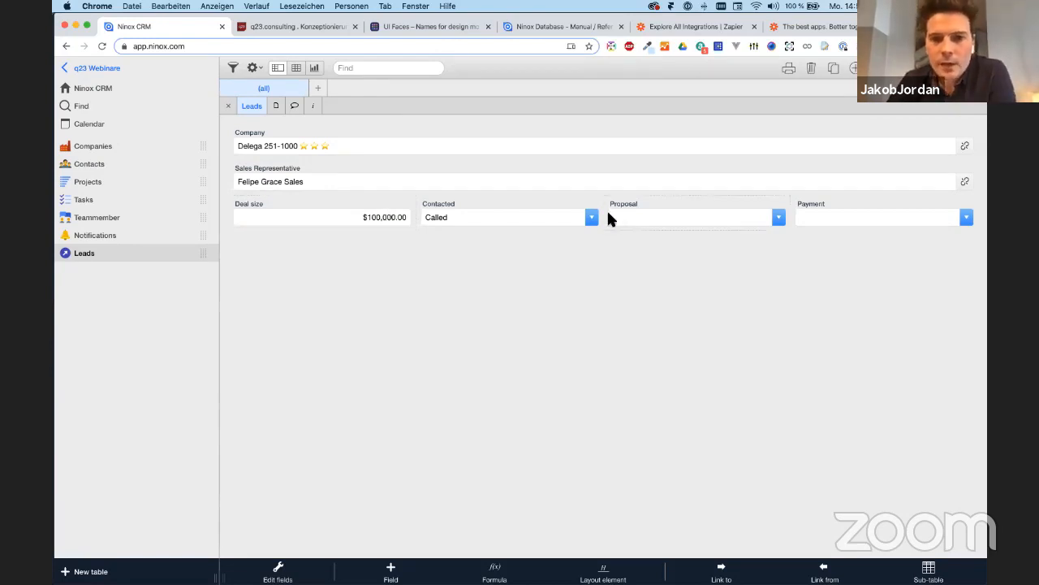
# Examine the available choices of the lead's Contacted and Proposal fields and the settings of the Contacted field
pyautogui.click(570, 217)
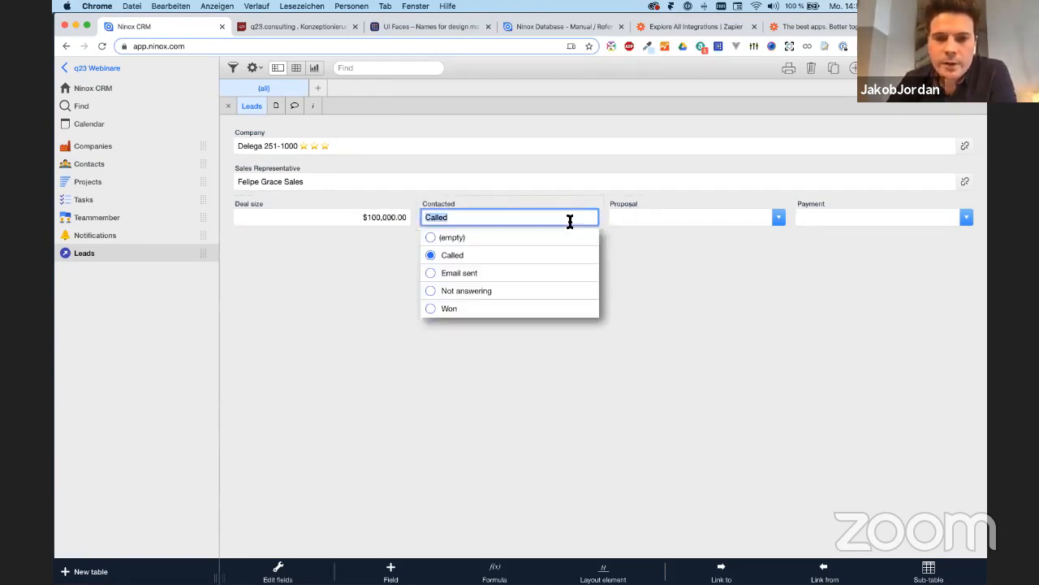
pyautogui.click(645, 232)
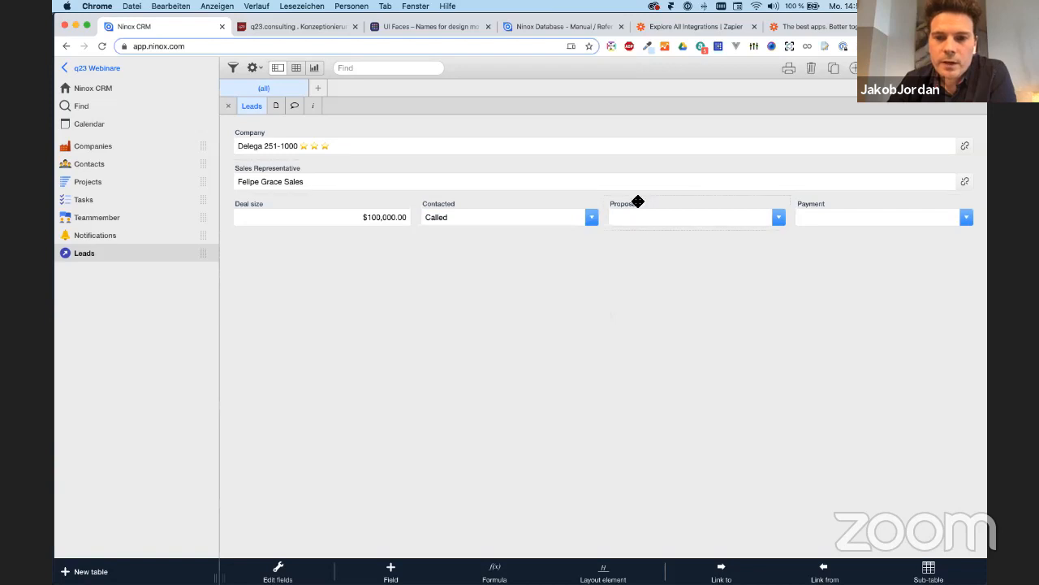
pyautogui.click(694, 219)
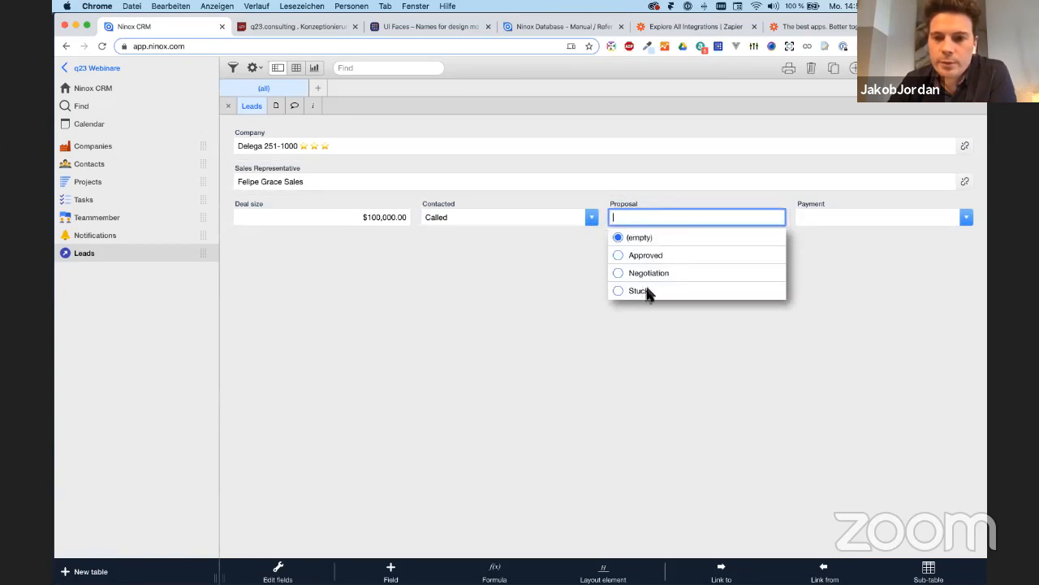
pyautogui.click(562, 236)
pyautogui.click(543, 217)
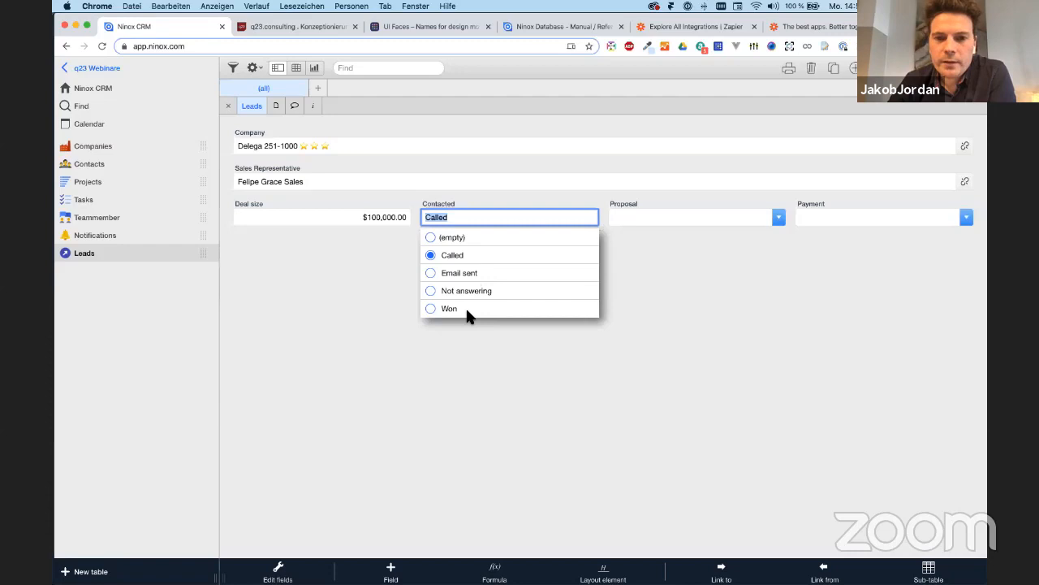
pyautogui.click(719, 262)
pyautogui.click(590, 217)
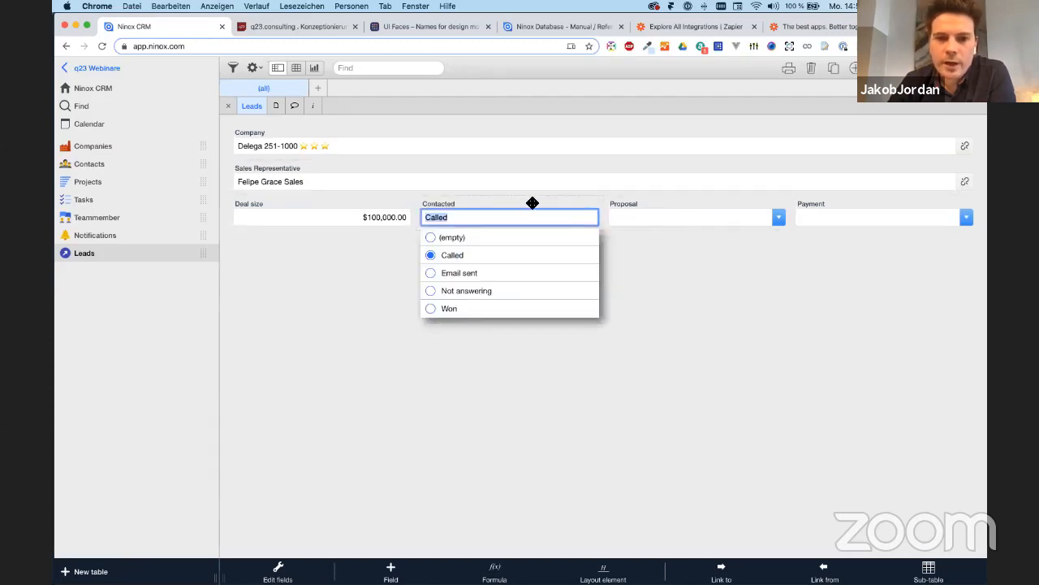
pyautogui.click(531, 205)
pyautogui.click(509, 214)
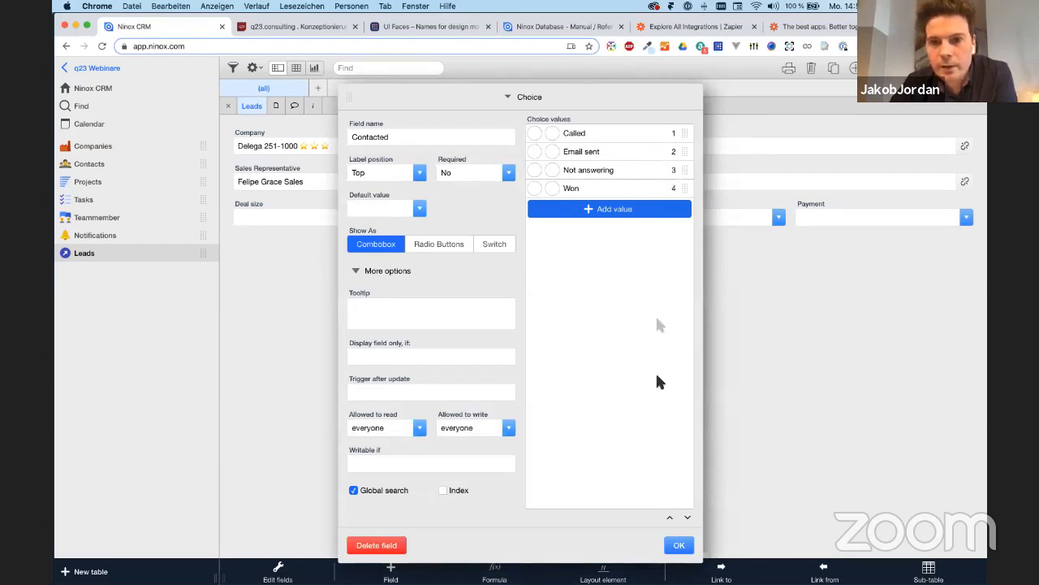
pyautogui.click(678, 545)
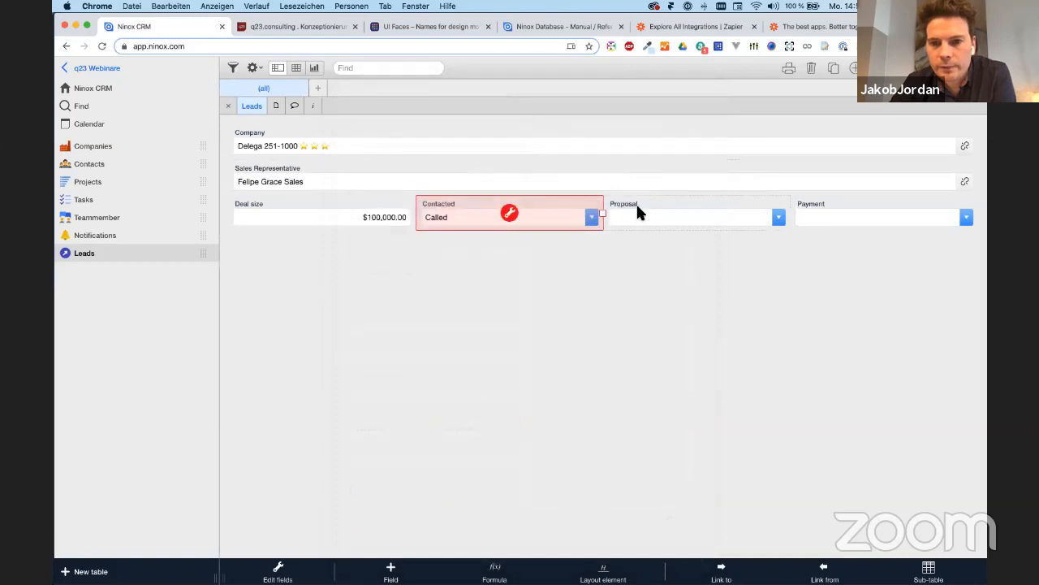
pyautogui.click(640, 208)
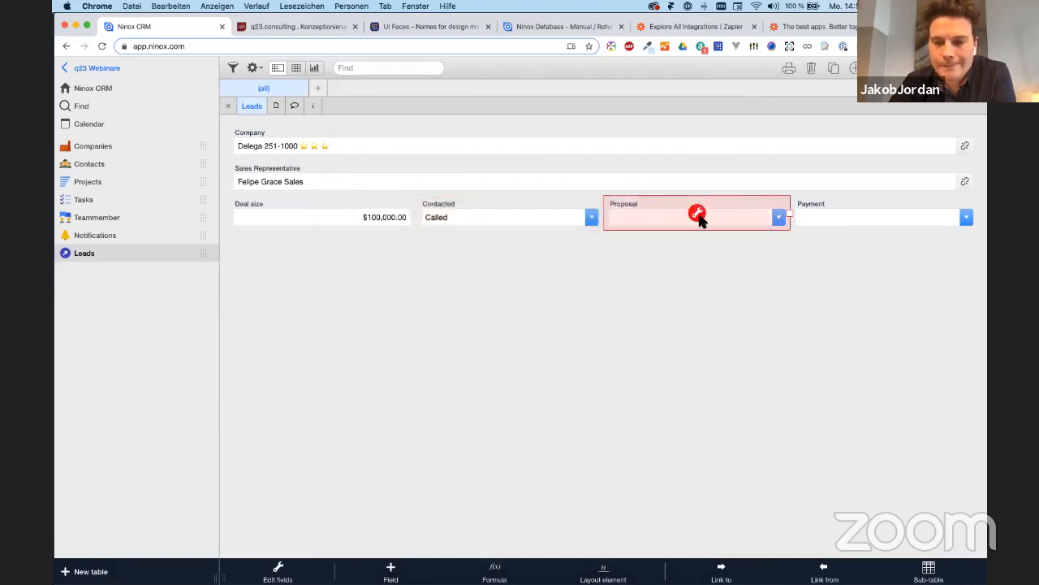
pyautogui.click(585, 217)
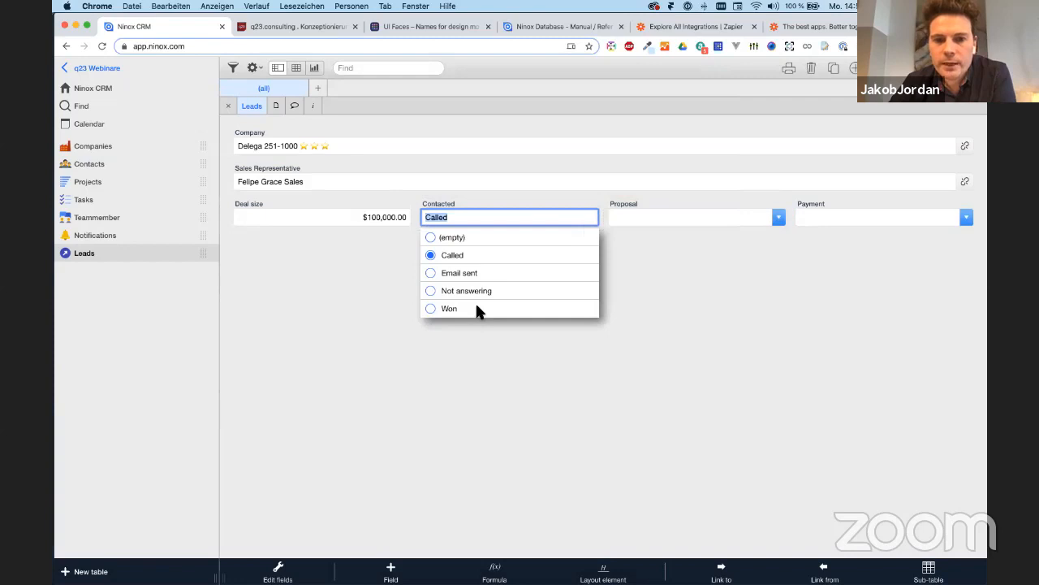
pyautogui.click(666, 268)
# Open the display condition of the Proposal field for editing
pyautogui.click(696, 214)
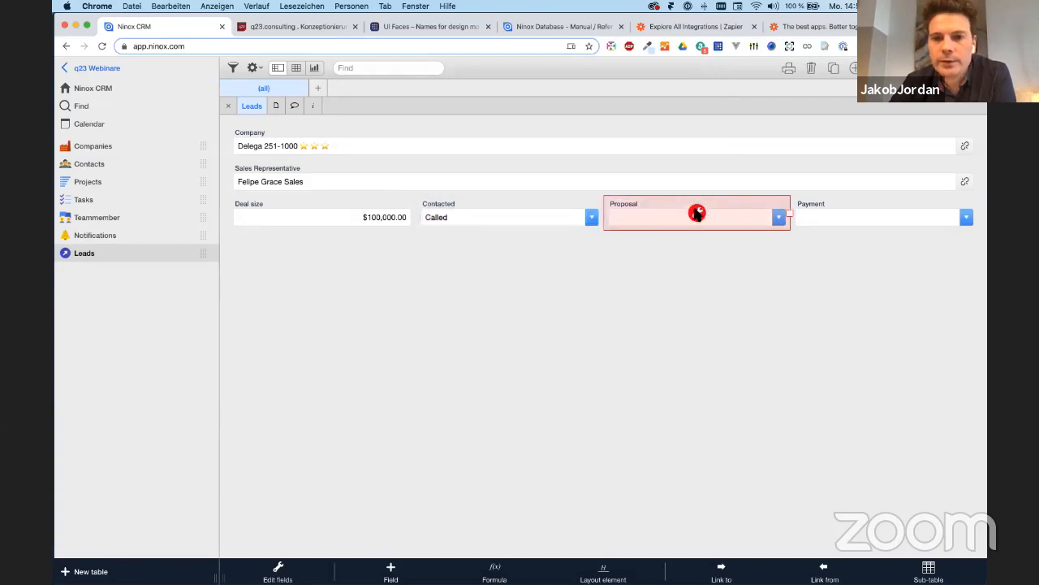
pyautogui.click(696, 213)
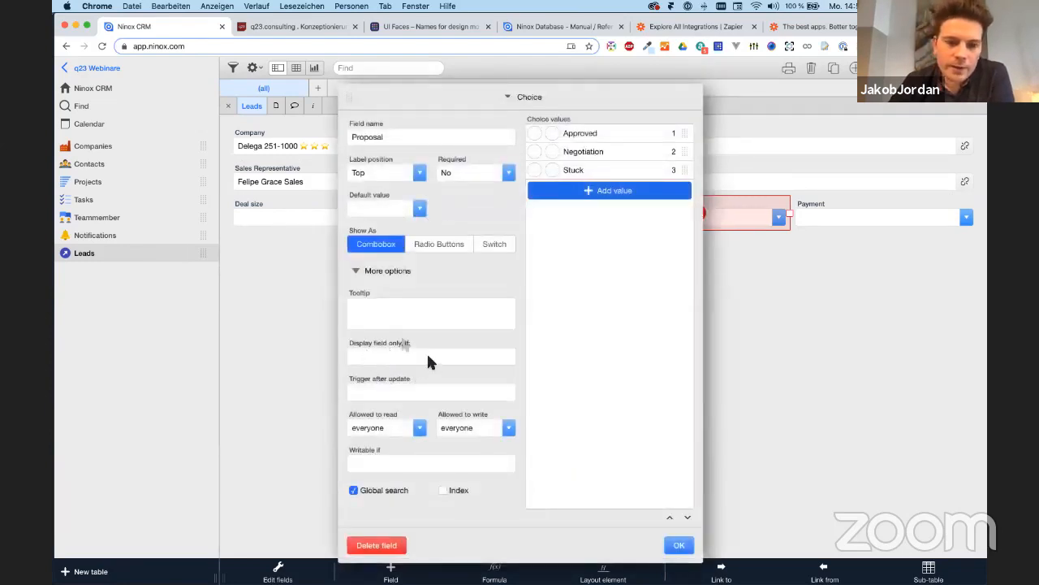
pyautogui.click(372, 357)
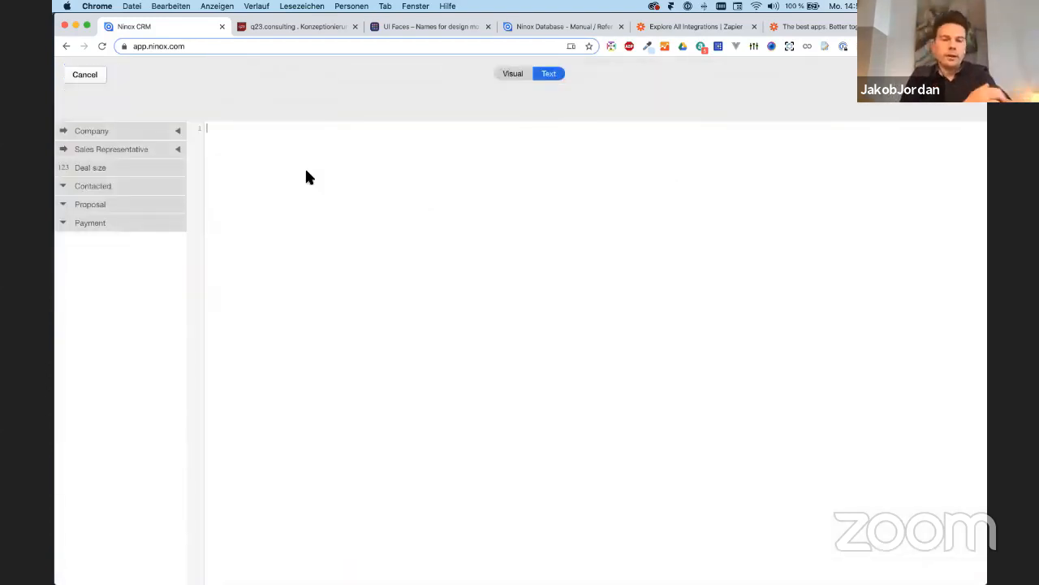
pyautogui.click(104, 185)
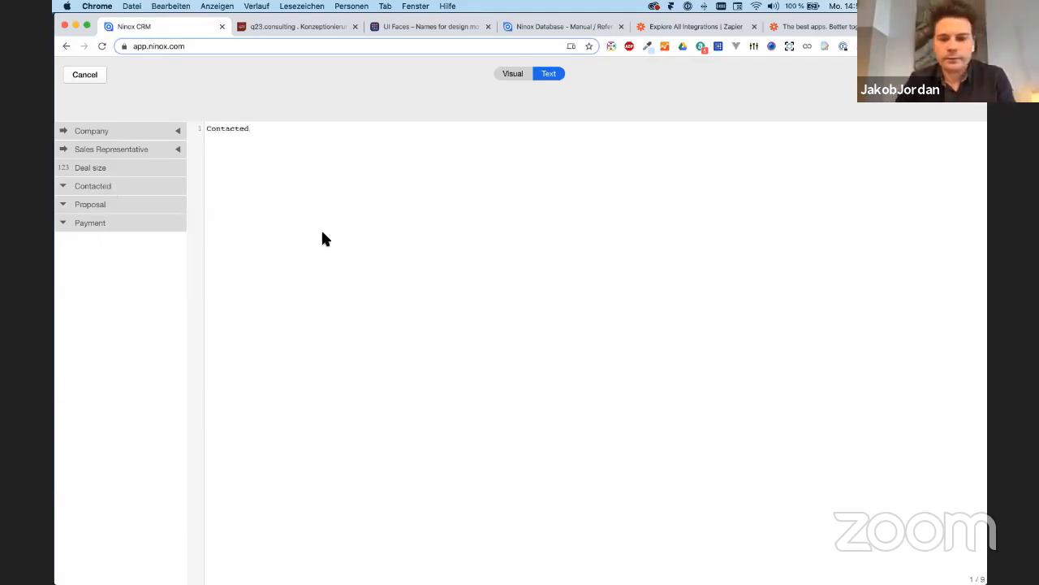
pyautogui.write('= ')
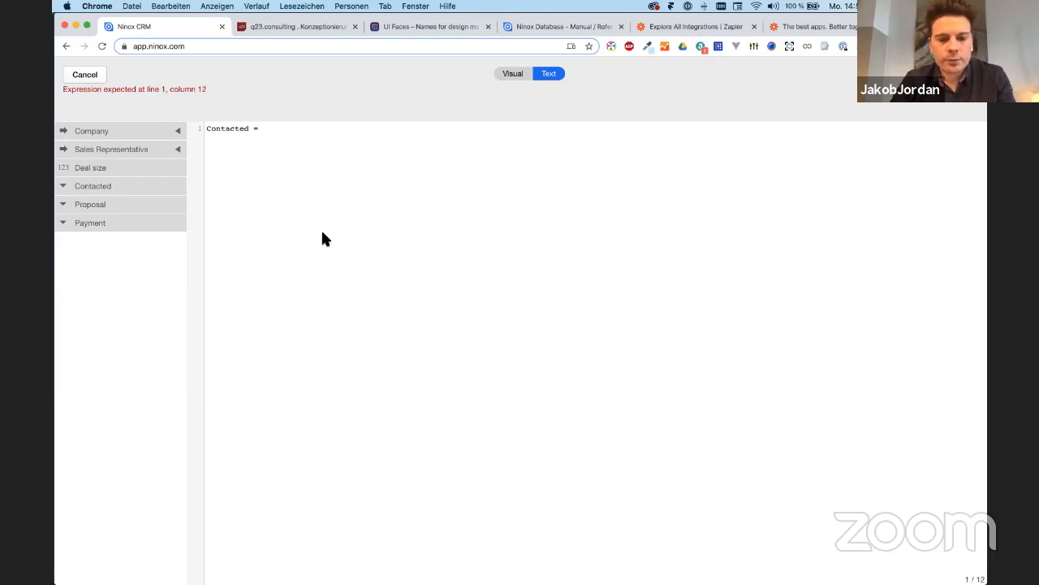
pyautogui.write('text(')
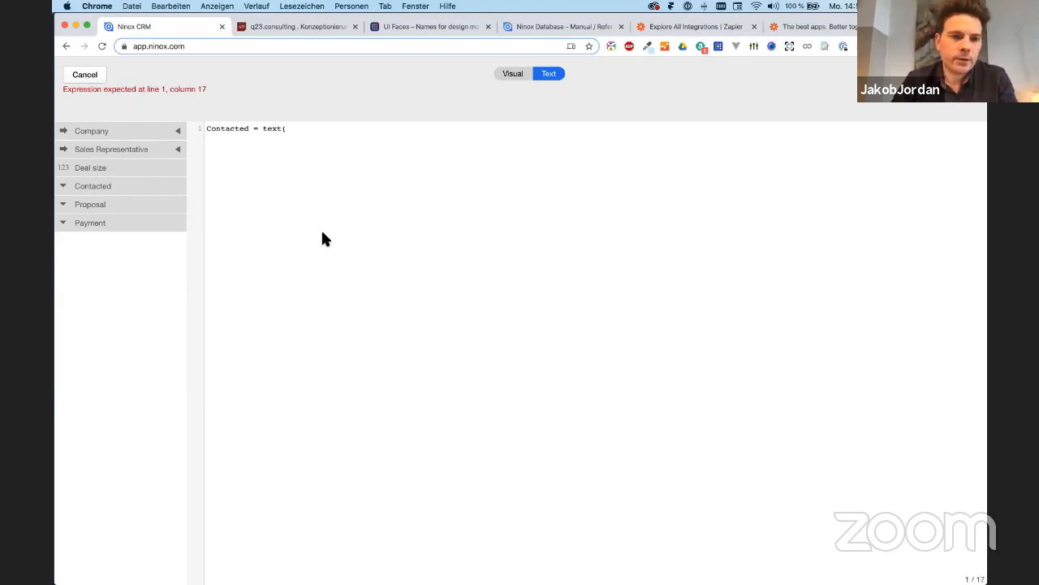
pyautogui.press('super+a')
pyautogui.press('BackSpace')
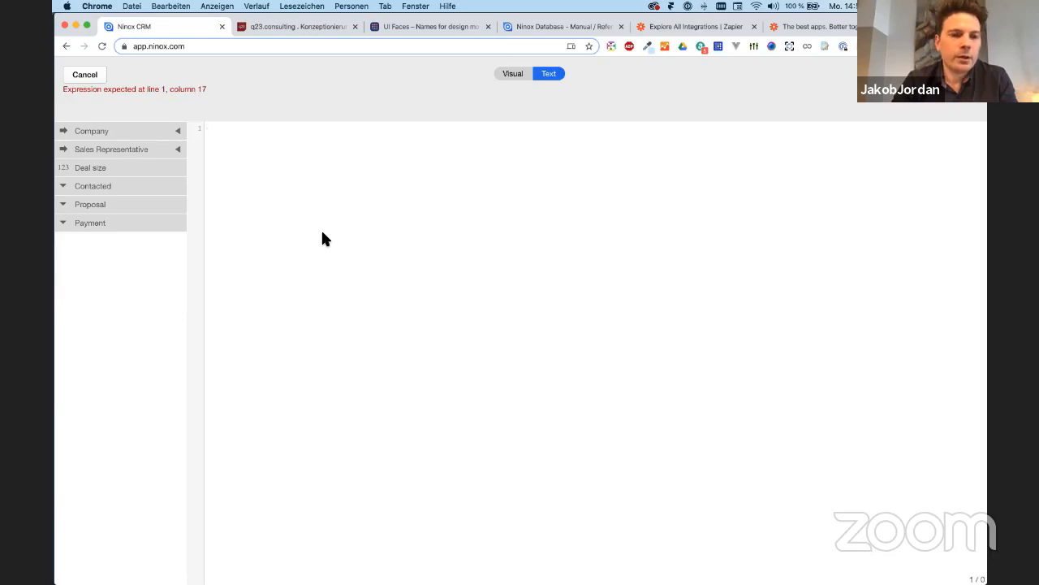
# Set the Proposal field to display only if text(Contacted)="Won" and save the form changes
pyautogui.write('text(')
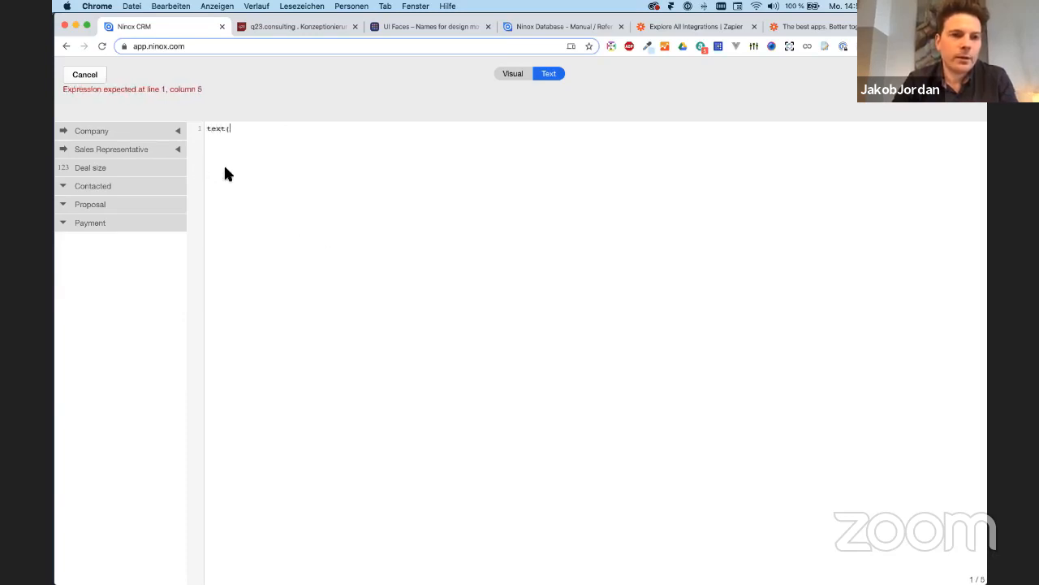
pyautogui.write('Contac')
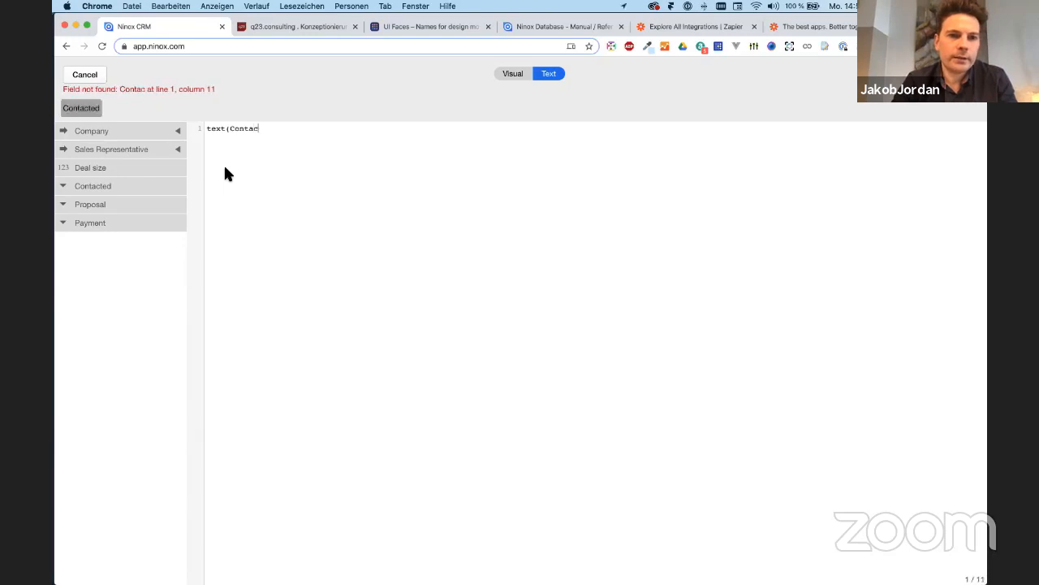
pyautogui.write('ted)')
pyautogui.write('"WO')
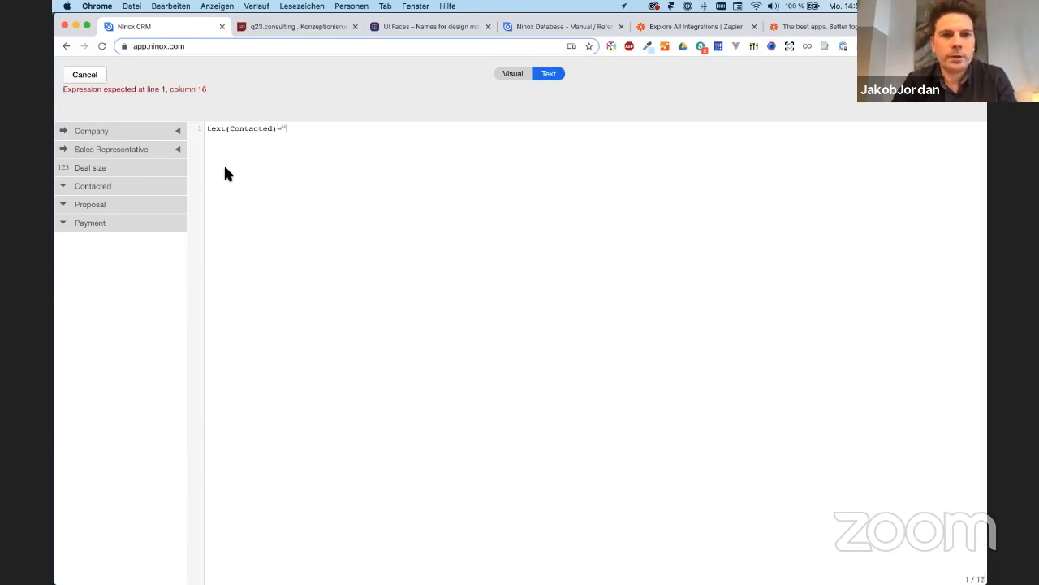
pyautogui.write('N')
pyautogui.press('BackSpace')
pyautogui.press('BackSpace')
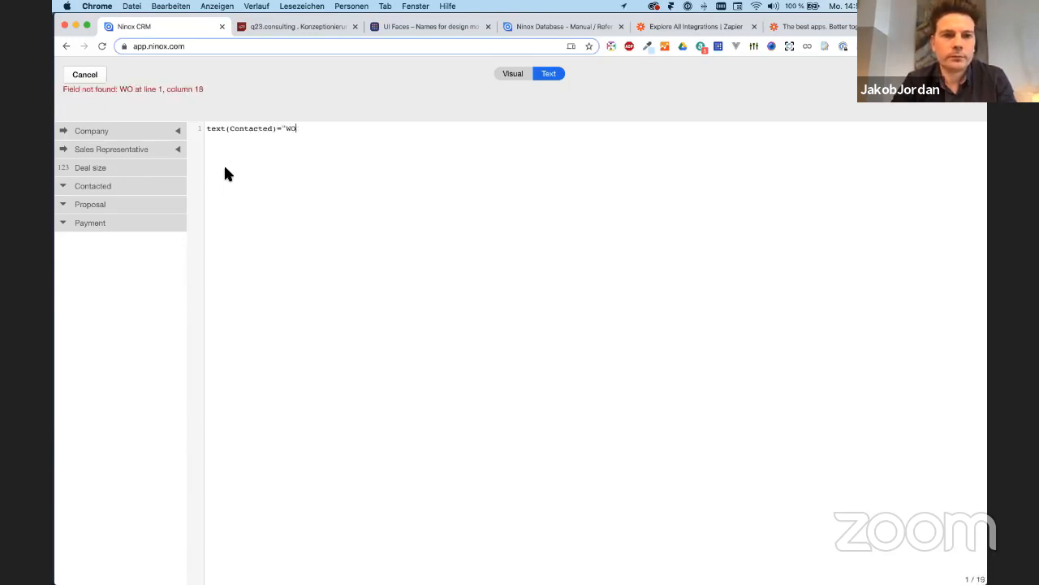
pyautogui.write('ON')
pyautogui.press('BackSpace')
pyautogui.press('BackSpace')
pyautogui.write('on"')
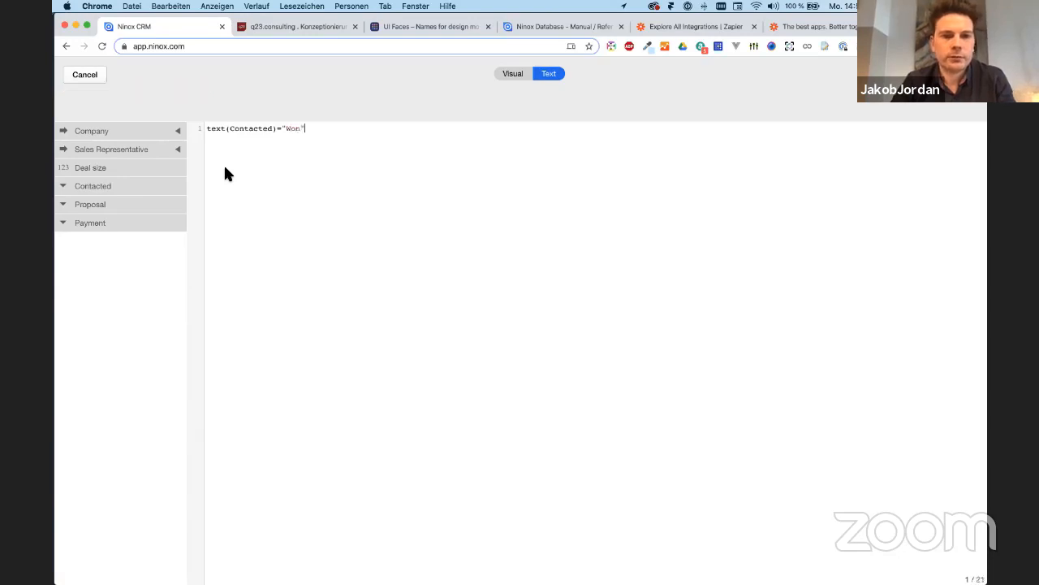
pyautogui.press('super+a')
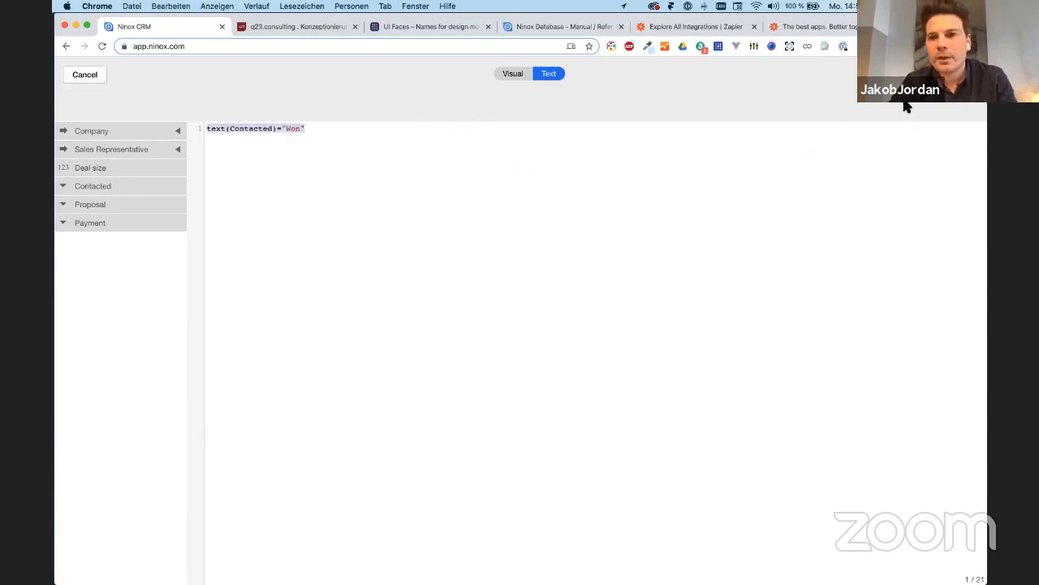
pyautogui.click(964, 74)
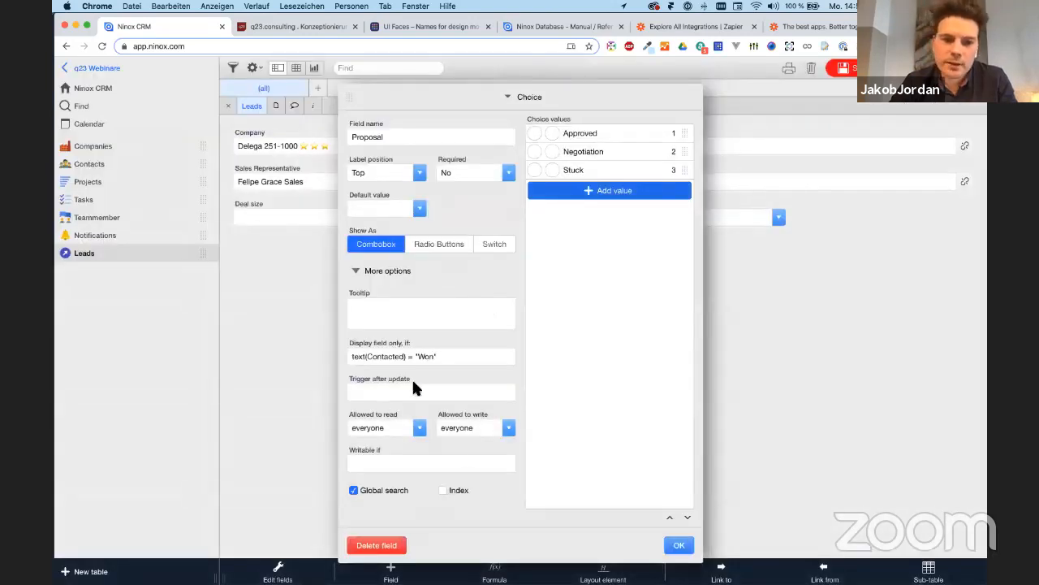
pyautogui.click(683, 546)
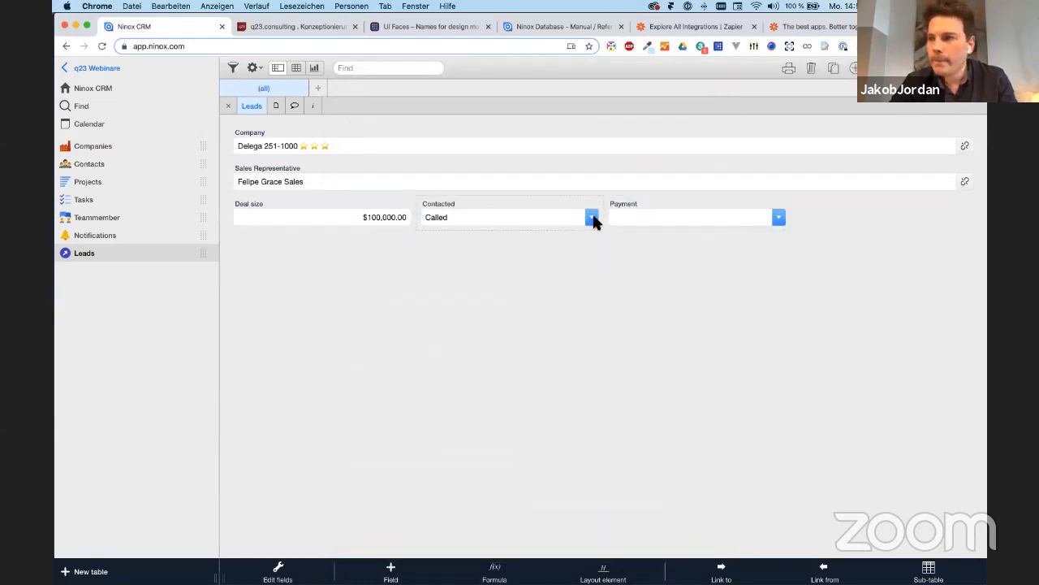
# Set the lead's Contacted status to Won and its Proposal status to Approved
pyautogui.click(591, 217)
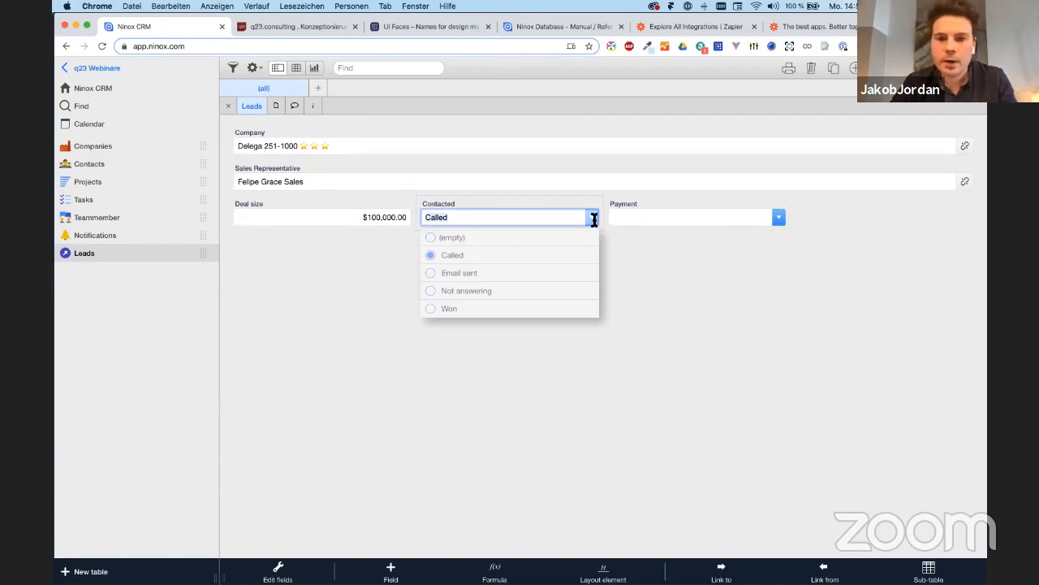
pyautogui.click(455, 309)
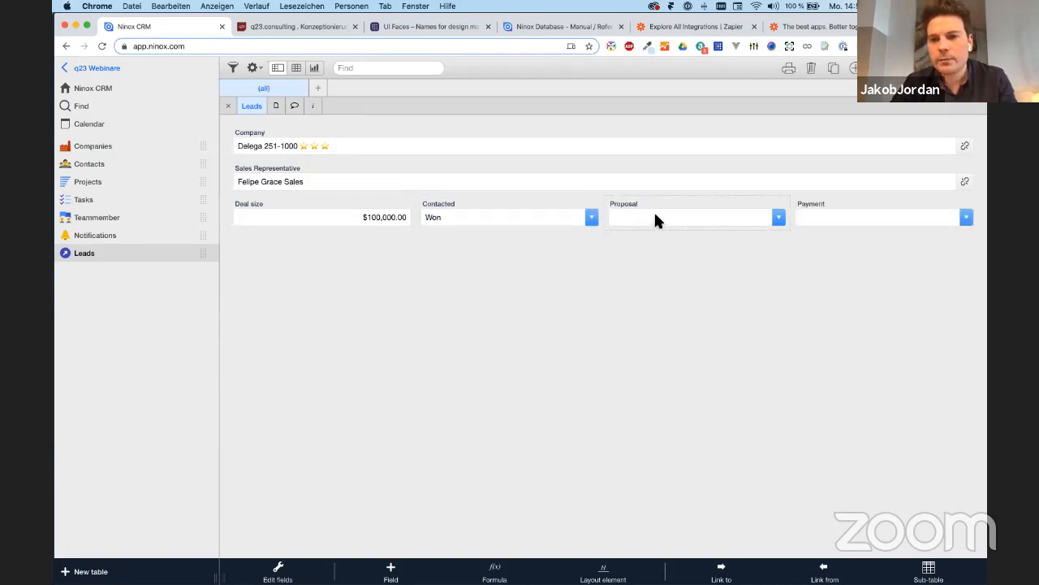
pyautogui.click(652, 216)
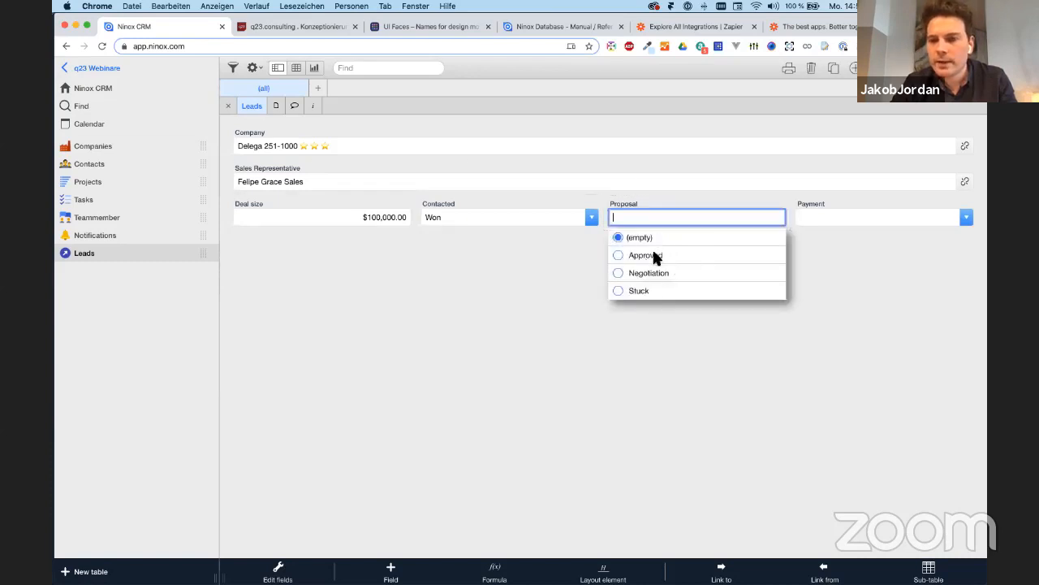
pyautogui.click(655, 256)
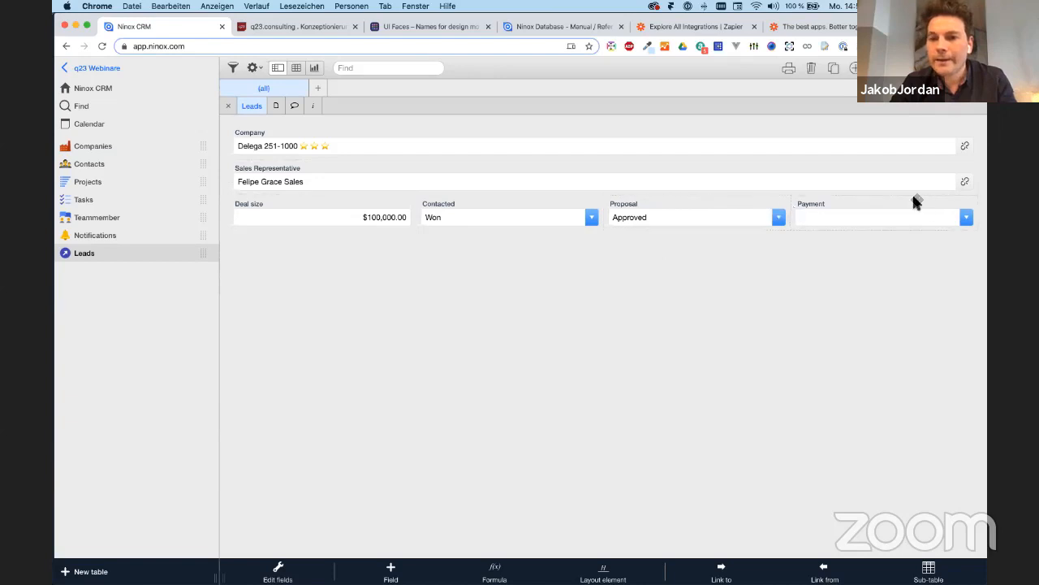
# Set the Payment field to display only if text(Proposal)="Approved" and save the form changes
pyautogui.click(865, 203)
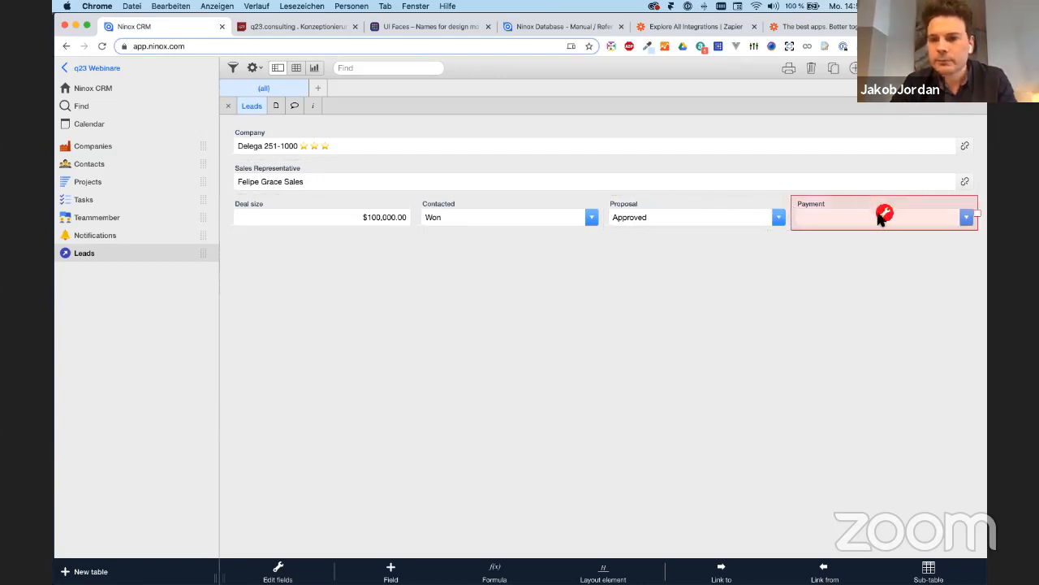
pyautogui.click(884, 215)
pyautogui.click(389, 356)
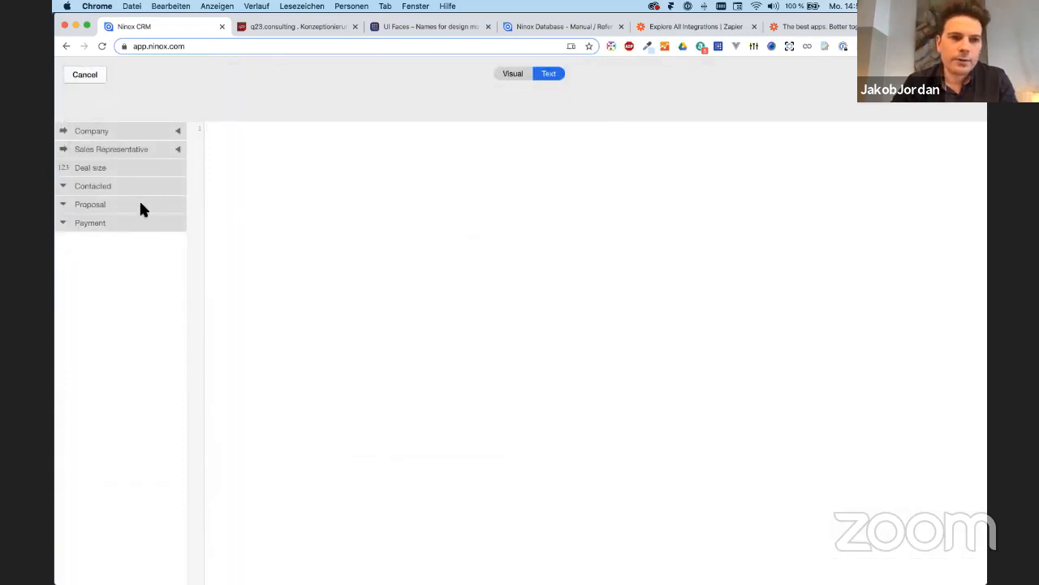
pyautogui.write('text(')
pyautogui.click(86, 204)
pyautogui.write(')="Approved"')
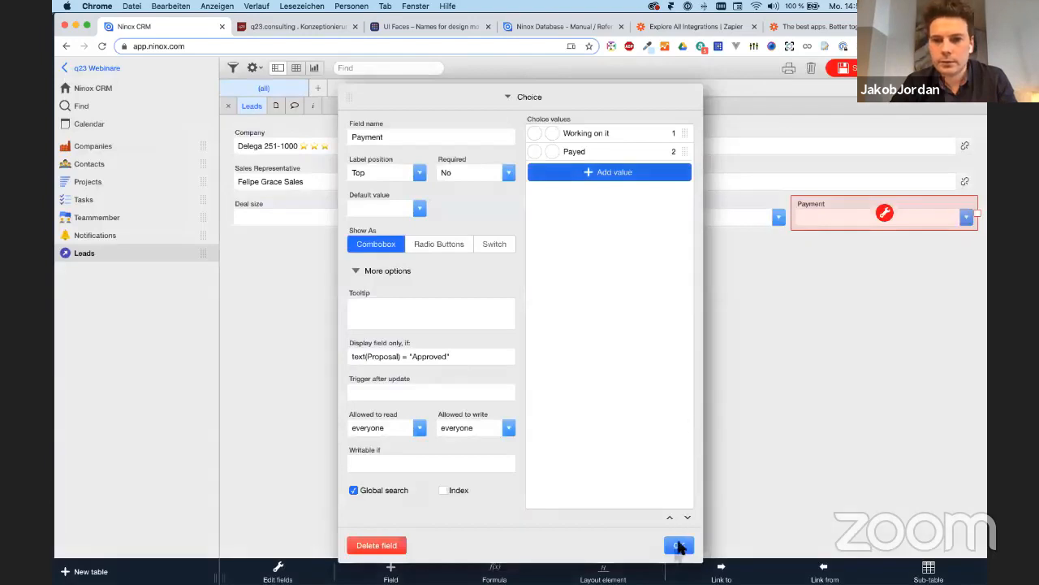
pyautogui.click(677, 544)
pyautogui.click(849, 68)
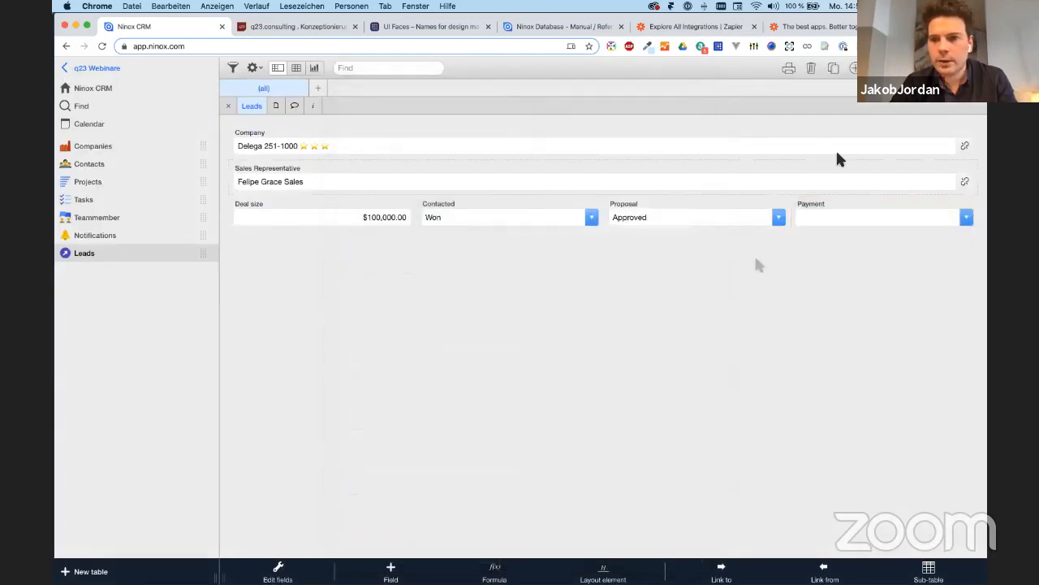
# Change the lead's Proposal status to Negotiation to test the Payment field's display condition
pyautogui.click(766, 214)
pyautogui.click(656, 272)
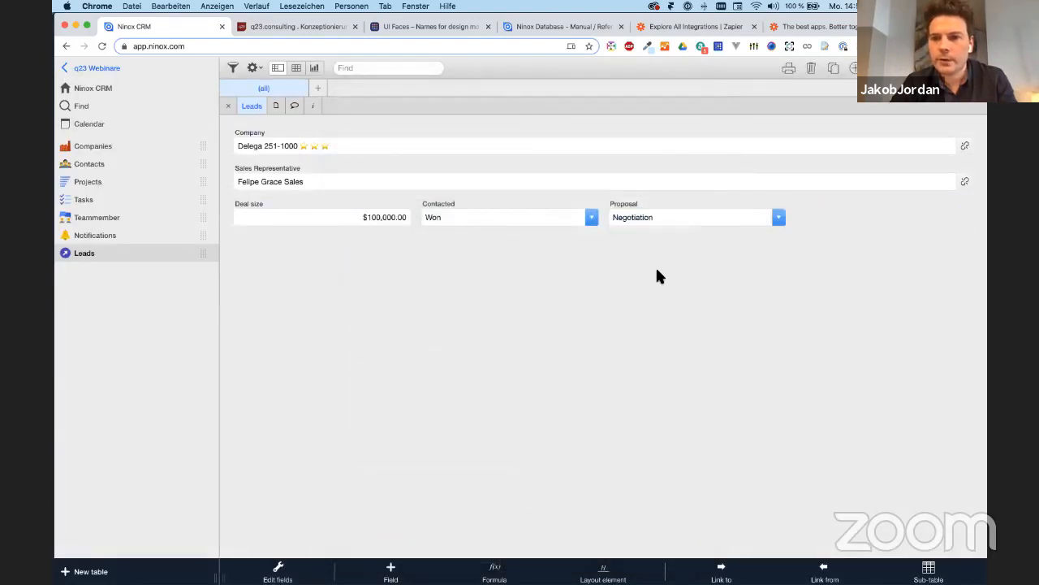